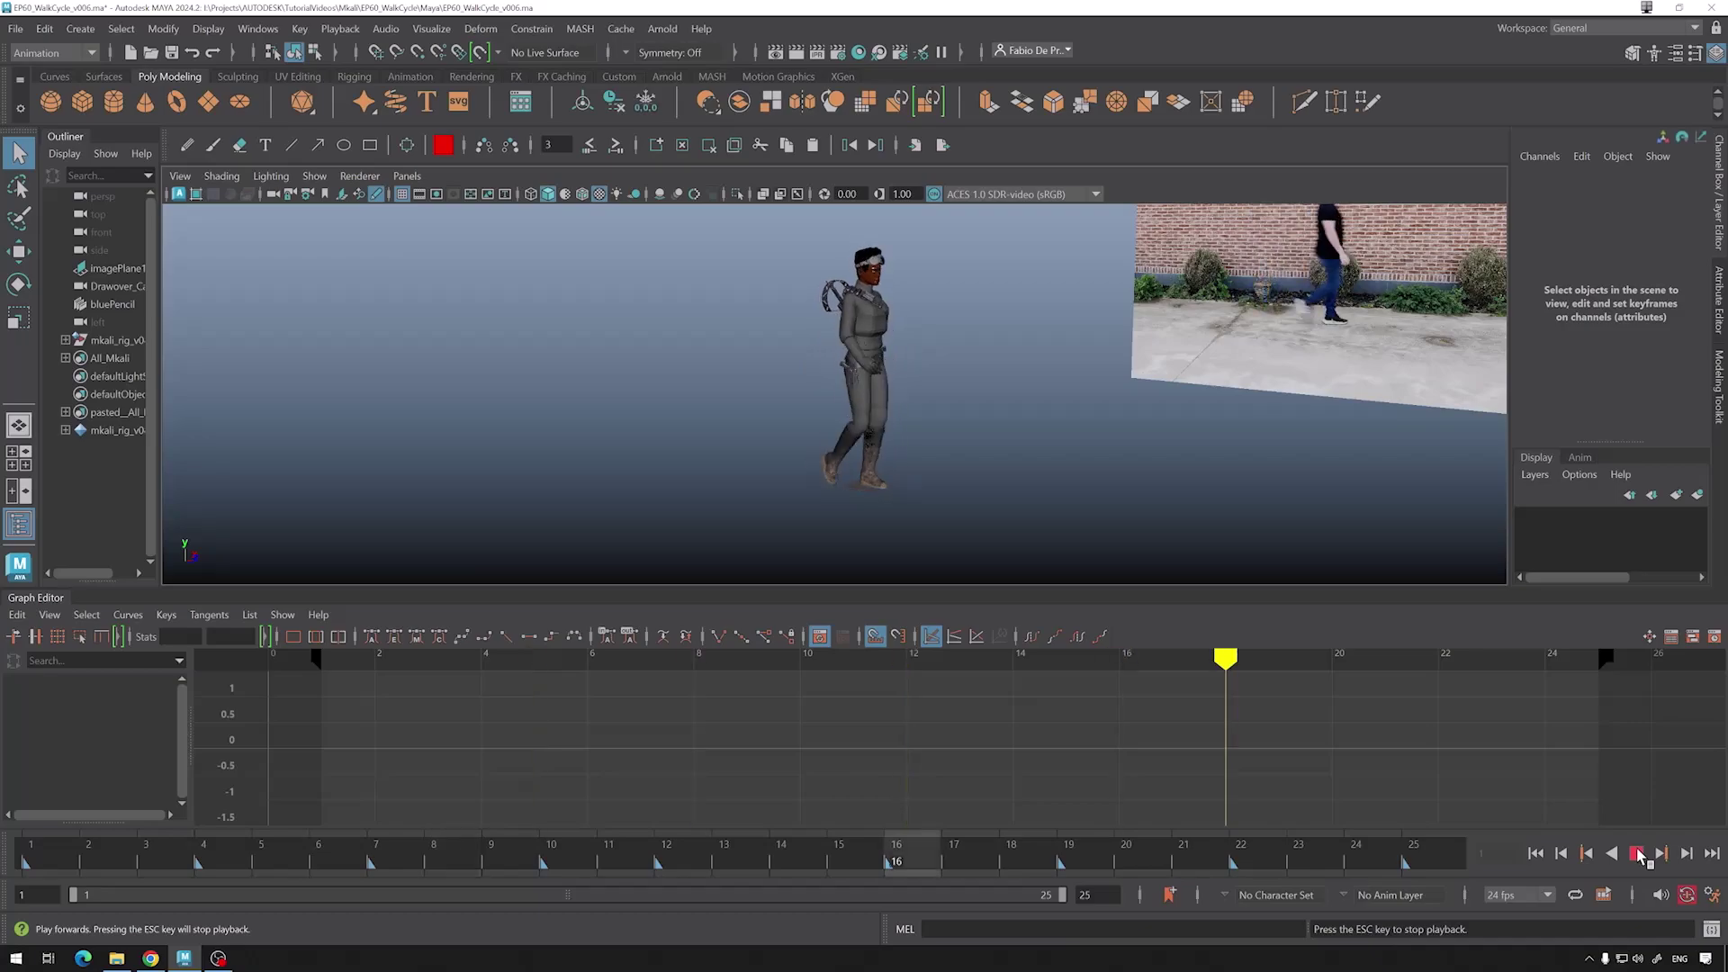
# Stop the playback and hide the video reference image plane (imagePlane1)
pyautogui.press('Escape')
pyautogui.click(1184, 305)
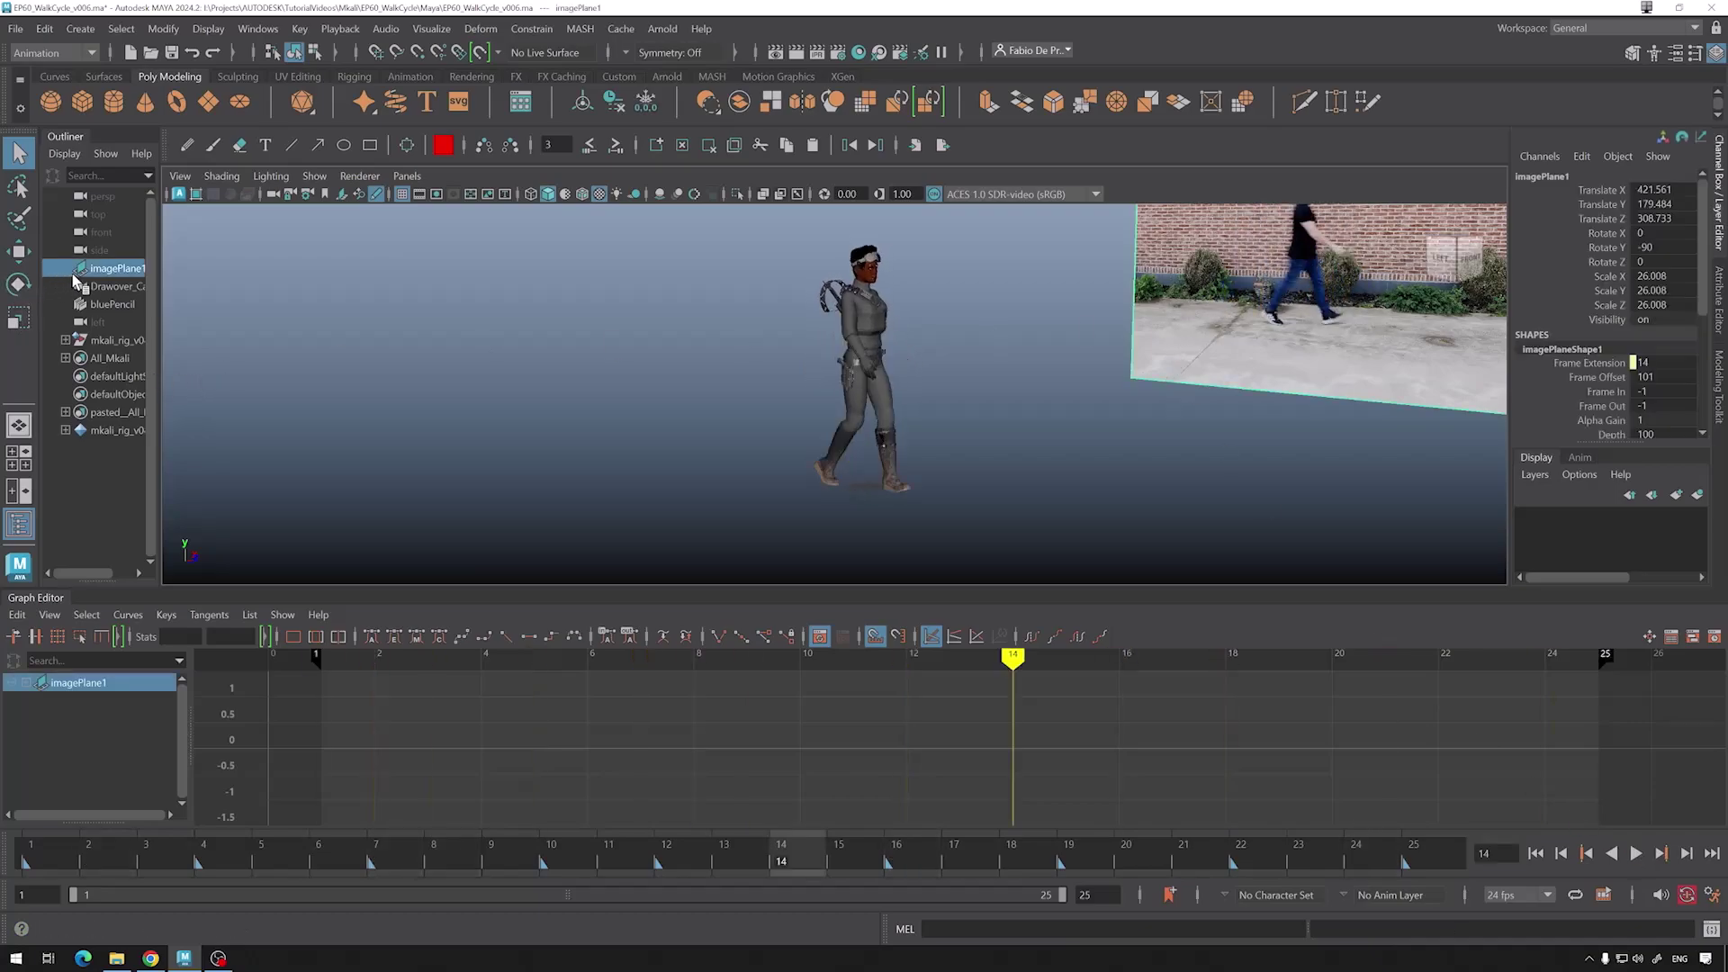
pyautogui.press('h')
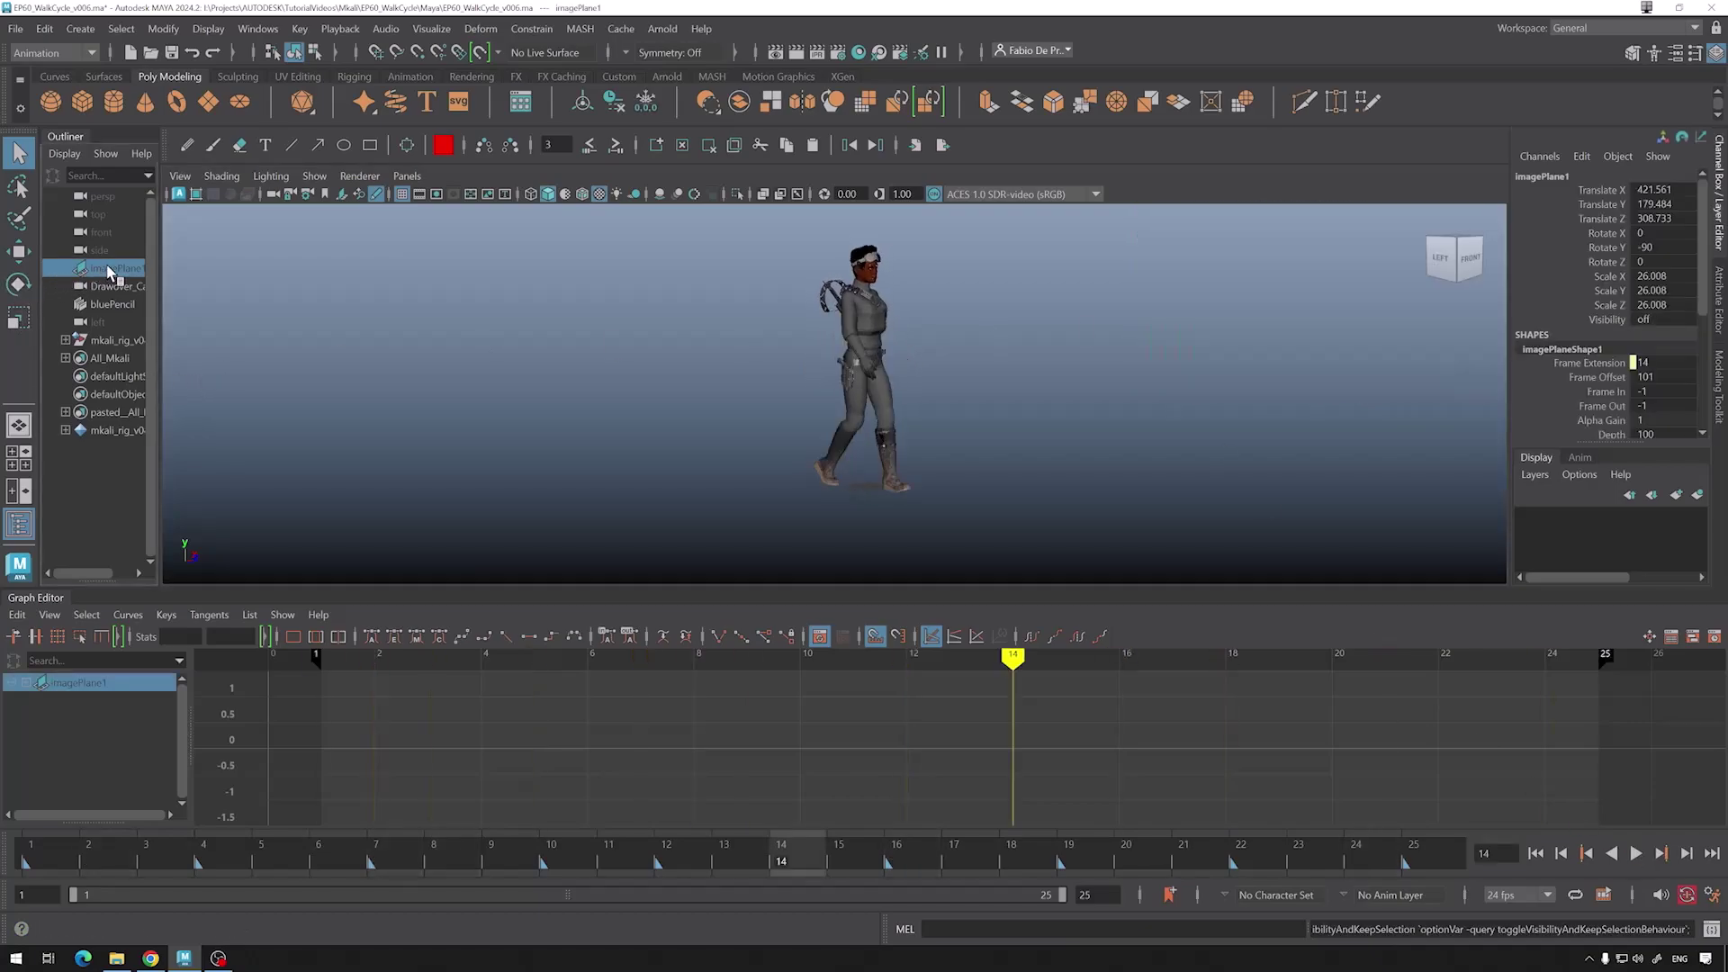
# Enable Cached Playback and play back the character's walk cycle
pyautogui.click(1603, 895)
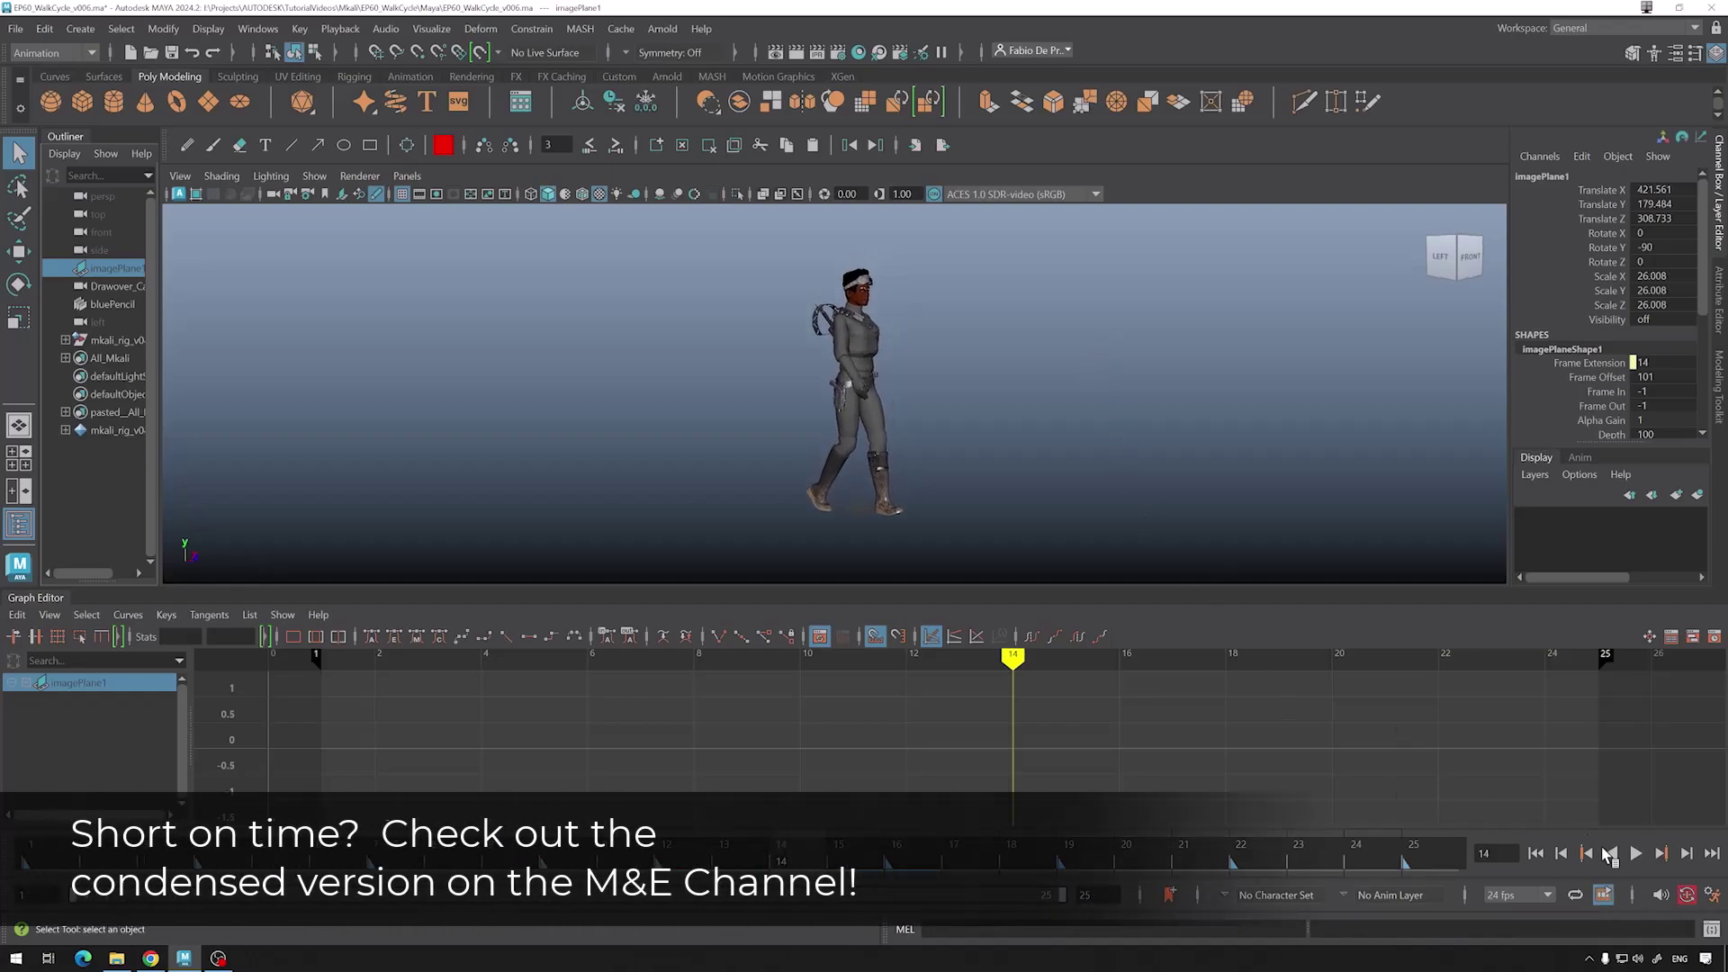
pyautogui.click(1637, 854)
pyautogui.press('Escape')
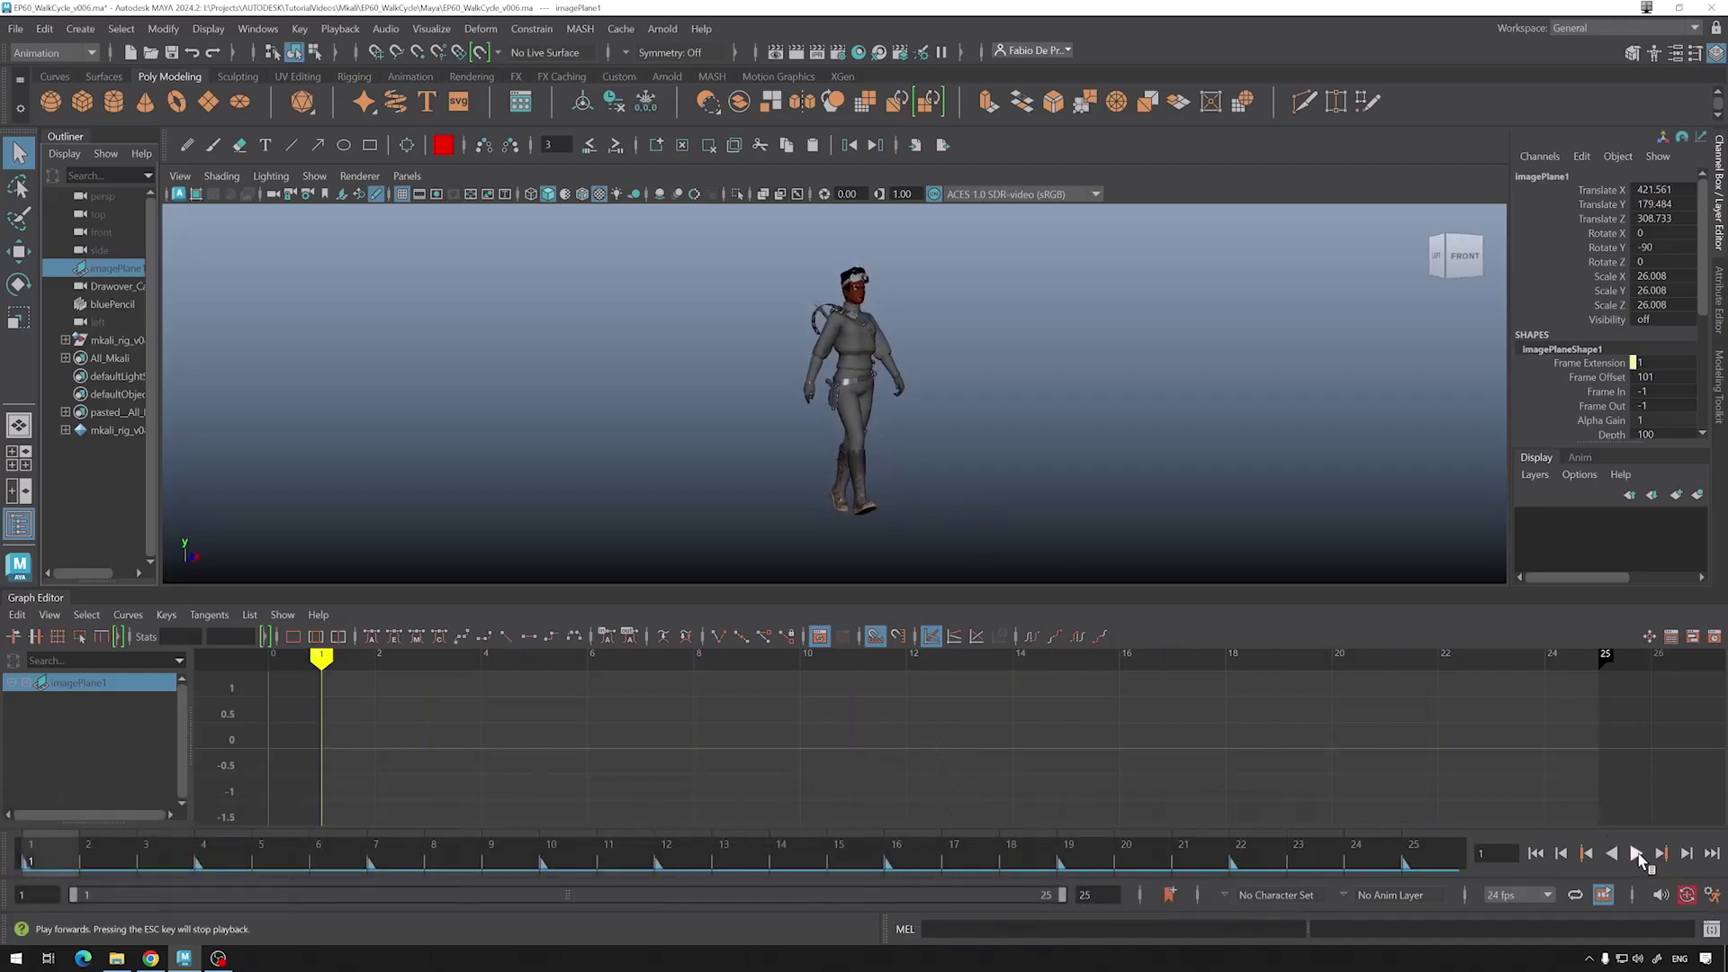
pyautogui.click(1636, 854)
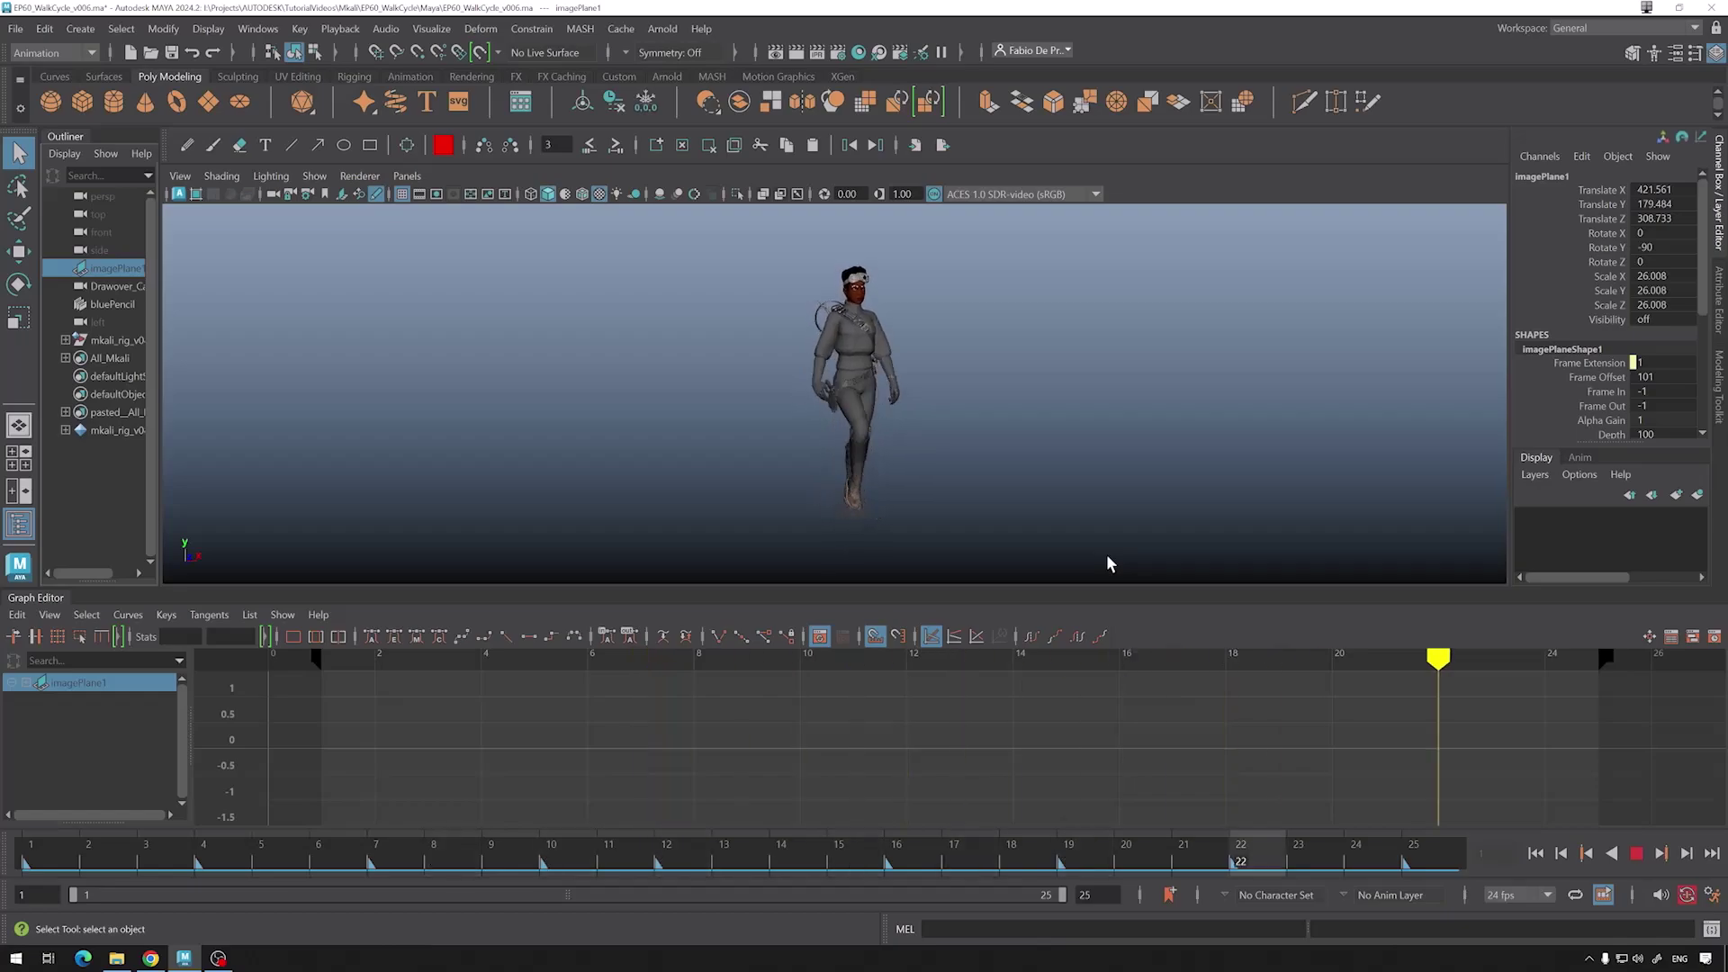
pyautogui.click(1637, 855)
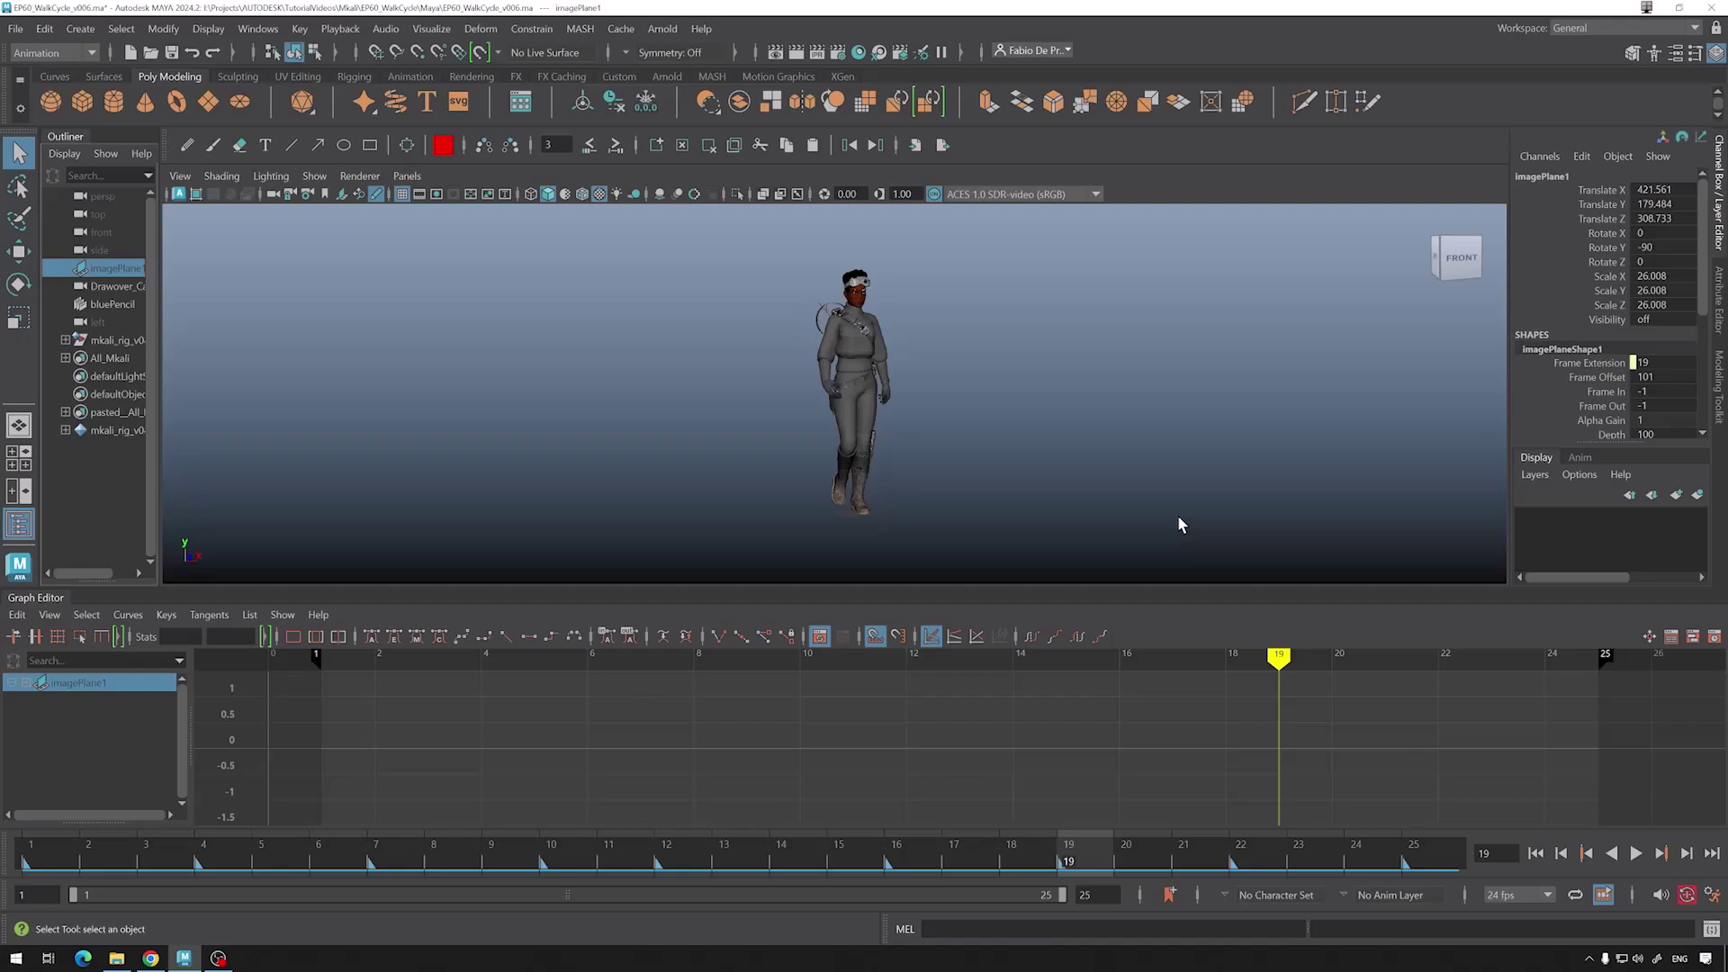
# Show the rig's control curves on the character in the viewport
pyautogui.keyDown('alt'); pyautogui.moveTo(975, 358); pyautogui.dragTo(1025, 335, button='right'); pyautogui.keyUp('alt')
pyautogui.keyDown('alt'); pyautogui.moveTo(1025, 335); pyautogui.dragTo(1022, 364, button='middle'); pyautogui.keyUp('alt')
pyautogui.hotkey('alt', '1')
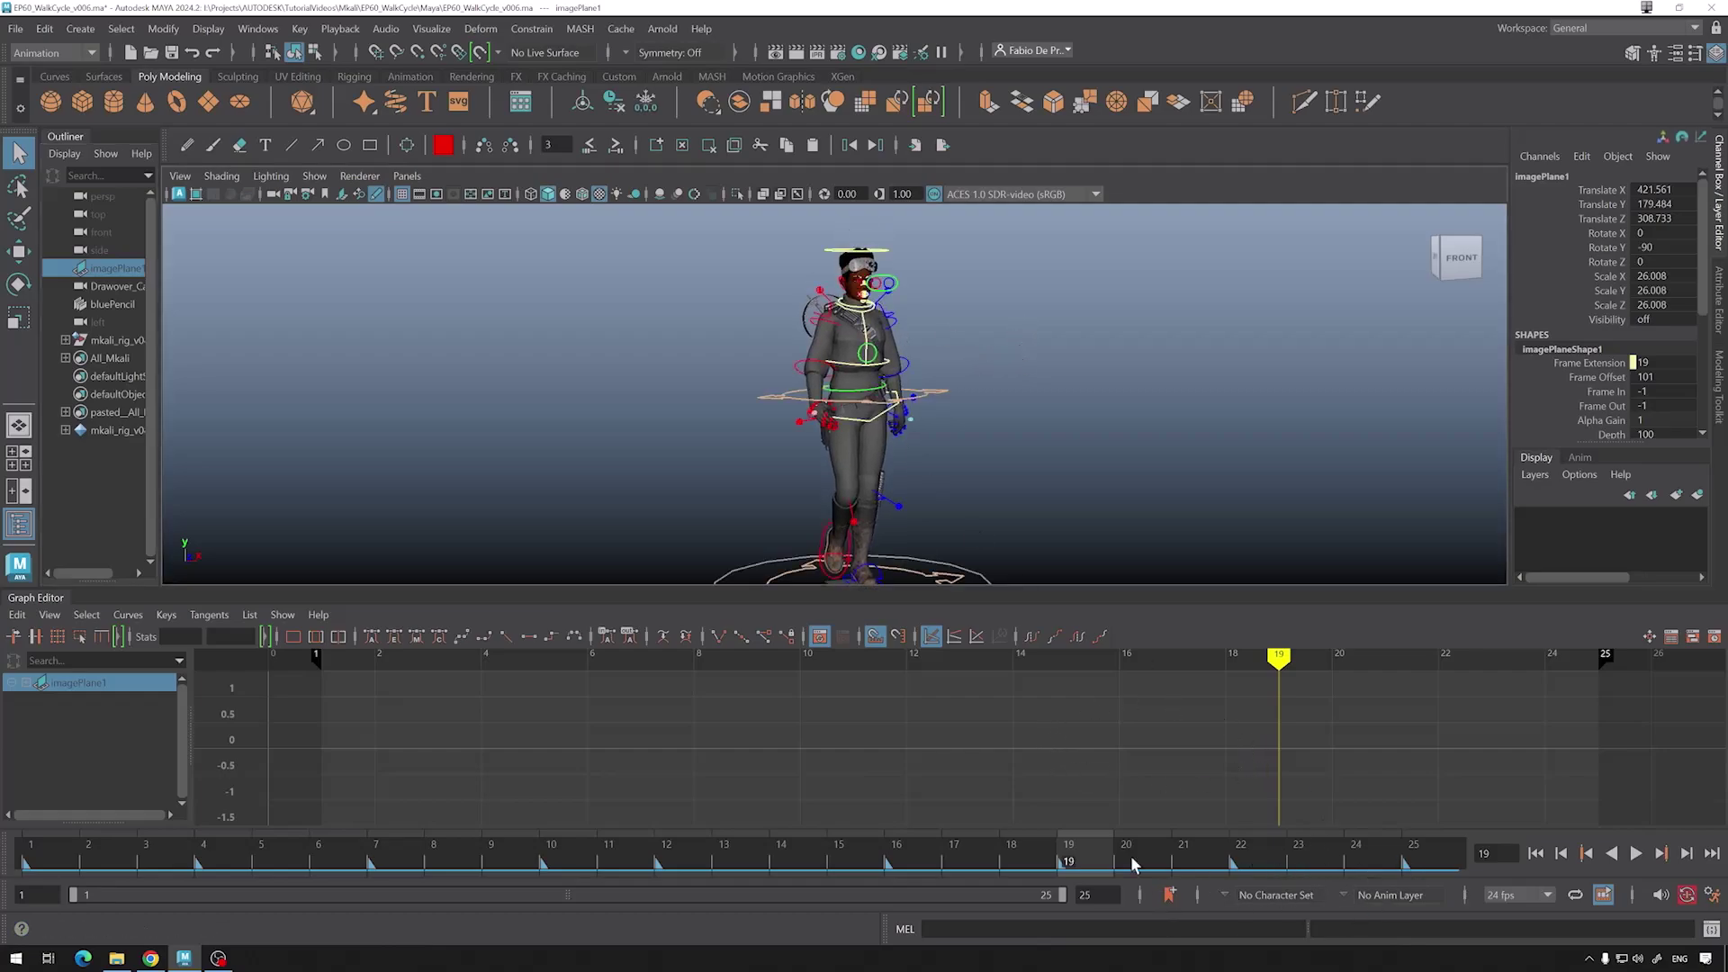
# Go through the head control's translate and rotate curves, smoothing the first and last key tangents for a seamless loop
pyautogui.click(835, 255)
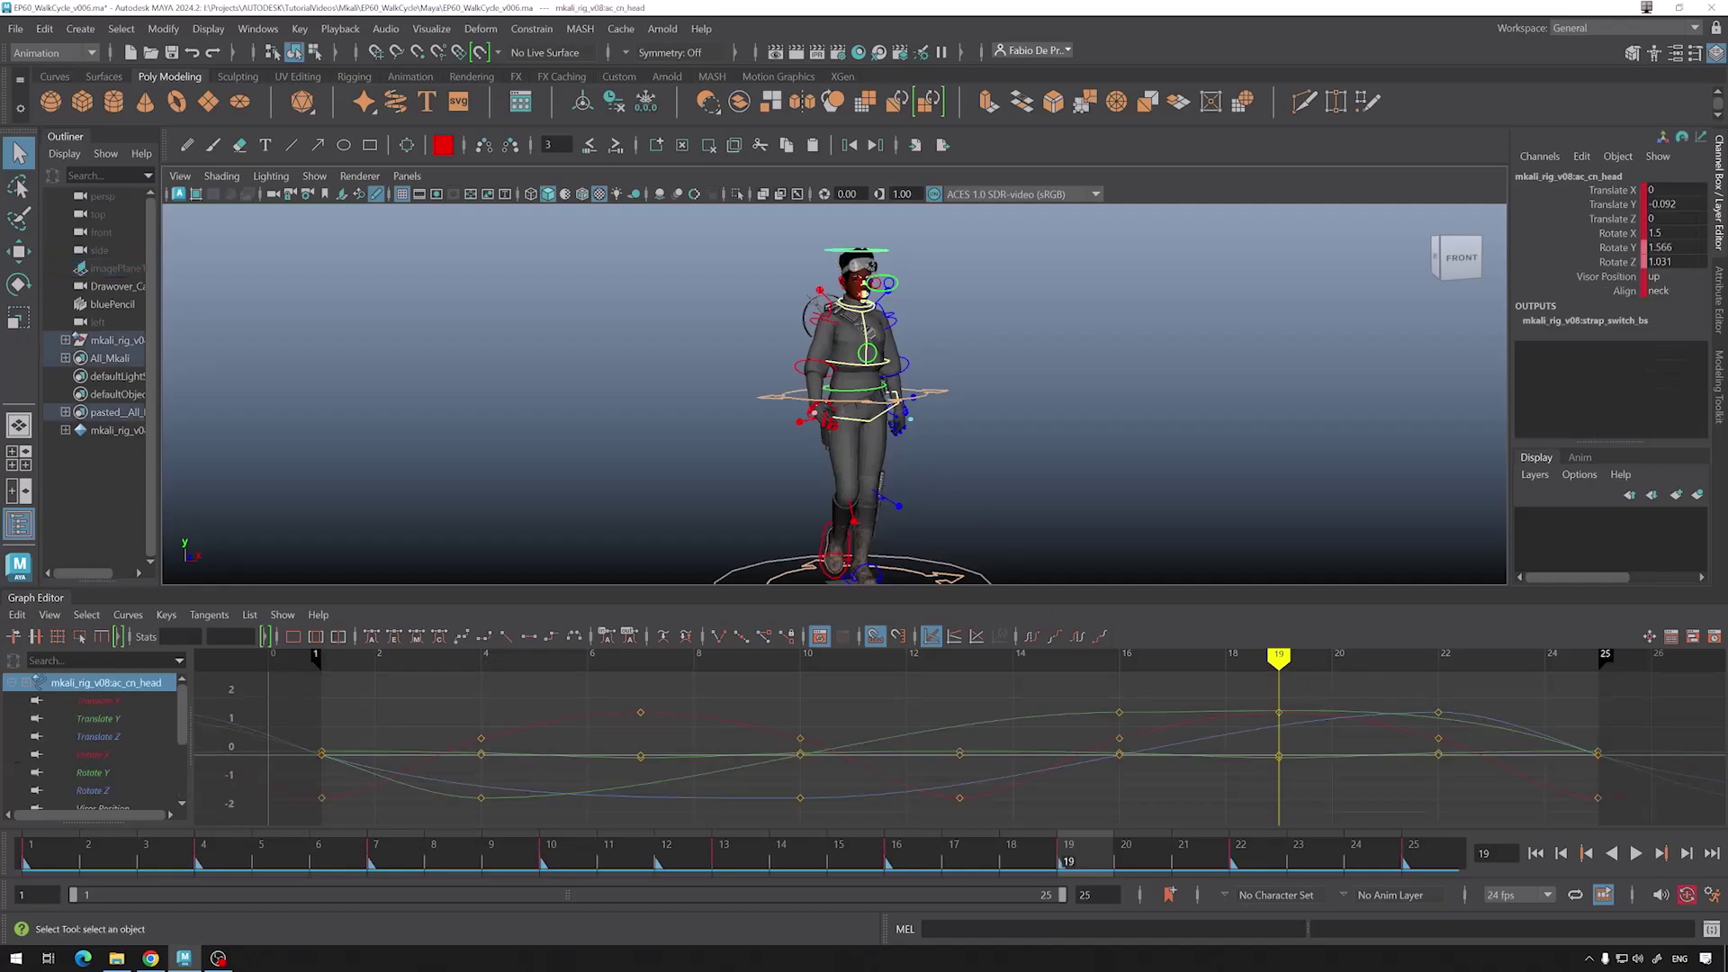
pyautogui.click(126, 702)
pyautogui.click(141, 717)
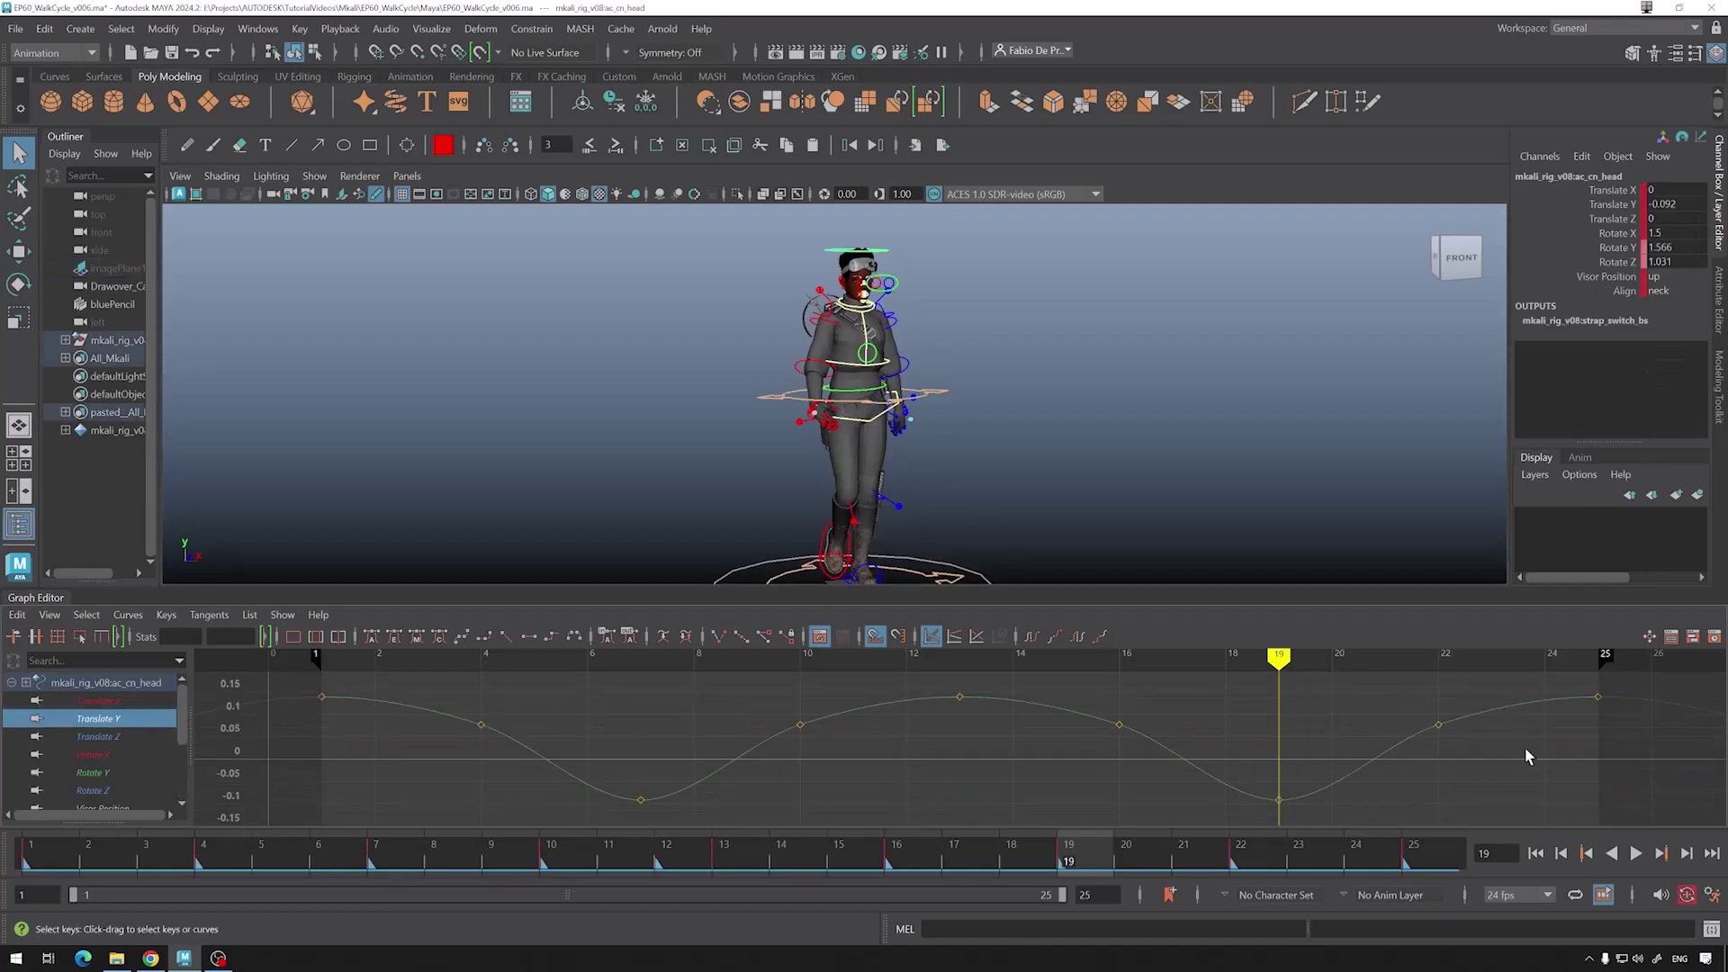
pyautogui.moveTo(1660, 729); pyautogui.dragTo(1661, 725)
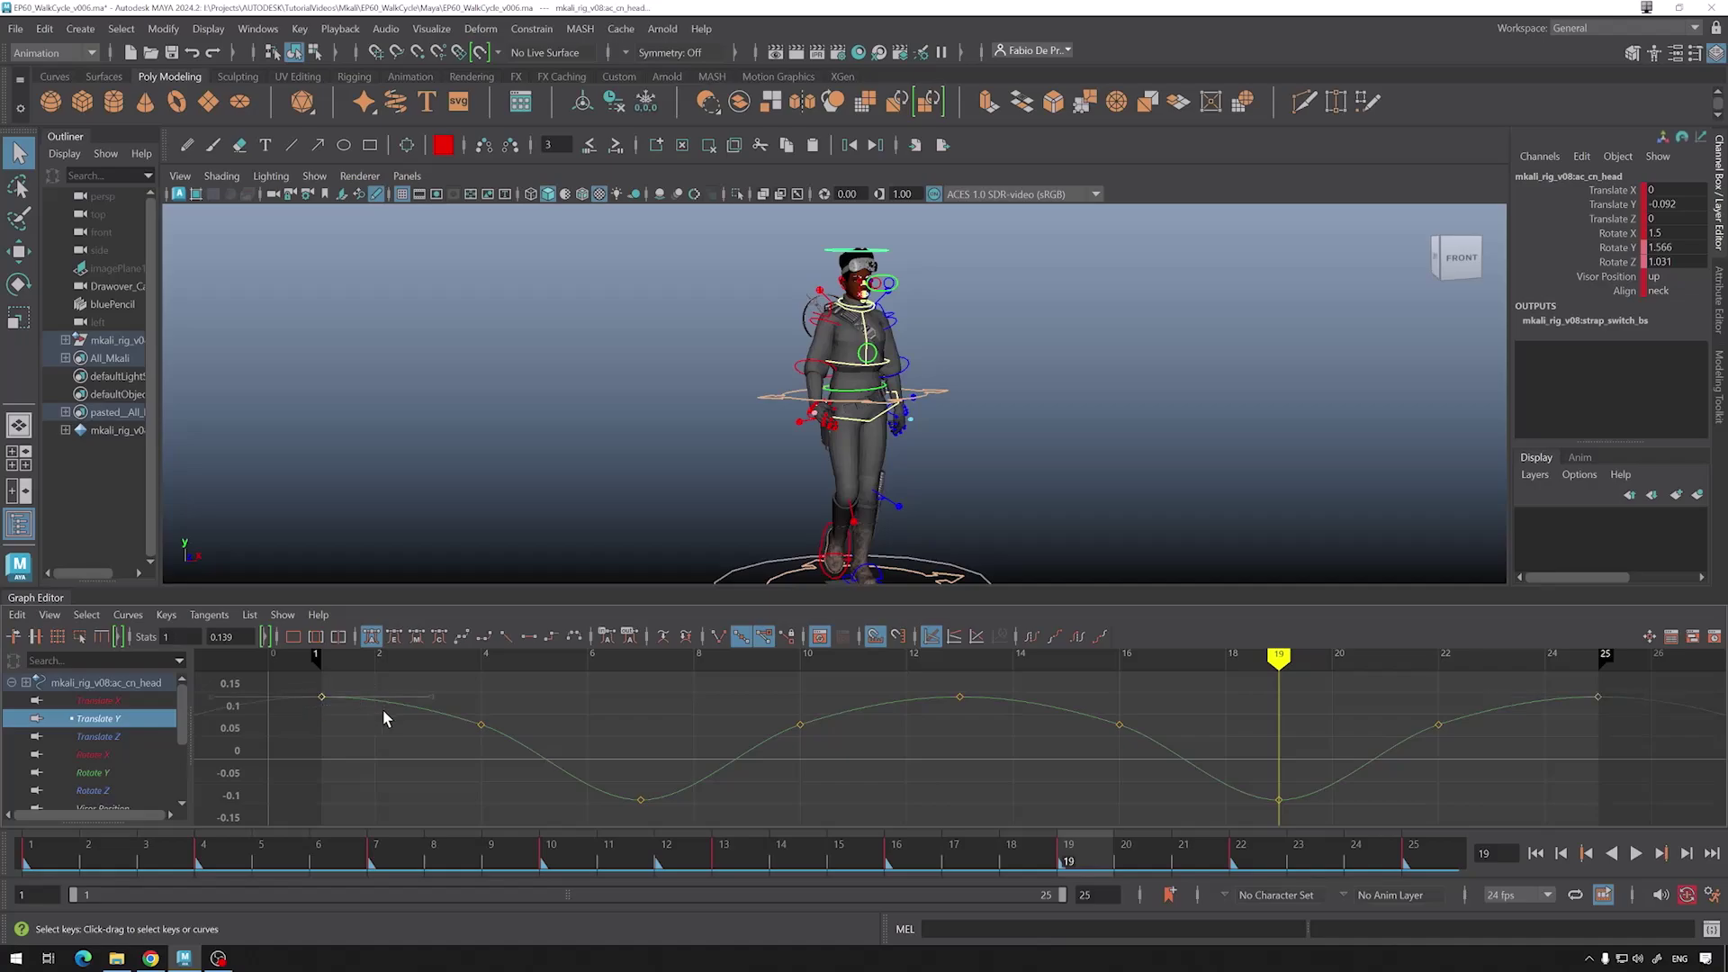
pyautogui.click(61, 754)
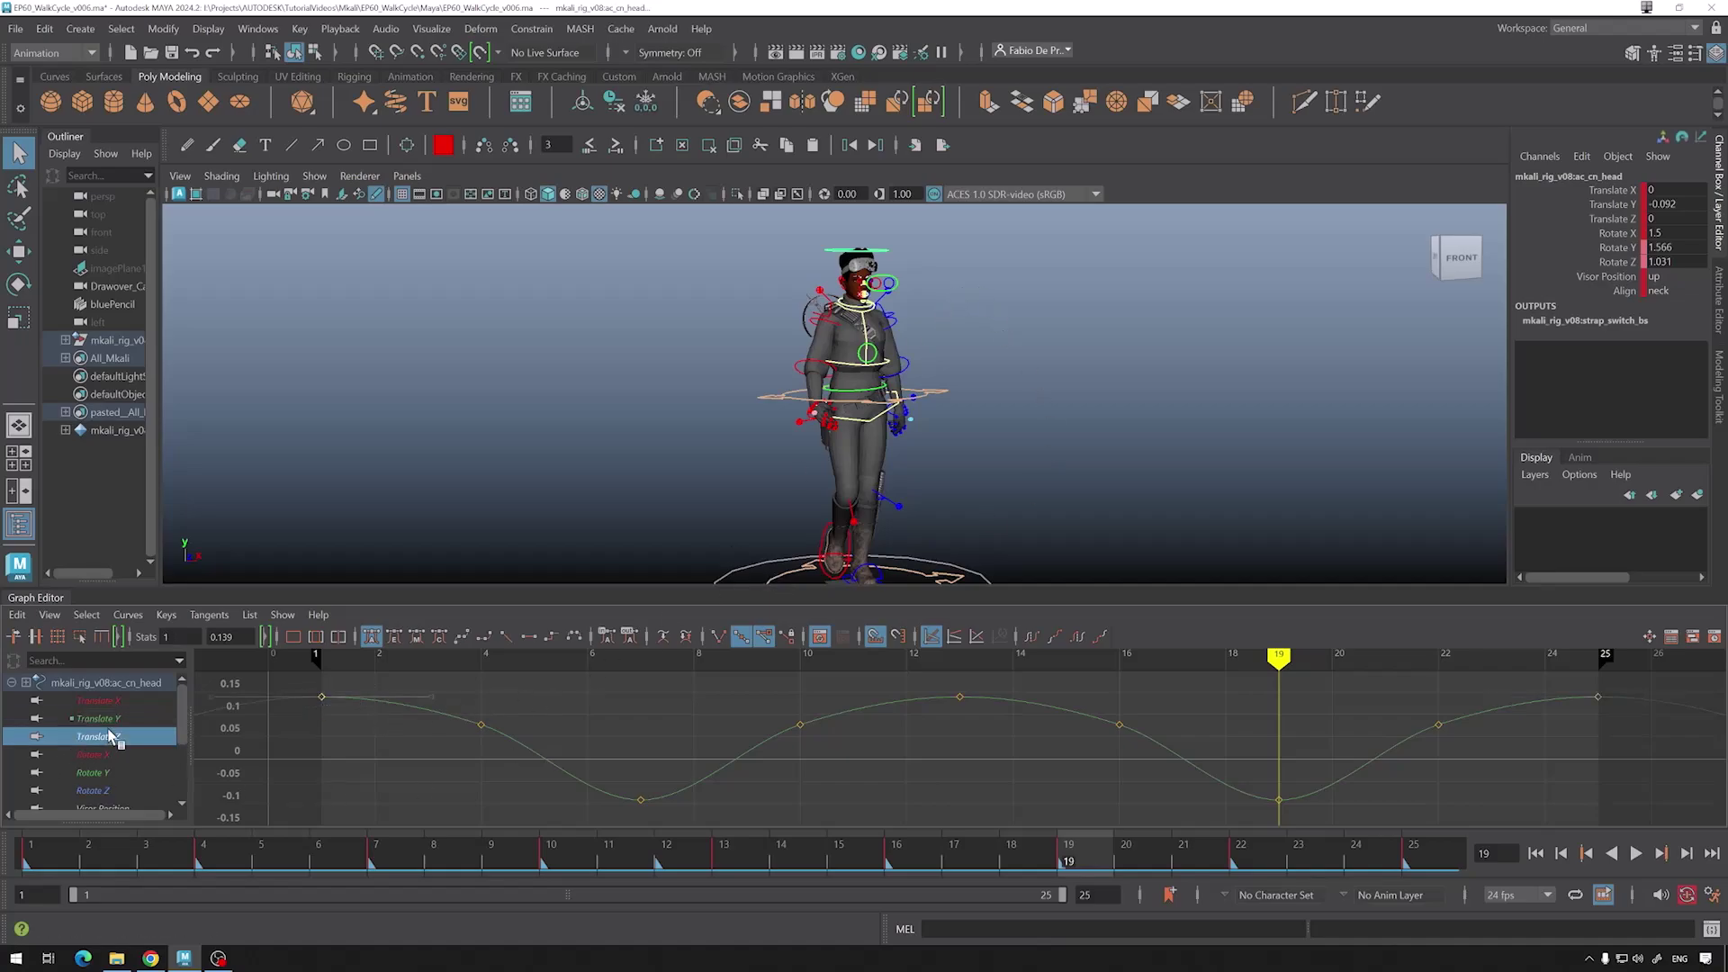
pyautogui.click(121, 774)
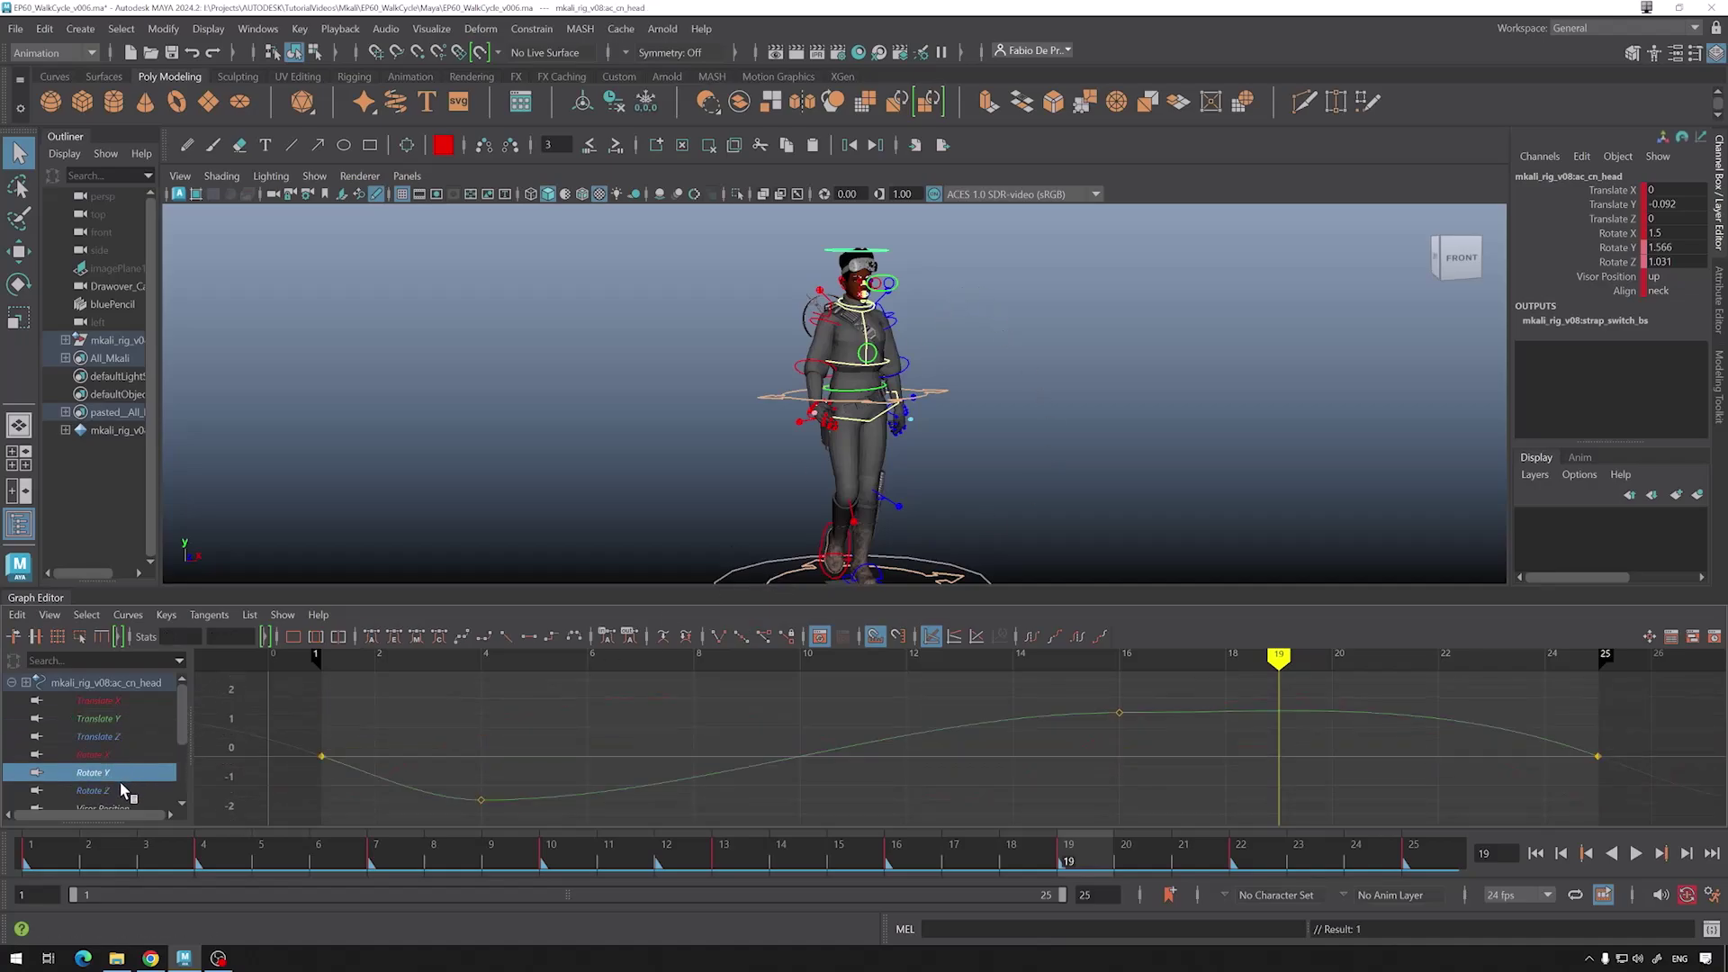
pyautogui.click(122, 791)
pyautogui.scroll(5, 887, 315)
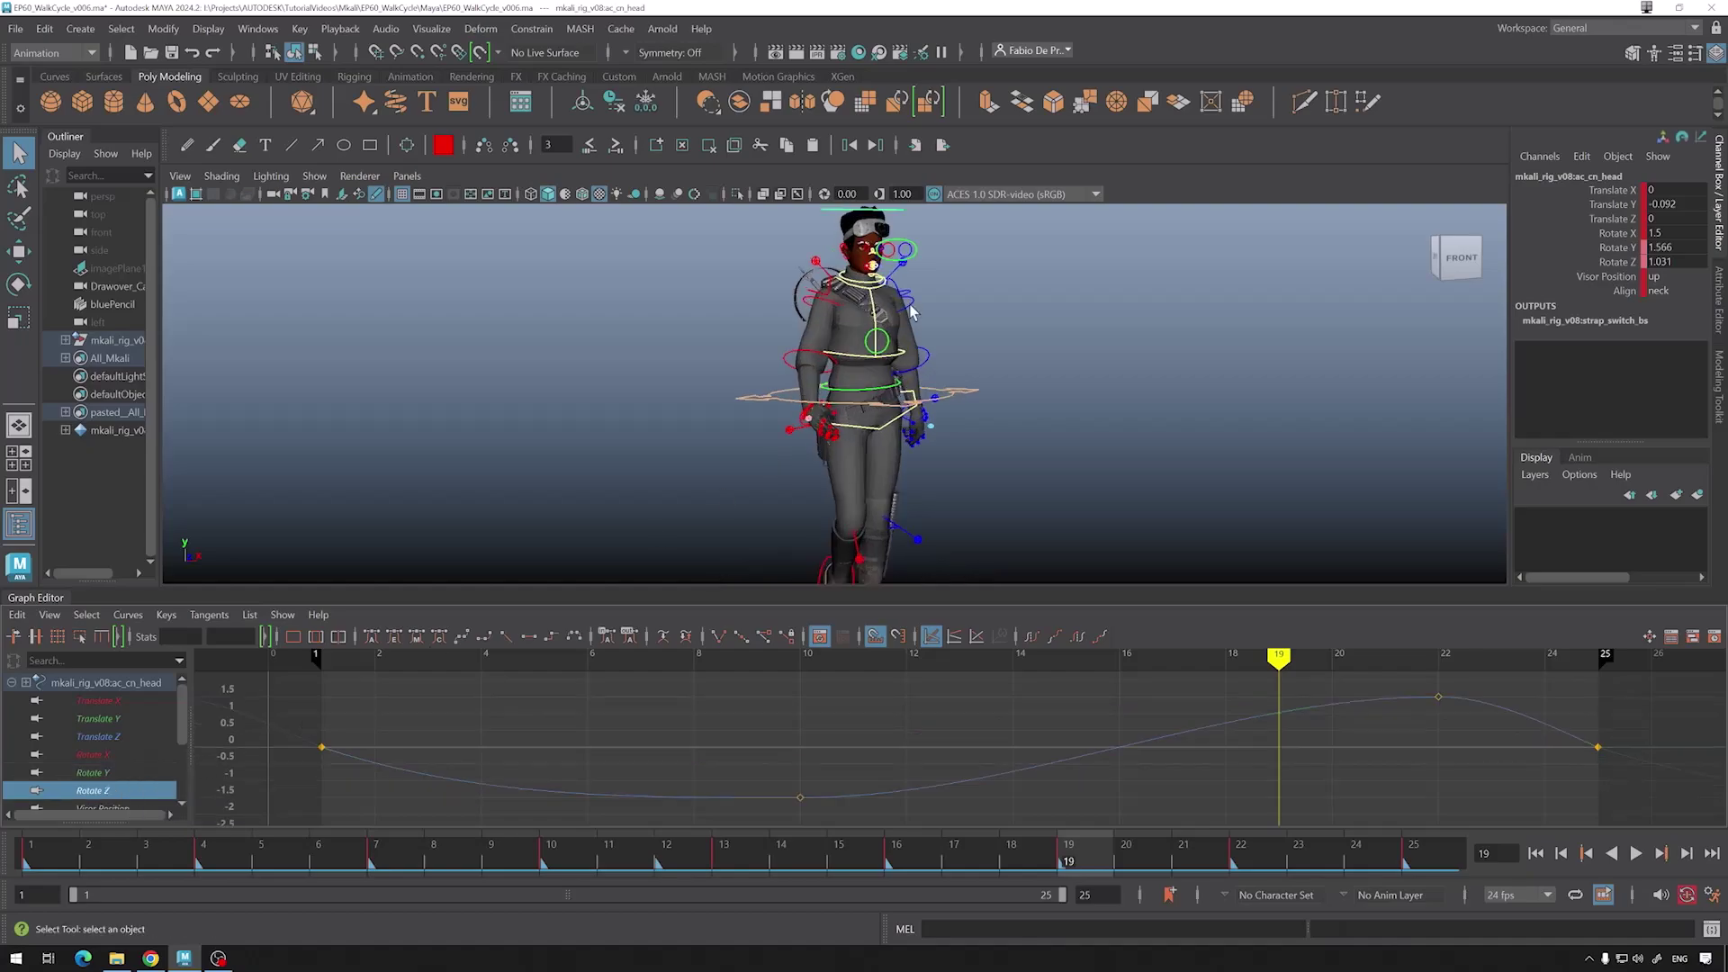
# Go through the right clavicle control's curves, smoothing the tangents at frames 1 and 25
pyautogui.keyDown('alt'); pyautogui.moveTo(869, 270); pyautogui.dragTo(873, 435, button='middle'); pyautogui.keyUp('alt')
pyautogui.click(817, 359)
pyautogui.click(118, 719)
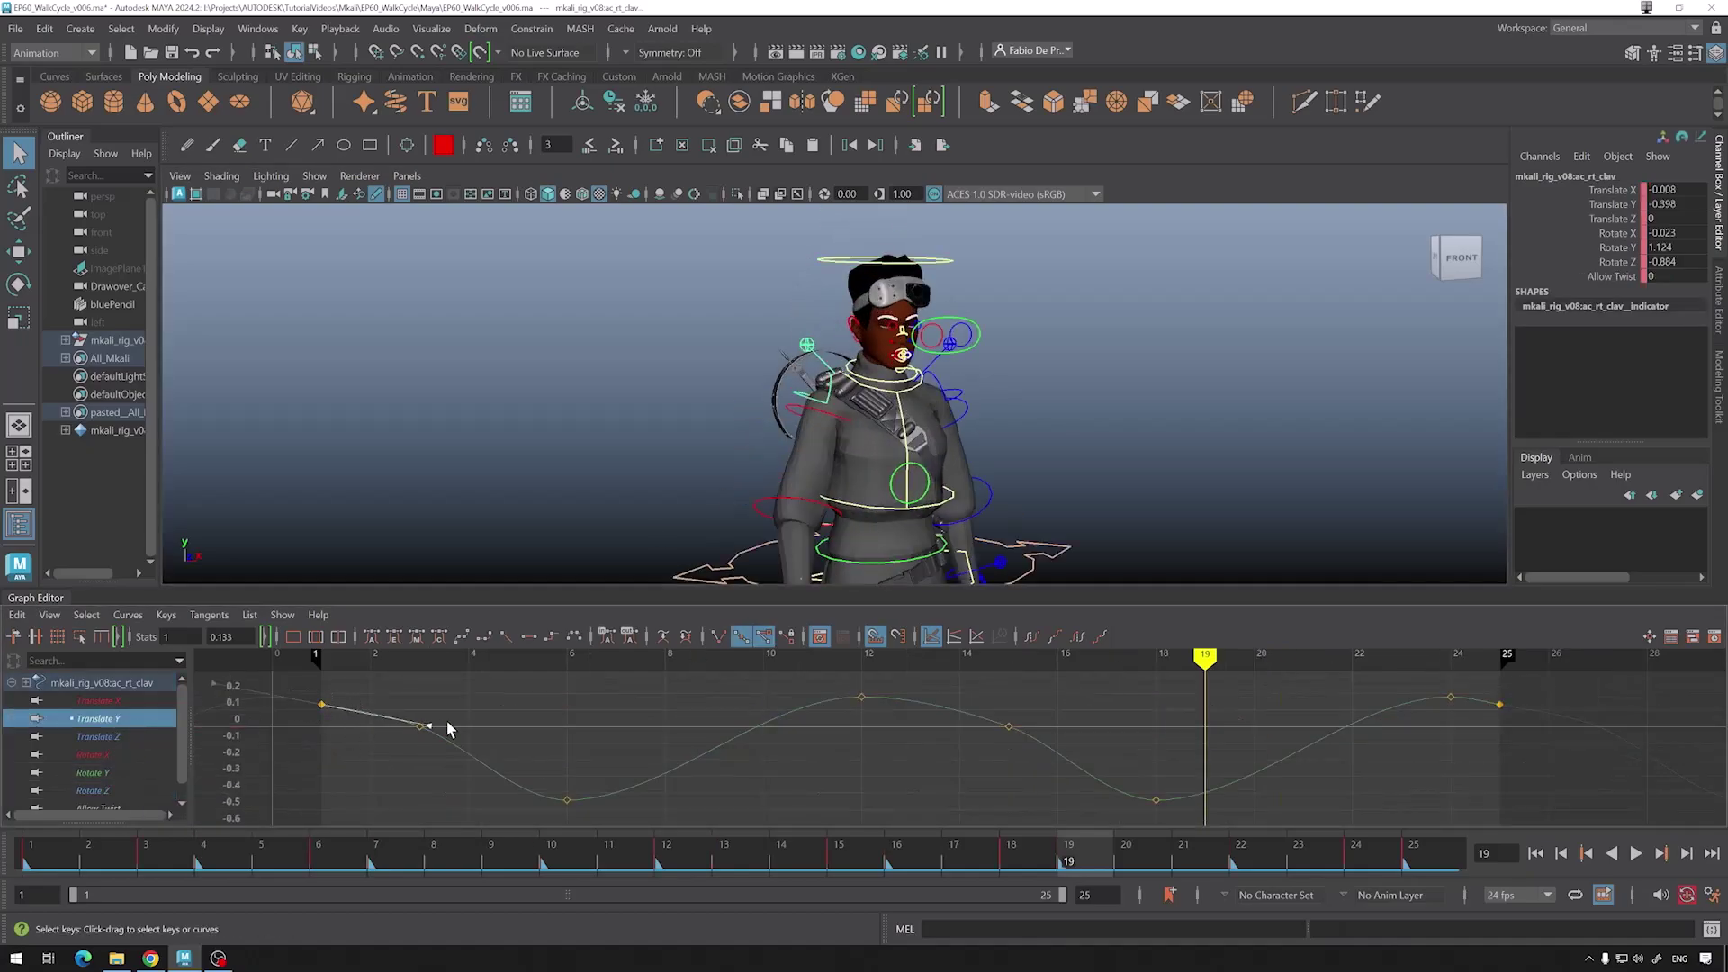
pyautogui.click(99, 736)
pyautogui.click(106, 755)
pyautogui.click(113, 772)
pyautogui.click(108, 790)
# Go through the left clavicle control's rotate and translate curves, checking the tangents at the loop's start and end
pyautogui.click(934, 360)
pyautogui.click(110, 758)
pyautogui.click(110, 773)
pyautogui.click(112, 790)
pyautogui.click(119, 700)
pyautogui.click(113, 719)
pyautogui.click(104, 736)
# Check the translate and rotate curves of the control at the base of the neck for a clean loop
pyautogui.click(893, 395)
pyautogui.click(111, 701)
pyautogui.click(111, 718)
pyautogui.click(110, 738)
pyautogui.click(110, 754)
pyautogui.keyDown('alt'); pyautogui.moveTo(692, 535); pyautogui.dragTo(689, 494, button='middle'); pyautogui.keyUp('alt')
pyautogui.click(109, 773)
pyautogui.click(108, 791)
# Go through the right arm FK control's curves, checking the Rotate X and Rotate Y tangents at the loop's ends
pyautogui.click(754, 467)
pyautogui.click(126, 700)
pyautogui.click(115, 755)
pyautogui.click(110, 773)
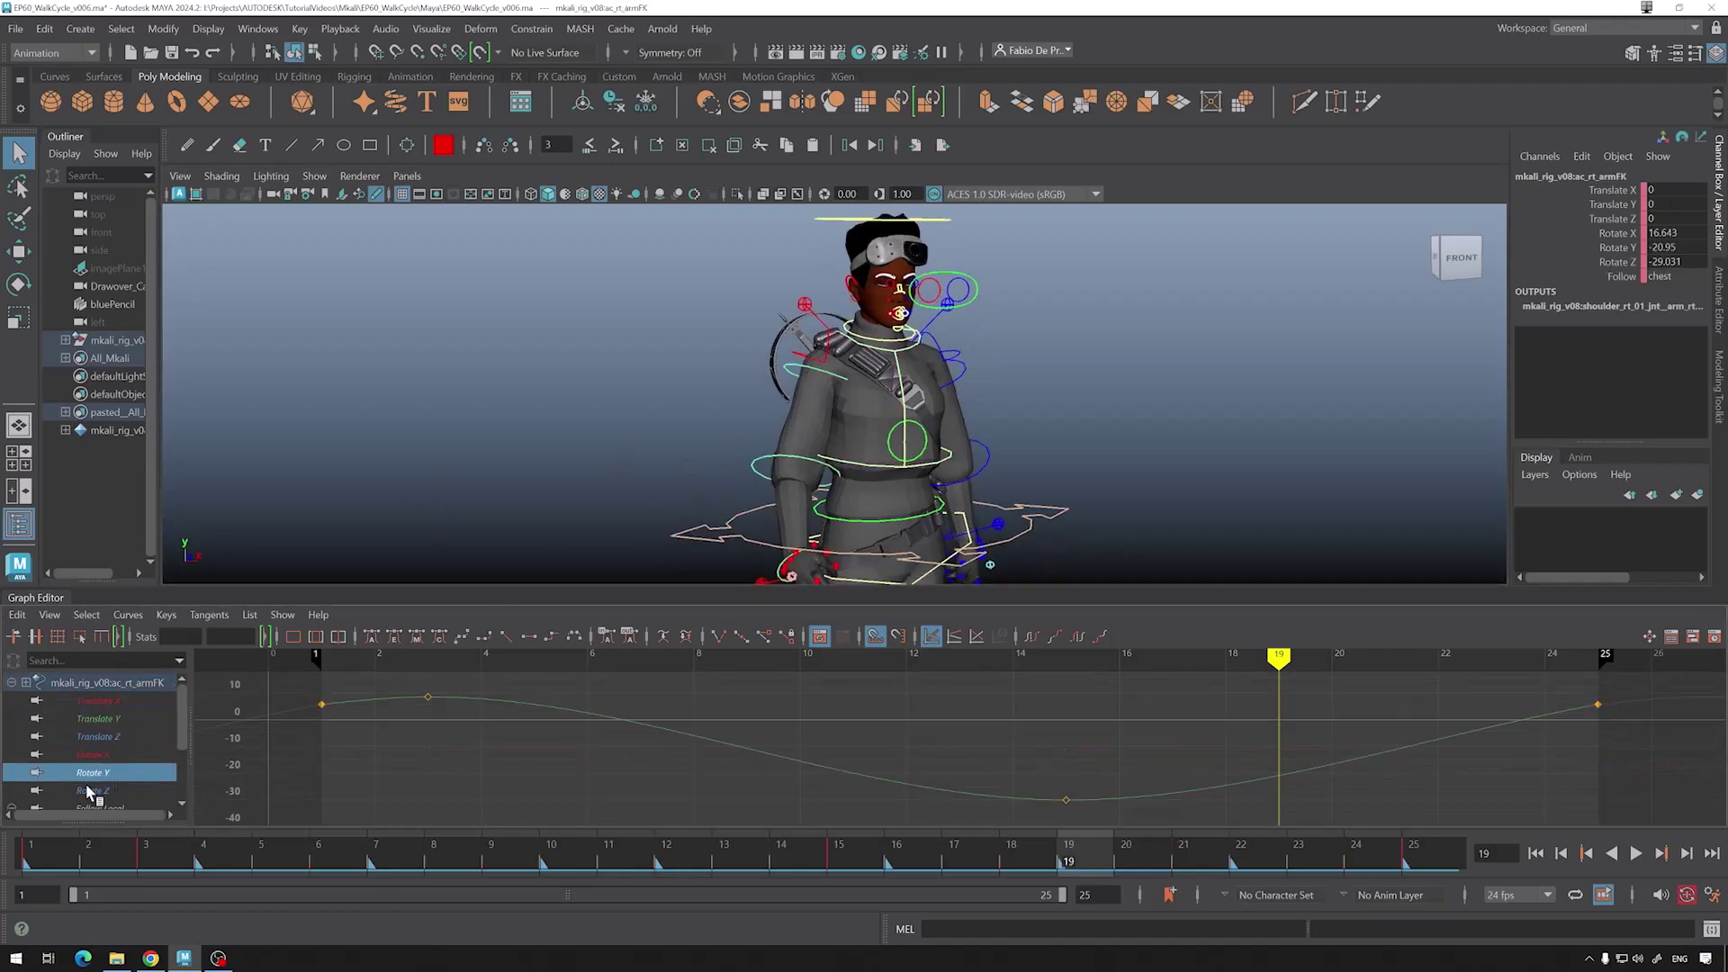
pyautogui.click(110, 754)
pyautogui.click(118, 717)
# Delete the keys at frames 2 and 14 on the right elbow FK's Rotate Y curve and smooth its first and last tangents
pyautogui.click(761, 459)
pyautogui.click(119, 738)
pyautogui.click(113, 755)
pyautogui.click(108, 772)
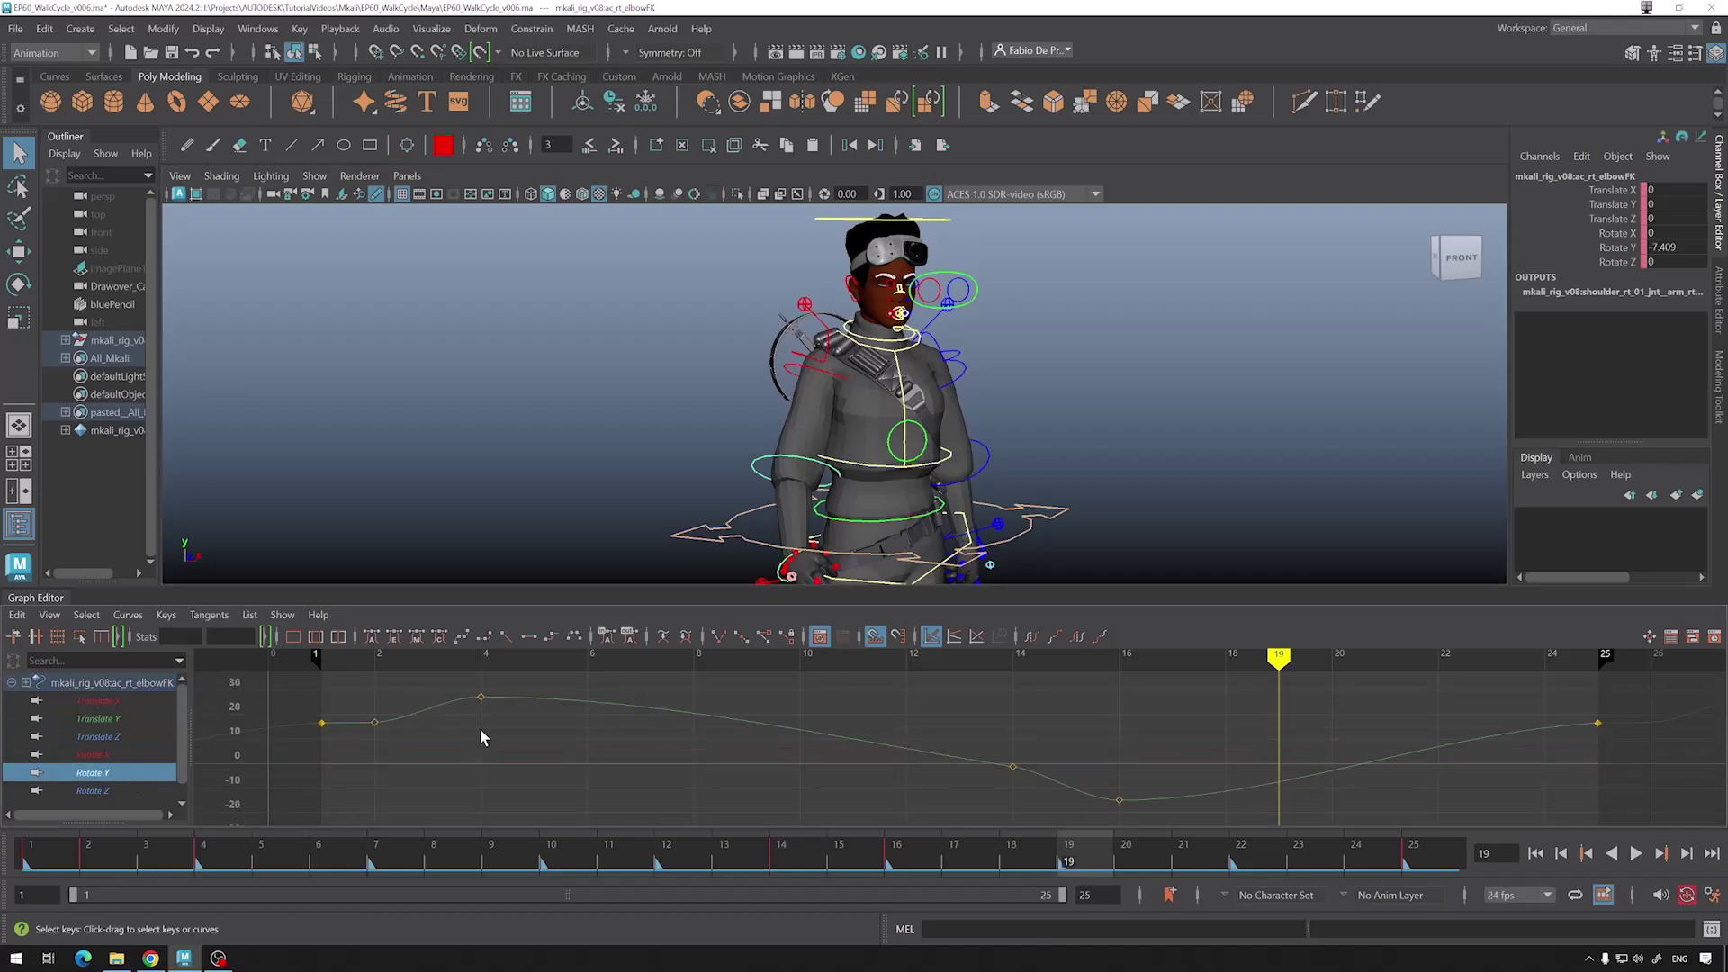
pyautogui.keyDown('alt'); pyautogui.moveTo(602, 398); pyautogui.dragTo(781, 425); pyautogui.keyUp('alt')
pyautogui.keyDown('alt'); pyautogui.moveTo(799, 443); pyautogui.dragTo(774, 418, button='middle'); pyautogui.keyUp('alt')
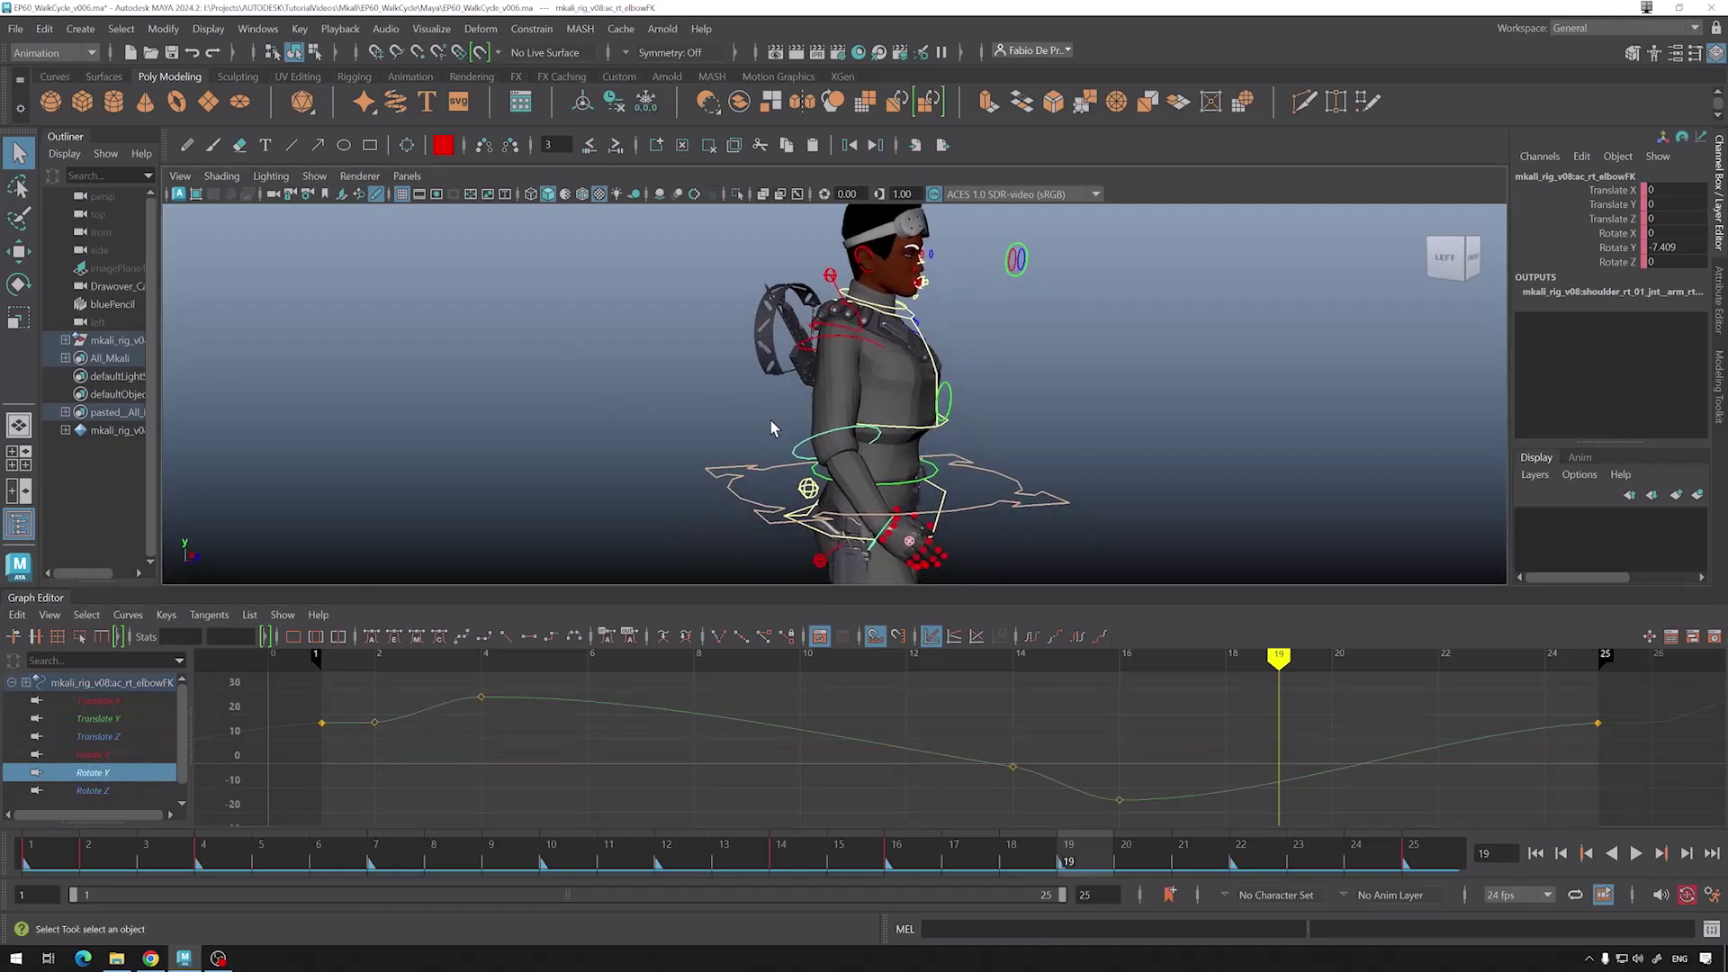
pyautogui.moveTo(1188, 664); pyautogui.dragTo(1130, 671)
pyautogui.click(471, 656)
pyautogui.click(1127, 668)
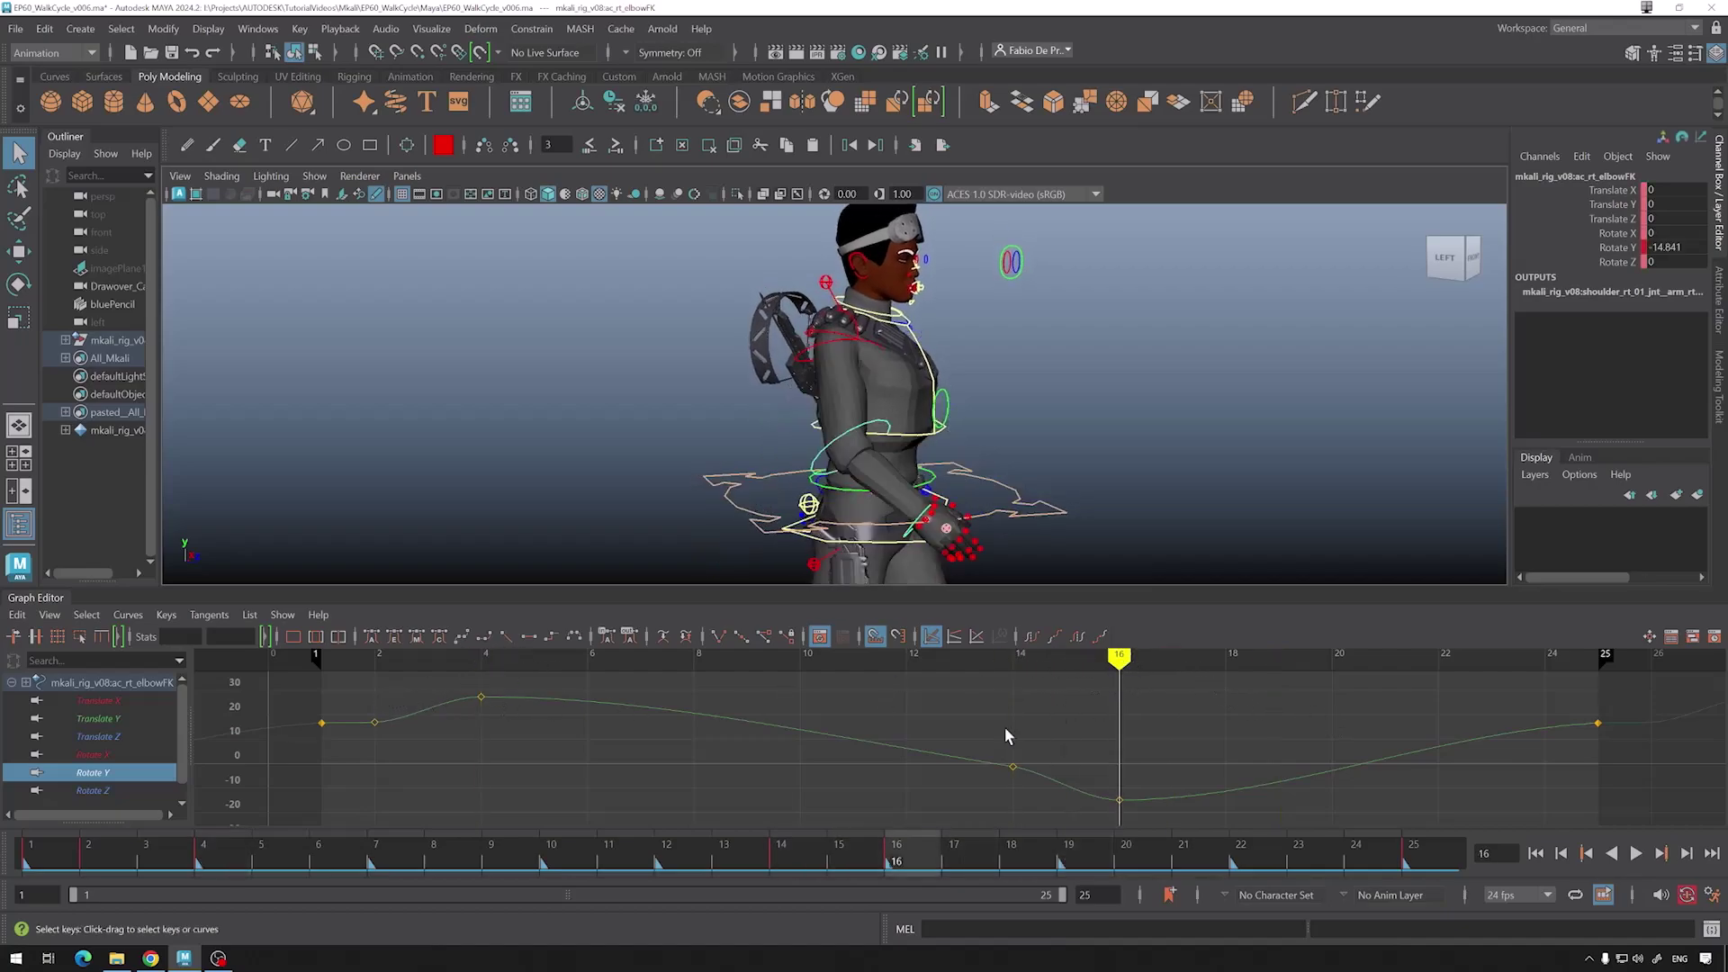
pyautogui.press('Delete')
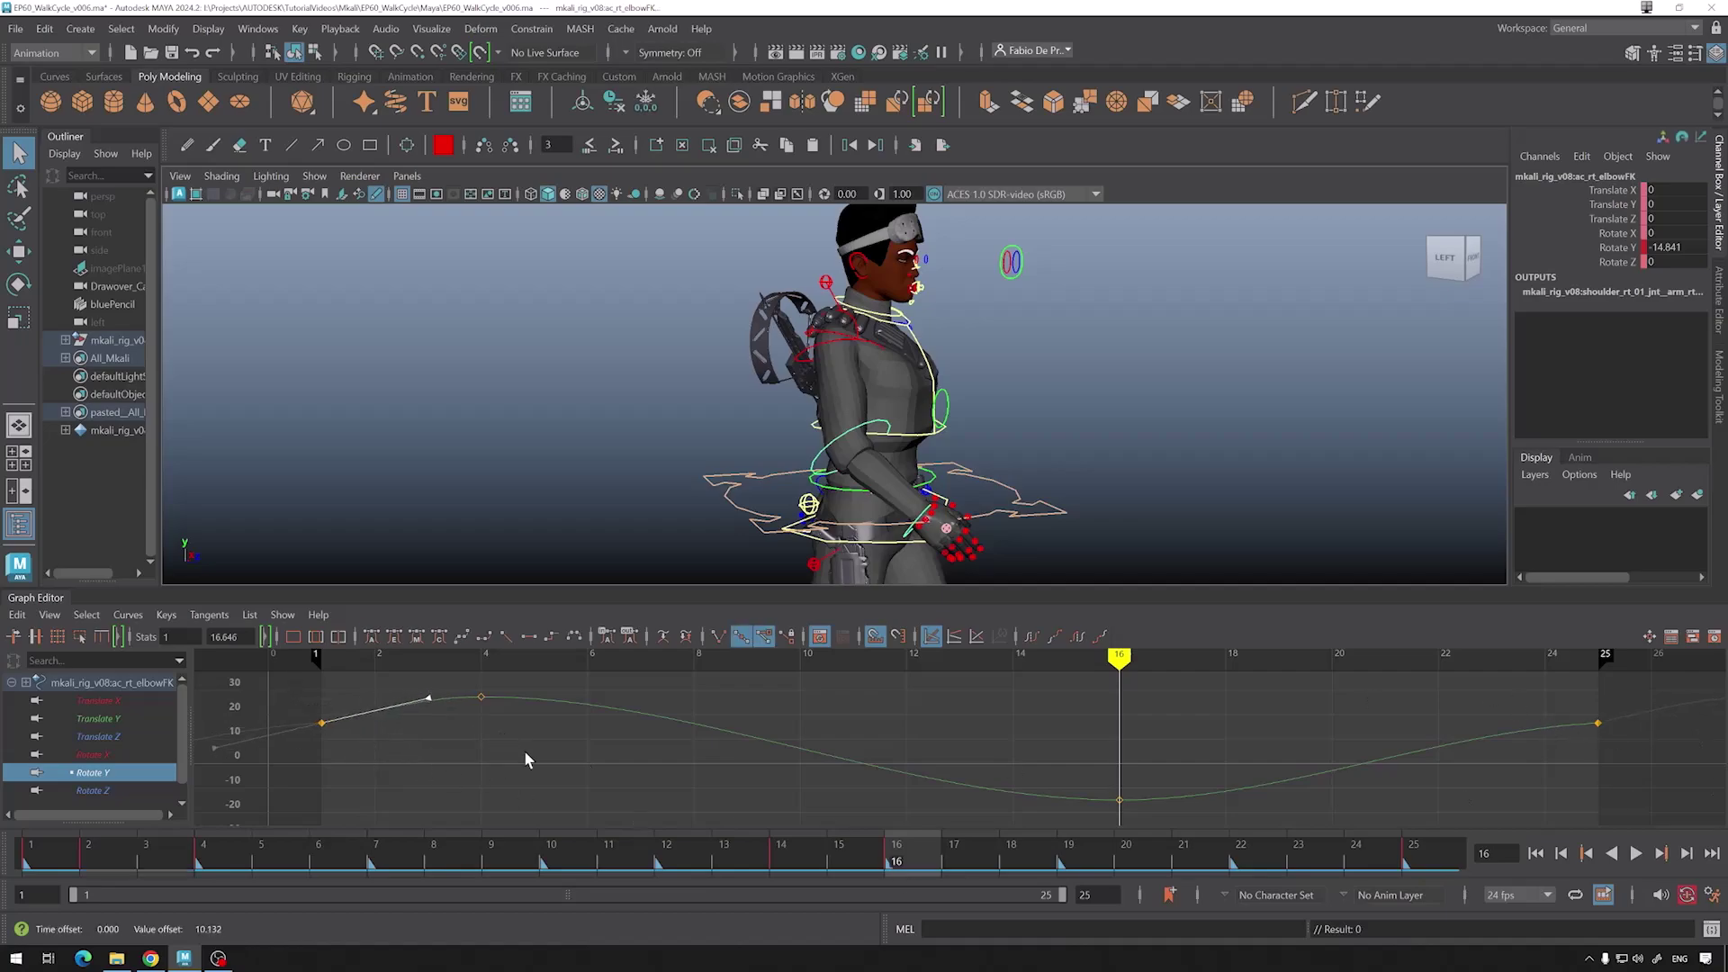
pyautogui.click(1539, 774)
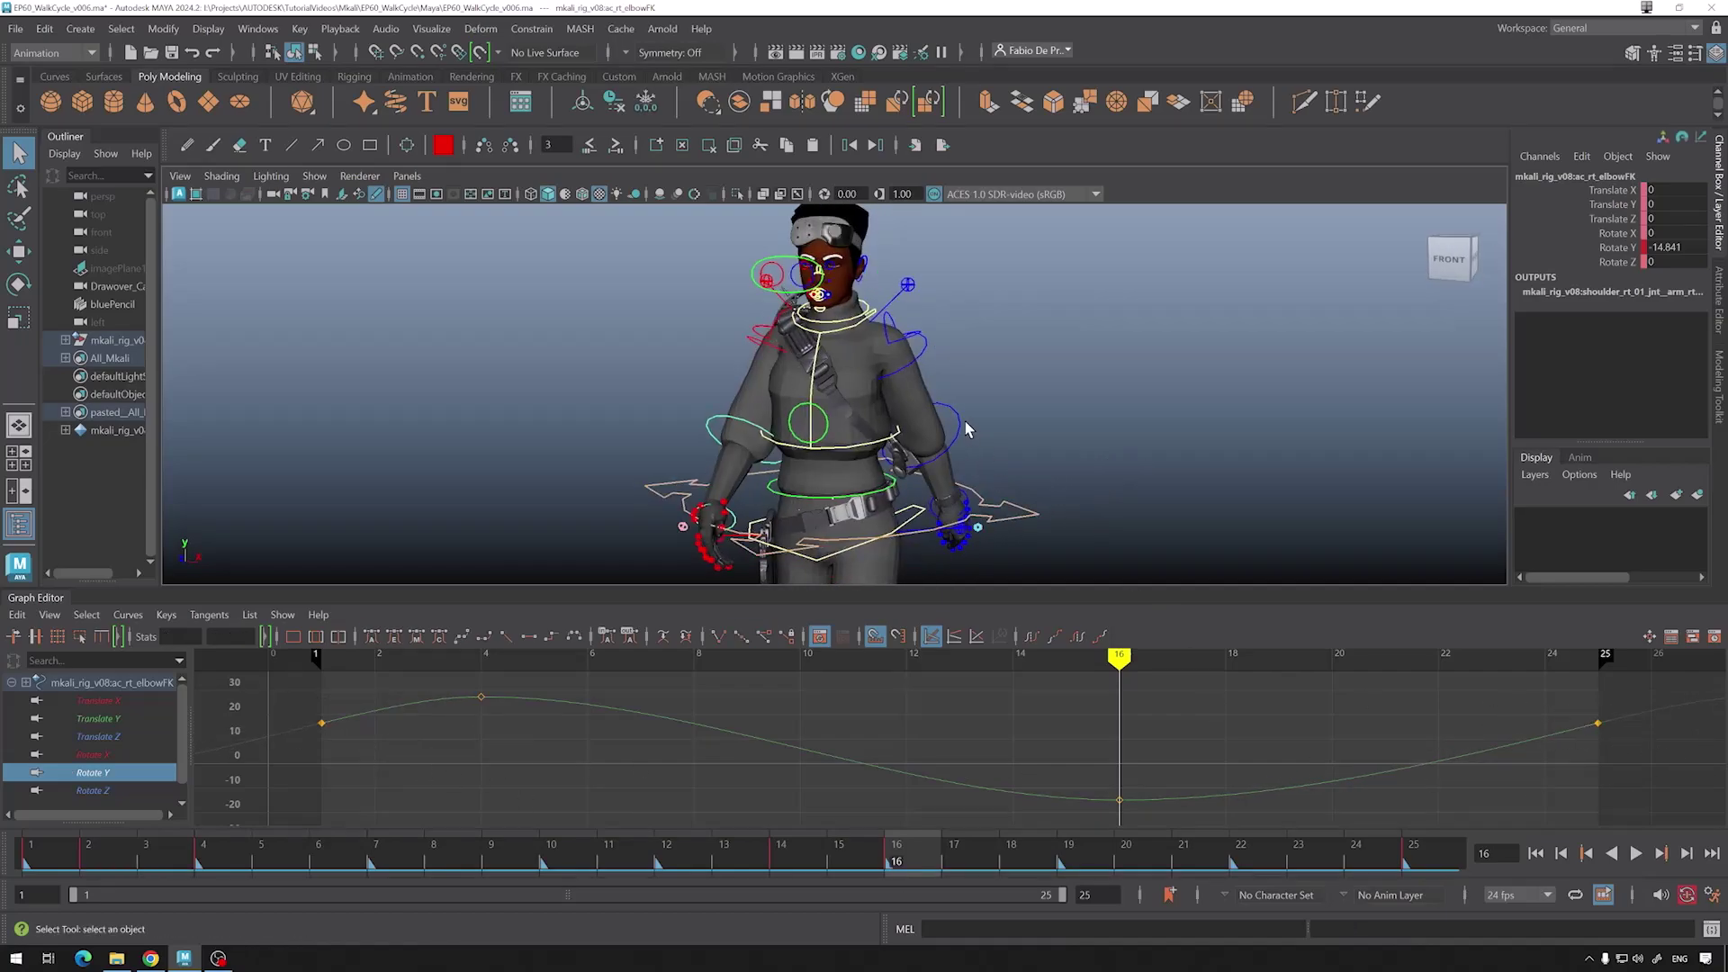
# Match the tangents at frames 1 and 25 on the left arm FK's Rotate X and Rotate Y curves
pyautogui.click(957, 421)
pyautogui.click(99, 718)
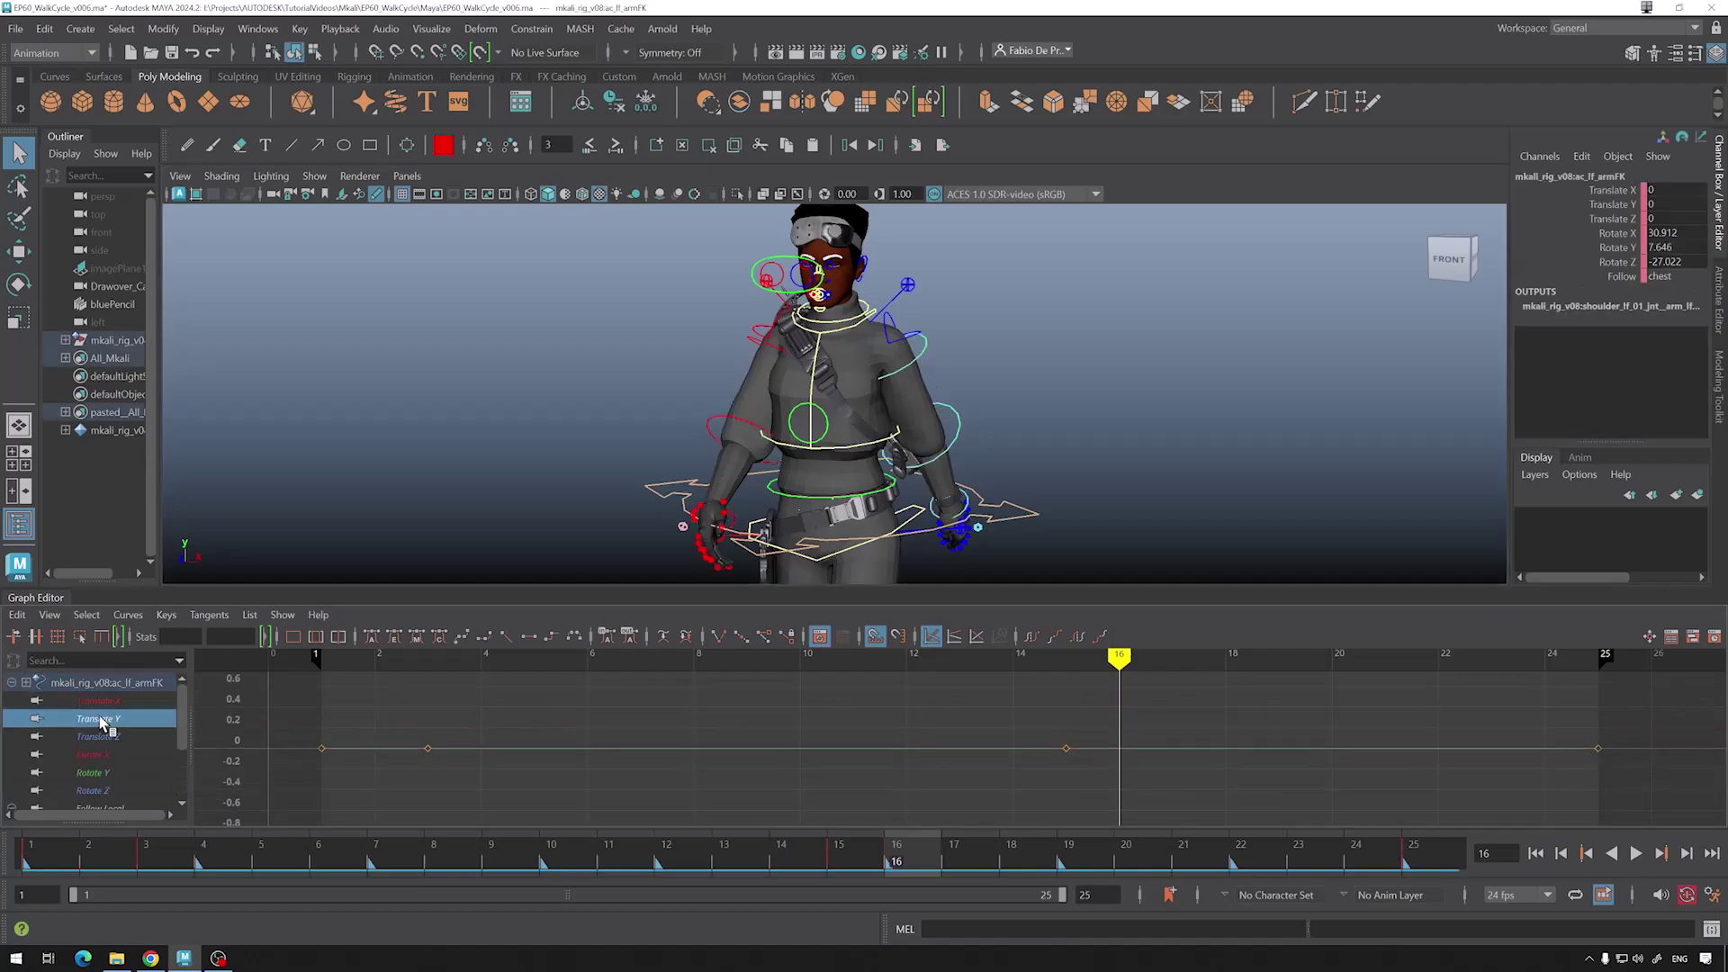
pyautogui.click(105, 757)
pyautogui.moveTo(302, 776); pyautogui.dragTo(346, 799)
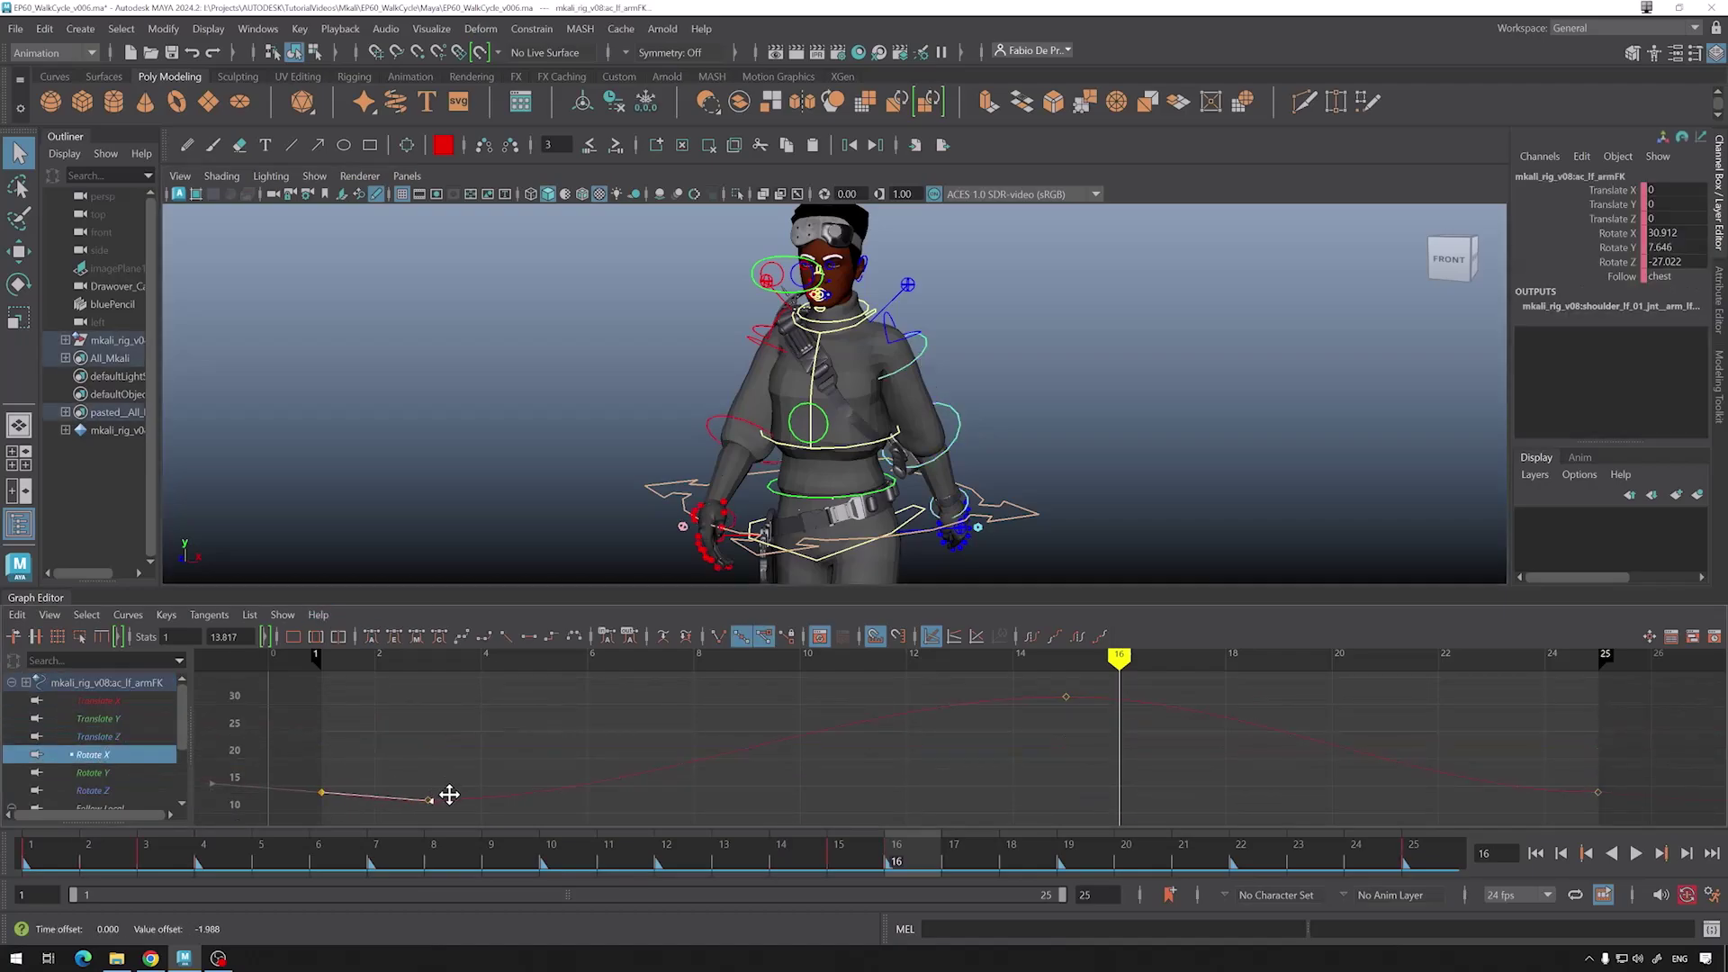
pyautogui.moveTo(1695, 842); pyautogui.dragTo(1695, 842)
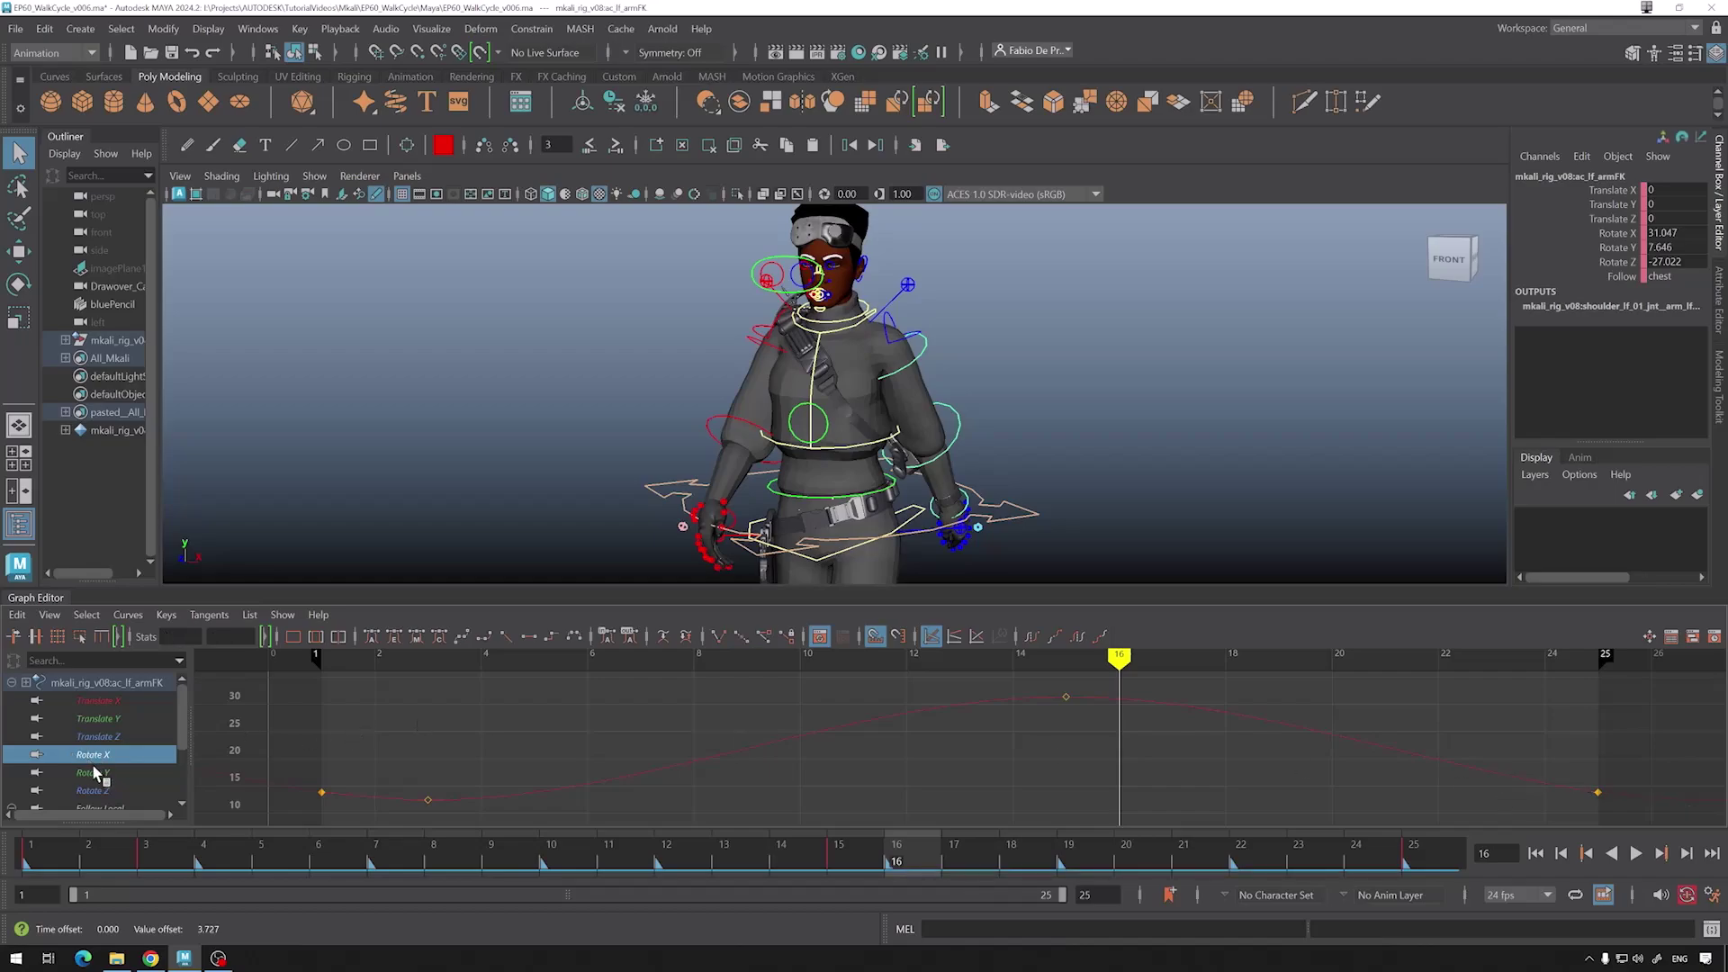
pyautogui.click(93, 772)
pyautogui.click(321, 792)
pyautogui.moveTo(1567, 794); pyautogui.dragTo(1494, 798)
# Slope the left arm FK's Rotate Z tangents downward at frames 1 and 25 so the curve loops smoothly
pyautogui.click(93, 790)
pyautogui.click(321, 792)
pyautogui.click(430, 793)
pyautogui.moveTo(454, 777); pyautogui.dragTo(454, 789, button='middle')
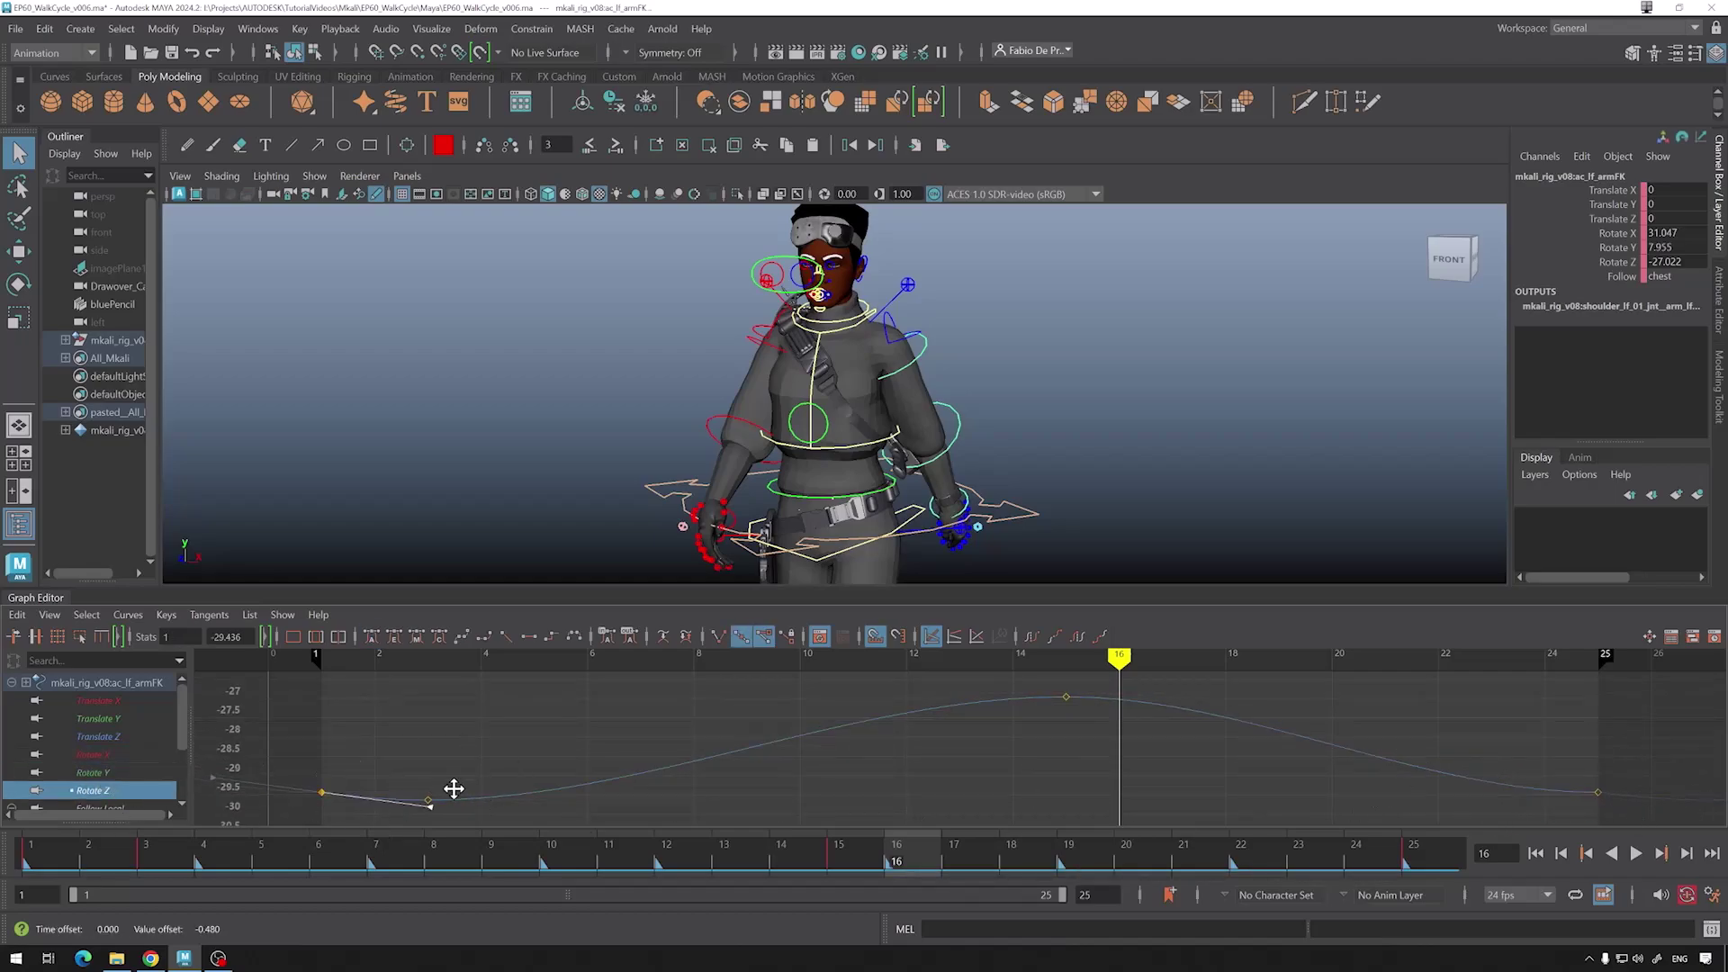
pyautogui.moveTo(1487, 792); pyautogui.dragTo(1489, 784)
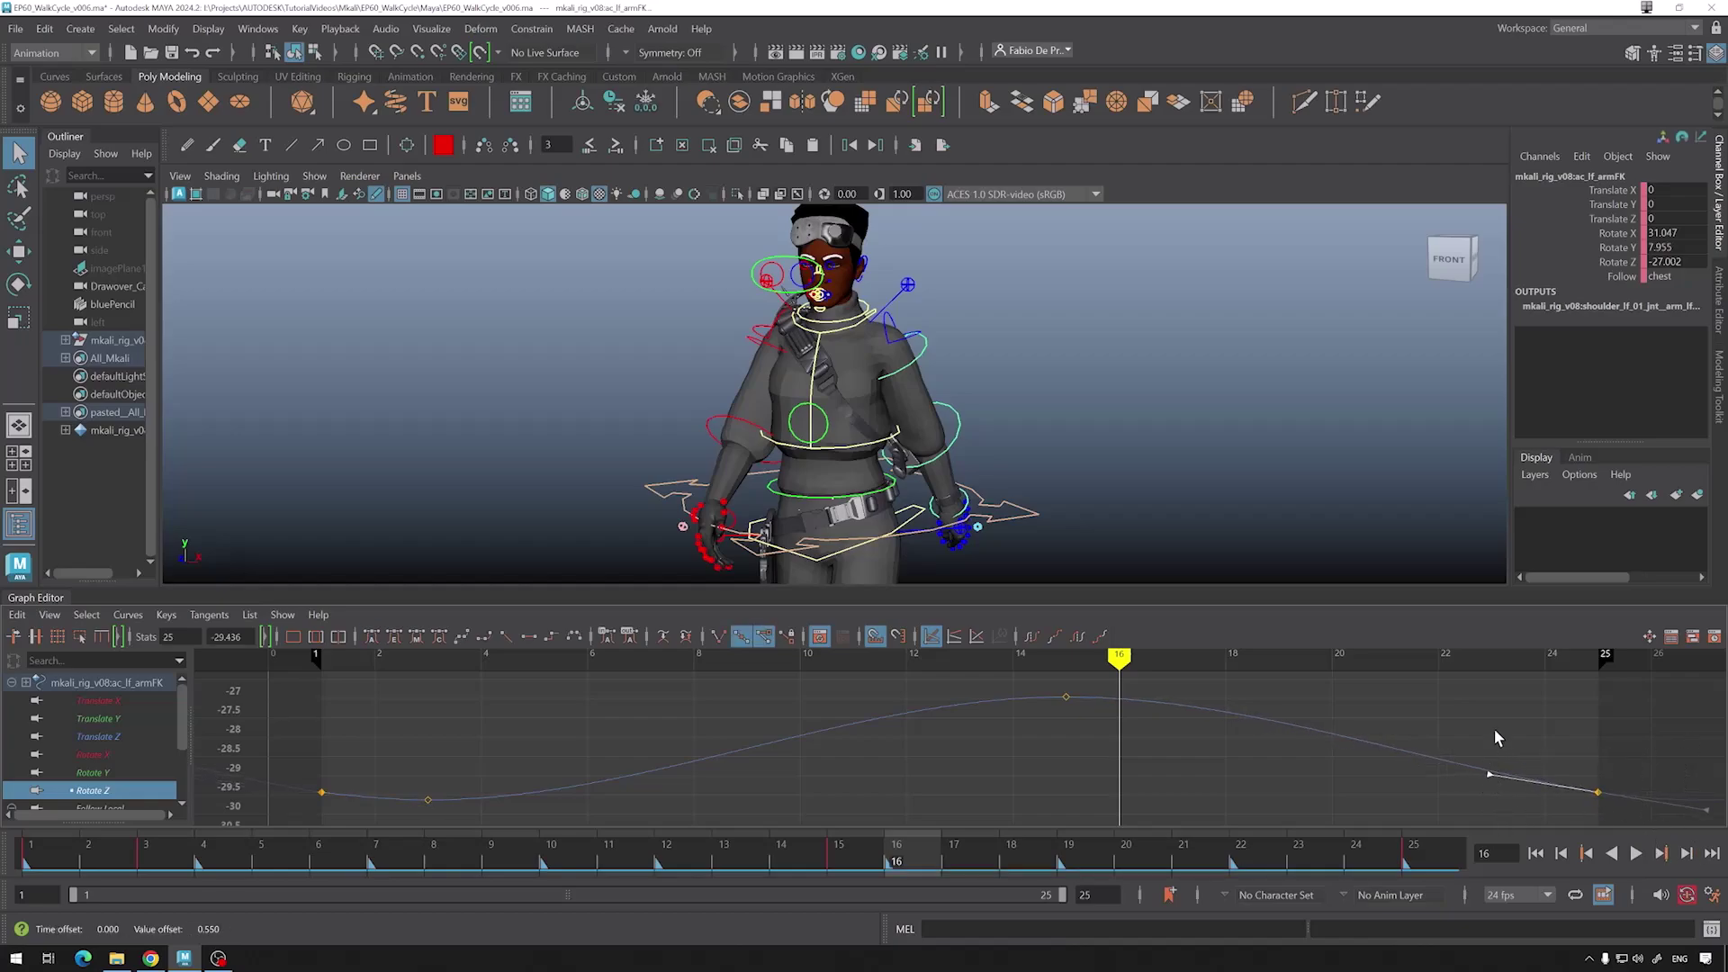
# Check the Rotate X and Rotate Y curves of the right arm FK control
pyautogui.click(765, 347)
pyautogui.click(93, 756)
pyautogui.click(93, 773)
pyautogui.click(735, 520)
# Delete the keys at frames 2 and 14 on the left elbow FK's Rotate Y curve and match its first and last tangents
pyautogui.click(958, 424)
pyautogui.click(99, 771)
pyautogui.click(374, 760)
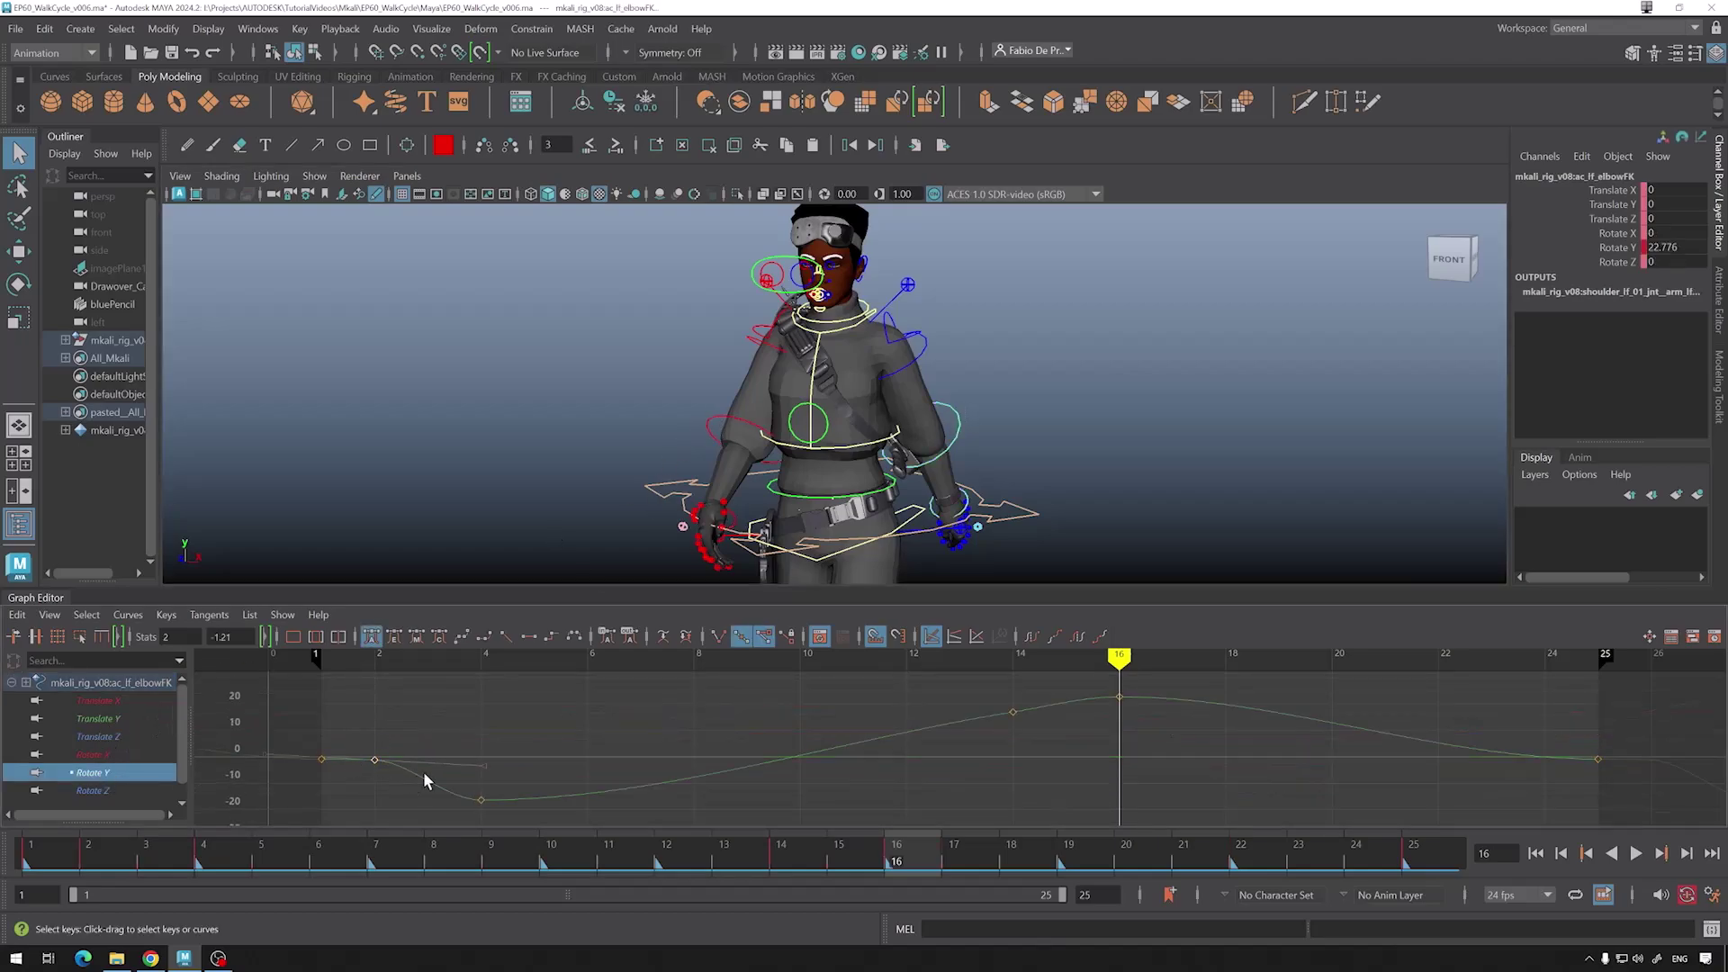
pyautogui.press('Delete')
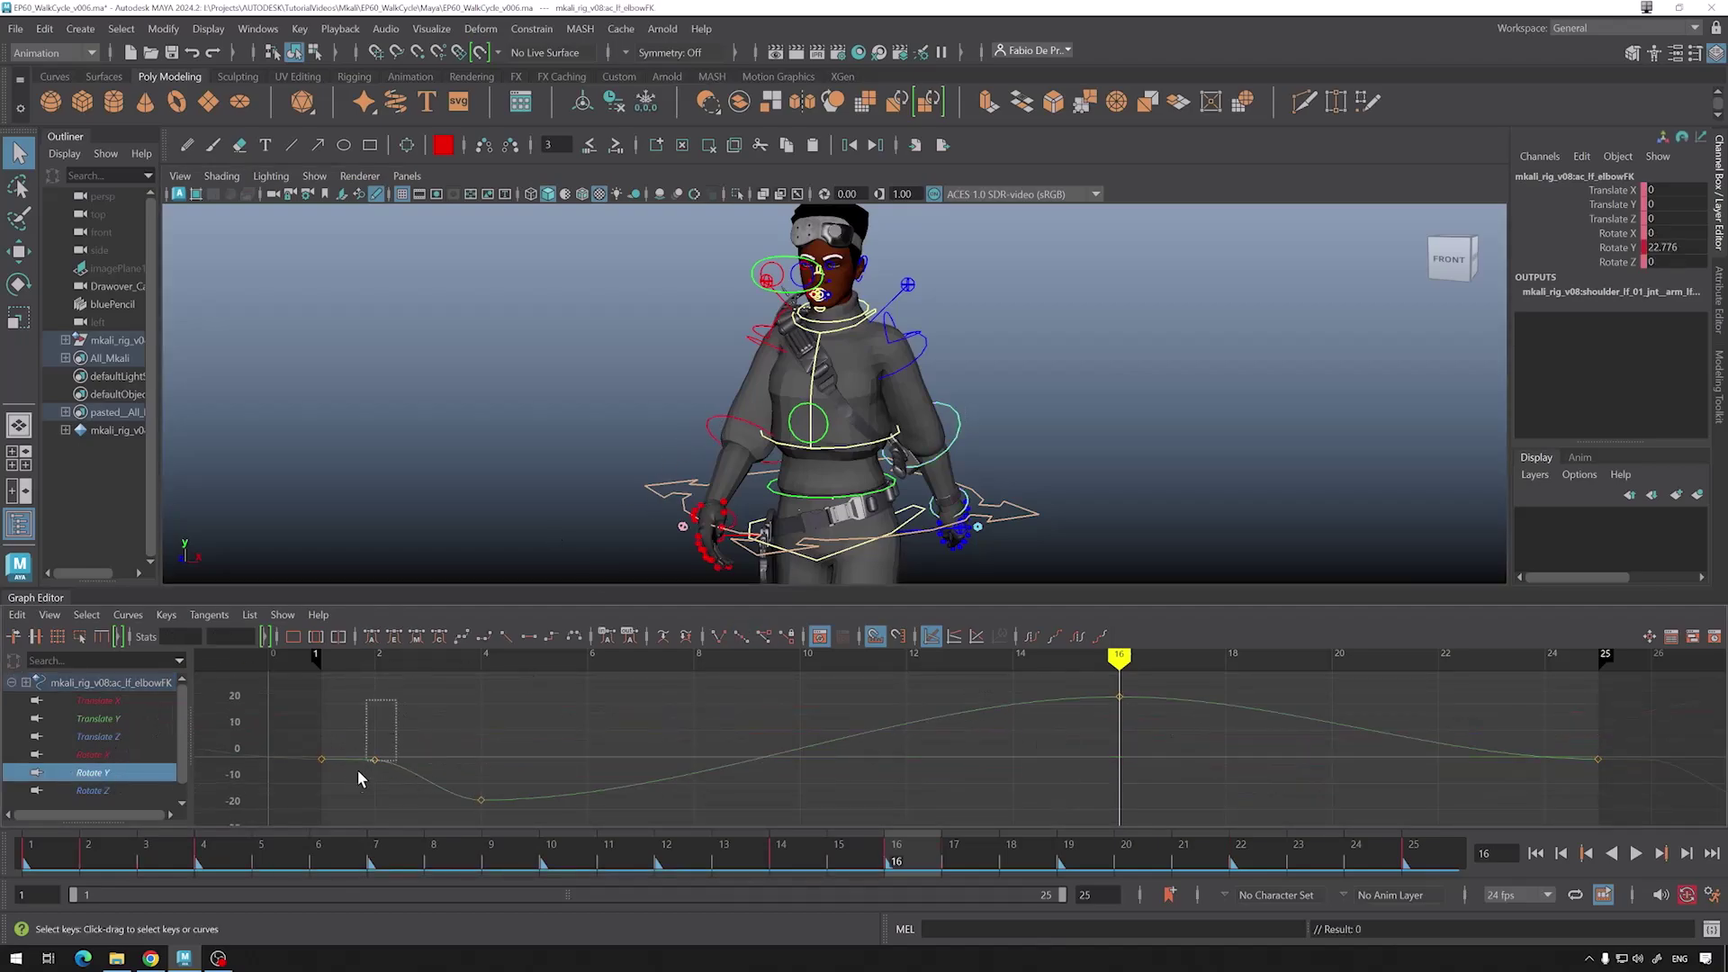
pyautogui.moveTo(383, 765); pyautogui.dragTo(448, 782)
pyautogui.moveTo(455, 743); pyautogui.dragTo(463, 773, button='middle')
pyautogui.click(1598, 759)
pyautogui.moveTo(1512, 740); pyautogui.dragTo(1487, 794)
pyautogui.moveTo(1485, 791); pyautogui.dragTo(1483, 765, button='middle')
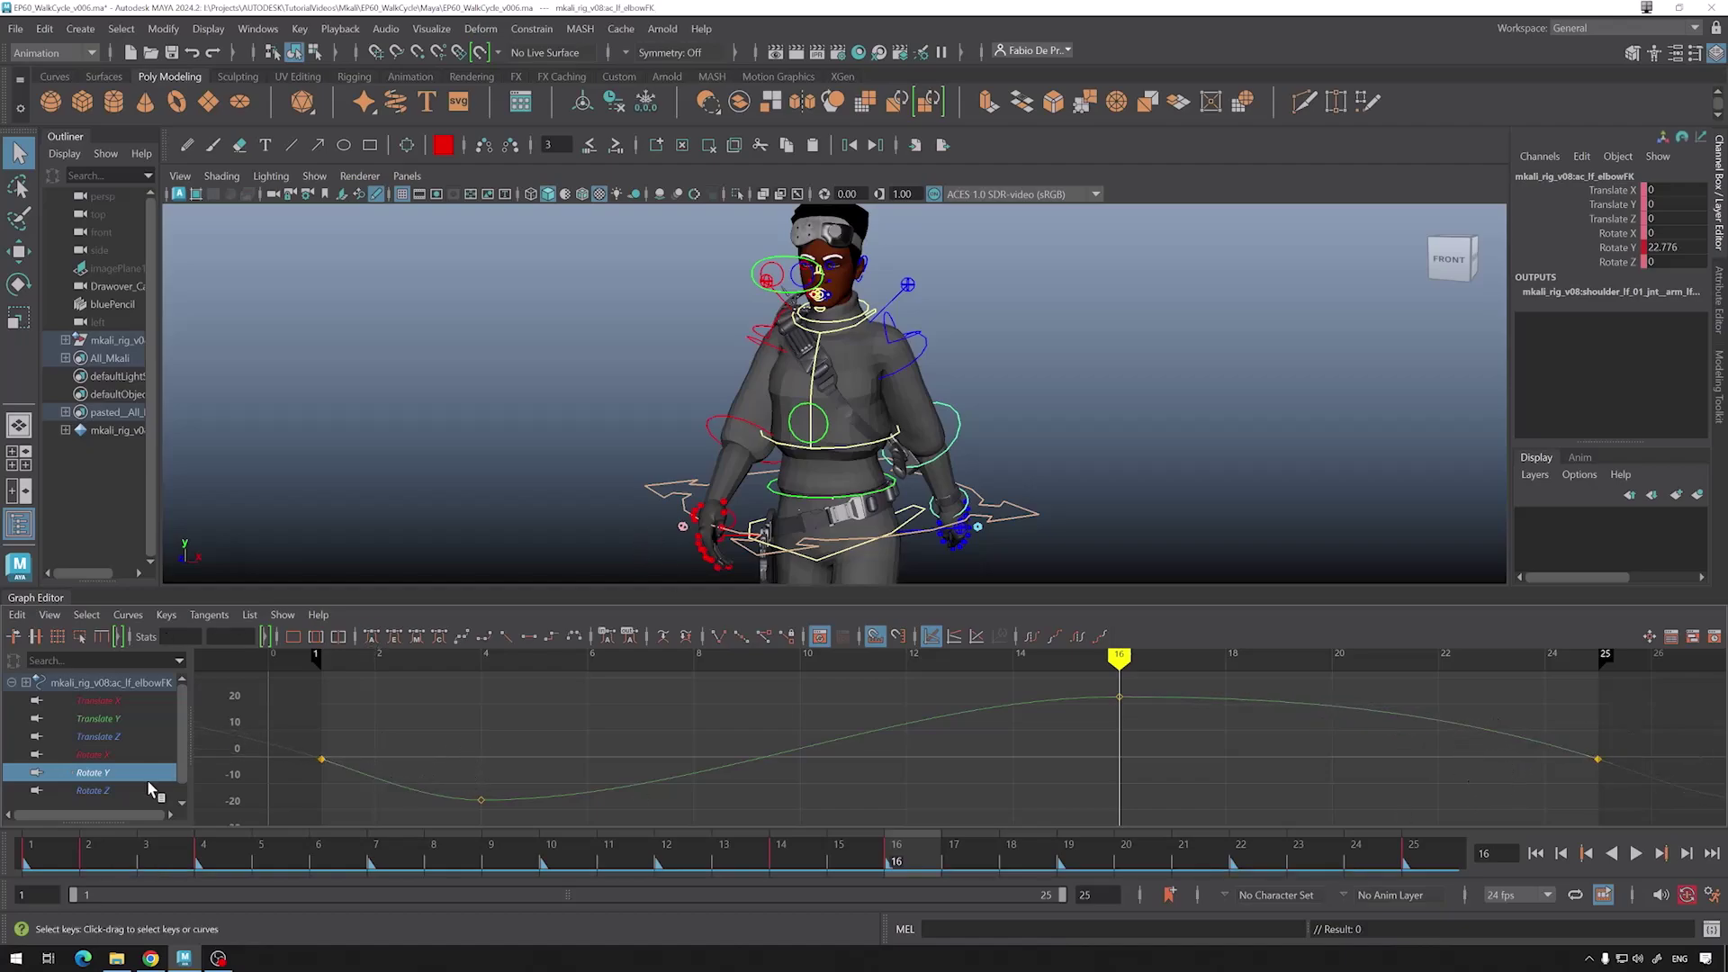
# Delete the extra in-between keys on the left hand FK's Rotate Y curve and slope its start and end tangents for looping
pyautogui.click(988, 402)
pyautogui.moveTo(977, 408); pyautogui.dragTo(948, 424)
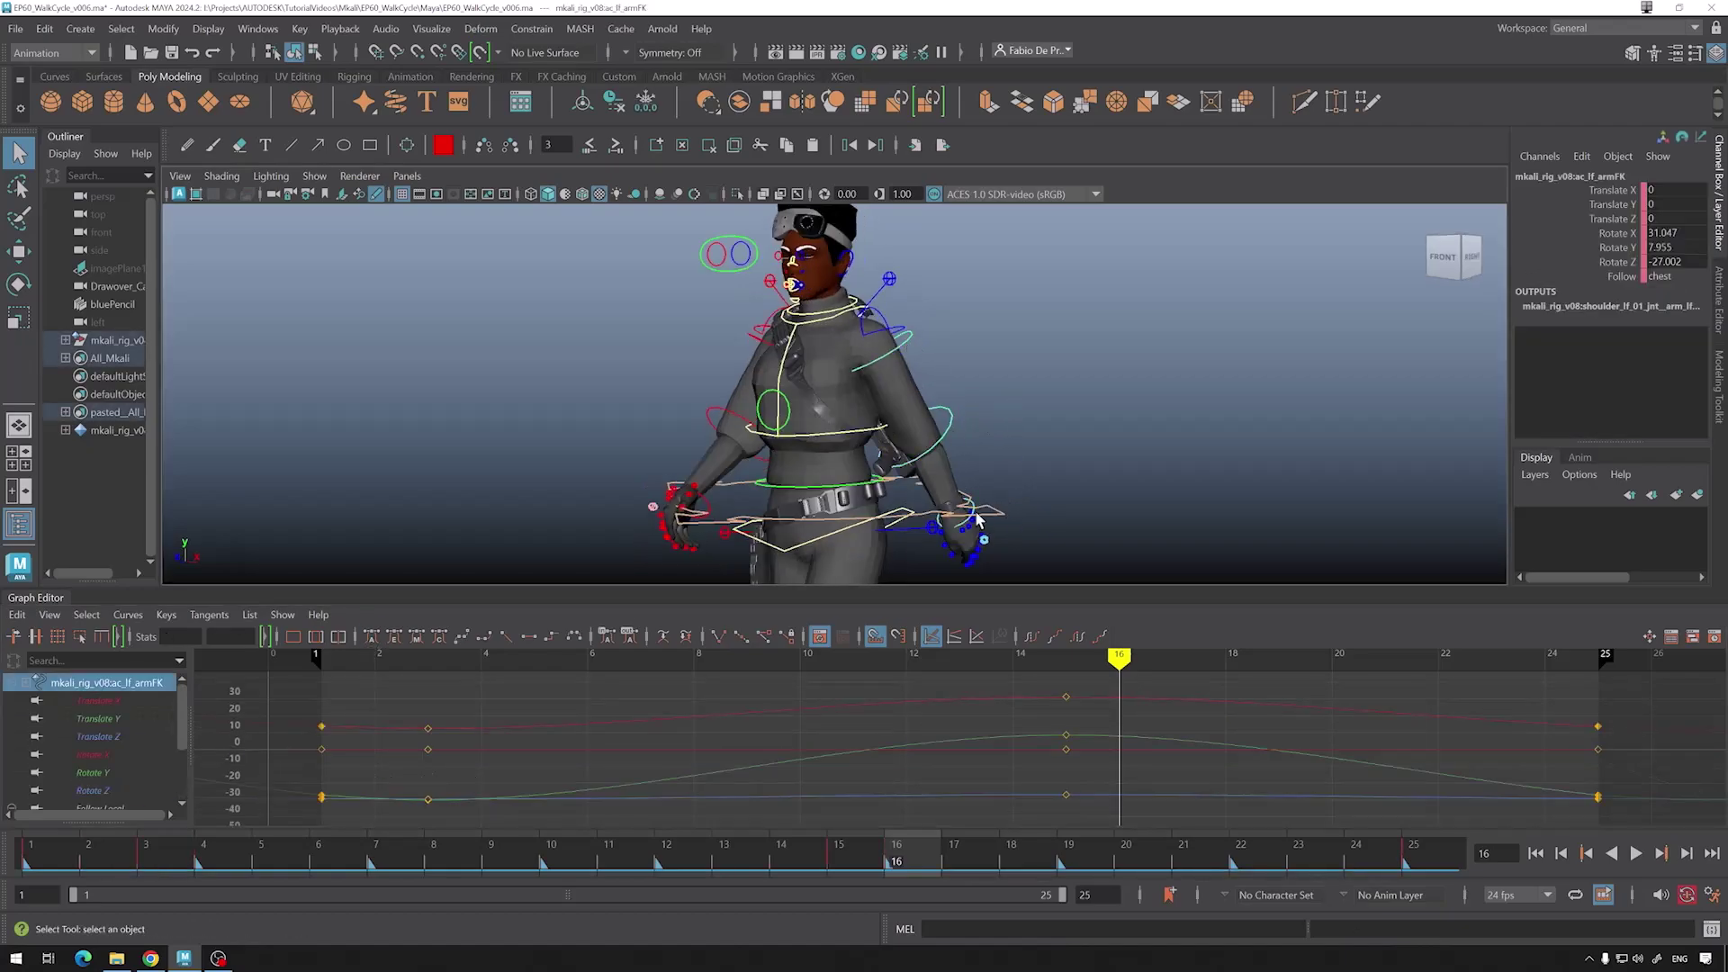
pyautogui.click(99, 754)
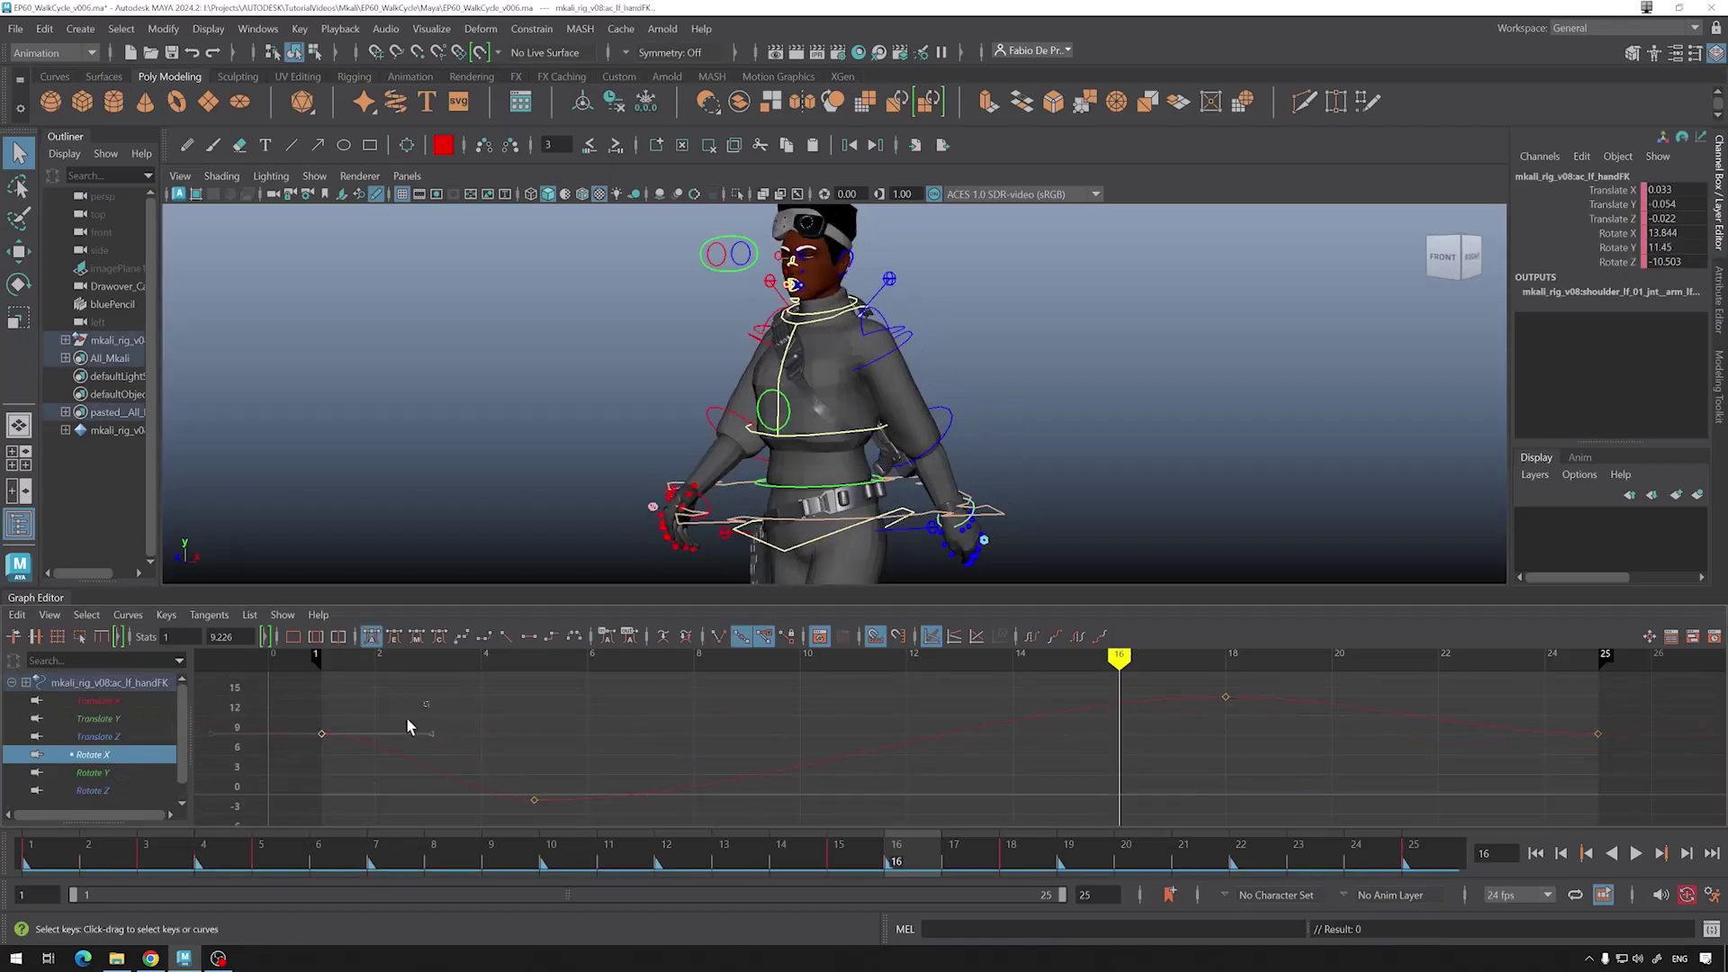
pyautogui.click(95, 772)
pyautogui.moveTo(406, 773); pyautogui.dragTo(450, 720)
pyautogui.press('Delete')
pyautogui.moveTo(444, 702); pyautogui.dragTo(402, 781)
pyautogui.moveTo(402, 781); pyautogui.dragTo(403, 799, button='middle')
pyautogui.moveTo(1521, 706); pyautogui.dragTo(1481, 778)
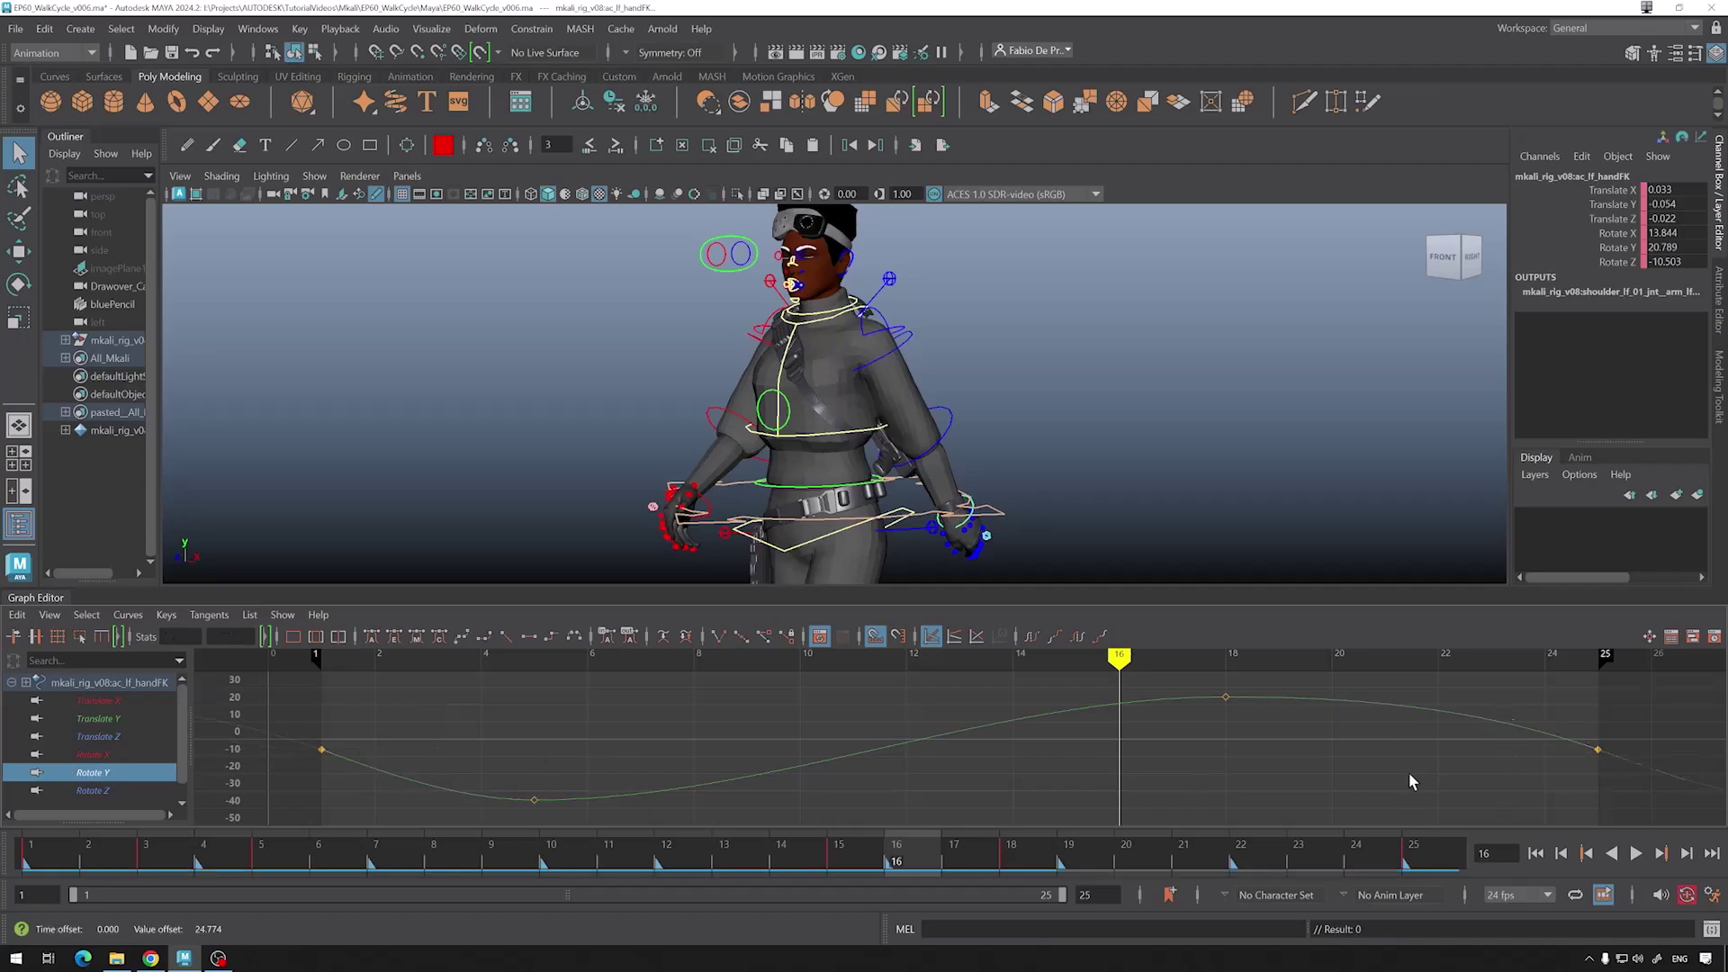
# Delete the extra in-between keys on the left hand FK's Rotate Z curve and match its first and last tangents
pyautogui.click(94, 791)
pyautogui.keyDown('shift'); pyautogui.moveTo(1044, 707); pyautogui.dragTo(1095, 758); pyautogui.keyUp('shift')
pyautogui.press('Delete')
pyautogui.moveTo(450, 734); pyautogui.dragTo(405, 792)
pyautogui.moveTo(405, 783); pyautogui.dragTo(405, 797, button='middle')
pyautogui.moveTo(1613, 710); pyautogui.dragTo(1484, 787)
pyautogui.moveTo(1483, 779); pyautogui.dragTo(1484, 753, button='middle')
# Clean up the extra early key on the right hand FK's Rotate Y curve and adjust the frame 1 and 25 tangents
pyautogui.hotkey('alt', 'v')
pyautogui.keyDown('alt'); pyautogui.moveTo(648, 518); pyautogui.dragTo(887, 540); pyautogui.keyUp('alt')
pyautogui.click(853, 559)
pyautogui.click(94, 772)
pyautogui.moveTo(407, 702)
pyautogui.mouseDown()
pyautogui.moveTo(466, 756)
pyautogui.moveTo(405, 697)
pyautogui.mouseUp()
pyautogui.press('Delete')
pyautogui.moveTo(501, 765); pyautogui.dragTo(500, 735, button='middle')
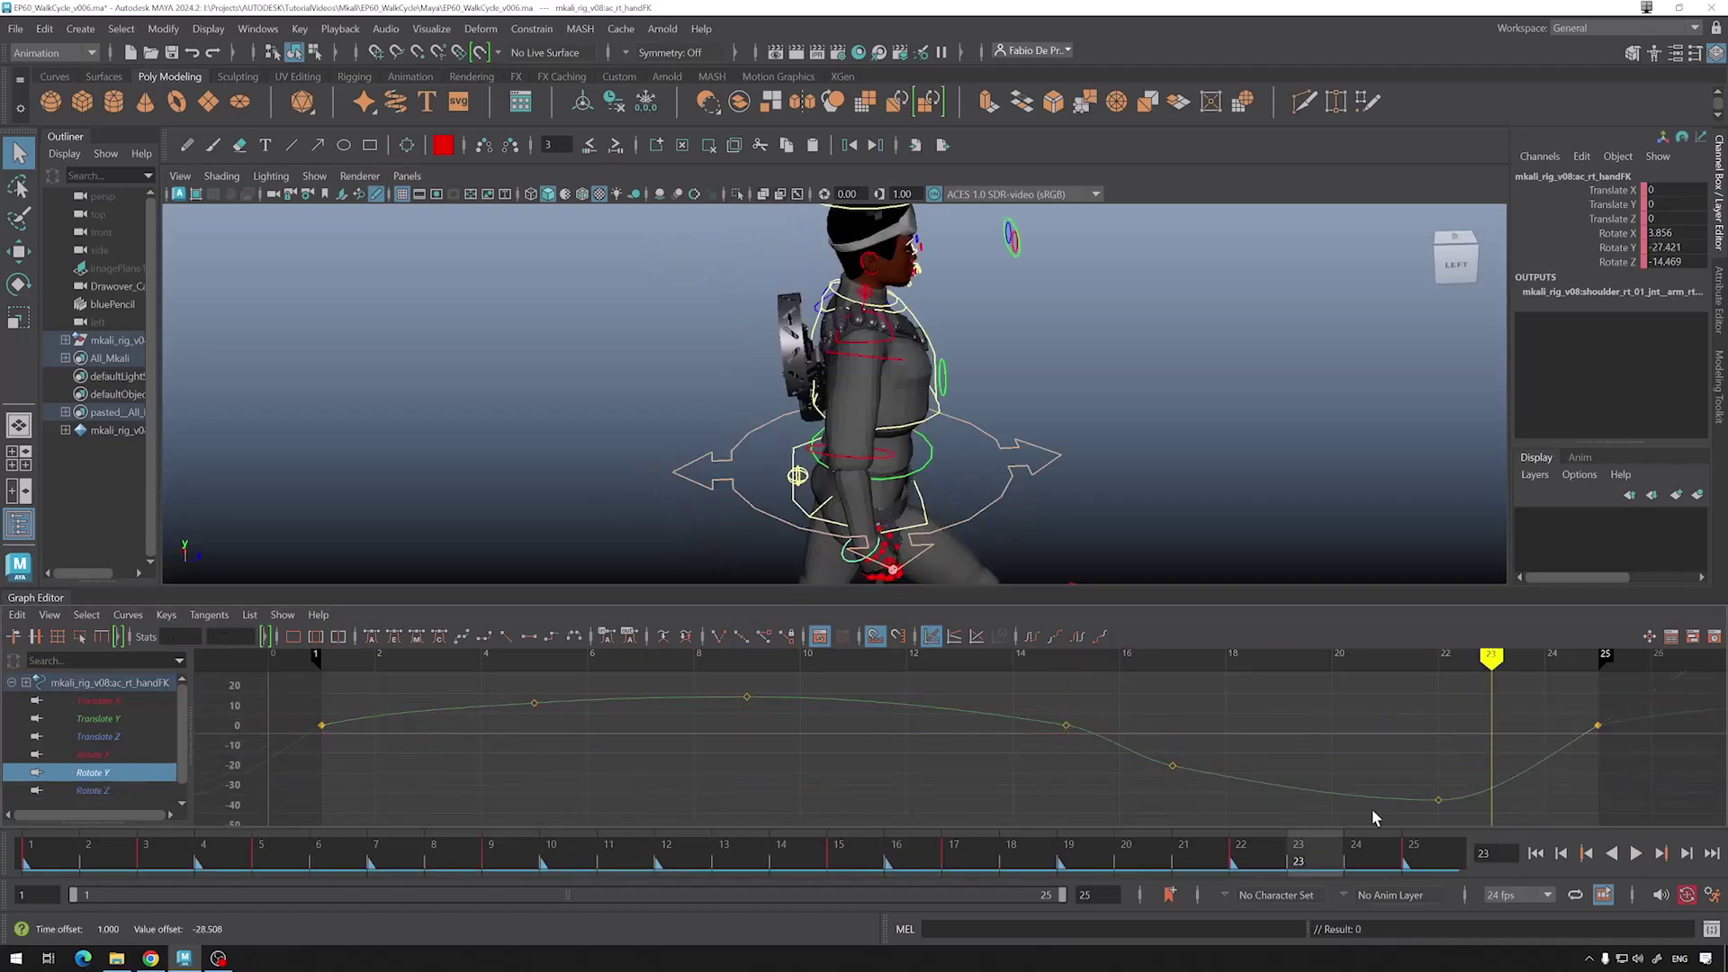
# Adjust the start and end tangents of the right hand FK's Rotate Z and Rotate X curves for a smooth loop
pyautogui.click(106, 789)
pyautogui.moveTo(1156, 768); pyautogui.dragTo(1543, 718, button='middle')
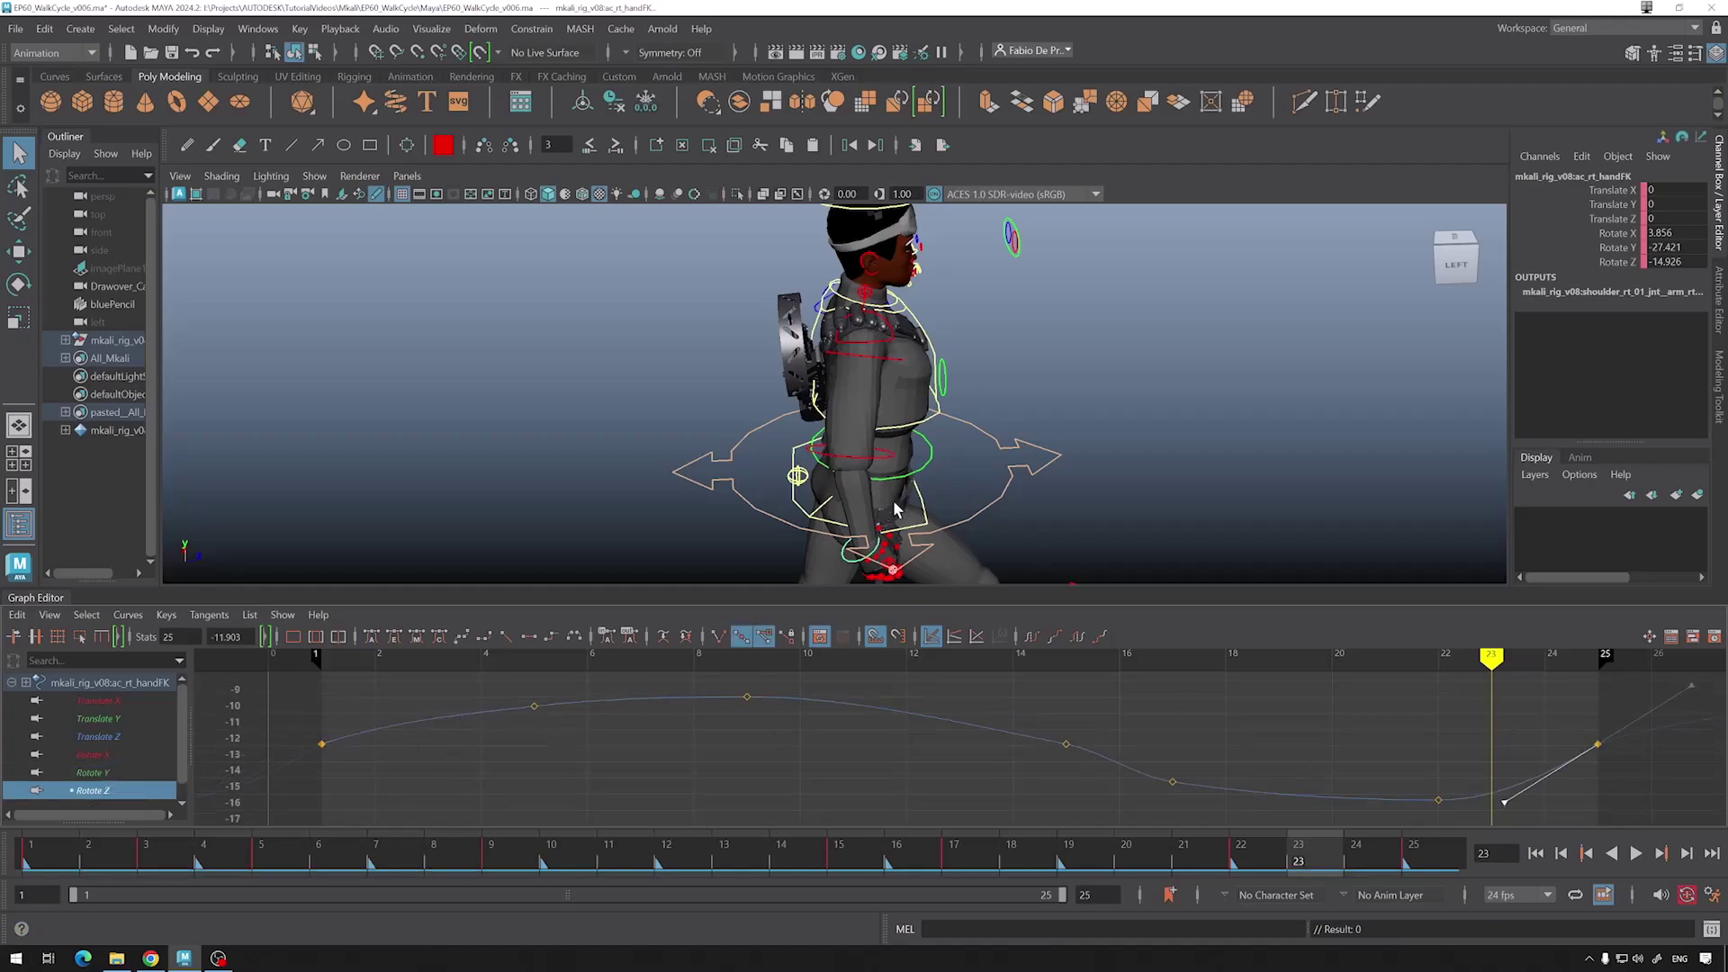
pyautogui.click(147, 755)
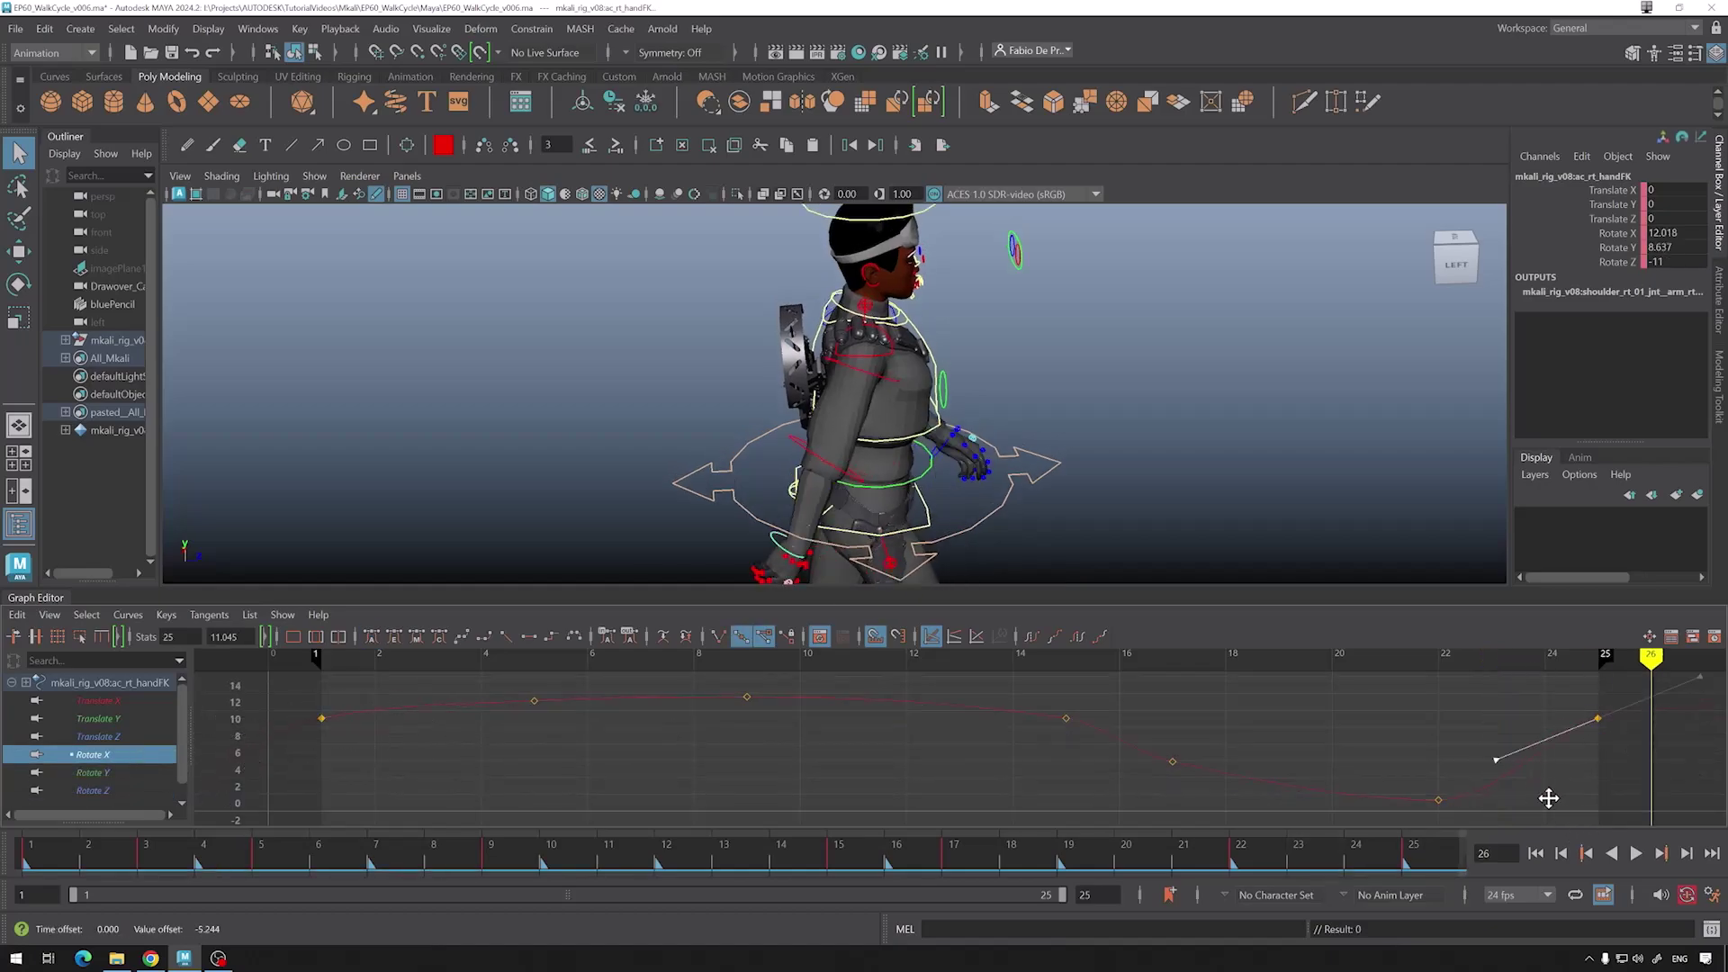
pyautogui.click(896, 549)
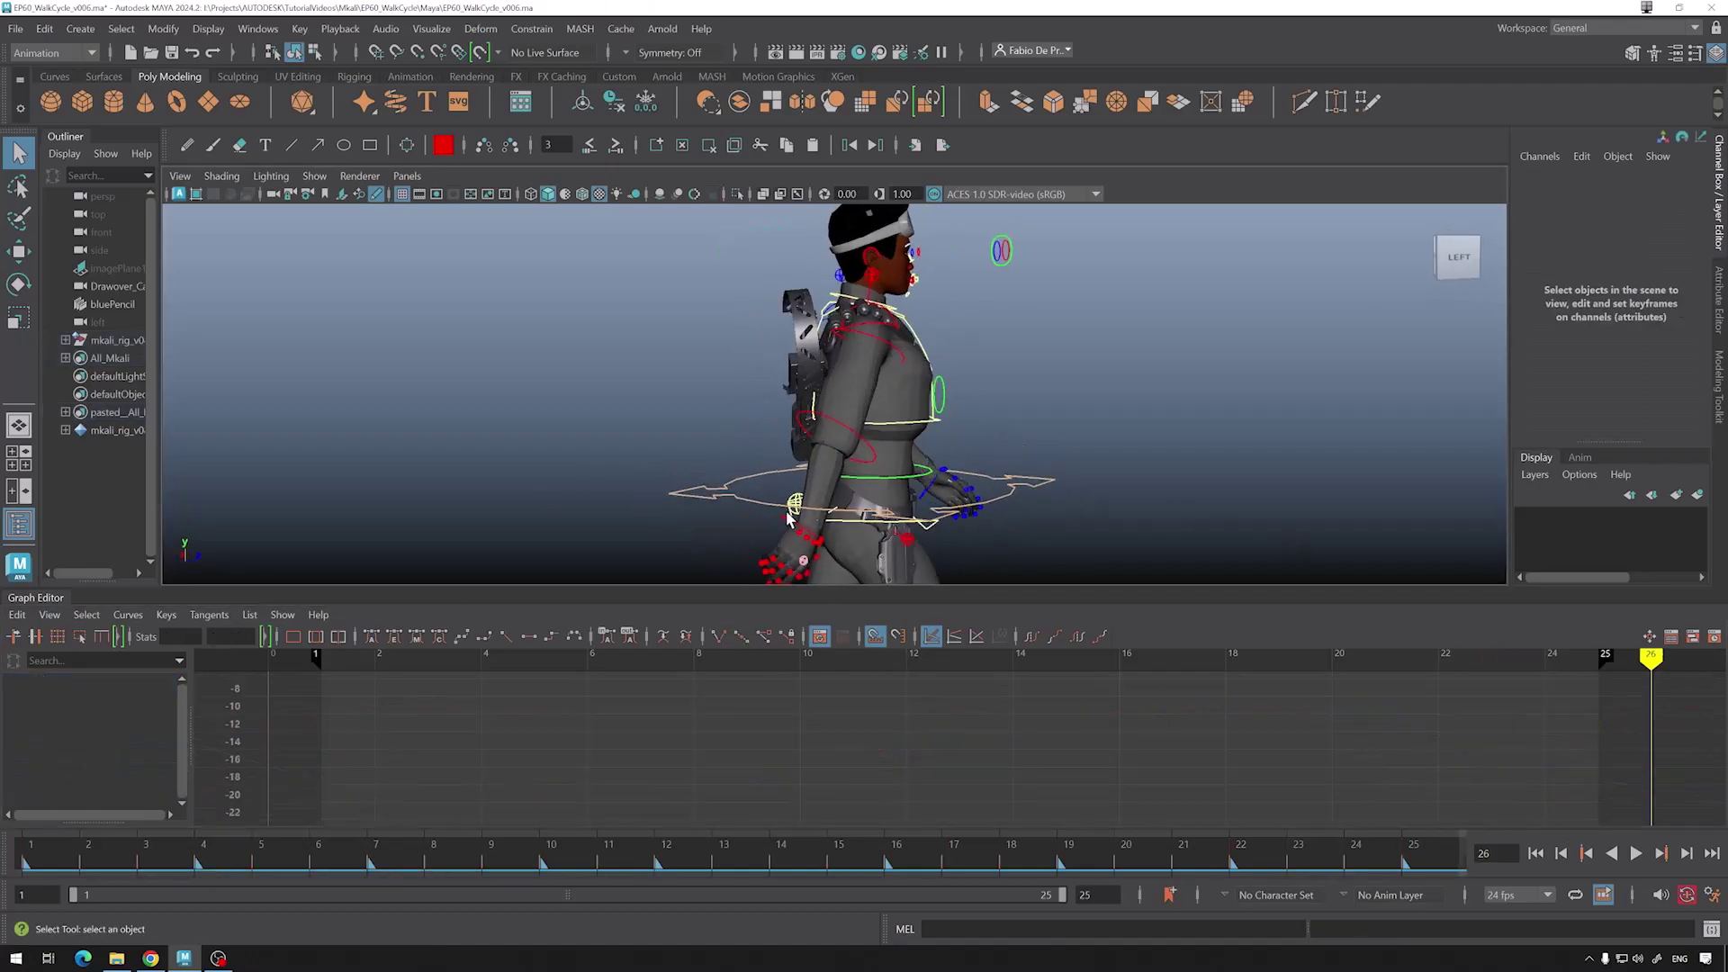
# Scrub the walk from the side and rotate the left hand FK control at frame 15 to key an adjusted wrist pose
pyautogui.click(928, 493)
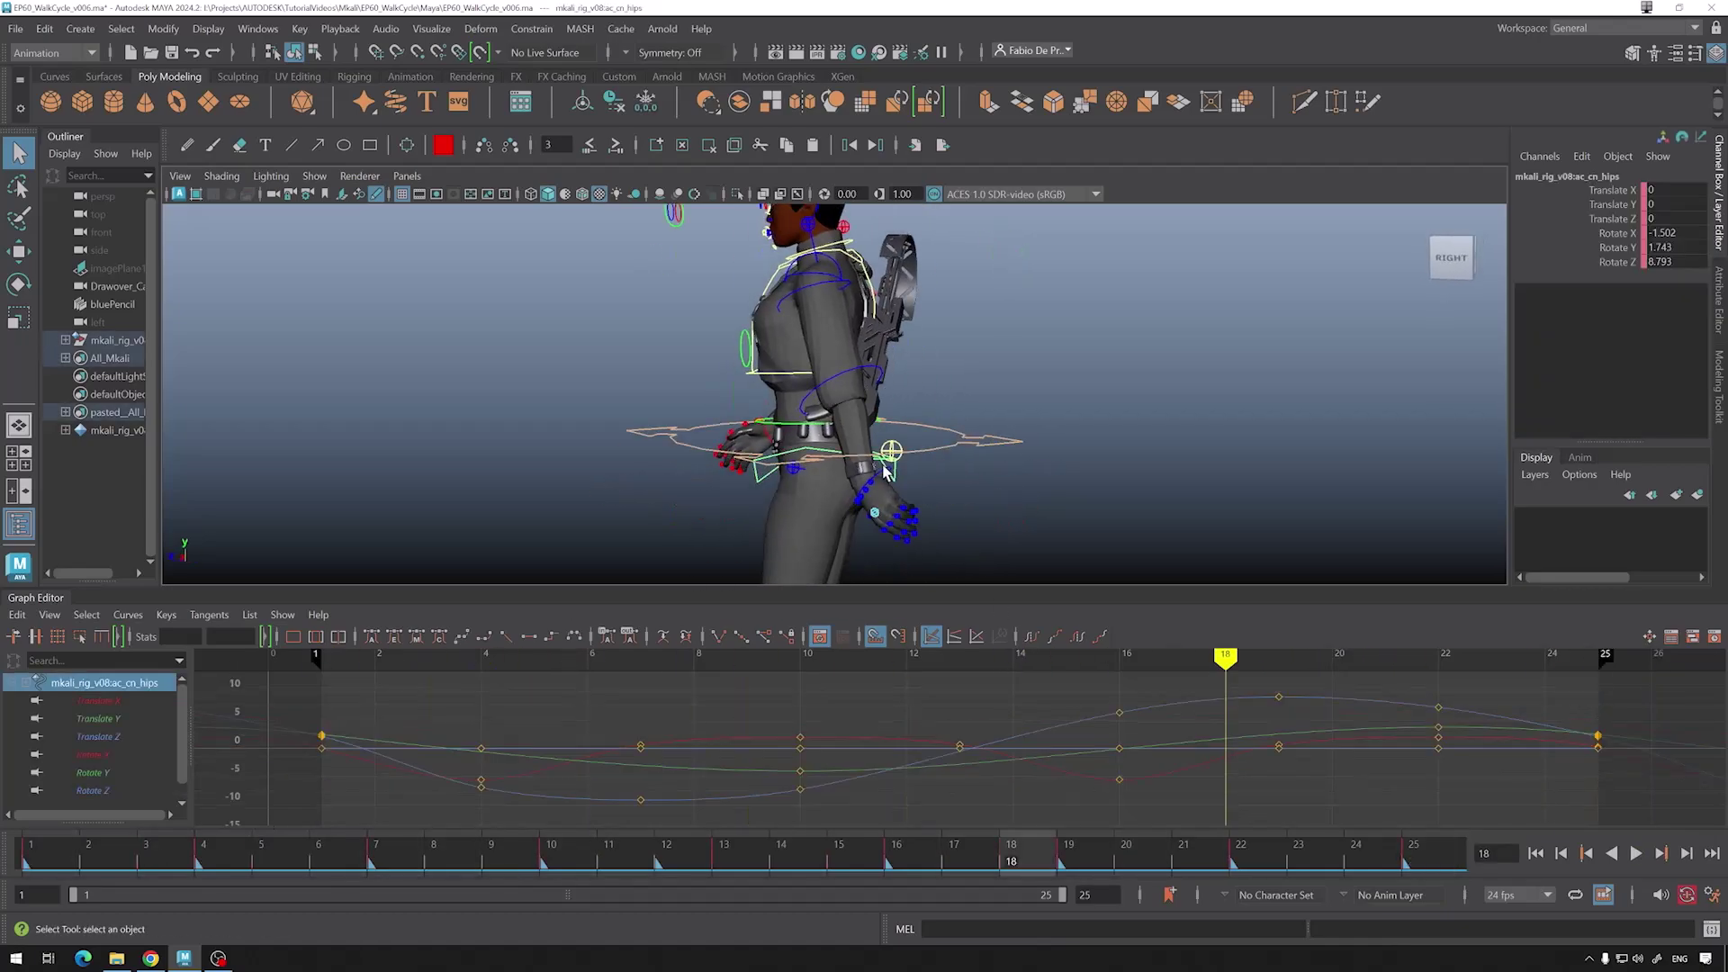
pyautogui.hotkey('alt', 'v')
pyautogui.moveTo(51, 851); pyautogui.dragTo(857, 850)
pyautogui.click(892, 464)
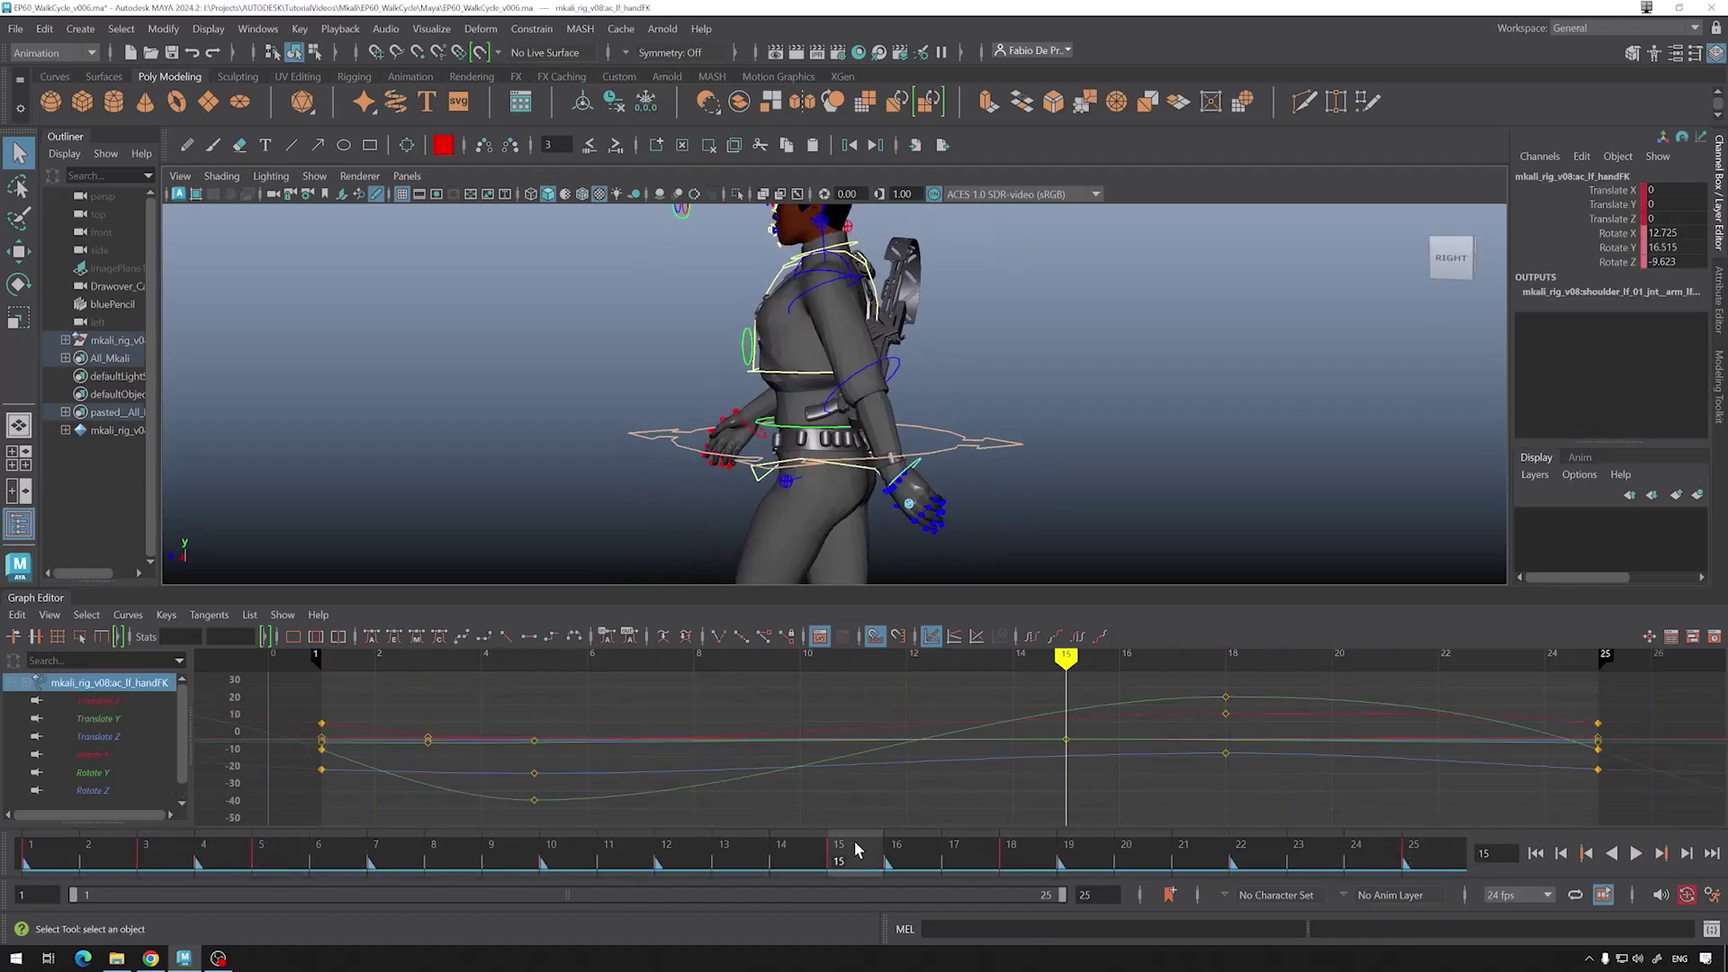
pyautogui.press('e')
pyautogui.moveTo(968, 468); pyautogui.dragTo(958, 531)
pyautogui.moveTo(1035, 848); pyautogui.dragTo(1473, 694)
# Select the root control in the front view and isolate its Translate X curve for editing
pyautogui.keyDown('alt'); pyautogui.moveTo(1166, 530); pyautogui.dragTo(1278, 541); pyautogui.keyUp('alt')
pyautogui.keyDown('alt'); pyautogui.moveTo(1246, 504); pyautogui.dragTo(1192, 558, button='middle'); pyautogui.keyUp('alt')
pyautogui.keyDown('alt'); pyautogui.moveTo(1192, 558); pyautogui.dragTo(1247, 558); pyautogui.keyUp('alt')
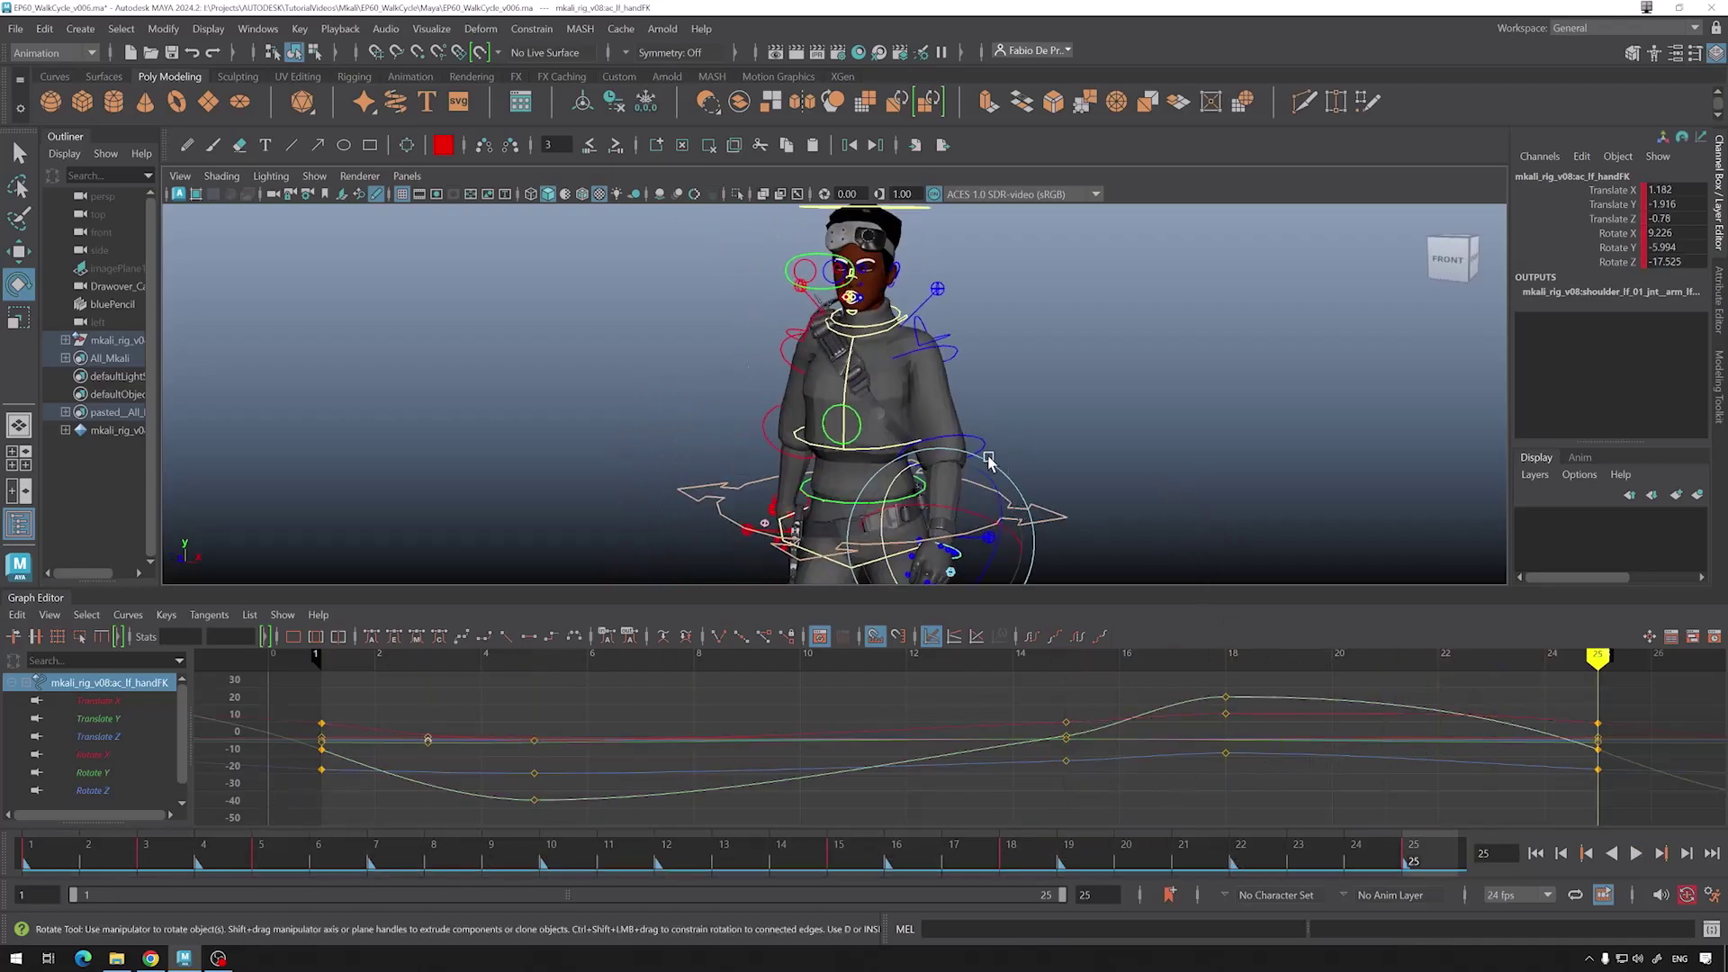
pyautogui.click(1044, 523)
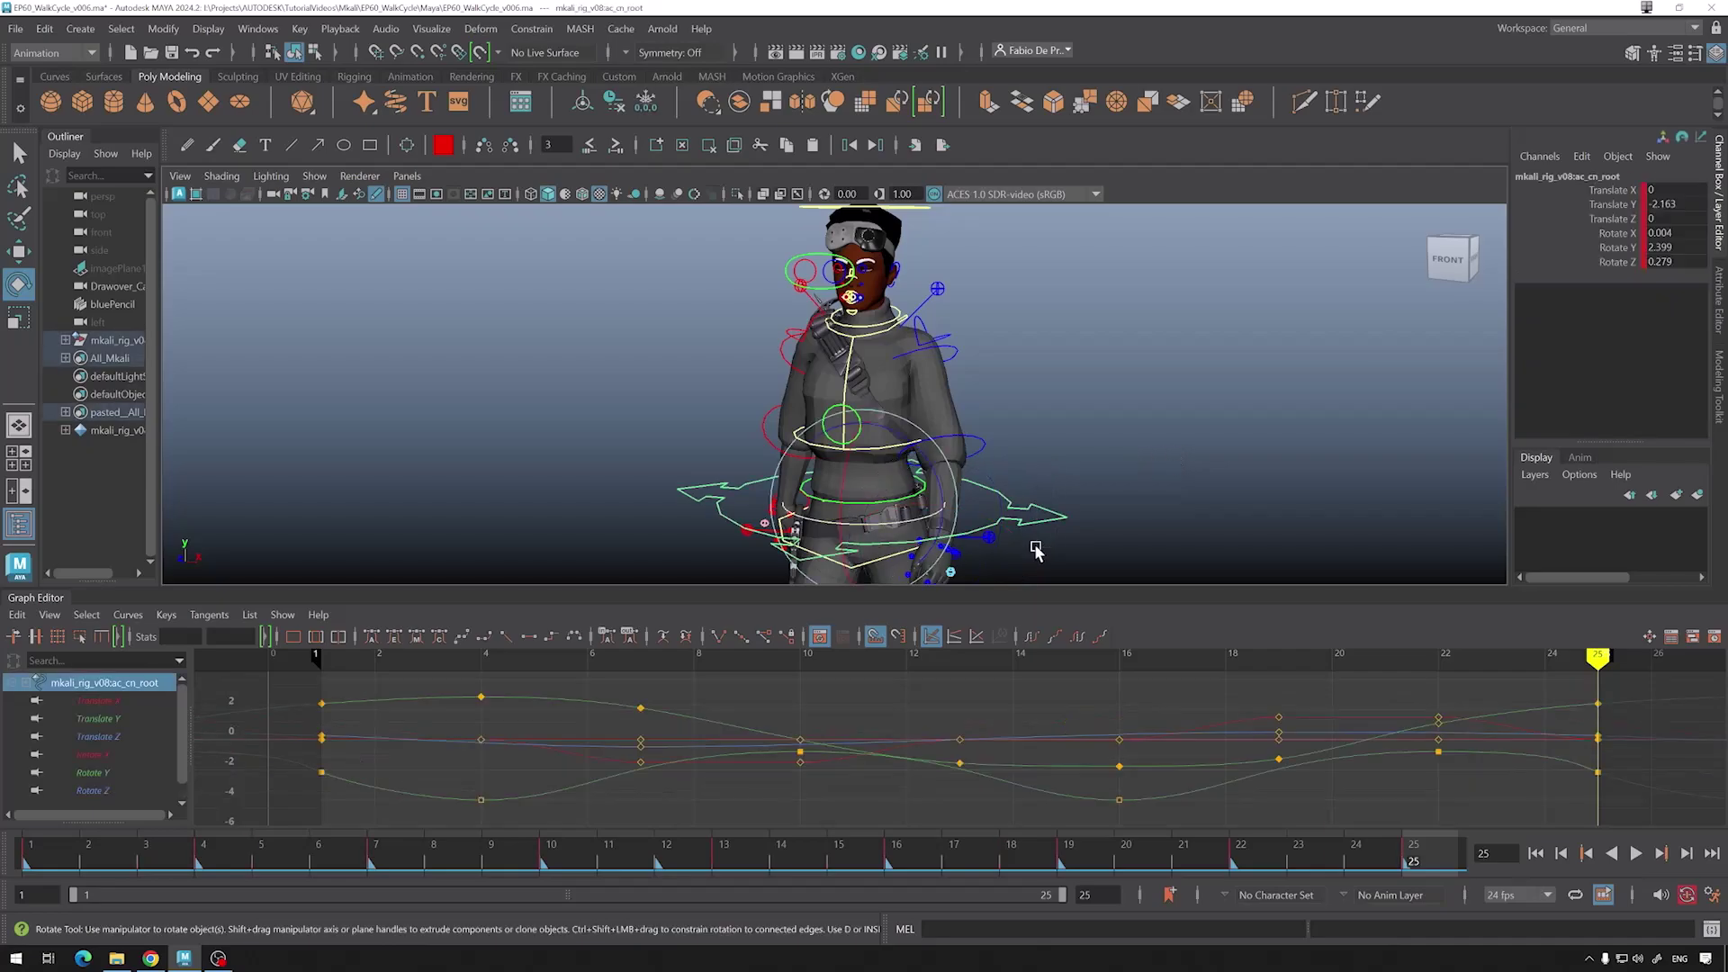
pyautogui.keyDown('alt'); pyautogui.moveTo(1083, 516); pyautogui.dragTo(1148, 520); pyautogui.keyUp('alt')
pyautogui.click(119, 702)
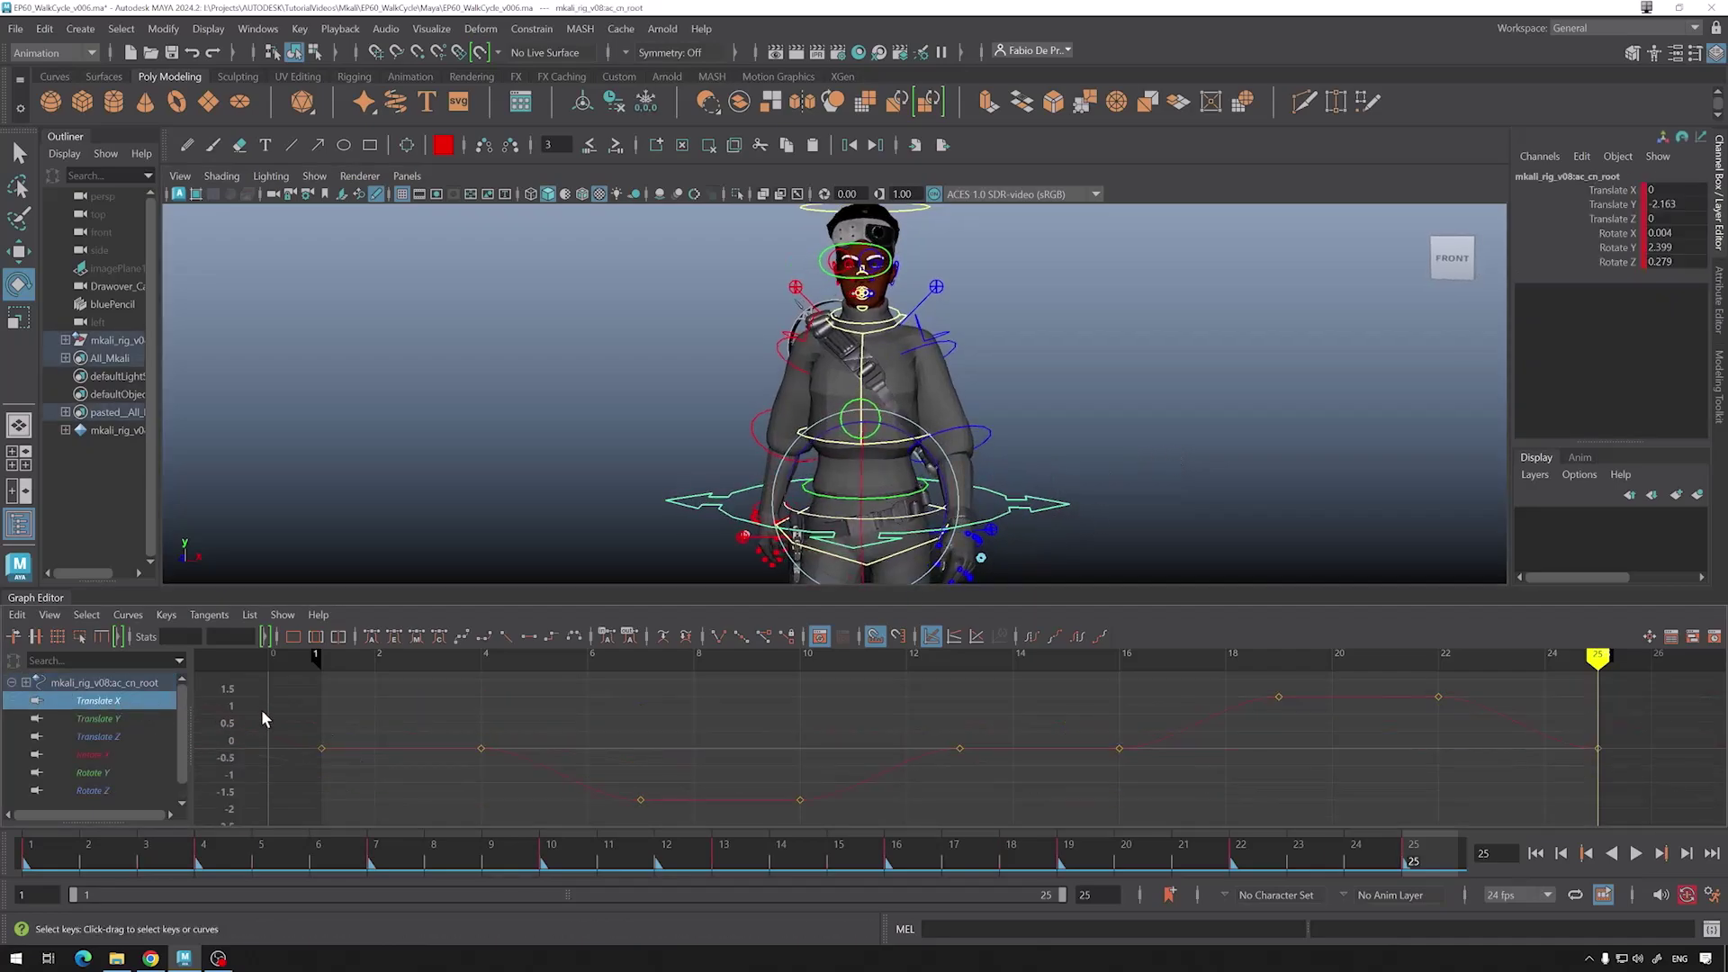
# Step through the root's Translate X keys at frames 4, 7 and 19 to compare the sideways weight shift
pyautogui.keyDown('alt'); pyautogui.moveTo(564, 726); pyautogui.dragTo(637, 725, button='middle'); pyautogui.keyUp('alt')
pyautogui.click(554, 662)
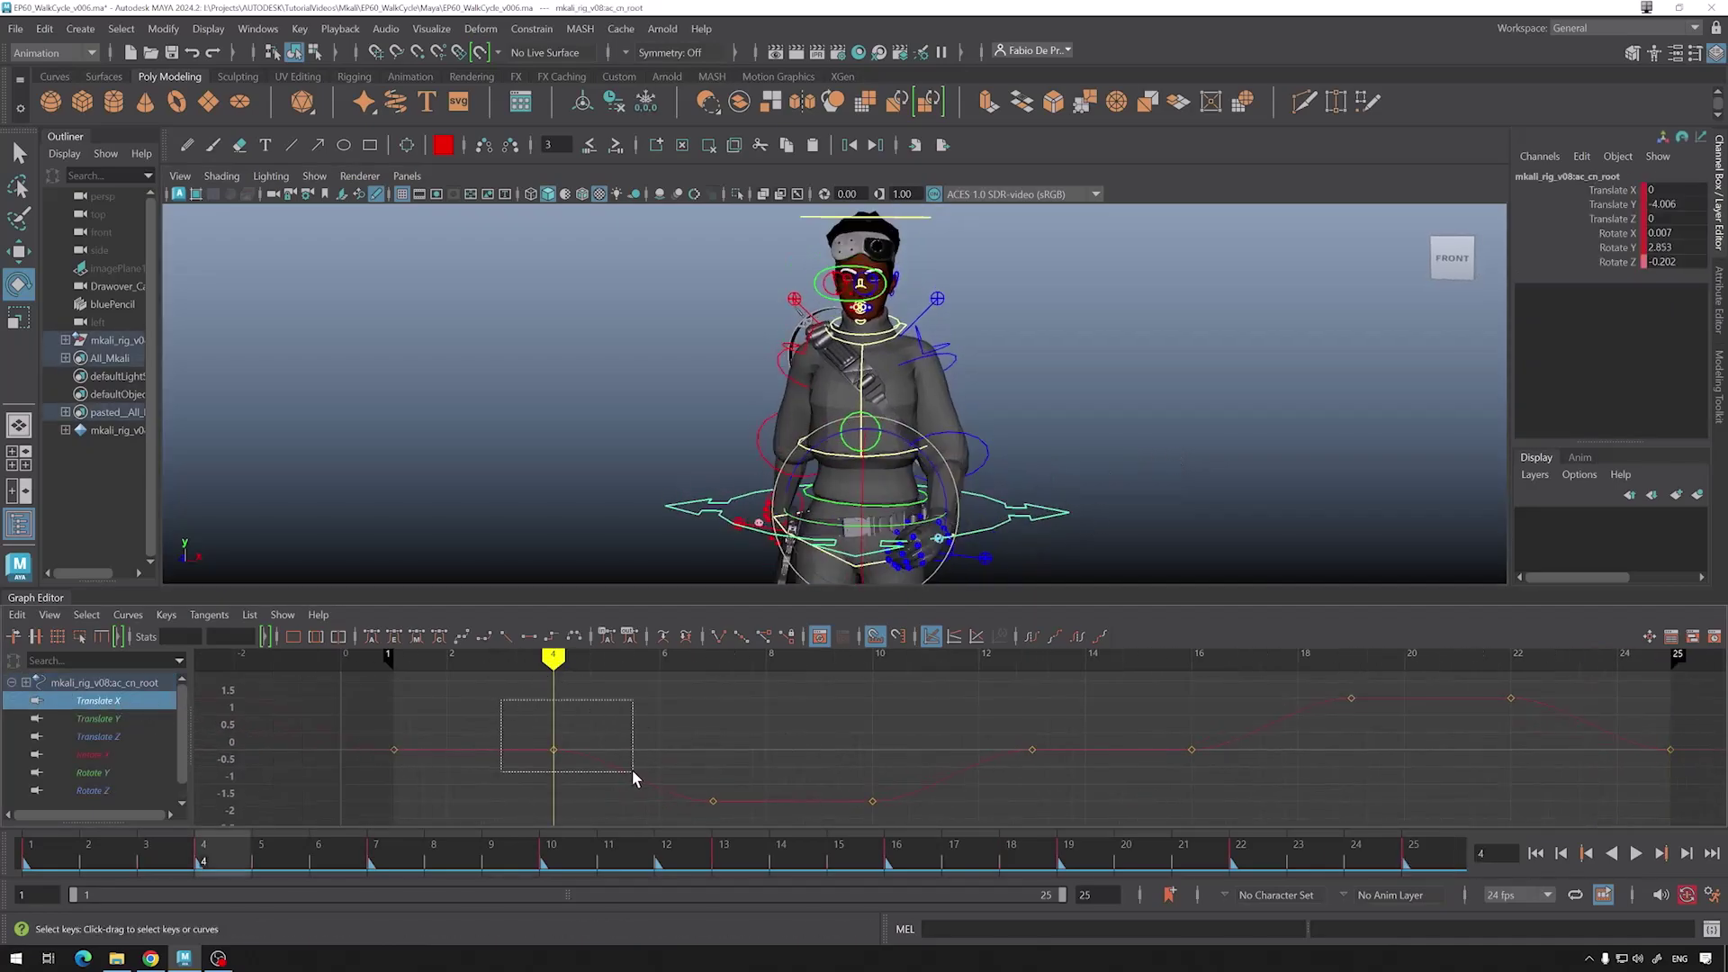
pyautogui.moveTo(634, 772); pyautogui.dragTo(635, 772)
pyautogui.moveTo(820, 722); pyautogui.dragTo(899, 819)
pyautogui.keyDown('alt'); pyautogui.moveTo(1190, 755); pyautogui.dragTo(1047, 755, button='middle'); pyautogui.keyUp('alt')
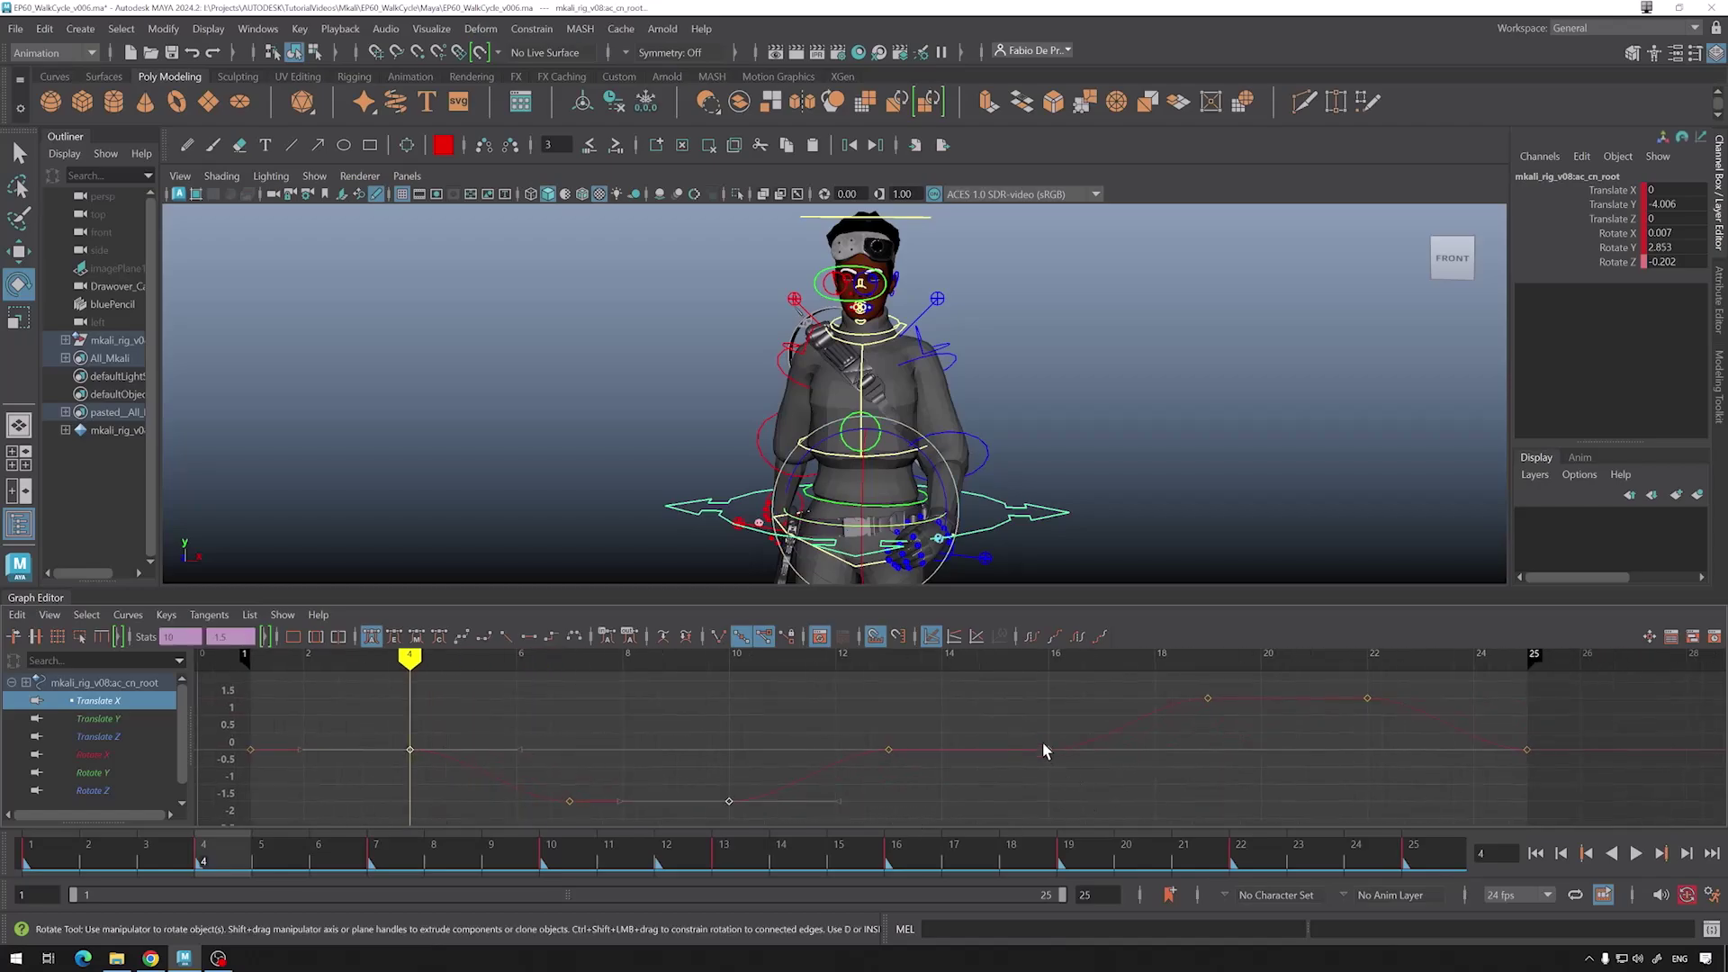
pyautogui.keyDown('alt'); pyautogui.moveTo(467, 709); pyautogui.dragTo(656, 707, button='middle'); pyautogui.keyUp('alt')
pyautogui.click(656, 707)
pyautogui.click(786, 660)
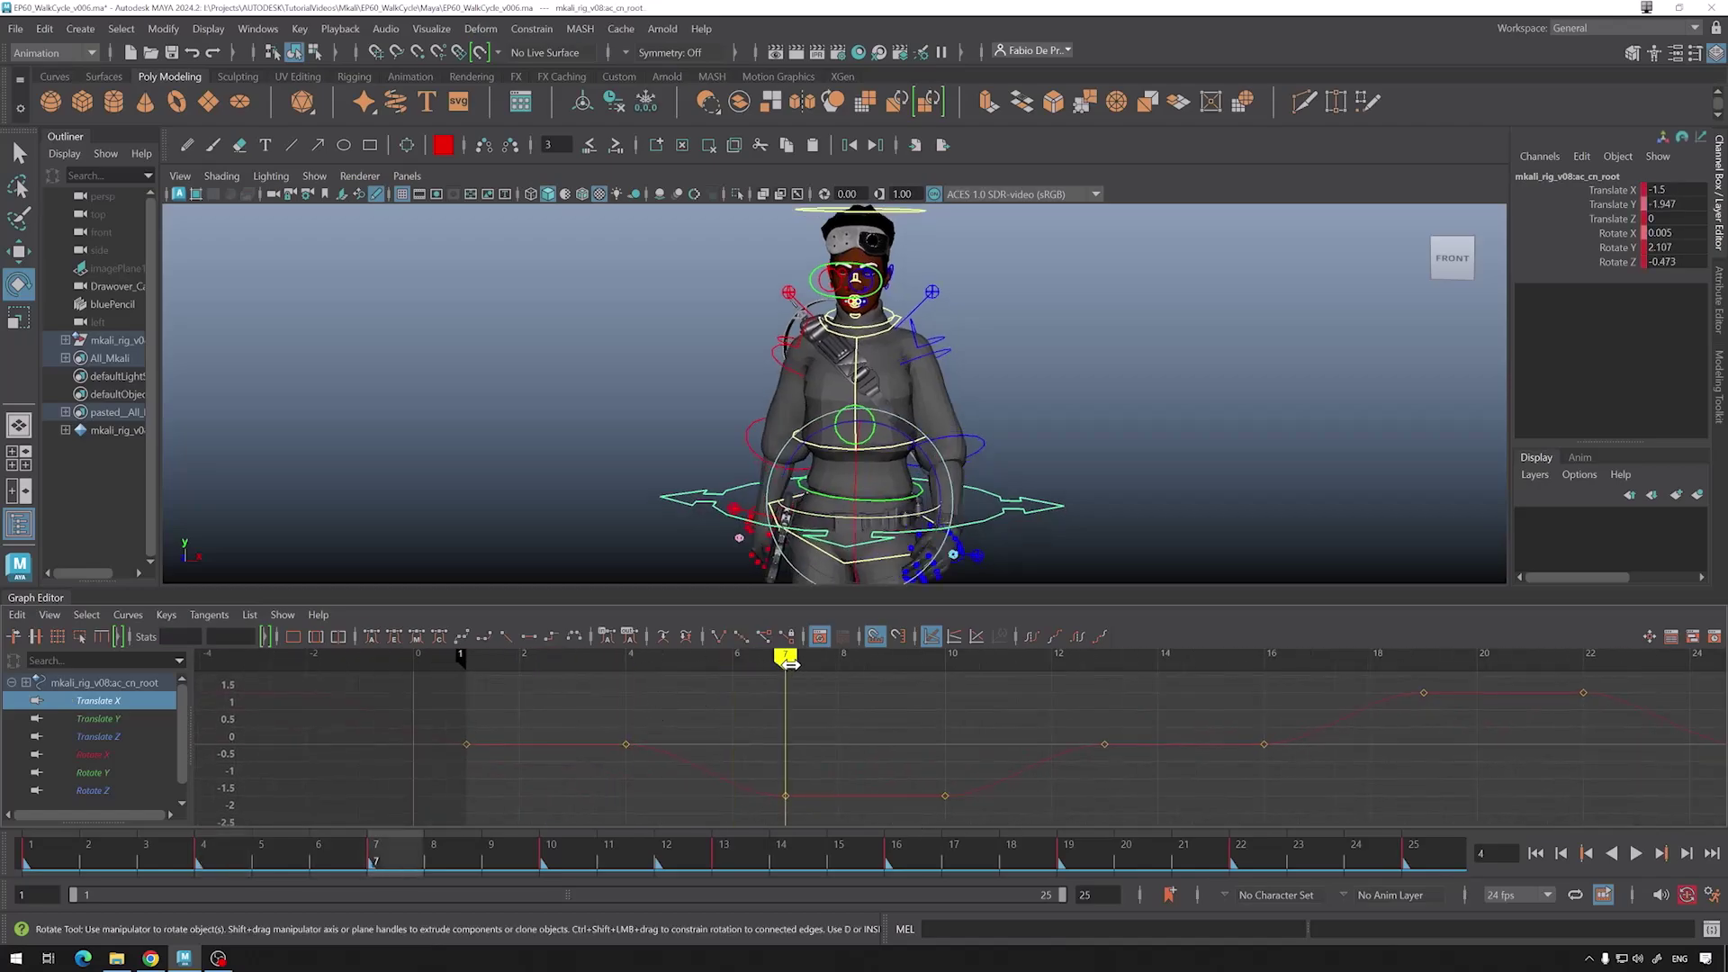
pyautogui.click(1270, 664)
pyautogui.click(1430, 663)
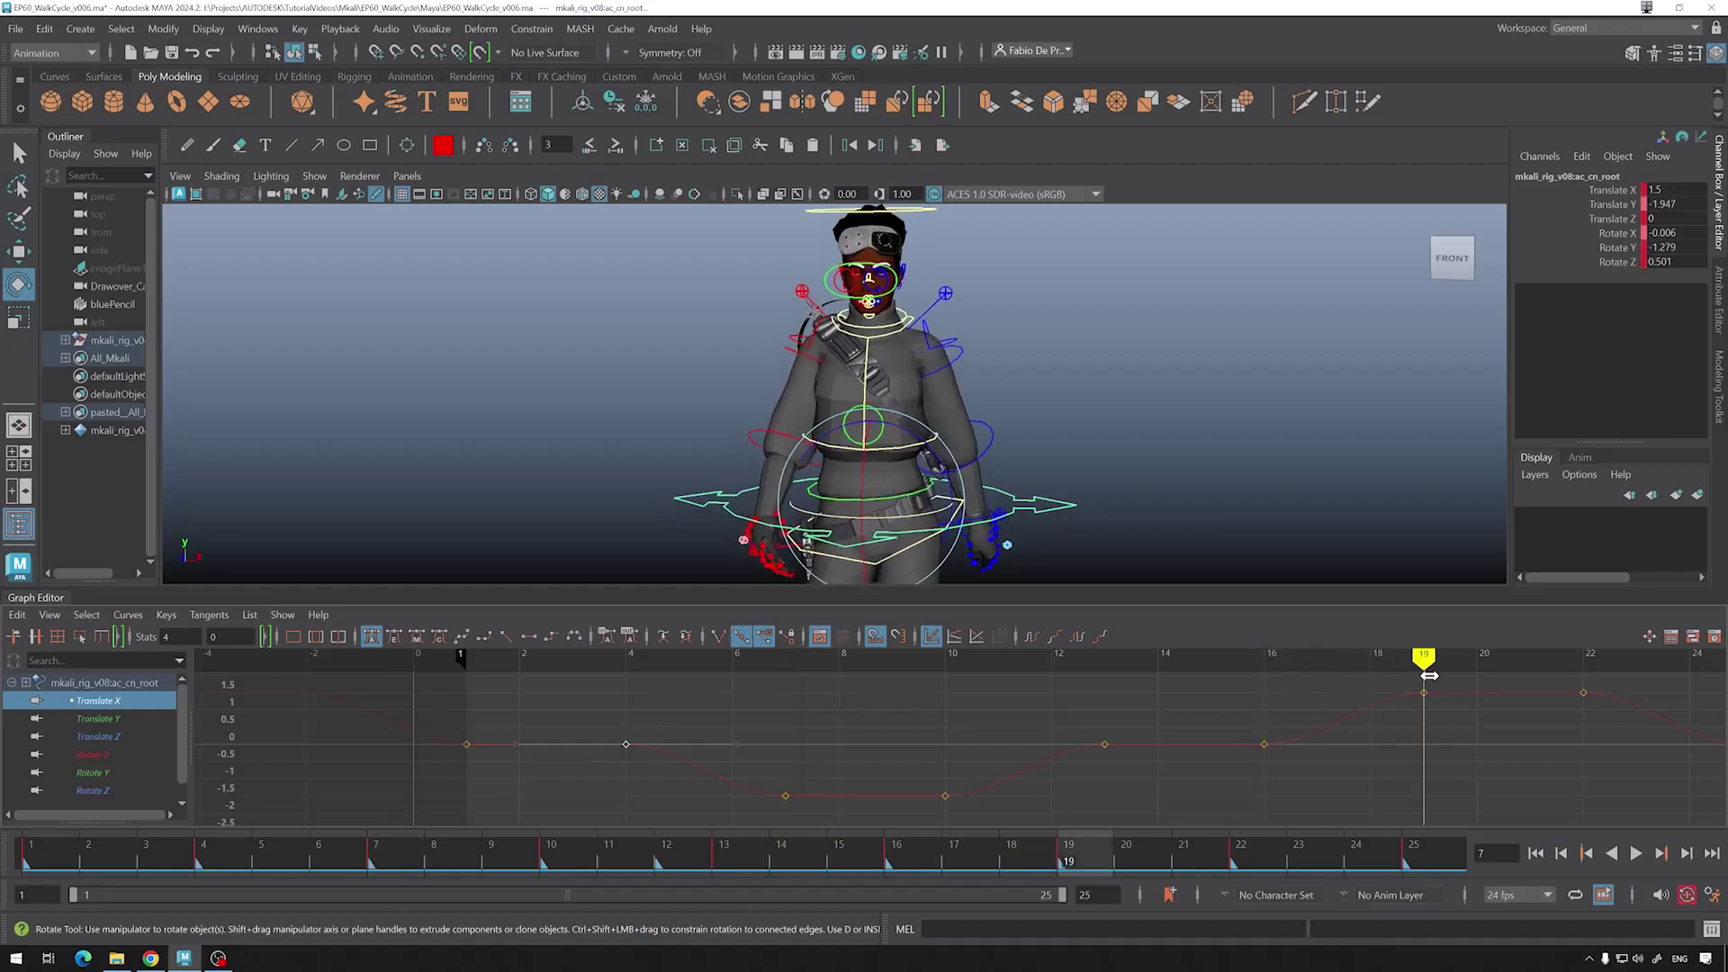
pyautogui.moveTo(1428, 675)
pyautogui.mouseDown()
pyautogui.moveTo(579, 753)
pyautogui.moveTo(794, 744)
pyautogui.mouseUp()
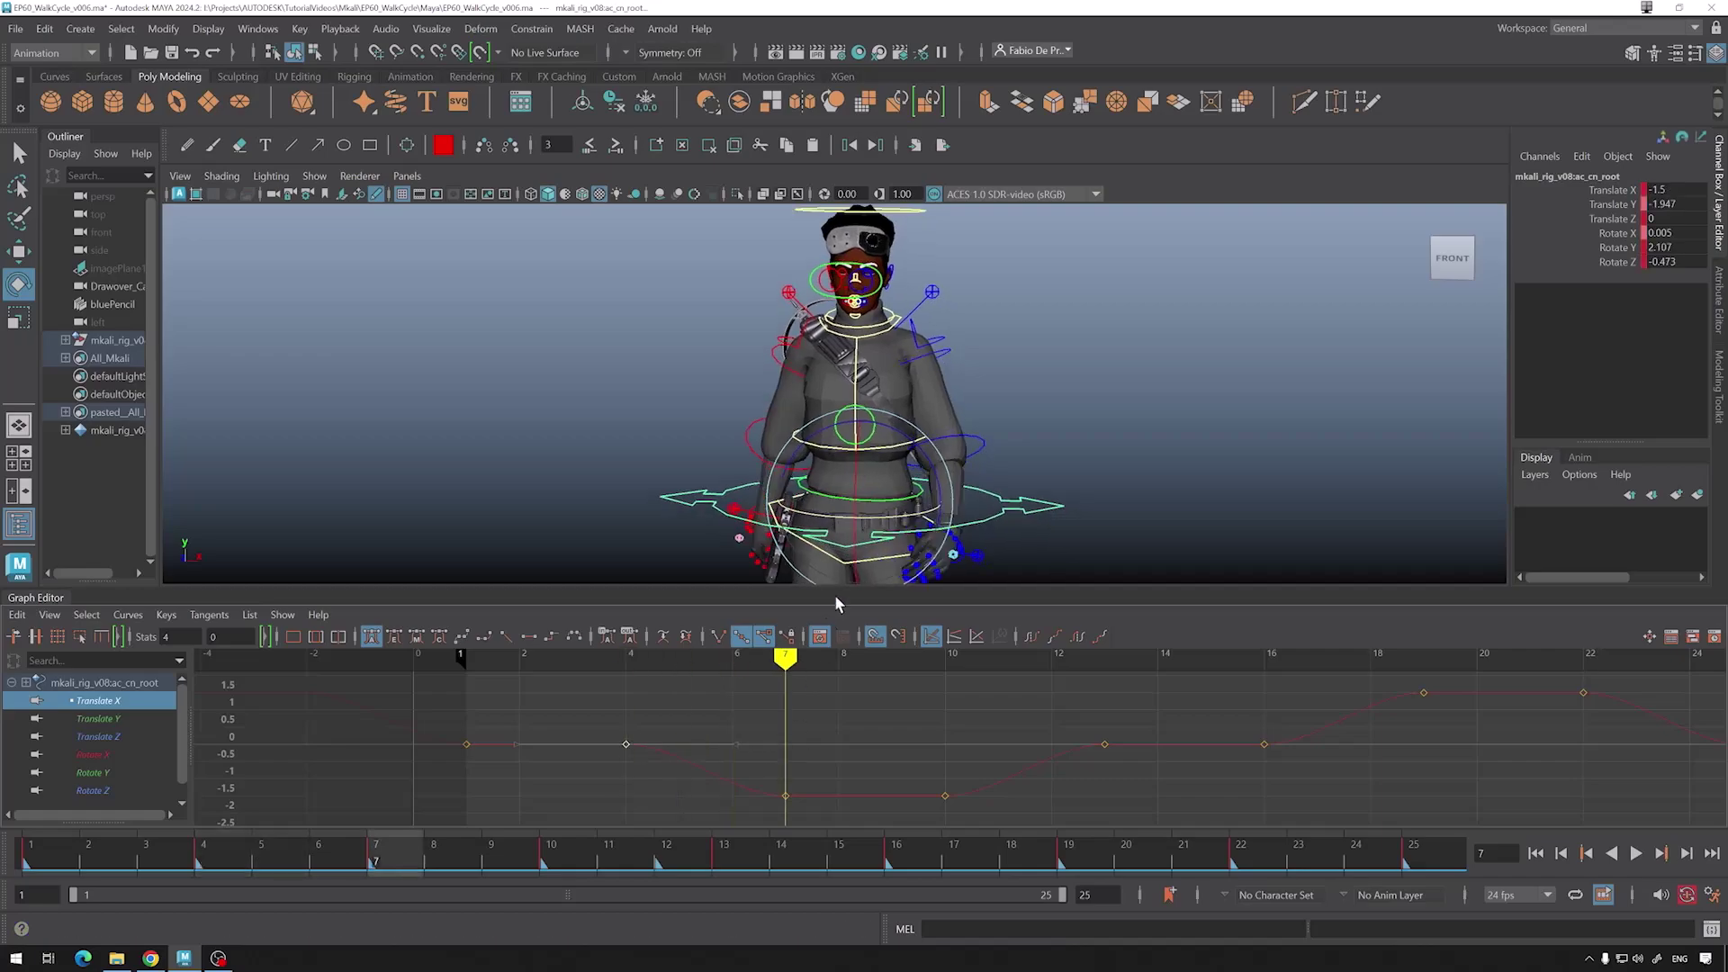
# Frame the whole body from the front and compare the root's position over the supporting foot at frames 7 and 19
pyautogui.scroll(-3, 799, 531)
pyautogui.keyDown('alt'); pyautogui.moveTo(792, 525); pyautogui.dragTo(900, 513); pyautogui.keyUp('alt')
pyautogui.keyDown('alt'); pyautogui.moveTo(900, 513); pyautogui.dragTo(946, 378, button='middle'); pyautogui.keyUp('alt')
pyautogui.keyDown('alt'); pyautogui.moveTo(981, 369); pyautogui.dragTo(948, 396); pyautogui.keyUp('alt')
pyautogui.keyDown('alt'); pyautogui.moveTo(952, 406); pyautogui.dragTo(926, 500, button='middle'); pyautogui.keyUp('alt')
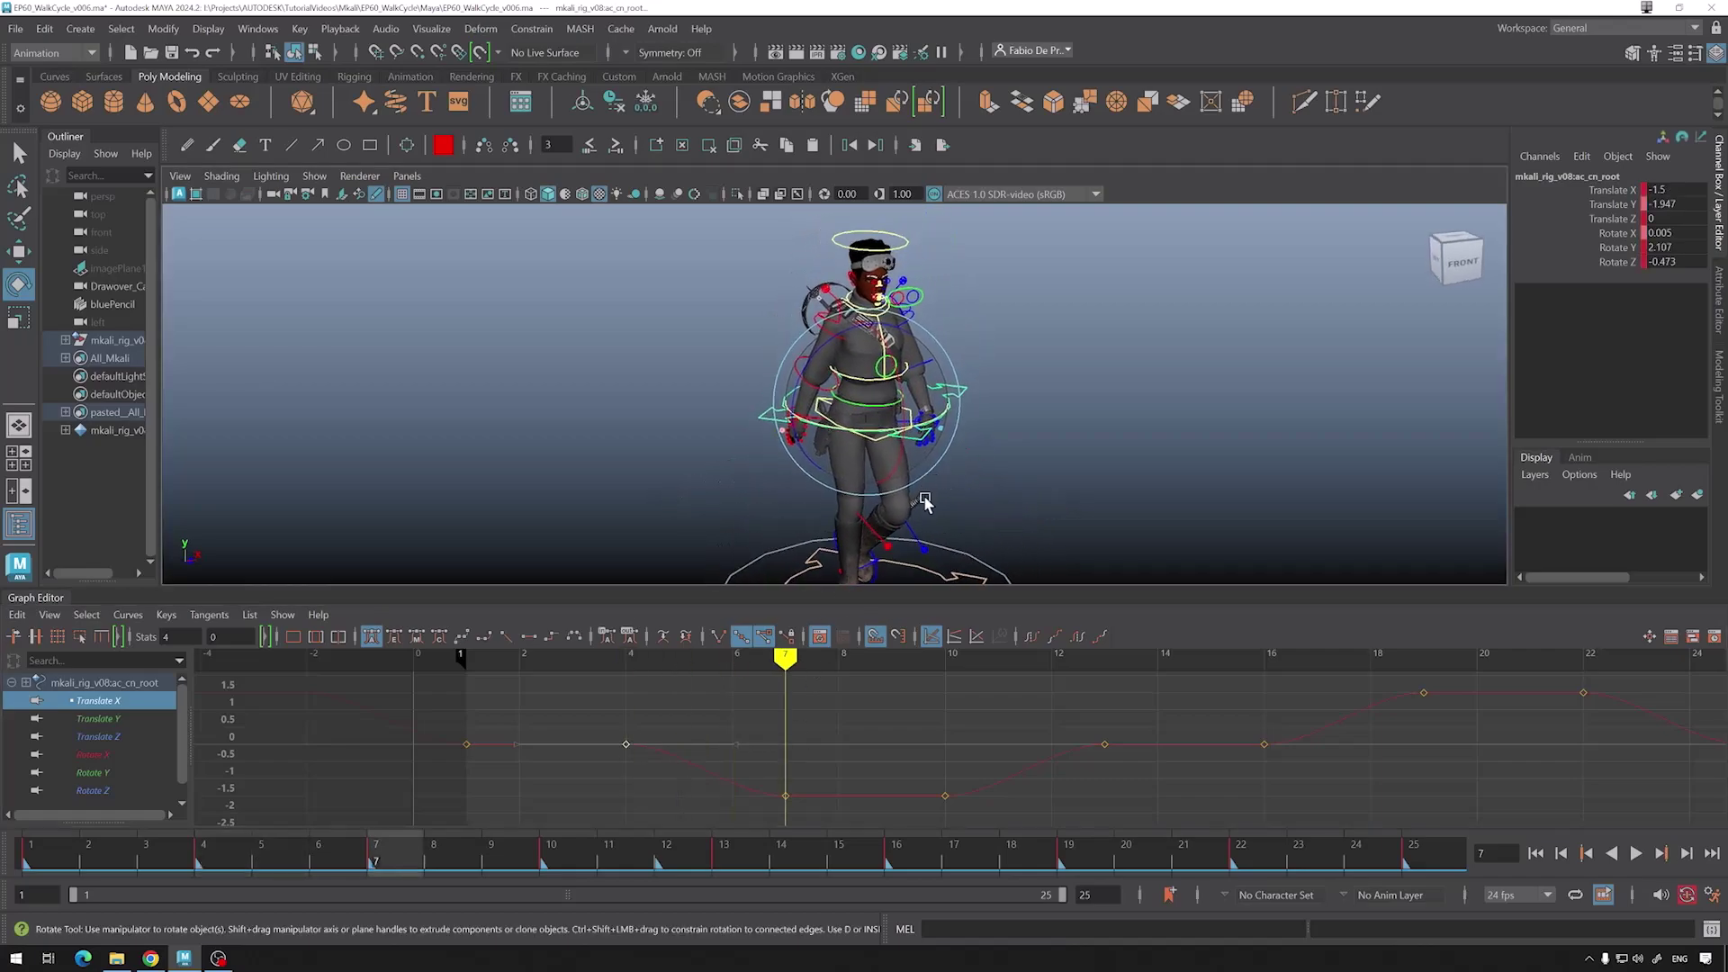
pyautogui.keyDown('alt'); pyautogui.moveTo(925, 502); pyautogui.dragTo(996, 570); pyautogui.keyUp('alt')
pyautogui.click(1421, 673)
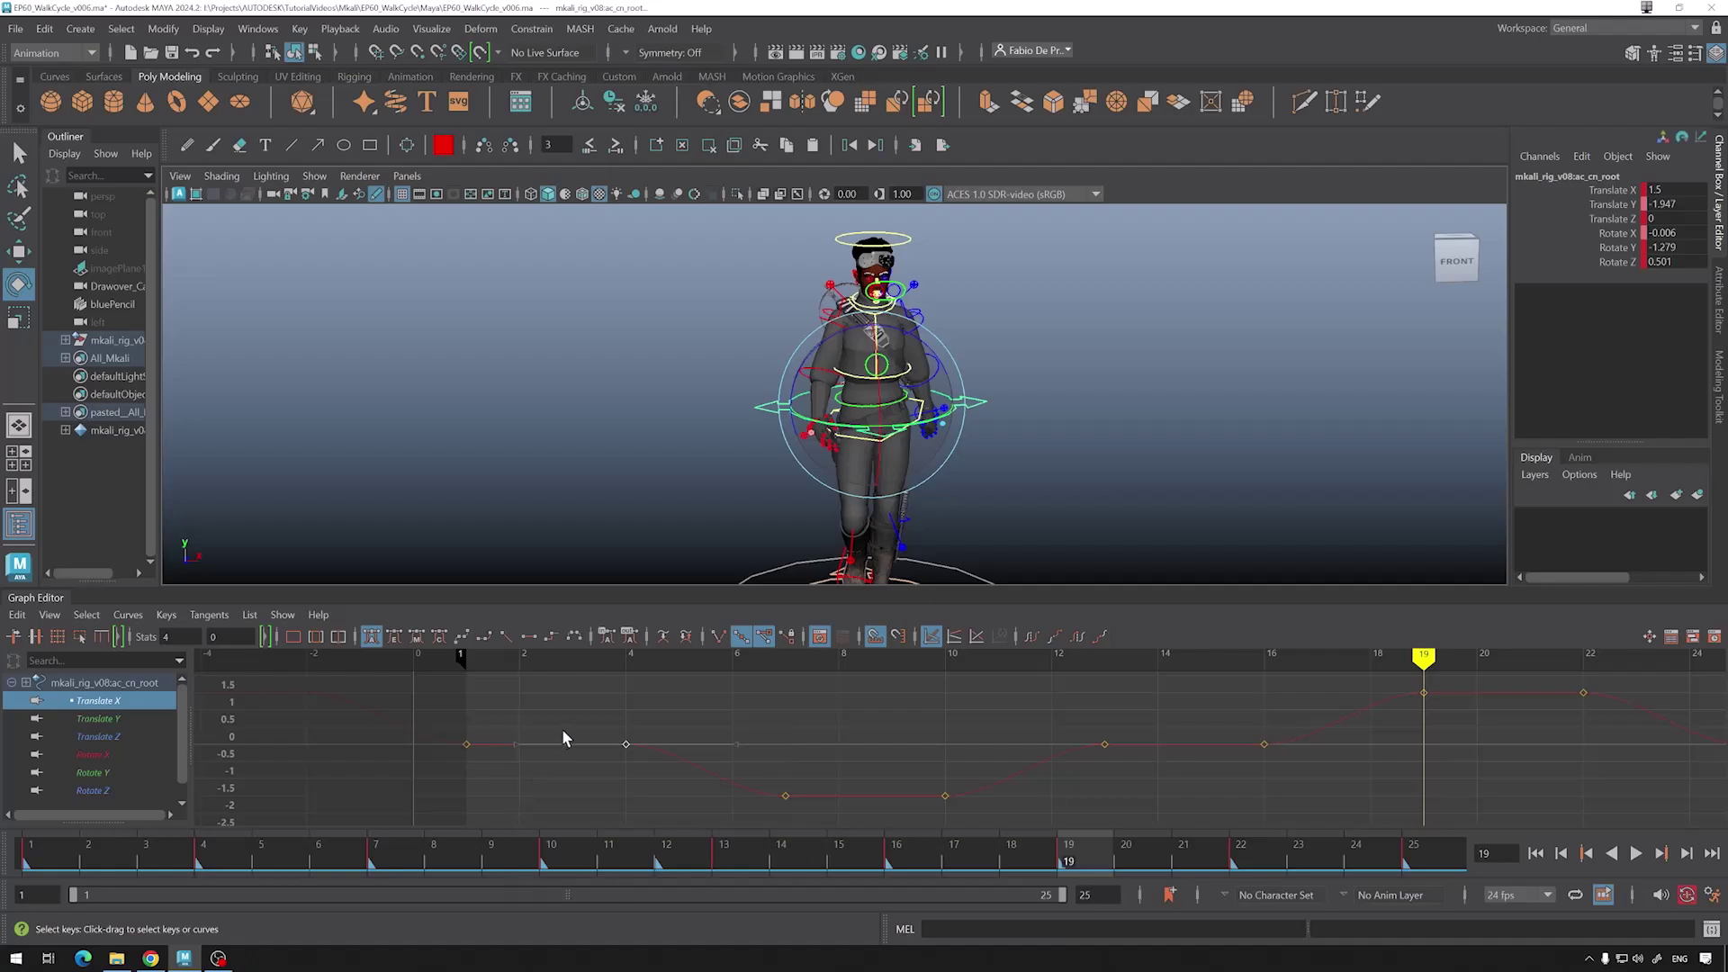
# Delete the root's Translate X keys at frames 4, 10, 13, 16 and 22, and slope the frame 1 and 25 tangents for looping
pyautogui.moveTo(630, 746); pyautogui.dragTo(632, 747)
pyautogui.moveTo(1296, 835); pyautogui.dragTo(1296, 836)
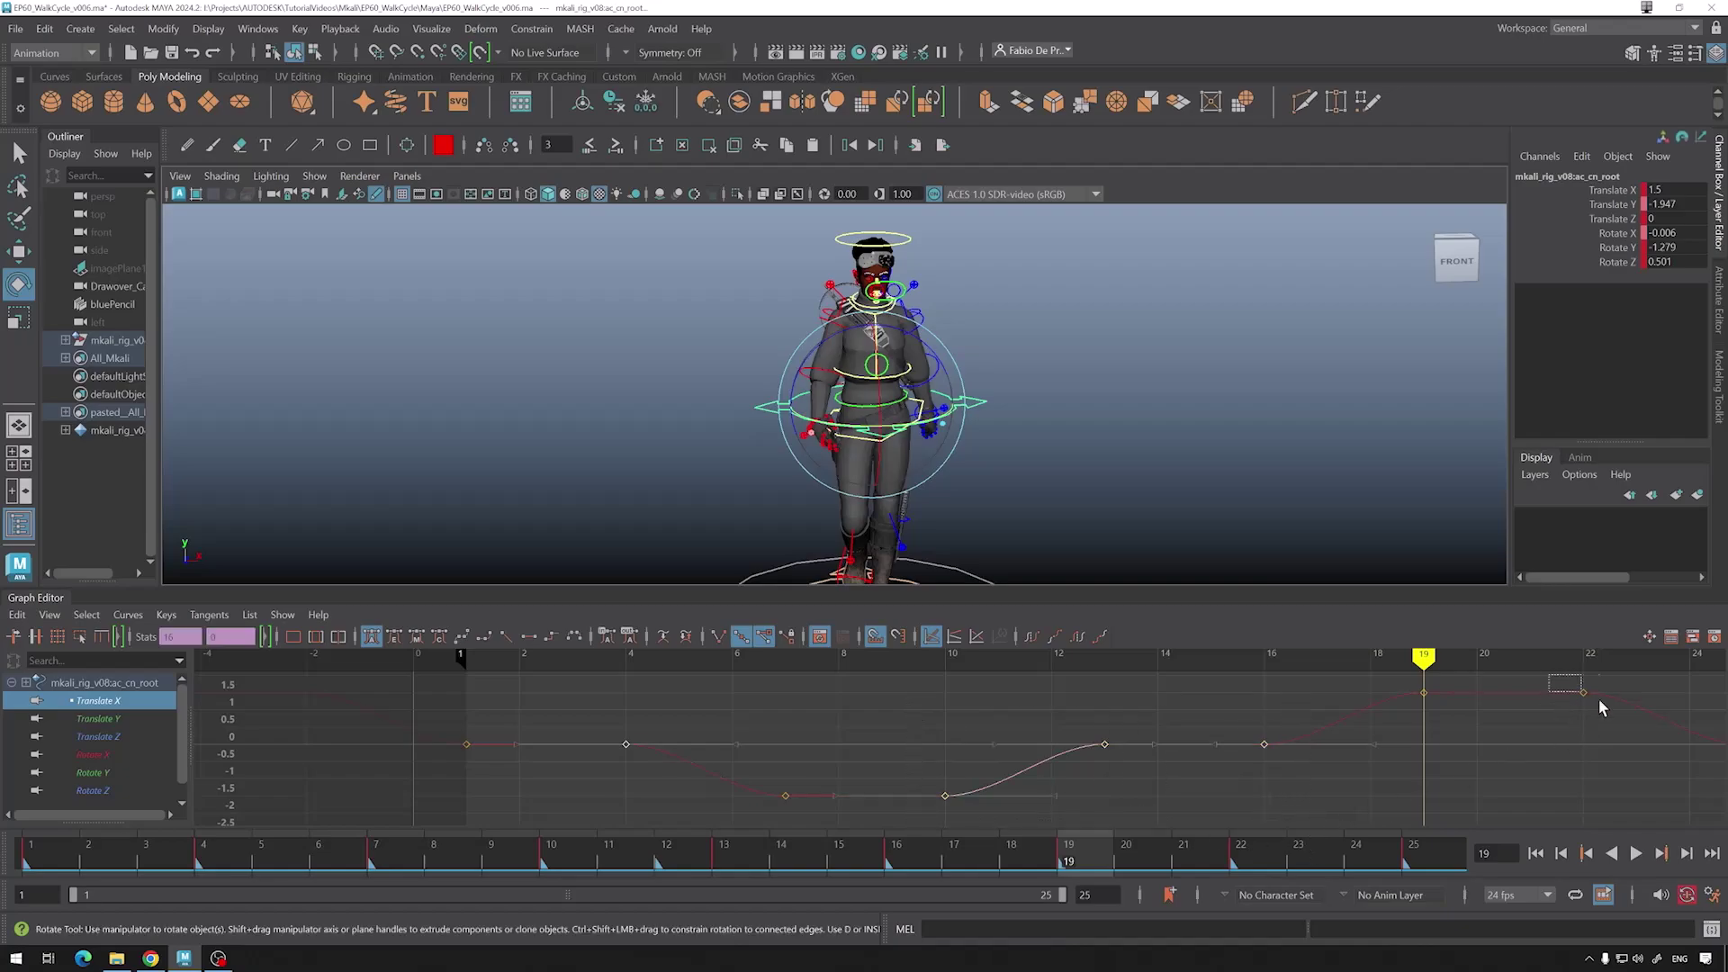
pyautogui.keyDown('alt'); pyautogui.moveTo(1600, 761); pyautogui.dragTo(1469, 770, button='middle'); pyautogui.keyUp('alt')
pyautogui.click(1470, 772)
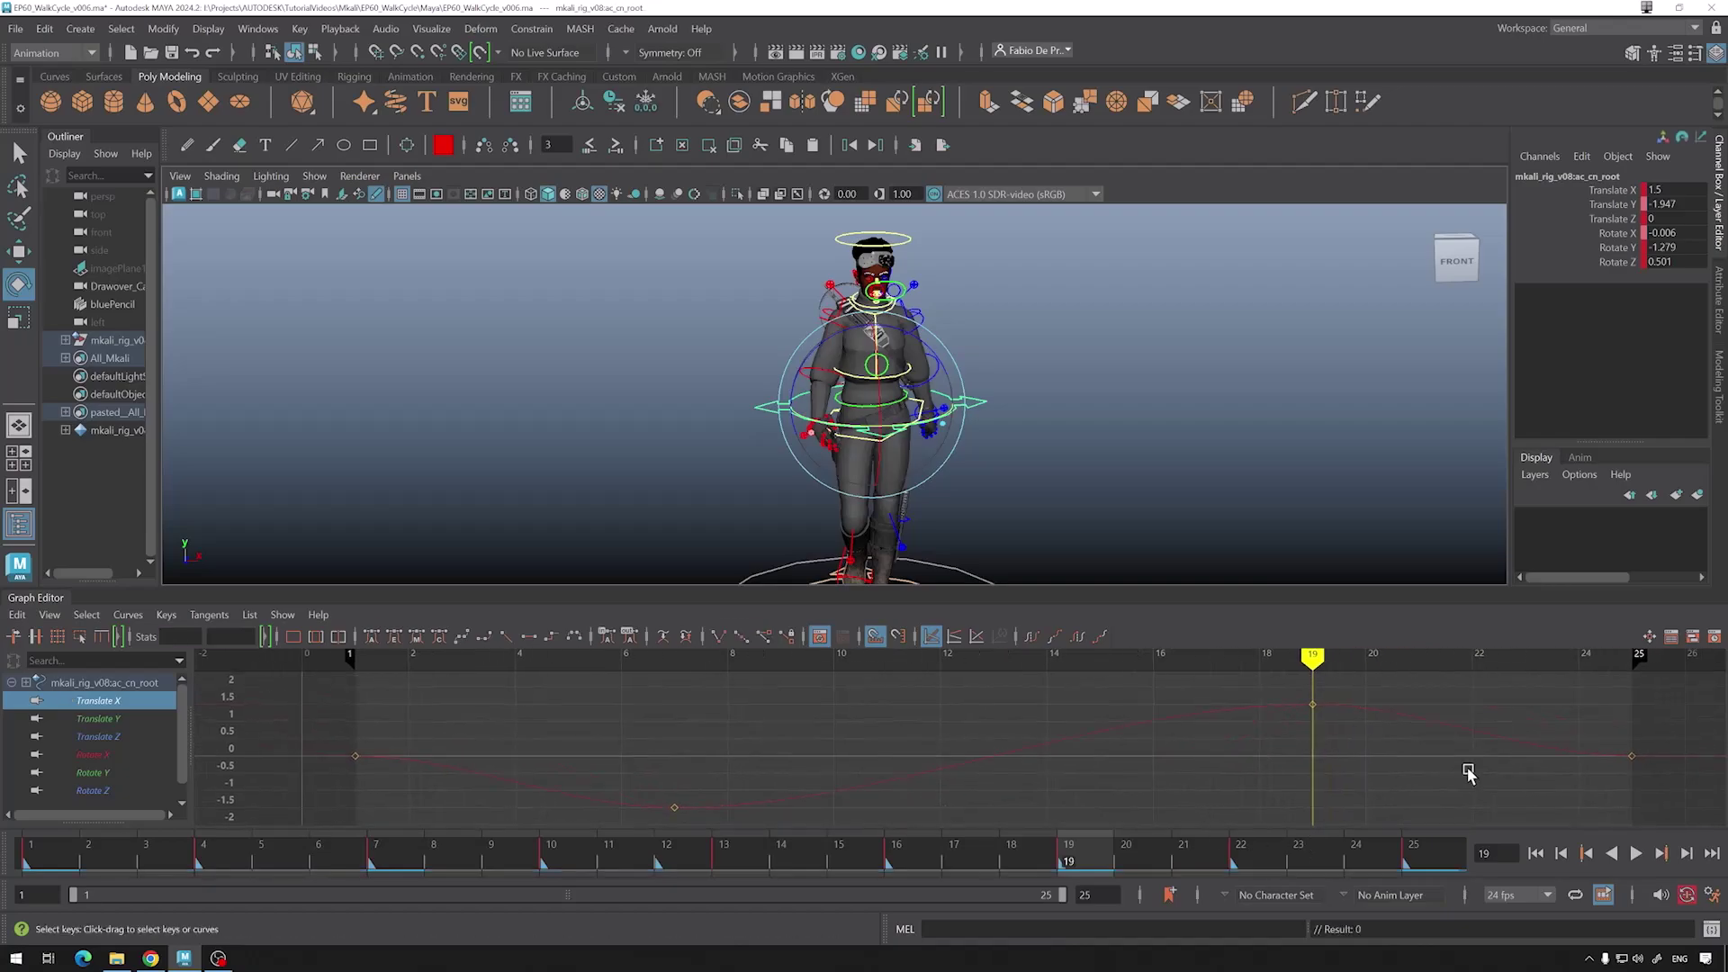
pyautogui.keyDown('alt'); pyautogui.moveTo(790, 824); pyautogui.dragTo(650, 726, button='right'); pyautogui.keyUp('alt')
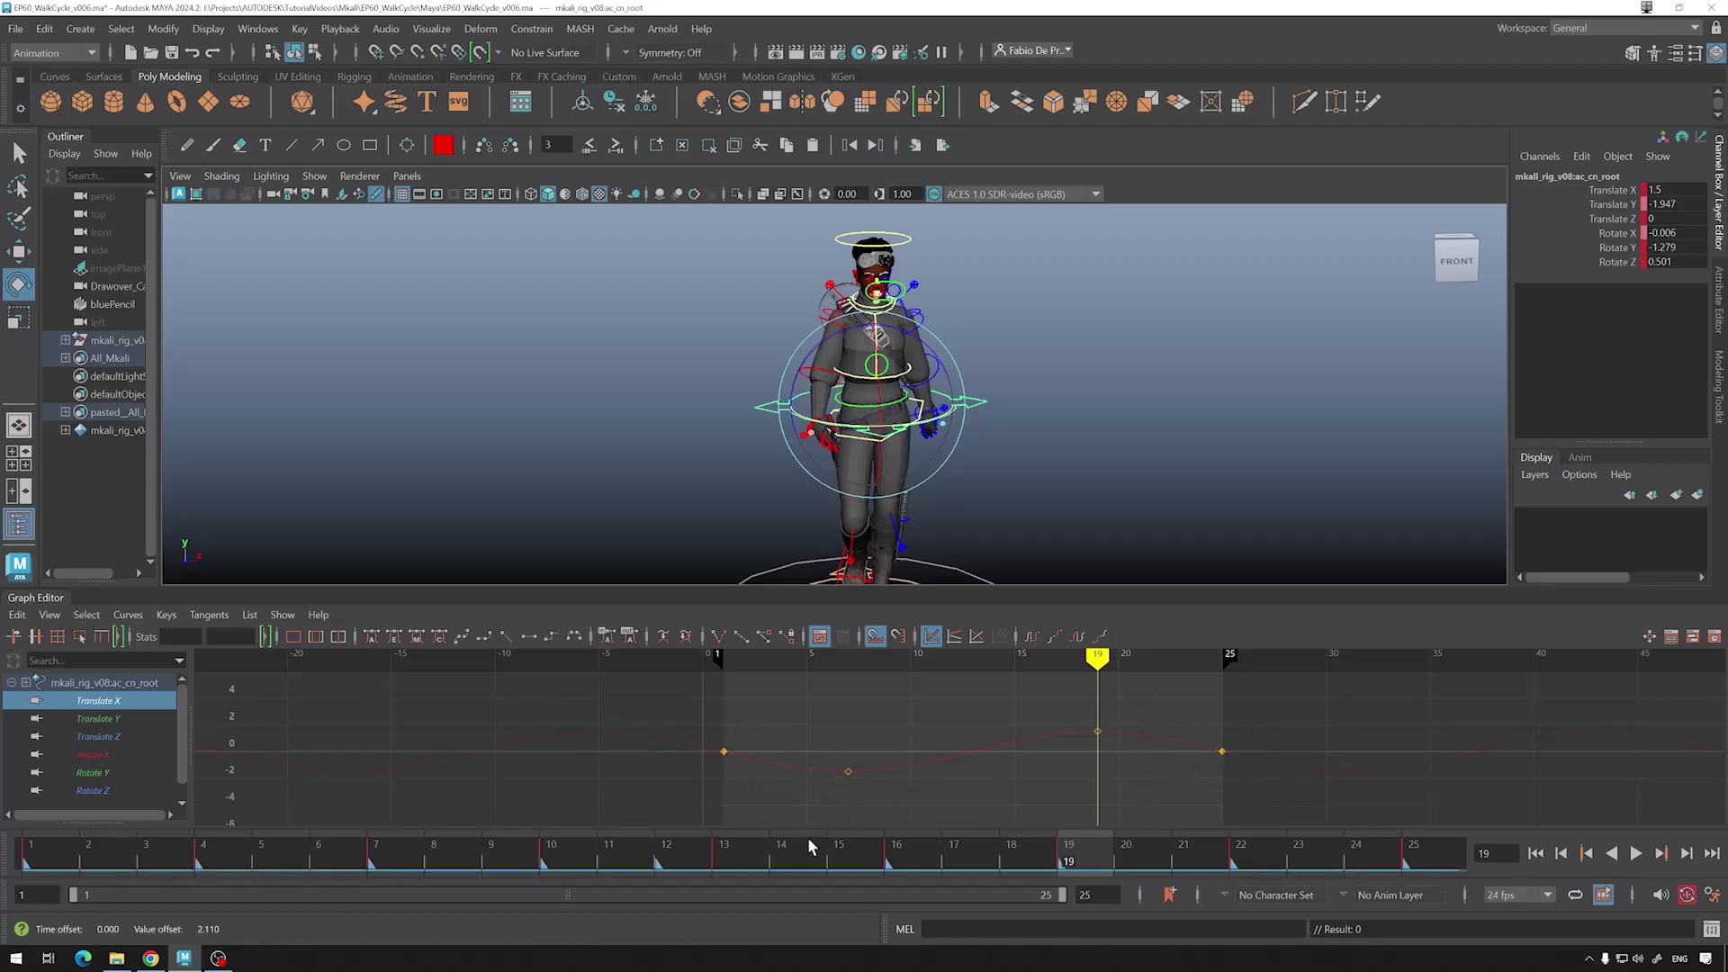
# Play back the walk cycle with the rig controls hidden and check the hip shift from several angles
pyautogui.hotkey('alt', 'v')
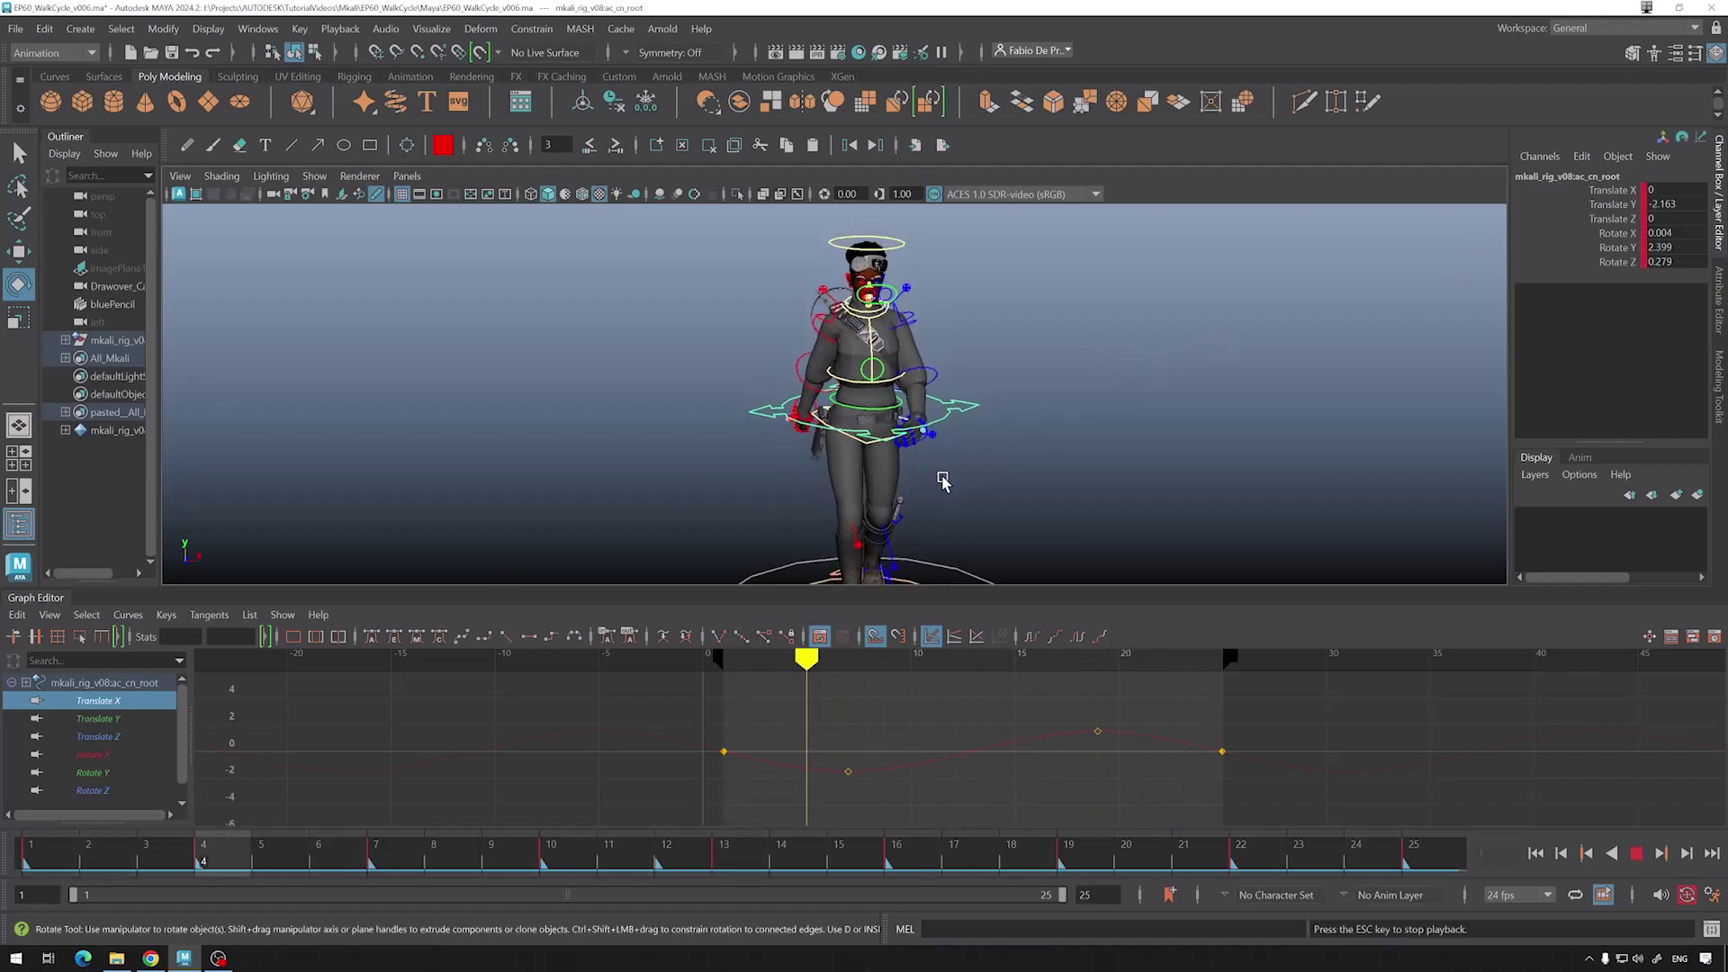
pyautogui.hotkey('alt', '1')
pyautogui.scroll(-2, 1010, 426)
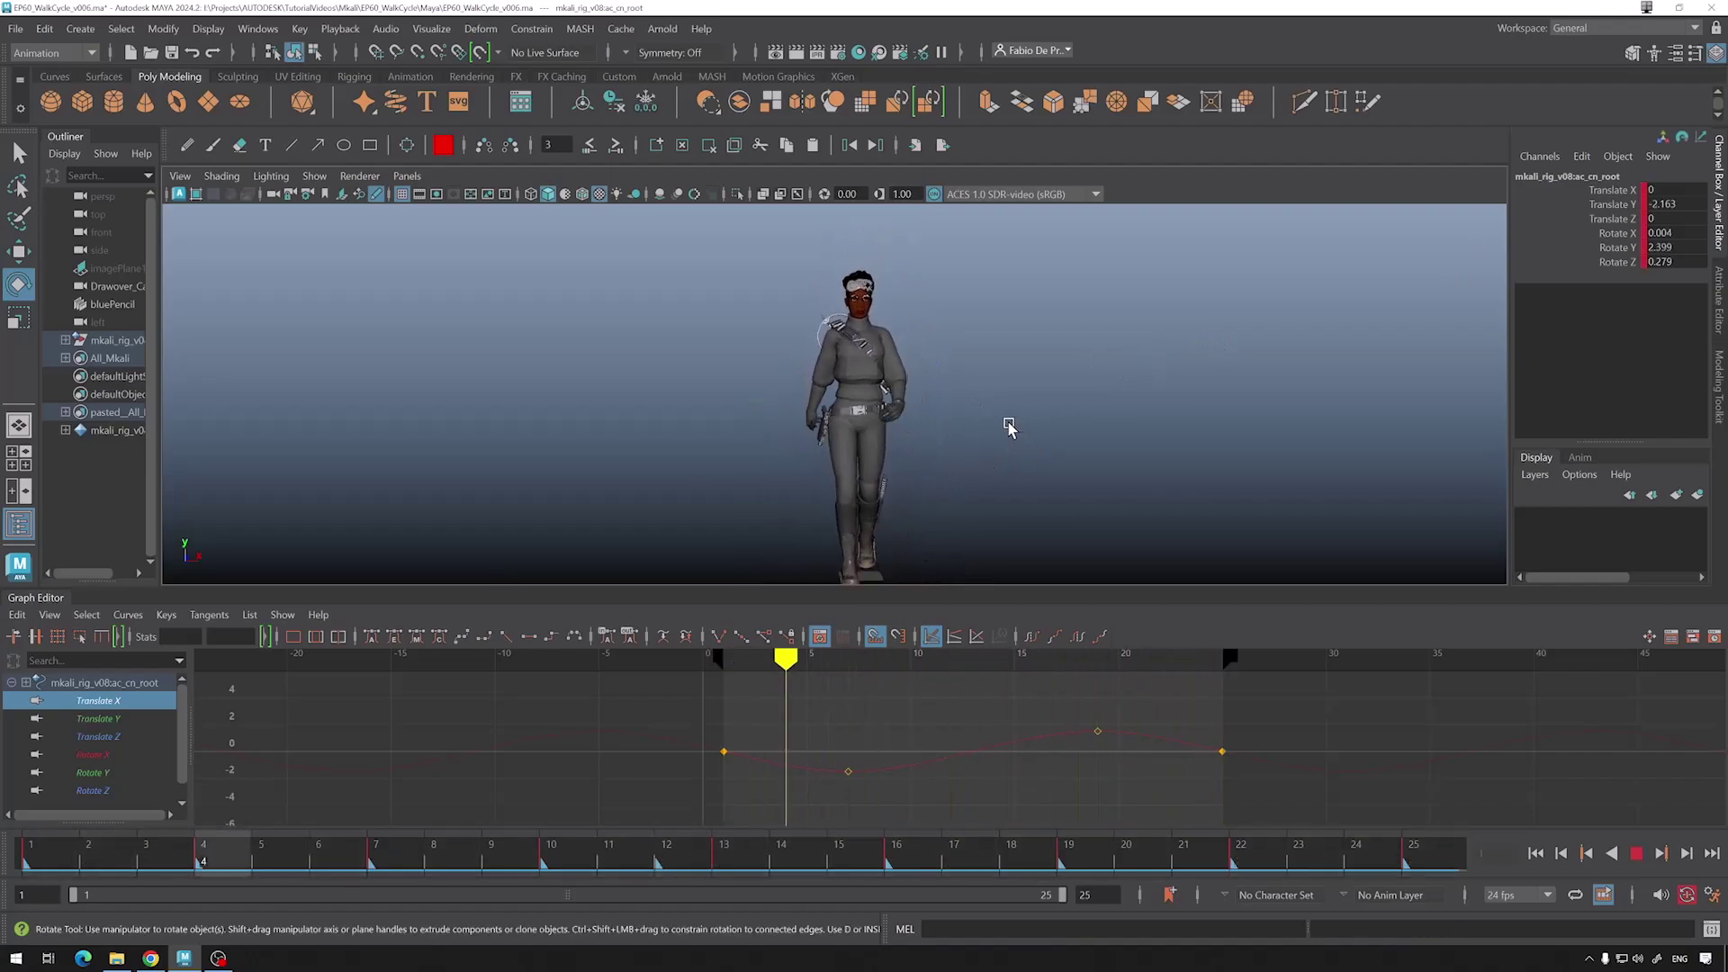
pyautogui.keyDown('alt'); pyautogui.moveTo(1002, 424); pyautogui.dragTo(956, 429); pyautogui.keyUp('alt')
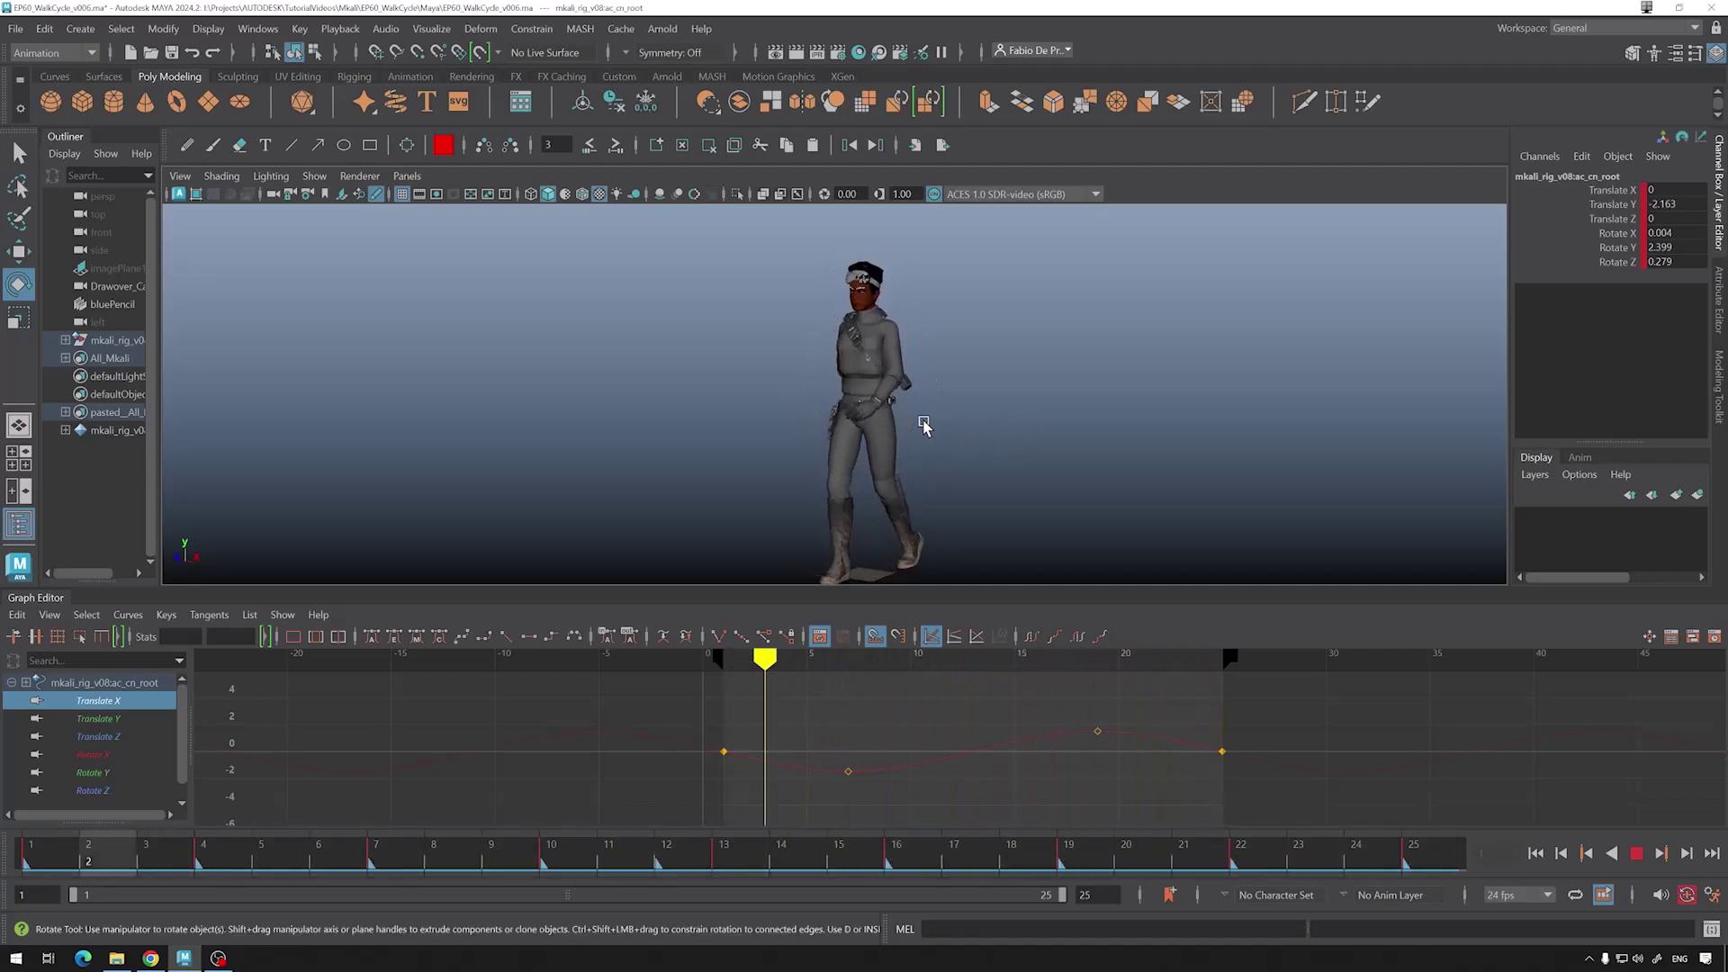
pyautogui.keyDown('alt'); pyautogui.moveTo(924, 426); pyautogui.dragTo(946, 375); pyautogui.keyUp('alt')
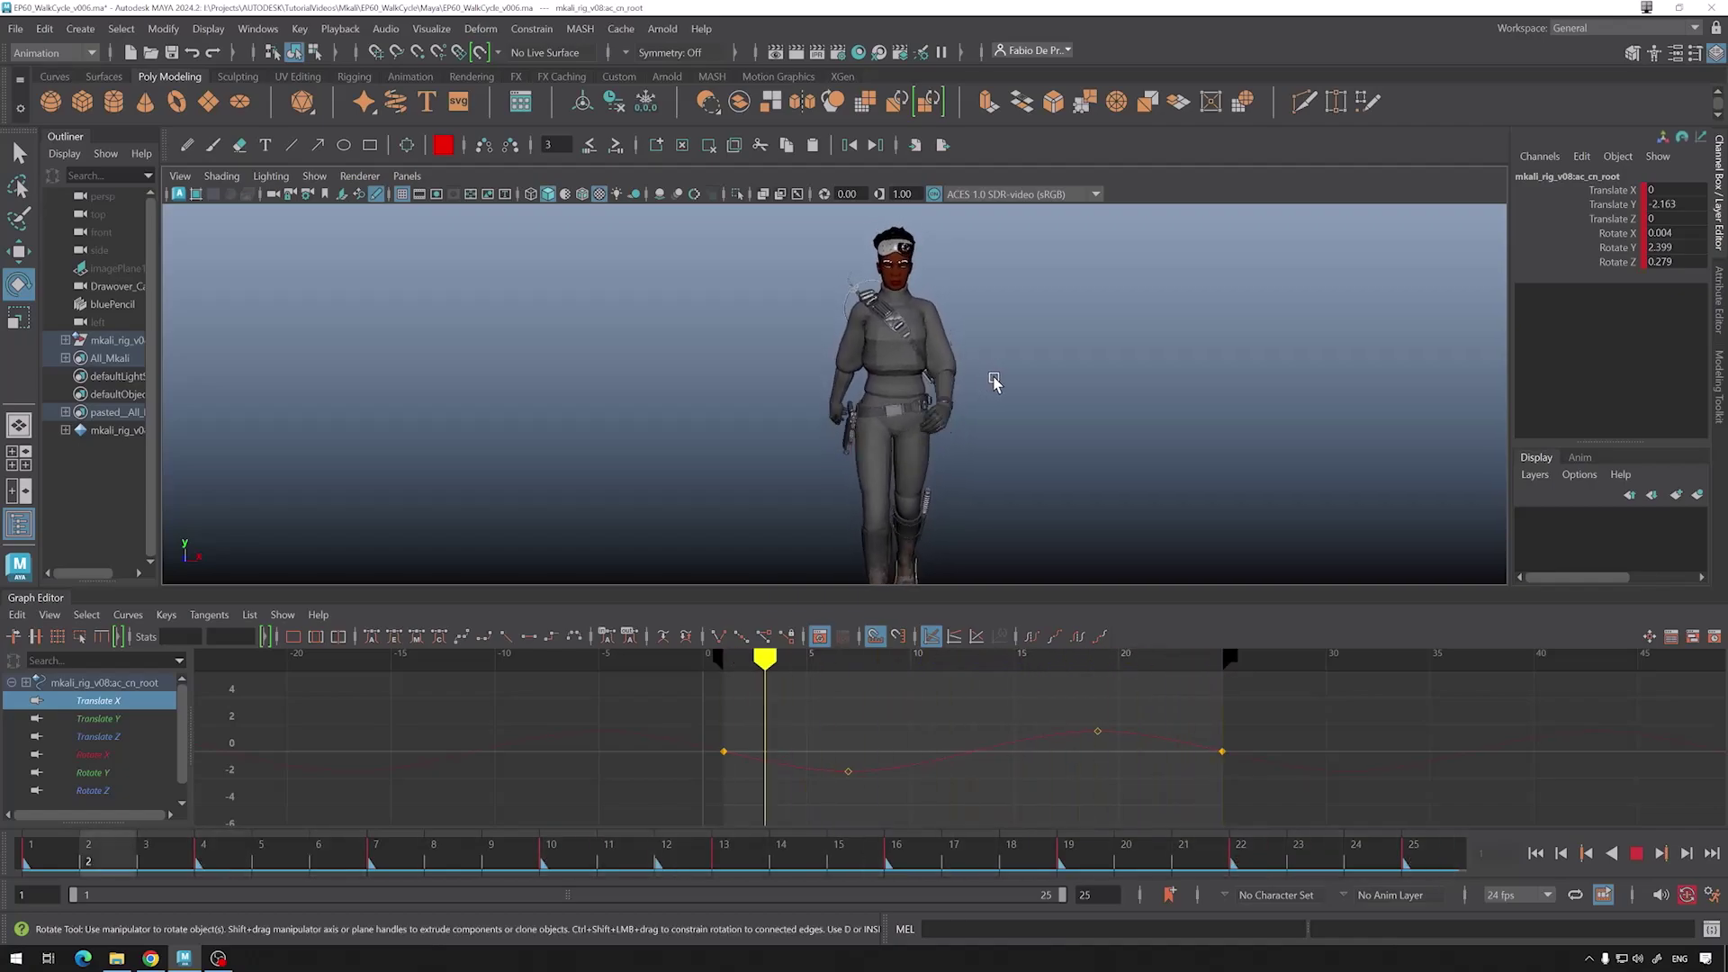
pyautogui.click(1637, 854)
# Clear the control selection and save the walk cycle scene
pyautogui.click(923, 514)
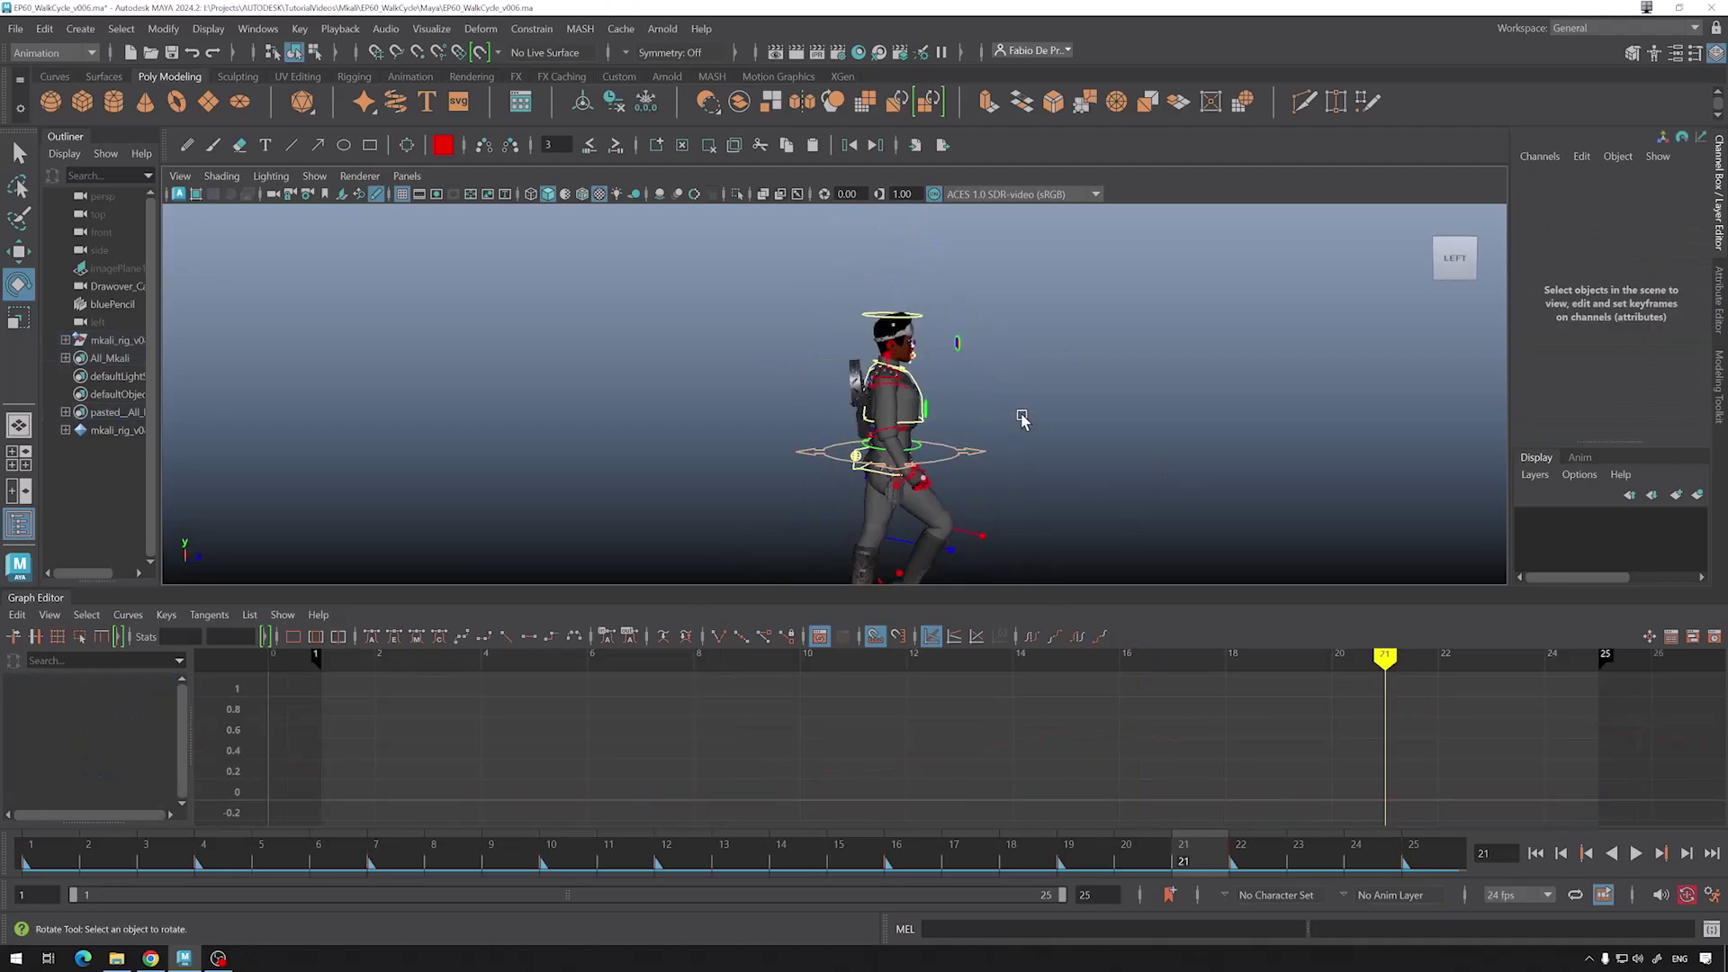
pyautogui.keyDown('alt'); pyautogui.moveTo(1022, 417); pyautogui.dragTo(956, 423); pyautogui.keyUp('alt')
pyautogui.hotkey('ctrl', 's')
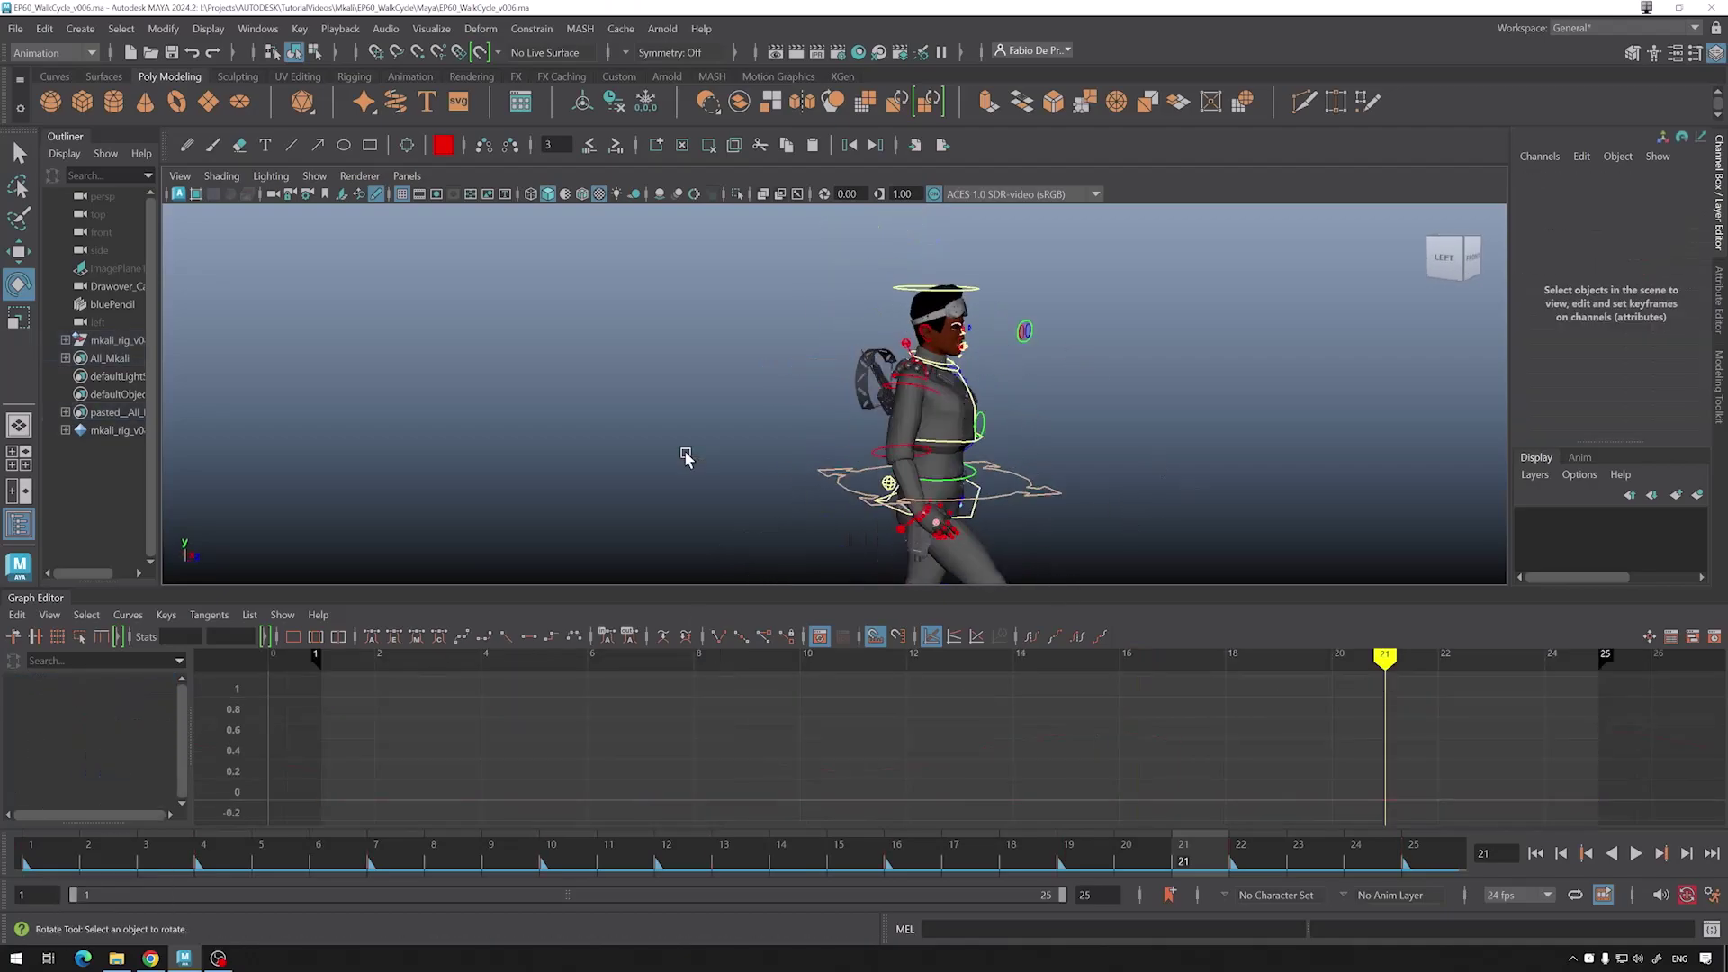
# Undo the last tangent edits on the right foot IK's Translate X curve
pyautogui.hotkey('ctrl', 'z')
pyautogui.hotkey('ctrl', 'z')
pyautogui.hotkey('ctrl', 'z')
pyautogui.hotkey('ctrl', 'z')
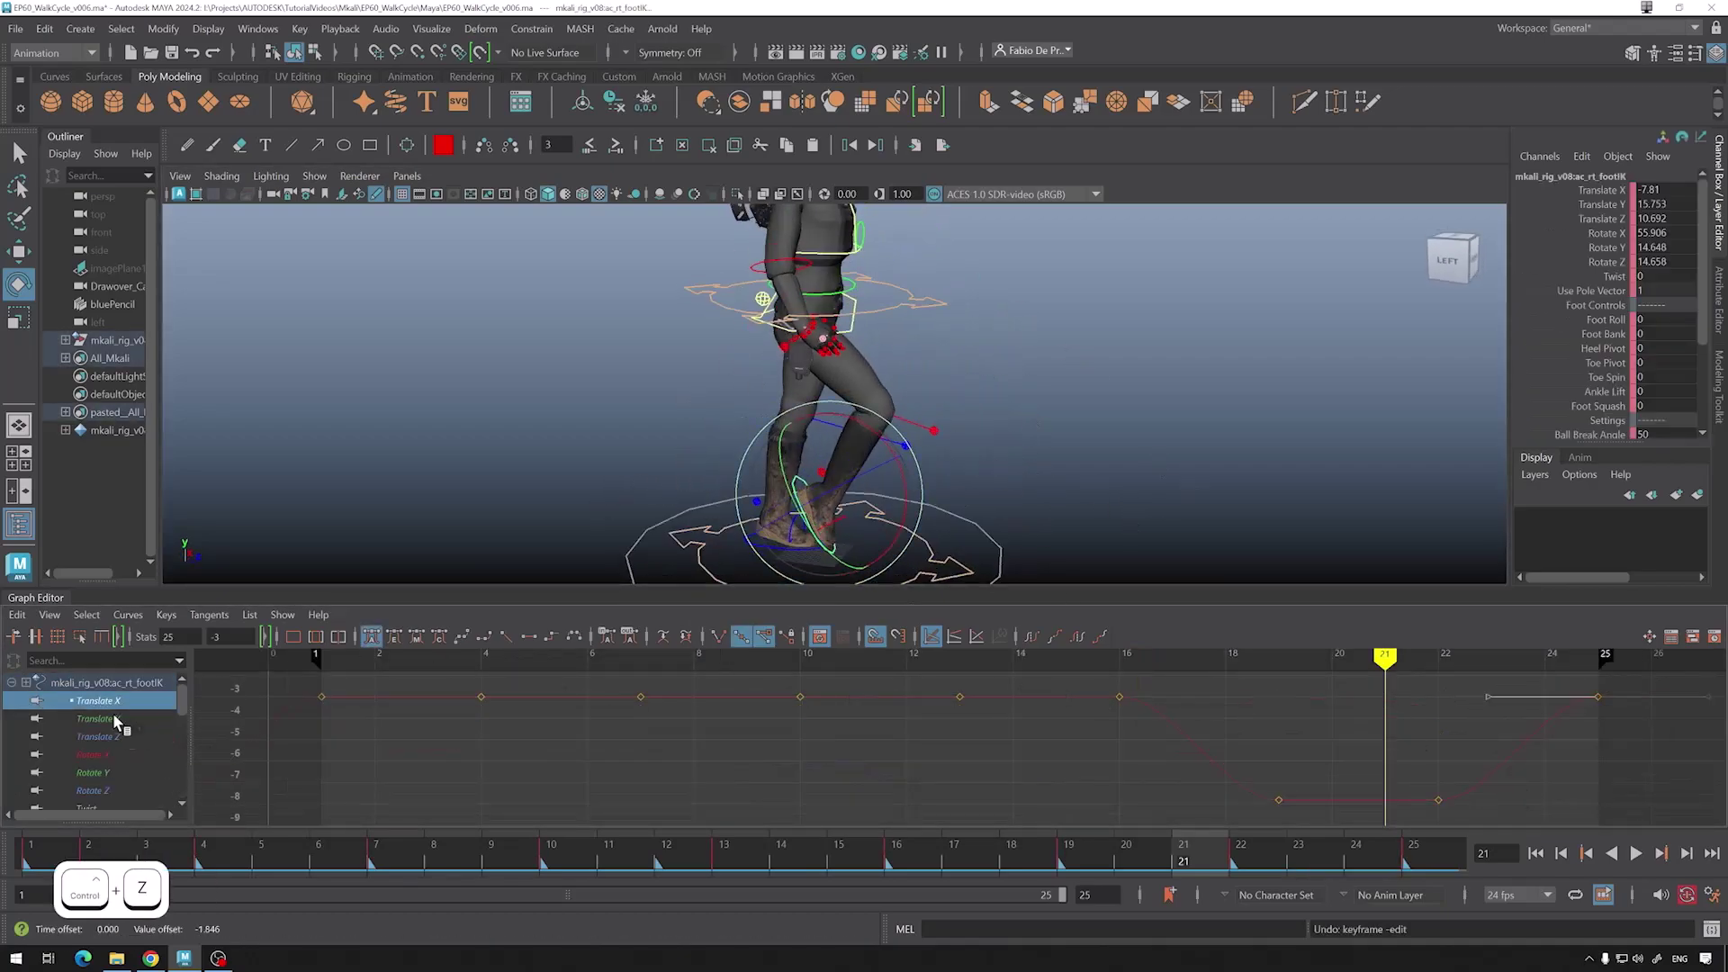
# Go through the right foot IK's remaining translate and rotate curves and adjust the frame 1 tangent on Rotate Y
pyautogui.click(115, 721)
pyautogui.click(110, 737)
pyautogui.moveTo(106, 740); pyautogui.dragTo(99, 756)
pyautogui.click(100, 772)
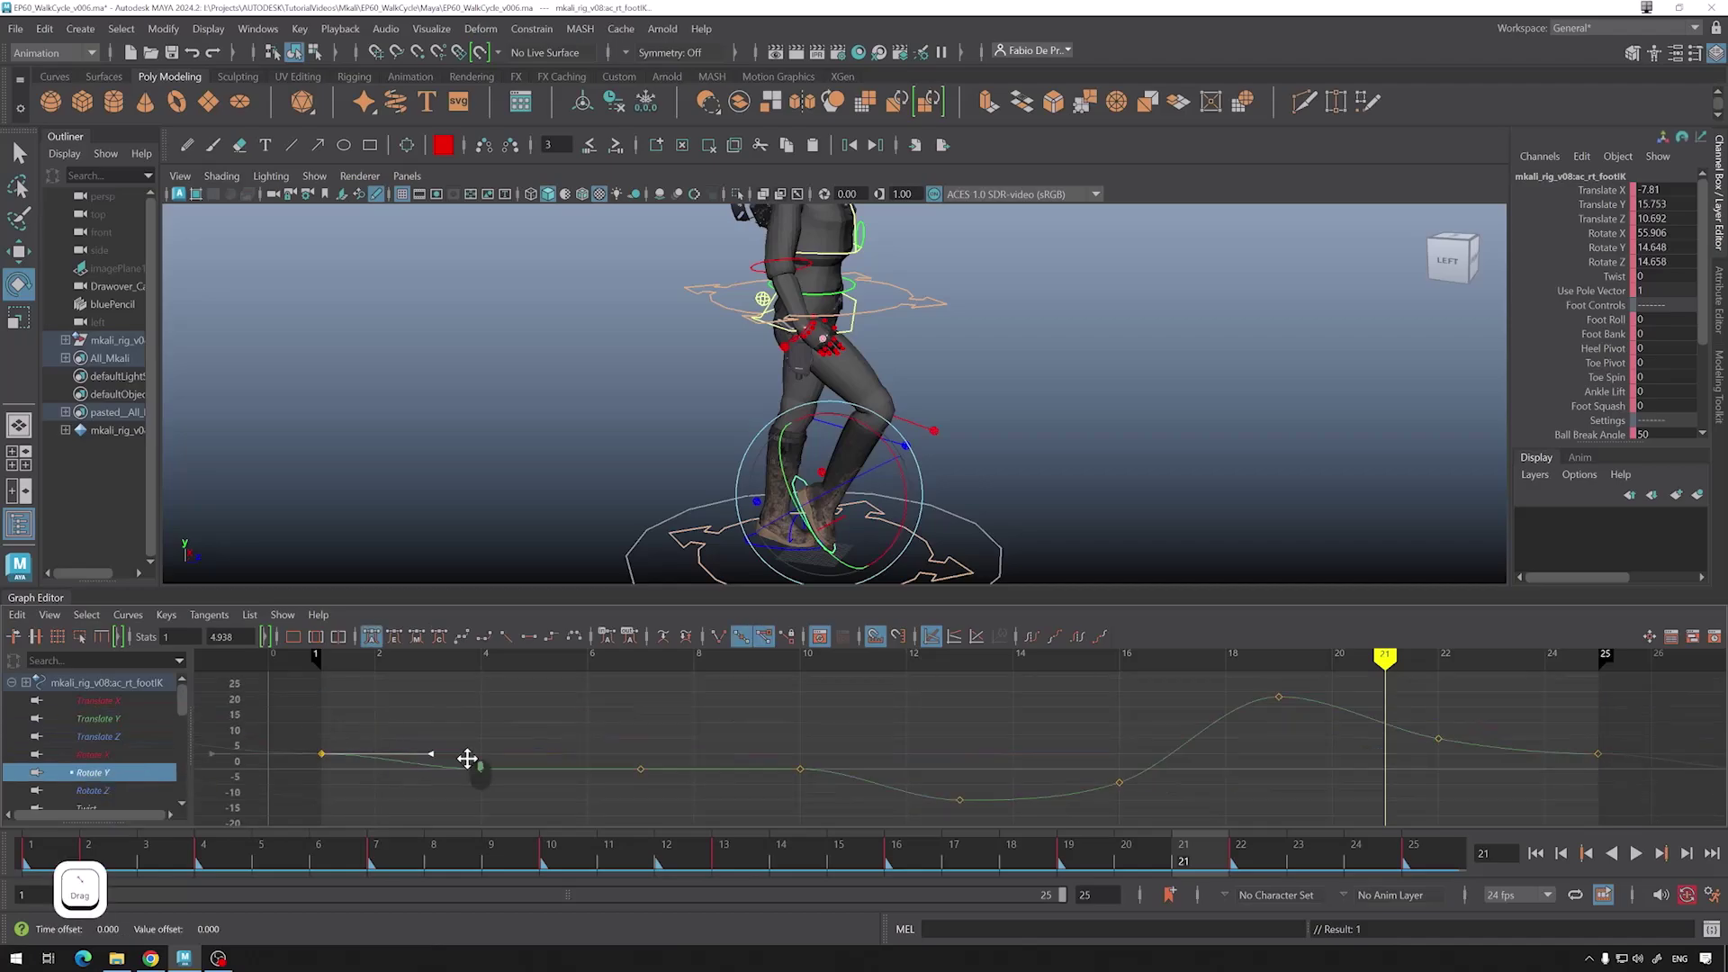
pyautogui.click(97, 790)
# Check the left foot control's Rotate Z, Rotate Y and Rotate X curves for looping, then deselect it
pyautogui.keyDown('alt'); pyautogui.moveTo(1081, 454); pyautogui.dragTo(685, 473); pyautogui.keyUp('alt')
pyautogui.click(923, 561)
pyautogui.click(108, 790)
pyautogui.click(100, 773)
pyautogui.click(103, 755)
pyautogui.click(1127, 410)
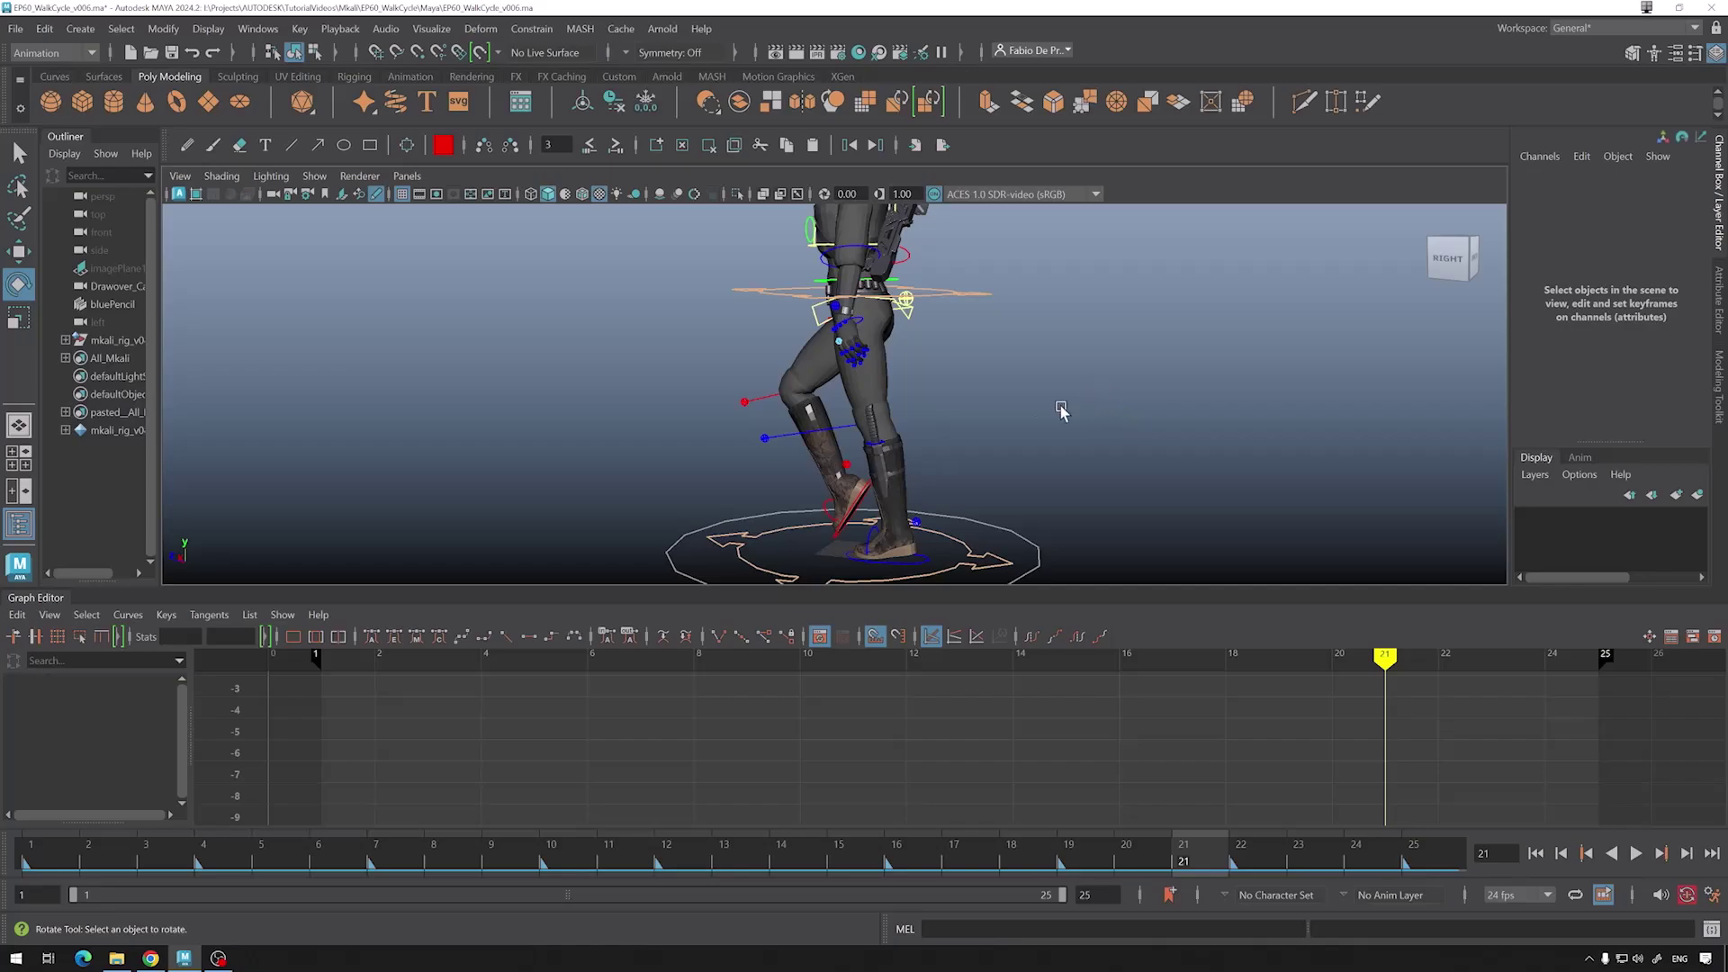
# Shorten the playback range to end at frame 24 so the duplicate last pose is skipped
pyautogui.keyDown('alt'); pyautogui.moveTo(988, 433); pyautogui.dragTo(997, 509); pyautogui.keyUp('alt')
pyautogui.scroll(-3, 945, 495)
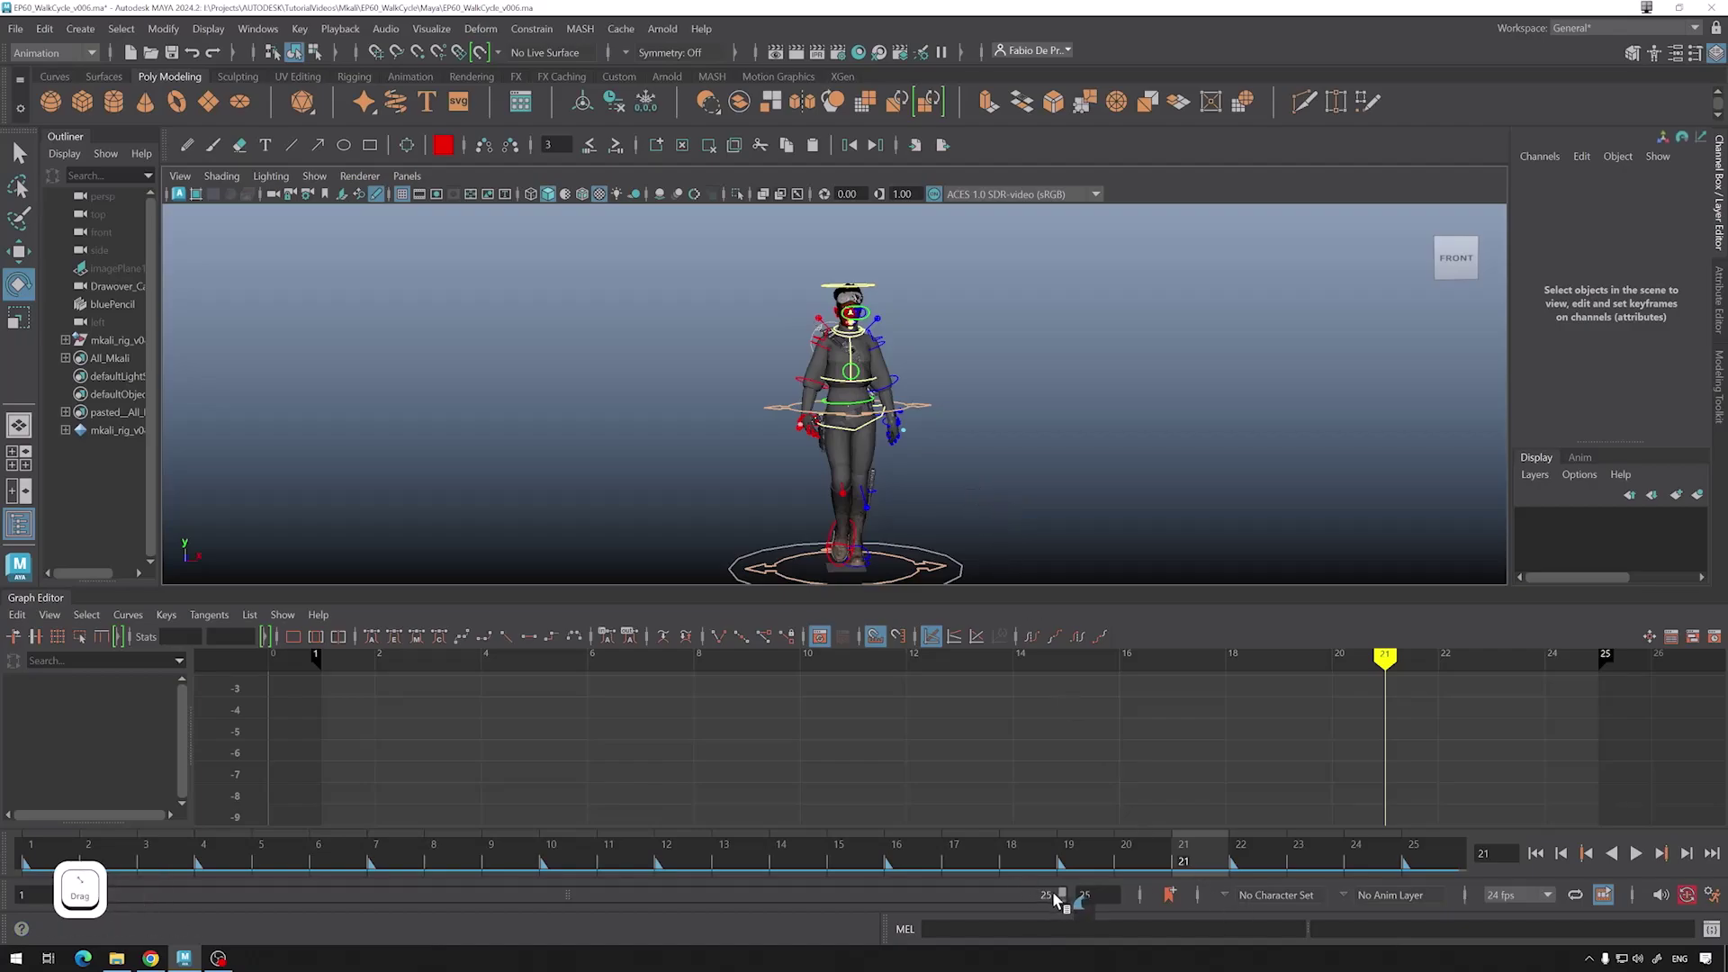
pyautogui.moveTo(1062, 895); pyautogui.dragTo(1033, 895)
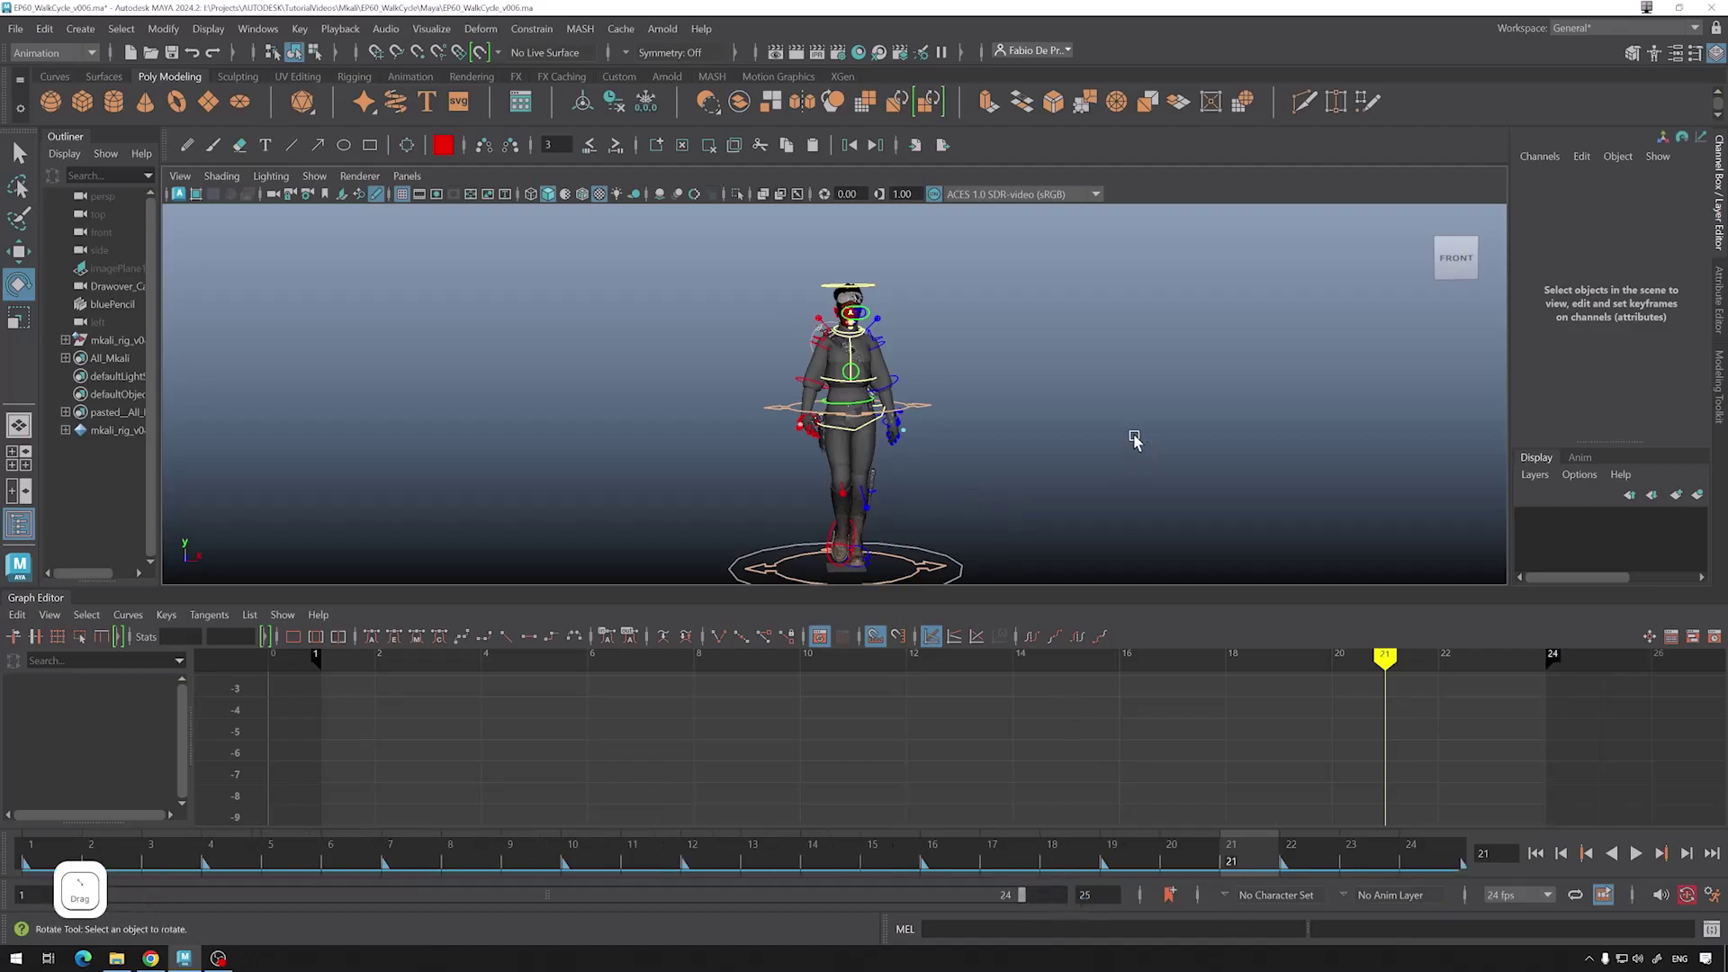
# Play the 24-frame loop from the front and side views to check that the walk repeats seamlessly
pyautogui.hotkey('alt', 'v')
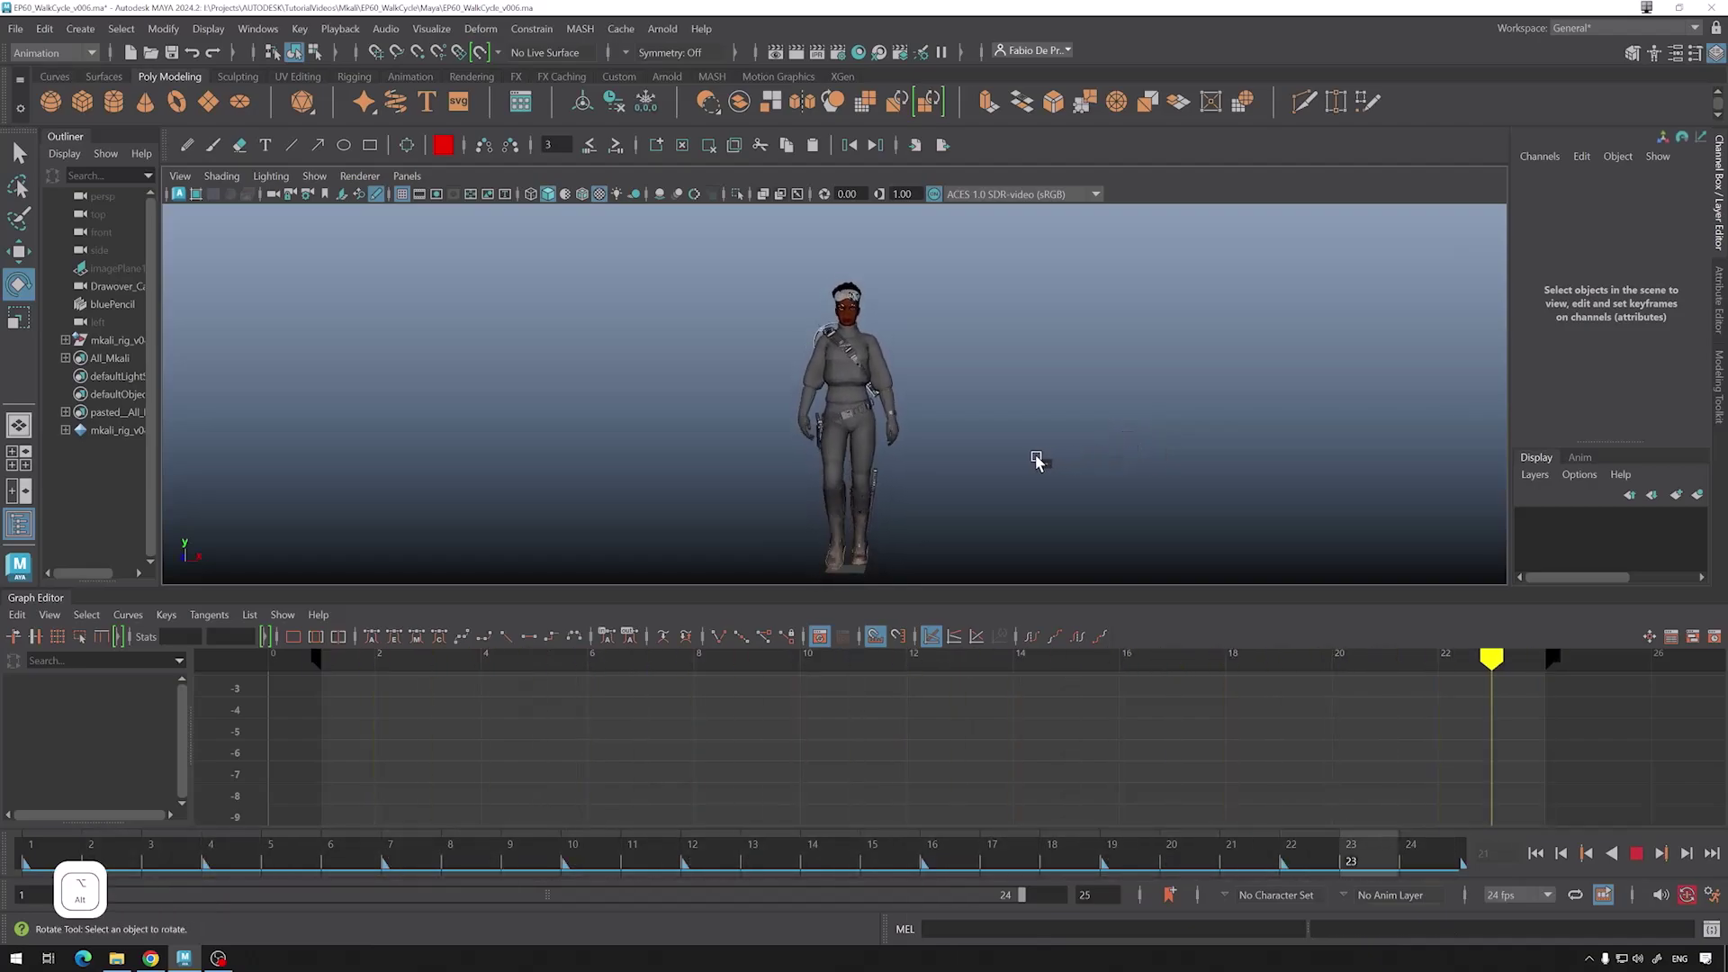
pyautogui.keyDown('alt'); pyautogui.moveTo(1026, 459); pyautogui.dragTo(1107, 470); pyautogui.keyUp('alt')
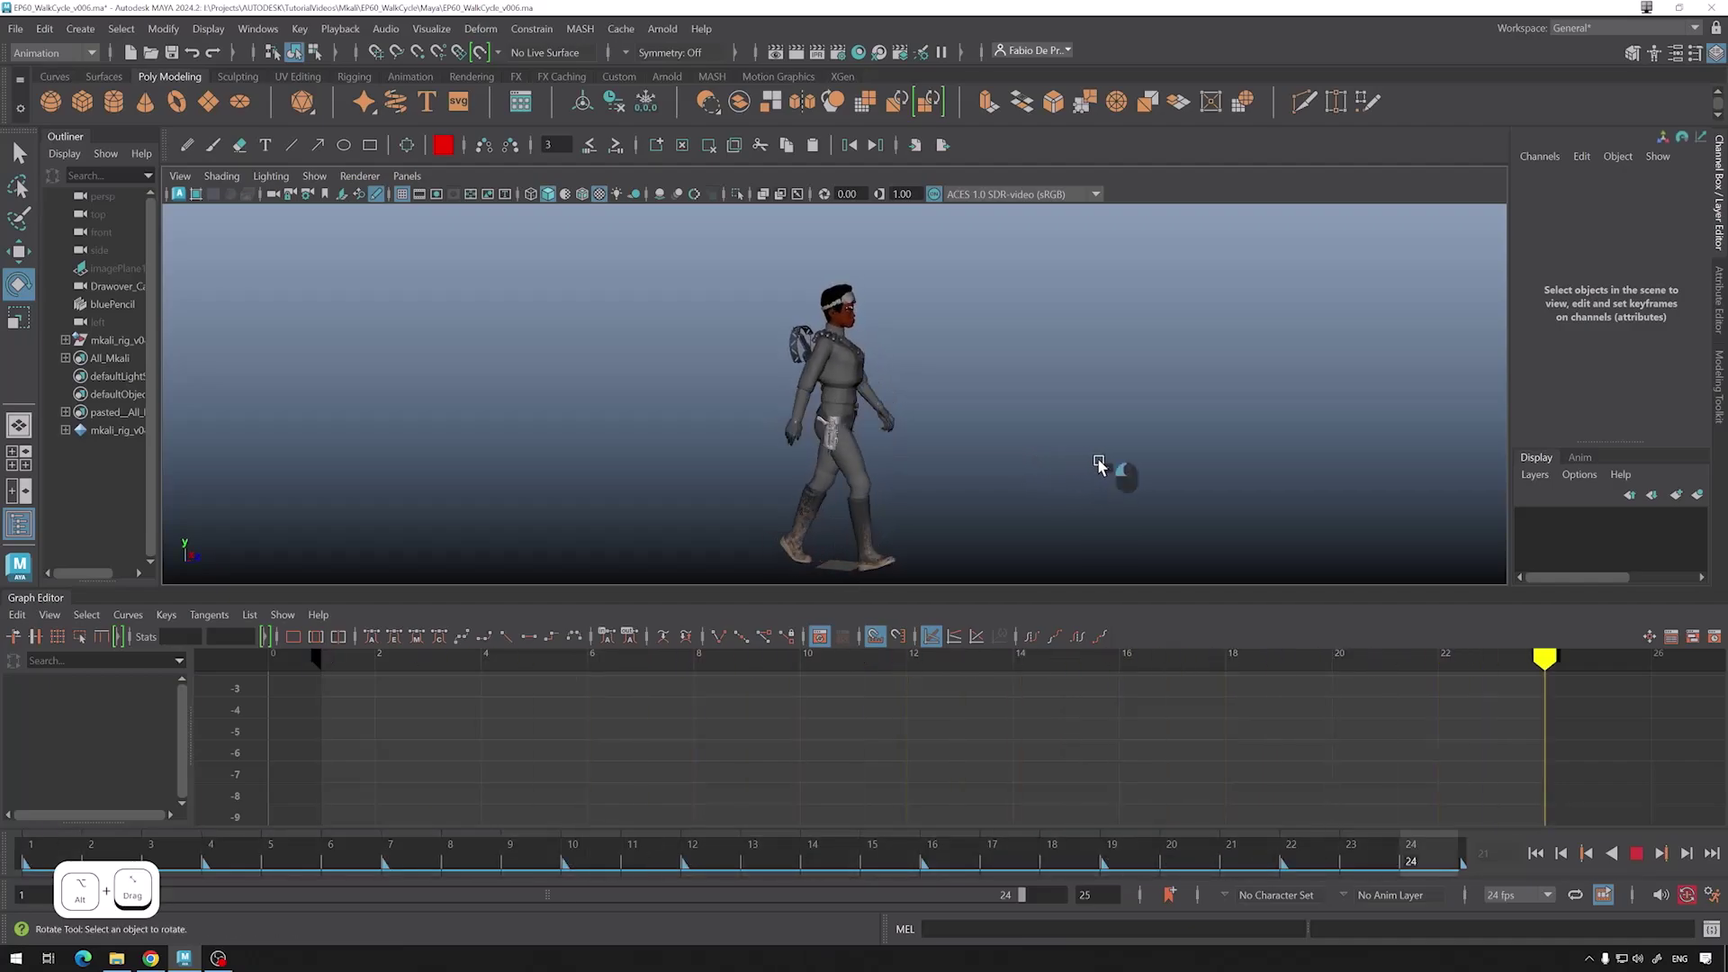
pyautogui.keyDown('alt'); pyautogui.moveTo(1104, 423); pyautogui.dragTo(1101, 411, button='middle'); pyautogui.keyUp('alt')
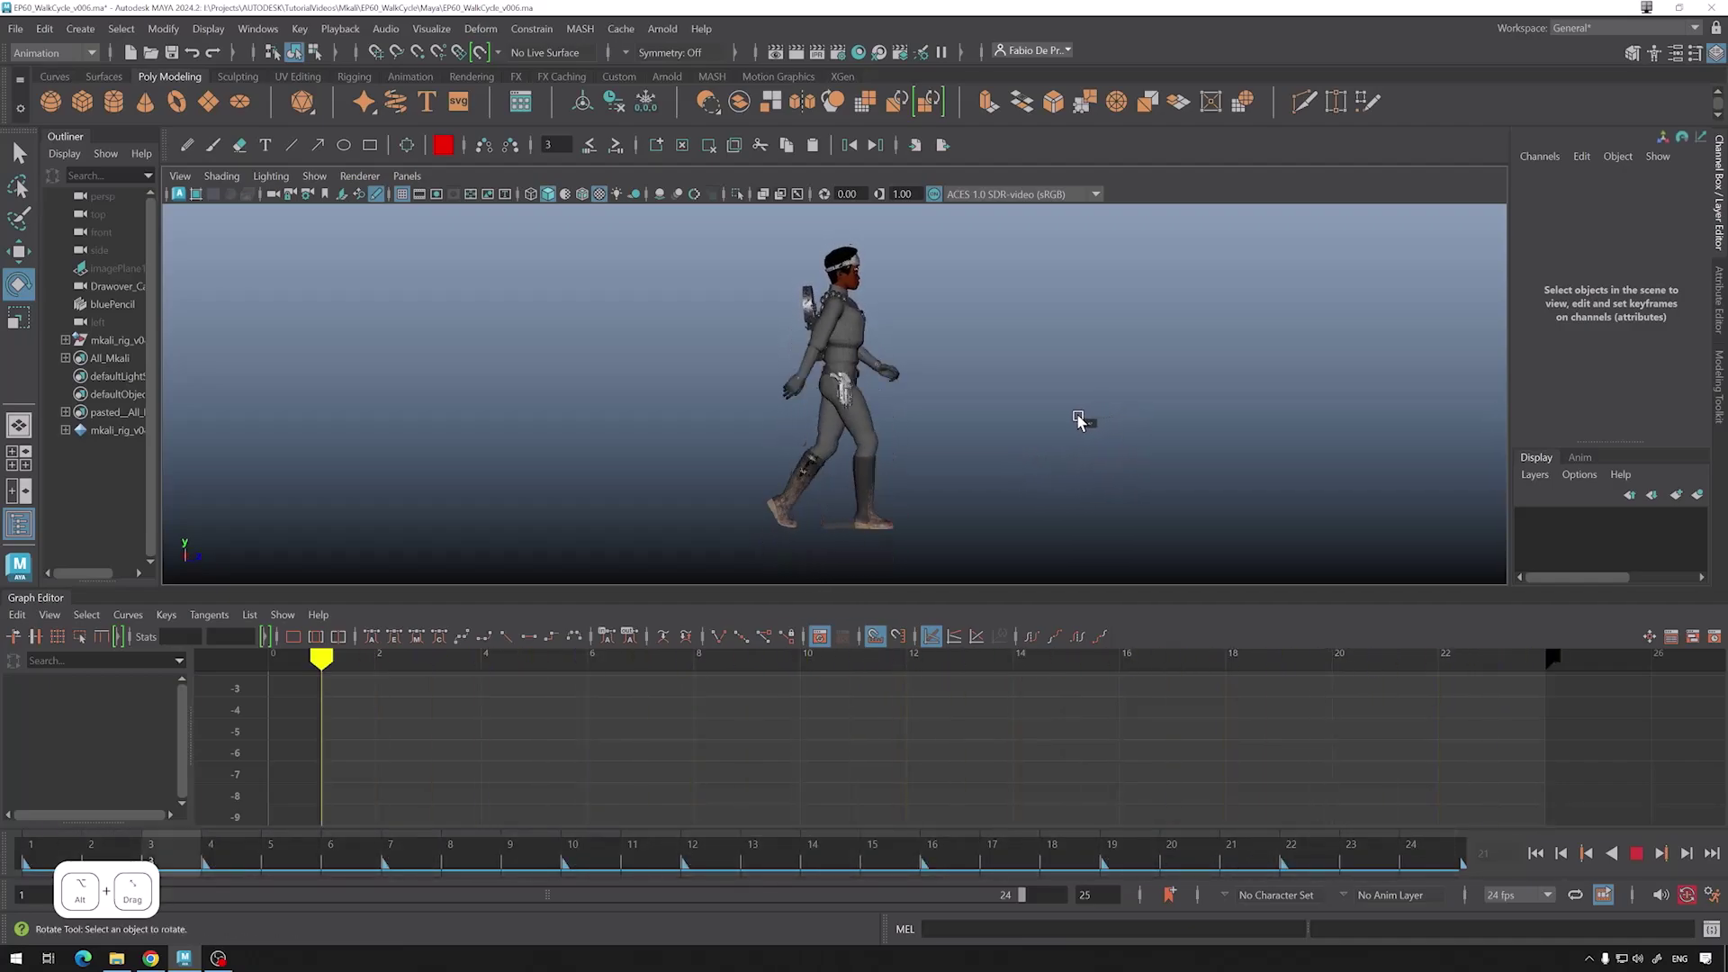
pyautogui.click(1637, 853)
pyautogui.click(1637, 853)
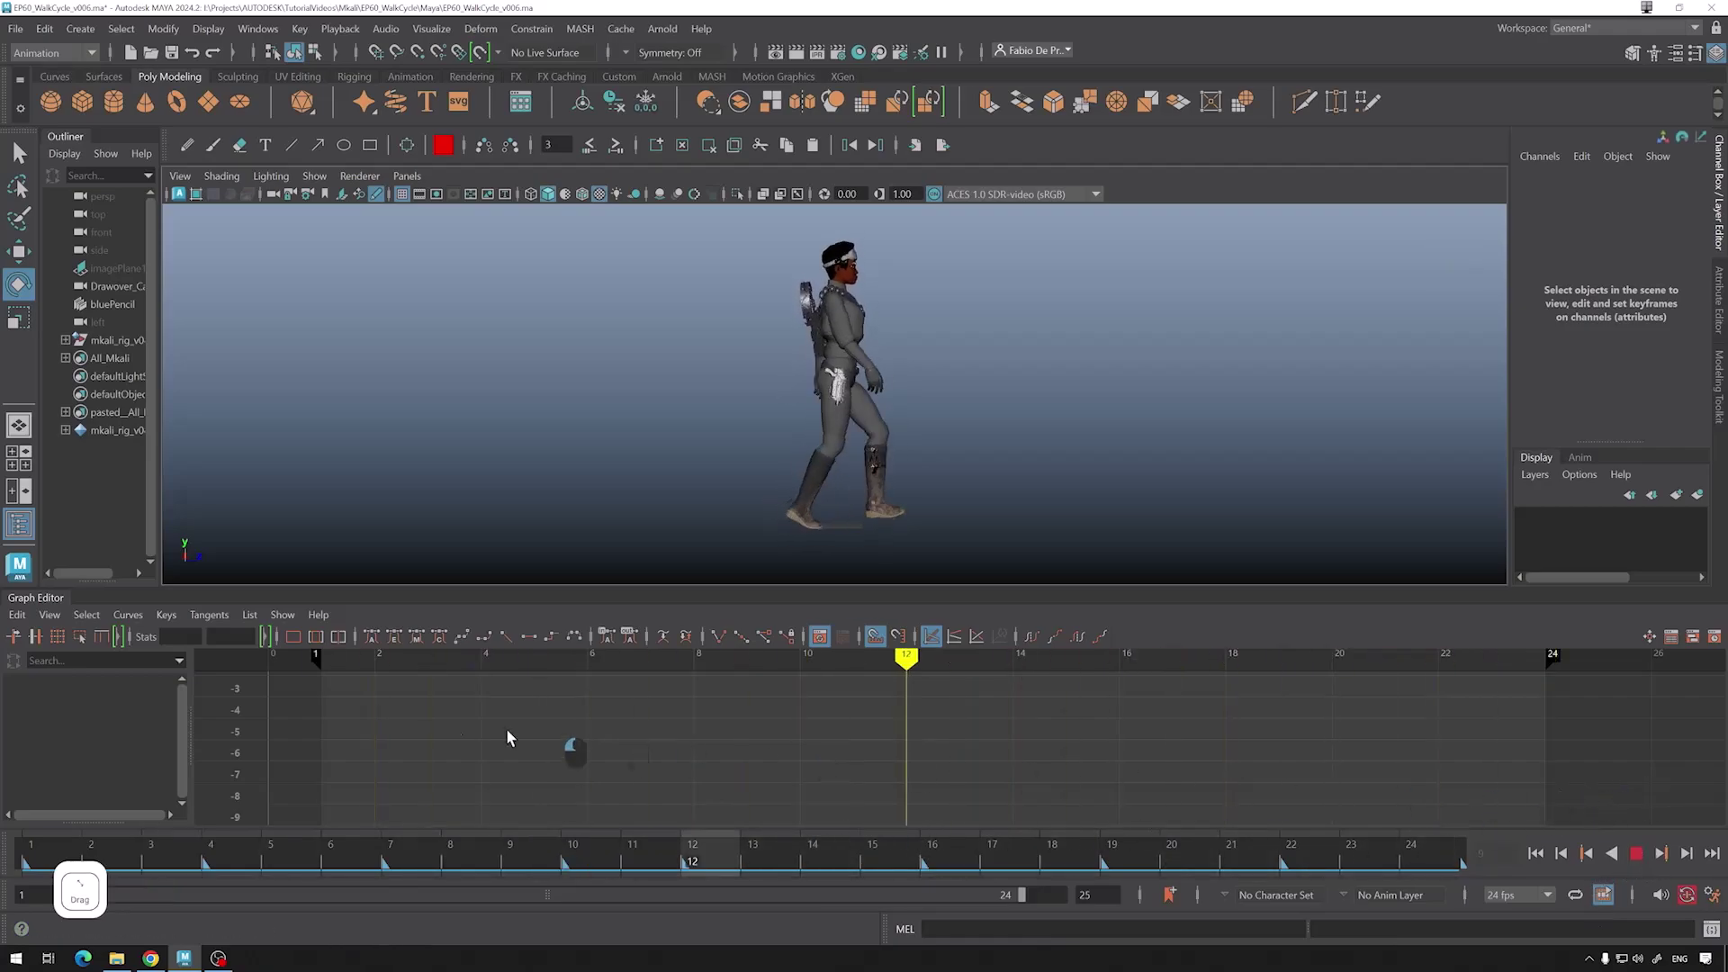
pyautogui.click(1637, 853)
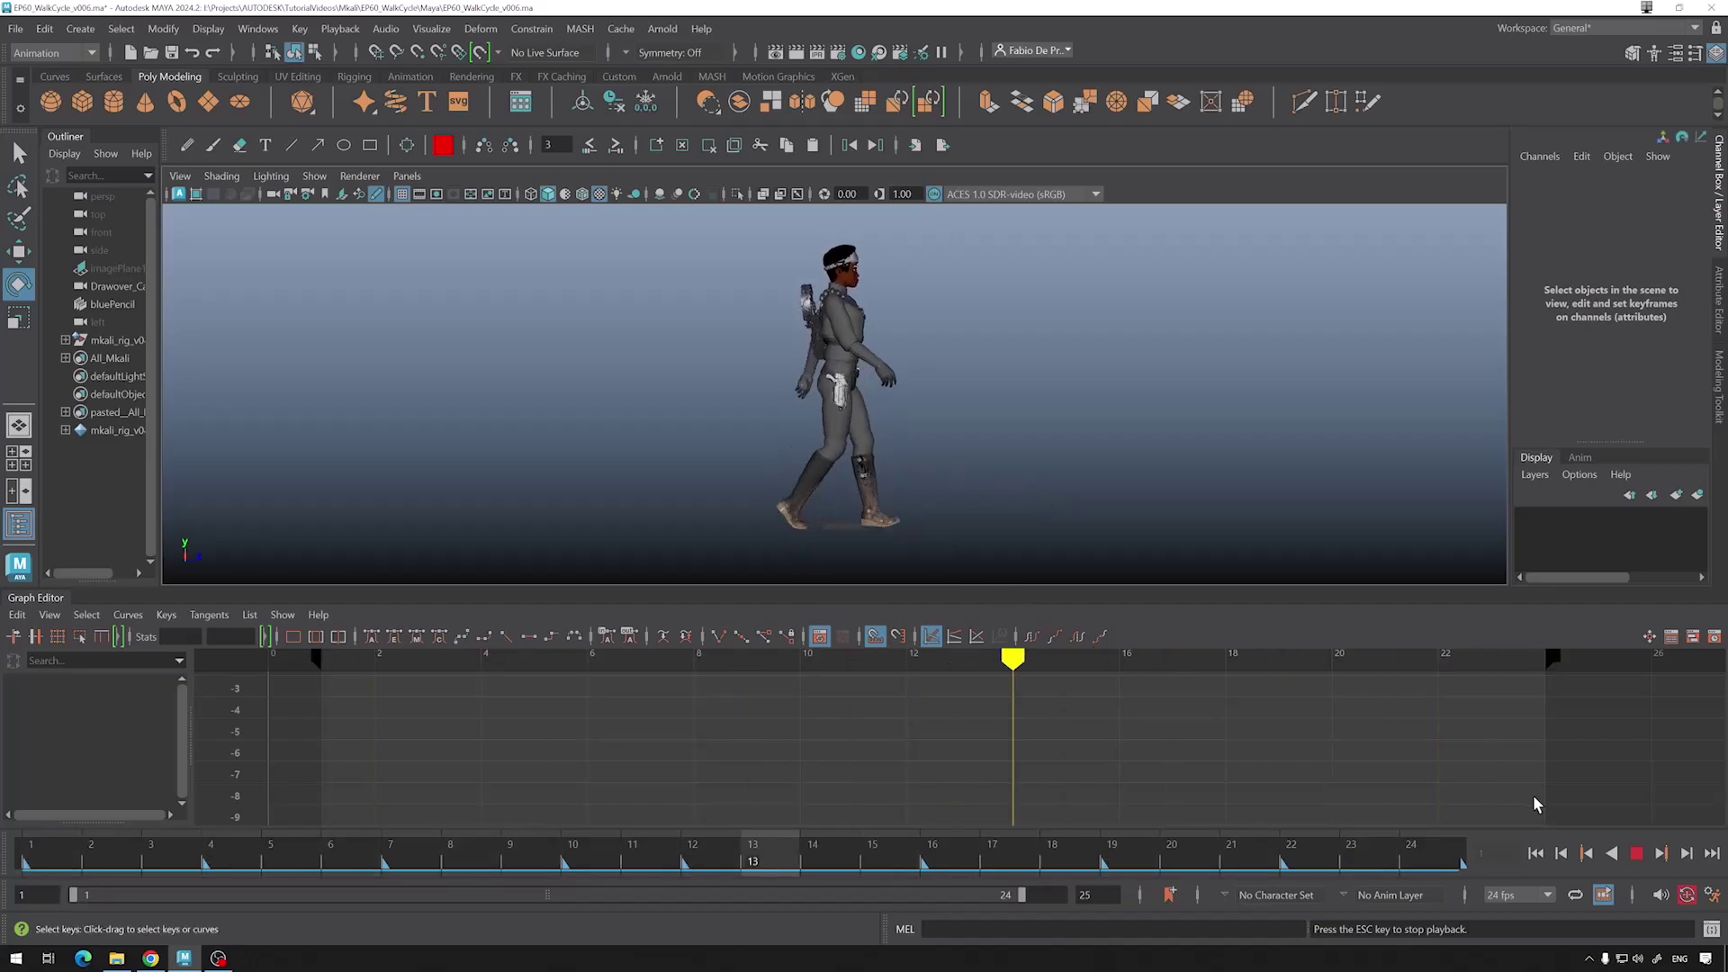
pyautogui.click(1636, 853)
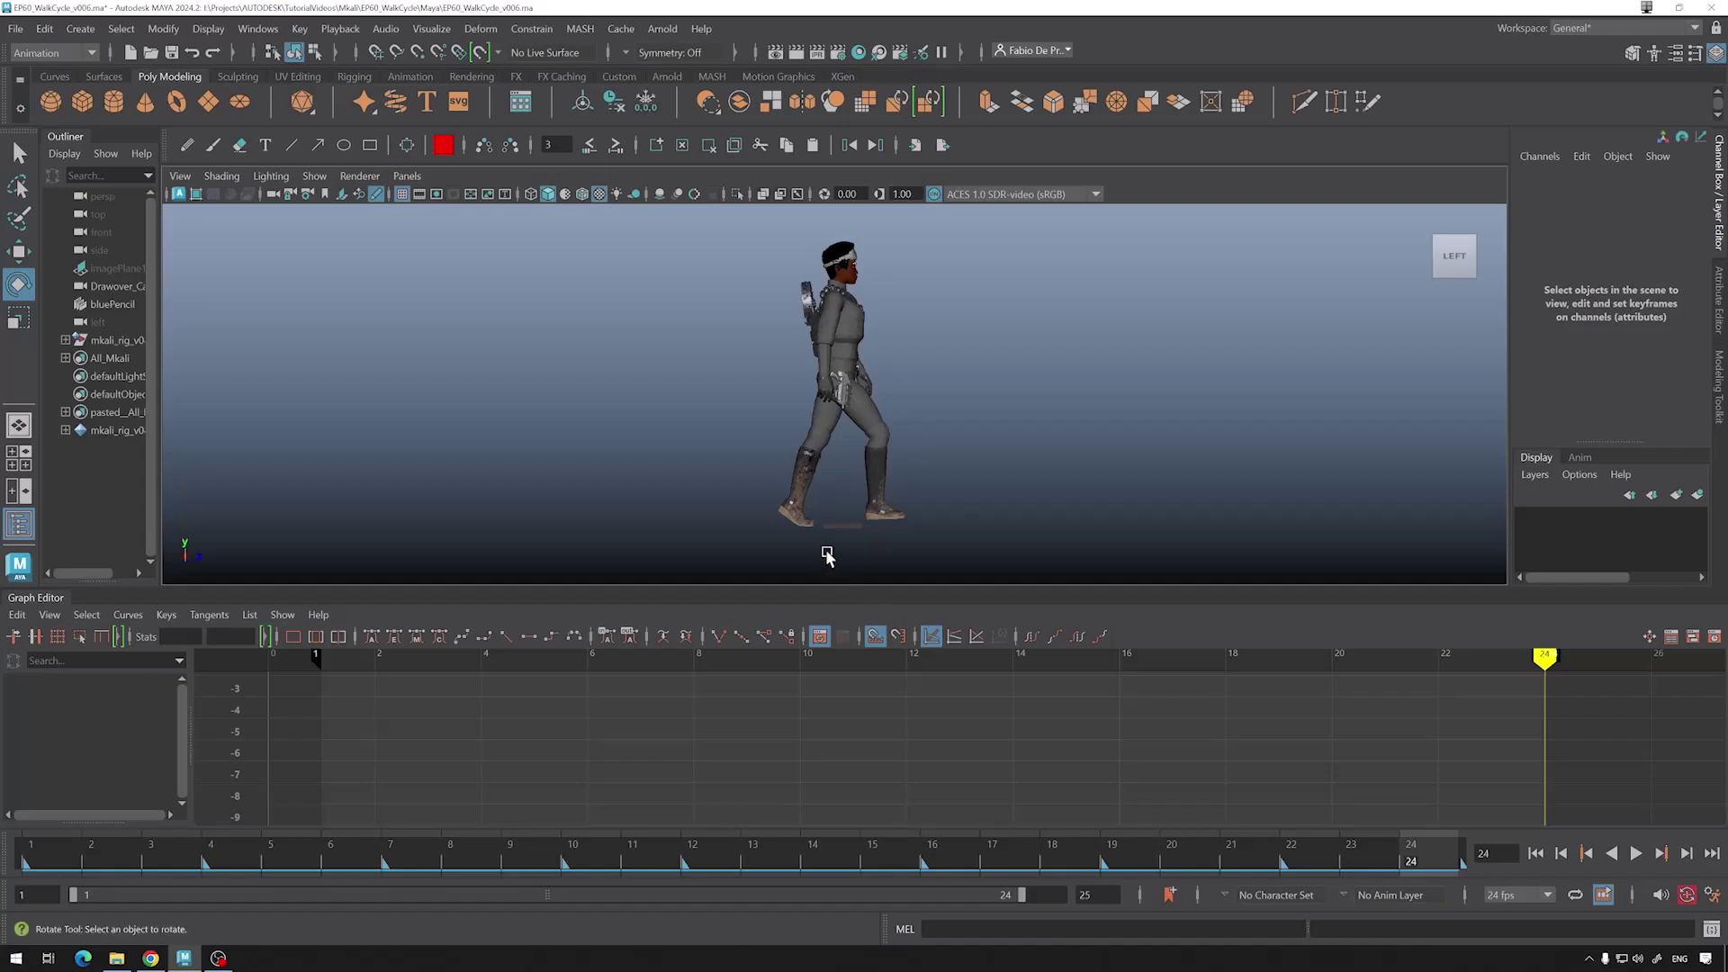
pyautogui.keyDown('alt'); pyautogui.moveTo(935, 518); pyautogui.dragTo(853, 516); pyautogui.keyUp('alt')
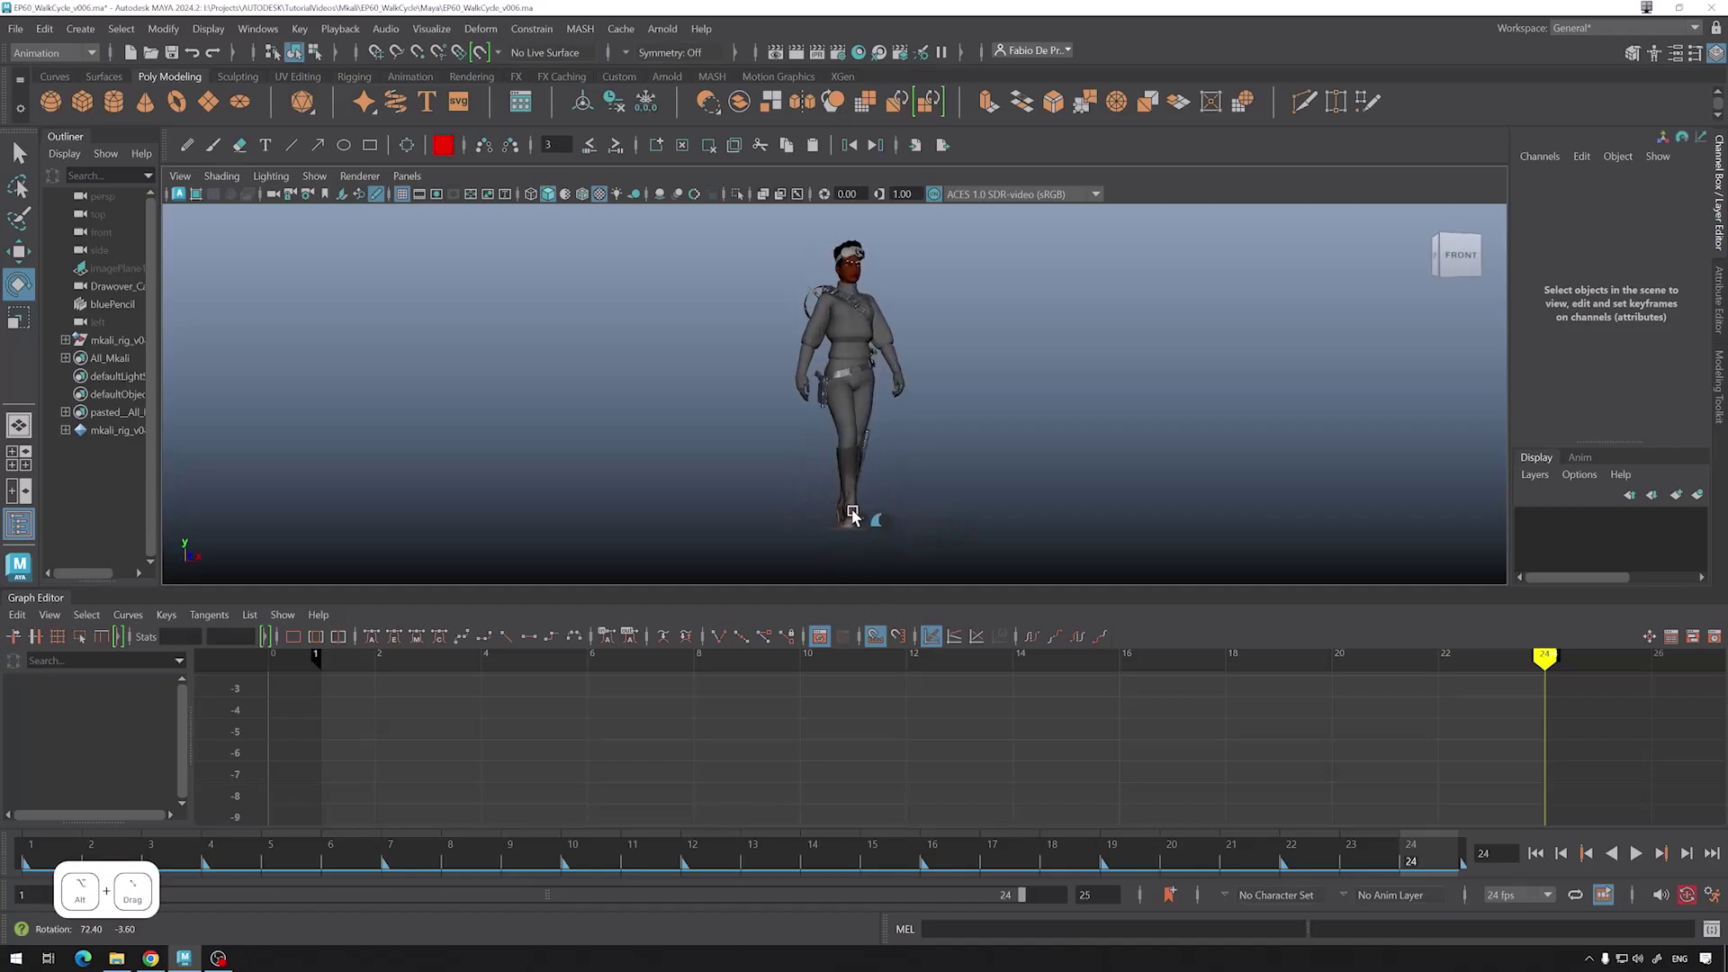
pyautogui.keyDown('alt'); pyautogui.moveTo(907, 483); pyautogui.dragTo(920, 497, button='middle'); pyautogui.keyUp('alt')
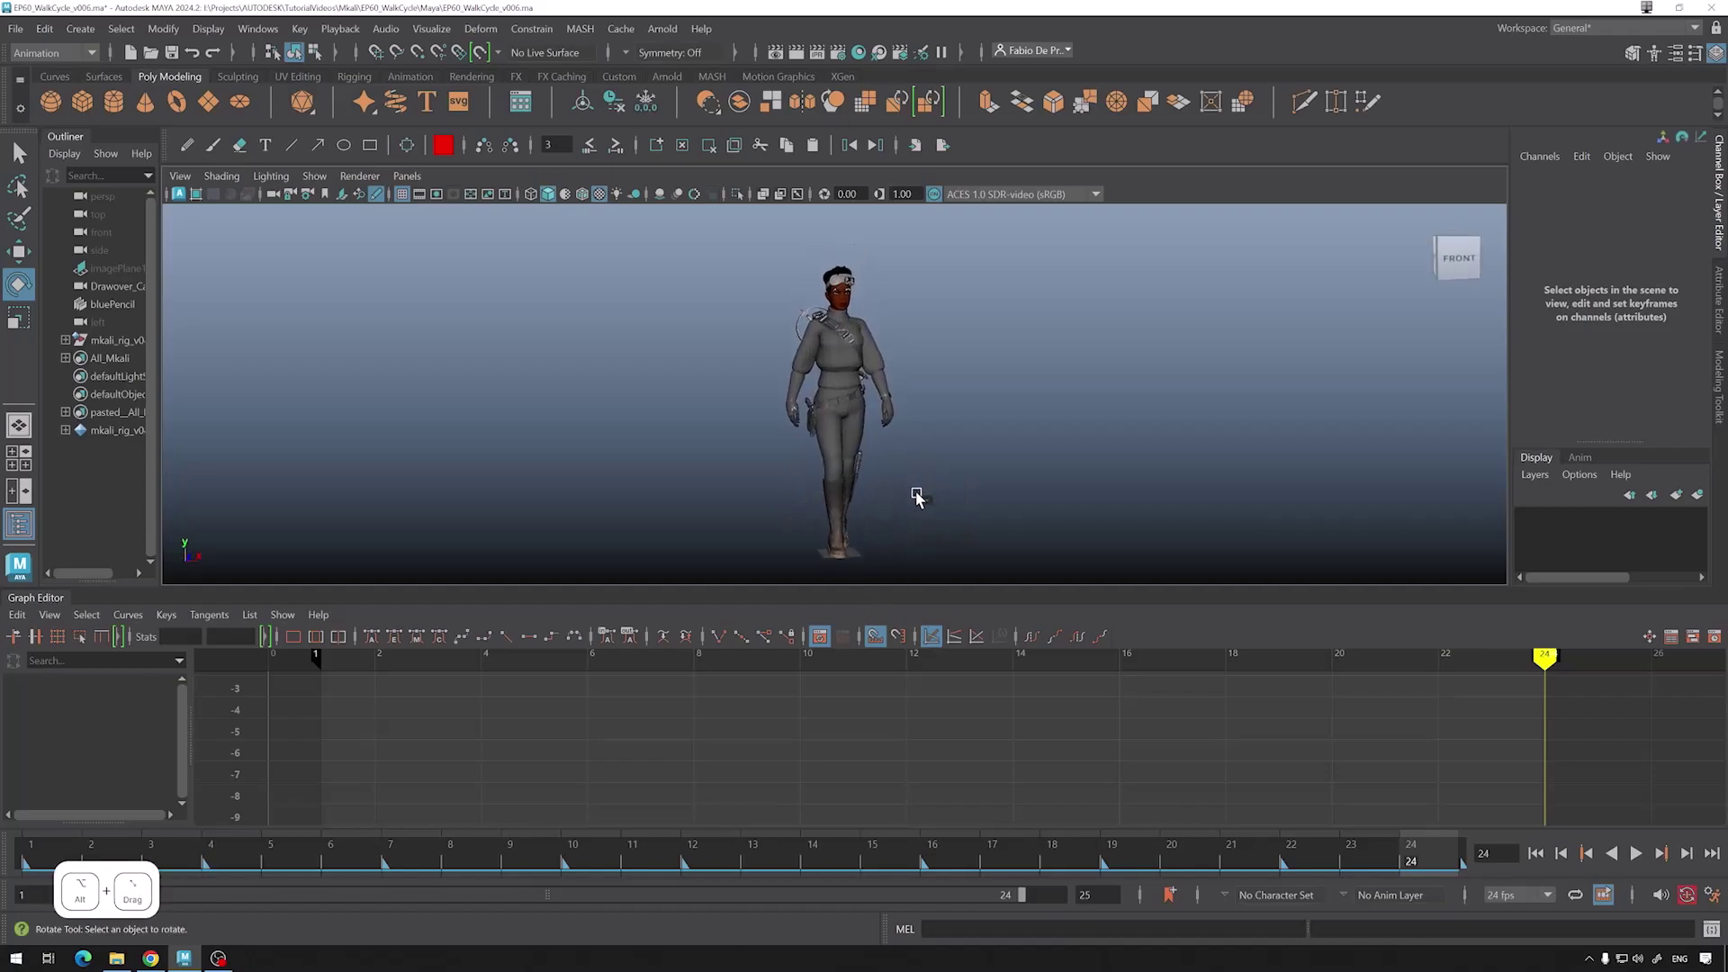
pyautogui.hotkey('alt', 'v')
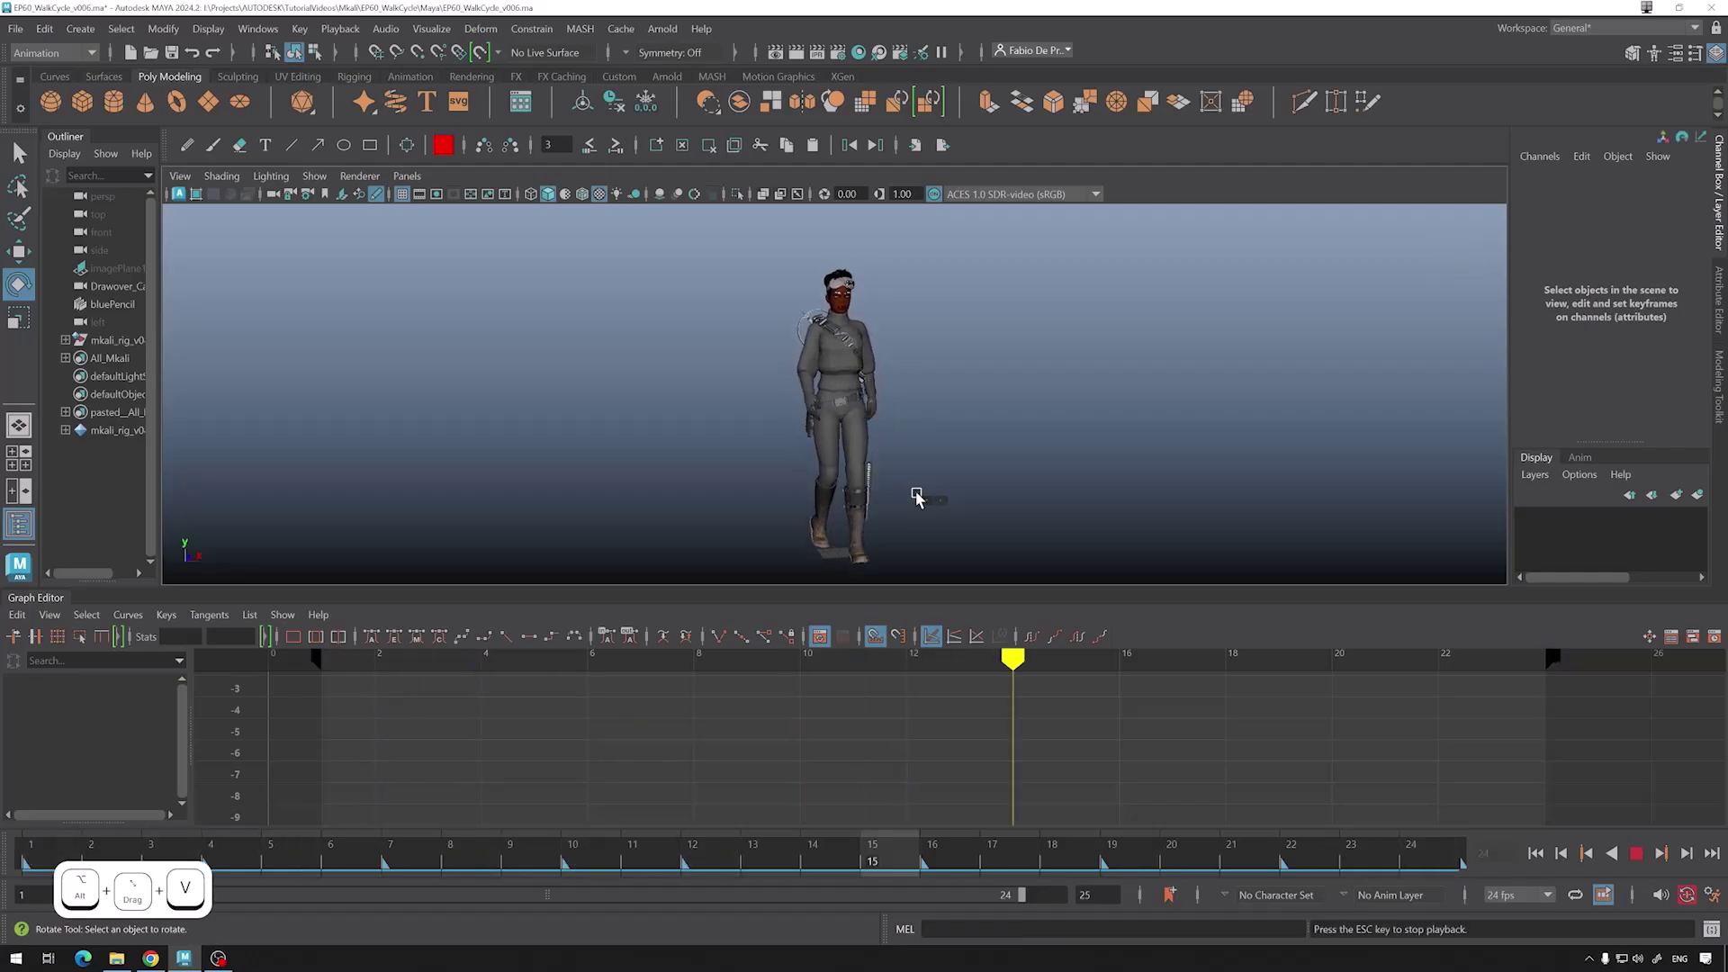
# Watch the looping walk from the side, stop playback and show the rig controls again
pyautogui.scroll(3, 866, 405)
pyautogui.keyDown('alt'); pyautogui.moveTo(859, 393); pyautogui.dragTo(968, 395); pyautogui.keyUp('alt')
pyautogui.keyDown('alt'); pyautogui.moveTo(896, 344); pyautogui.dragTo(939, 360); pyautogui.keyUp('alt')
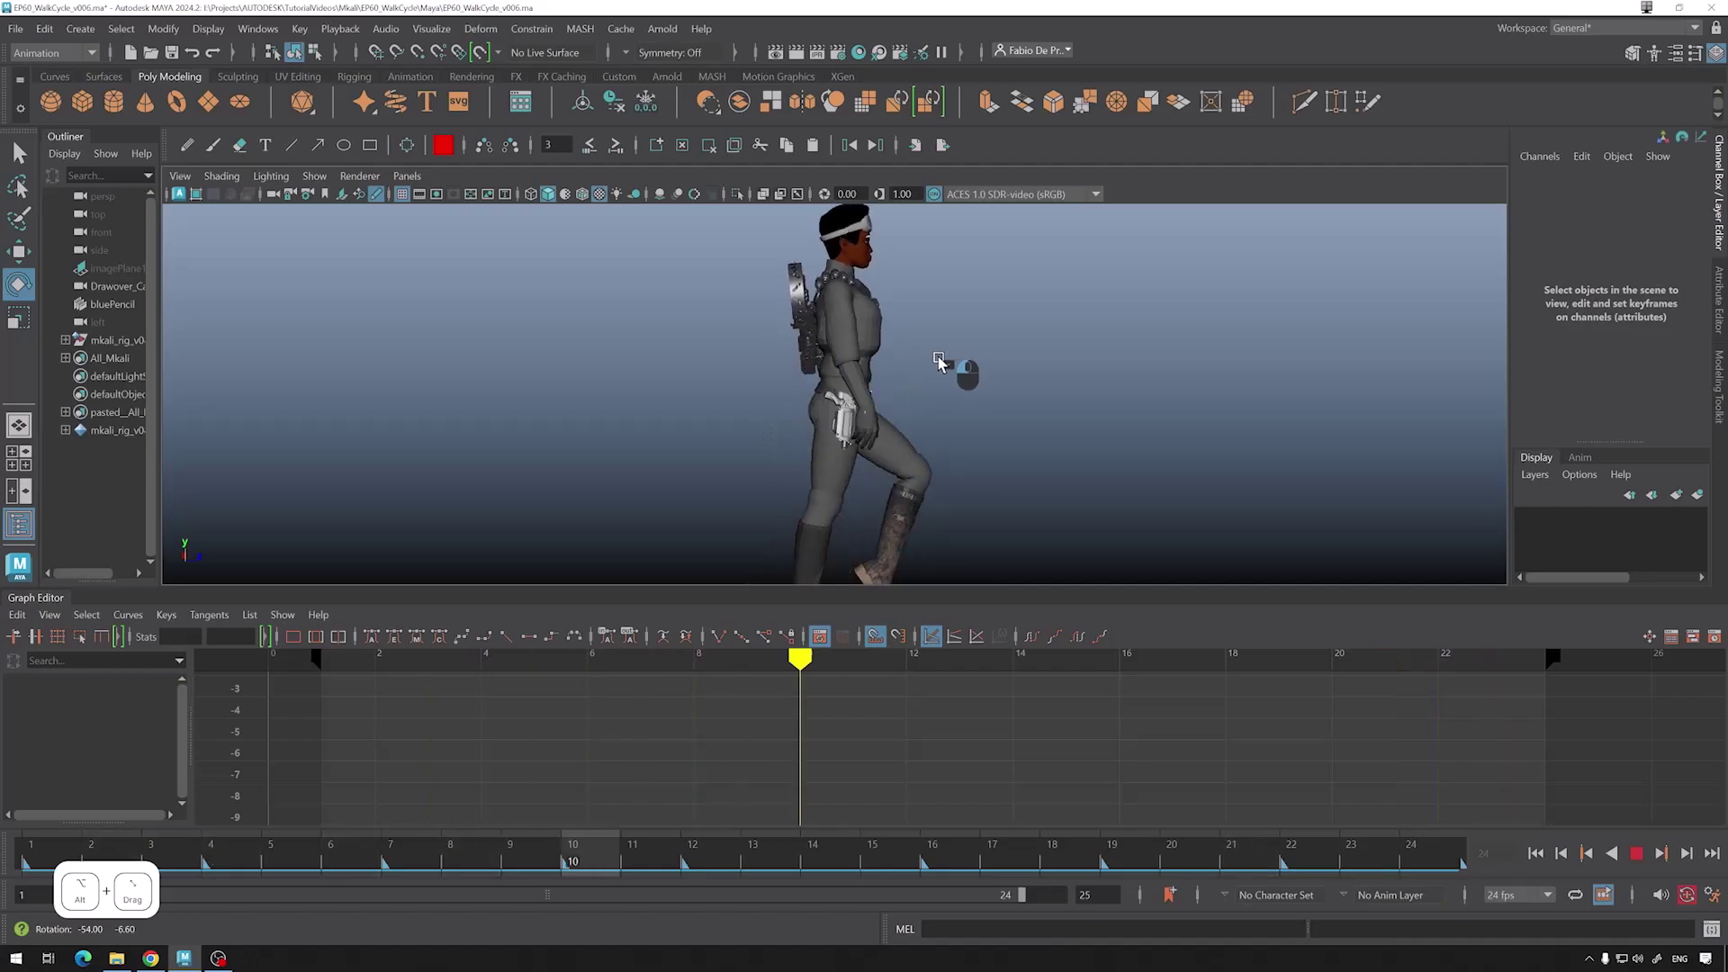
pyautogui.click(1639, 853)
pyautogui.keyDown('alt'); pyautogui.moveTo(993, 464); pyautogui.dragTo(997, 478); pyautogui.keyUp('alt')
pyautogui.press('End')
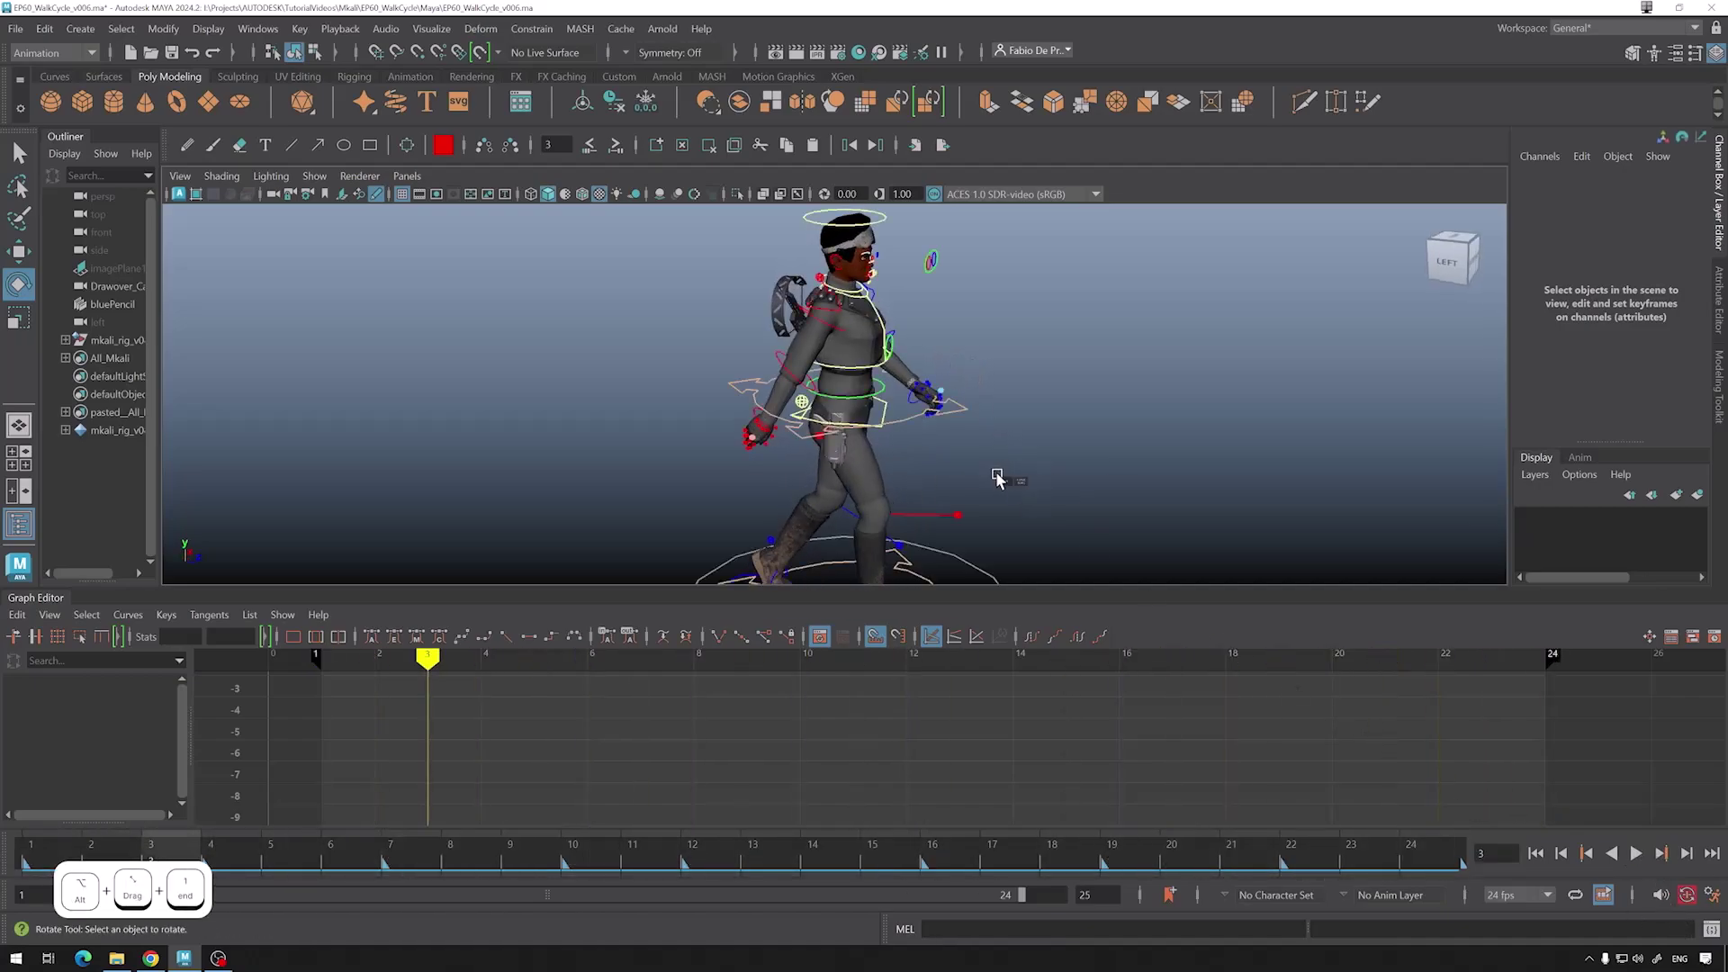
# Select the top chest control and show only its Rotate Y curve with the torso framed from the front
pyautogui.click(885, 326)
pyautogui.keyDown('alt'); pyautogui.moveTo(983, 374); pyautogui.dragTo(936, 383); pyautogui.keyUp('alt')
pyautogui.scroll(2, 995, 383)
pyautogui.keyDown('alt'); pyautogui.moveTo(1001, 387); pyautogui.dragTo(1016, 456, button='middle'); pyautogui.keyUp('alt')
pyautogui.click(70, 772)
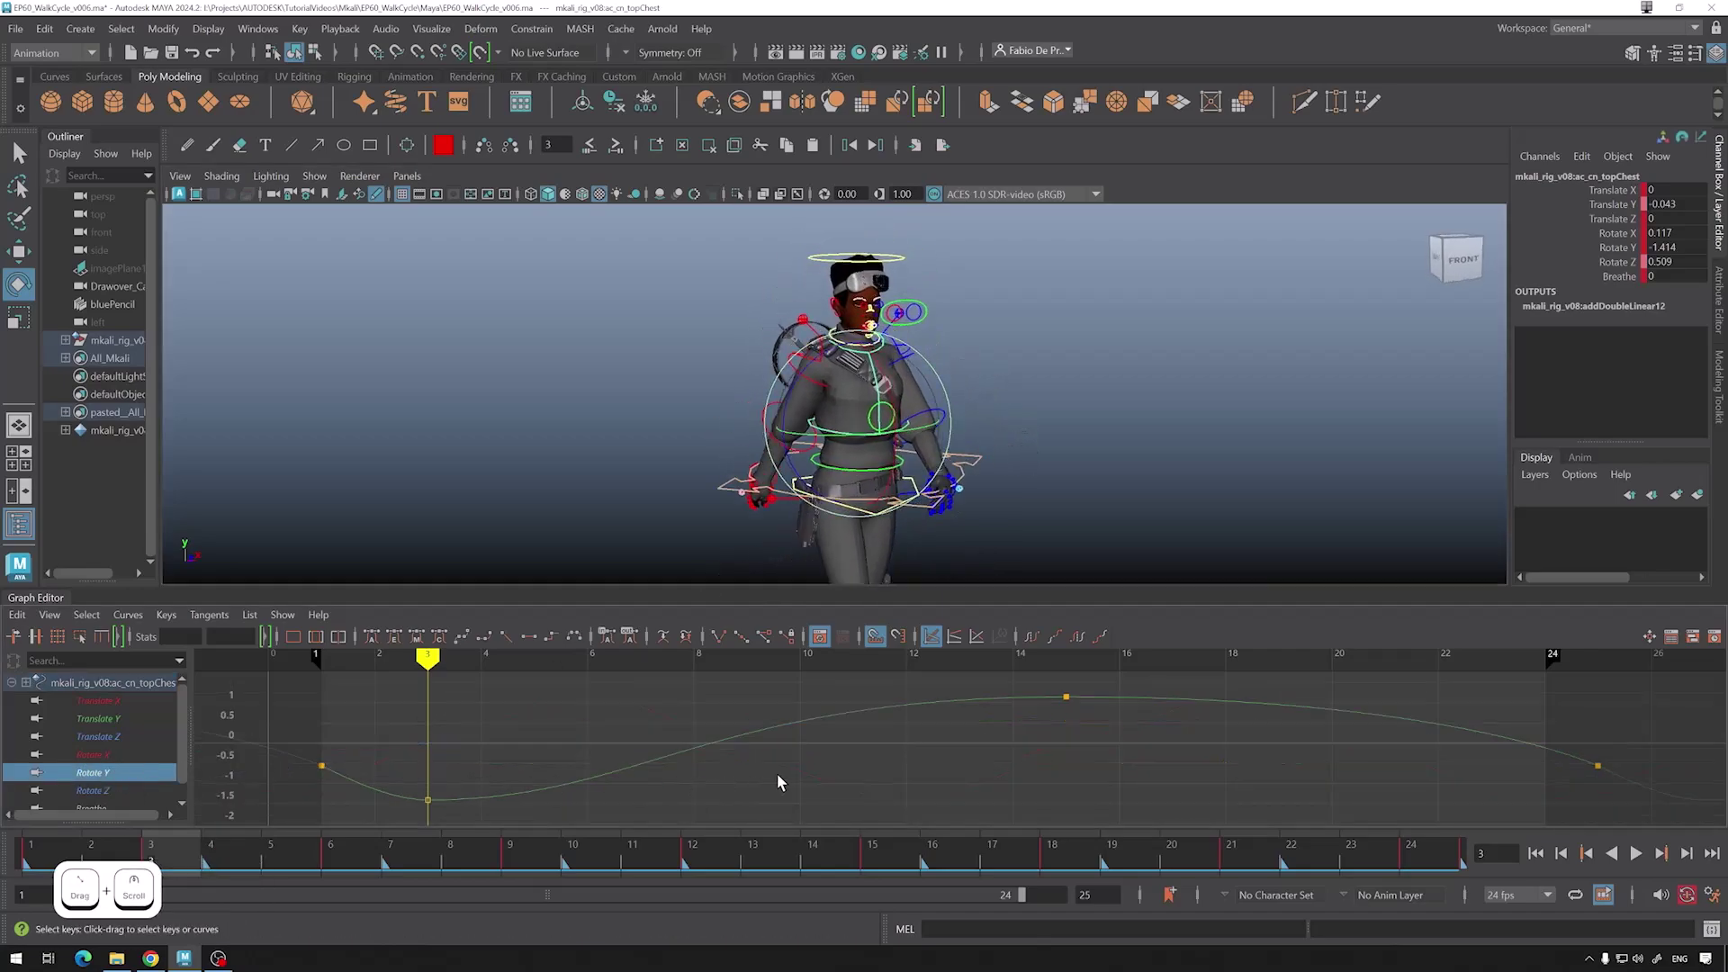
pyautogui.scroll(3, 1042, 471)
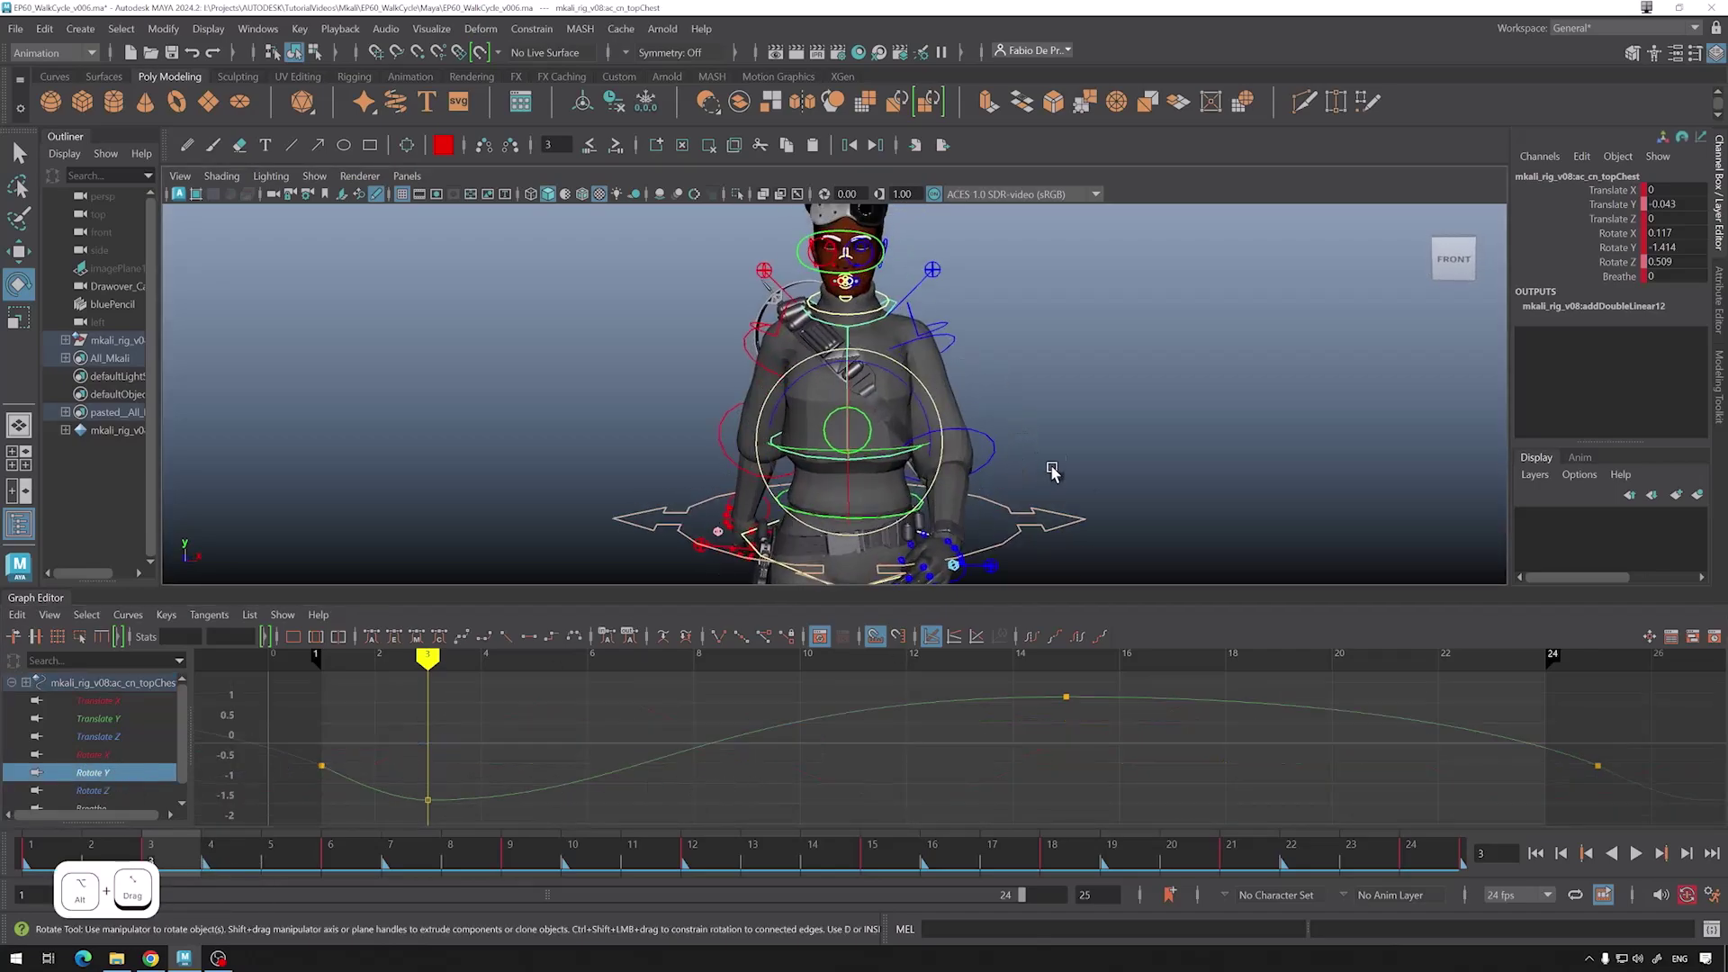
pyautogui.scroll(-3, 693, 781)
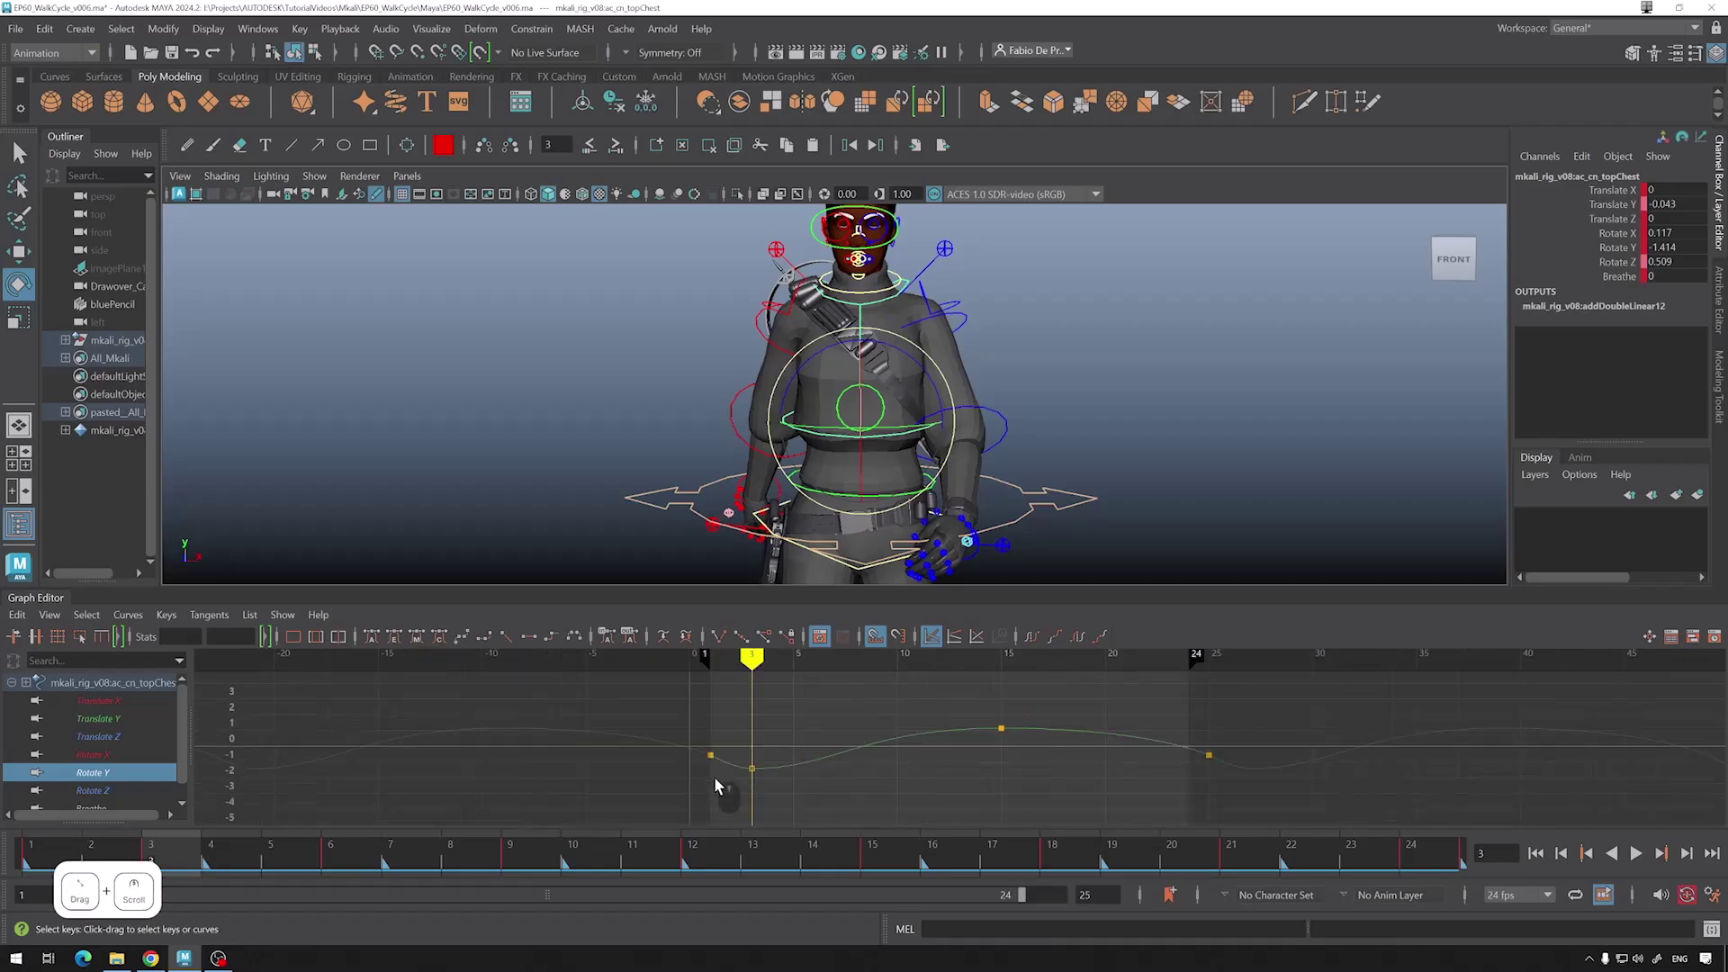
# Scrub between the chest's Rotate Y extremes and examine the torso twist from the front and side views
pyautogui.click(1001, 657)
pyautogui.moveTo(753, 656); pyautogui.dragTo(772, 656)
pyautogui.scroll(-3, 841, 432)
pyautogui.moveTo(828, 297)
pyautogui.keyDown('alt'); pyautogui.mouseDown()
pyautogui.moveTo(976, 282)
pyautogui.moveTo(819, 297)
pyautogui.mouseUp(); pyautogui.keyUp('alt')
pyautogui.keyDown('alt'); pyautogui.moveTo(819, 487); pyautogui.dragTo(810, 420, button='middle'); pyautogui.keyUp('alt')
pyautogui.moveTo(772, 656)
pyautogui.mouseDown()
pyautogui.moveTo(753, 656)
pyautogui.moveTo(793, 656)
pyautogui.mouseUp()
pyautogui.moveTo(997, 664); pyautogui.dragTo(751, 698)
pyautogui.keyDown('alt'); pyautogui.moveTo(758, 531); pyautogui.dragTo(875, 536); pyautogui.keyUp('alt')
pyautogui.keyDown('alt'); pyautogui.moveTo(875, 537); pyautogui.dragTo(846, 470, button='middle'); pyautogui.keyUp('alt')
pyautogui.keyDown('alt'); pyautogui.moveTo(837, 477); pyautogui.dragTo(911, 484); pyautogui.keyUp('alt')
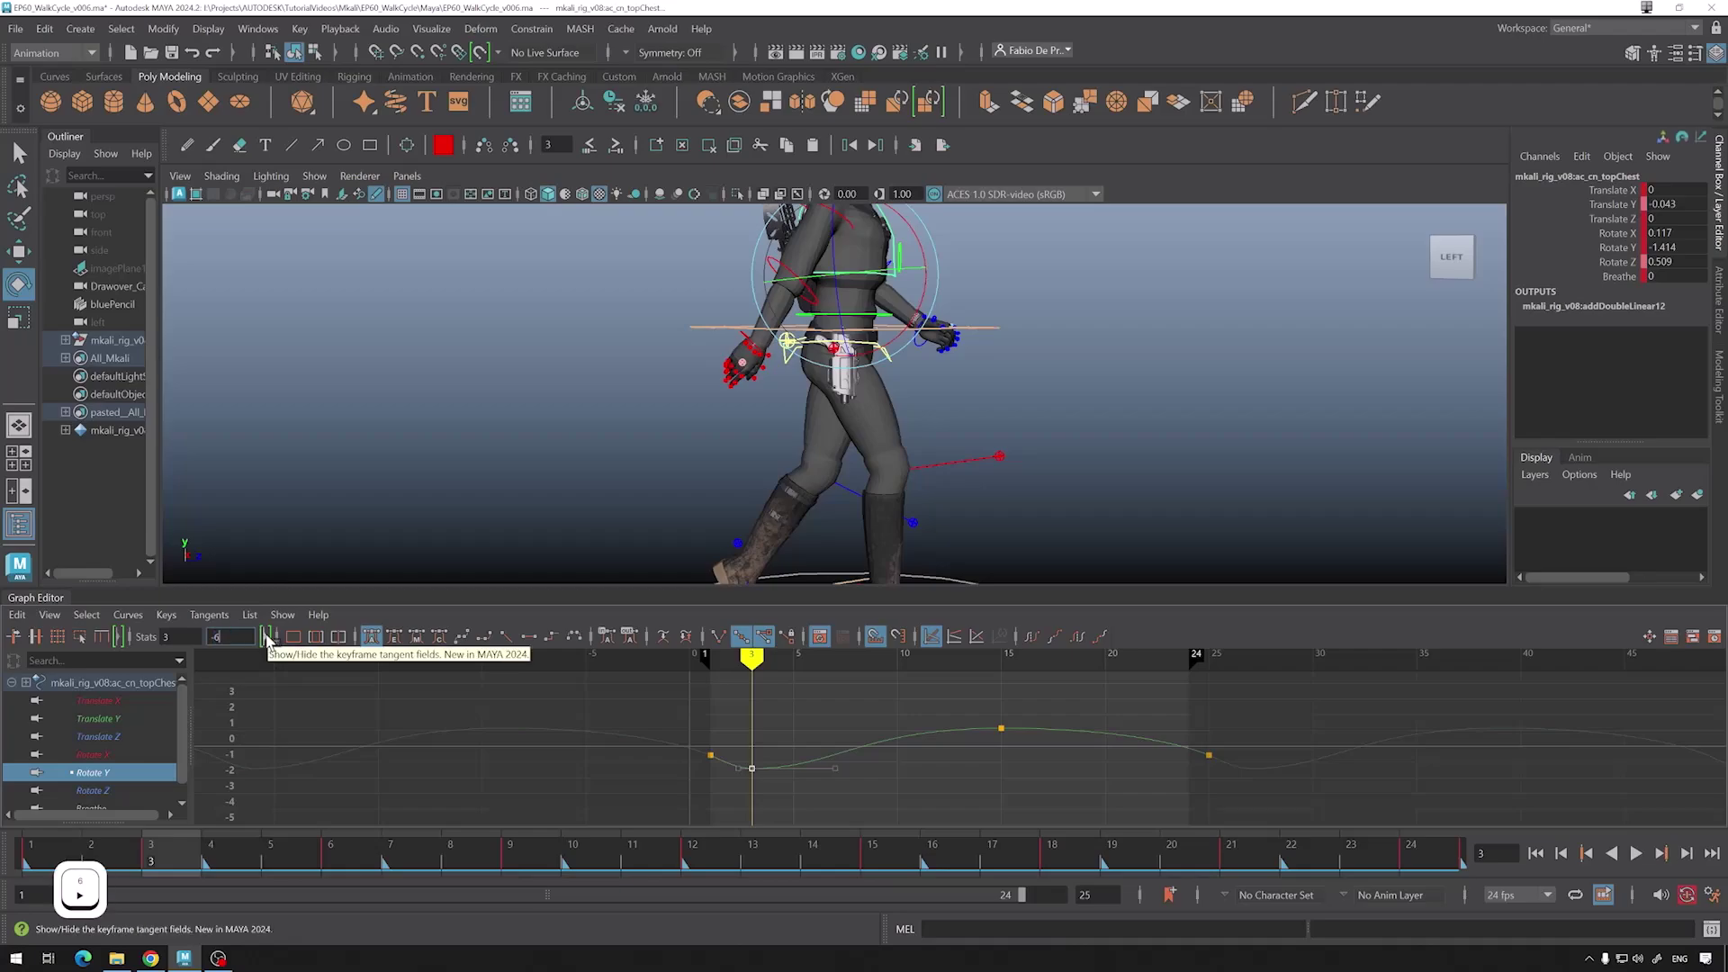
# Set the top chest's Rotate Y to -5 at frame 3 and 5 at frame 15
pyautogui.press('Return')
pyautogui.click(961, 706)
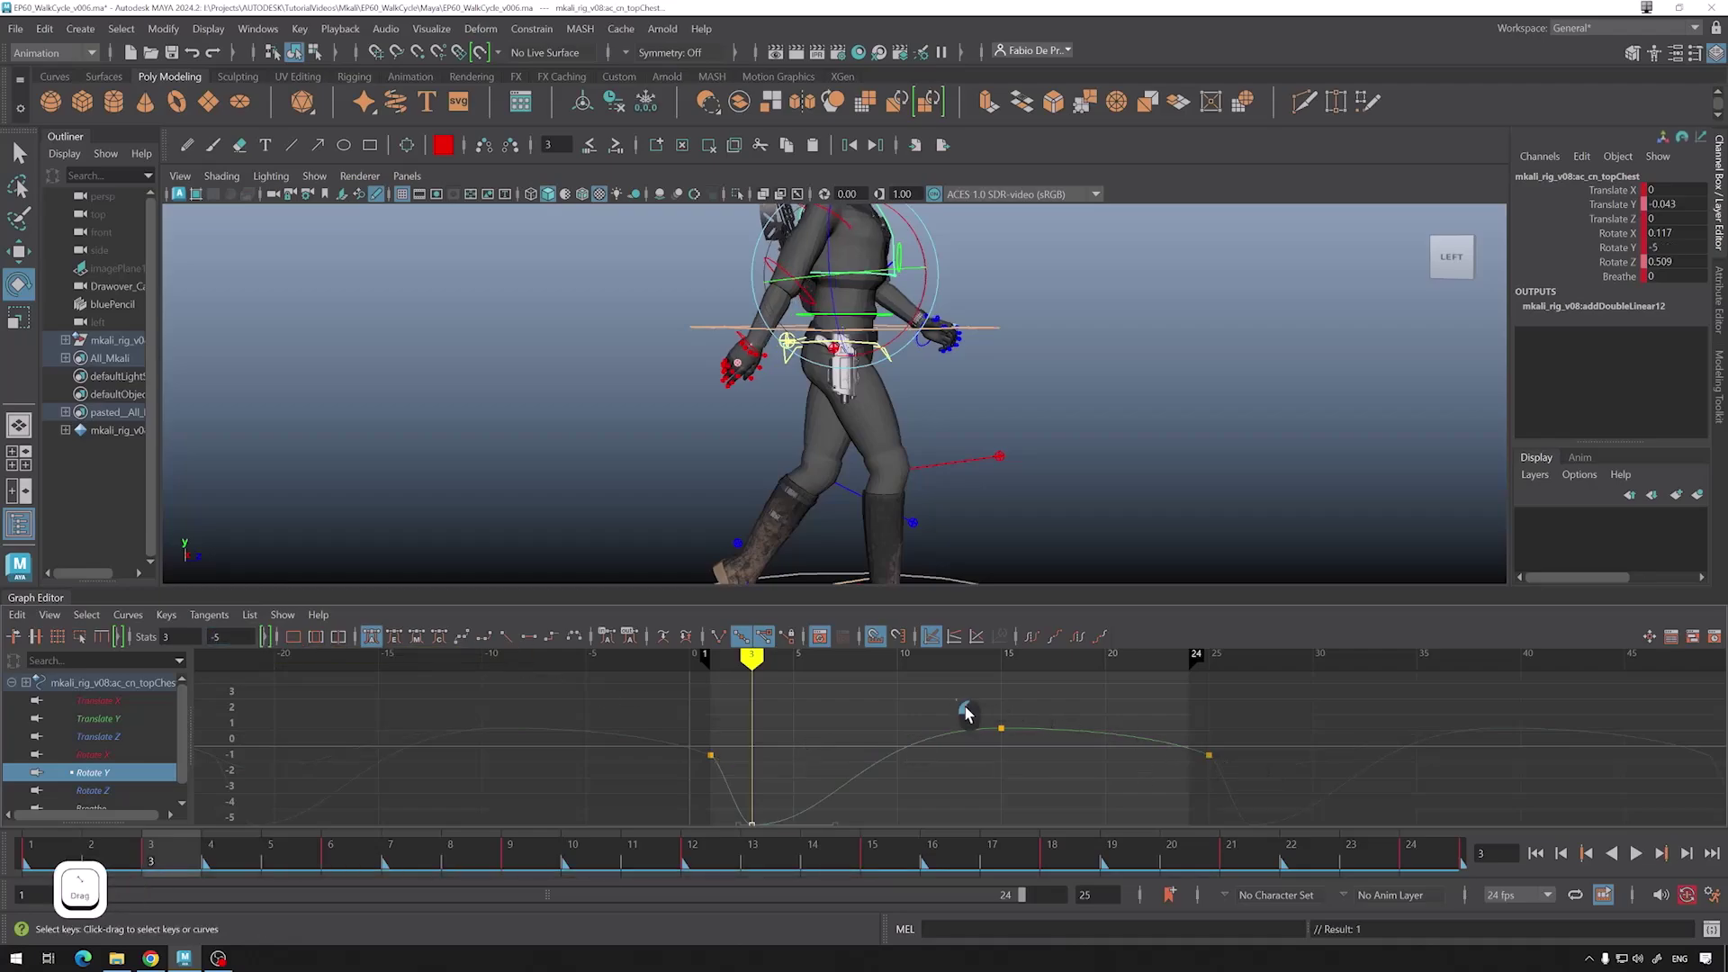
pyautogui.press('Return')
# Make the chest Rotate Y curve's tangents non-weighted and slope its frame 1 and frame 25 tangents for a smooth loop
pyautogui.scroll(-4, 938, 771)
pyautogui.keyDown('alt'); pyautogui.moveTo(963, 768); pyautogui.dragTo(909, 752, button='middle'); pyautogui.keyUp('alt')
pyautogui.scroll(2, 921, 745)
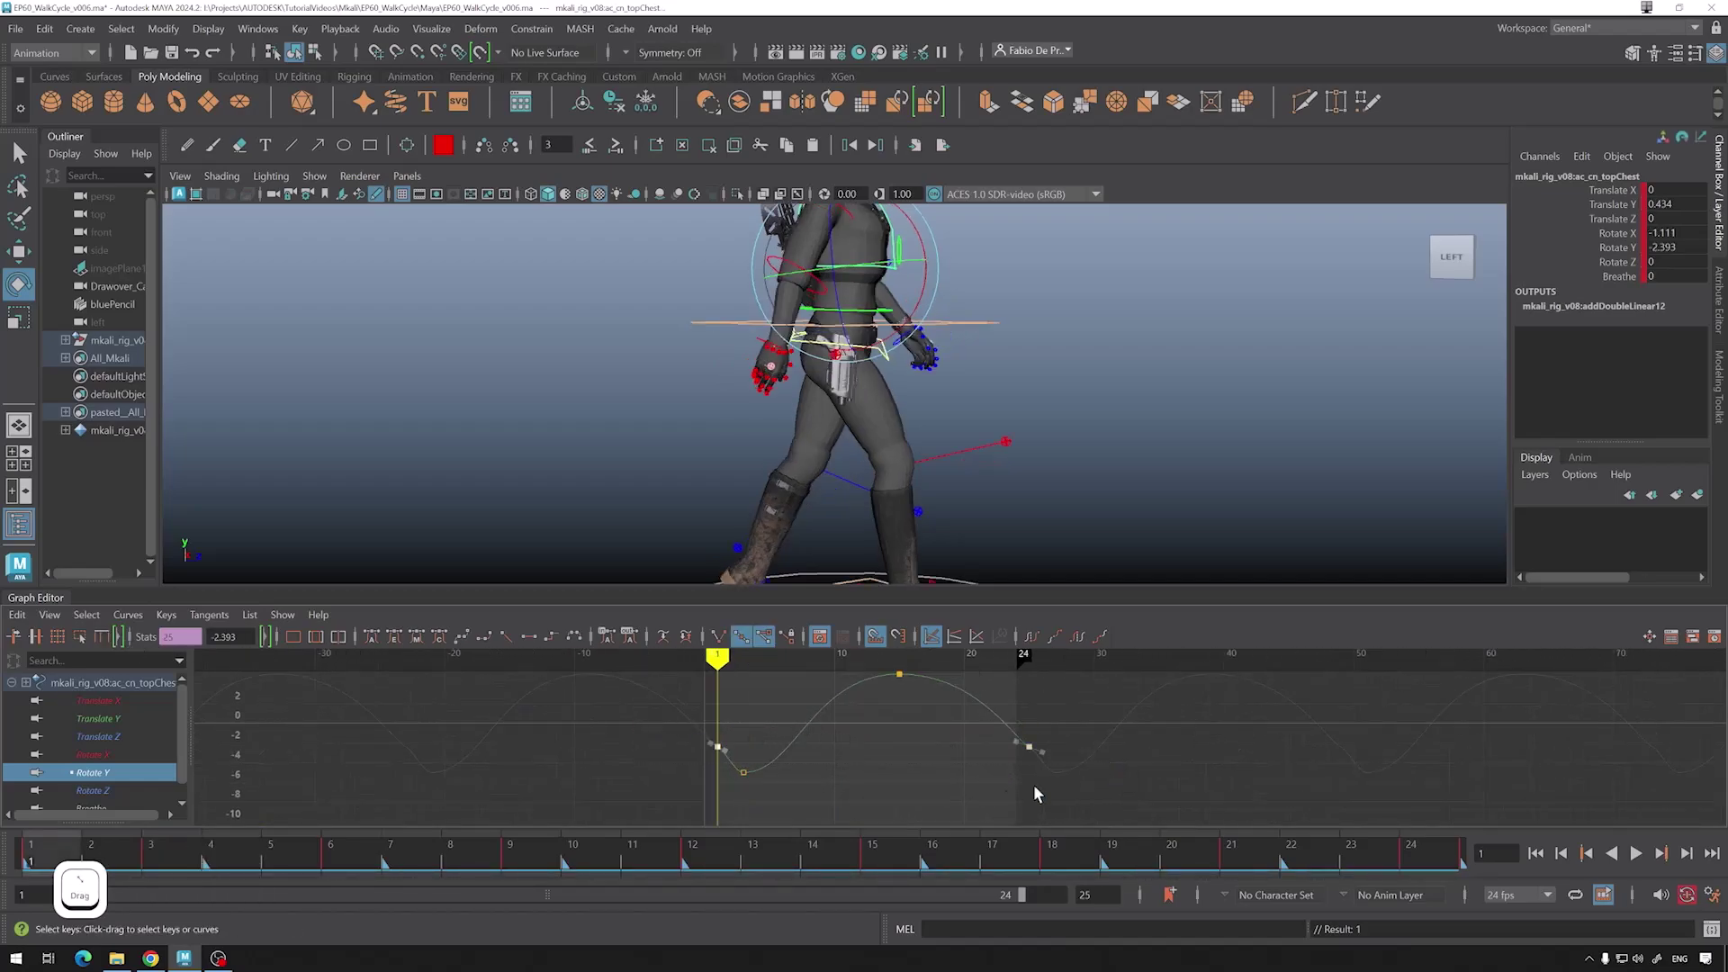
pyautogui.rightClick(752, 761)
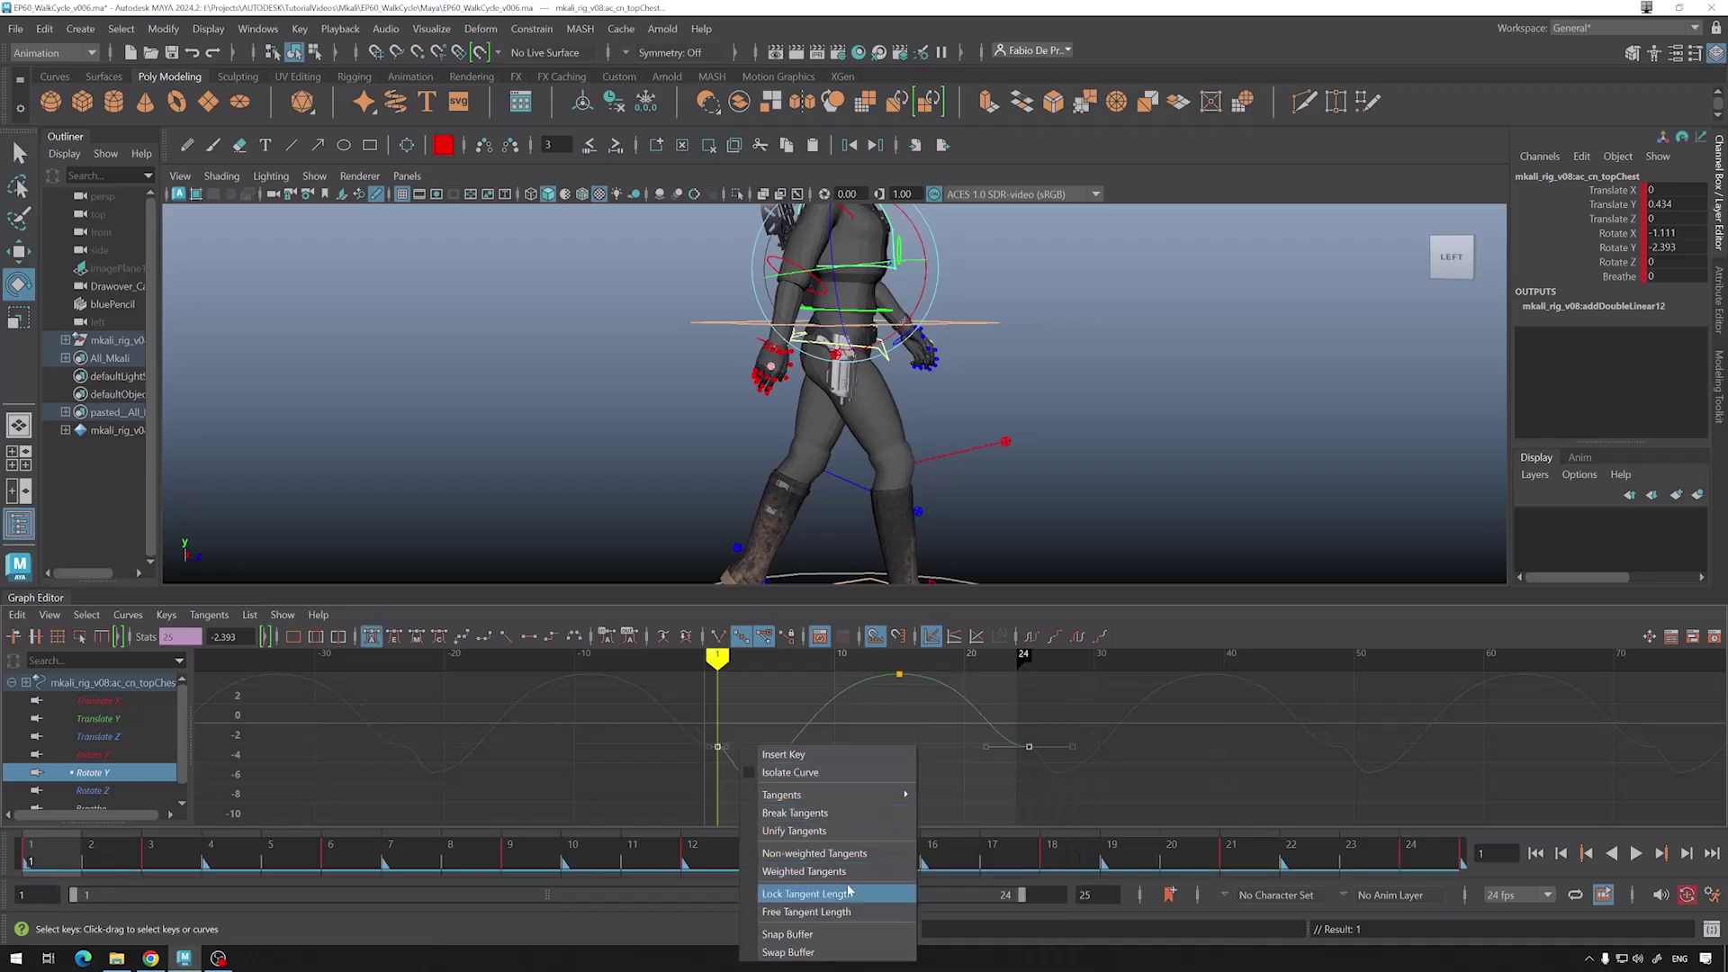
pyautogui.click(837, 855)
pyautogui.moveTo(848, 762); pyautogui.dragTo(859, 822, button='middle')
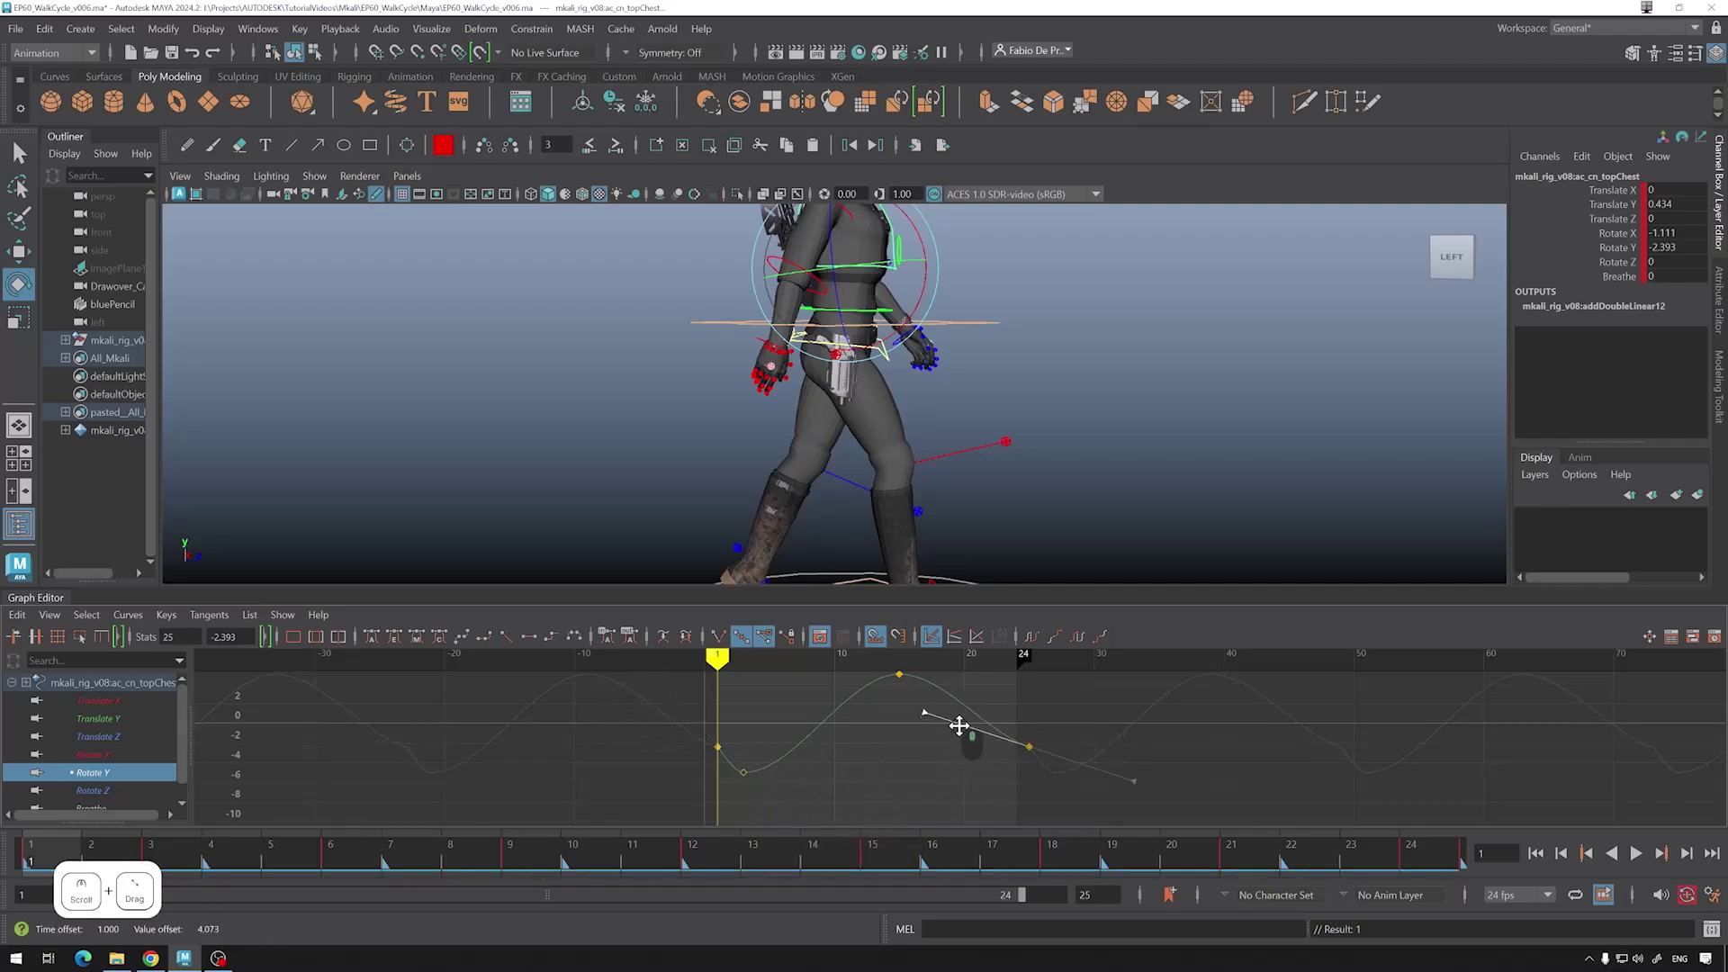
pyautogui.keyDown('alt'); pyautogui.moveTo(1099, 715); pyautogui.dragTo(1100, 754, button='middle'); pyautogui.keyUp('alt')
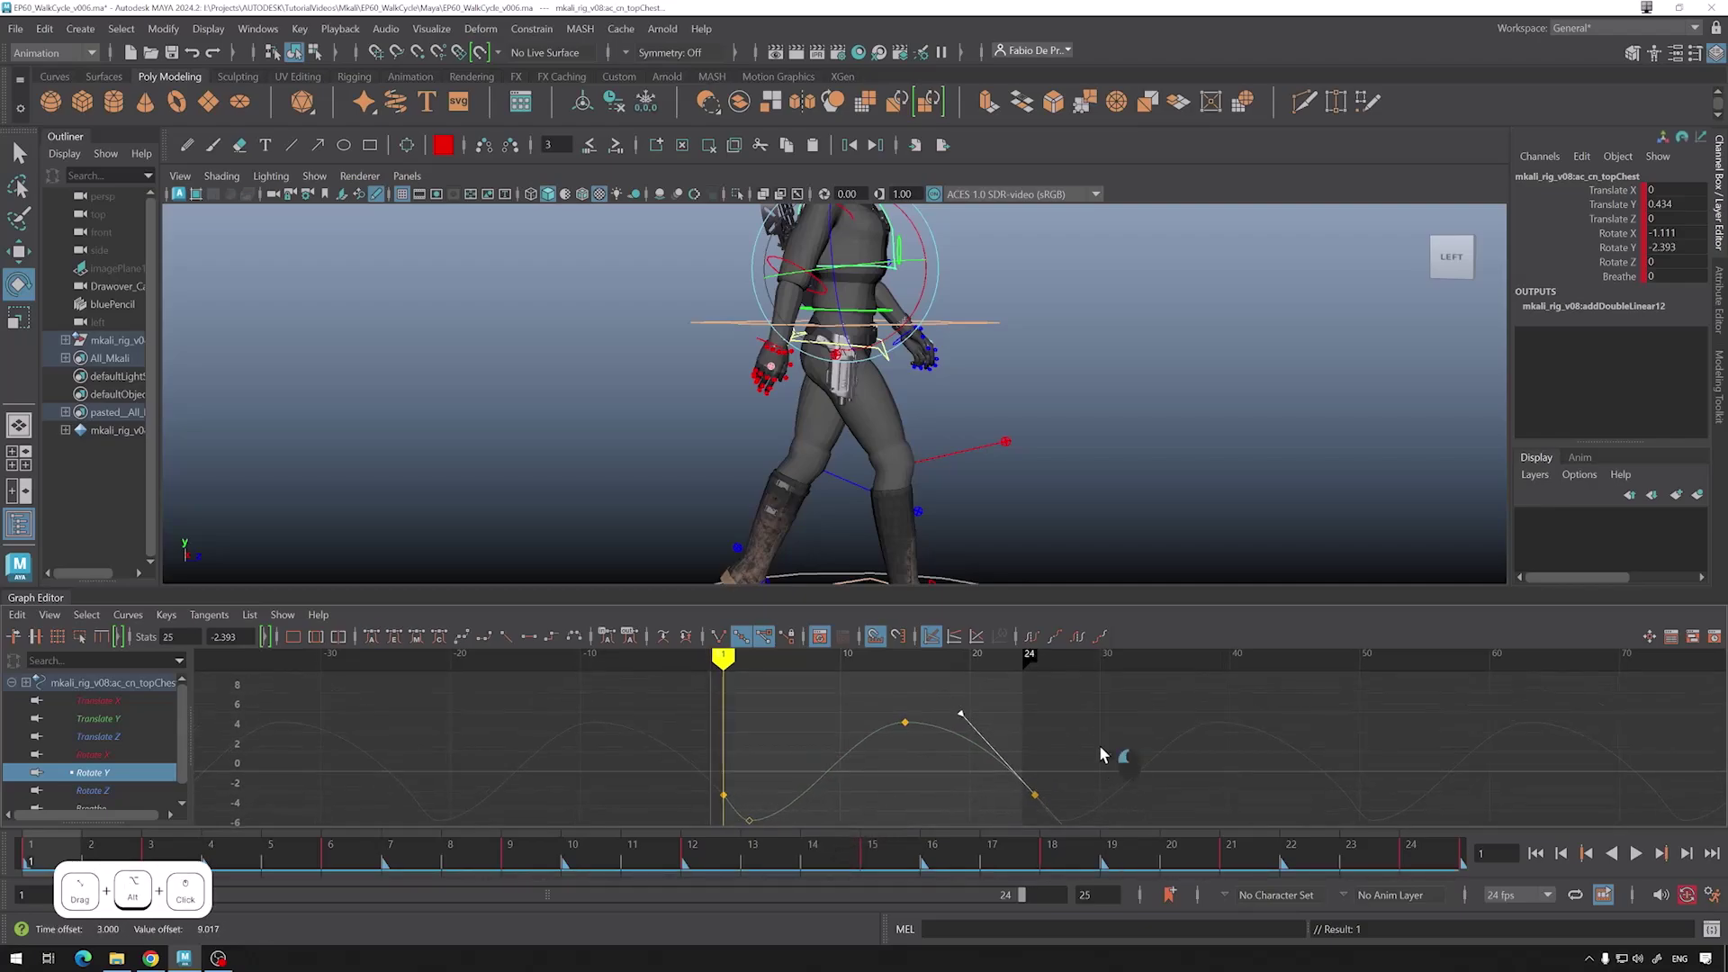
# Scrub the chest rotation, hide the rig controls and play the walk from the front and side views to check the twist
pyautogui.click(906, 662)
pyautogui.moveTo(770, 653); pyautogui.dragTo(750, 694)
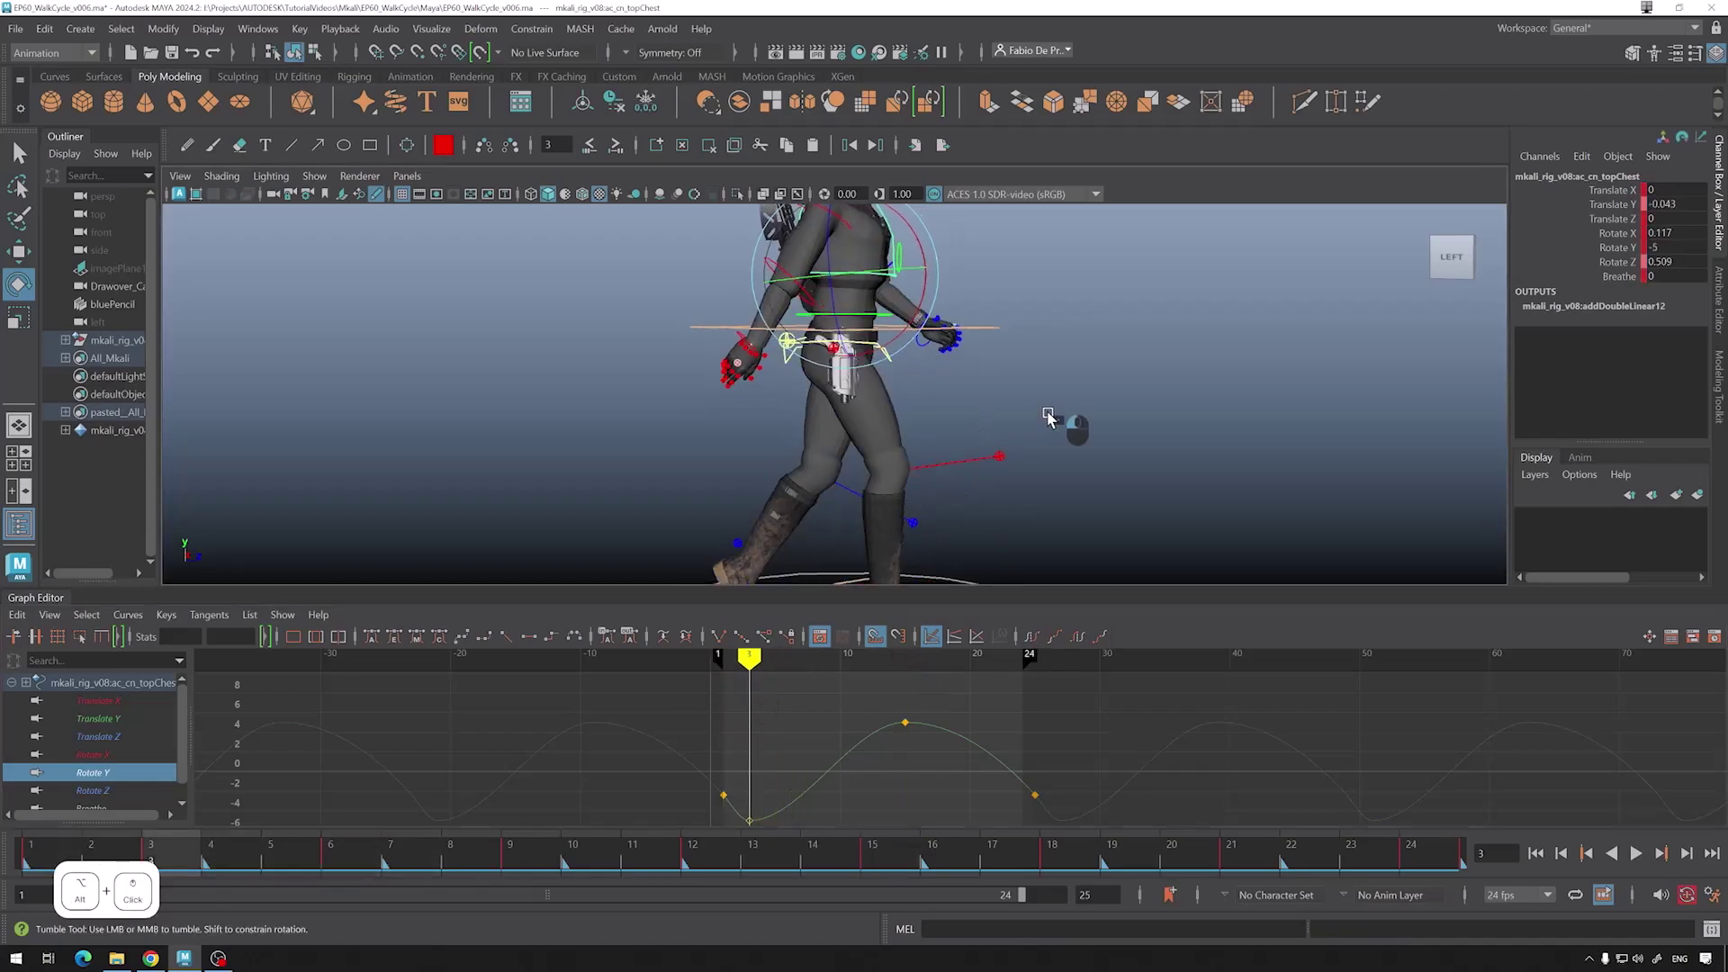
pyautogui.keyDown('alt'); pyautogui.moveTo(1070, 425); pyautogui.dragTo(979, 426); pyautogui.keyUp('alt')
pyautogui.moveTo(979, 425)
pyautogui.keyDown('alt'); pyautogui.mouseDown(button='middle')
pyautogui.moveTo(966, 355)
pyautogui.moveTo(969, 432)
pyautogui.mouseUp(button='middle'); pyautogui.keyUp('alt')
pyautogui.scroll(-2, 965, 355)
pyautogui.keyDown('alt'); pyautogui.moveTo(969, 432); pyautogui.dragTo(957, 413); pyautogui.keyUp('alt')
pyautogui.hotkey('alt', '1')
pyautogui.hotkey('alt', 'v')
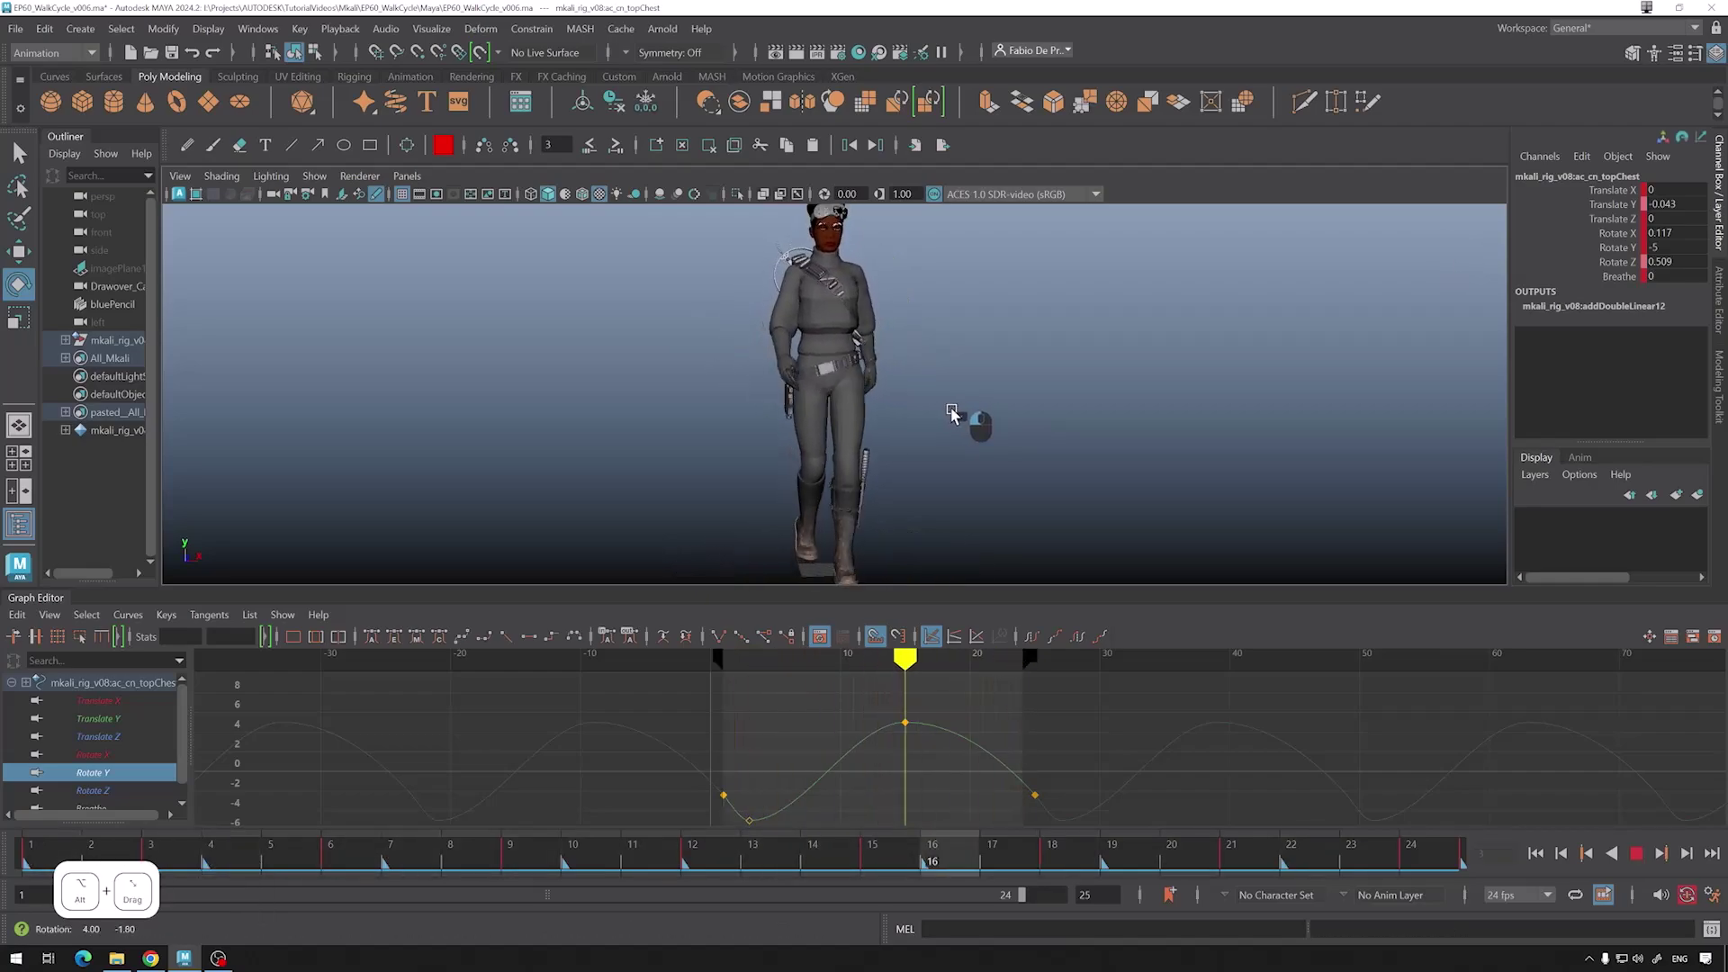
pyautogui.keyDown('alt'); pyautogui.moveTo(972, 424); pyautogui.dragTo(1035, 408); pyautogui.keyUp('alt')
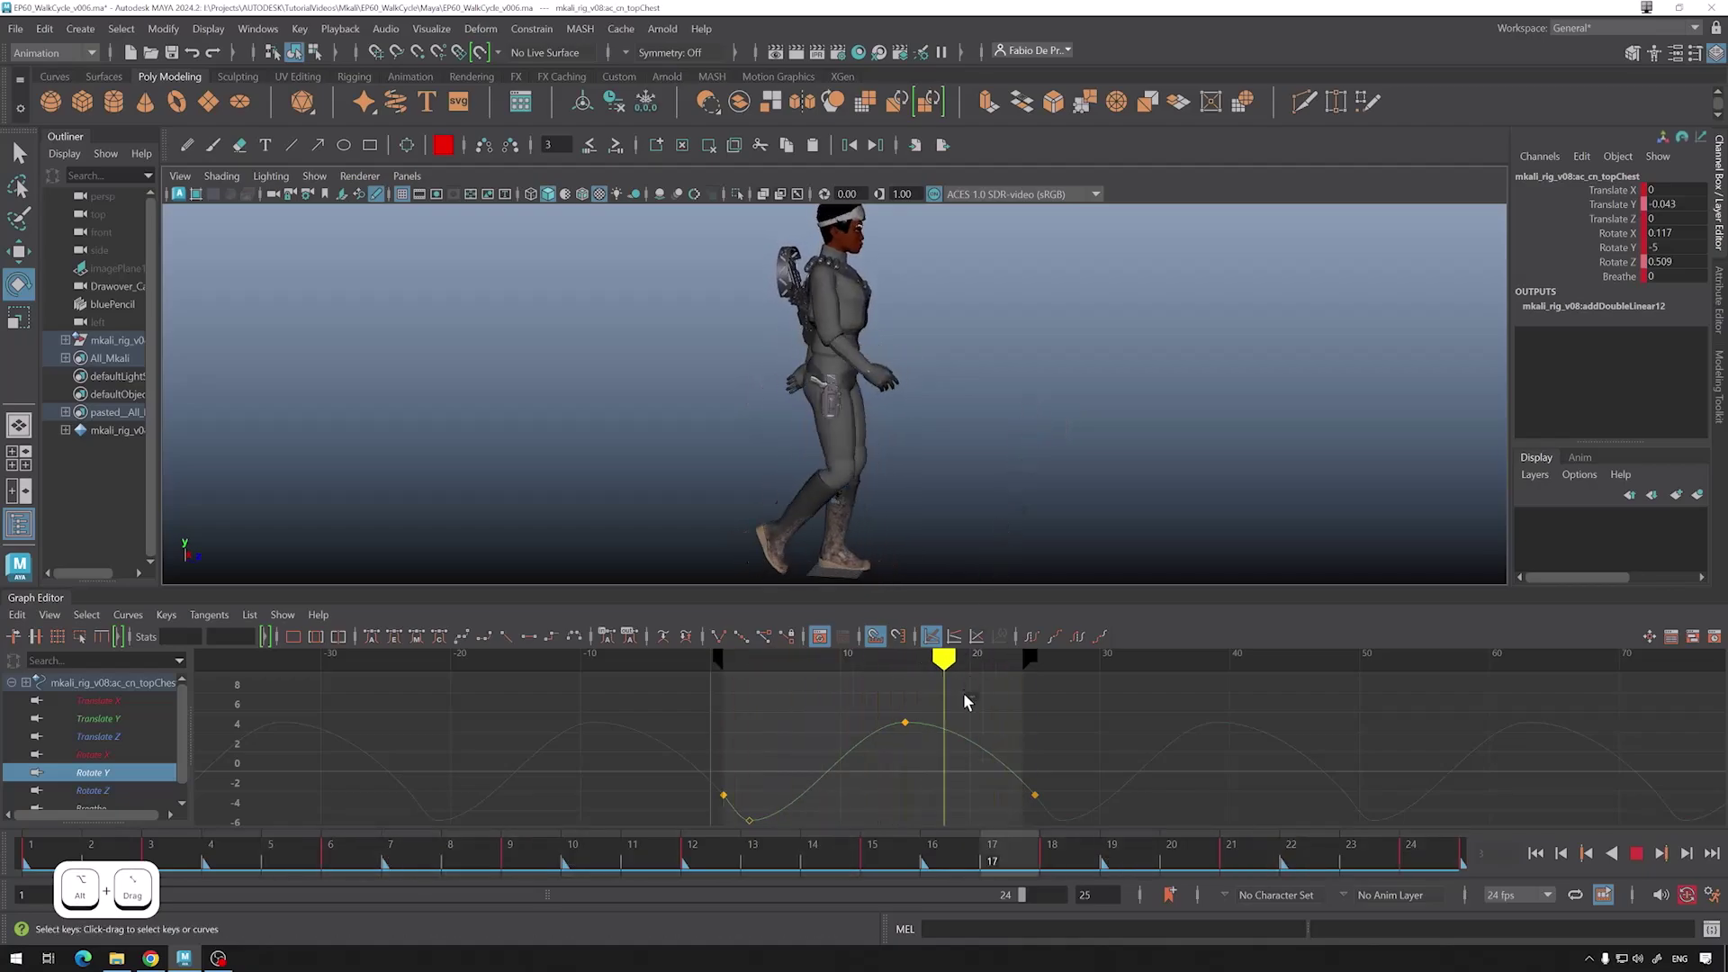
pyautogui.hotkey('alt', 'v')
# Increase the chest twist by setting Rotate Y to 6 at frame 15 and -6 at frame 3
pyautogui.moveTo(860, 658); pyautogui.dragTo(907, 654)
pyautogui.keyDown('alt'); pyautogui.moveTo(947, 482); pyautogui.dragTo(824, 474); pyautogui.keyUp('alt')
pyautogui.moveTo(876, 695); pyautogui.dragTo(963, 754)
pyautogui.keyDown('shift'); pyautogui.moveTo(964, 756); pyautogui.dragTo(935, 720, button='middle'); pyautogui.keyUp('shift')
pyautogui.hotkey('ctrl', 'z')
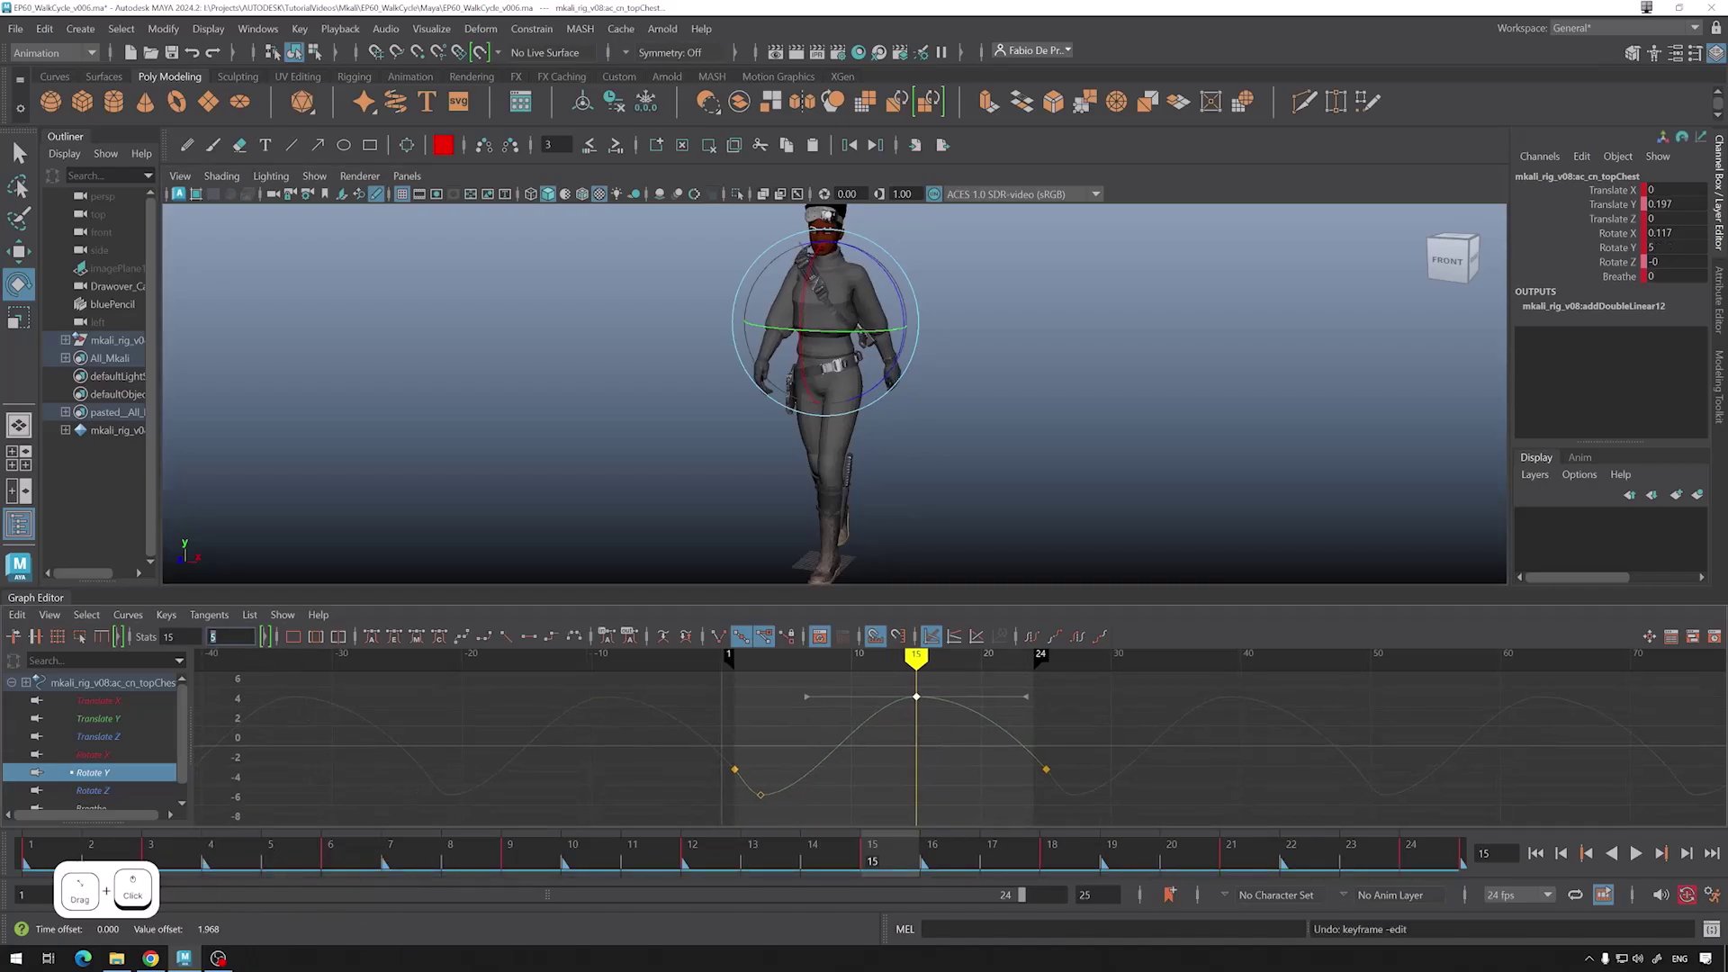
pyautogui.write('6')
pyautogui.press('Return')
pyautogui.moveTo(831, 776); pyautogui.dragTo(756, 821)
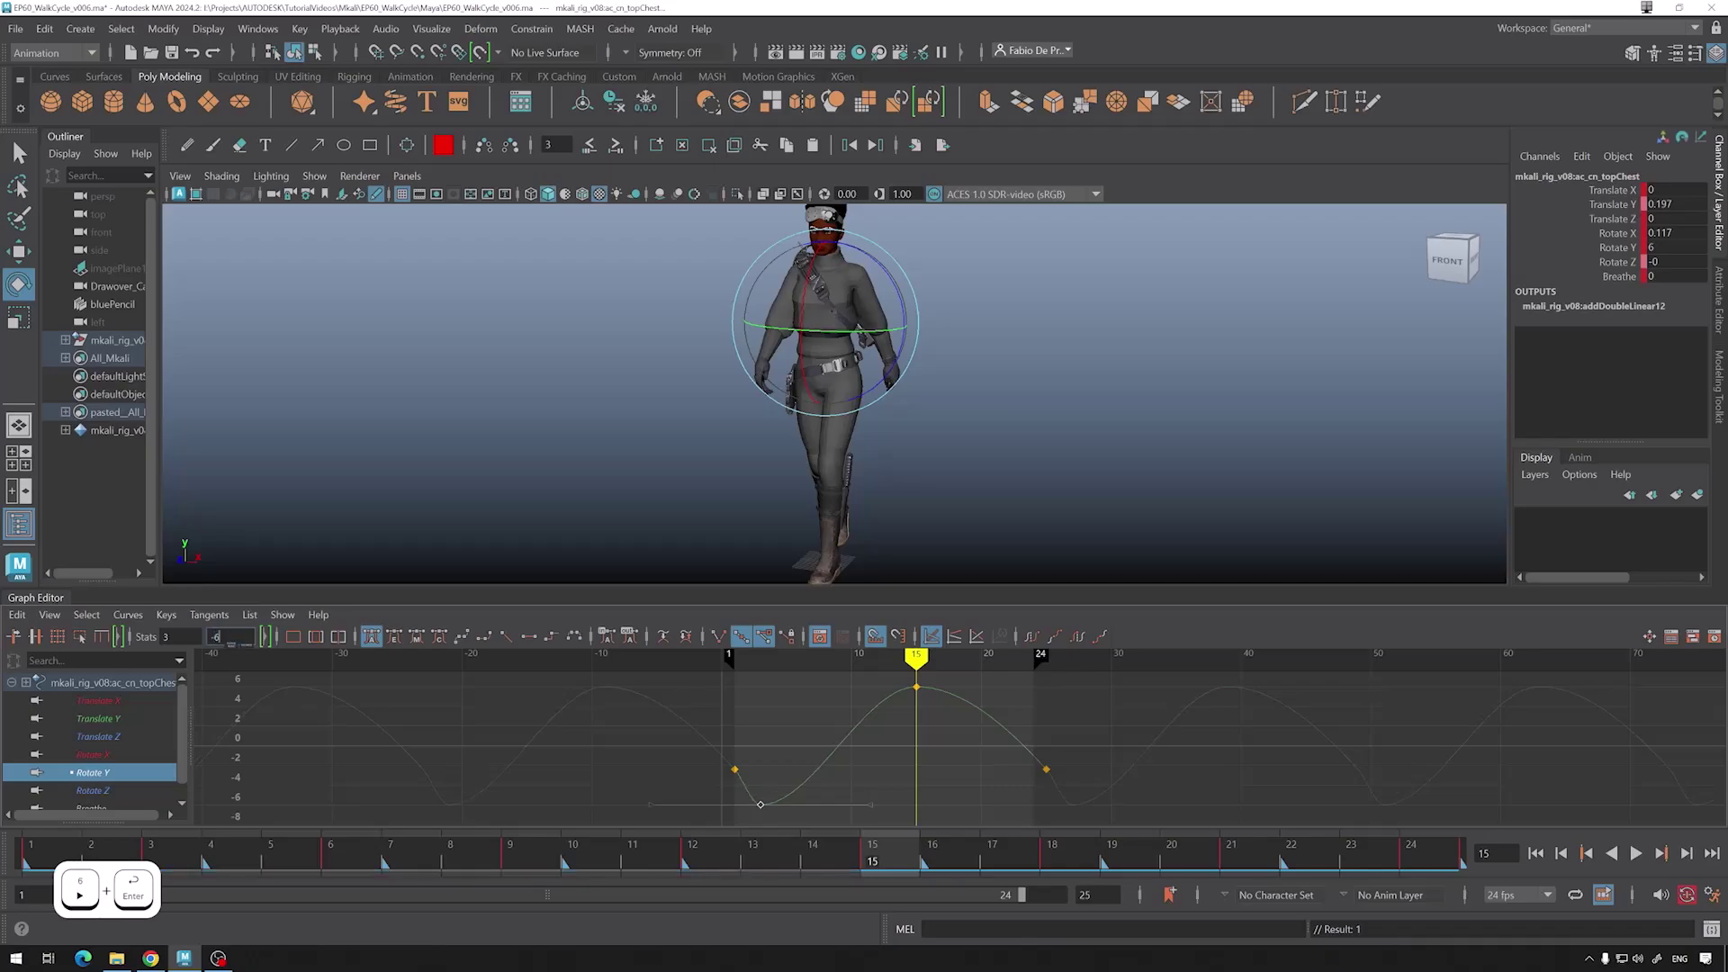
# Steepen the chest Rotate Y tangents at frames 1 and 25 so the cycle flows continuously
pyautogui.moveTo(783, 662); pyautogui.dragTo(739, 683)
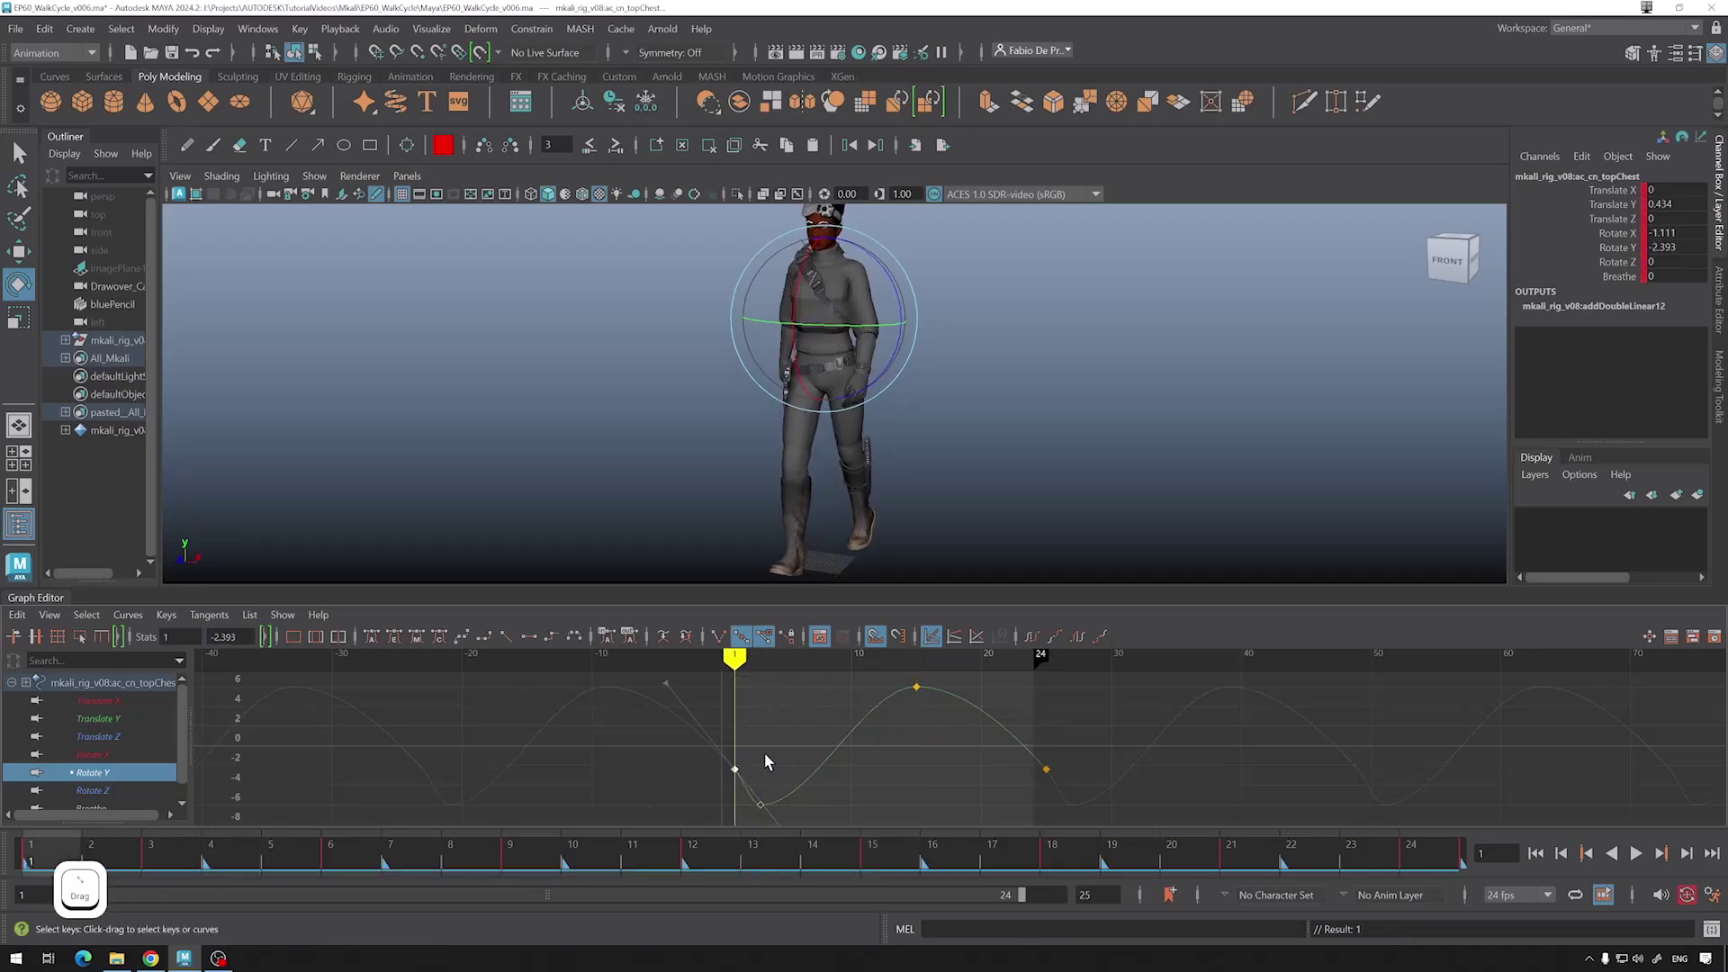
pyautogui.moveTo(1065, 748); pyautogui.dragTo(979, 784)
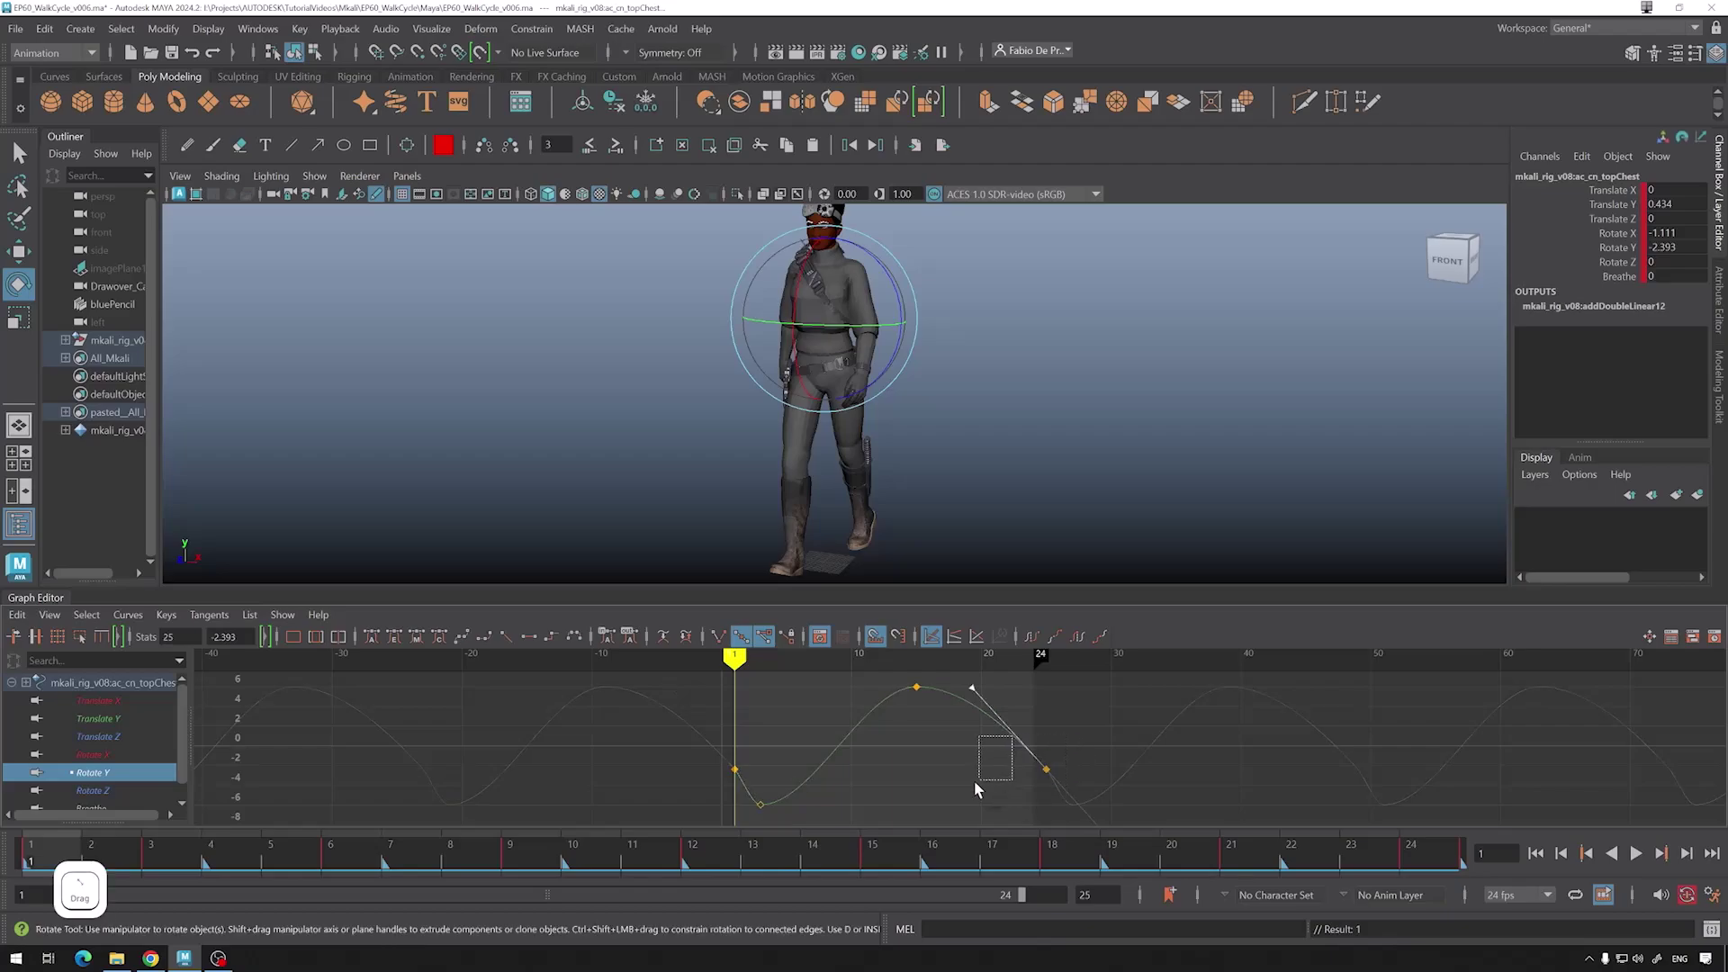
pyautogui.moveTo(1017, 727); pyautogui.dragTo(969, 755)
pyautogui.moveTo(970, 754); pyautogui.dragTo(984, 740, button='middle')
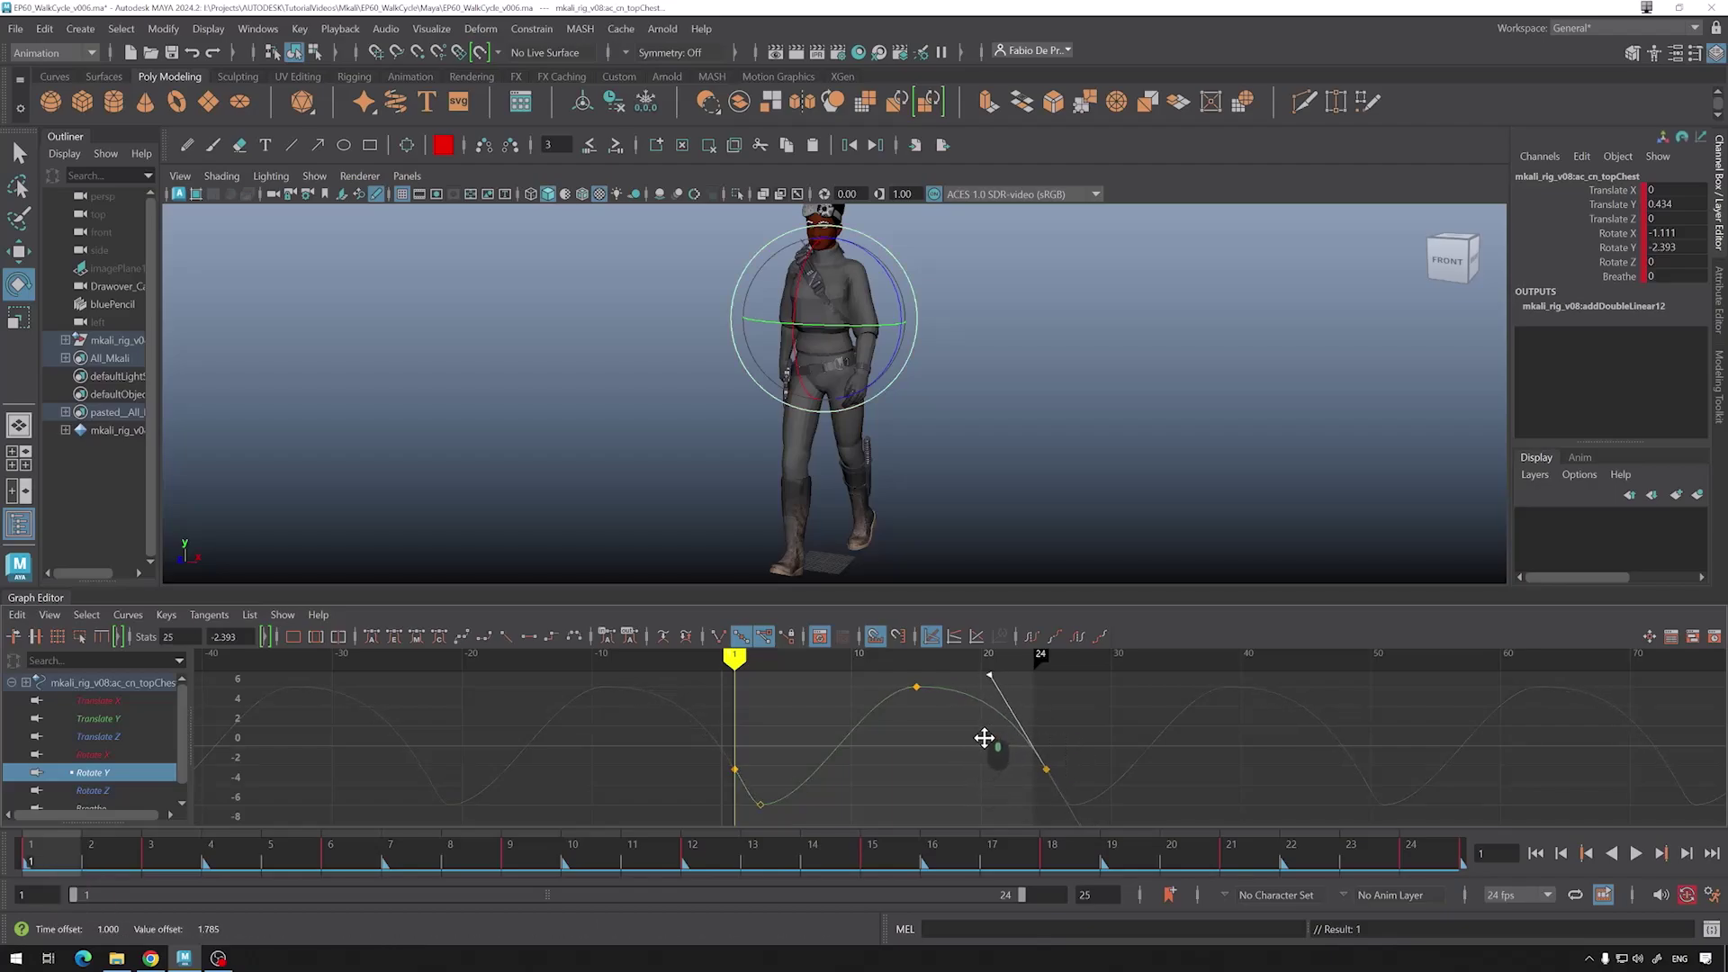
# Play the walk from the front view to check the stronger chest twist, and stop playback
pyautogui.keyDown('alt'); pyautogui.moveTo(1041, 455); pyautogui.dragTo(1028, 545, button='middle'); pyautogui.keyUp('alt')
pyautogui.keyDown('alt'); pyautogui.moveTo(1028, 545); pyautogui.dragTo(1015, 468); pyautogui.keyUp('alt')
pyautogui.scroll(2, 1016, 468)
pyautogui.keyDown('alt'); pyautogui.moveTo(1015, 468); pyautogui.dragTo(1018, 484, button='middle'); pyautogui.keyUp('alt')
pyautogui.hotkey('alt', 'v')
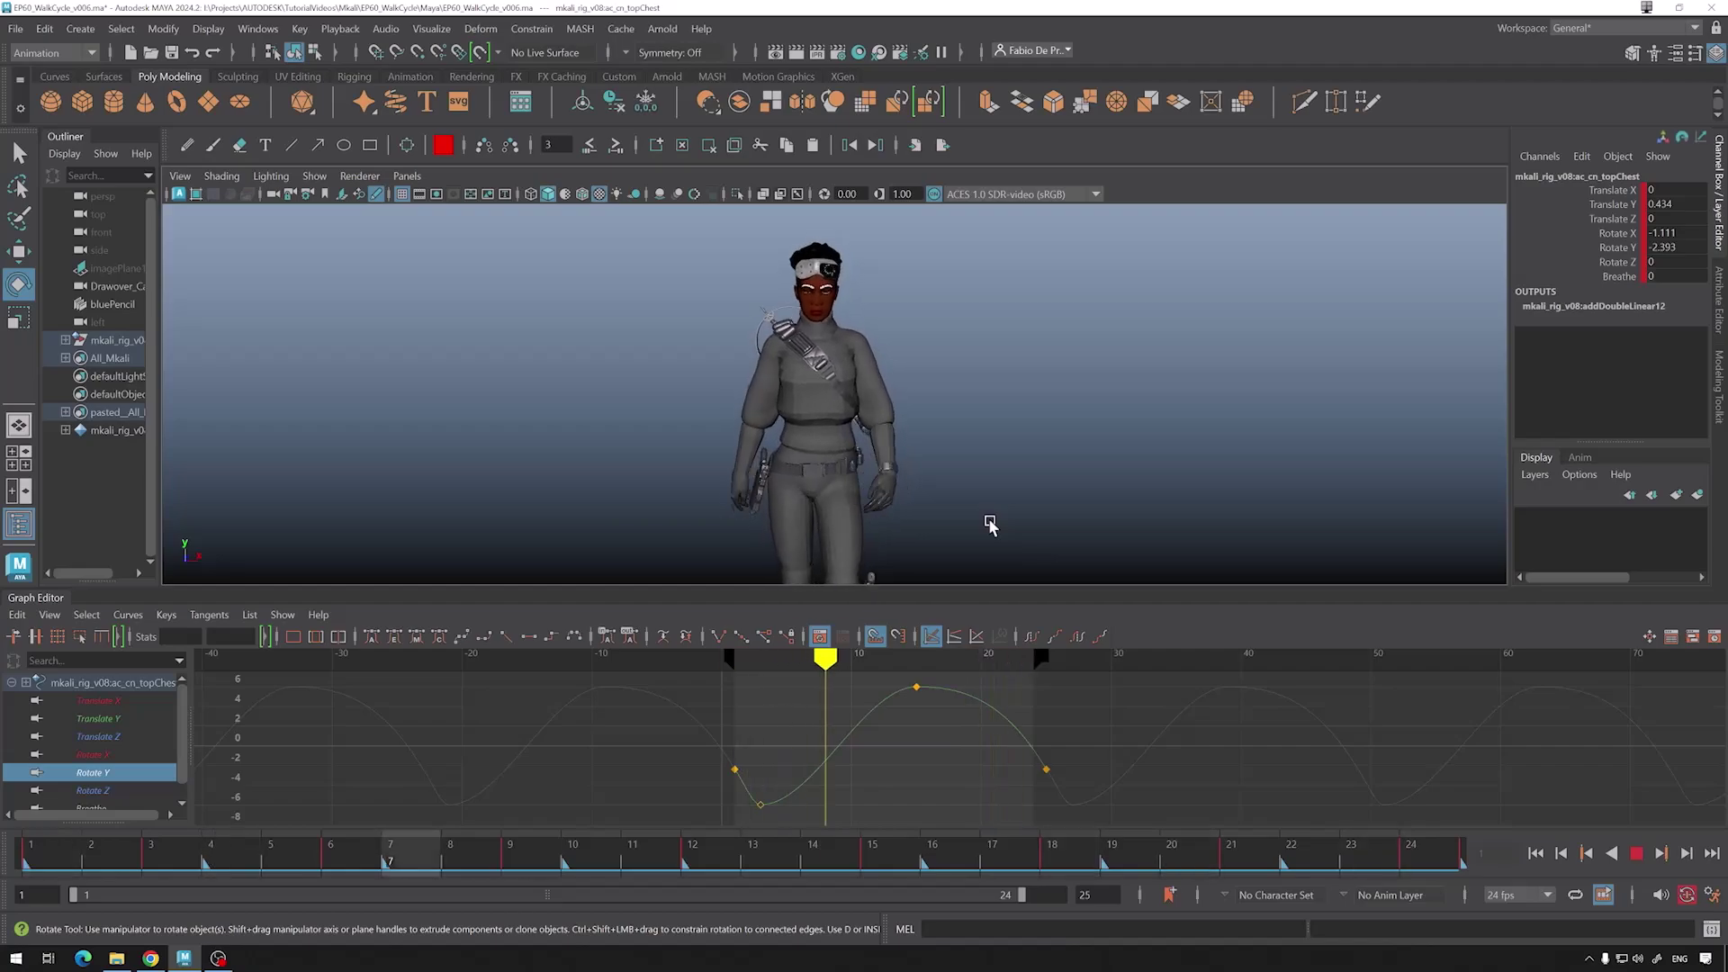
pyautogui.click(1634, 857)
# Extend the playback range to frame 25 to compare the last pose with frame 1, and return the range to 24
pyautogui.click(1458, 868)
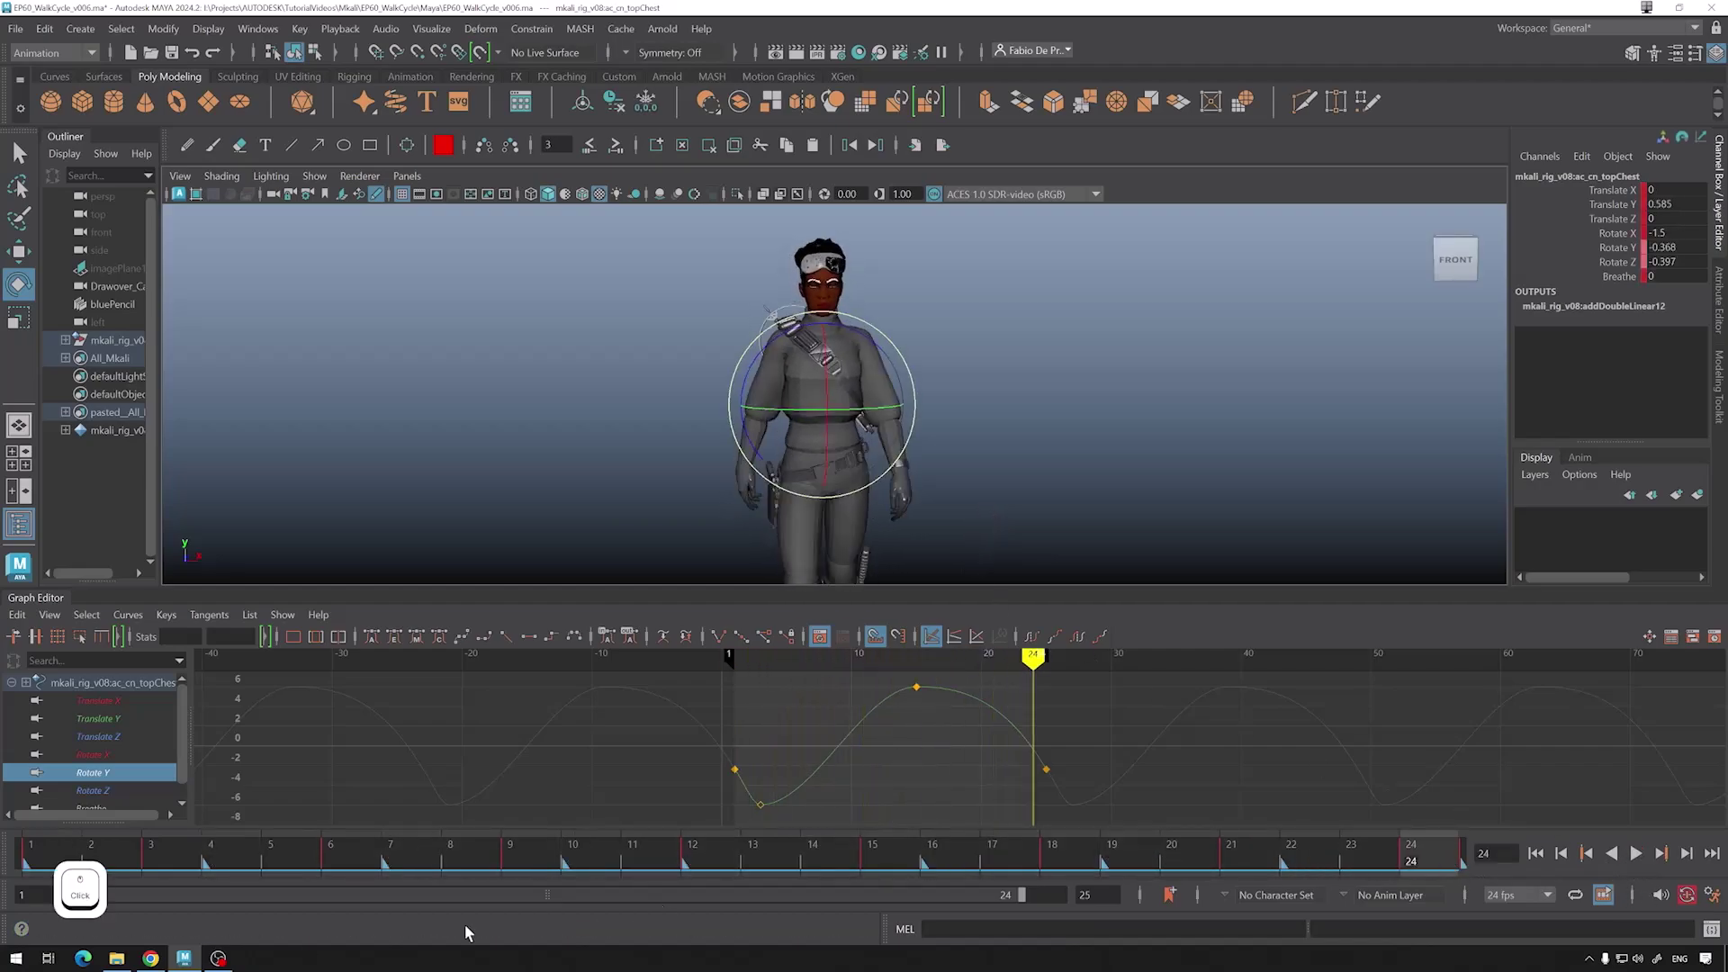
pyautogui.moveTo(1029, 896); pyautogui.dragTo(1069, 897)
pyautogui.click(1416, 857)
pyautogui.click(47, 870)
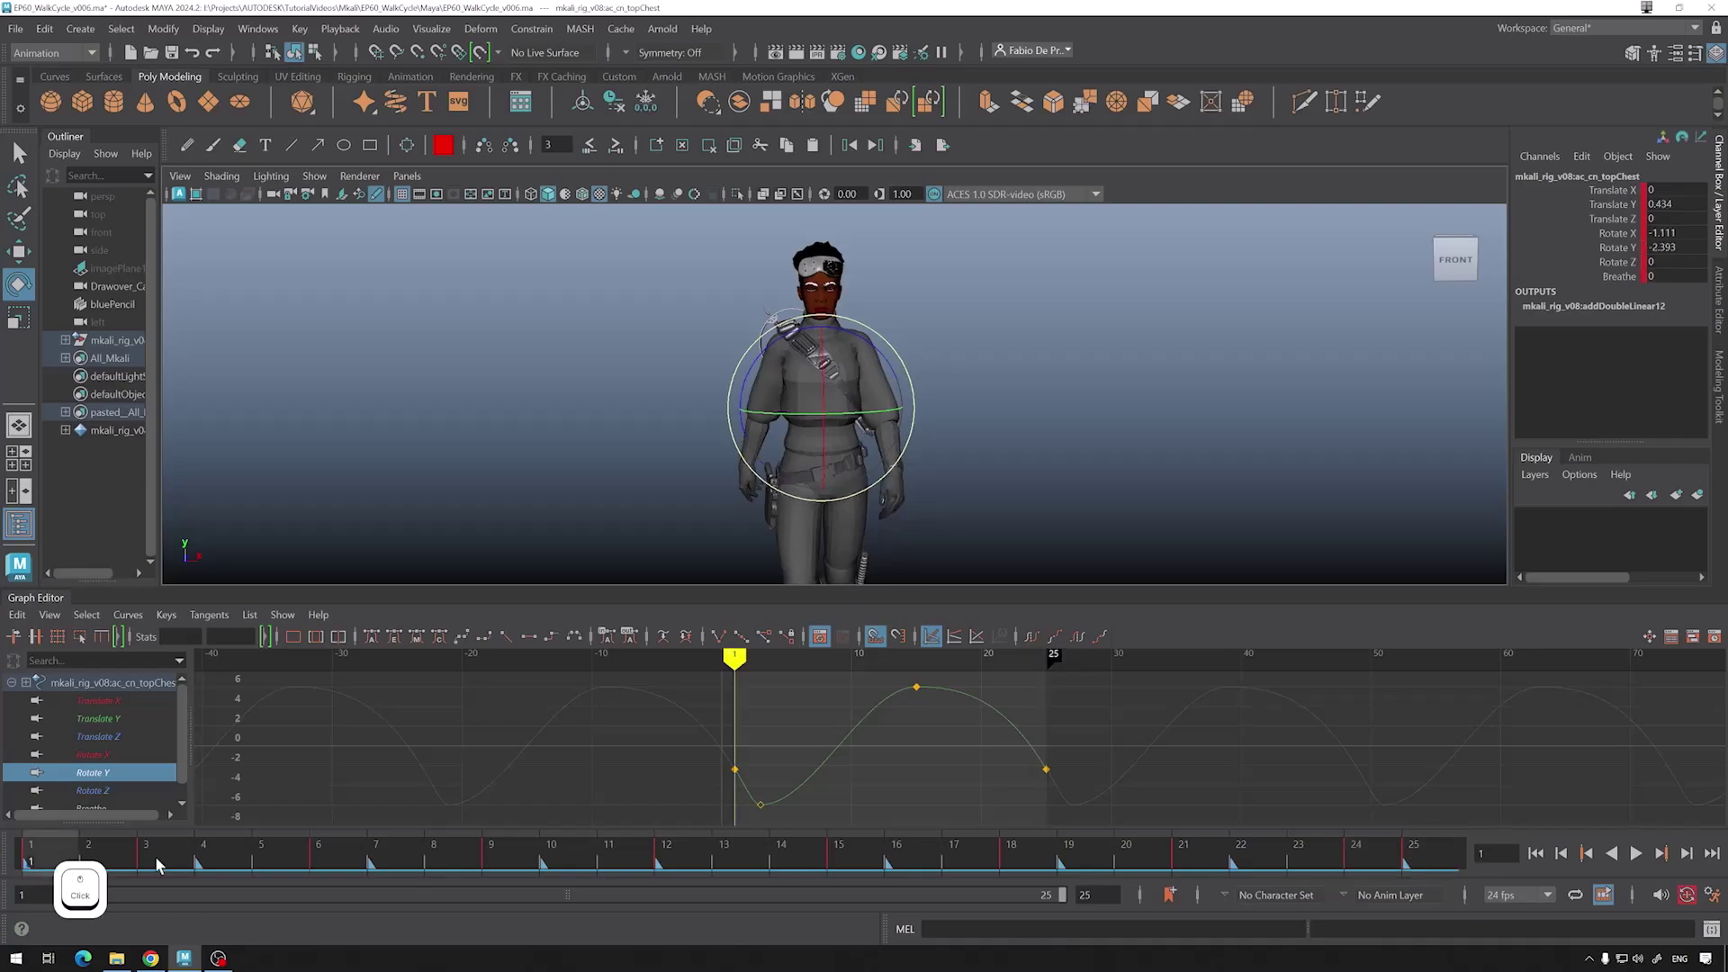
pyautogui.click(1377, 856)
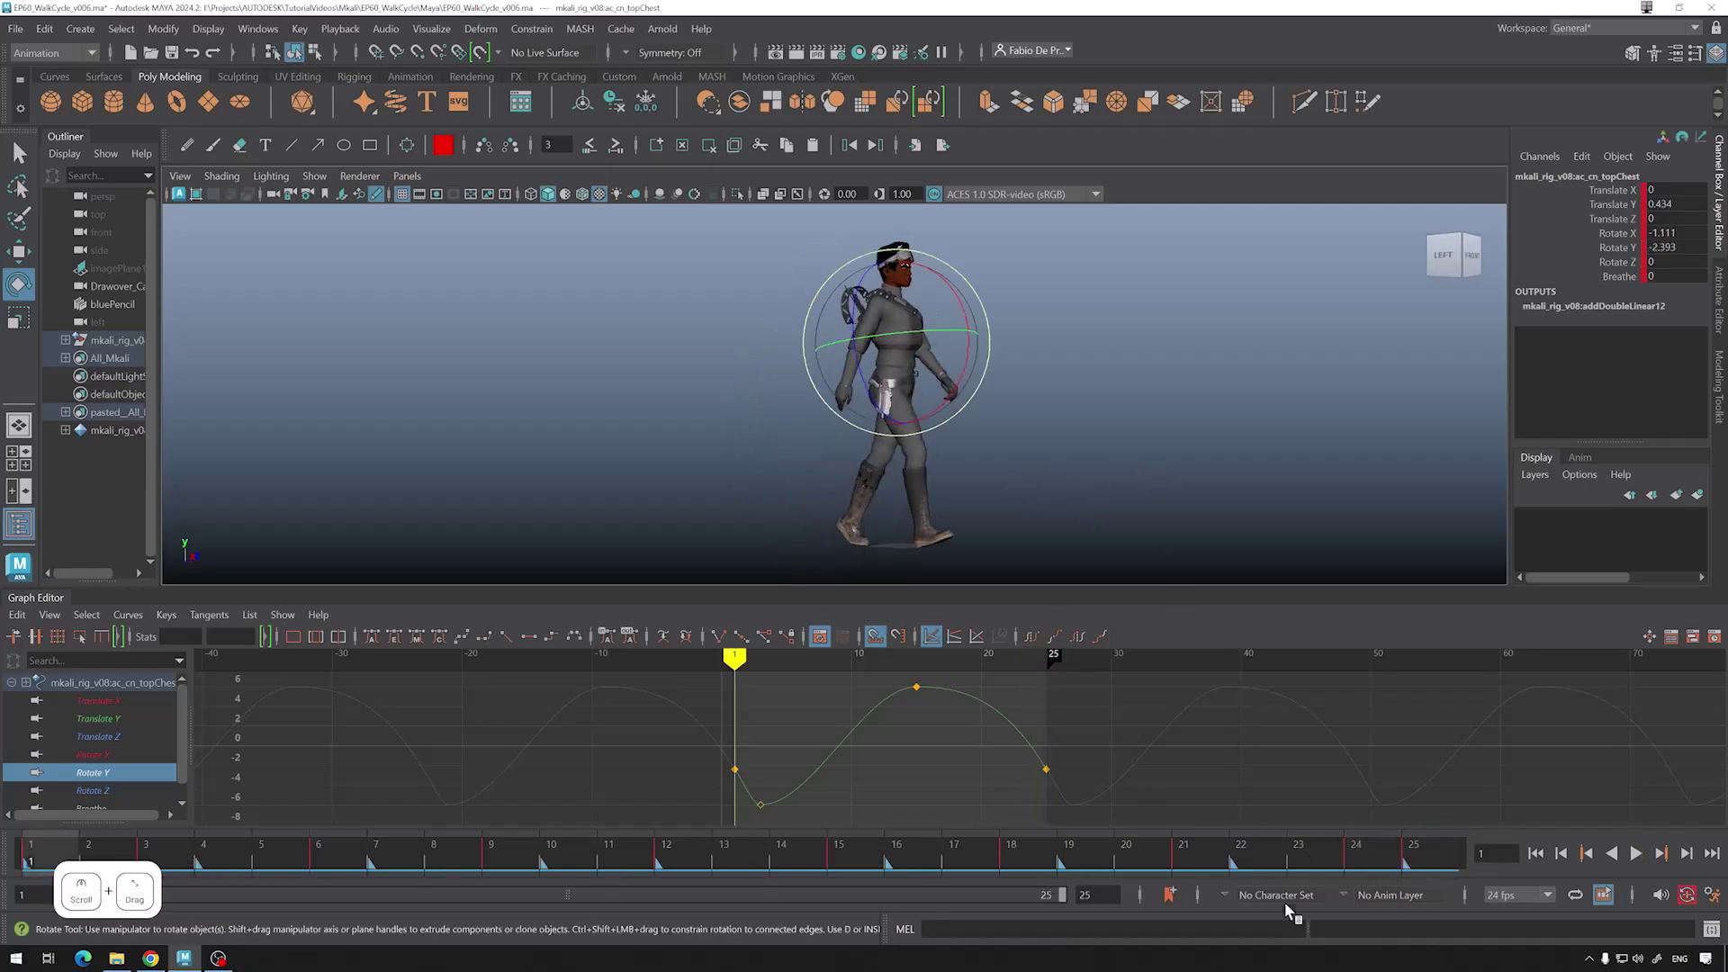
pyautogui.moveTo(1060, 895); pyautogui.dragTo(1022, 895)
# Play the walk, shift the chest's Rotate Y key from frame 3 to frame 4 and deselect the control
pyautogui.hotkey('alt', 'v')
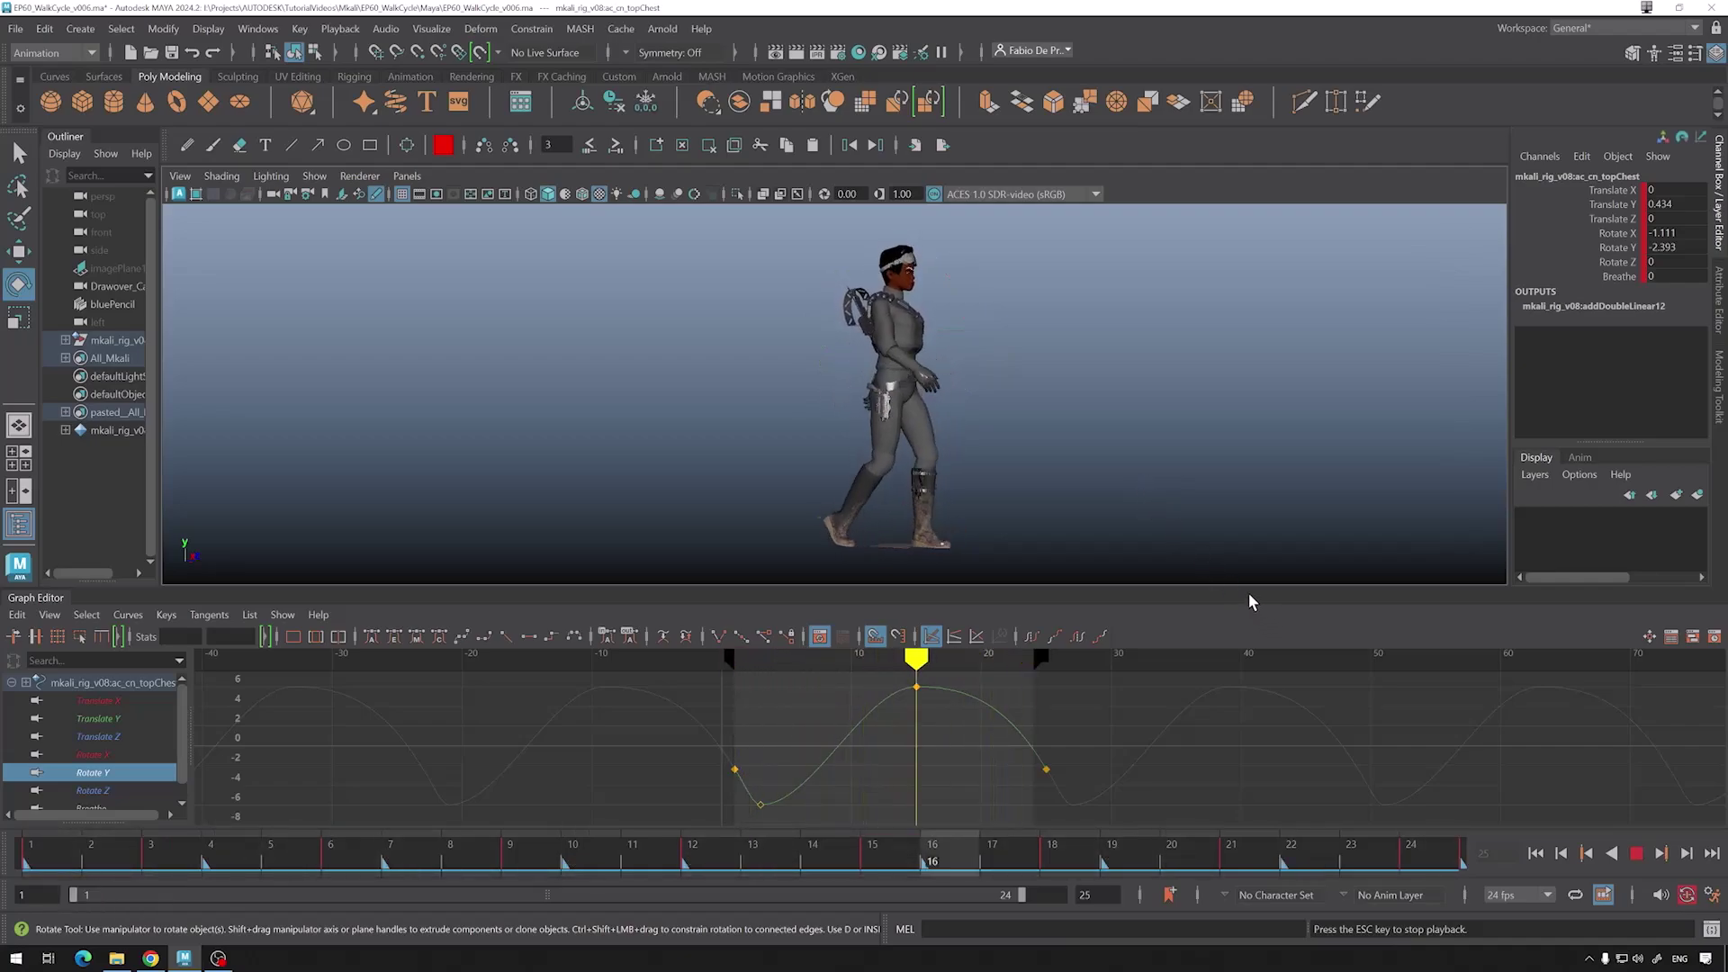
pyautogui.keyDown('alt'); pyautogui.moveTo(1232, 576); pyautogui.dragTo(1153, 581); pyautogui.keyUp('alt')
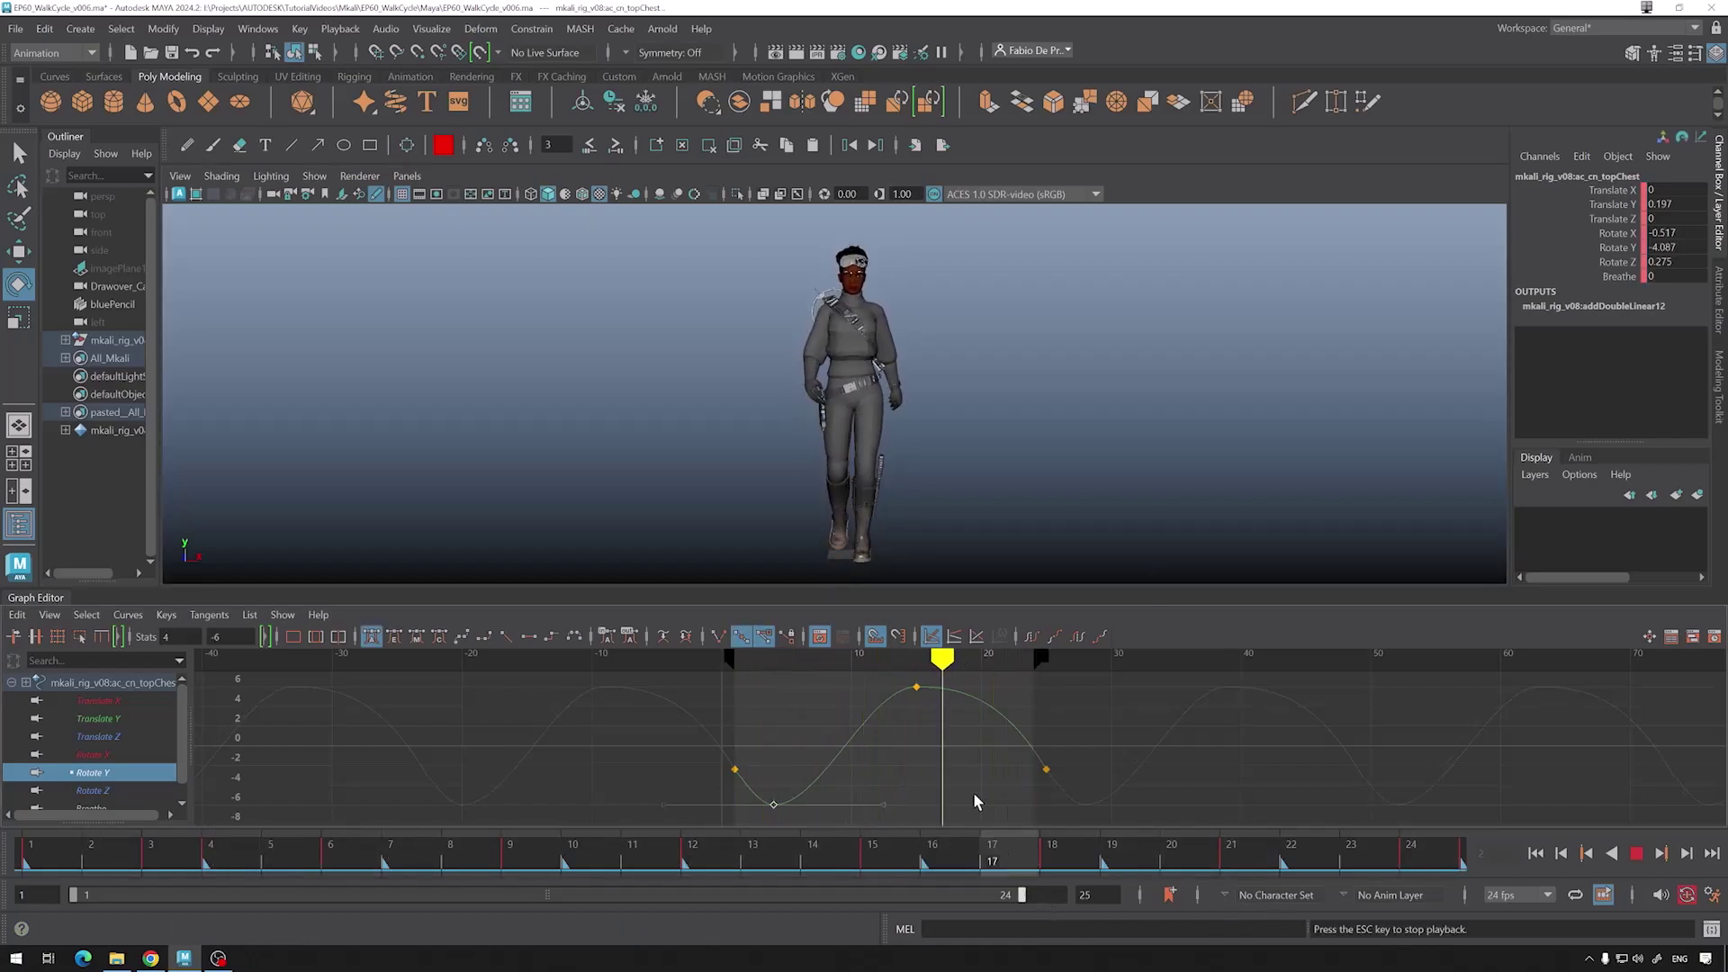
pyautogui.keyDown('alt'); pyautogui.moveTo(891, 548); pyautogui.dragTo(994, 504); pyautogui.keyUp('alt')
pyautogui.scroll(2, 1138, 522)
pyautogui.click(1140, 521)
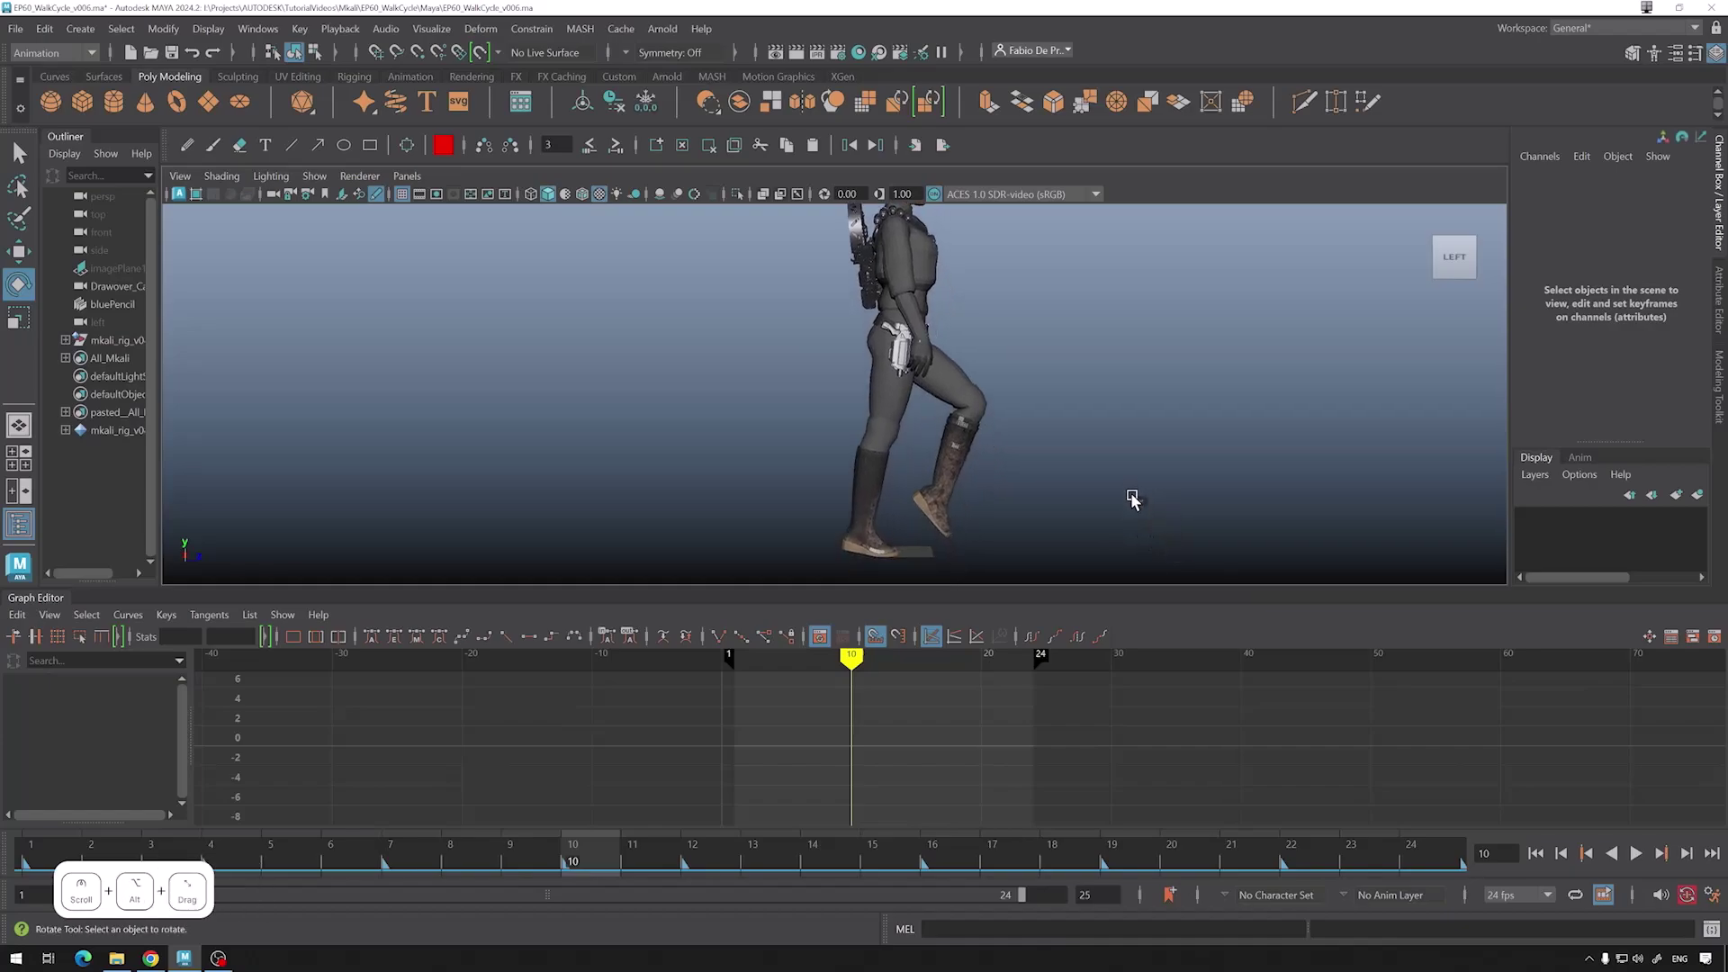
# Replay the loop while viewing the character from the side and front to check the upper body motion
pyautogui.hotkey('alt', 'v')
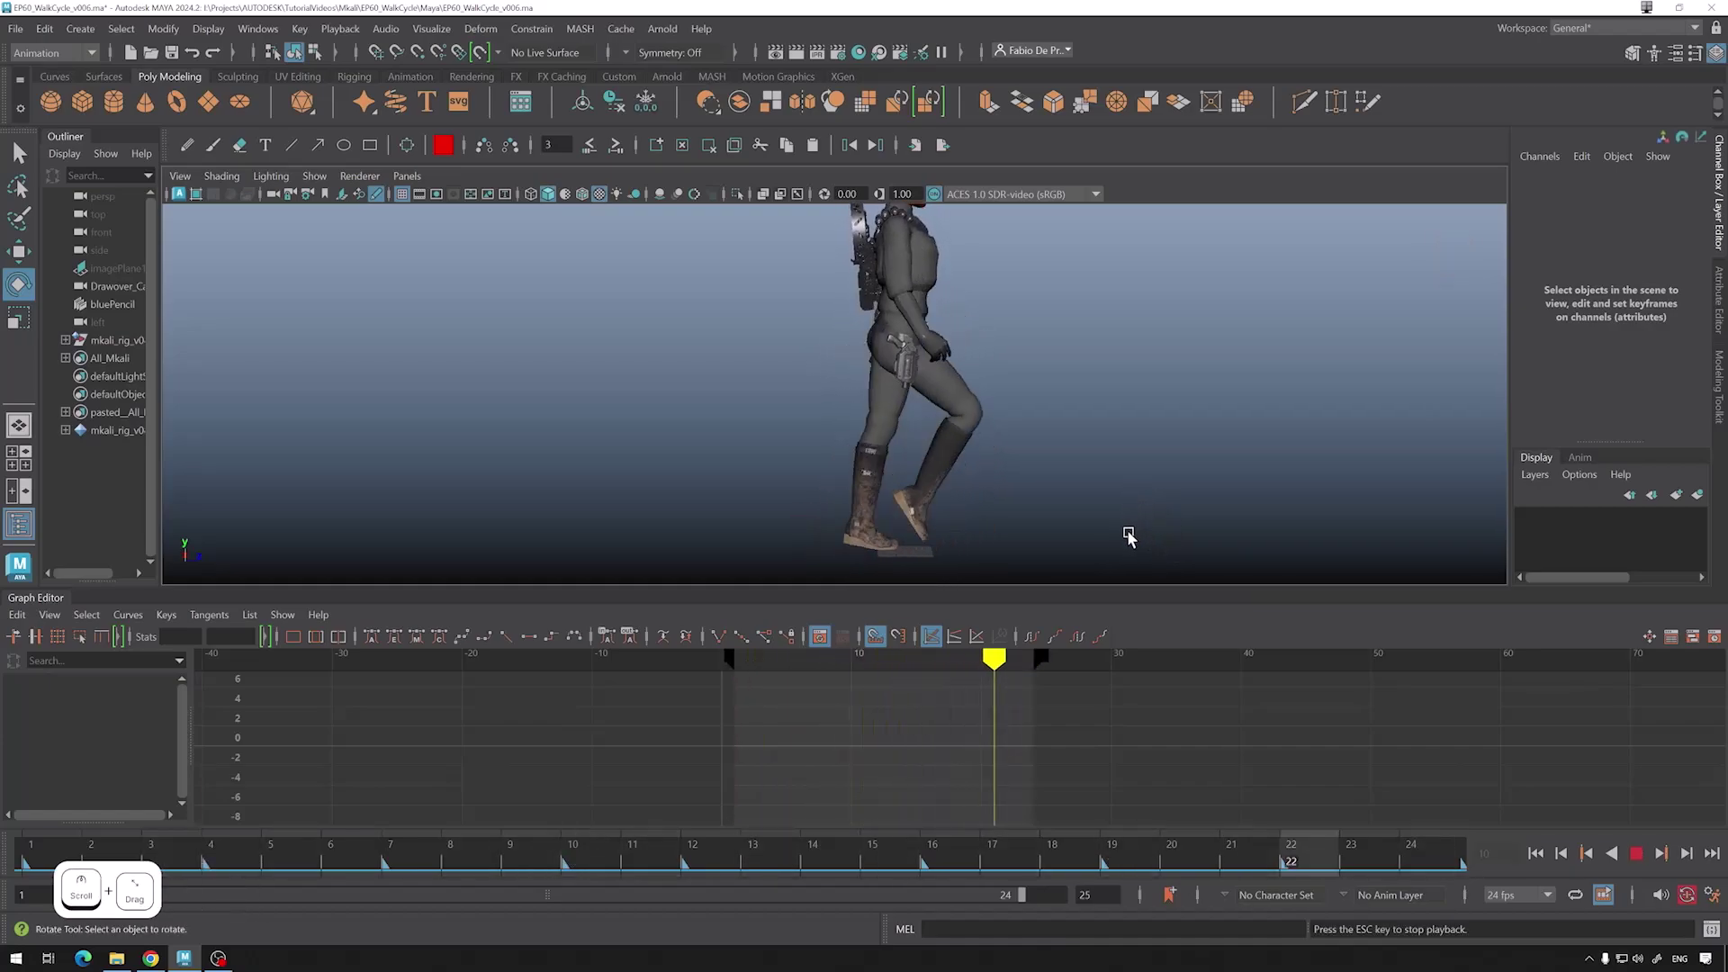
pyautogui.hotkey('alt', 'v')
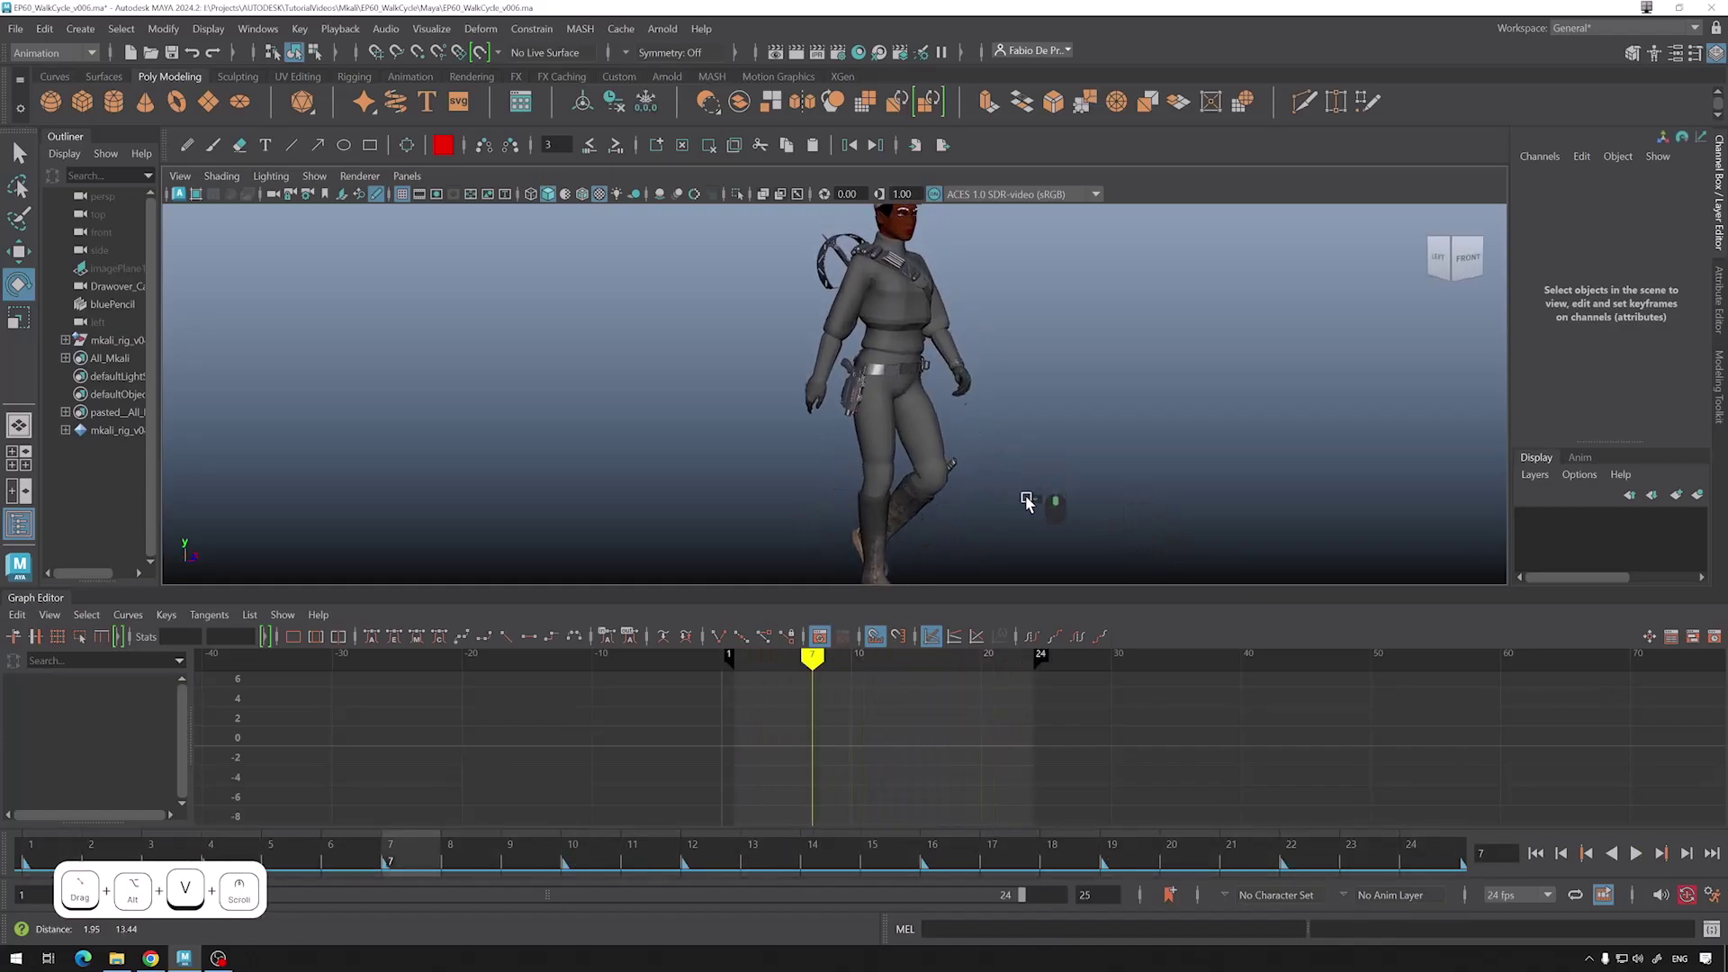
pyautogui.keyDown('alt'); pyautogui.moveTo(1030, 490); pyautogui.dragTo(1057, 487); pyautogui.keyUp('alt')
pyautogui.hotkey('alt', 'v')
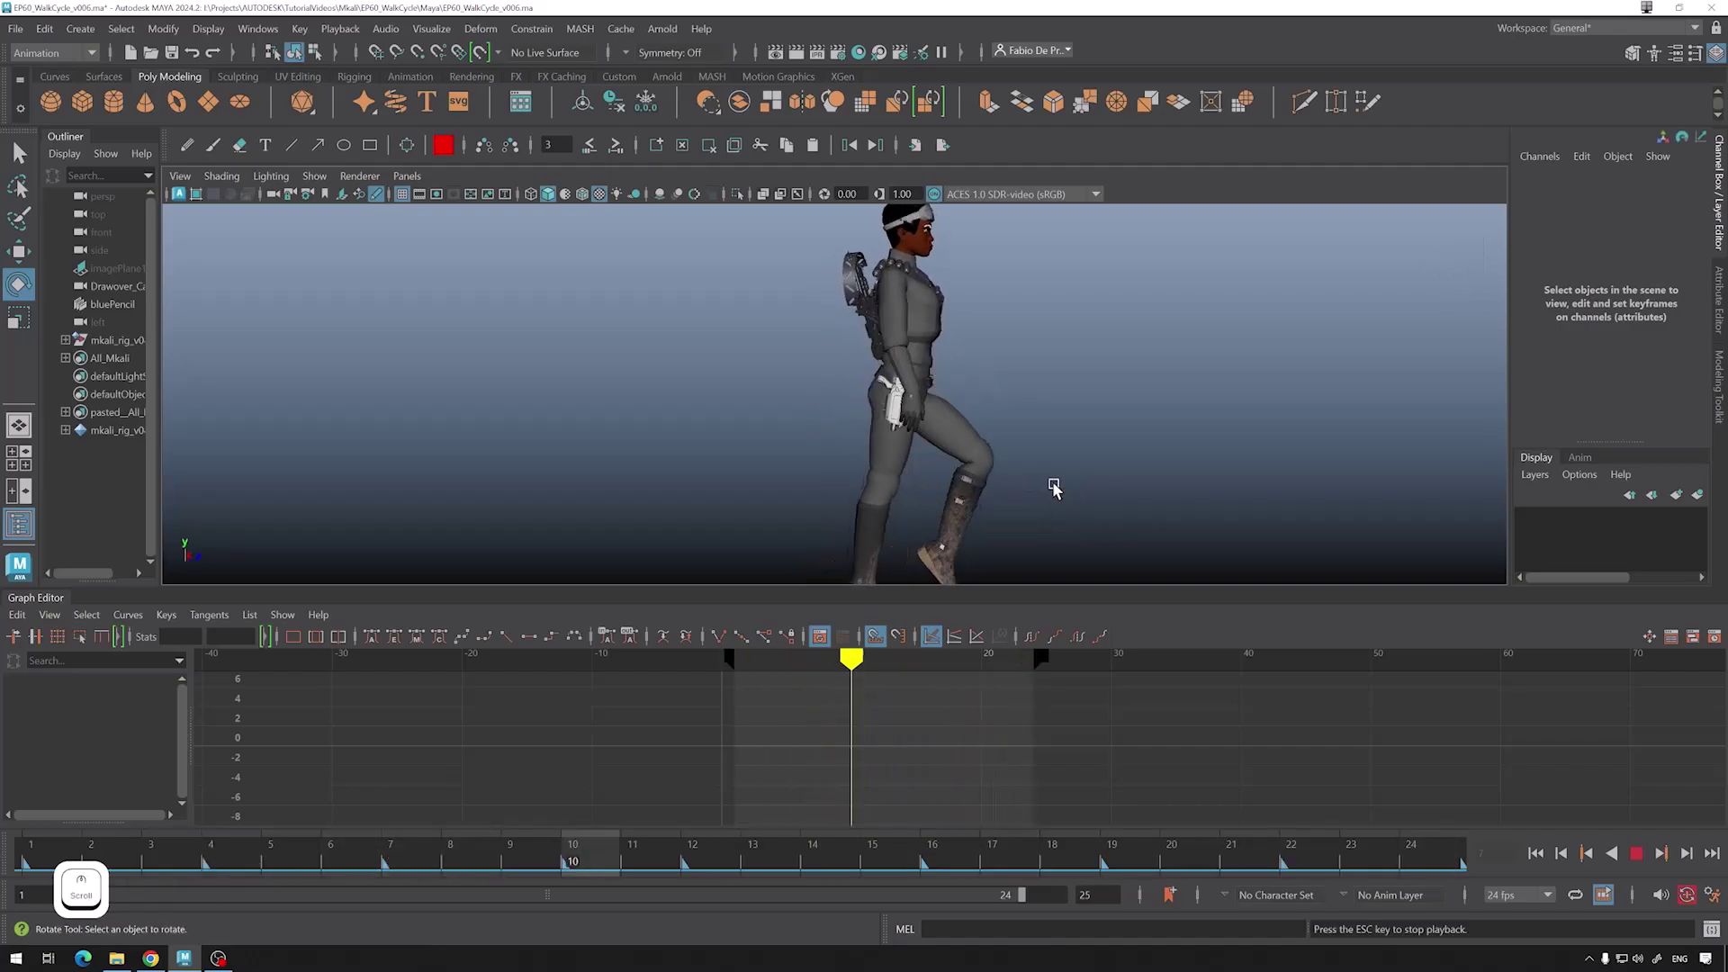
pyautogui.hotkey('alt', 'v')
# Scale the values of all the top chest's Rotate X keys by 1.2
pyautogui.click(941, 341)
pyautogui.click(144, 771)
pyautogui.click(140, 757)
pyautogui.scroll(-3, 866, 742)
pyautogui.moveTo(600, 662); pyautogui.dragTo(1206, 662)
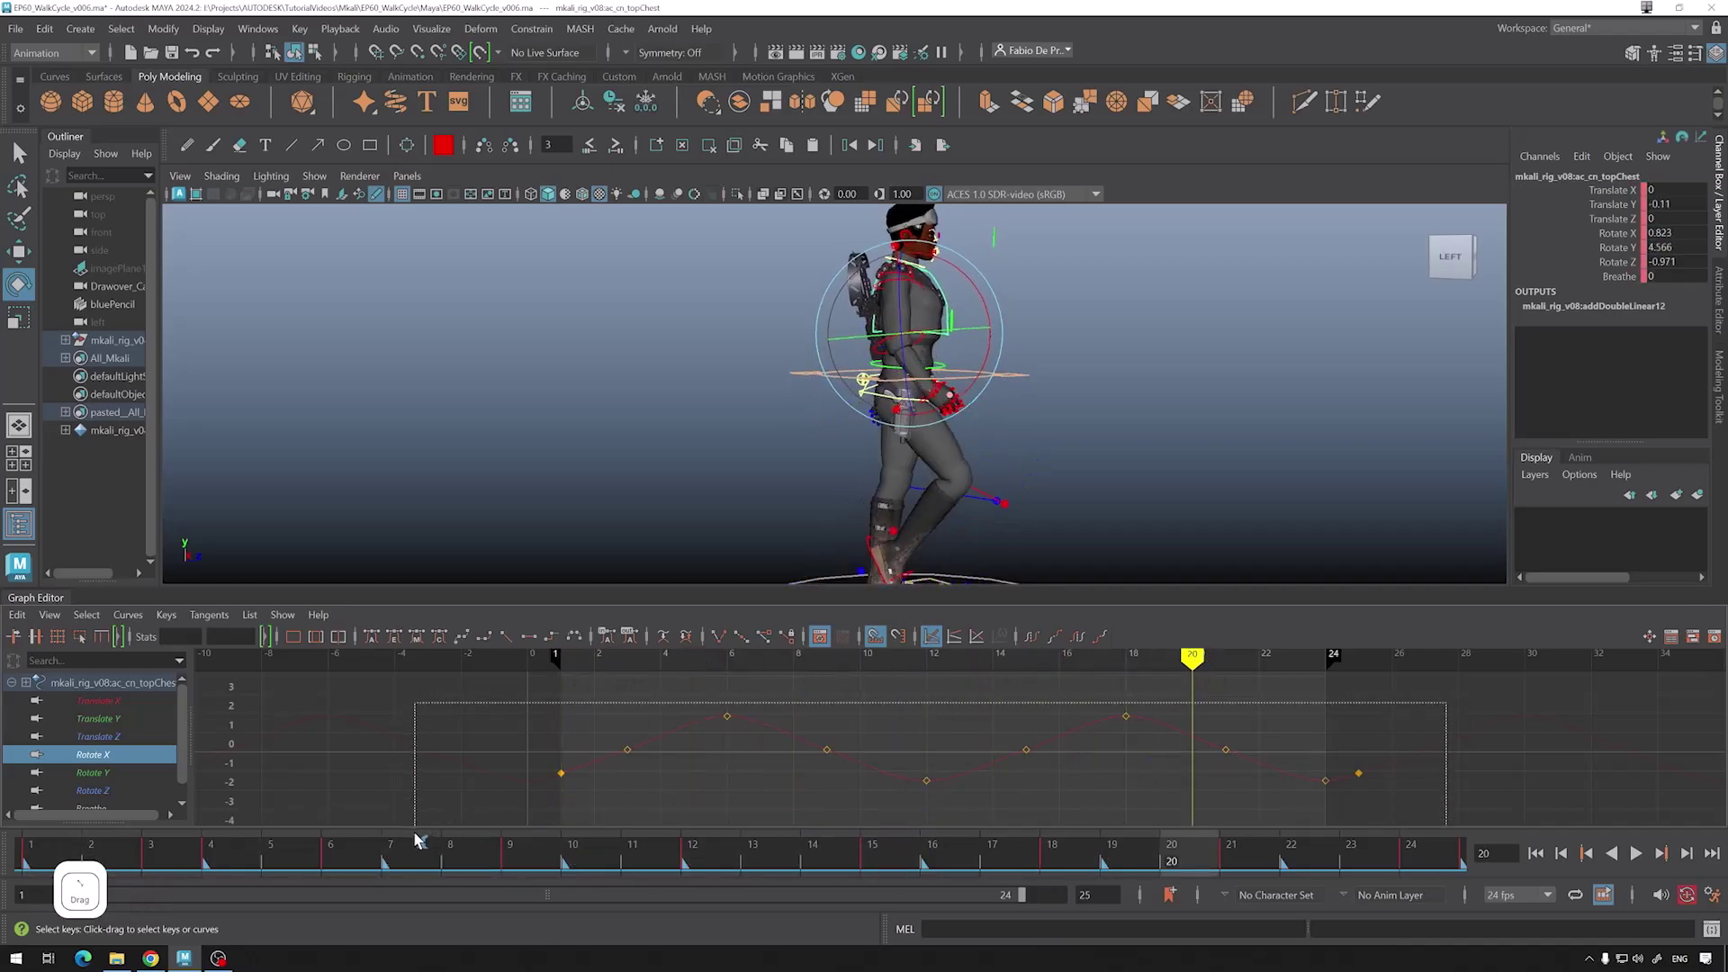
pyautogui.moveTo(415, 833); pyautogui.dragTo(415, 826)
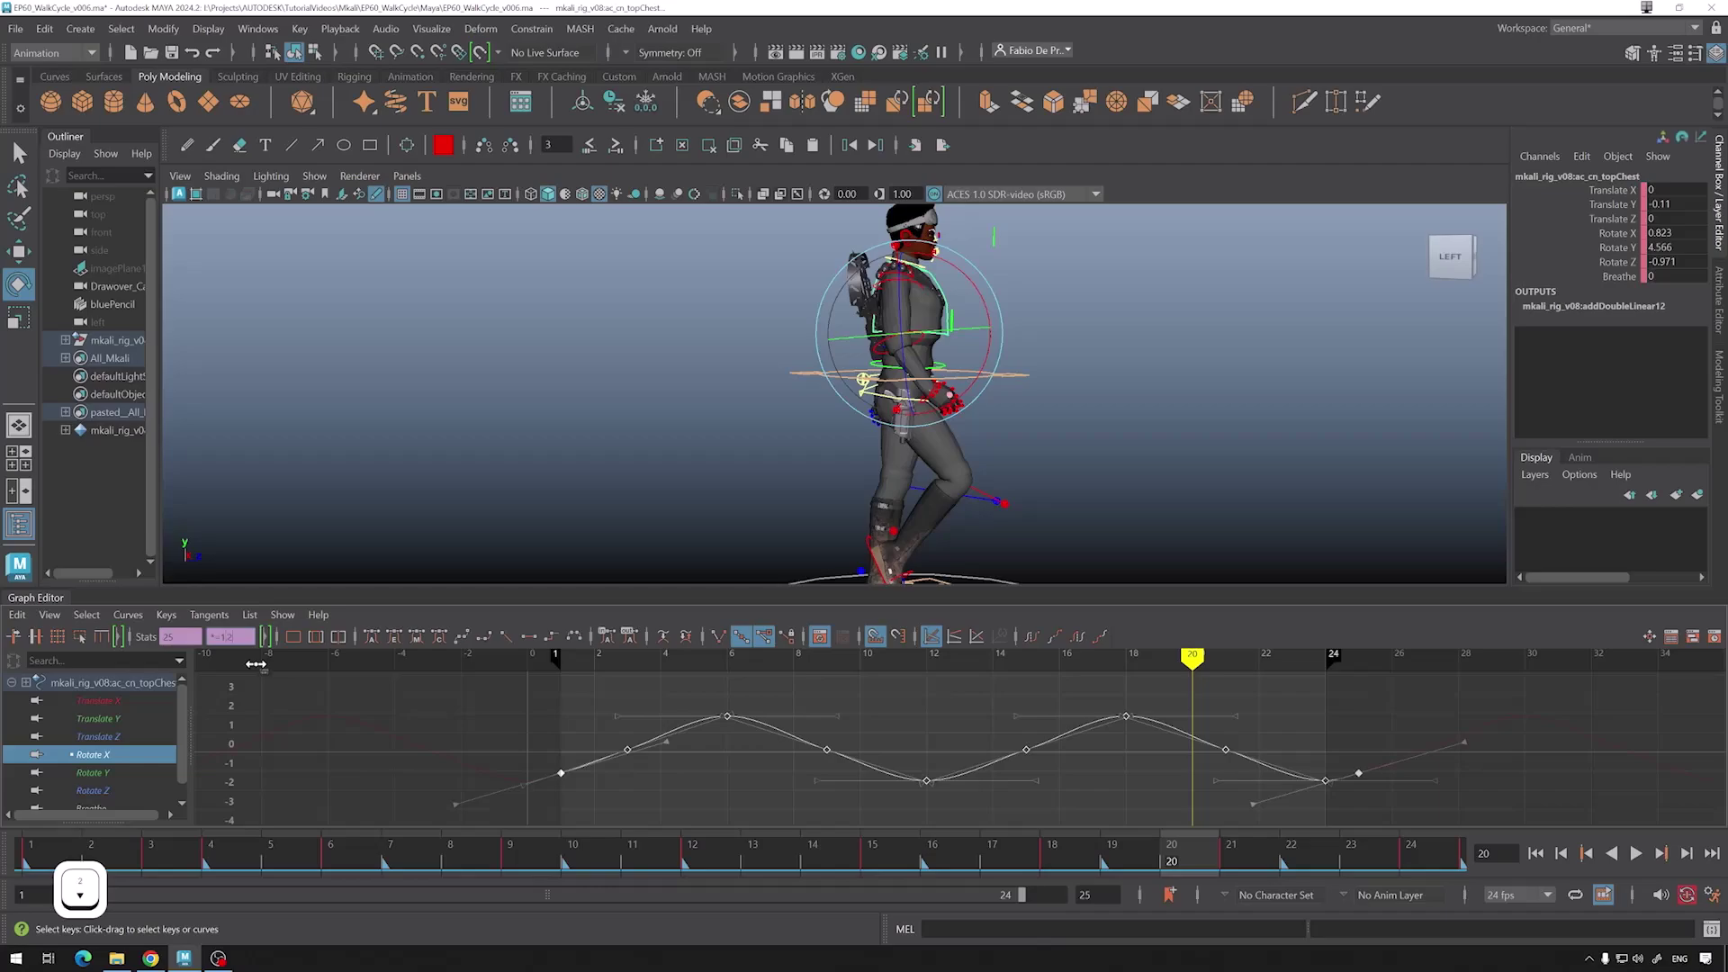
pyautogui.write('*=1.2')
pyautogui.press('Return')
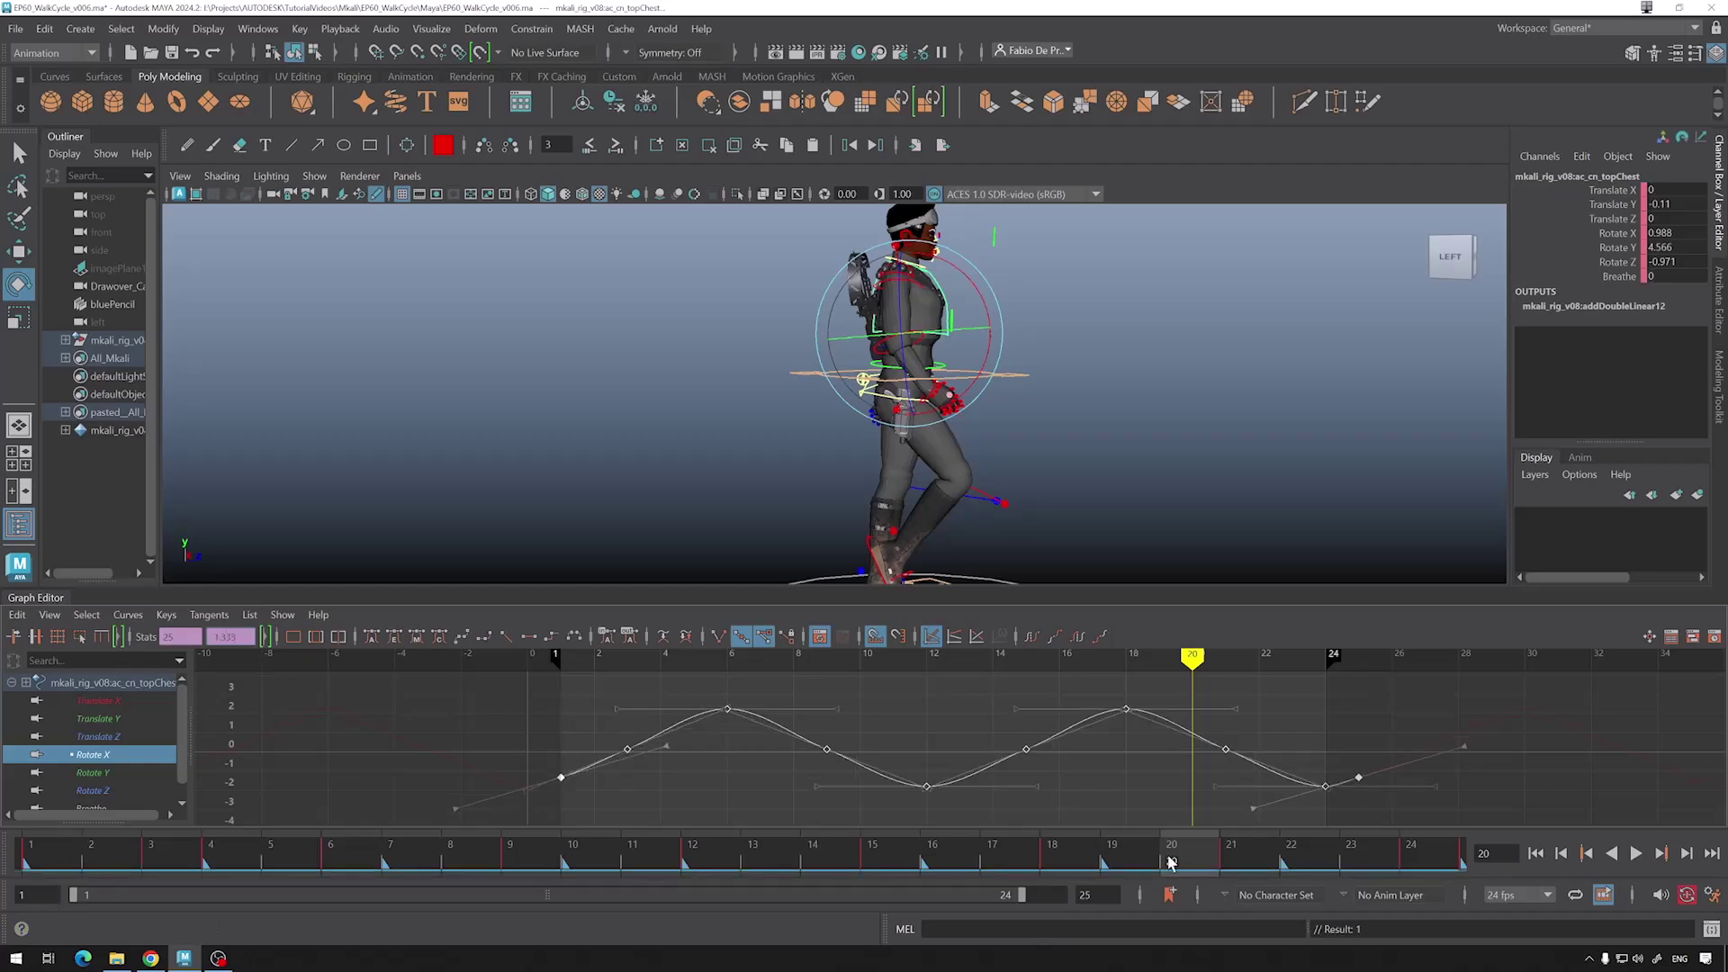
# Play the walk from the side to check the chest's increased forward and backward bend
pyautogui.click(952, 693)
pyautogui.hotkey('alt', 'v')
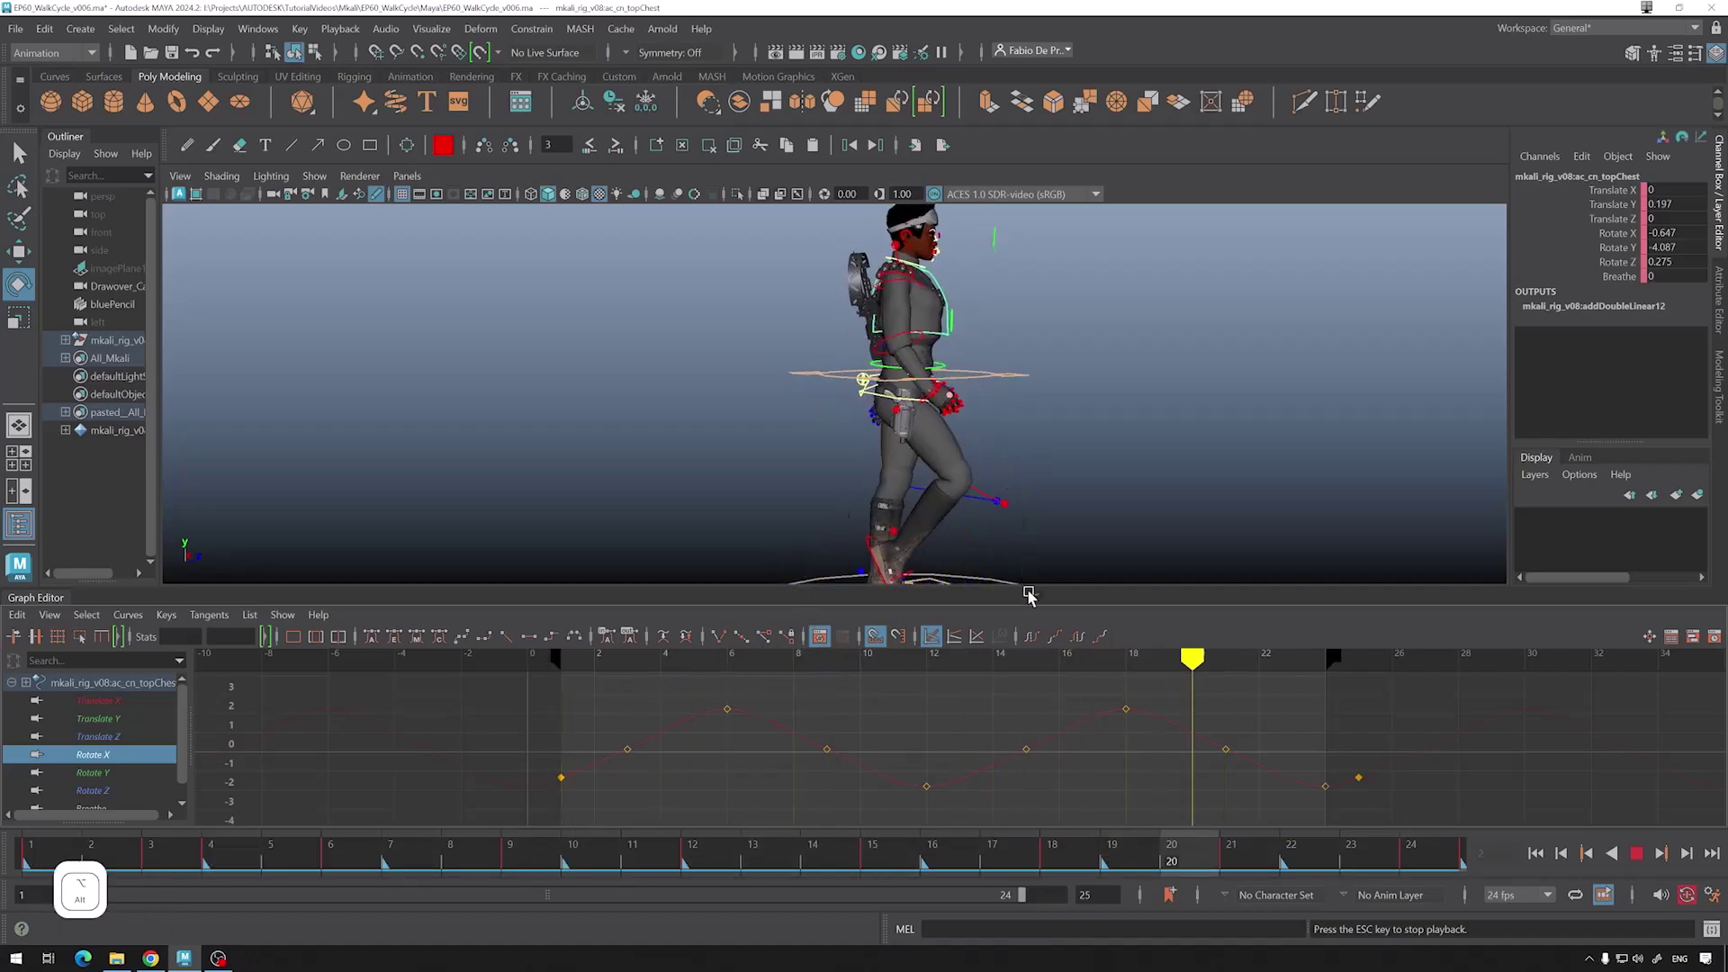
pyautogui.hotkey('alt', 'v')
# Try scaling the selected chest Rotate X keys with the Scale tool and undo the scaling
pyautogui.moveTo(1398, 835); pyautogui.dragTo(1401, 833)
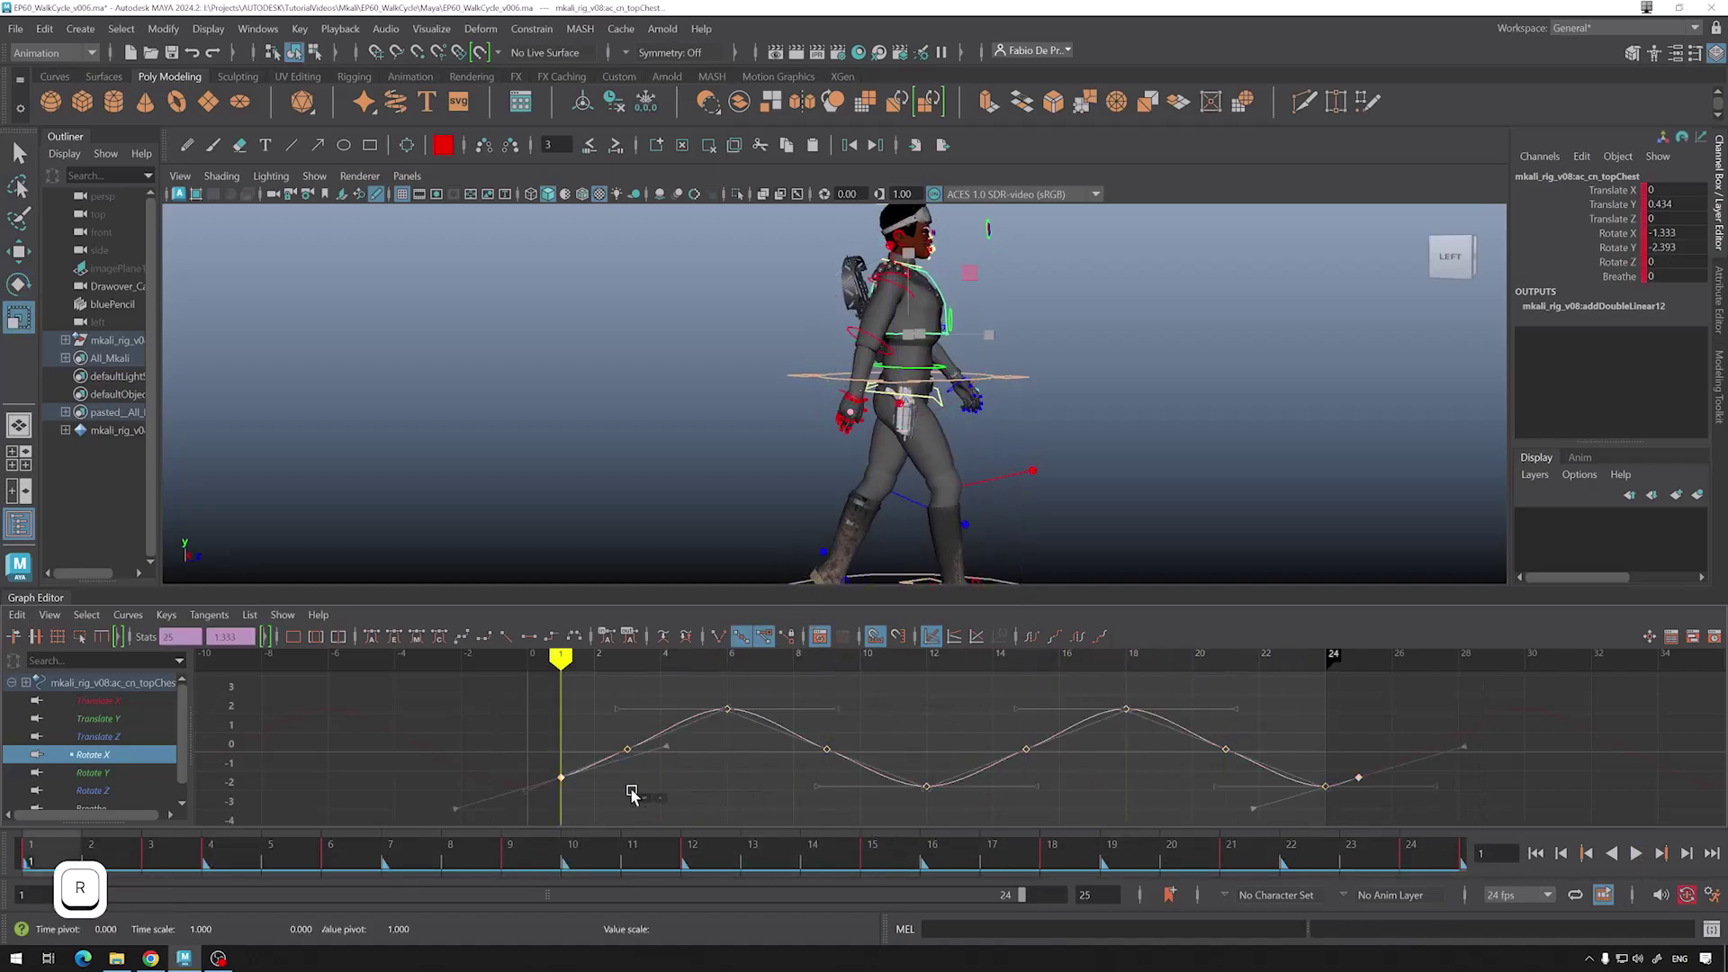
pyautogui.keyDown('shift'); pyautogui.moveTo(573, 789); pyautogui.dragTo(458, 725); pyautogui.keyUp('shift')
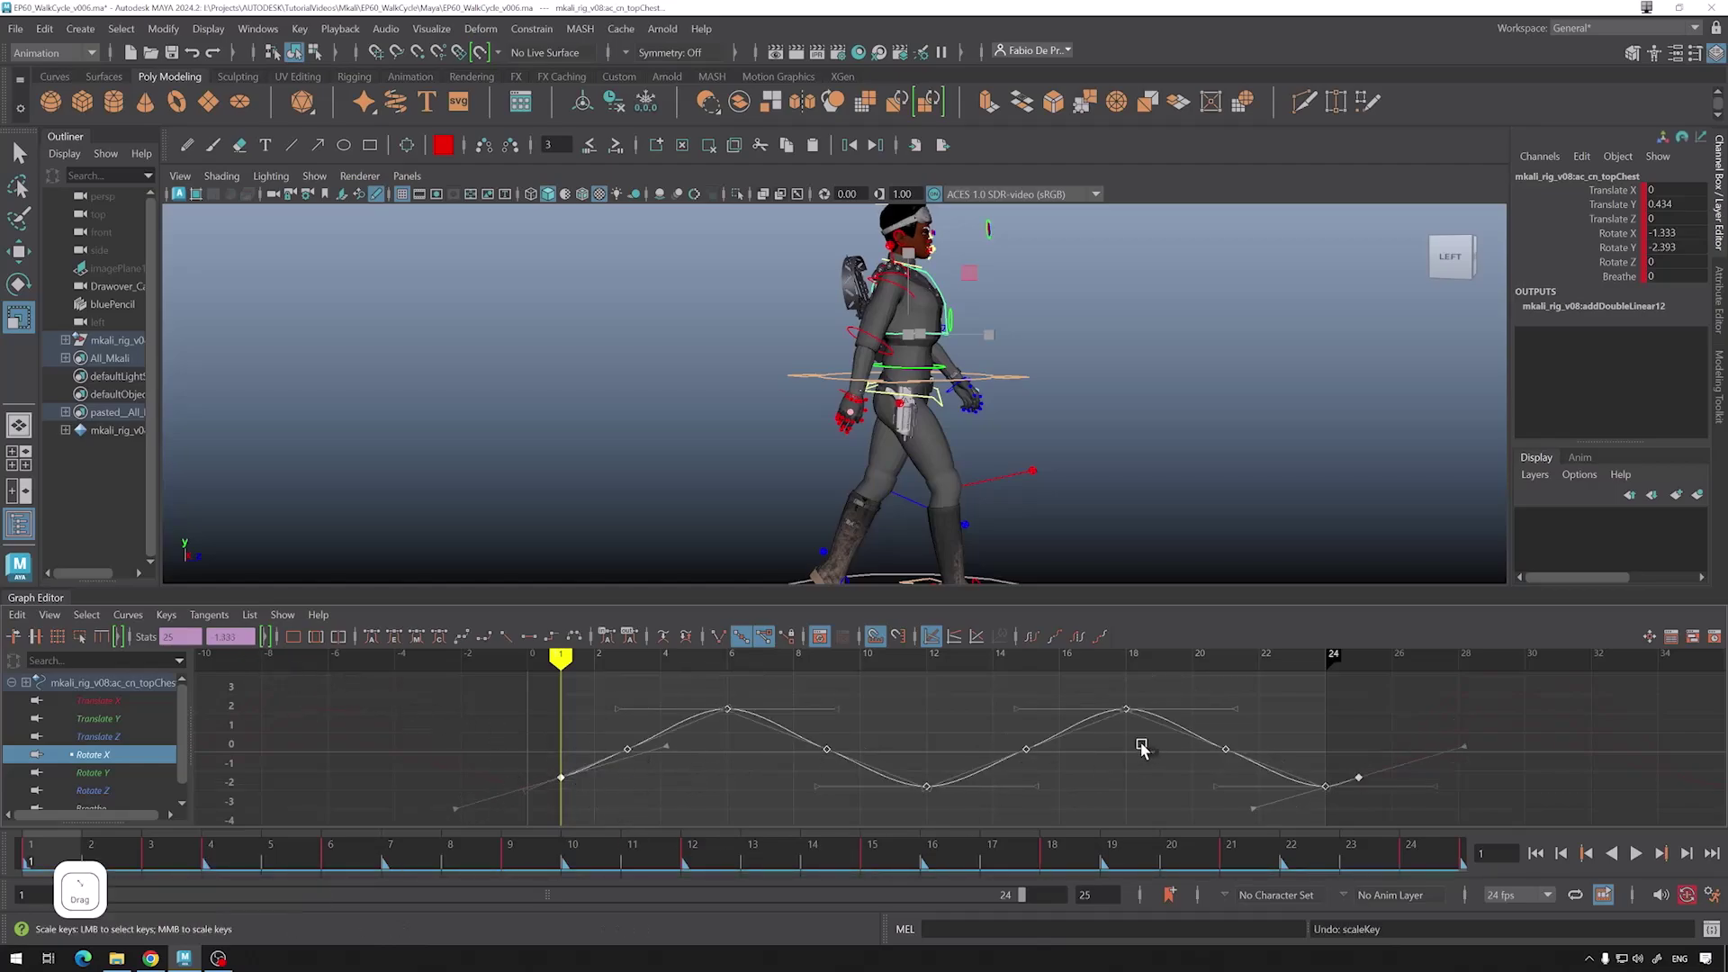
# Play the walk cycle and view it from the front and side with the rig controls hidden to check the overall motion
pyautogui.click(1326, 718)
pyautogui.moveTo(1467, 690); pyautogui.dragTo(337, 852)
pyautogui.keyDown('alt'); pyautogui.moveTo(1161, 504); pyautogui.dragTo(1060, 513); pyautogui.keyUp('alt')
pyautogui.hotkey('alt', 'v')
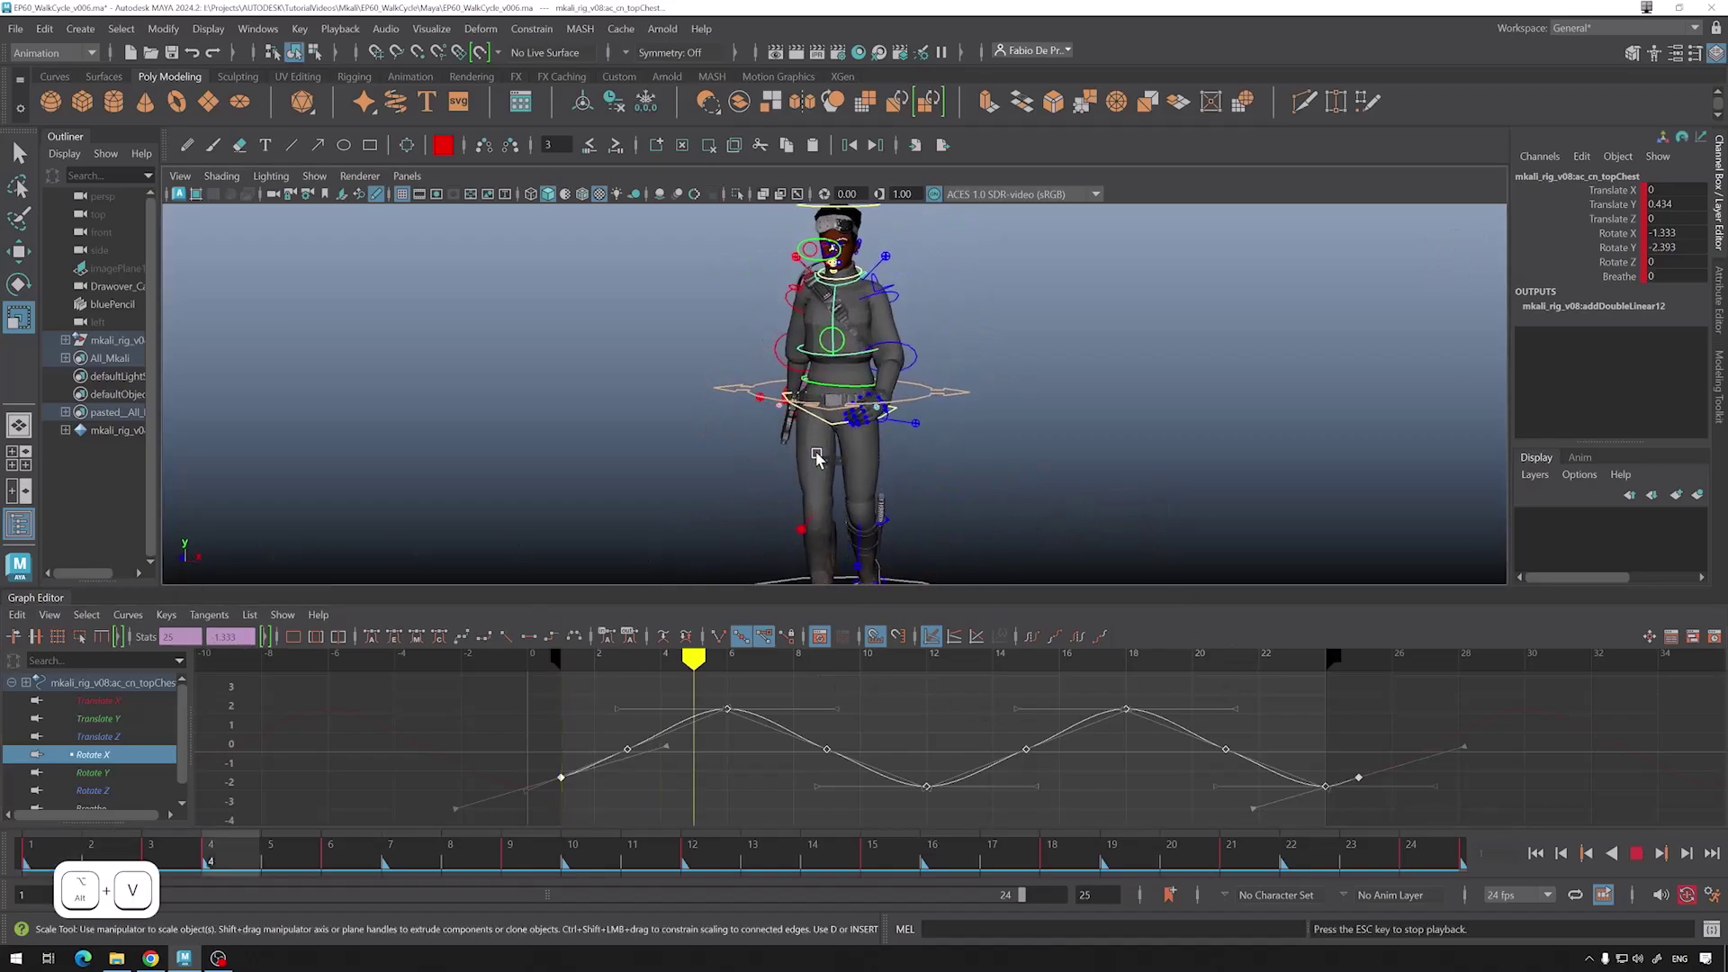
pyautogui.keyDown('alt'); pyautogui.moveTo(785, 474); pyautogui.dragTo(966, 441); pyautogui.keyUp('alt')
pyautogui.hotkey('alt', '1')
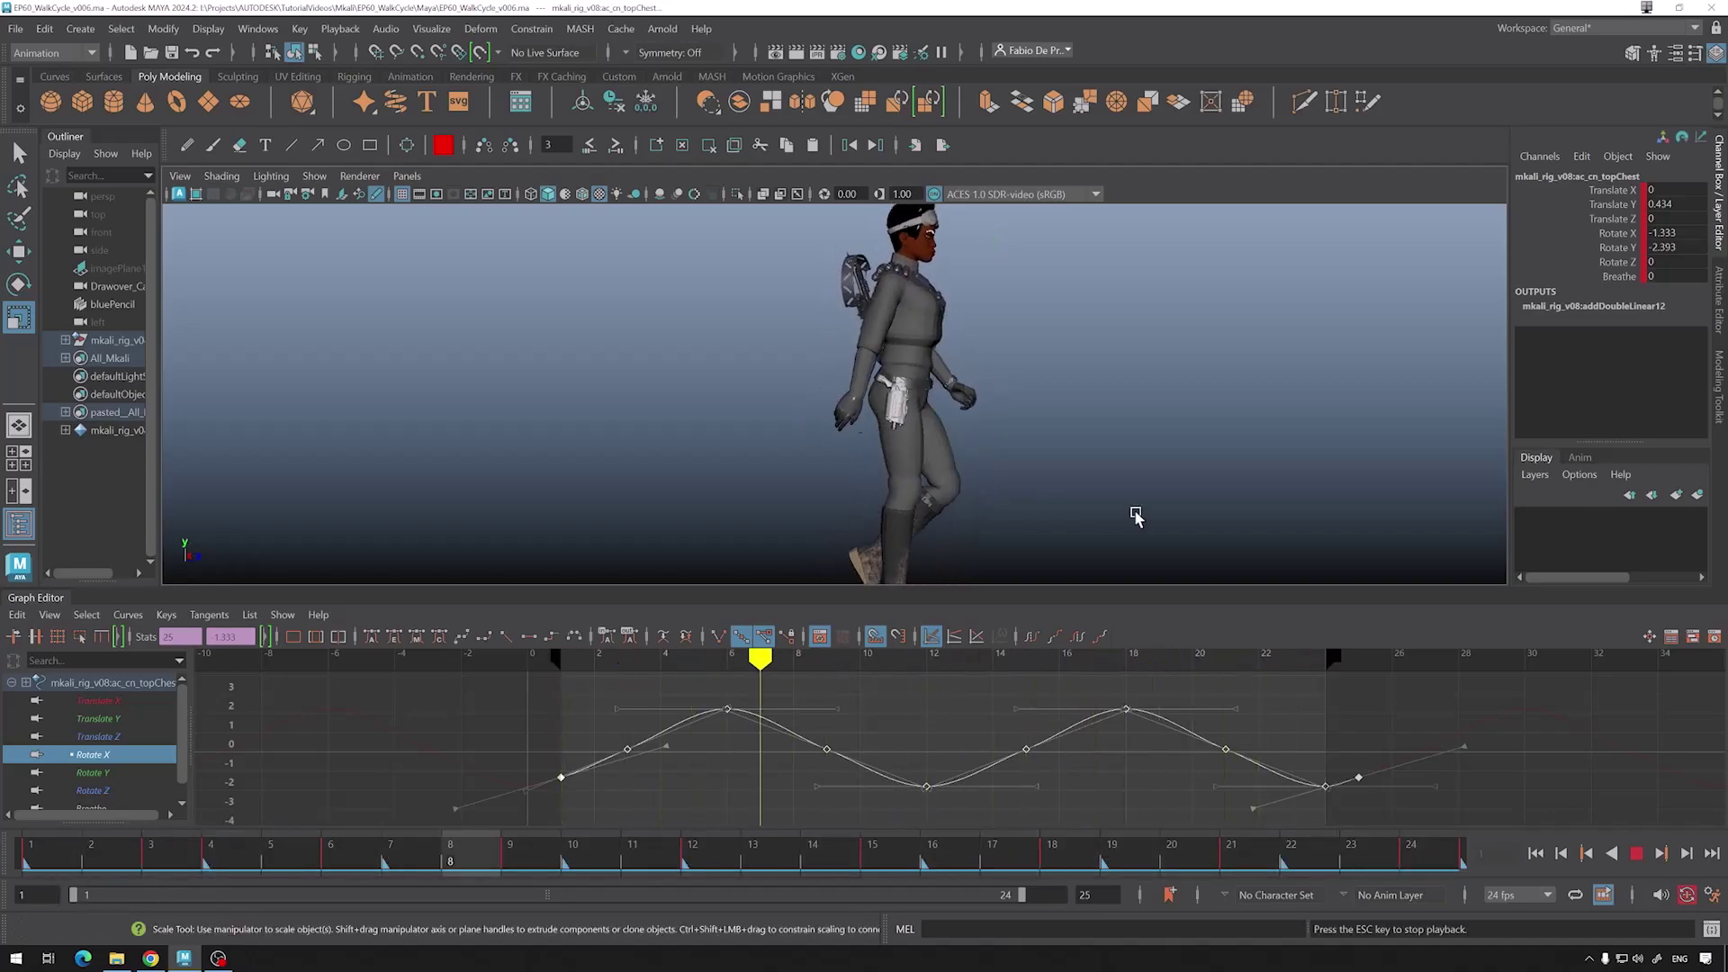
pyautogui.keyDown('alt'); pyautogui.moveTo(1131, 513); pyautogui.dragTo(981, 424); pyautogui.keyUp('alt')
pyautogui.keyDown('alt'); pyautogui.moveTo(981, 424); pyautogui.dragTo(1029, 415, button='middle'); pyautogui.keyUp('alt')
pyautogui.click(1638, 854)
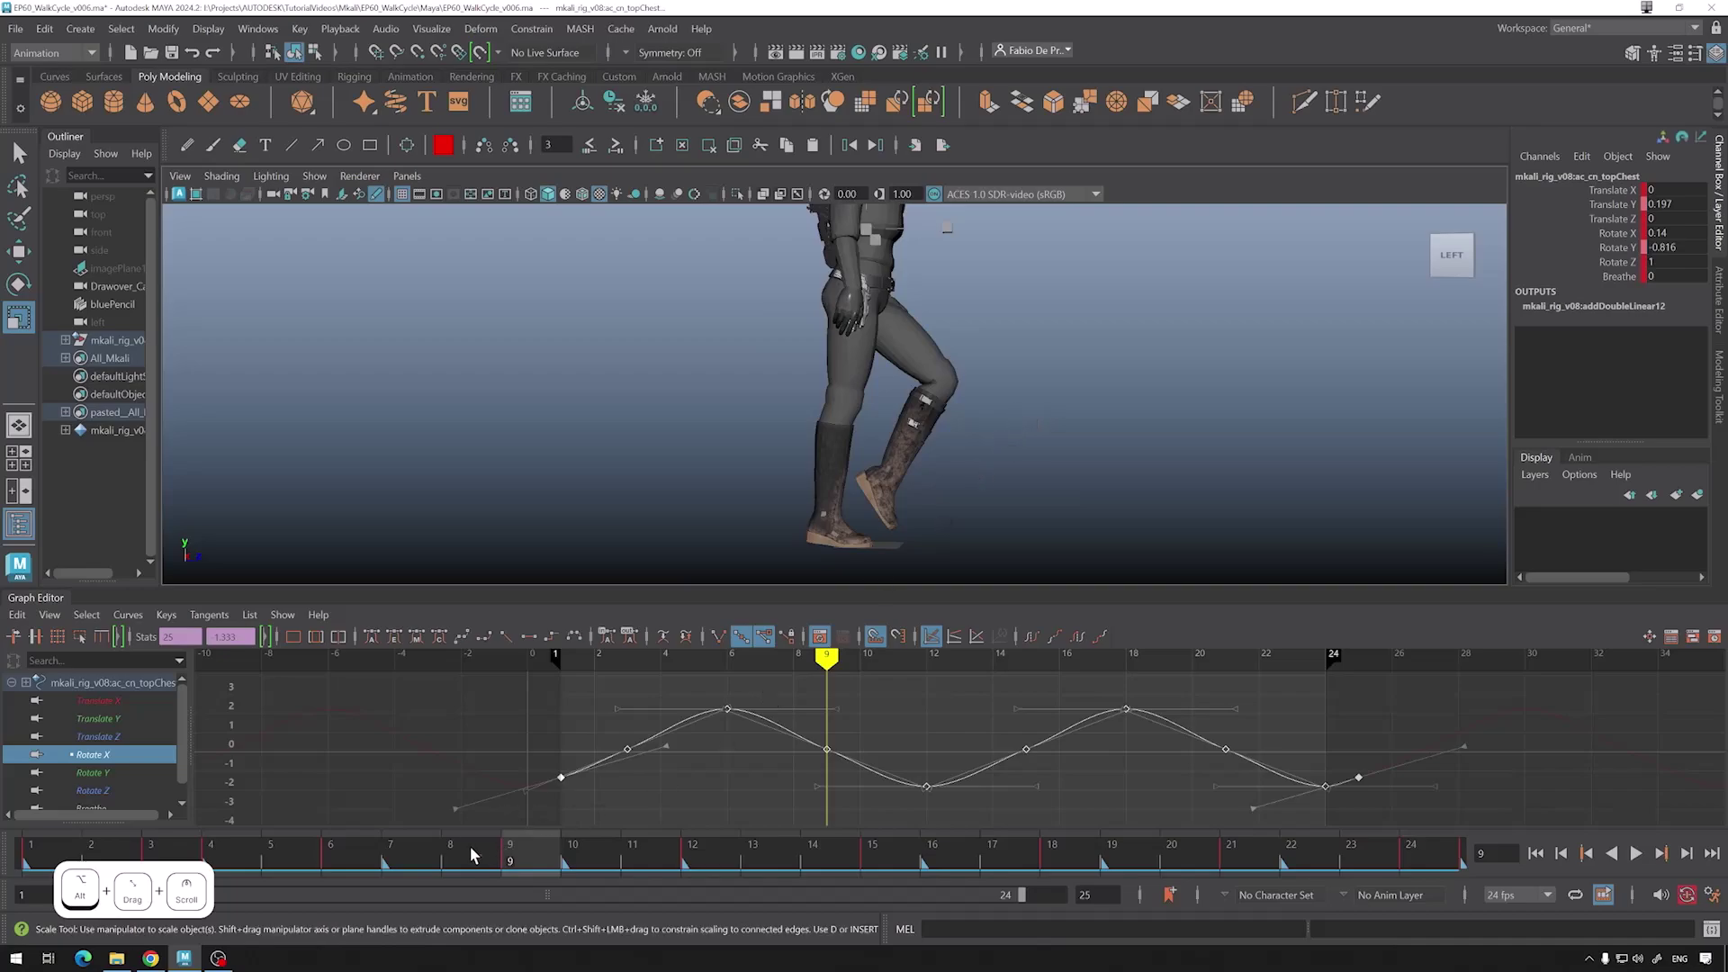
# Show the rig controls again and scrub through the first 15 frames from the side to examine the legs and feet
pyautogui.hotkey('alt', 'v')
pyautogui.keyDown('alt'); pyautogui.moveTo(802, 450); pyautogui.dragTo(842, 396); pyautogui.keyUp('alt')
pyautogui.keyDown('alt'); pyautogui.moveTo(918, 351); pyautogui.dragTo(941, 393, button='middle'); pyautogui.keyUp('alt')
pyautogui.hotkey('alt', '1')
pyautogui.moveTo(45, 850); pyautogui.dragTo(208, 838)
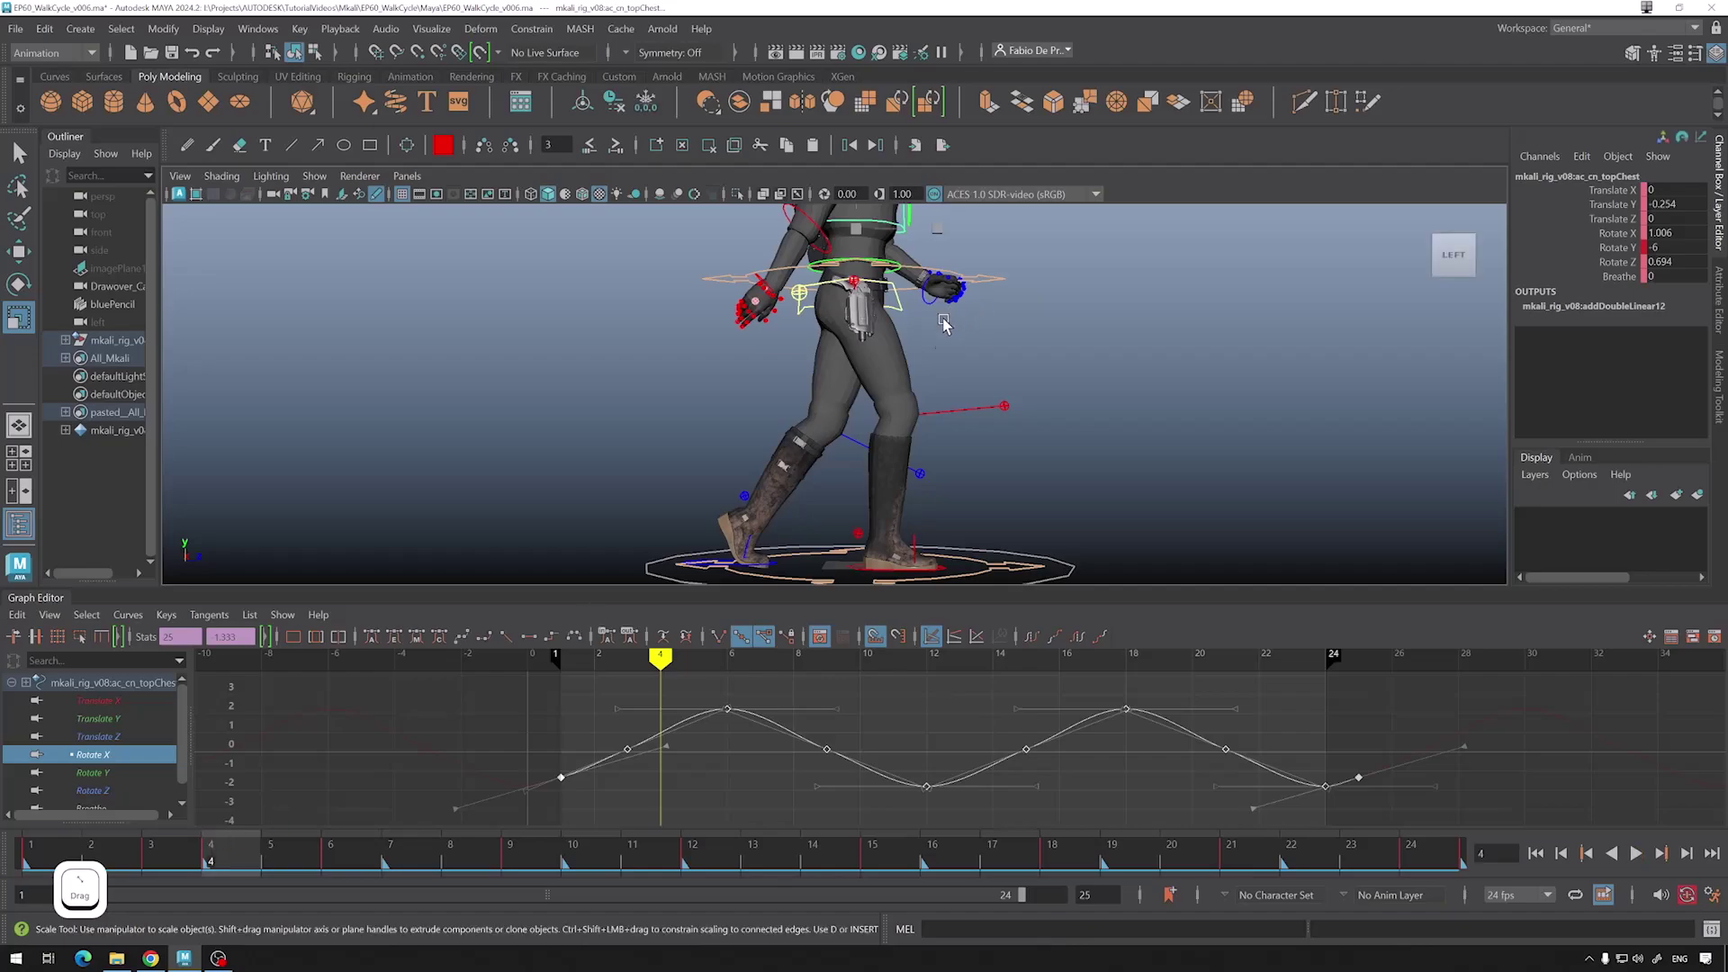
pyautogui.moveTo(353, 878); pyautogui.dragTo(463, 819)
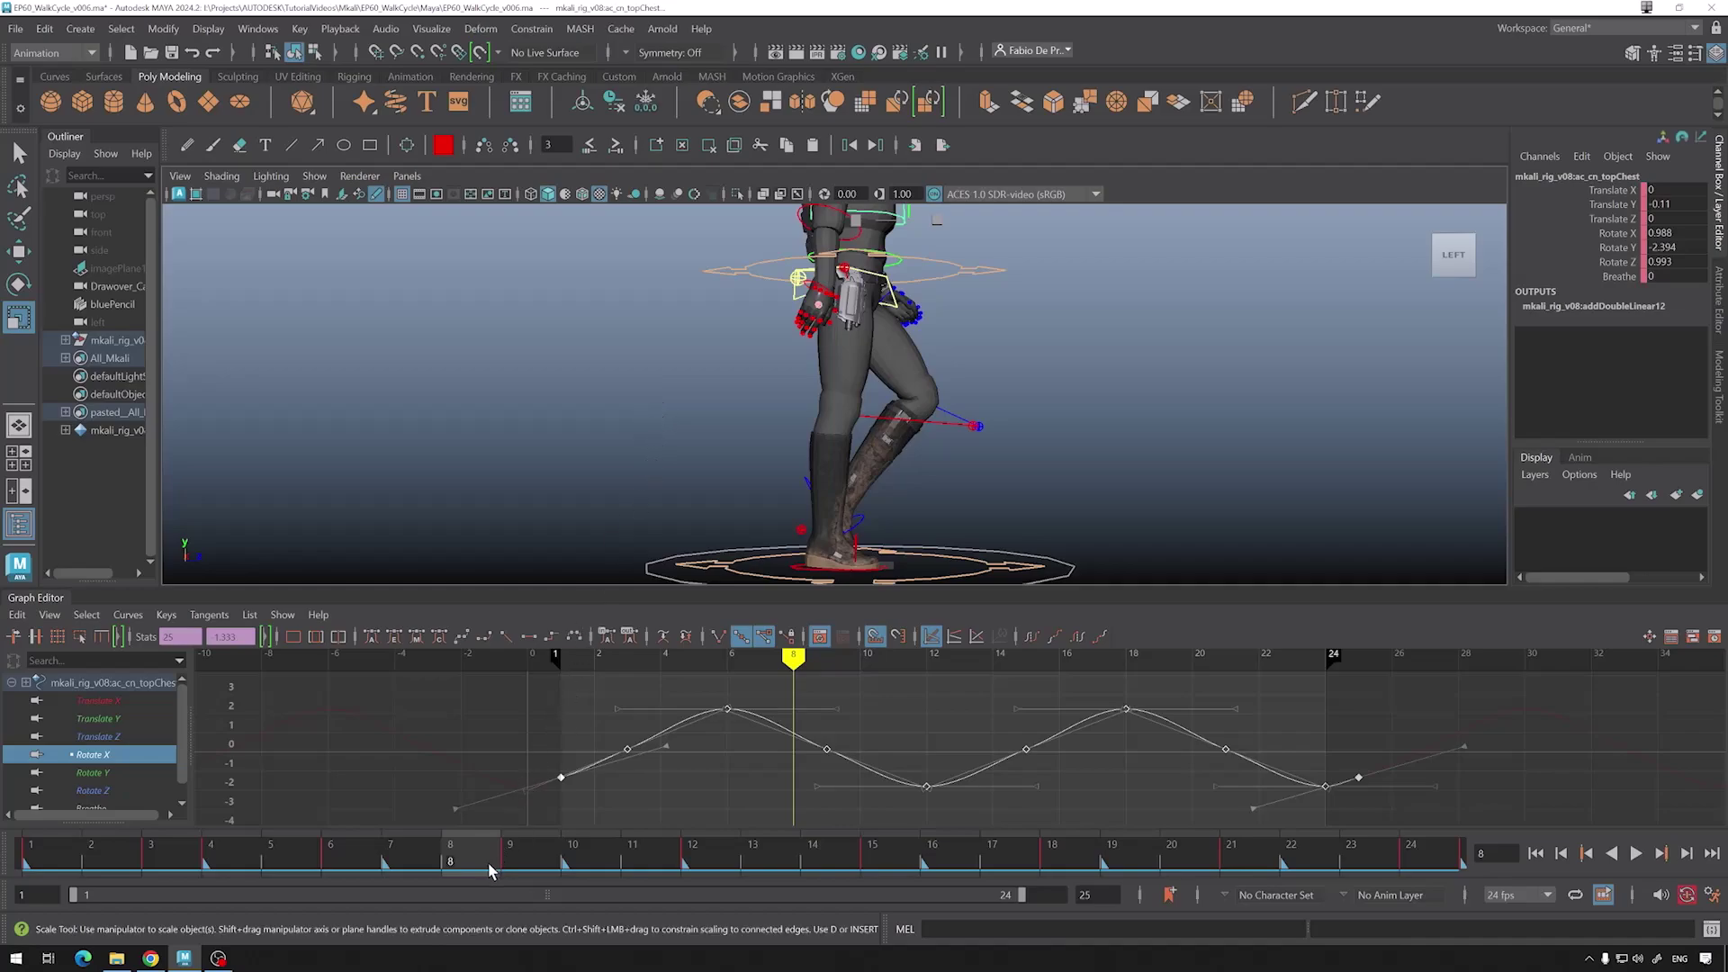
pyautogui.moveTo(469, 871); pyautogui.dragTo(779, 838)
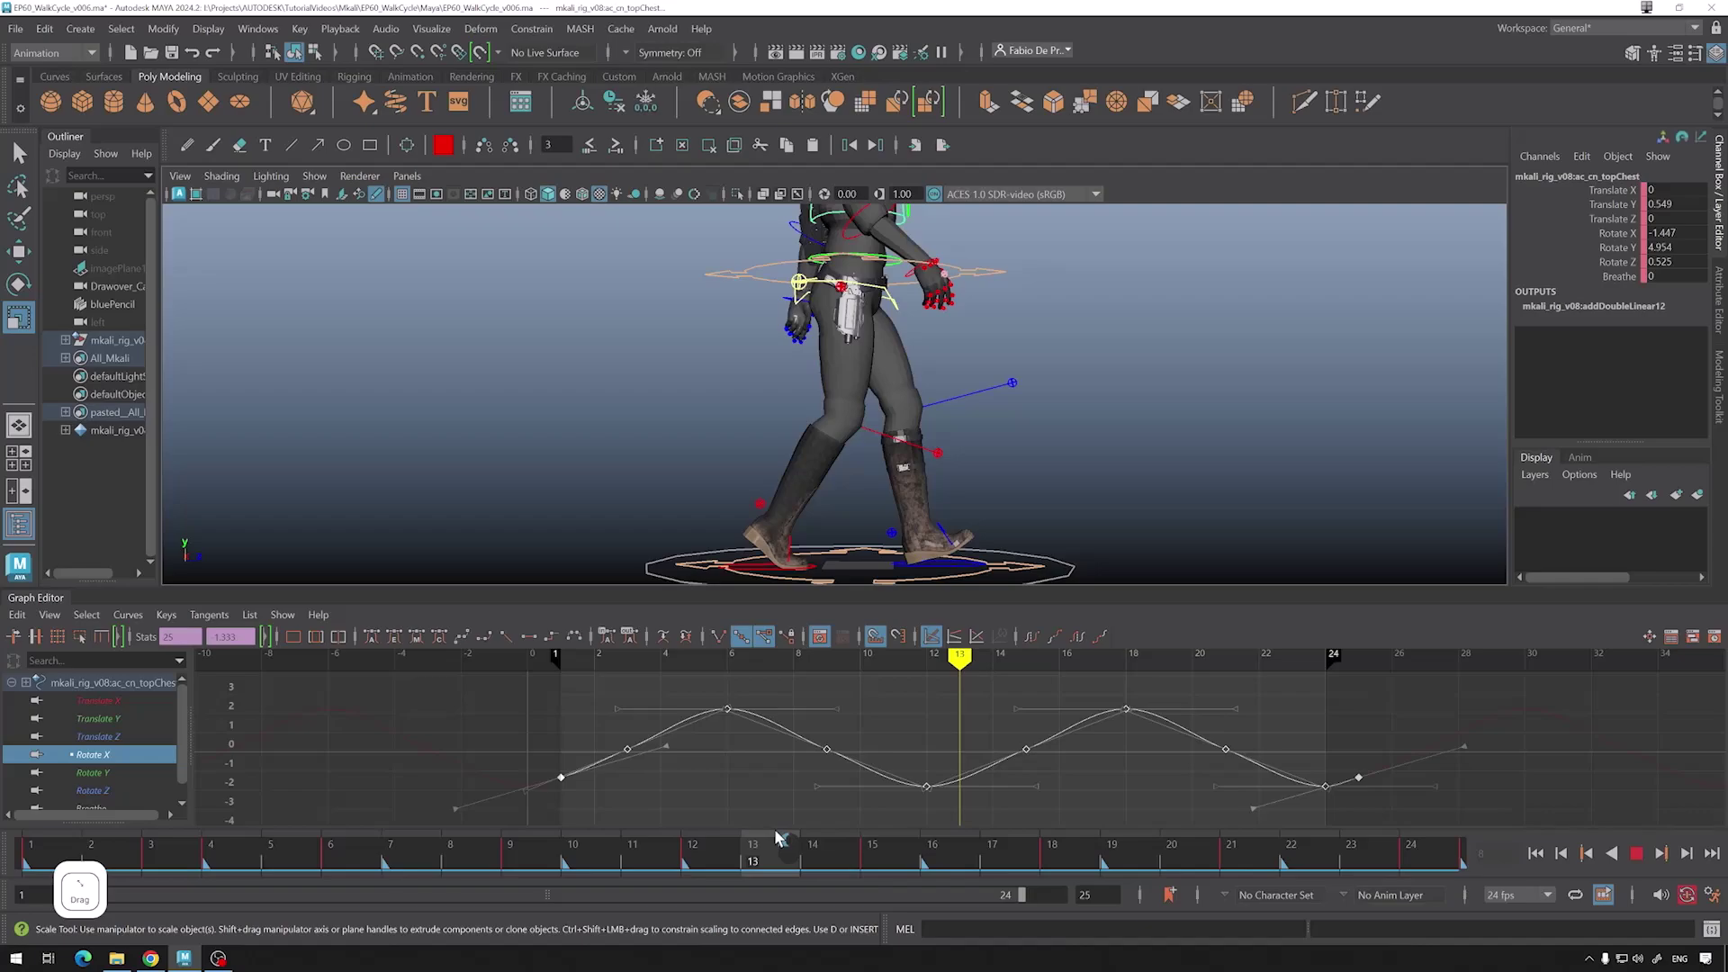
pyautogui.moveTo(779, 838); pyautogui.dragTo(896, 838)
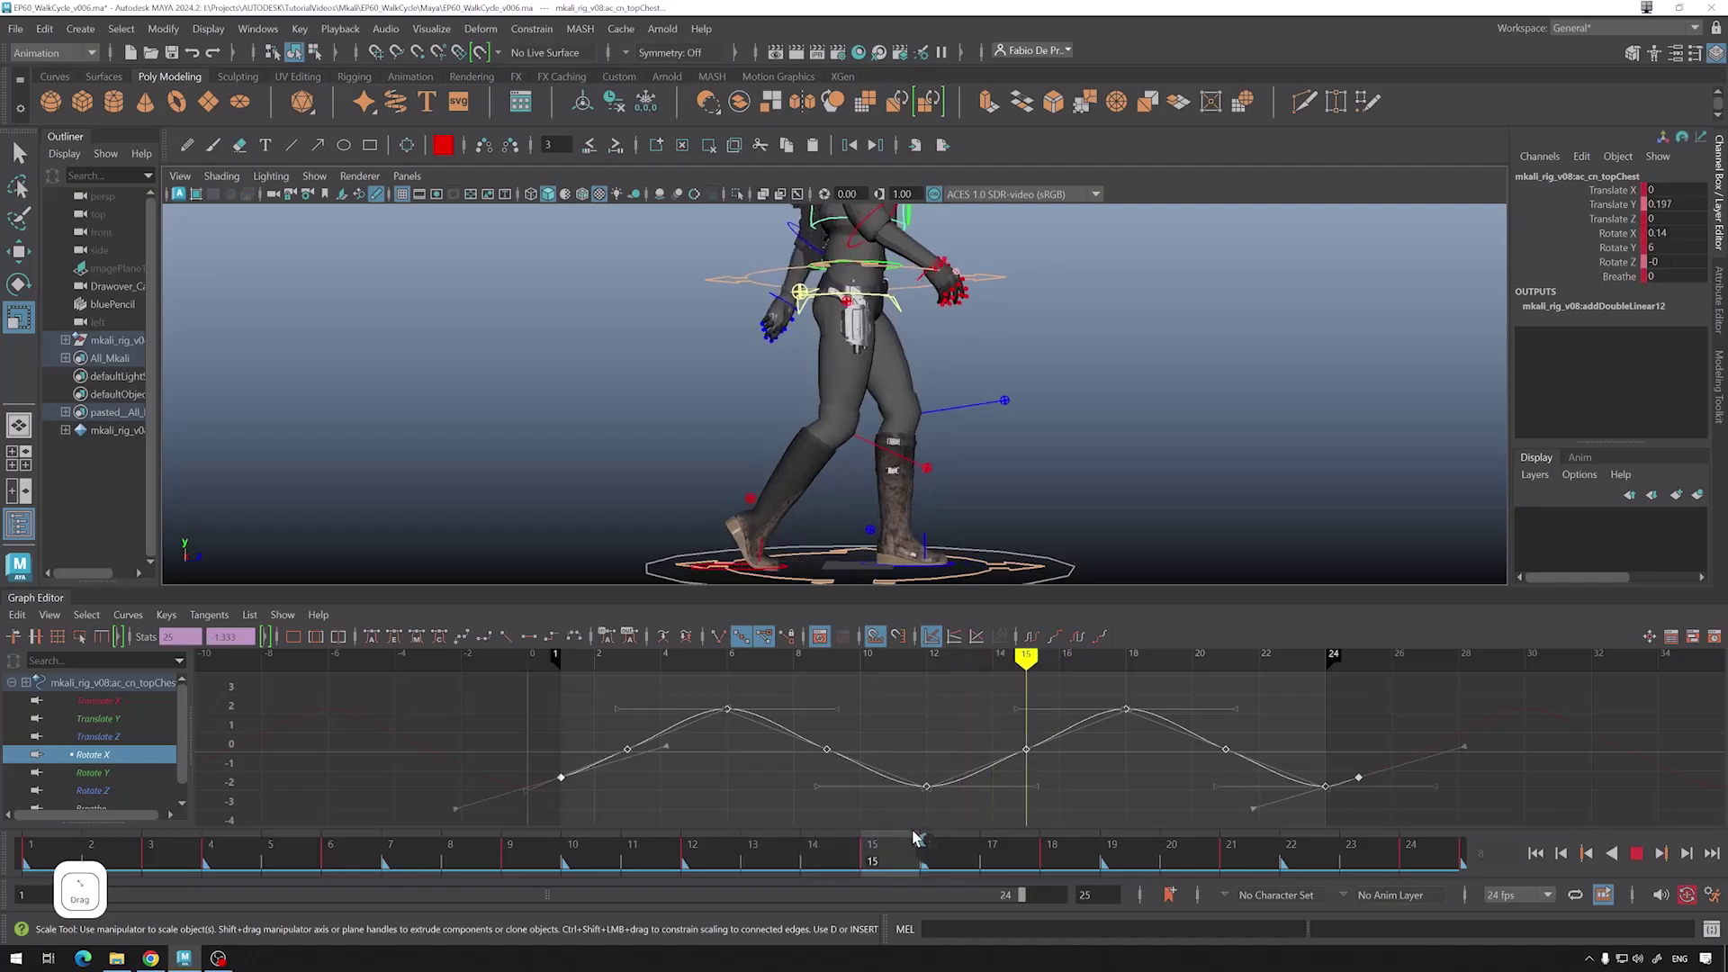
# Select the right foot IK control and isolate its Foot Roll curve in the Graph Editor
pyautogui.click(749, 498)
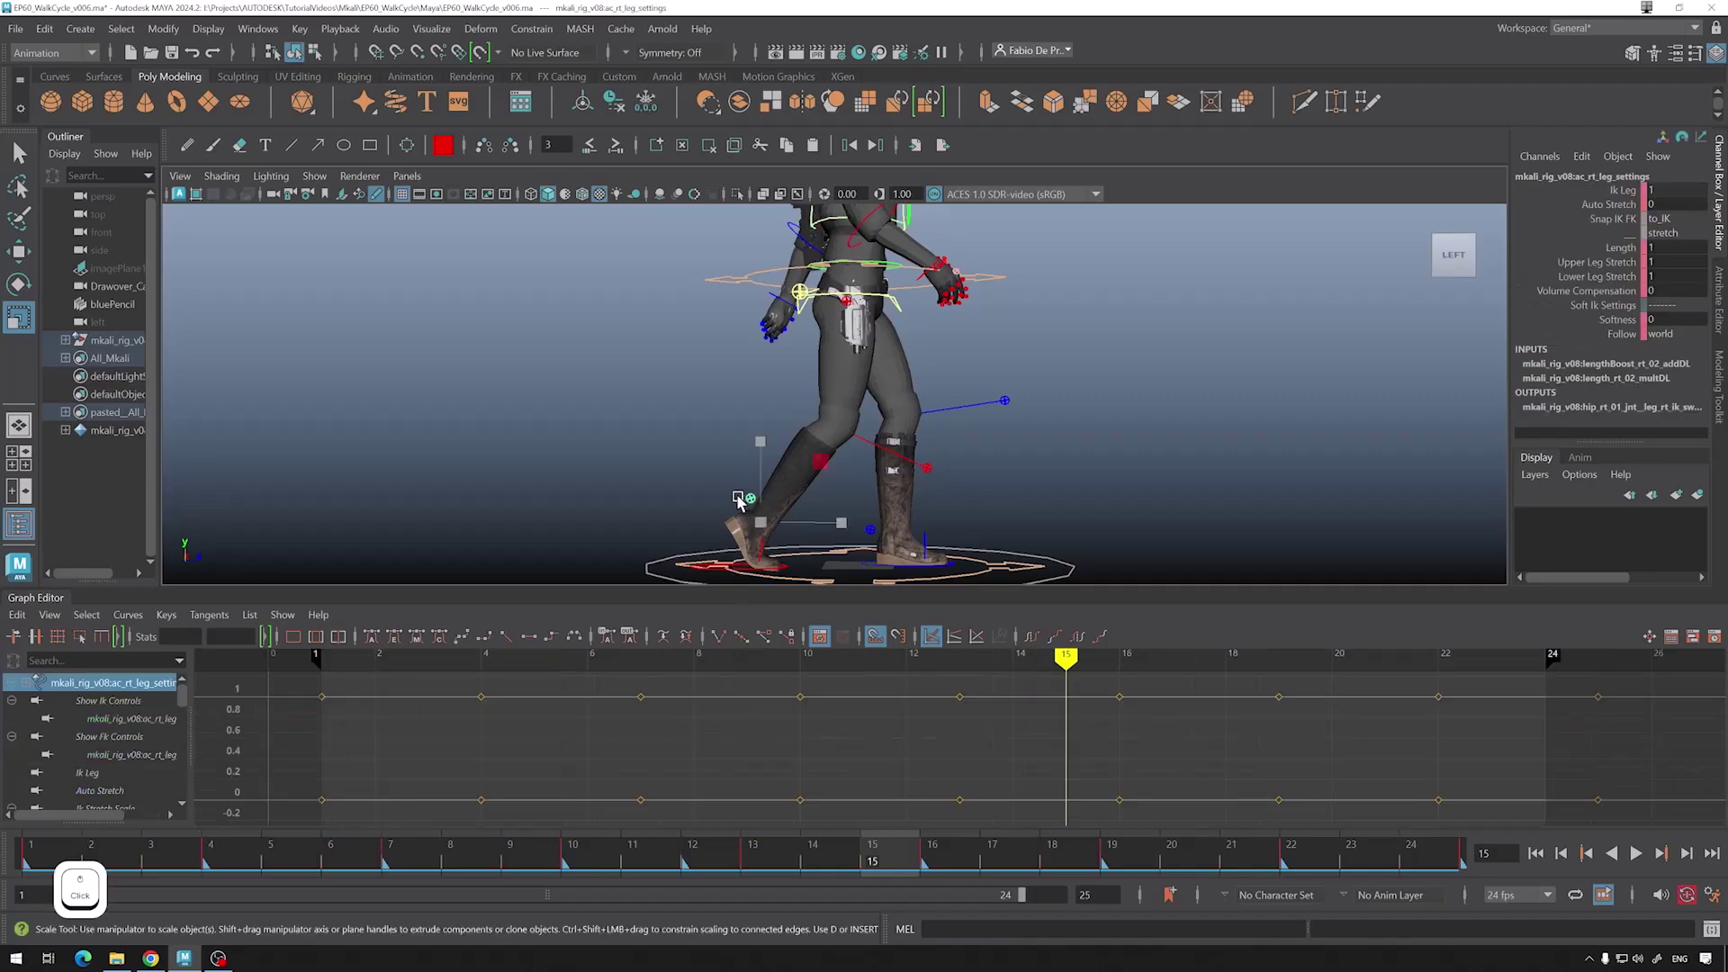
pyautogui.click(778, 568)
pyautogui.click(784, 568)
pyautogui.keyDown('alt'); pyautogui.moveTo(873, 546); pyautogui.dragTo(871, 503, button='middle'); pyautogui.keyUp('alt')
pyautogui.keyDown('alt'); pyautogui.moveTo(870, 503); pyautogui.dragTo(875, 532, button='right'); pyautogui.keyUp('alt')
pyautogui.keyDown('alt'); pyautogui.moveTo(876, 533); pyautogui.dragTo(871, 516); pyautogui.keyUp('alt')
pyautogui.scroll(-3, 112, 780)
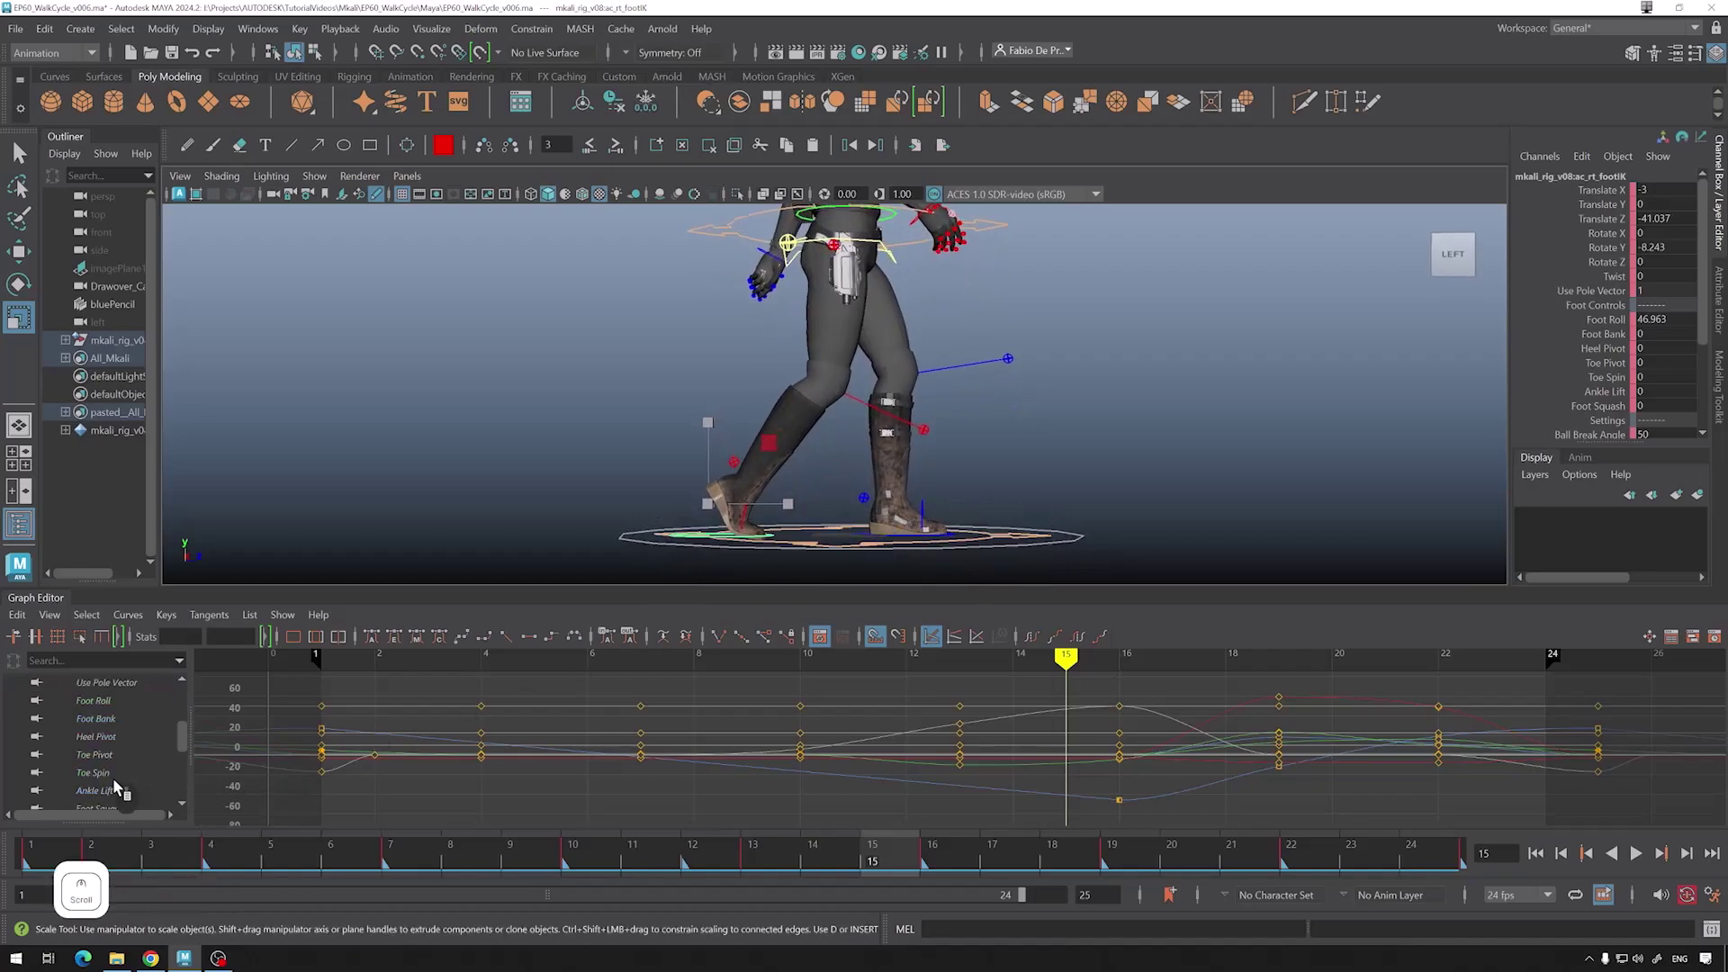
pyautogui.click(115, 701)
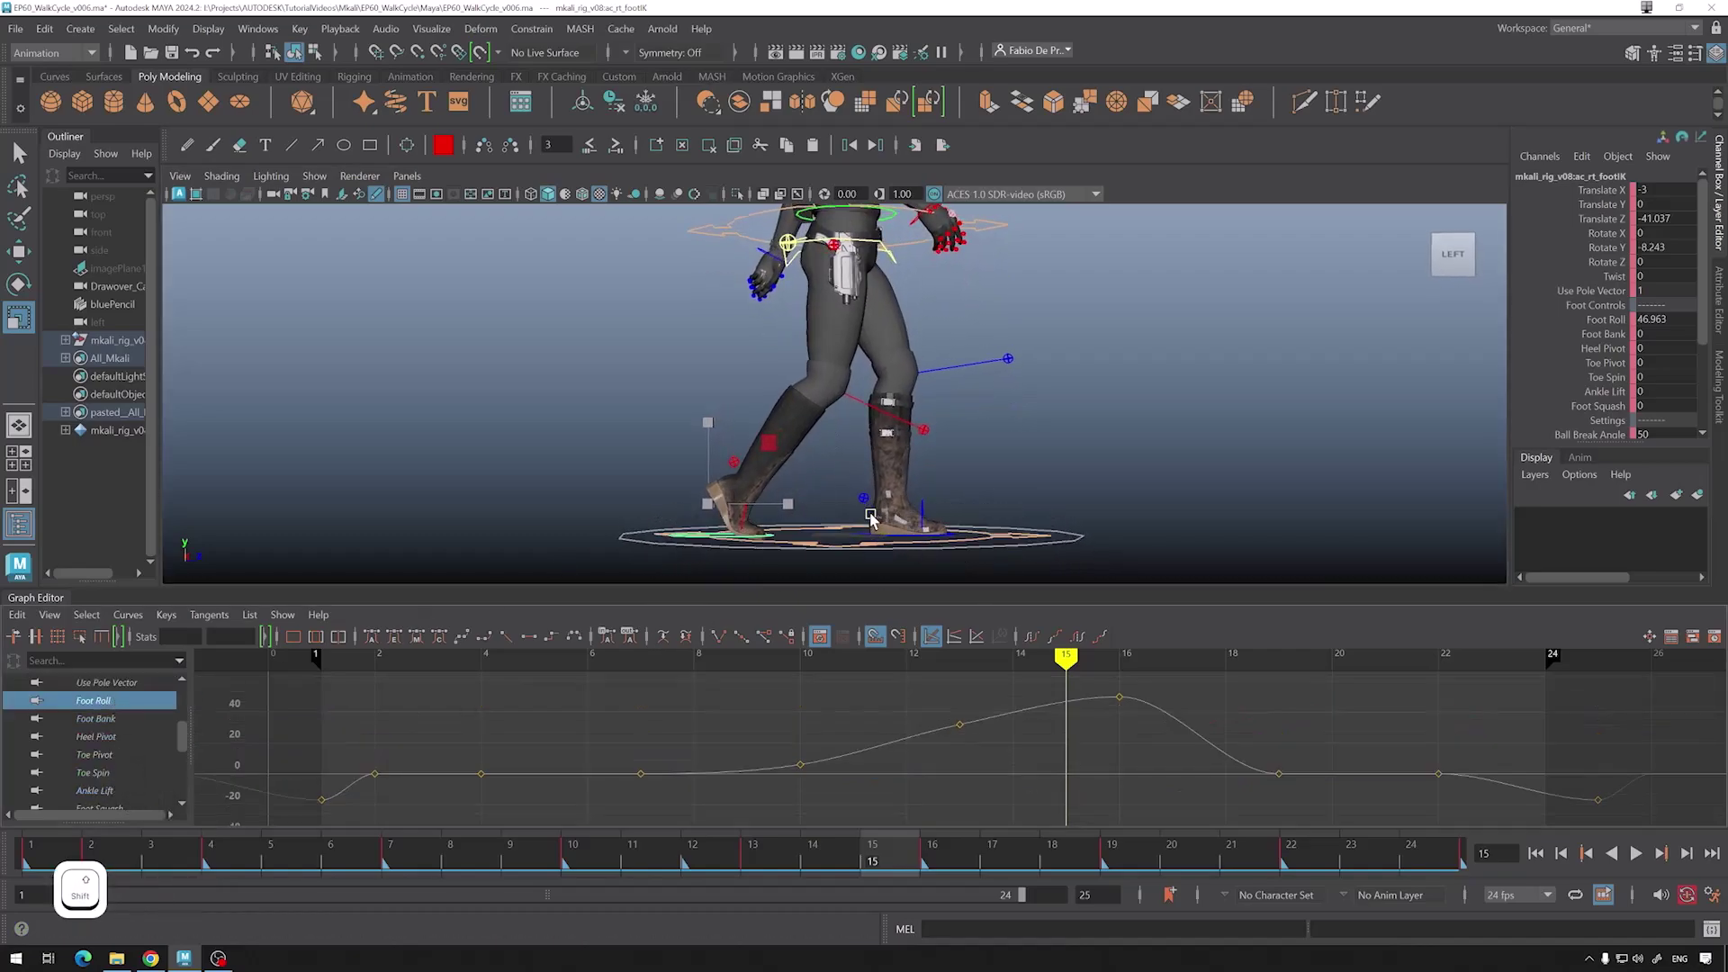
# Add the left foot IK control to the selection and filter the Graph Editor to display only the Foot Roll attribute
pyautogui.keyDown('shift'); pyautogui.click(871, 537); pyautogui.keyUp('shift')
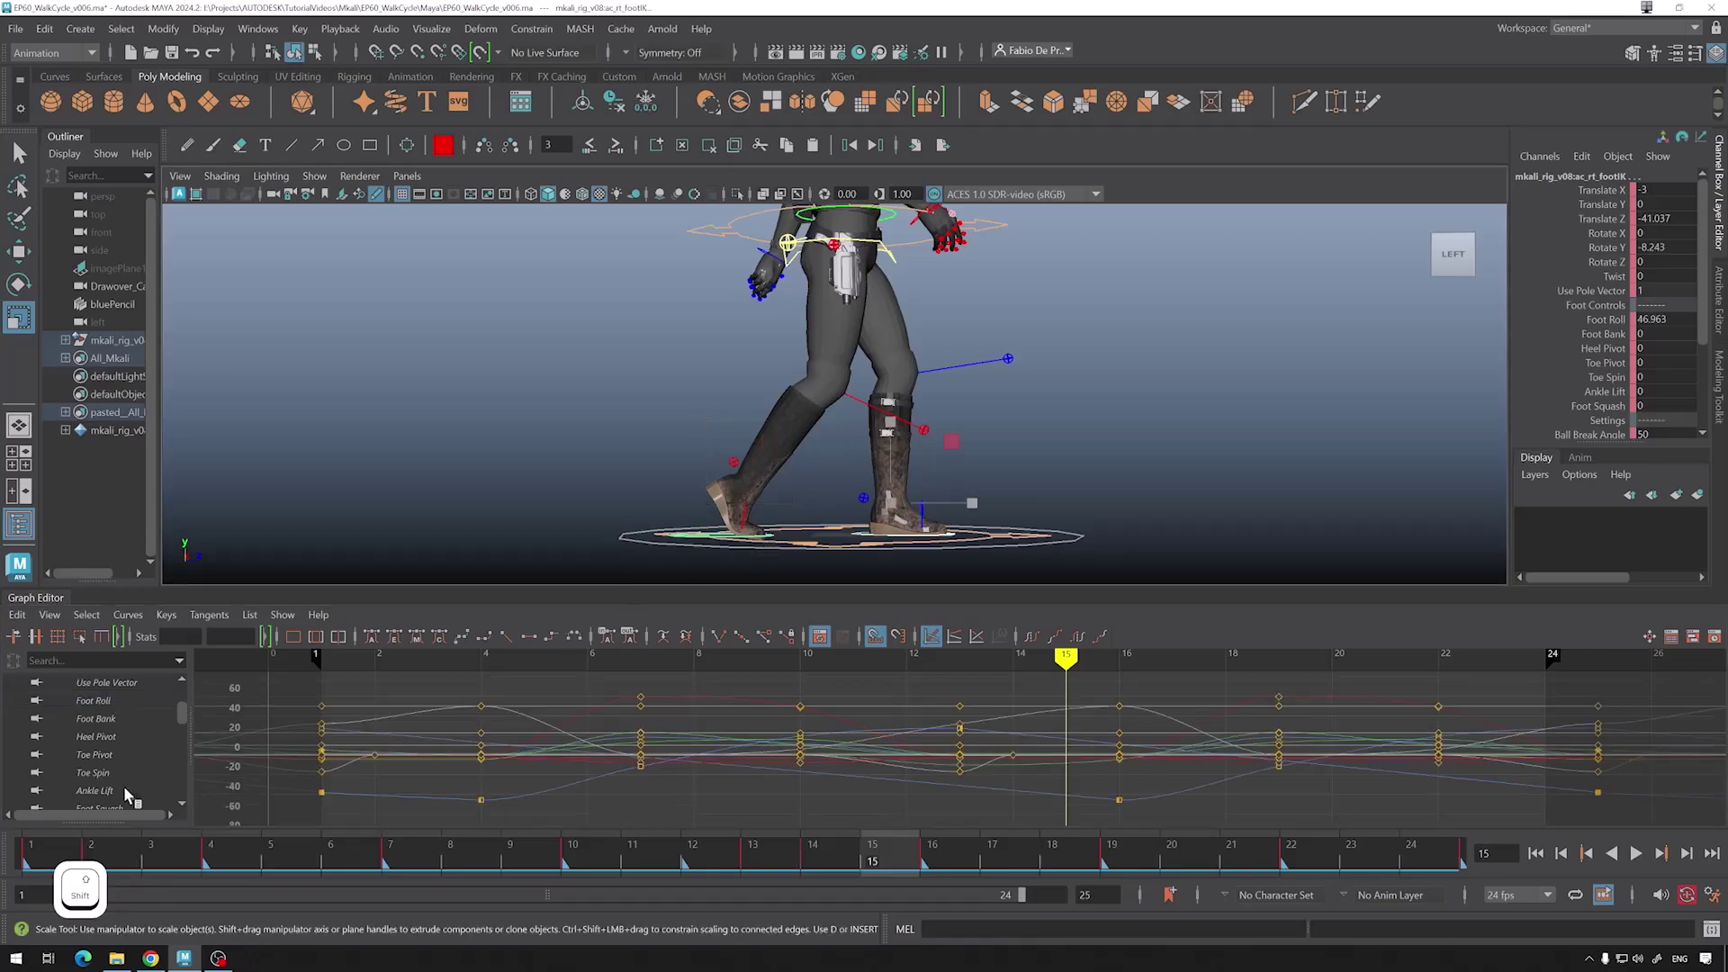
pyautogui.scroll(6, 123, 752)
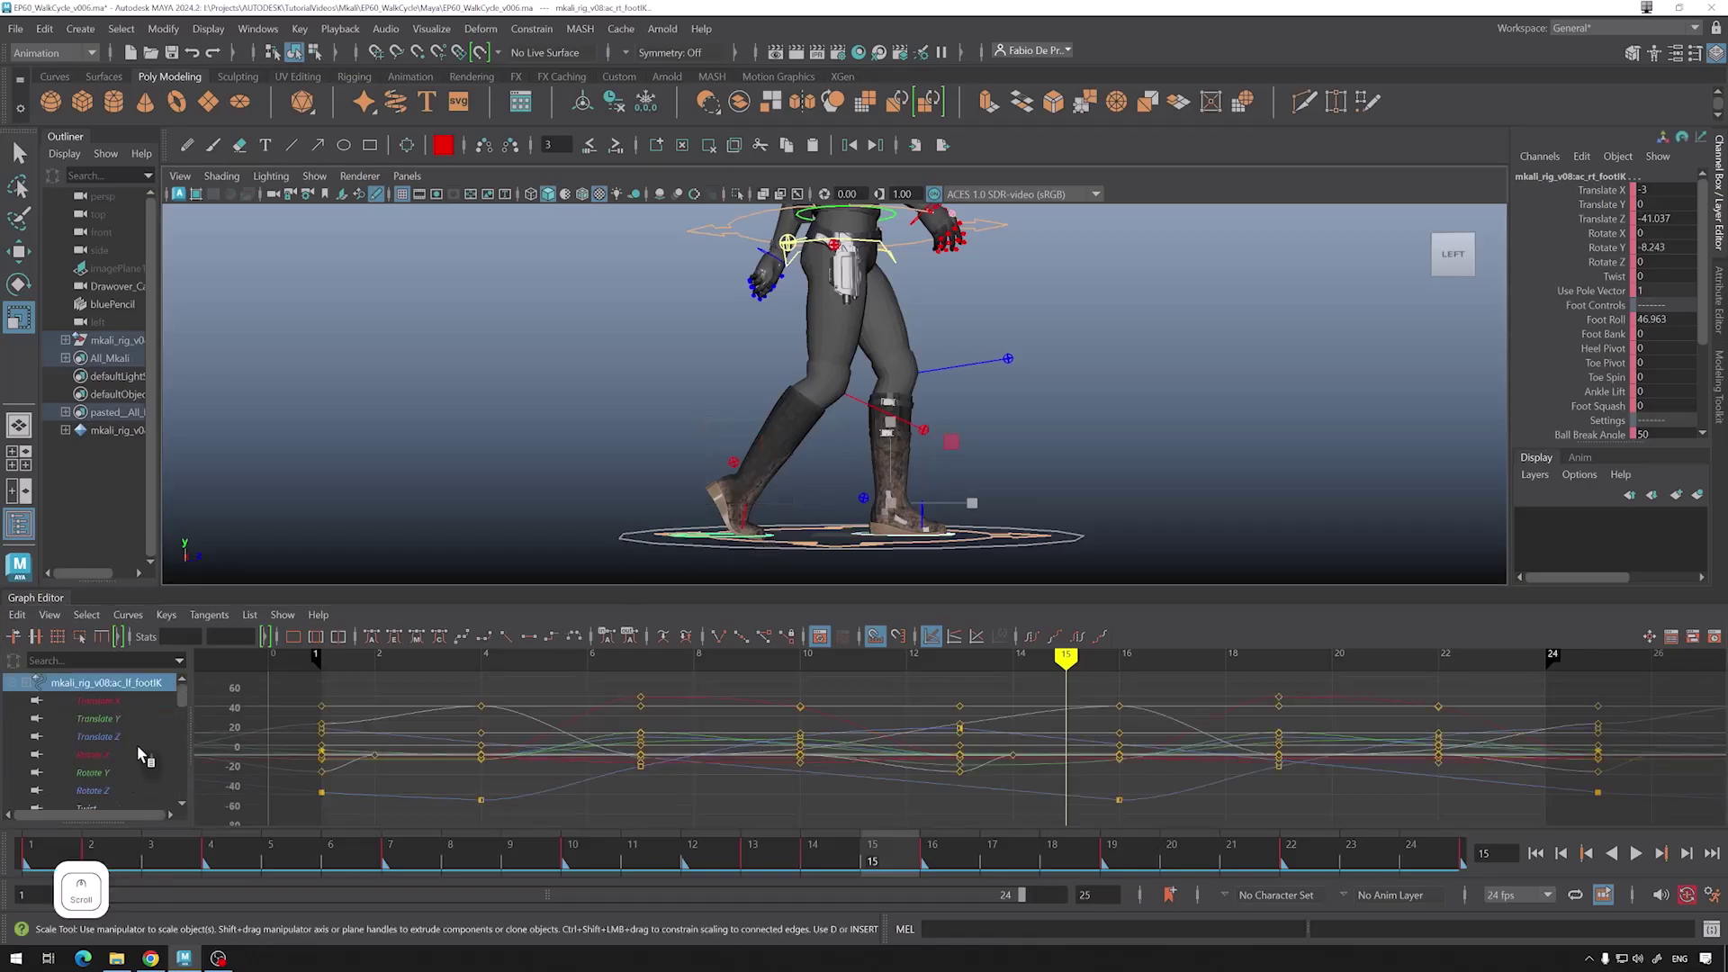
pyautogui.scroll(-4, 128, 743)
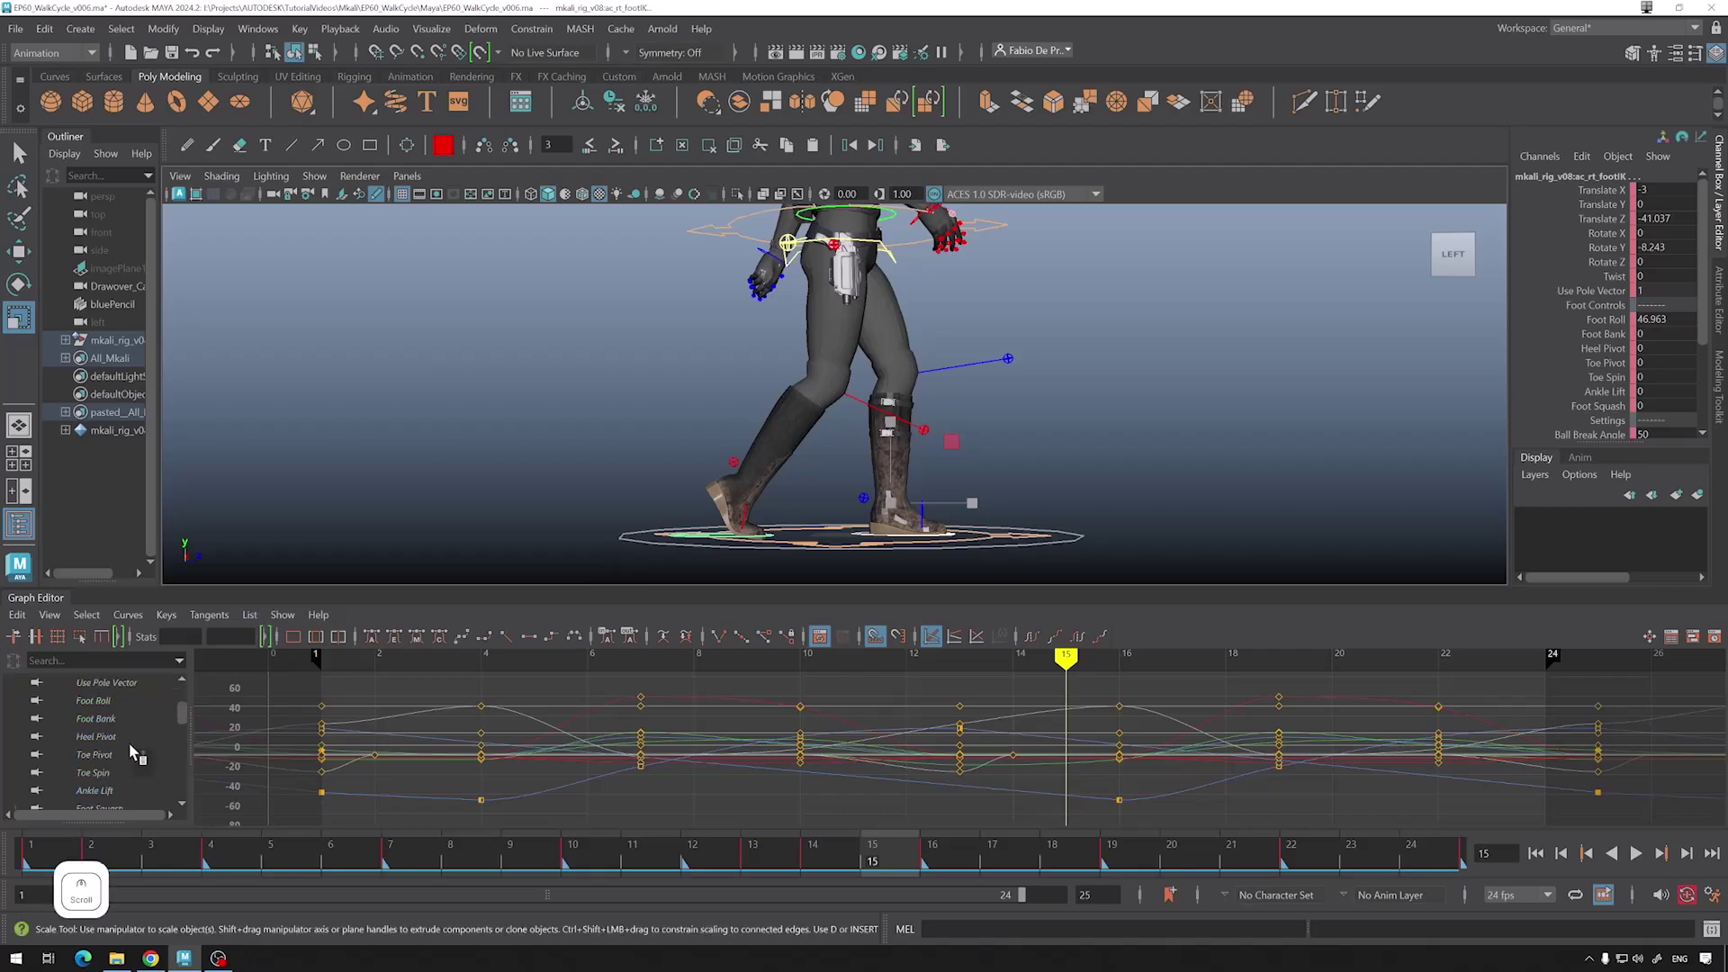
pyautogui.scroll(4, 132, 756)
pyautogui.click(283, 616)
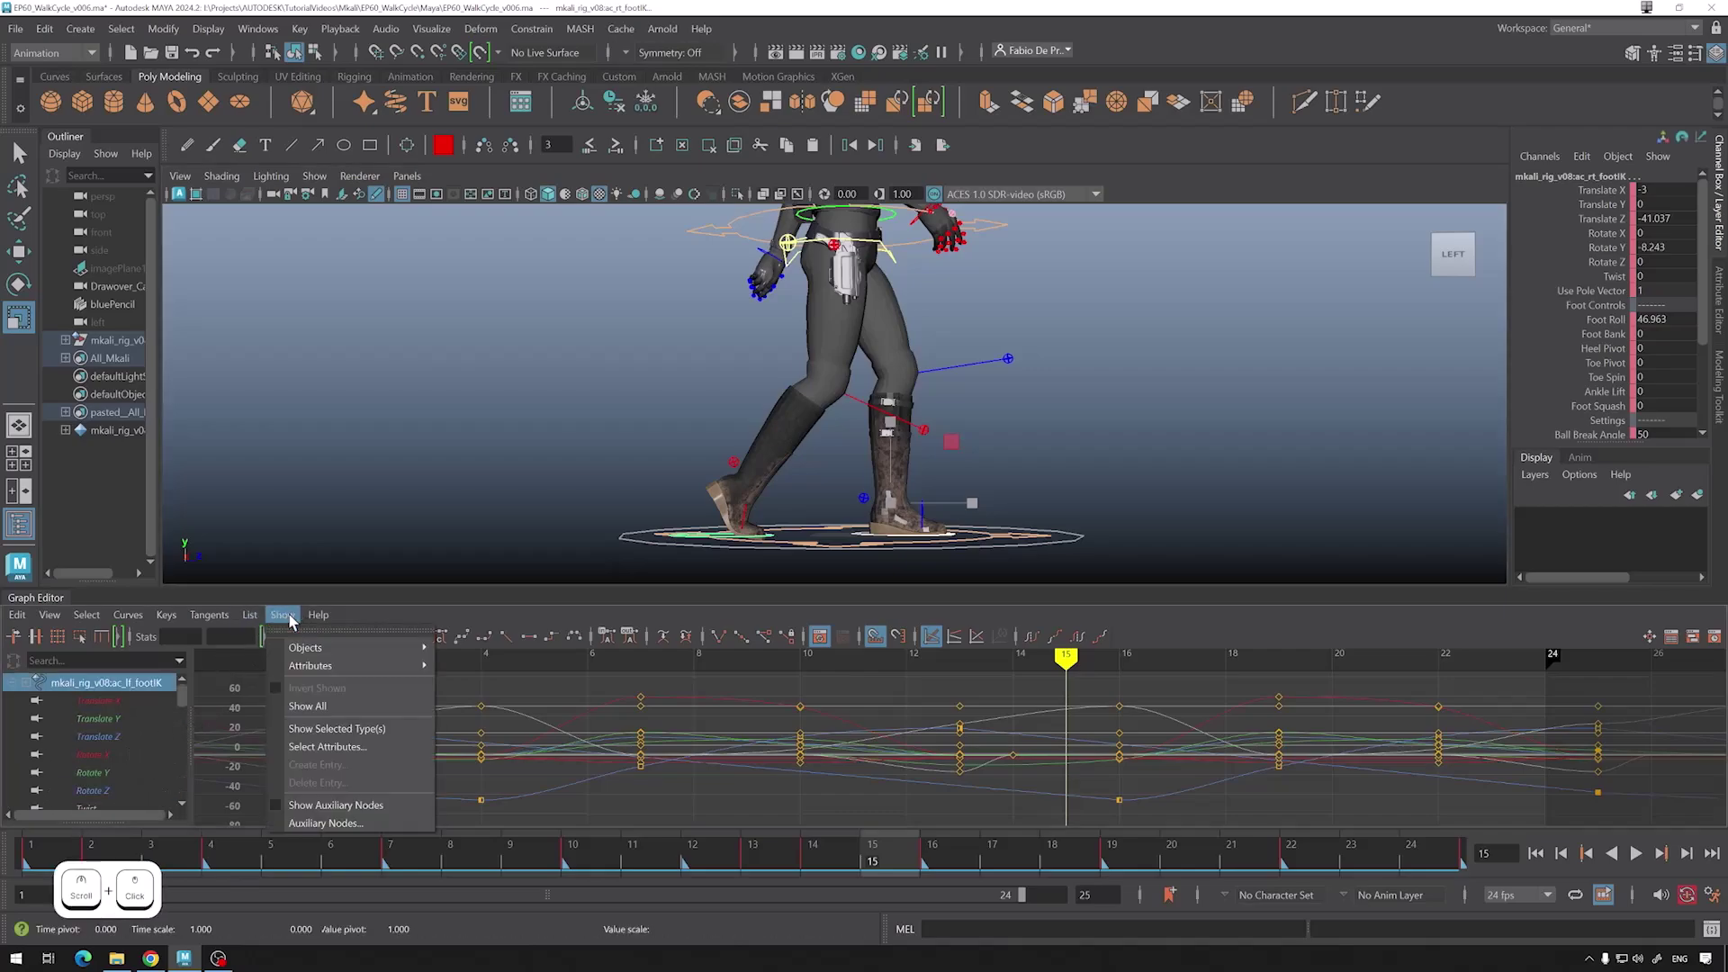
pyautogui.click(327, 747)
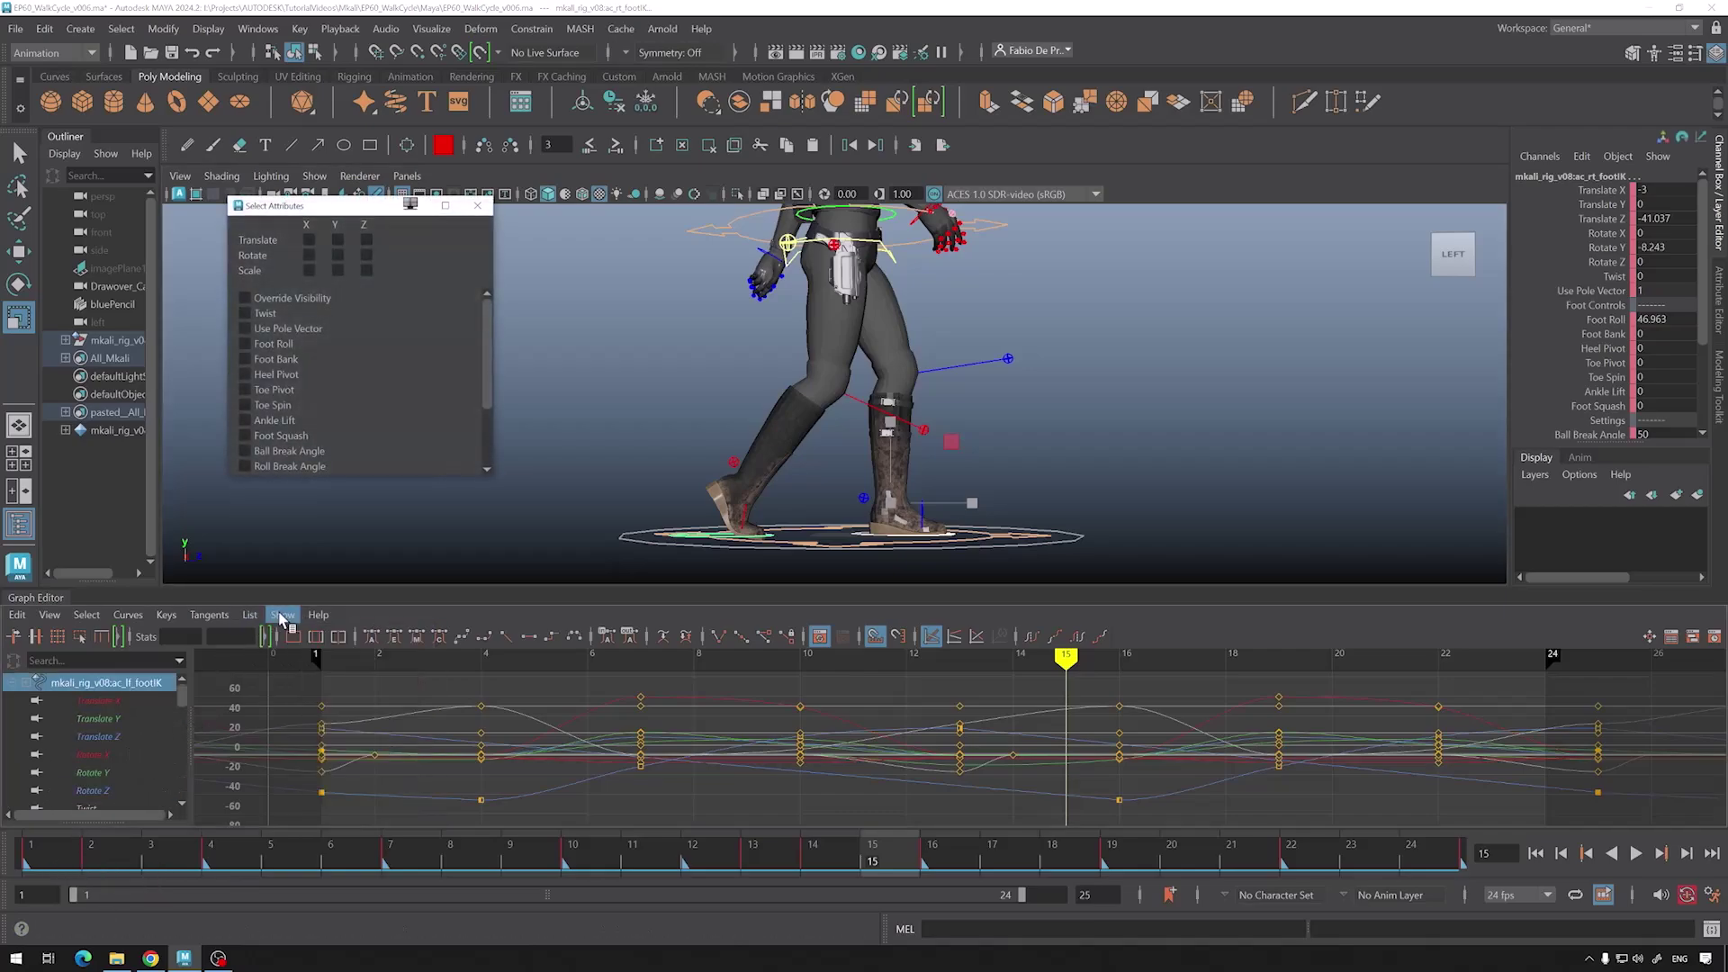
pyautogui.moveTo(266, 214); pyautogui.dragTo(581, 267)
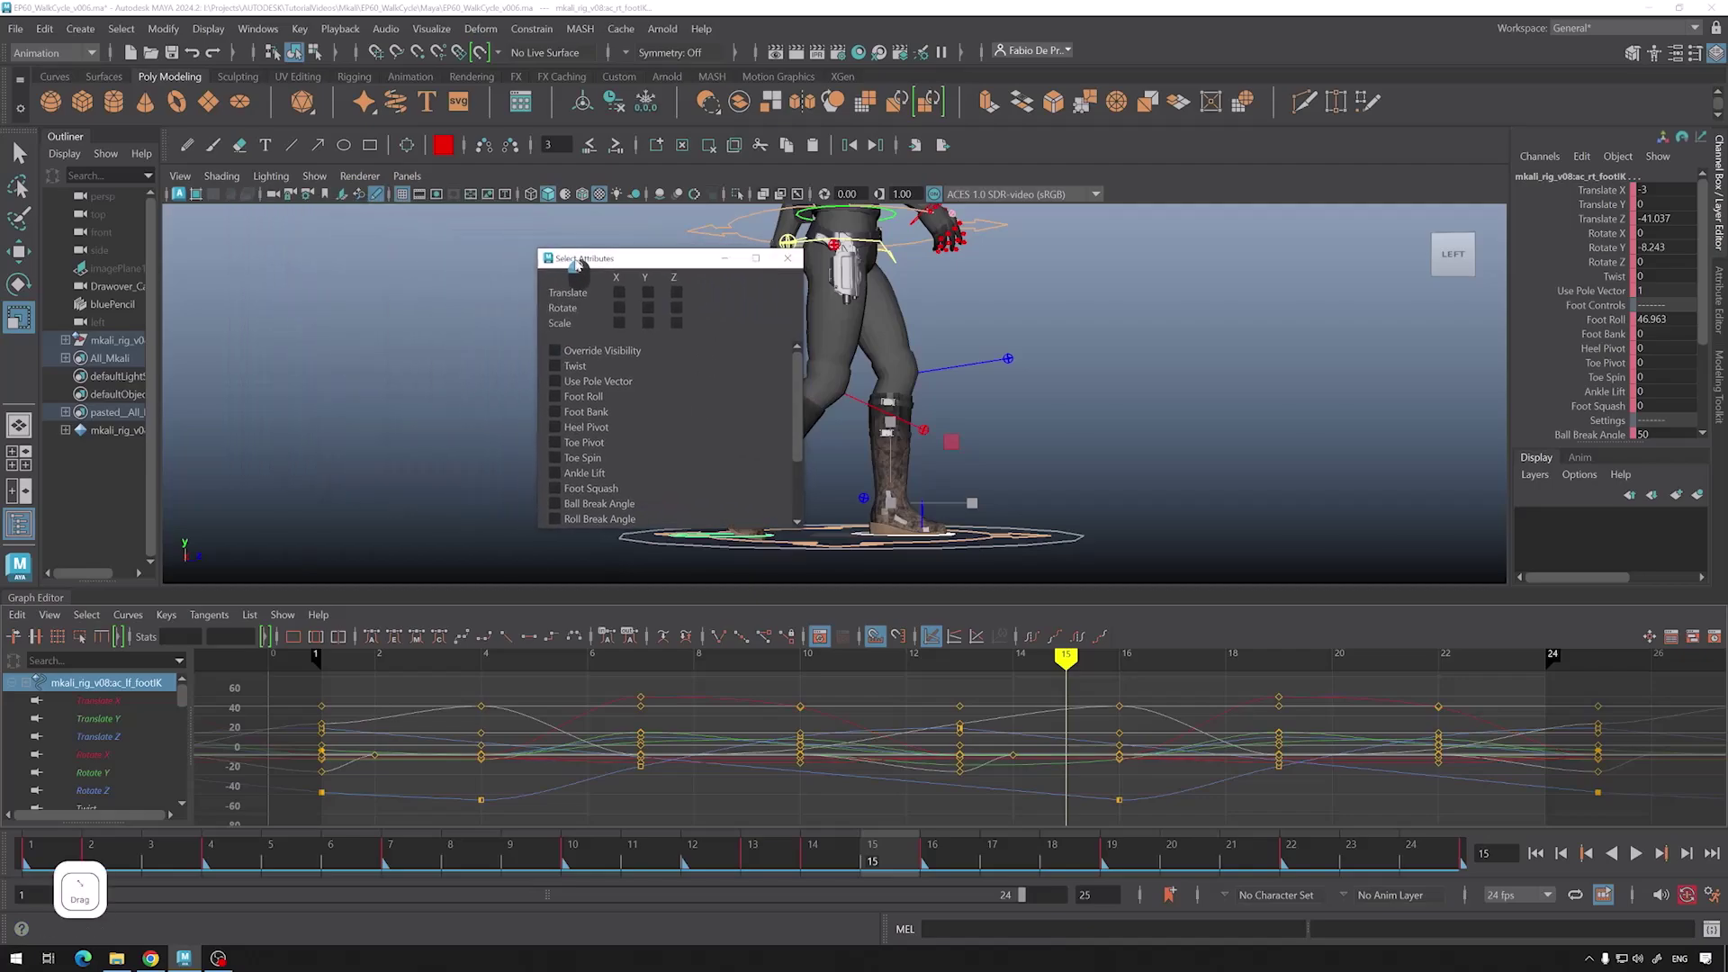
pyautogui.click(586, 399)
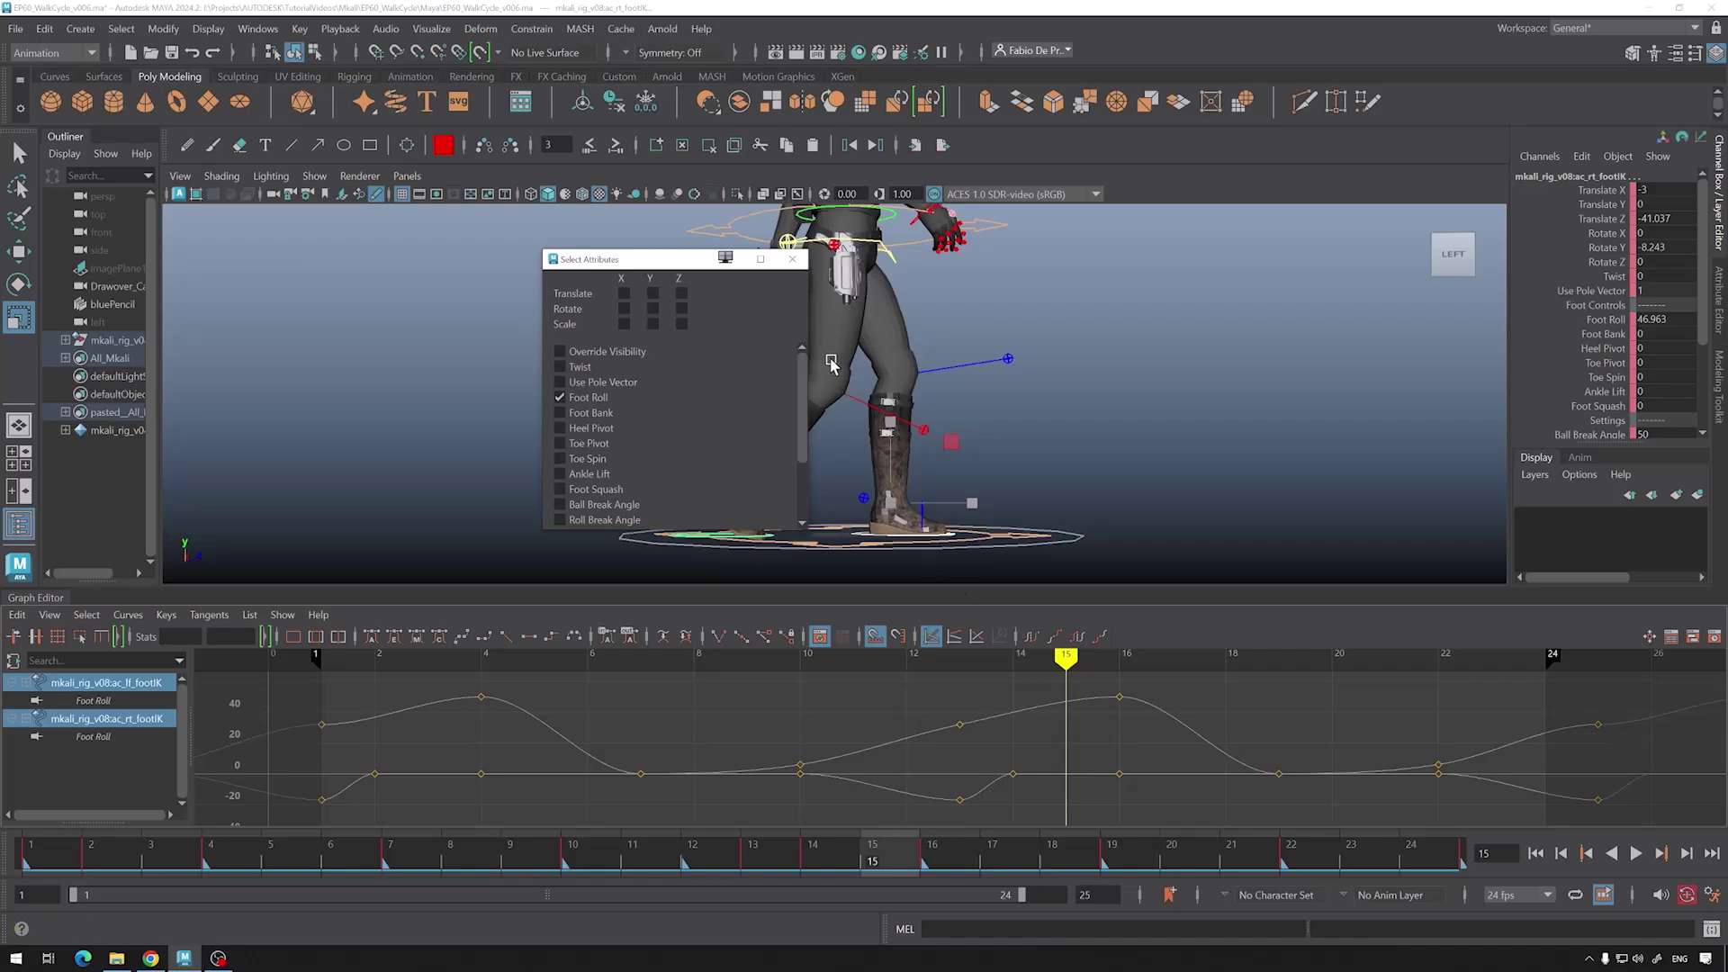
pyautogui.click(790, 261)
# Tilt the left foot's Foot Roll tangents at frames 1 and 25 for a smooth loop, and extend the playback range to frame 25
pyautogui.moveTo(464, 731); pyautogui.dragTo(463, 695, button='middle')
pyautogui.hotkey('ctrl', 'z')
pyautogui.press('w')
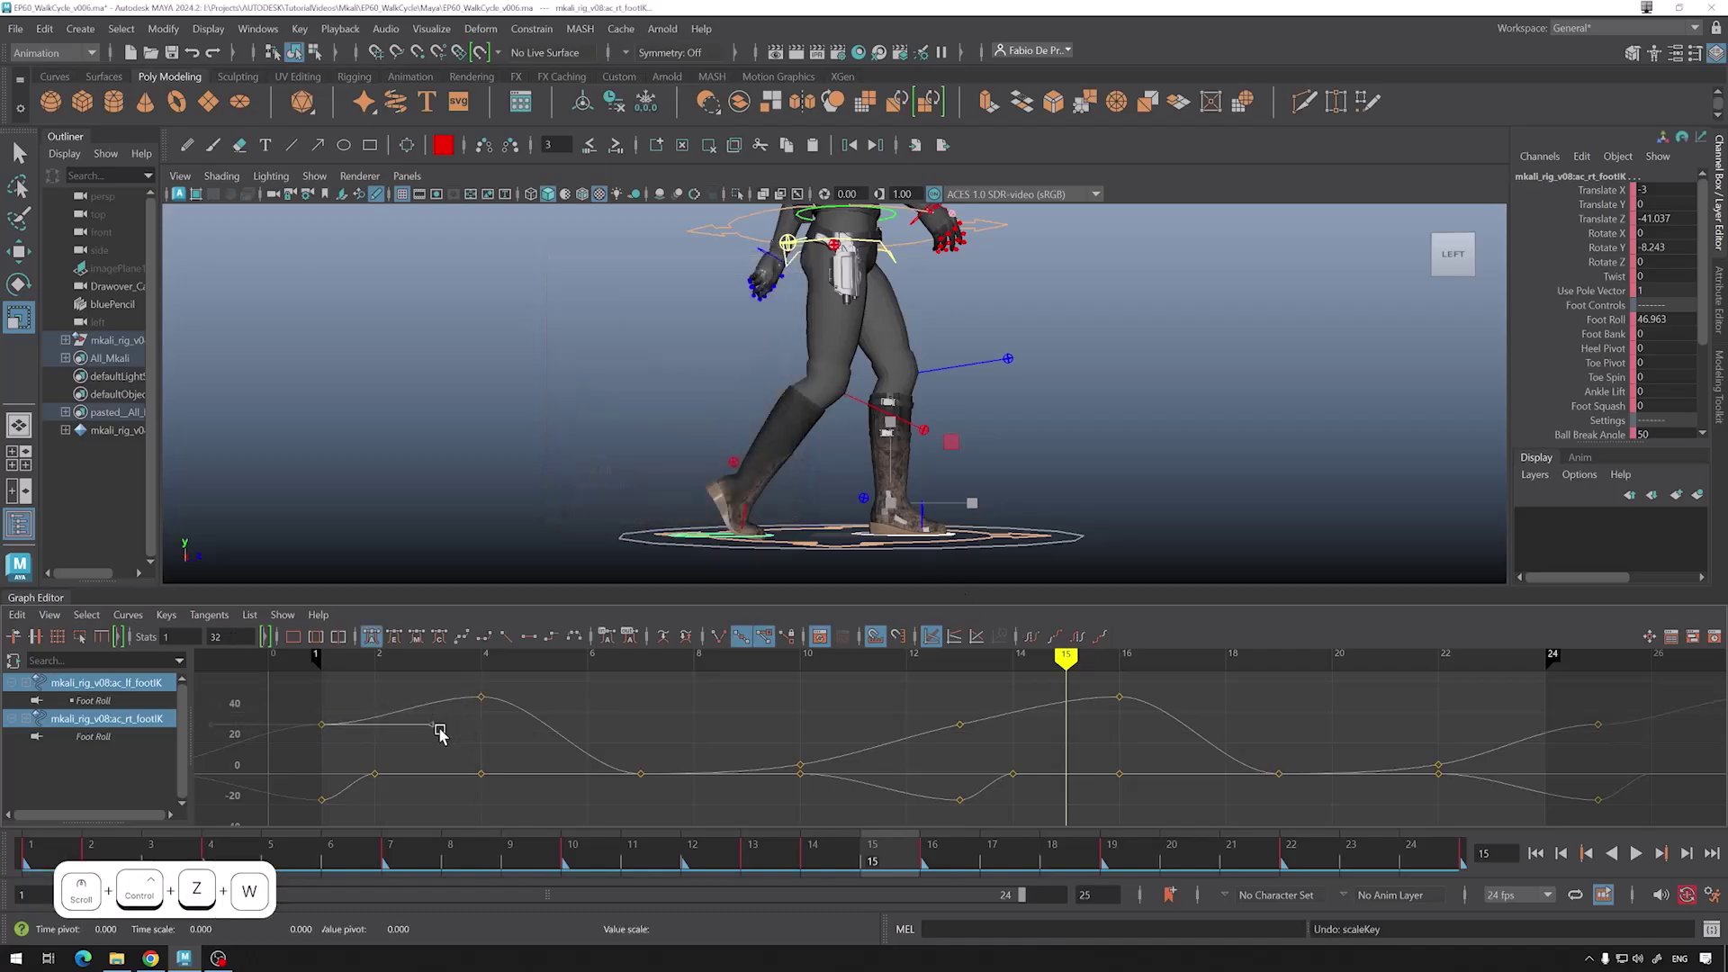
pyautogui.moveTo(412, 756); pyautogui.dragTo(478, 731, button='middle')
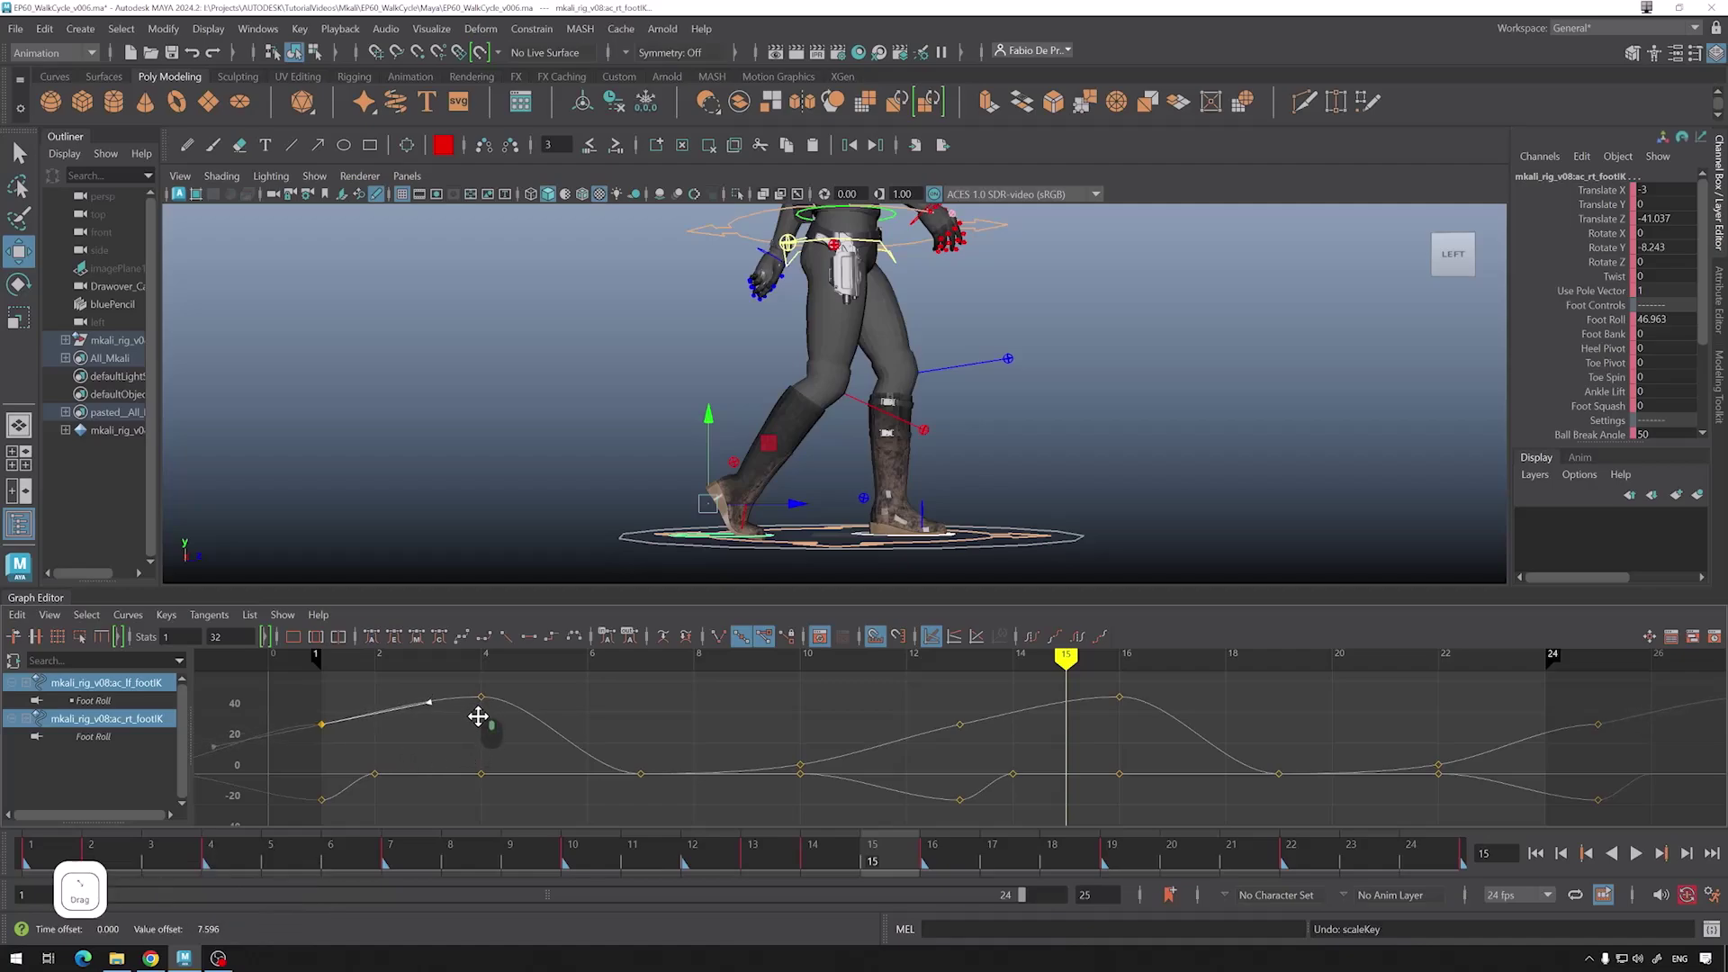
pyautogui.keyDown('alt'); pyautogui.moveTo(1473, 722); pyautogui.dragTo(1315, 793, button='middle'); pyautogui.keyUp('alt')
pyautogui.moveTo(1024, 896); pyautogui.dragTo(1062, 895)
pyautogui.keyDown('alt'); pyautogui.moveTo(1272, 776); pyautogui.dragTo(1481, 747, button='middle'); pyautogui.keyUp('alt')
pyautogui.keyDown('alt'); pyautogui.moveTo(1079, 803); pyautogui.dragTo(1115, 838, button='middle'); pyautogui.keyUp('alt')
pyautogui.keyDown('alt'); pyautogui.moveTo(642, 710); pyautogui.dragTo(579, 719, button='middle'); pyautogui.keyUp('alt')
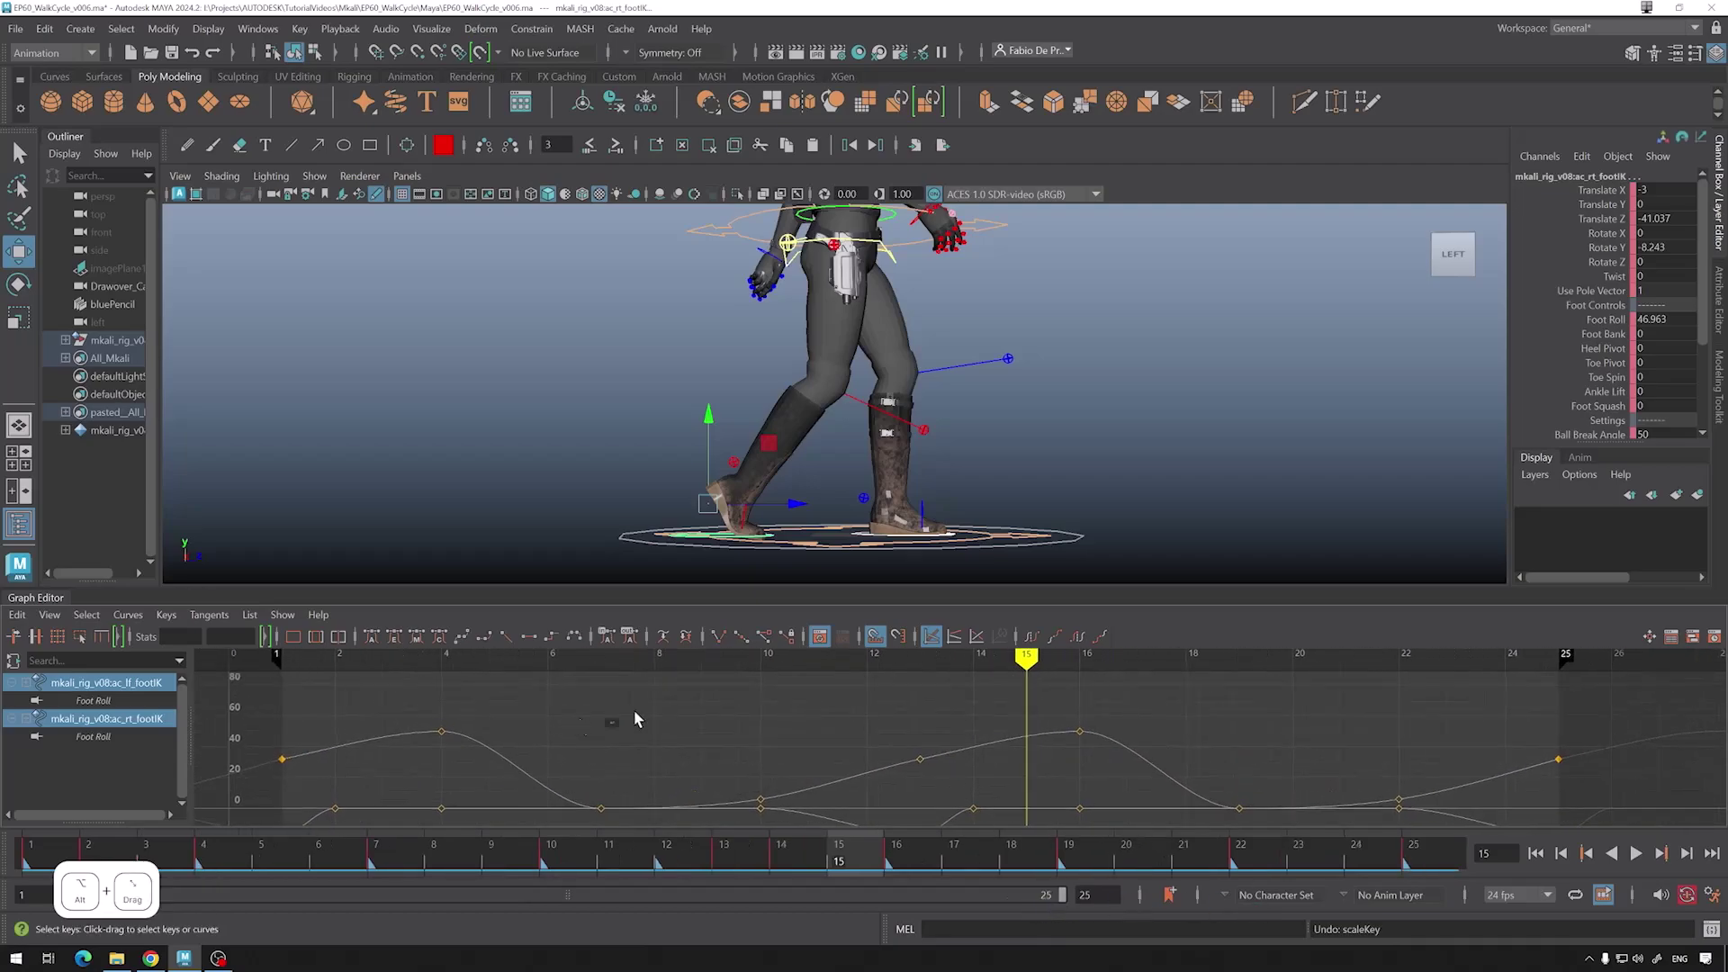
# Lower the right foot's Foot Roll key at frame 16 to about 37.8 to reduce the heel lift
pyautogui.moveTo(1026, 657); pyautogui.dragTo(1089, 657)
pyautogui.moveTo(1092, 713)
pyautogui.keyDown('alt'); pyautogui.mouseDown(button='middle')
pyautogui.moveTo(981, 703)
pyautogui.moveTo(1093, 688)
pyautogui.moveTo(1145, 711)
pyautogui.mouseUp(button='middle'); pyautogui.keyUp('alt')
pyautogui.moveTo(1104, 704); pyautogui.dragTo(1122, 723)
pyautogui.moveTo(1189, 711)
pyautogui.keyDown('shift'); pyautogui.mouseDown(button='middle')
pyautogui.moveTo(1197, 745)
pyautogui.moveTo(1181, 704)
pyautogui.moveTo(1181, 724)
pyautogui.moveTo(1114, 704)
pyautogui.mouseUp(button='middle'); pyautogui.keyUp('shift')
pyautogui.moveTo(1044, 736); pyautogui.dragTo(1043, 738)
pyautogui.keyDown('alt'); pyautogui.moveTo(1123, 719); pyautogui.dragTo(1057, 716, button='middle'); pyautogui.keyUp('alt')
pyautogui.keyDown('shift'); pyautogui.moveTo(1073, 710); pyautogui.dragTo(1074, 712, button='middle'); pyautogui.keyUp('shift')
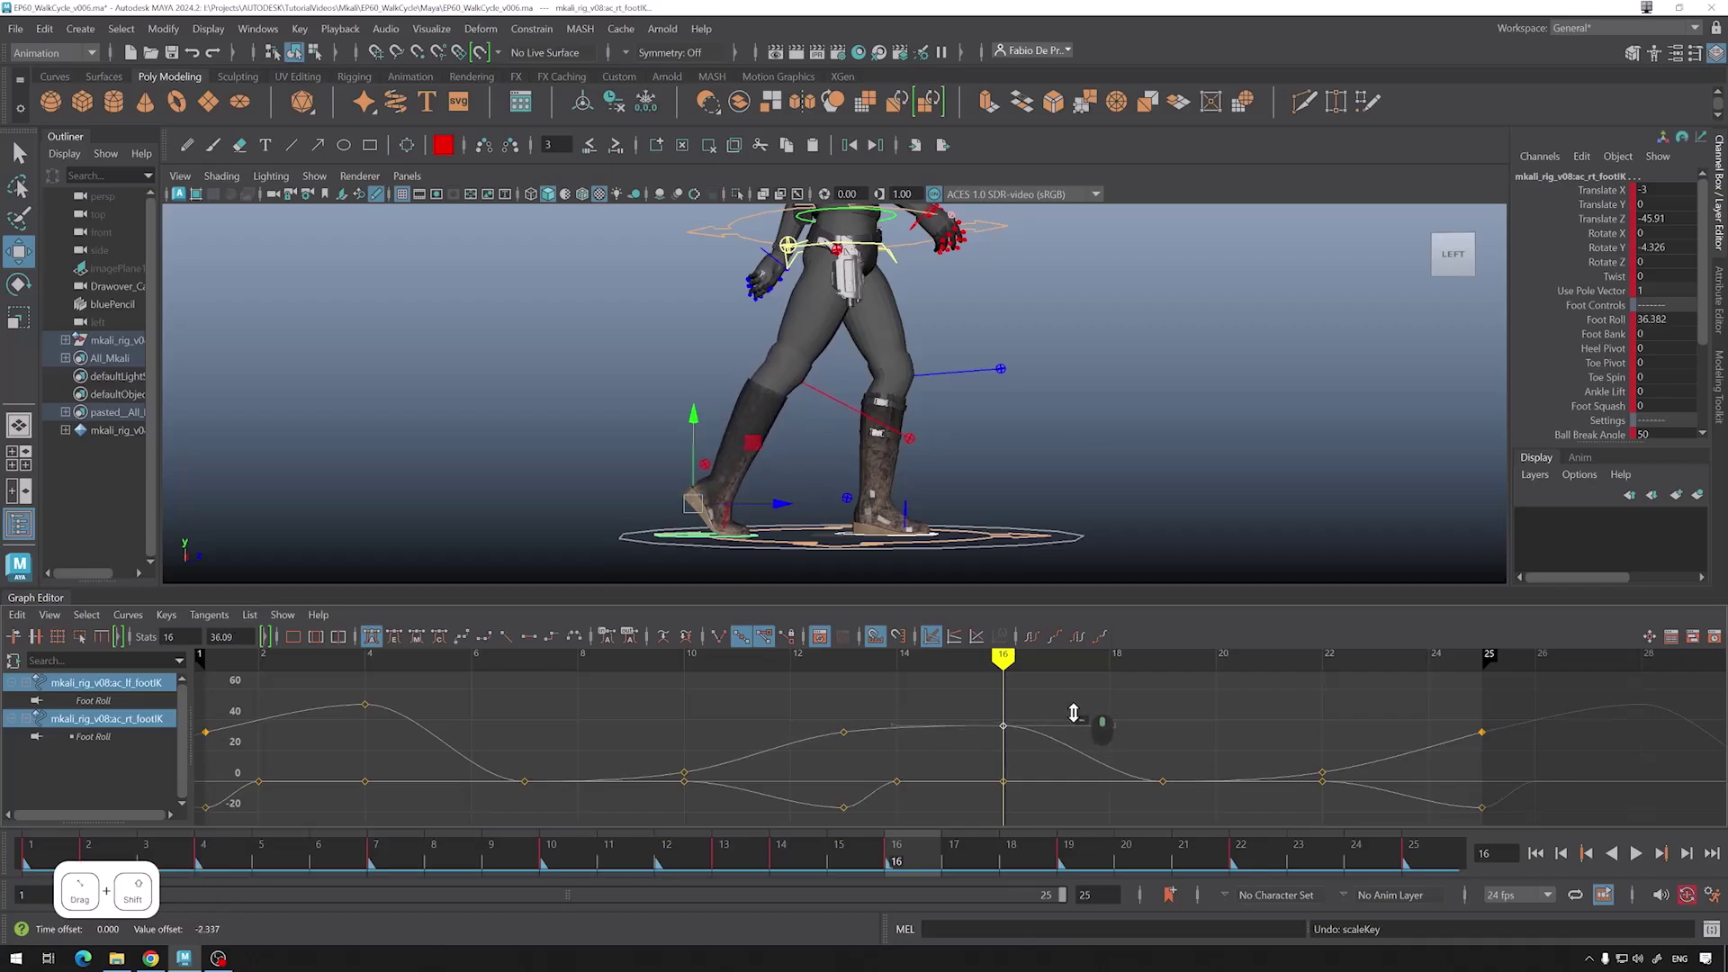
pyautogui.keyDown('shift'); pyautogui.moveTo(1072, 710); pyautogui.dragTo(1072, 711, button='middle'); pyautogui.keyUp('shift')
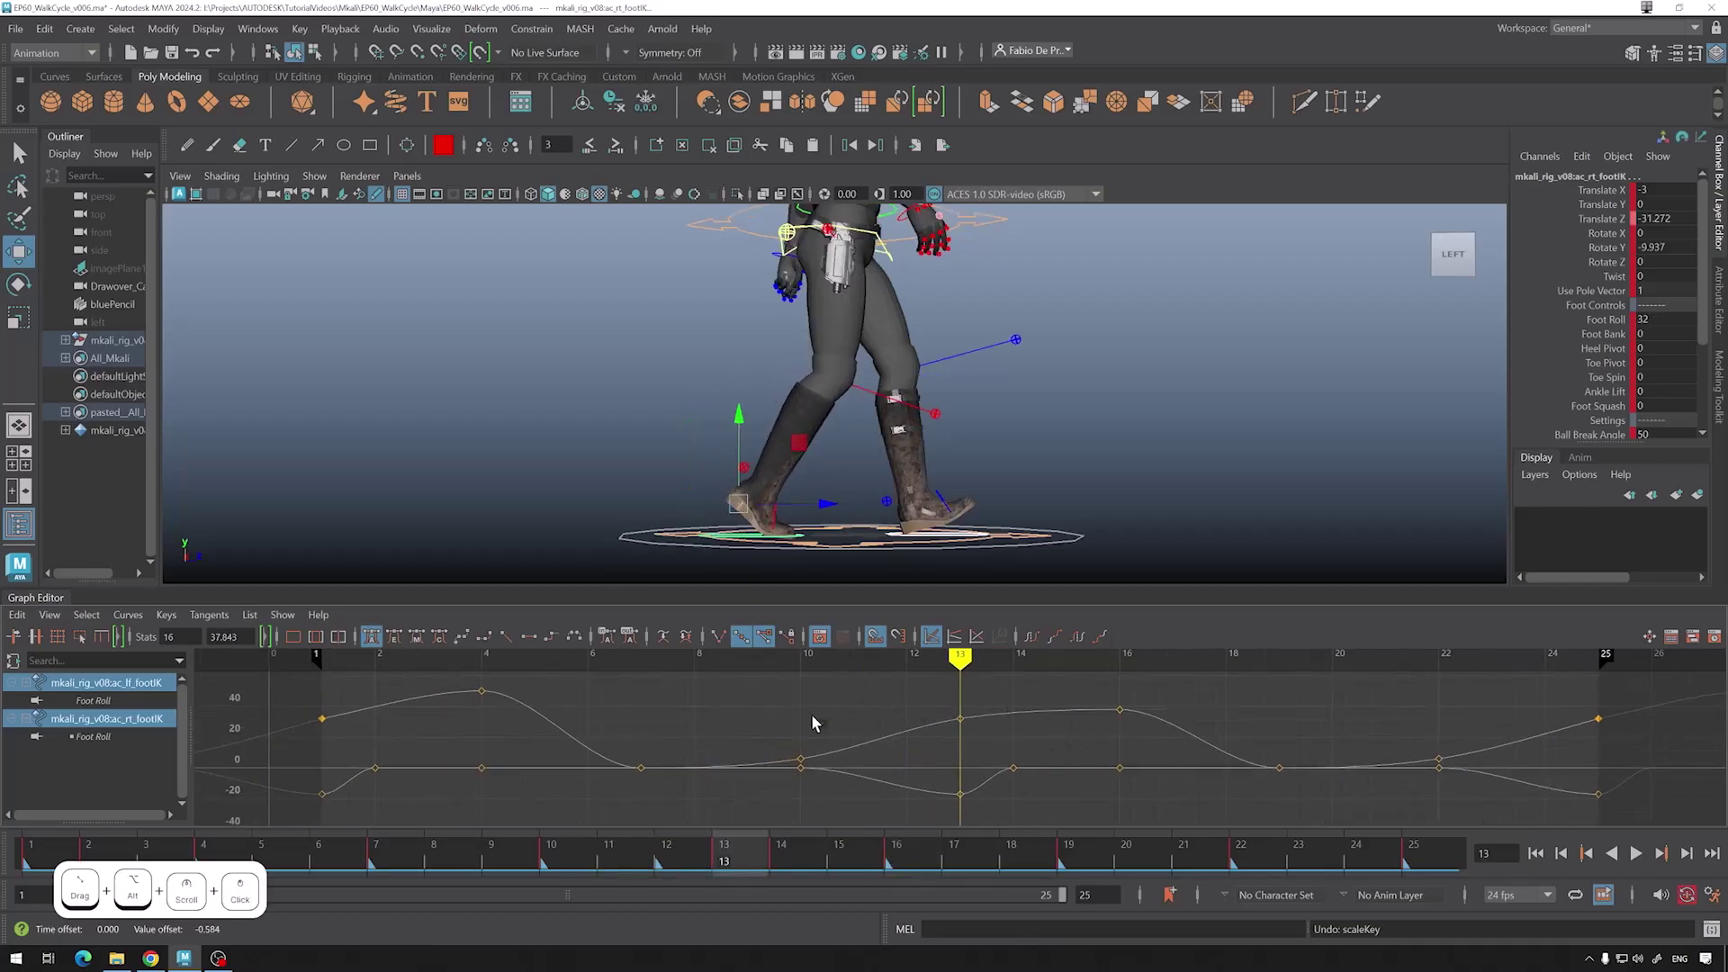
# Select only the right foot IK control and lower its Foot Roll key at frame 13 to about 18.8
pyautogui.moveTo(813, 723); pyautogui.dragTo(896, 755)
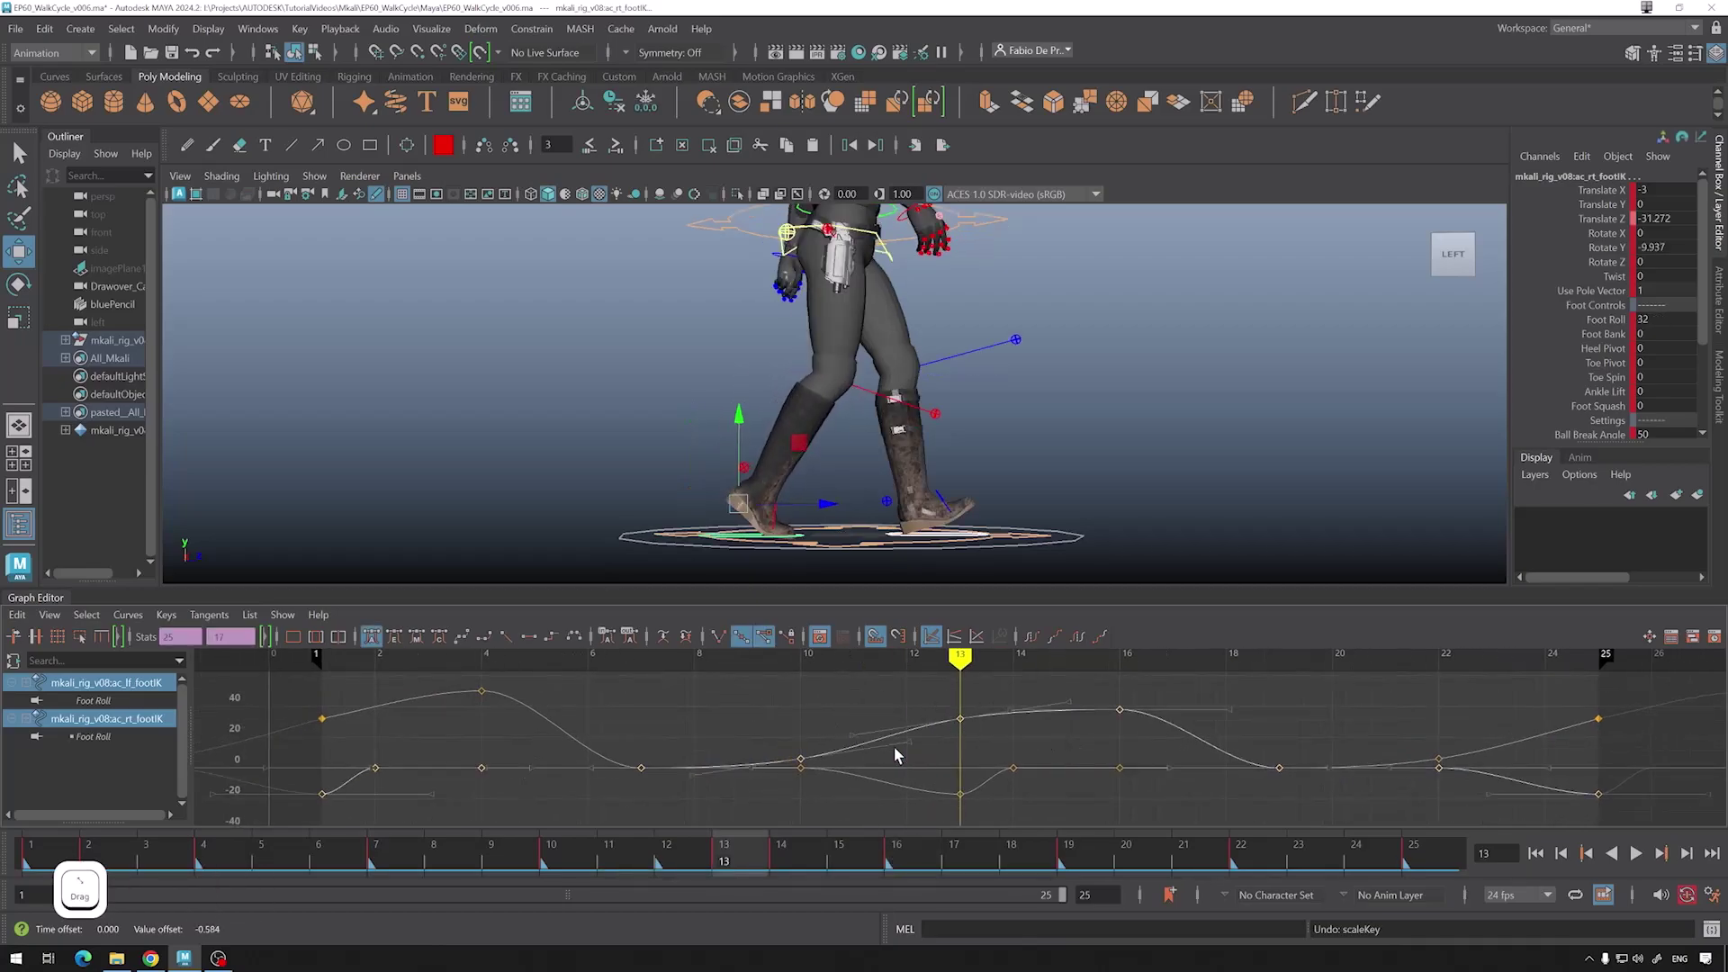
pyautogui.click(826, 531)
pyautogui.click(799, 535)
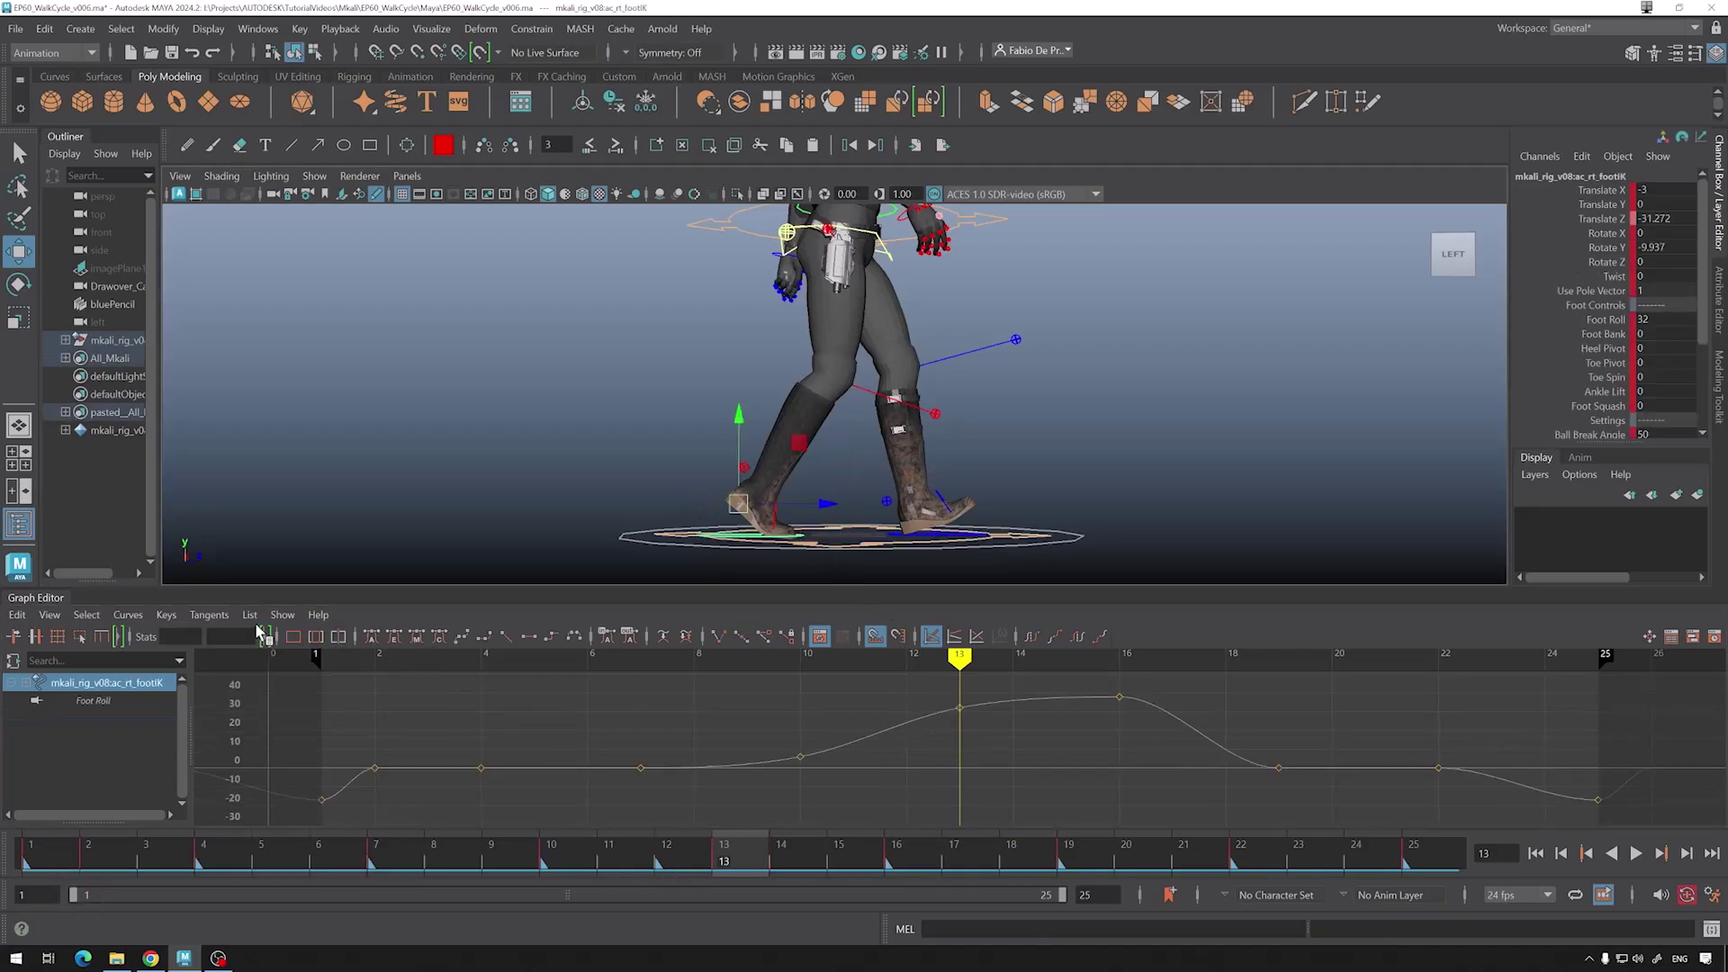
pyautogui.moveTo(882, 496)
pyautogui.keyDown('alt'); pyautogui.mouseDown()
pyautogui.moveTo(903, 552)
pyautogui.moveTo(879, 522)
pyautogui.moveTo(899, 462)
pyautogui.moveTo(891, 501)
pyautogui.mouseUp(); pyautogui.keyUp('alt')
pyautogui.scroll(5, 878, 518)
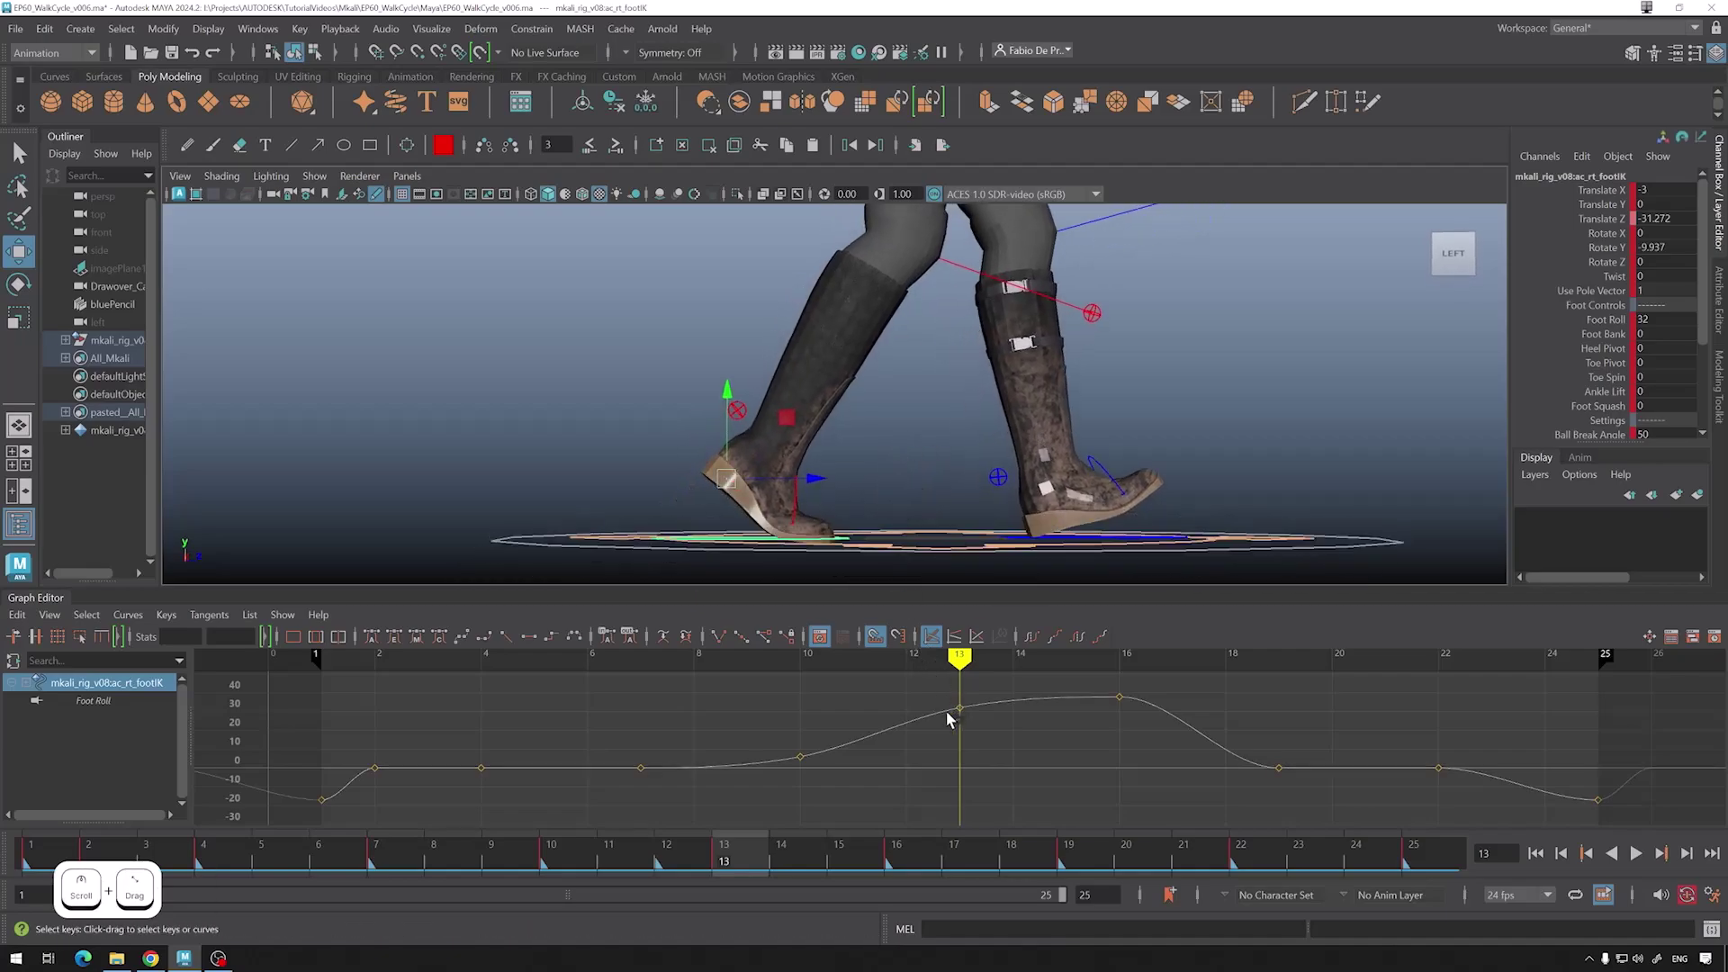
pyautogui.moveTo(941, 695); pyautogui.dragTo(1010, 747)
pyautogui.scroll(3, 937, 489)
pyautogui.keyDown('shift'); pyautogui.moveTo(991, 699); pyautogui.dragTo(991, 729, button='middle'); pyautogui.keyUp('shift')
pyautogui.scroll(-3, 898, 490)
pyautogui.keyDown('alt'); pyautogui.moveTo(898, 490); pyautogui.dragTo(918, 535); pyautogui.keyUp('alt')
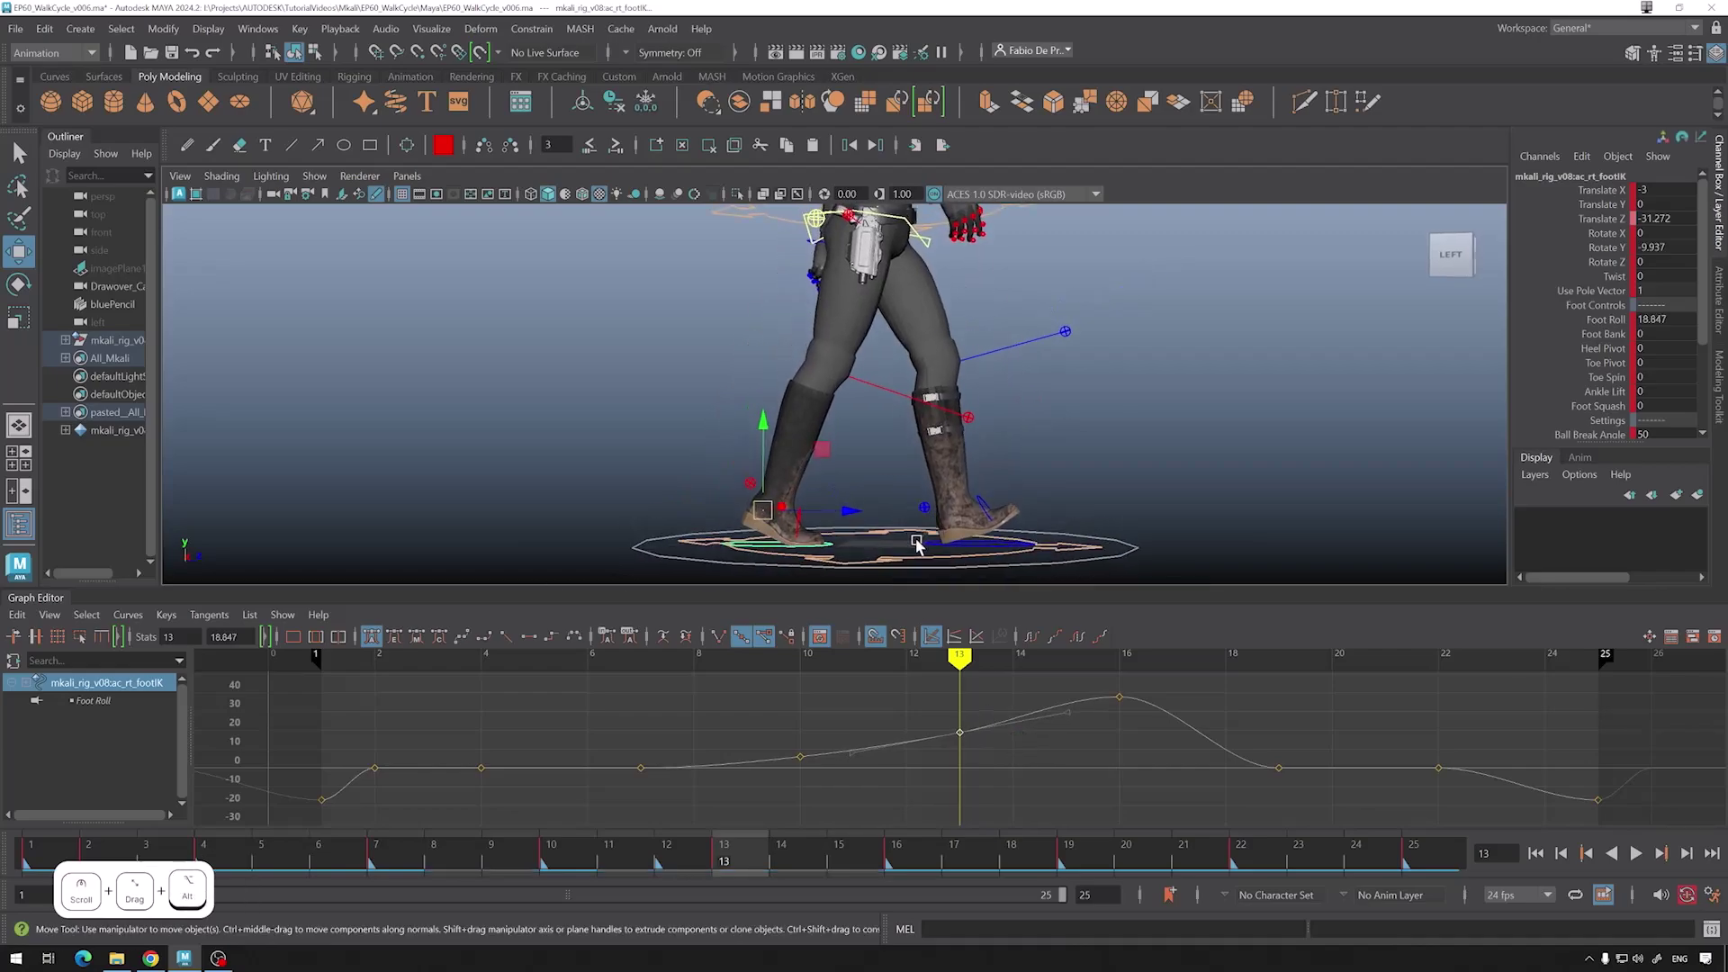
# Apply linear tangents to the right foot's Foot Roll keys at frames 13 and 16
pyautogui.moveTo(1124, 678); pyautogui.dragTo(1071, 724)
pyautogui.moveTo(1009, 658)
pyautogui.mouseDown()
pyautogui.moveTo(1106, 664)
pyautogui.moveTo(1066, 662)
pyautogui.mouseUp()
pyautogui.click(1138, 682)
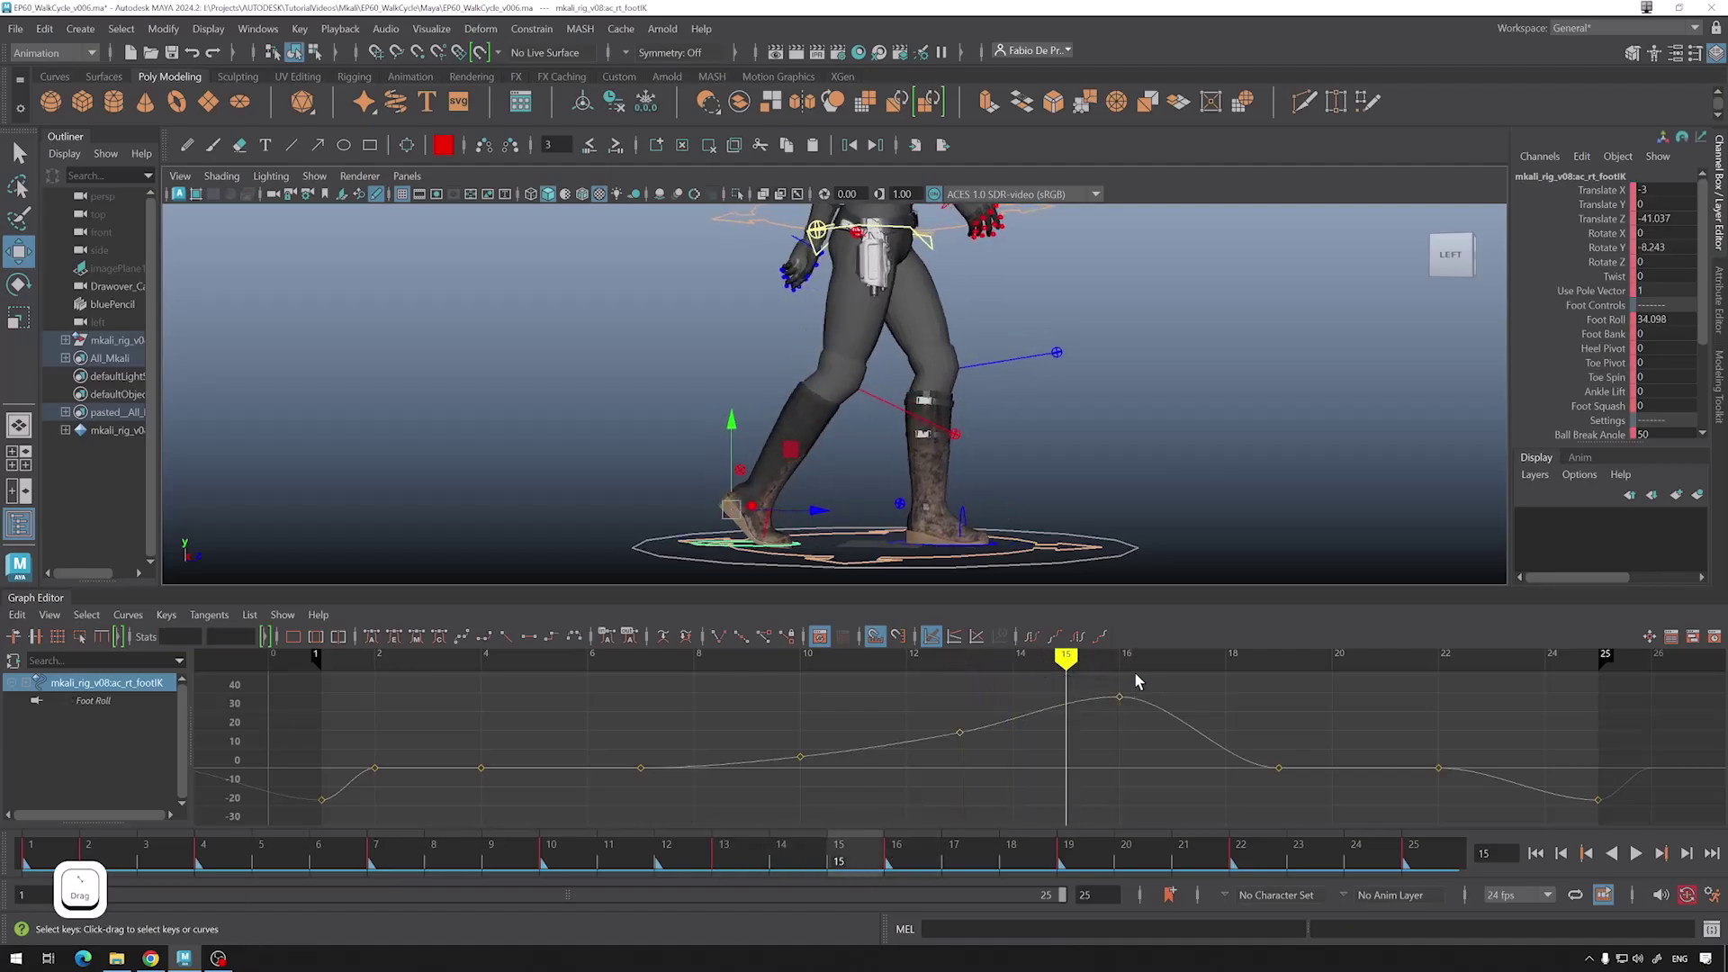
pyautogui.moveTo(961, 731); pyautogui.dragTo(1165, 753)
pyautogui.moveTo(1119, 659); pyautogui.dragTo(1026, 661)
pyautogui.click(506, 637)
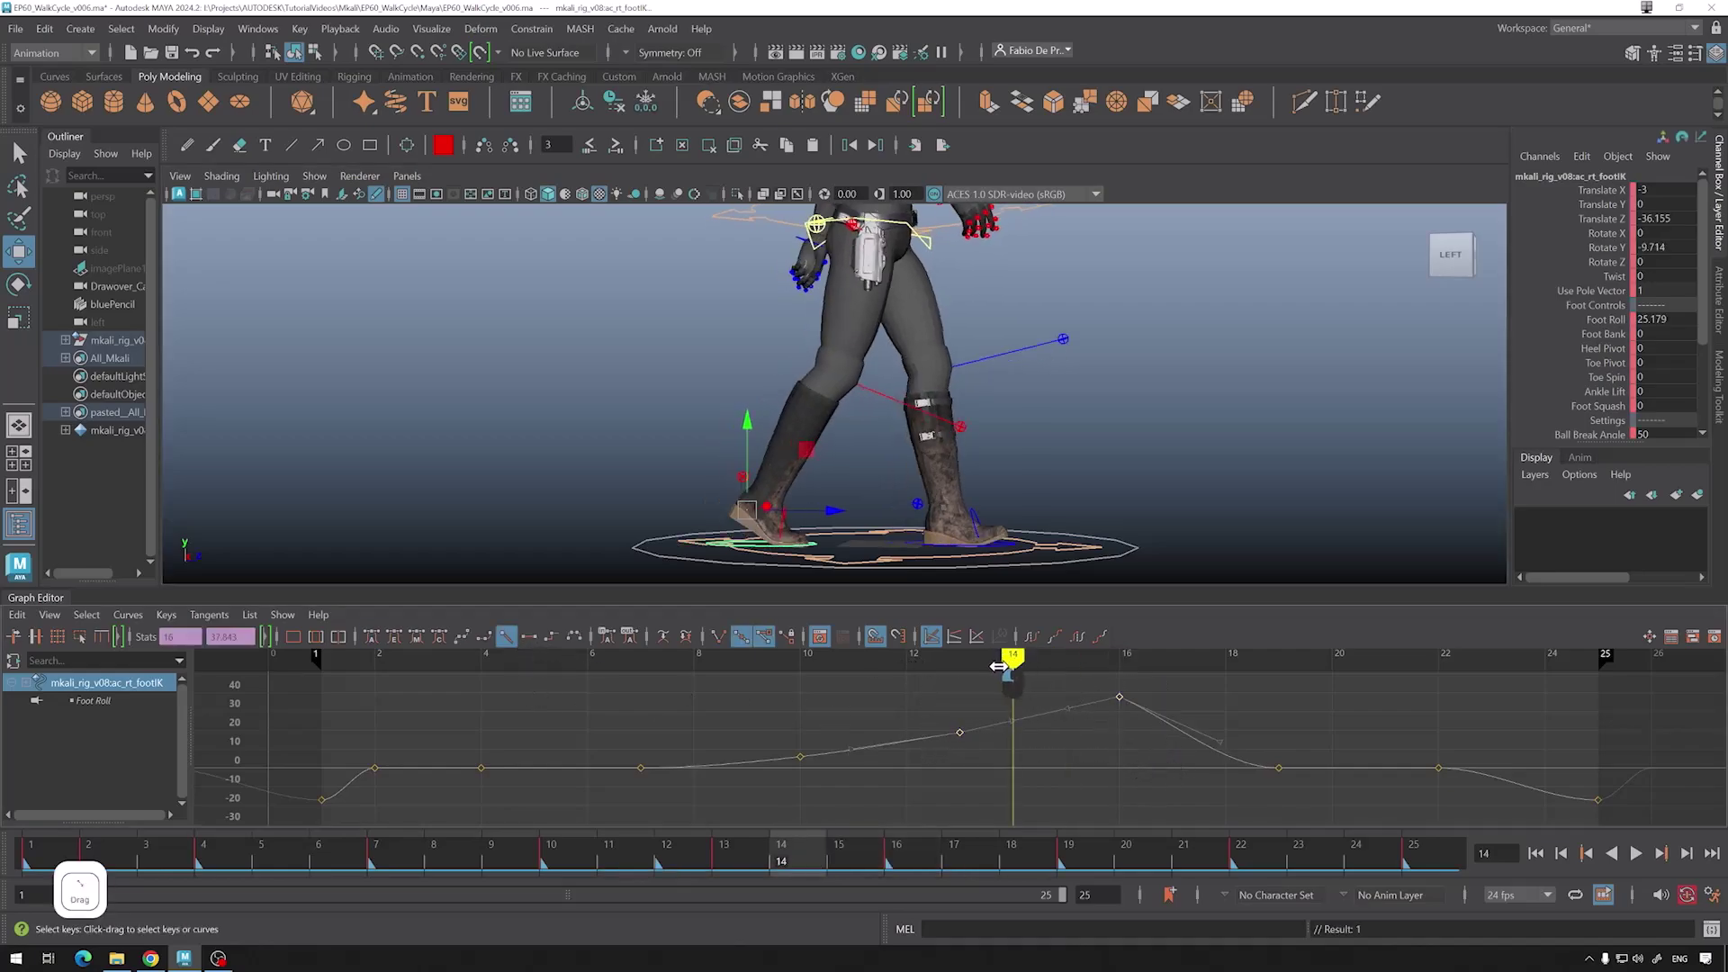
# Fine-tune the right foot's Foot Roll keys to about 19.1 at frame 13 and about 37.4 at frame 16
pyautogui.moveTo(1036, 659); pyautogui.dragTo(945, 674)
pyautogui.keyDown('shift'); pyautogui.moveTo(980, 713); pyautogui.dragTo(974, 700, button='middle'); pyautogui.keyUp('shift')
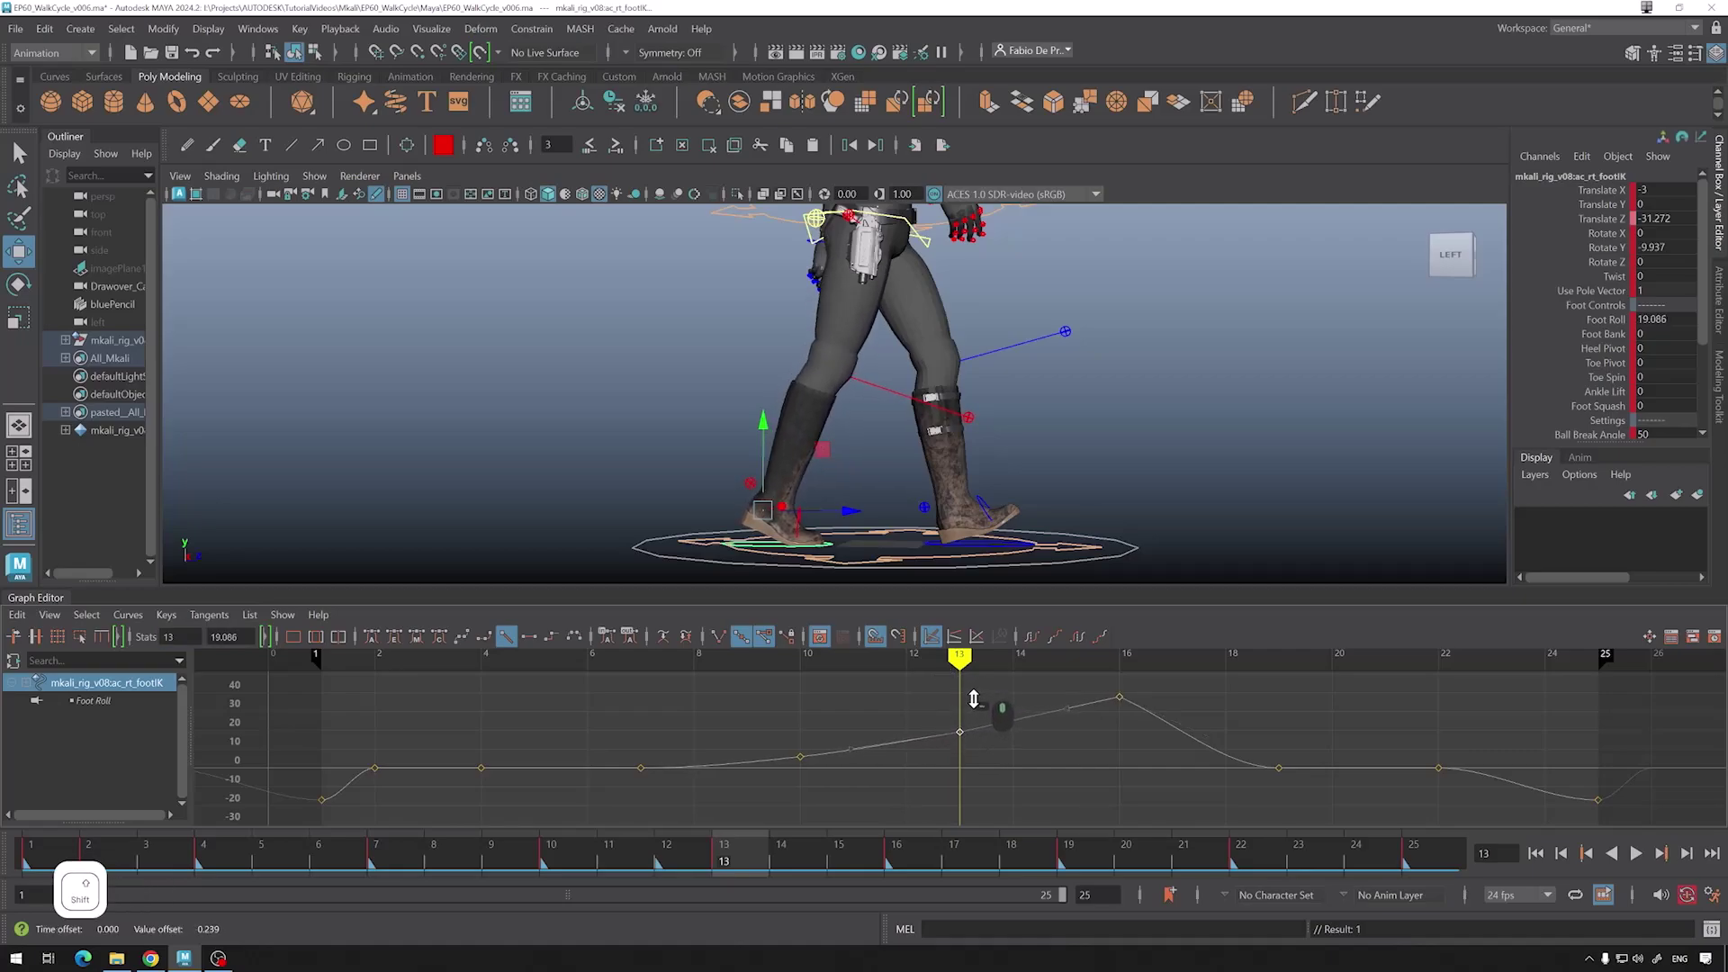
pyautogui.moveTo(962, 659); pyautogui.dragTo(1098, 655)
pyautogui.moveTo(1102, 682); pyautogui.dragTo(1158, 728)
pyautogui.keyDown('shift'); pyautogui.moveTo(1154, 710); pyautogui.dragTo(1159, 721, button='middle'); pyautogui.keyUp('shift')
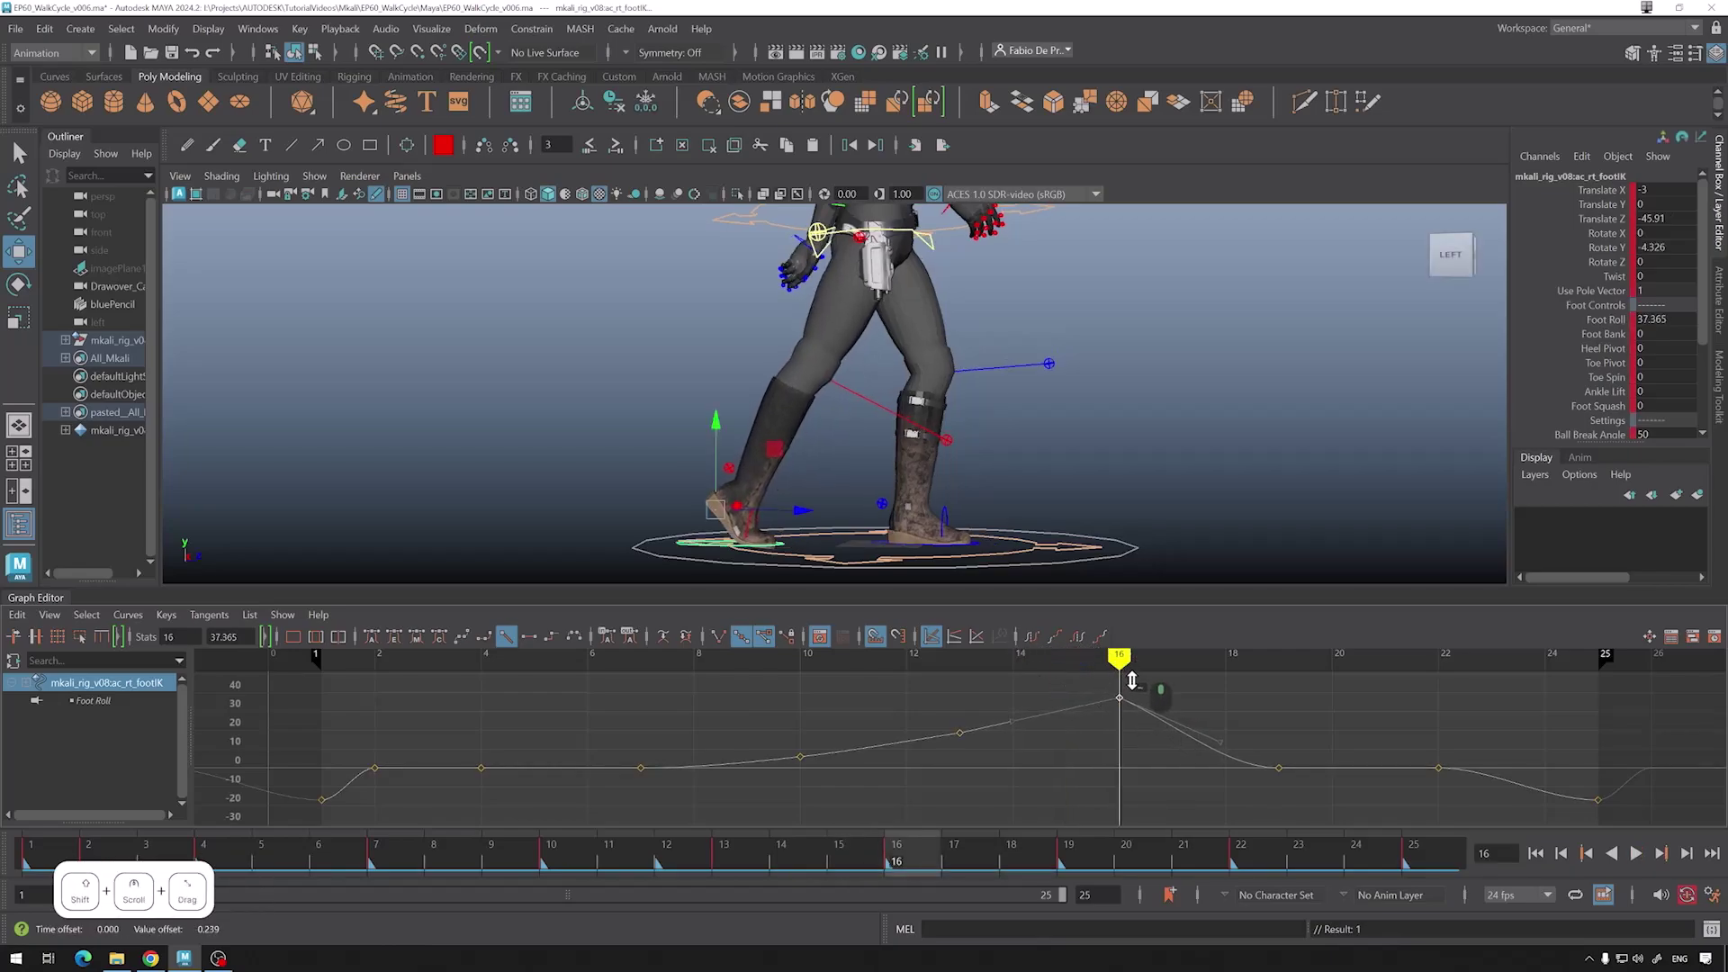
# Insert a key at frame 15 on the right foot's Foot Roll curve and lower it to about 27.8
pyautogui.moveTo(1112, 657)
pyautogui.mouseDown()
pyautogui.moveTo(1060, 658)
pyautogui.moveTo(1087, 743)
pyautogui.mouseUp()
pyautogui.rightClick(1109, 734)
pyautogui.click(1137, 746)
pyautogui.moveTo(1249, 791); pyautogui.dragTo(1247, 787)
pyautogui.keyDown('shift'); pyautogui.moveTo(1094, 734); pyautogui.dragTo(1094, 734, button='middle'); pyautogui.keyUp('shift')
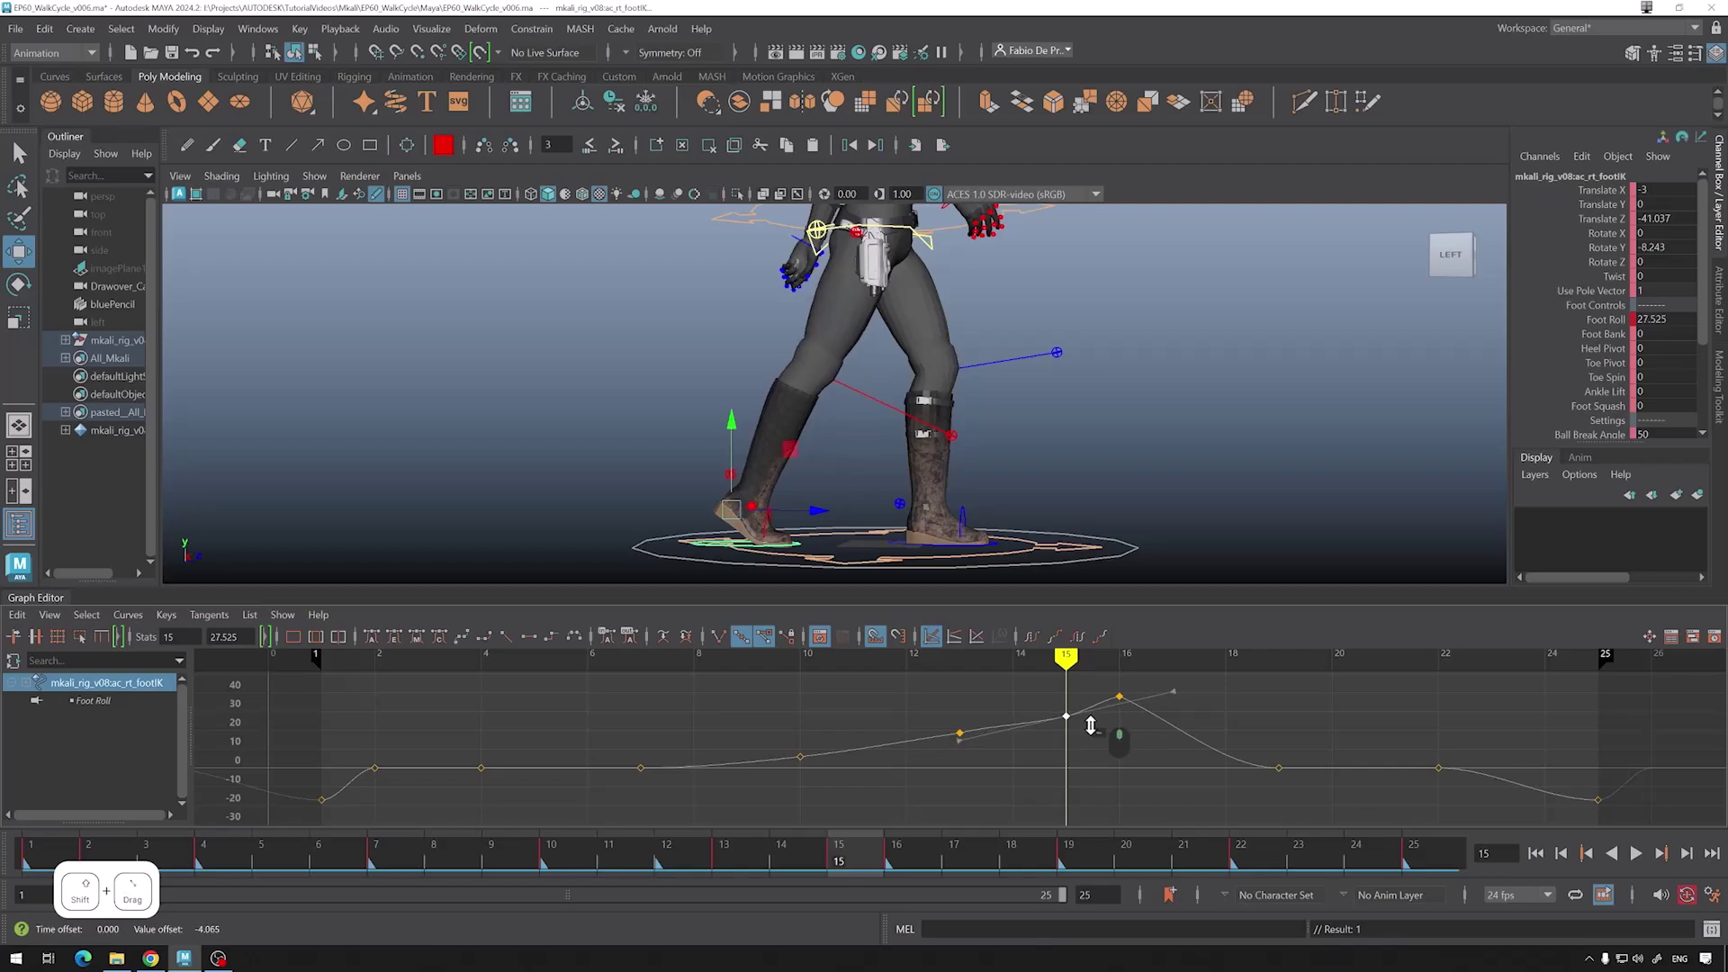
# Key the right foot at frame 14, adjust its Foot Roll value there, and bring the frame 13 Foot Roll key to about 18
pyautogui.scroll(4, 1069, 478)
pyautogui.moveTo(1078, 560)
pyautogui.keyDown('alt'); pyautogui.mouseDown(button='middle')
pyautogui.moveTo(1076, 515)
pyautogui.moveTo(1088, 525)
pyautogui.mouseUp(button='middle'); pyautogui.keyUp('alt')
pyautogui.moveTo(1067, 660)
pyautogui.mouseDown()
pyautogui.moveTo(1026, 660)
pyautogui.moveTo(1126, 660)
pyautogui.moveTo(960, 660)
pyautogui.mouseUp()
pyautogui.keyDown('shift'); pyautogui.moveTo(989, 706); pyautogui.dragTo(989, 704, button='middle'); pyautogui.keyUp('shift')
pyautogui.hotkey('alt', '.')
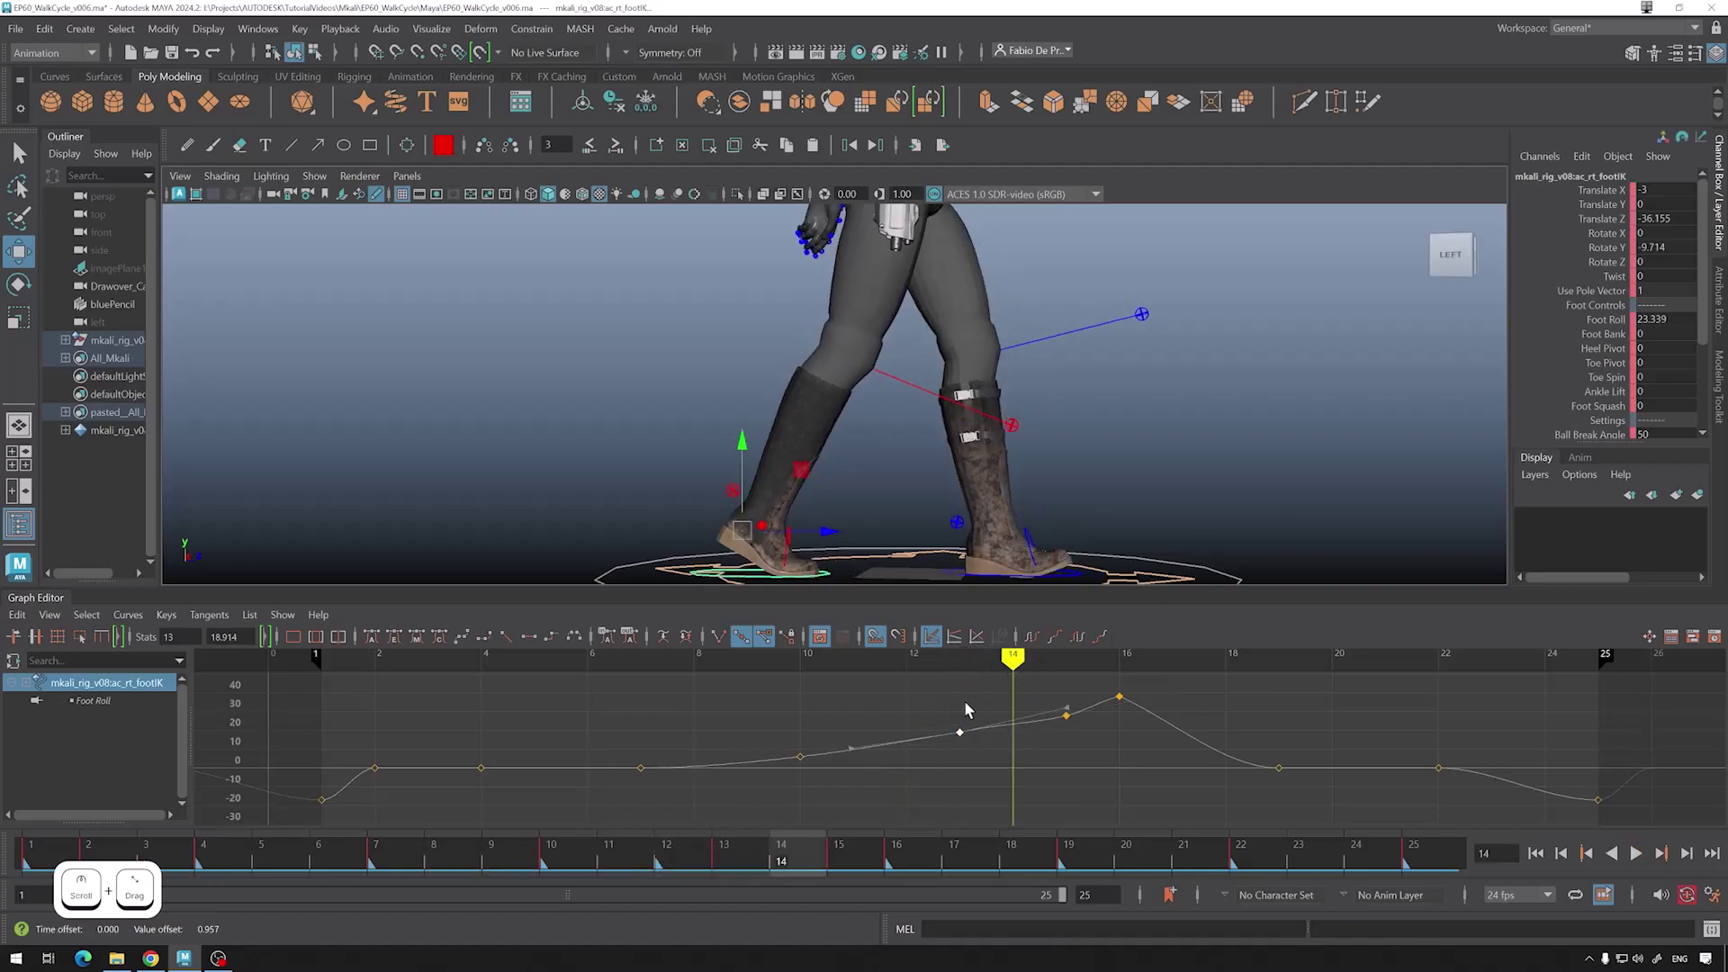
pyautogui.press('s')
pyautogui.keyDown('shift'); pyautogui.moveTo(1059, 751); pyautogui.dragTo(1058, 748, button='middle'); pyautogui.keyUp('shift')
pyautogui.moveTo(1013, 665)
pyautogui.mouseDown()
pyautogui.moveTo(1066, 674)
pyautogui.moveTo(895, 681)
pyautogui.moveTo(1001, 684)
pyautogui.moveTo(964, 681)
pyautogui.mouseUp()
pyautogui.keyDown('shift'); pyautogui.moveTo(979, 747); pyautogui.dragTo(978, 749, button='middle'); pyautogui.keyUp('shift')
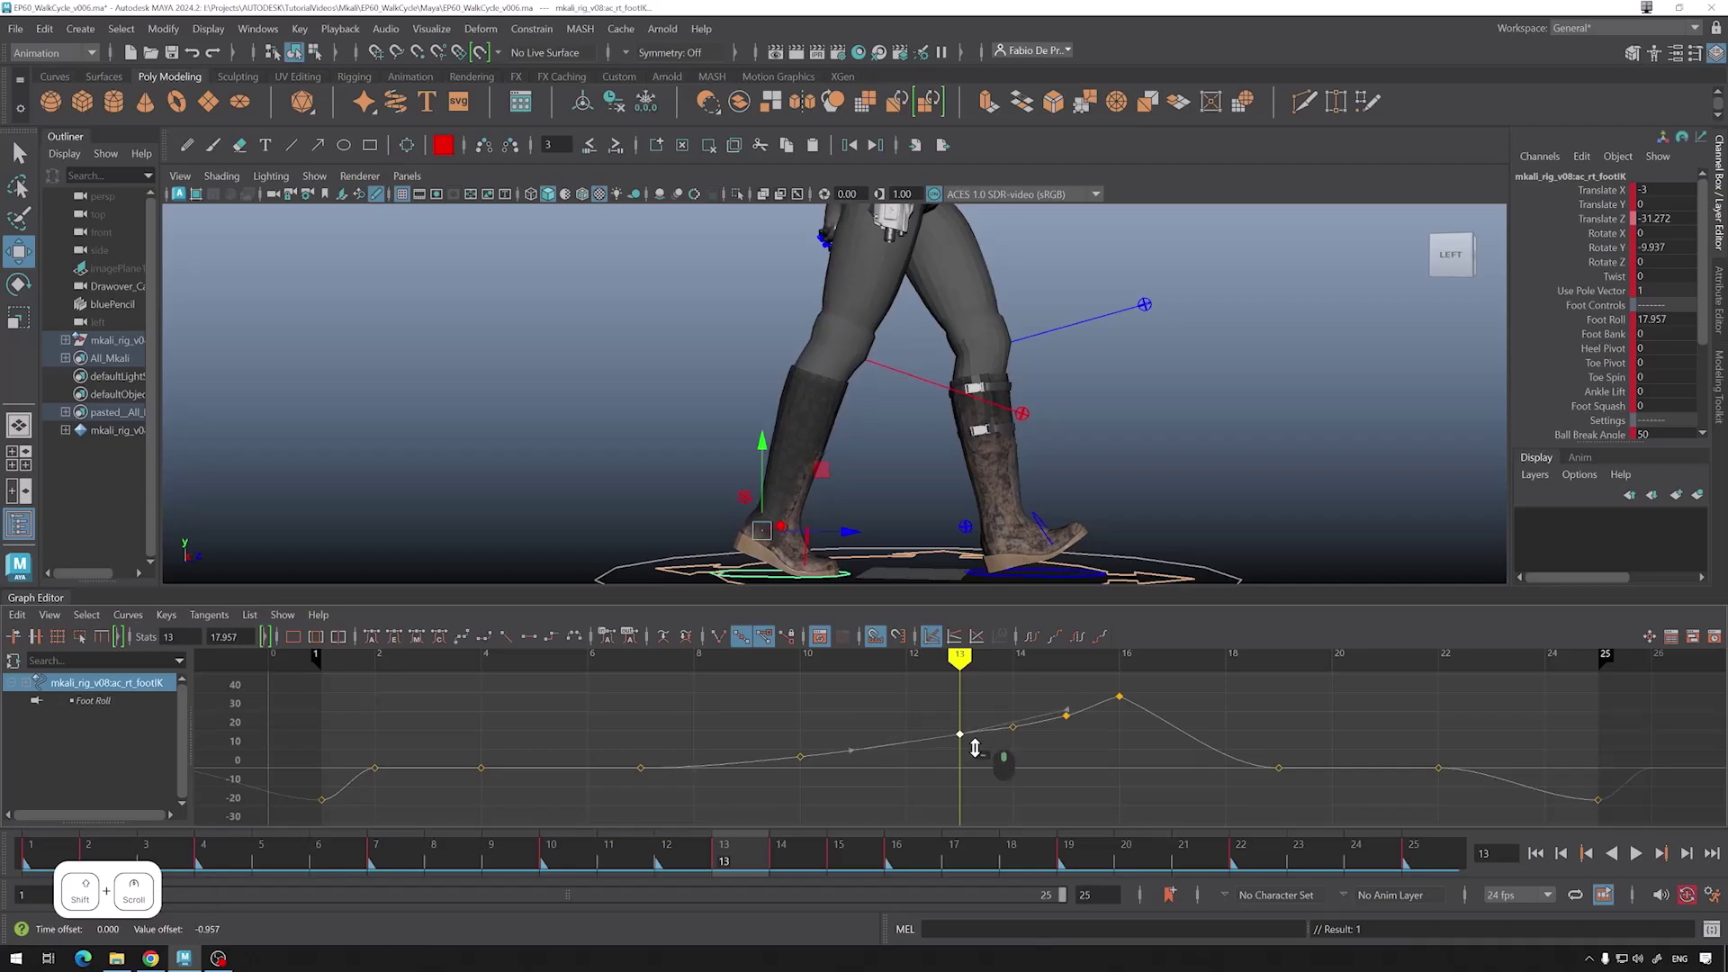
# Play and scrub the walk from the side to check the right foot's roll as the heel lifts off the ground
pyautogui.scroll(5, 973, 746)
pyautogui.scroll(-5, 936, 707)
pyautogui.hotkey('alt', 'v')
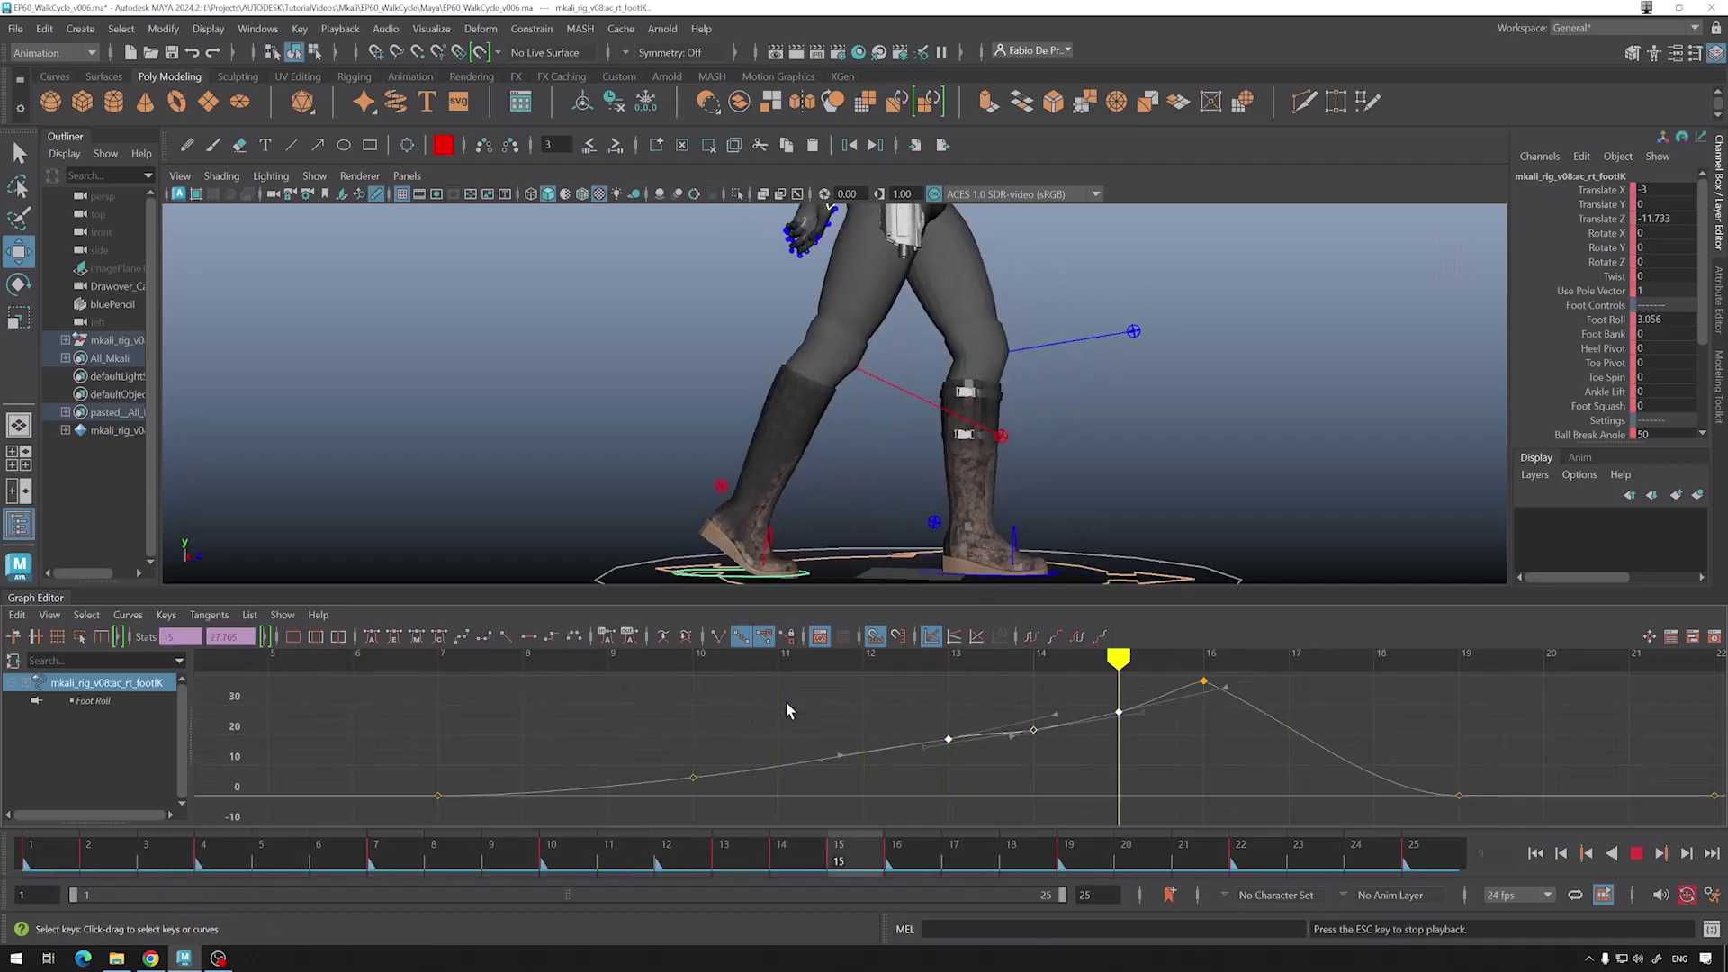
pyautogui.hotkey('alt', 'v')
pyautogui.keyDown('alt'); pyautogui.scroll(-3, 858, 717); pyautogui.keyUp('alt')
pyautogui.moveTo(896, 661)
pyautogui.mouseDown()
pyautogui.moveTo(1081, 662)
pyautogui.moveTo(957, 684)
pyautogui.moveTo(1154, 672)
pyautogui.mouseUp()
pyautogui.hotkey('alt', 'v')
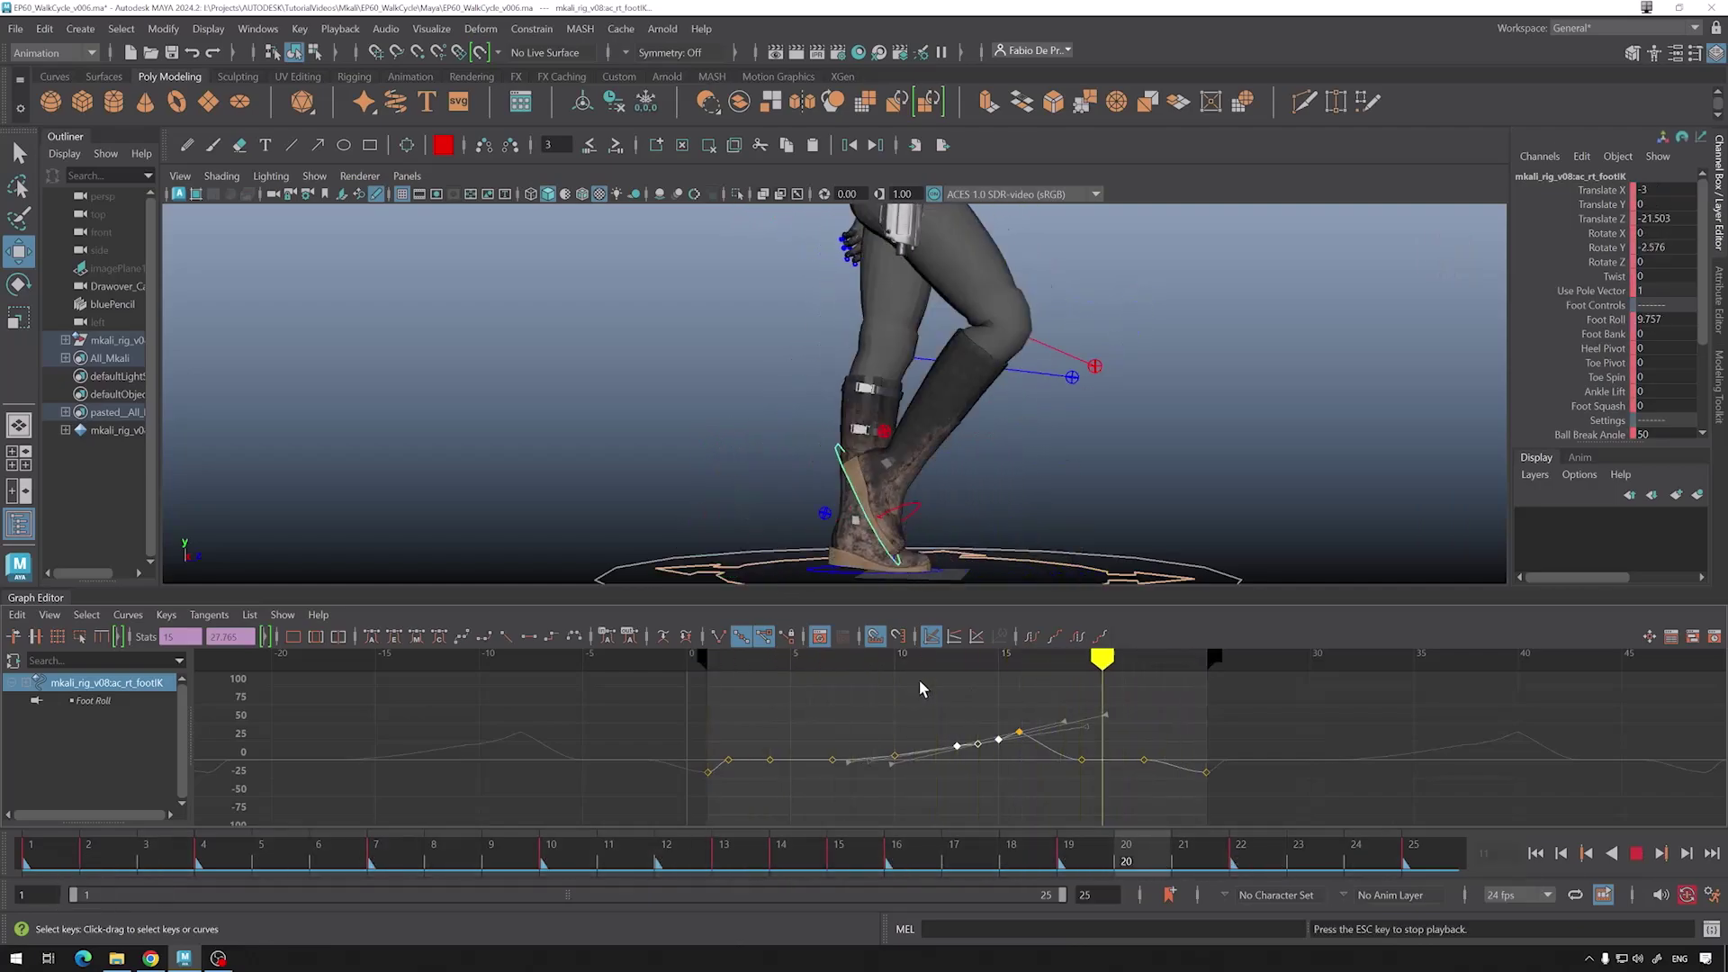
# Play and scrub the walk from front and side views to check how the right leg and foot move through the stride
pyautogui.hotkey('alt', 'v')
pyautogui.moveTo(1042, 668); pyautogui.dragTo(1124, 666)
pyautogui.scroll(-2, 1100, 516)
pyautogui.moveTo(1100, 515)
pyautogui.keyDown('alt'); pyautogui.mouseDown()
pyautogui.moveTo(984, 522)
pyautogui.moveTo(1020, 519)
pyautogui.mouseUp(); pyautogui.keyUp('alt')
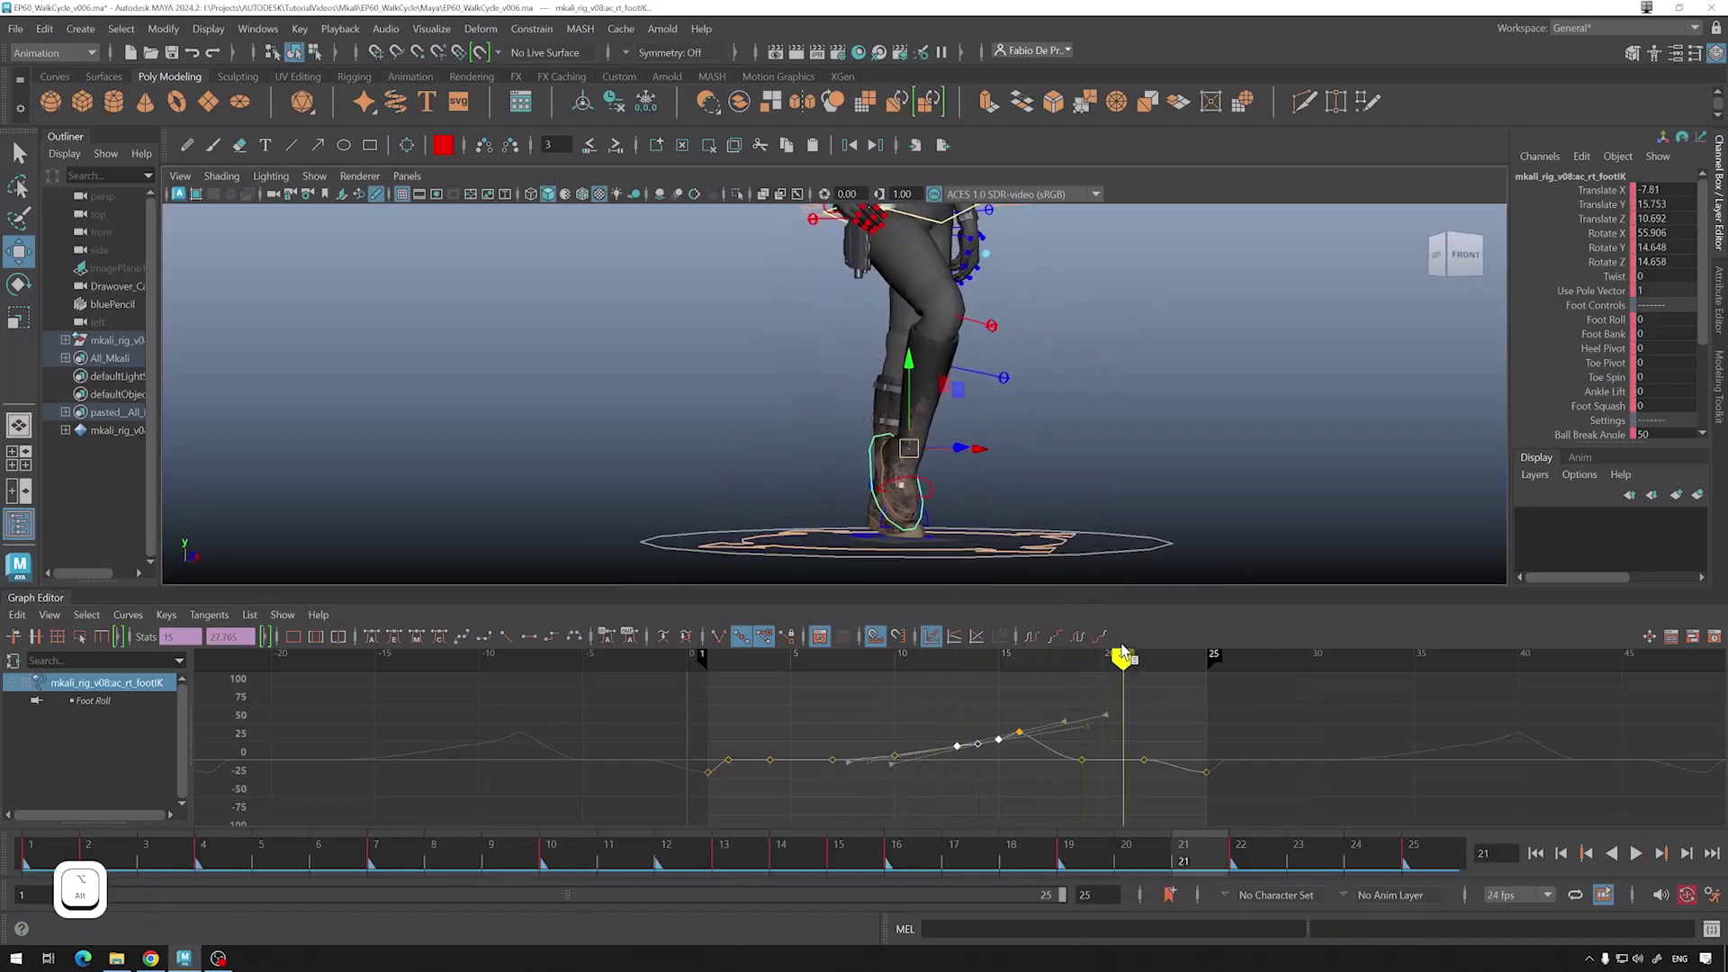
pyautogui.moveTo(1125, 667); pyautogui.dragTo(1206, 658)
pyautogui.moveTo(945, 486)
pyautogui.keyDown('alt'); pyautogui.mouseDown()
pyautogui.moveTo(1024, 479)
pyautogui.moveTo(1031, 511)
pyautogui.mouseUp(); pyautogui.keyUp('alt')
pyautogui.scroll(2, 1031, 515)
pyautogui.moveTo(1057, 662)
pyautogui.mouseDown()
pyautogui.moveTo(1035, 664)
pyautogui.moveTo(1177, 637)
pyautogui.moveTo(1041, 638)
pyautogui.mouseUp()
pyautogui.hotkey('alt', 'v')
pyautogui.scroll(-3, 1143, 397)
pyautogui.keyDown('alt'); pyautogui.moveTo(1142, 397); pyautogui.dragTo(1104, 419, button='middle'); pyautogui.keyUp('alt')
pyautogui.keyDown('alt'); pyautogui.moveTo(1104, 419); pyautogui.dragTo(1111, 414); pyautogui.keyUp('alt')
pyautogui.scroll(1, 1111, 414)
pyautogui.moveTo(1111, 413)
pyautogui.keyDown('alt'); pyautogui.mouseDown(button='middle')
pyautogui.moveTo(1098, 436)
pyautogui.moveTo(1097, 419)
pyautogui.mouseUp(button='middle'); pyautogui.keyUp('alt')
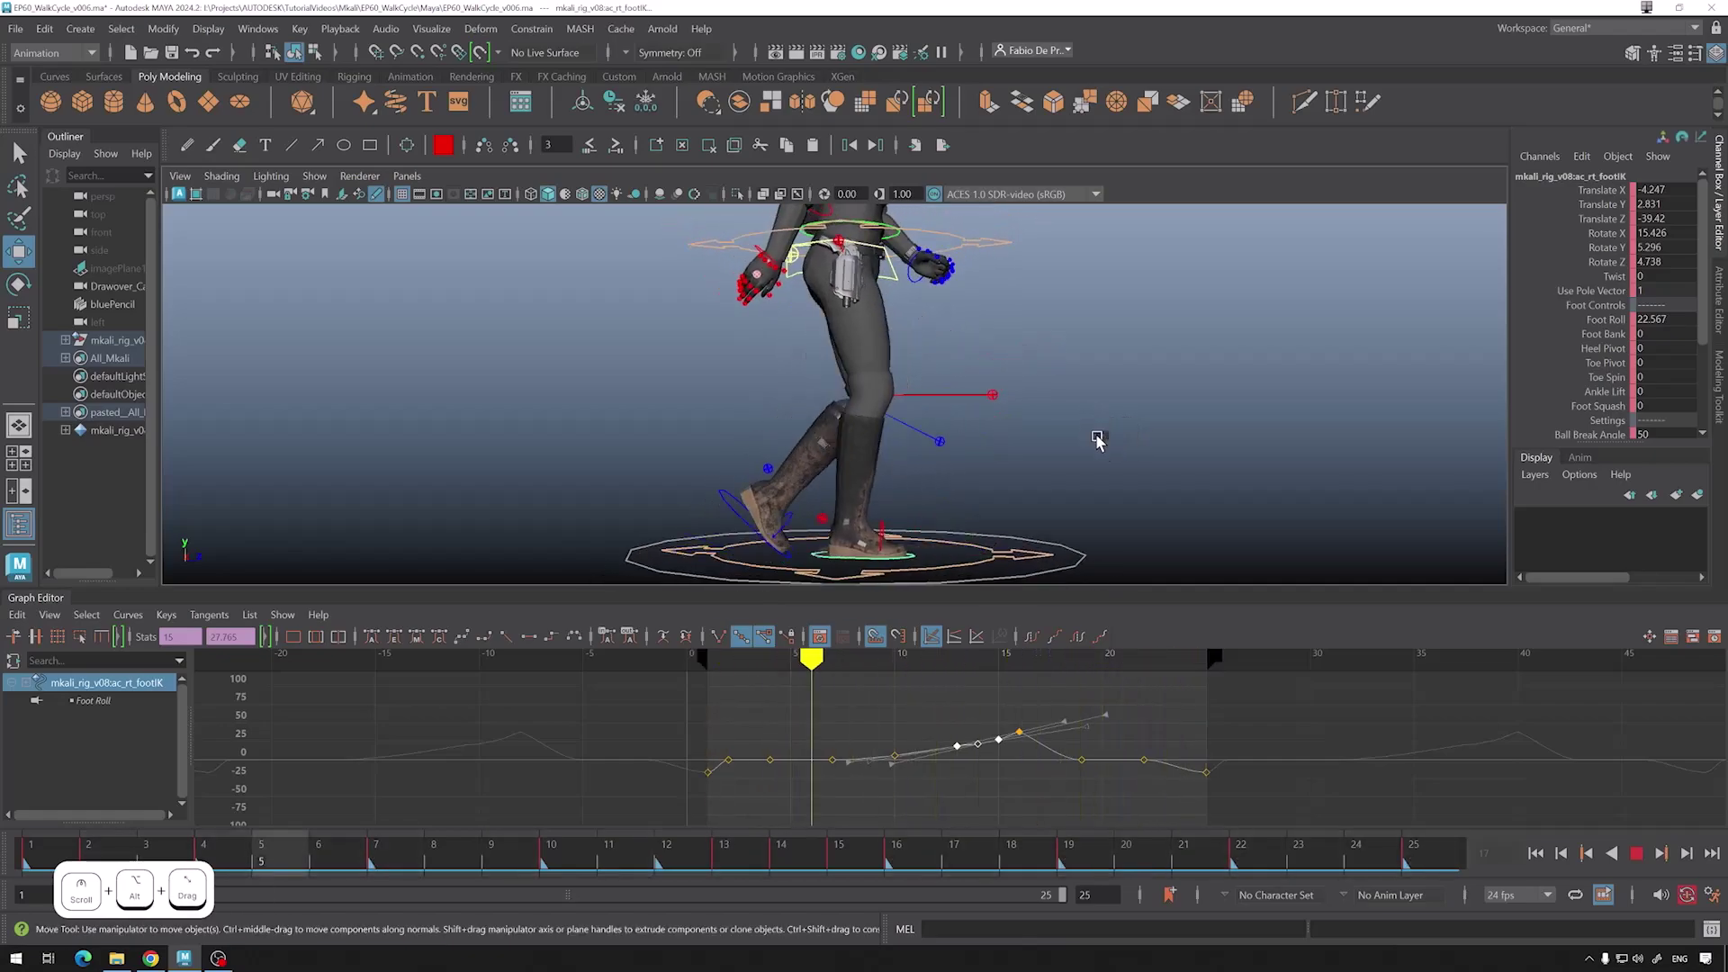
pyautogui.click(1636, 854)
# Set Body Polish to 1 on the rig's base control to show the extra limb polish controls
pyautogui.moveTo(917, 859); pyautogui.dragTo(809, 815)
pyautogui.click(1017, 495)
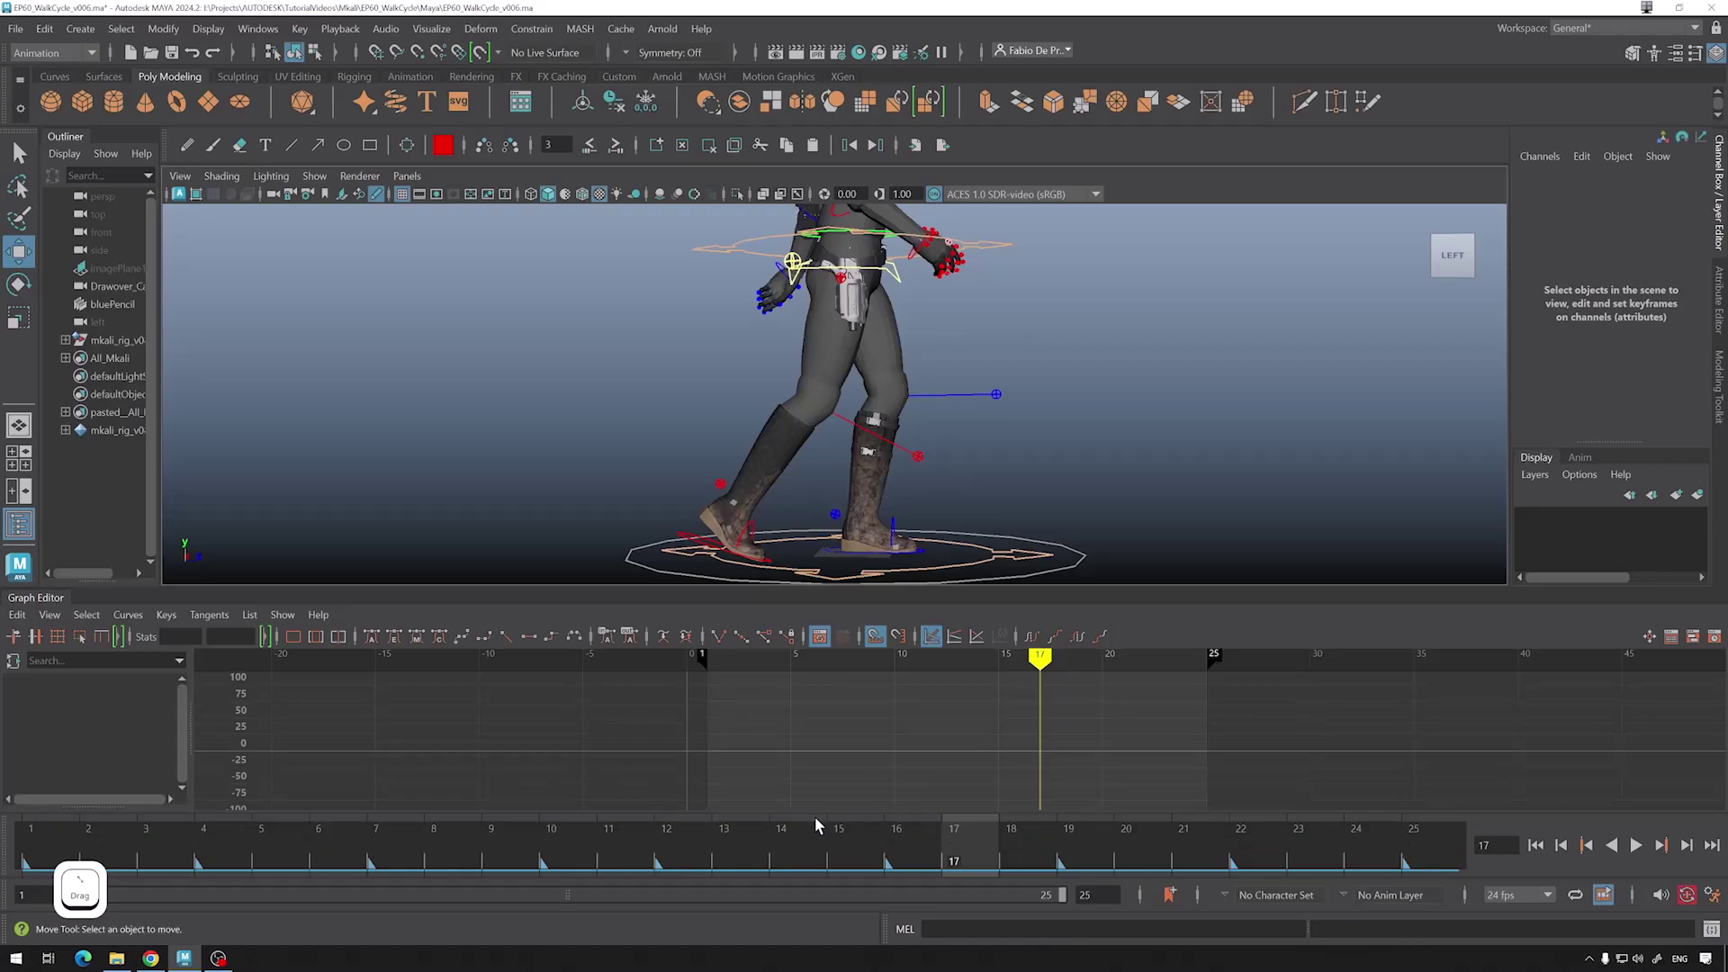
pyautogui.click(992, 560)
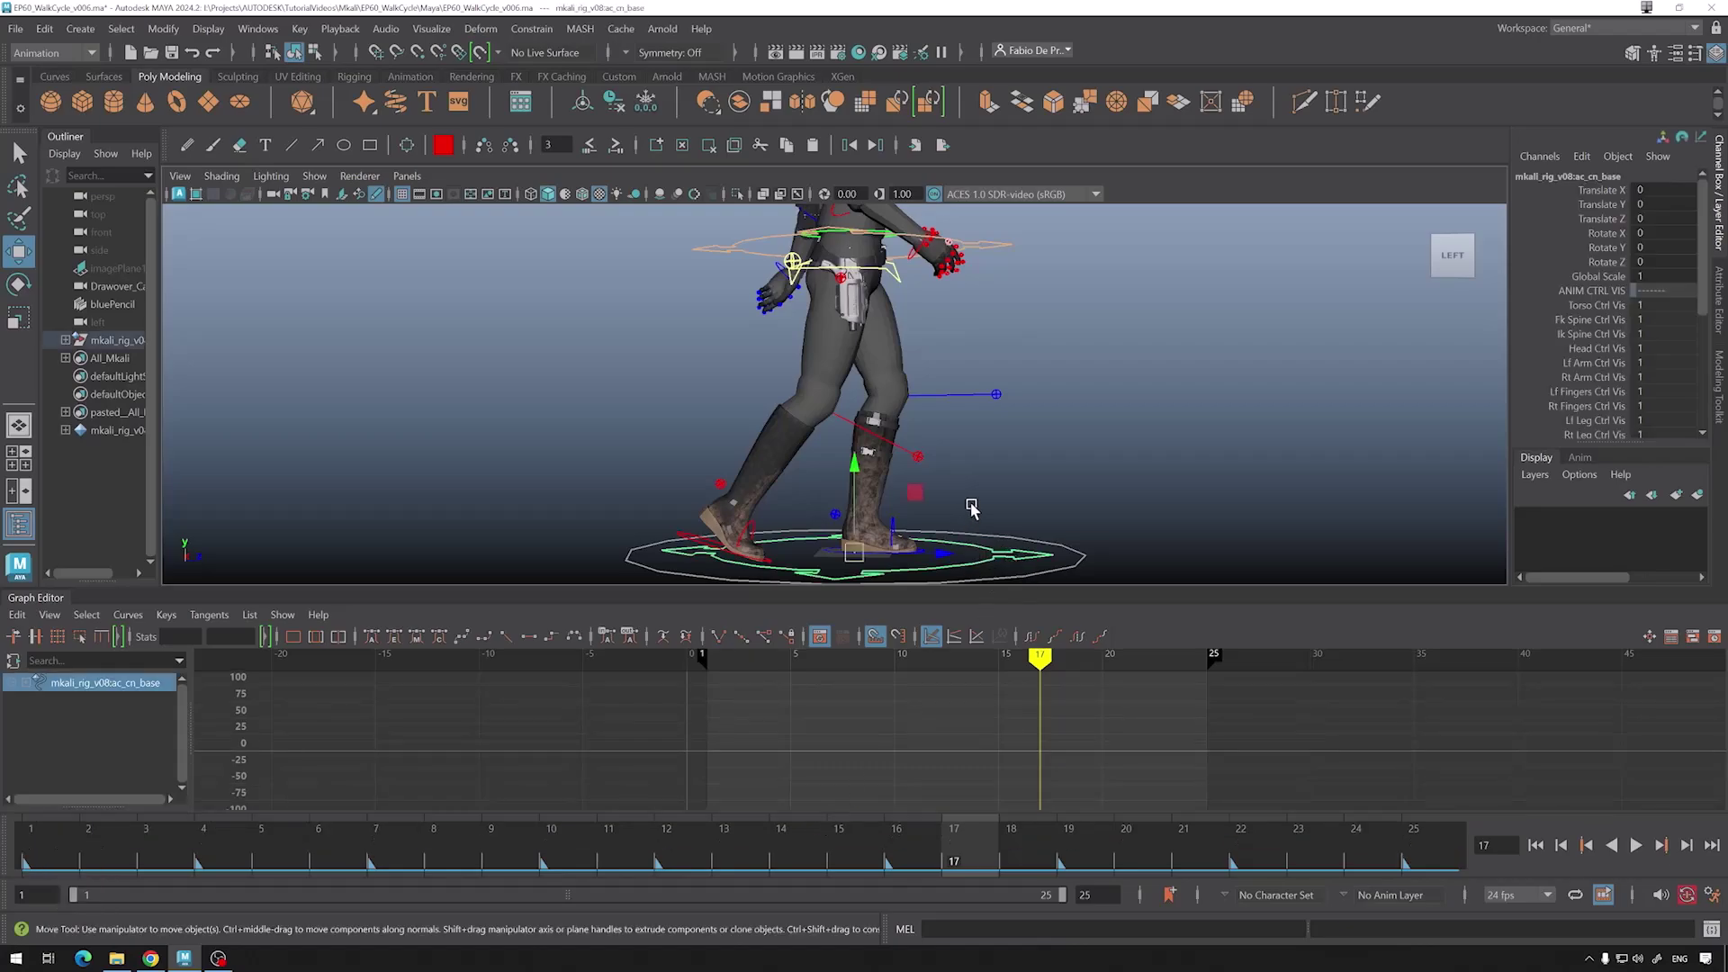
pyautogui.click(1053, 493)
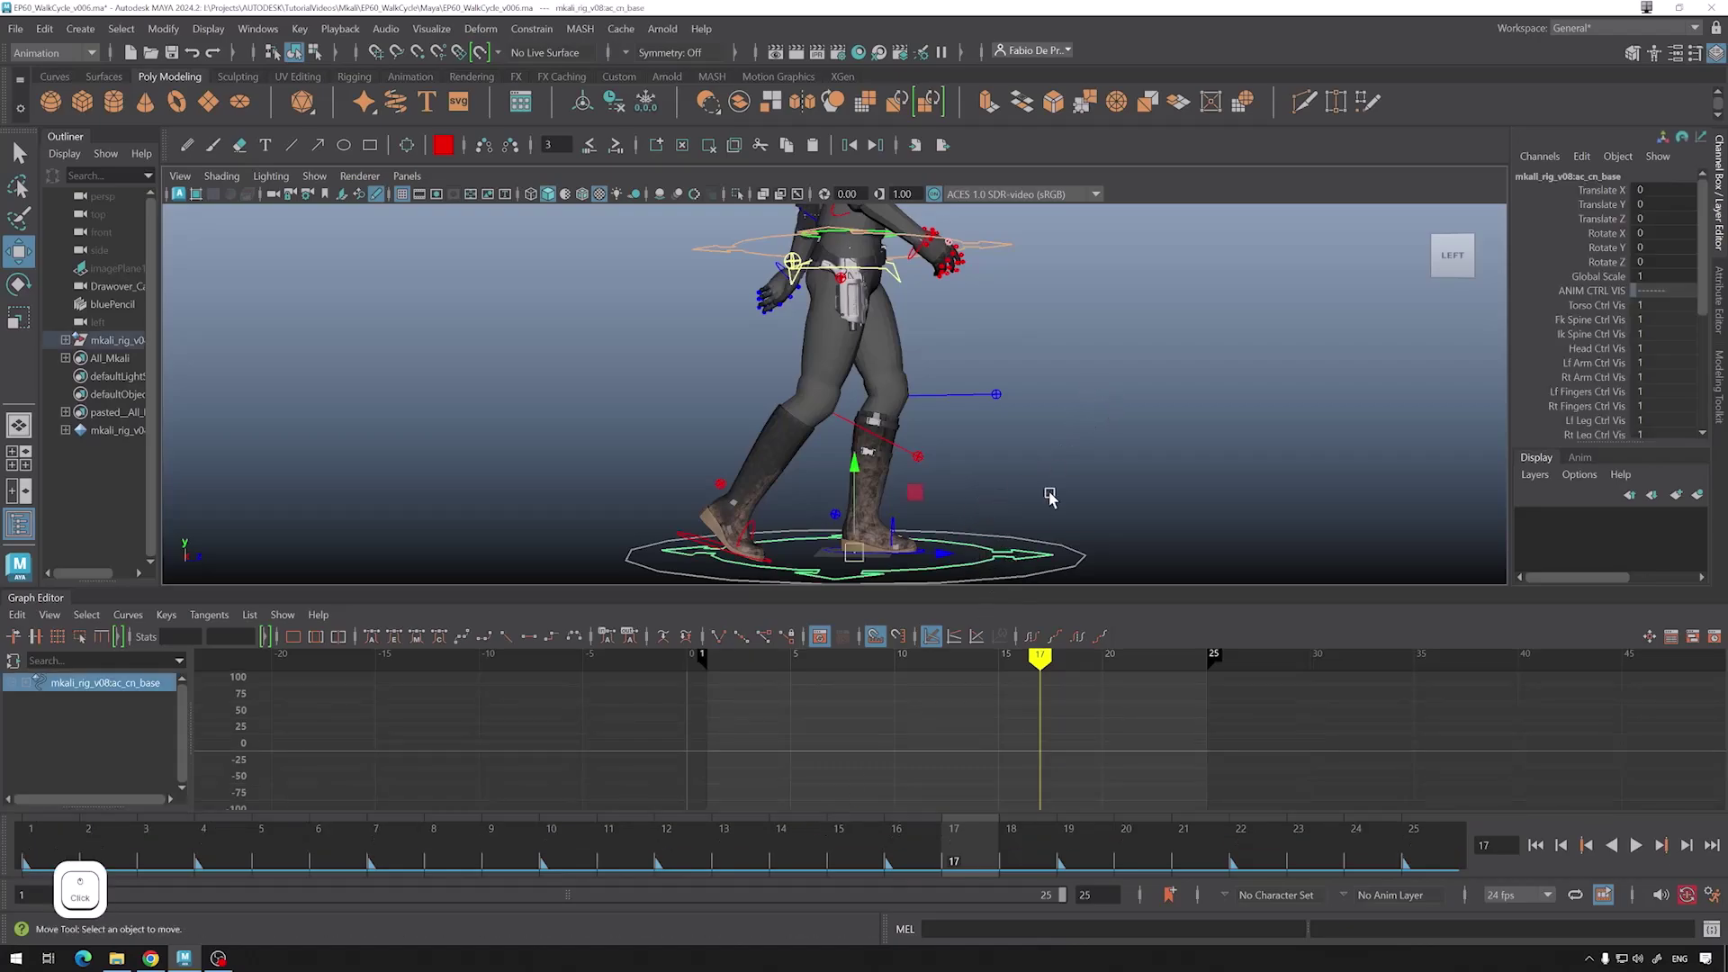
pyautogui.click(1000, 552)
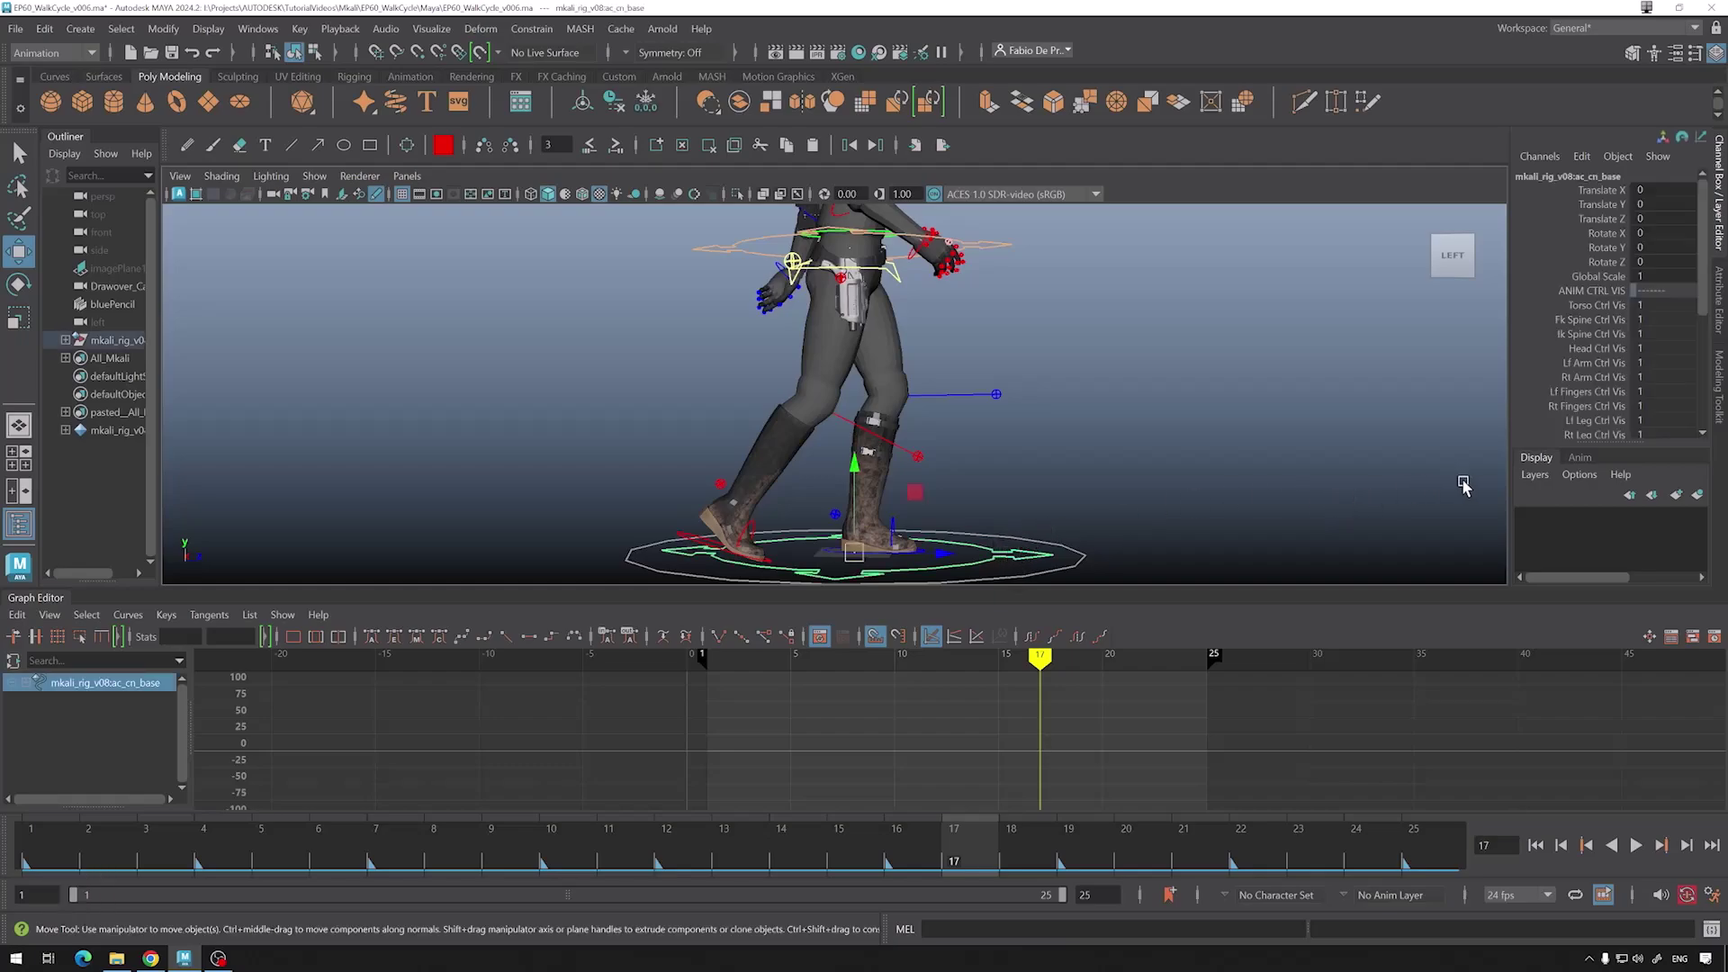
pyautogui.scroll(-3, 1686, 385)
pyautogui.moveTo(1654, 366); pyautogui.dragTo(1704, 380)
# Try moving the right knee bend control at frame 9 and undo the move
pyautogui.click(816, 414)
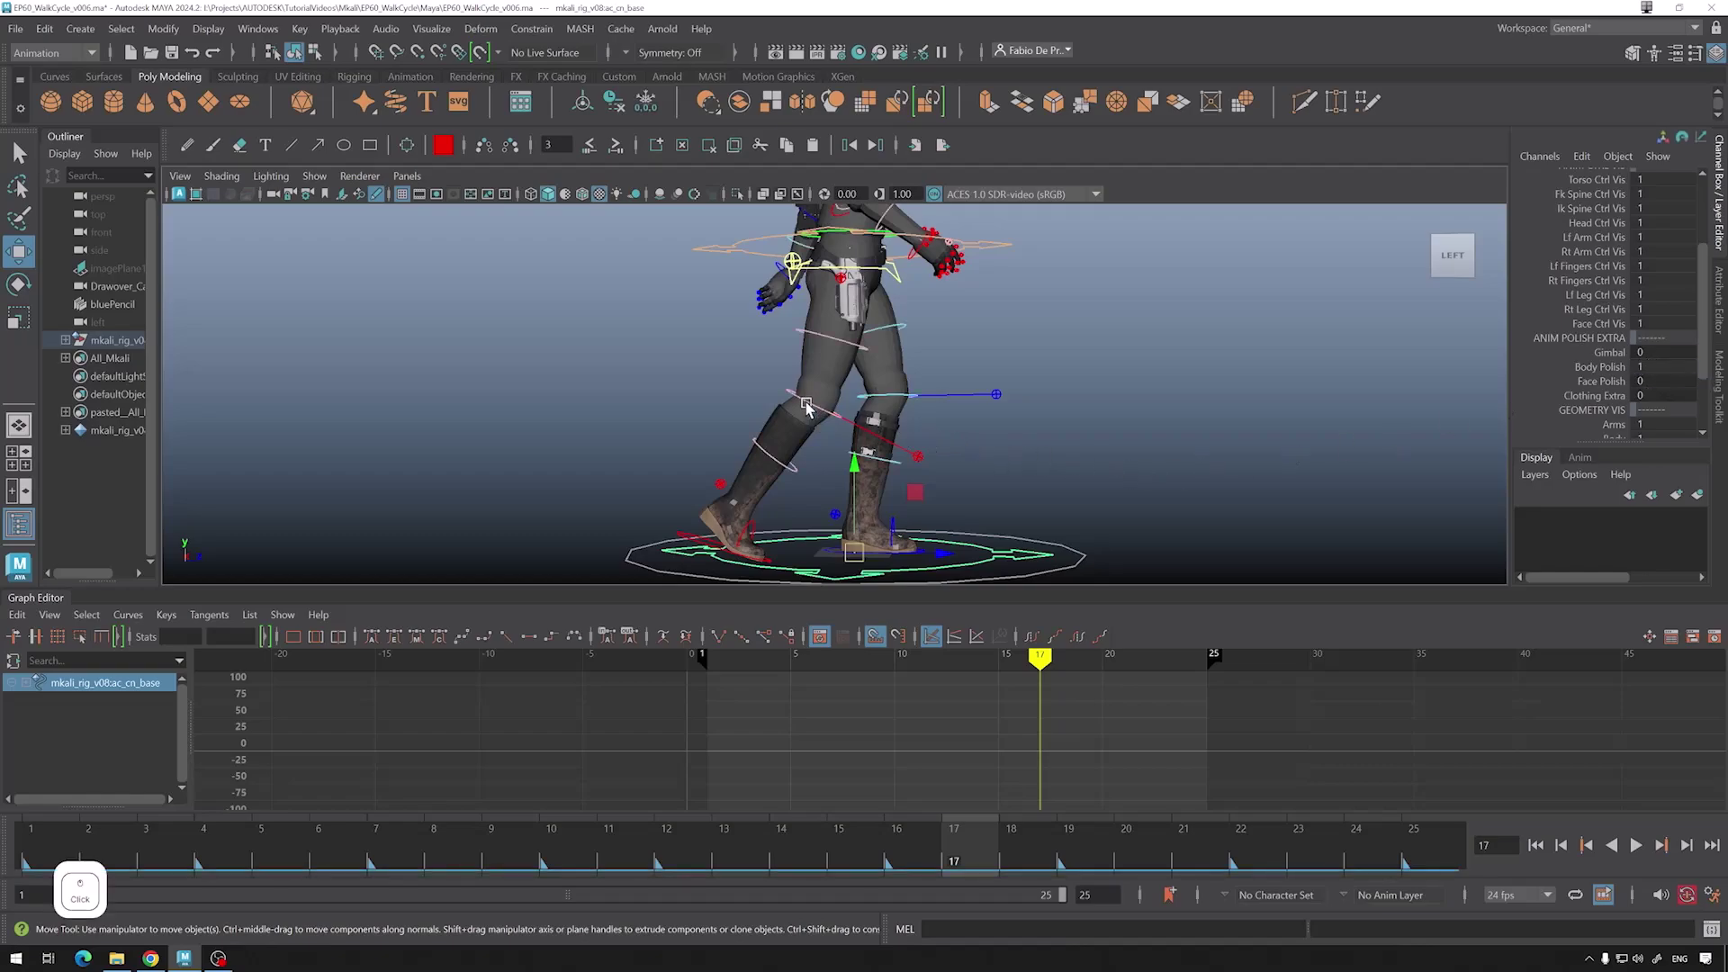
pyautogui.moveTo(966, 852); pyautogui.dragTo(517, 794)
pyautogui.moveTo(823, 390)
pyautogui.mouseDown()
pyautogui.moveTo(862, 409)
pyautogui.moveTo(808, 400)
pyautogui.mouseUp()
pyautogui.hotkey('ctrl', 'z')
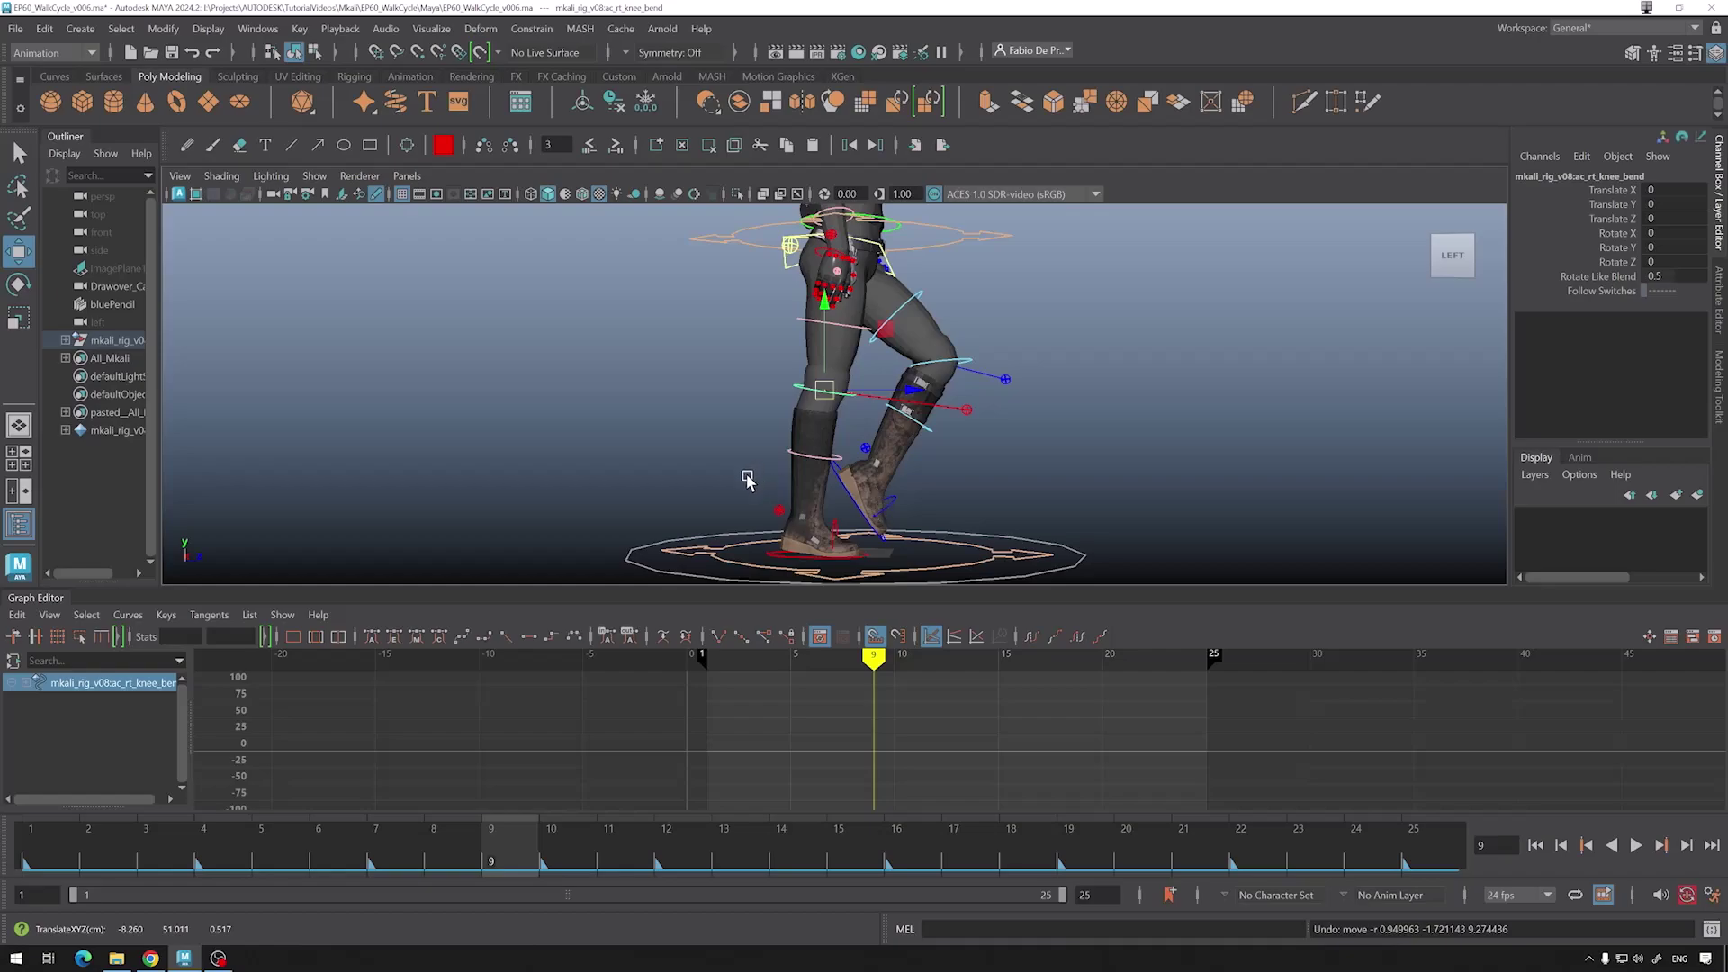
# Create an editable motion trail for the right knee bend control
pyautogui.scroll(3, 747, 480)
pyautogui.keyDown('alt'); pyautogui.moveTo(922, 396); pyautogui.dragTo(808, 383, button='middle'); pyautogui.keyUp('alt')
pyautogui.click(807, 382)
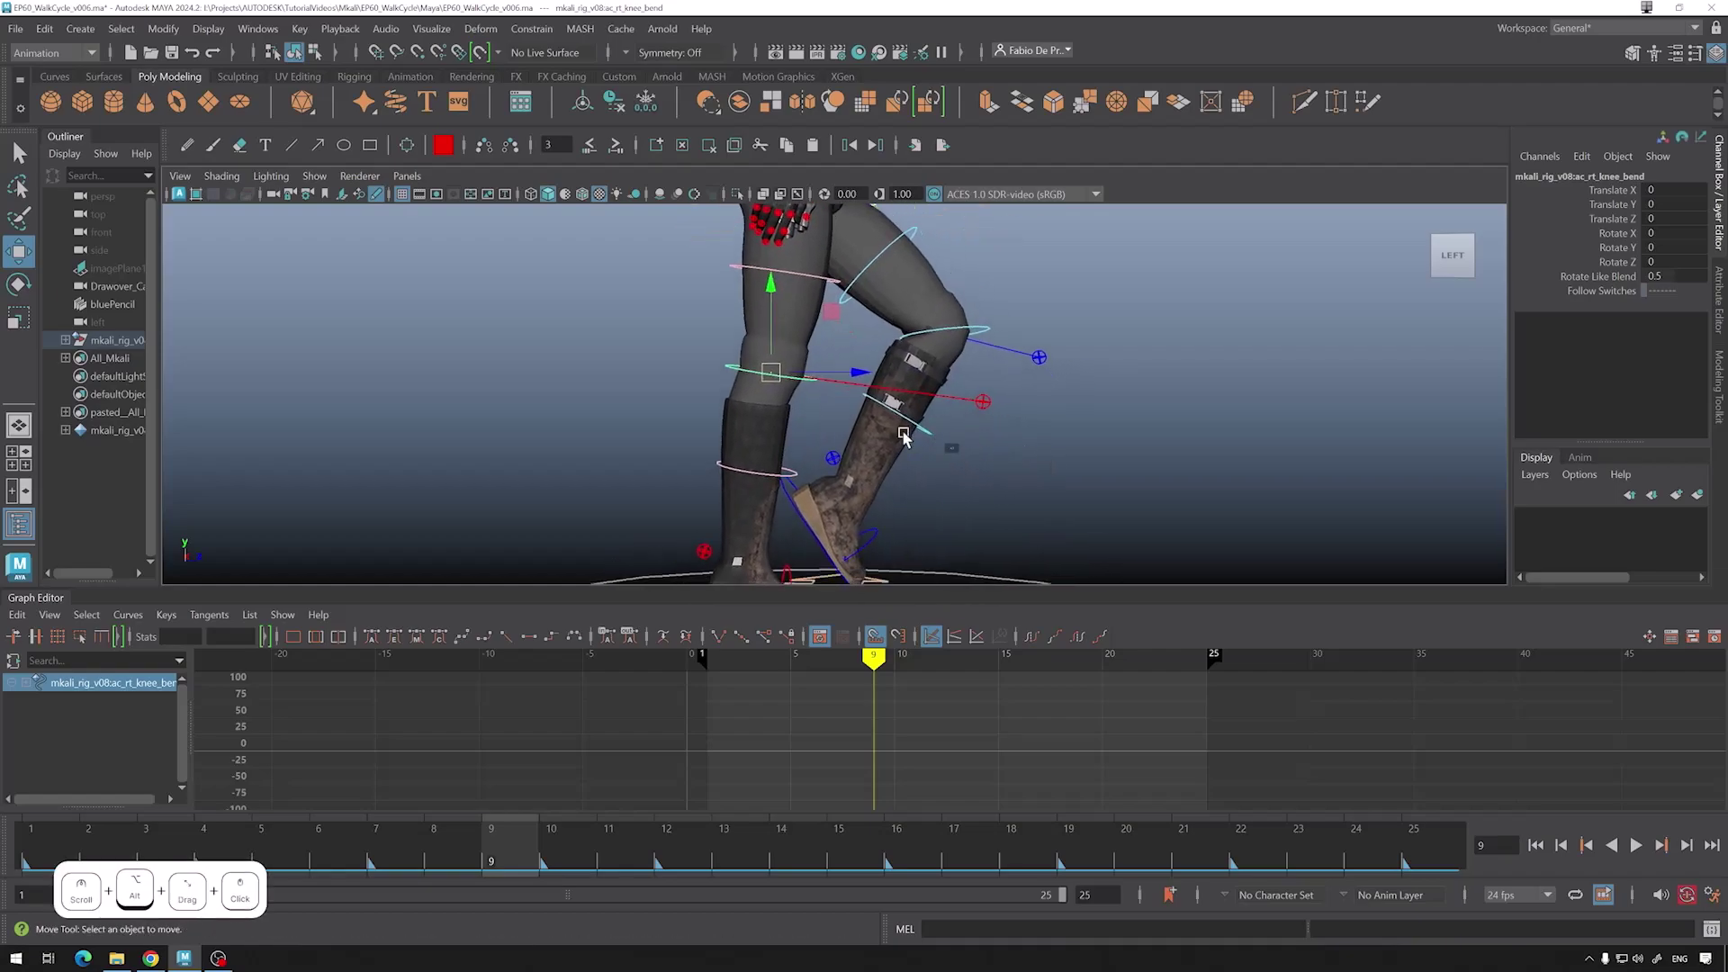
pyautogui.click(808, 381)
pyautogui.scroll(-2, 930, 434)
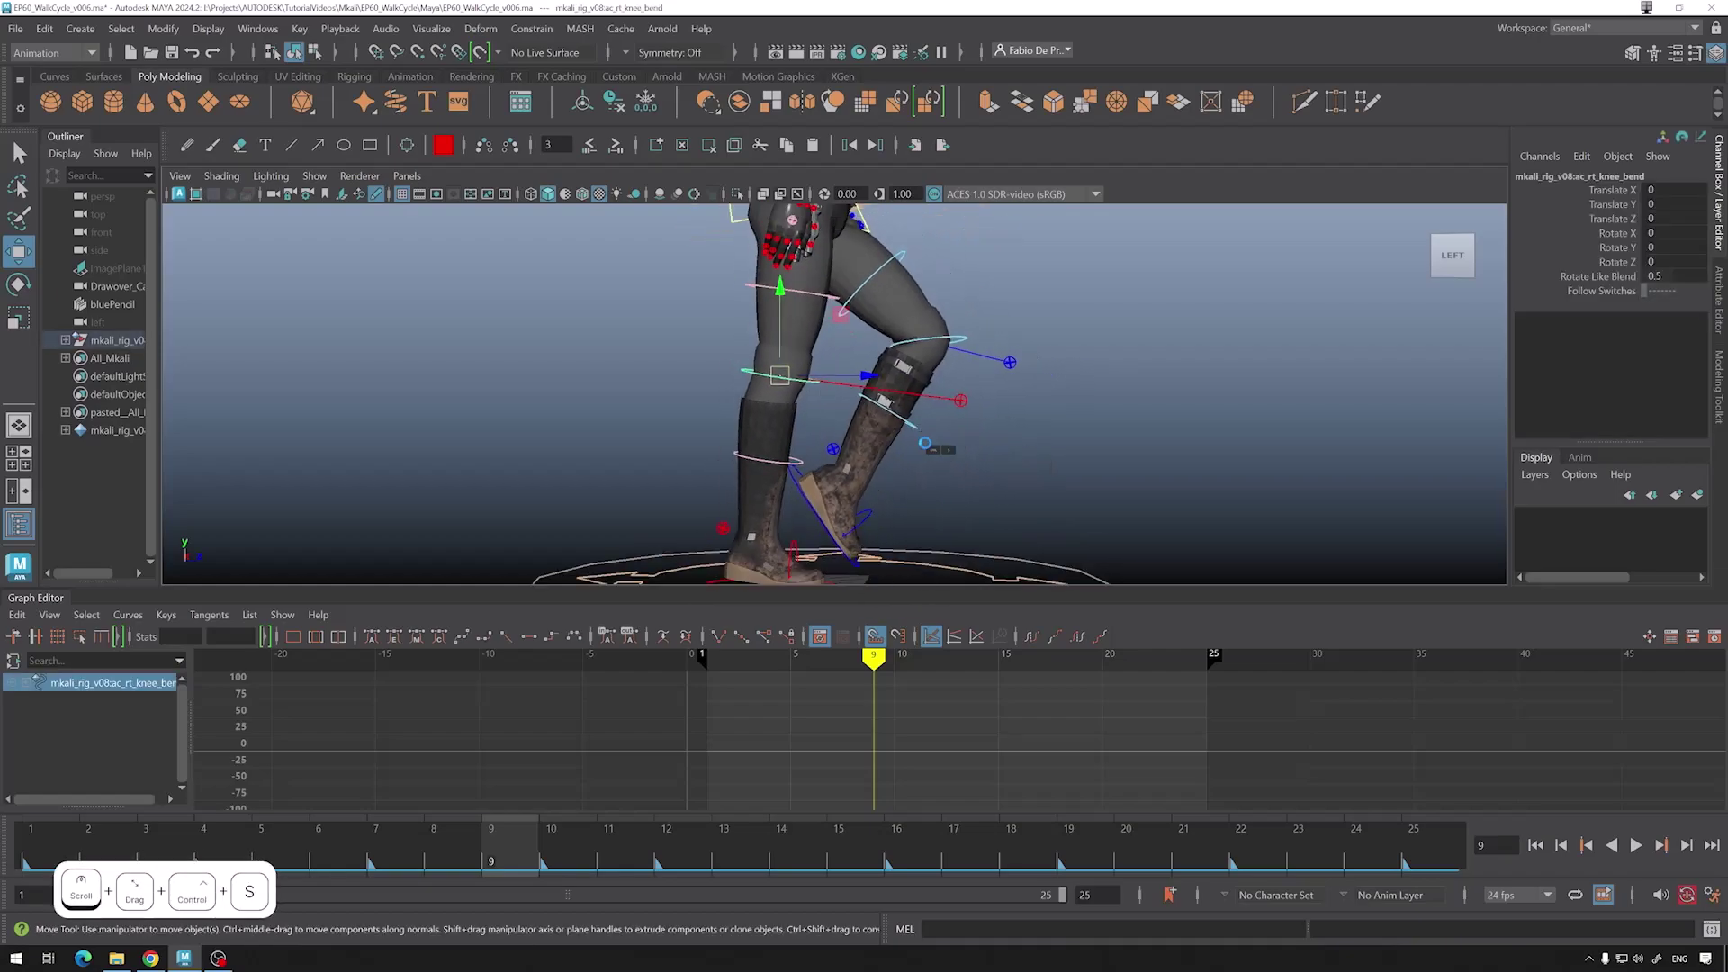
pyautogui.click(754, 376)
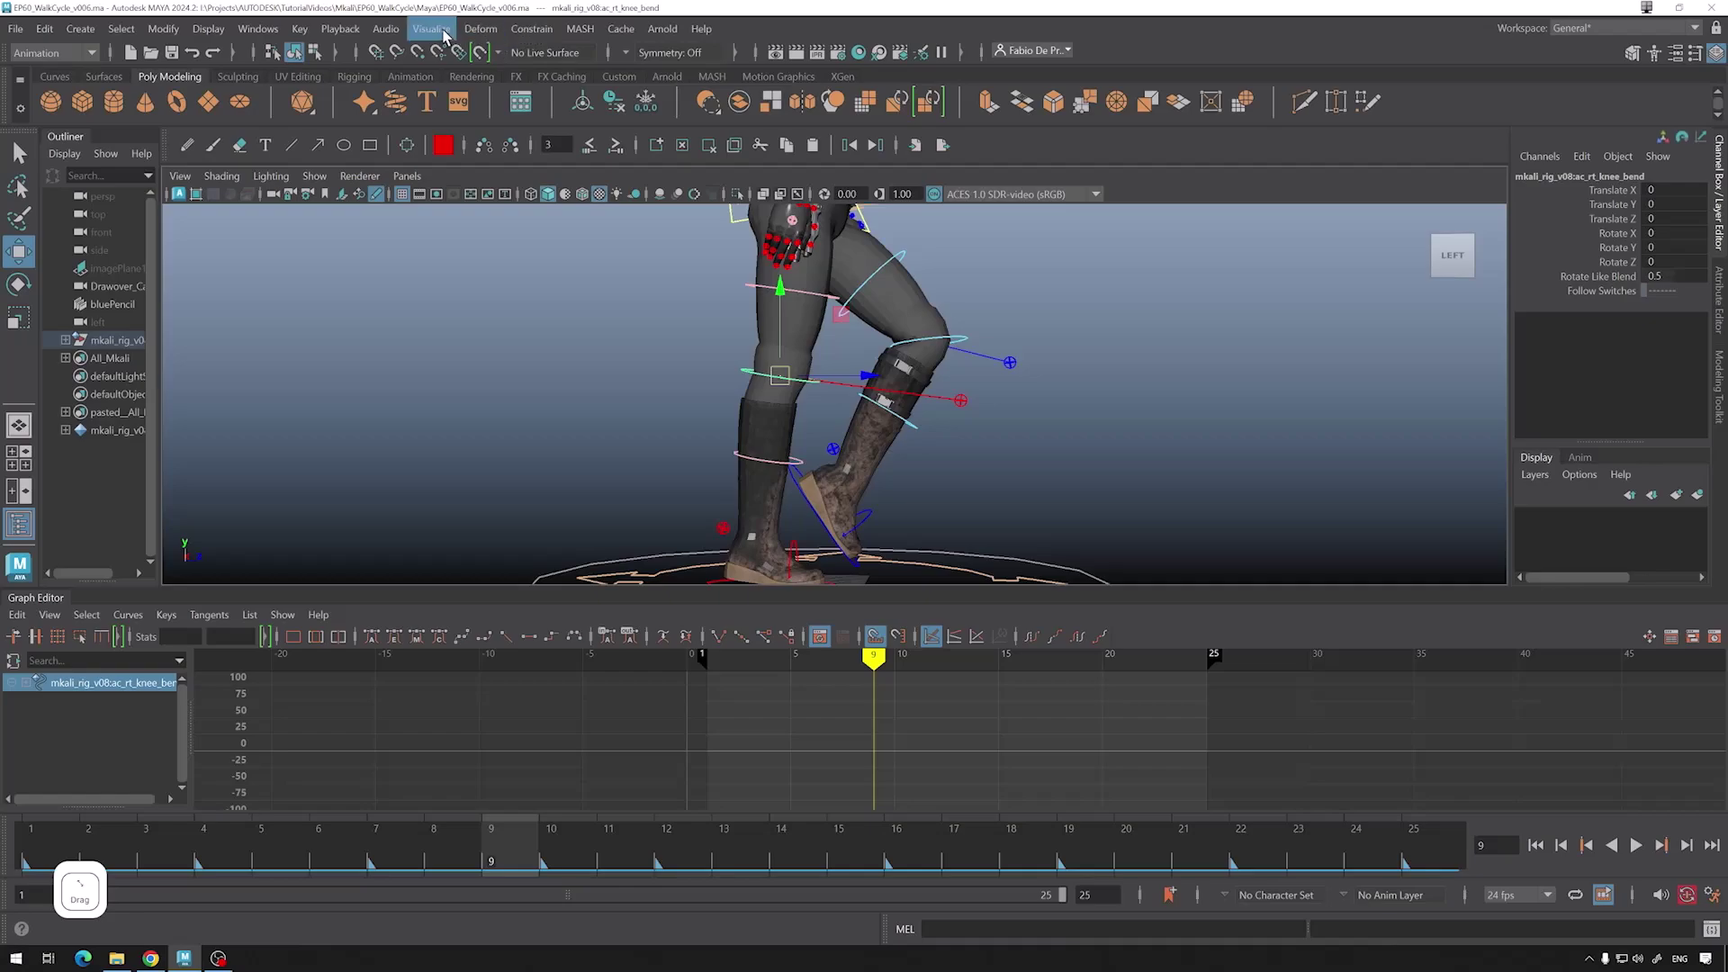
pyautogui.click(657, 361)
pyautogui.click(748, 372)
pyautogui.click(700, 388)
pyautogui.click(431, 28)
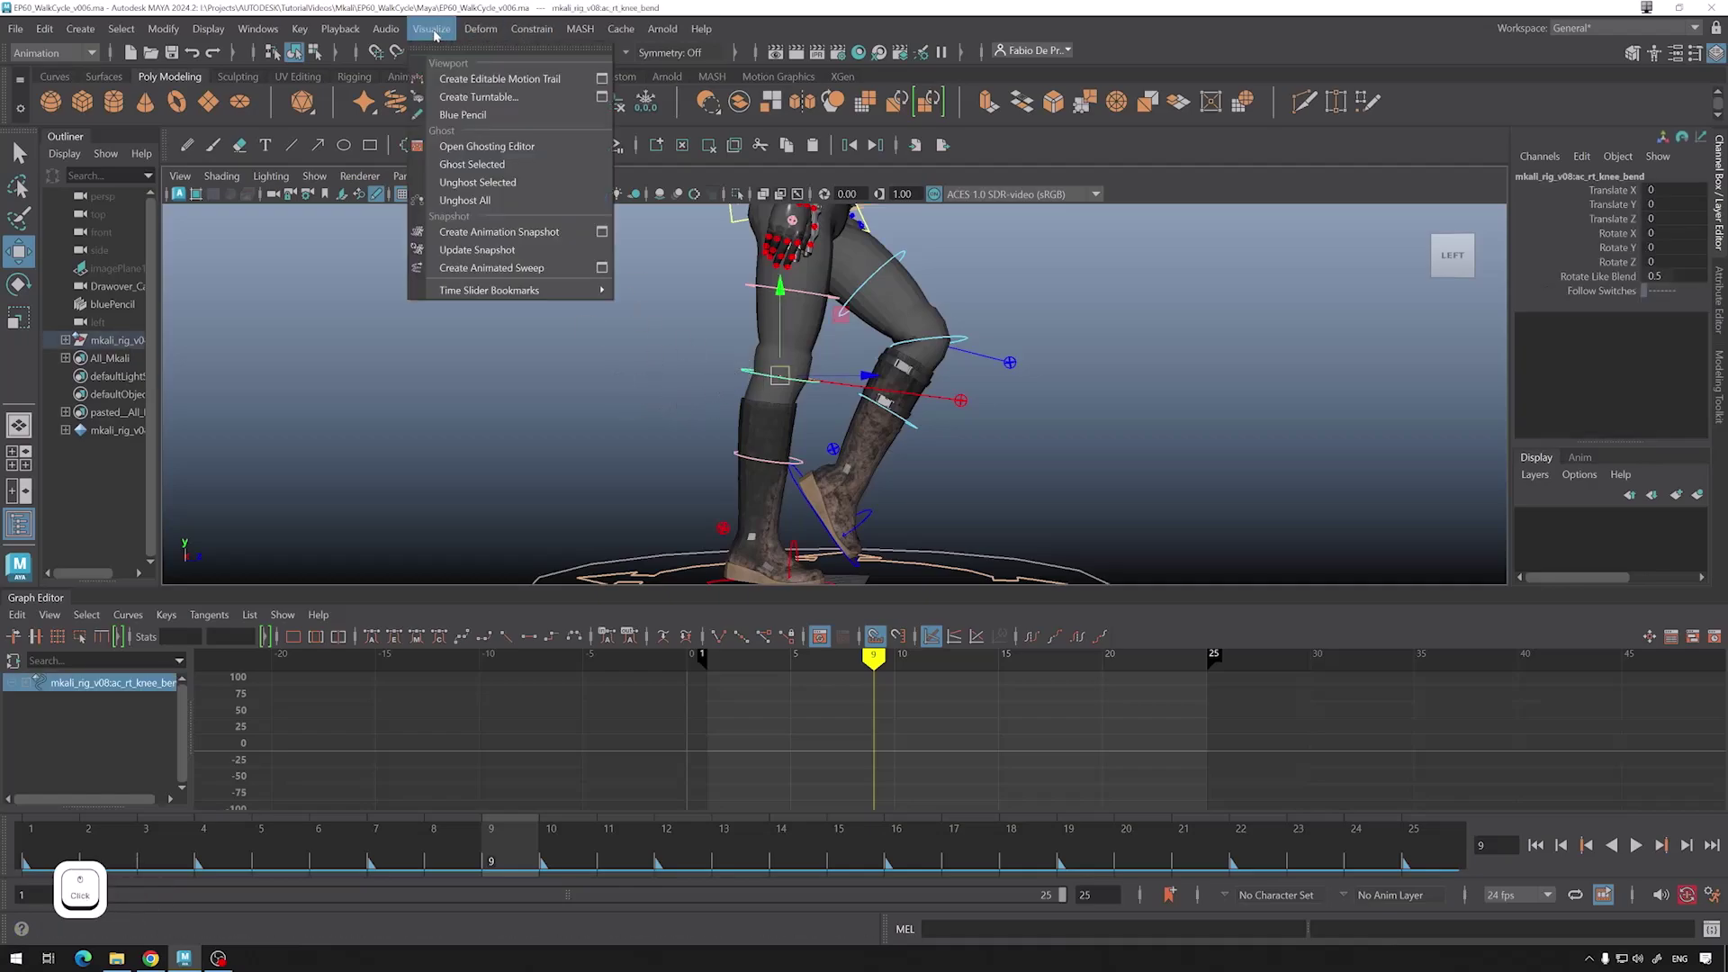
pyautogui.click(464, 79)
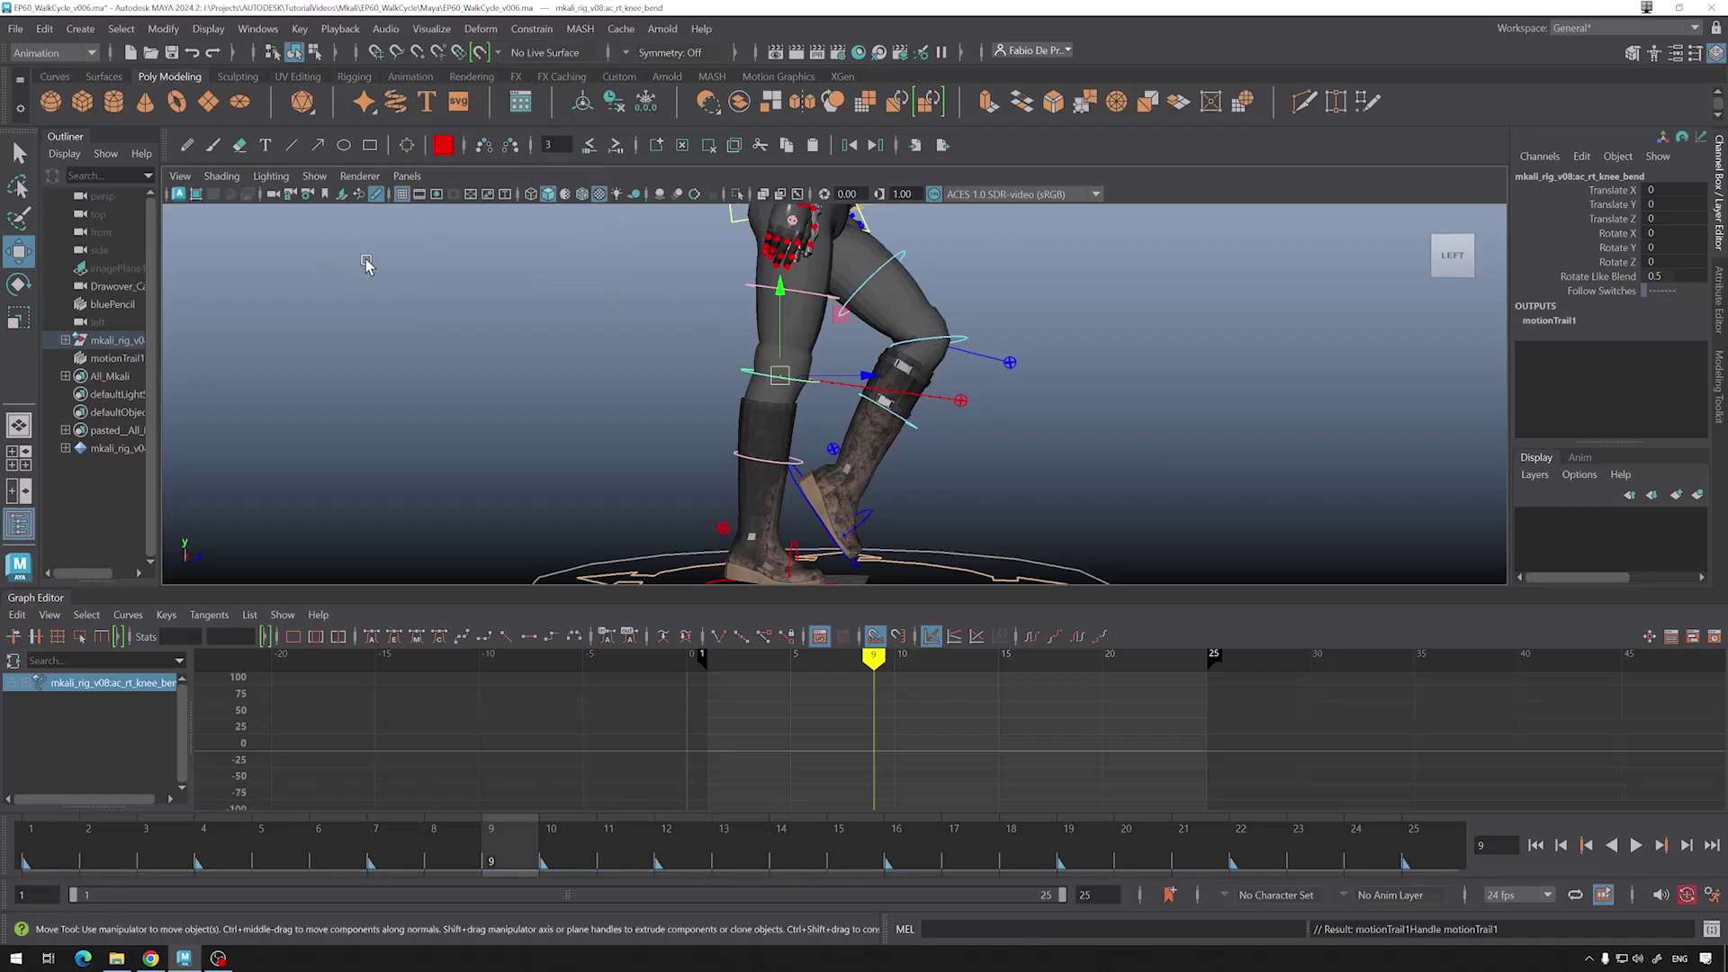
# Turn on the display of Motion Trails in the viewport
pyautogui.click(314, 176)
pyautogui.moveTo(389, 256)
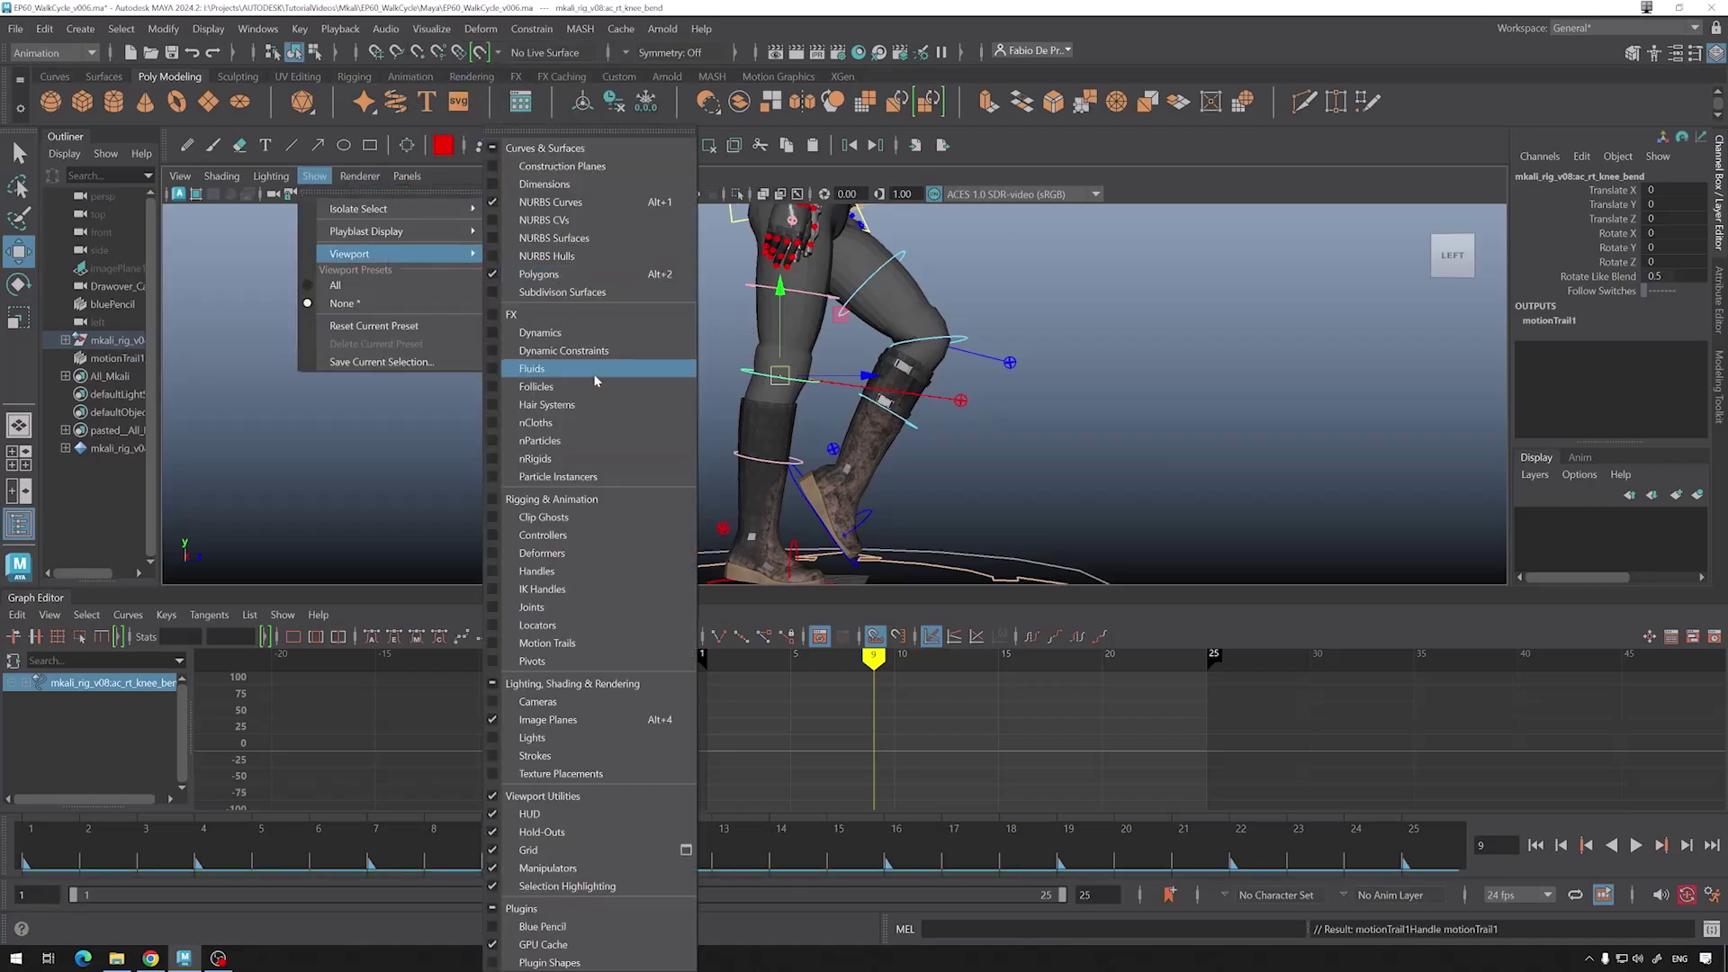
pyautogui.click(547, 643)
# Scrub through the walk around the right knee to examine the path of its motion trail
pyautogui.keyDown('alt'); pyautogui.moveTo(846, 531); pyautogui.dragTo(883, 517); pyautogui.keyUp('alt')
pyautogui.scroll(8, 879, 459)
pyautogui.moveTo(405, 851); pyautogui.dragTo(1233, 608)
pyautogui.scroll(-5, 1117, 427)
pyautogui.moveTo(1116, 427)
pyautogui.keyDown('alt'); pyautogui.mouseDown()
pyautogui.moveTo(1035, 478)
pyautogui.moveTo(1148, 447)
pyautogui.moveTo(1103, 419)
pyautogui.mouseUp(); pyautogui.keyUp('alt')
pyautogui.moveTo(1440, 836); pyautogui.dragTo(1445, 693)
pyautogui.scroll(-3, 934, 419)
pyautogui.moveTo(934, 418)
pyautogui.keyDown('alt'); pyautogui.mouseDown()
pyautogui.moveTo(903, 430)
pyautogui.moveTo(936, 432)
pyautogui.mouseUp(); pyautogui.keyUp('alt')
# Create an editable motion trail for the right foot IK control
pyautogui.click(905, 515)
pyautogui.click(450, 30)
pyautogui.click(491, 77)
pyautogui.keyDown('alt'); pyautogui.moveTo(796, 392); pyautogui.dragTo(772, 428); pyautogui.keyUp('alt')
pyautogui.scroll(3, 802, 397)
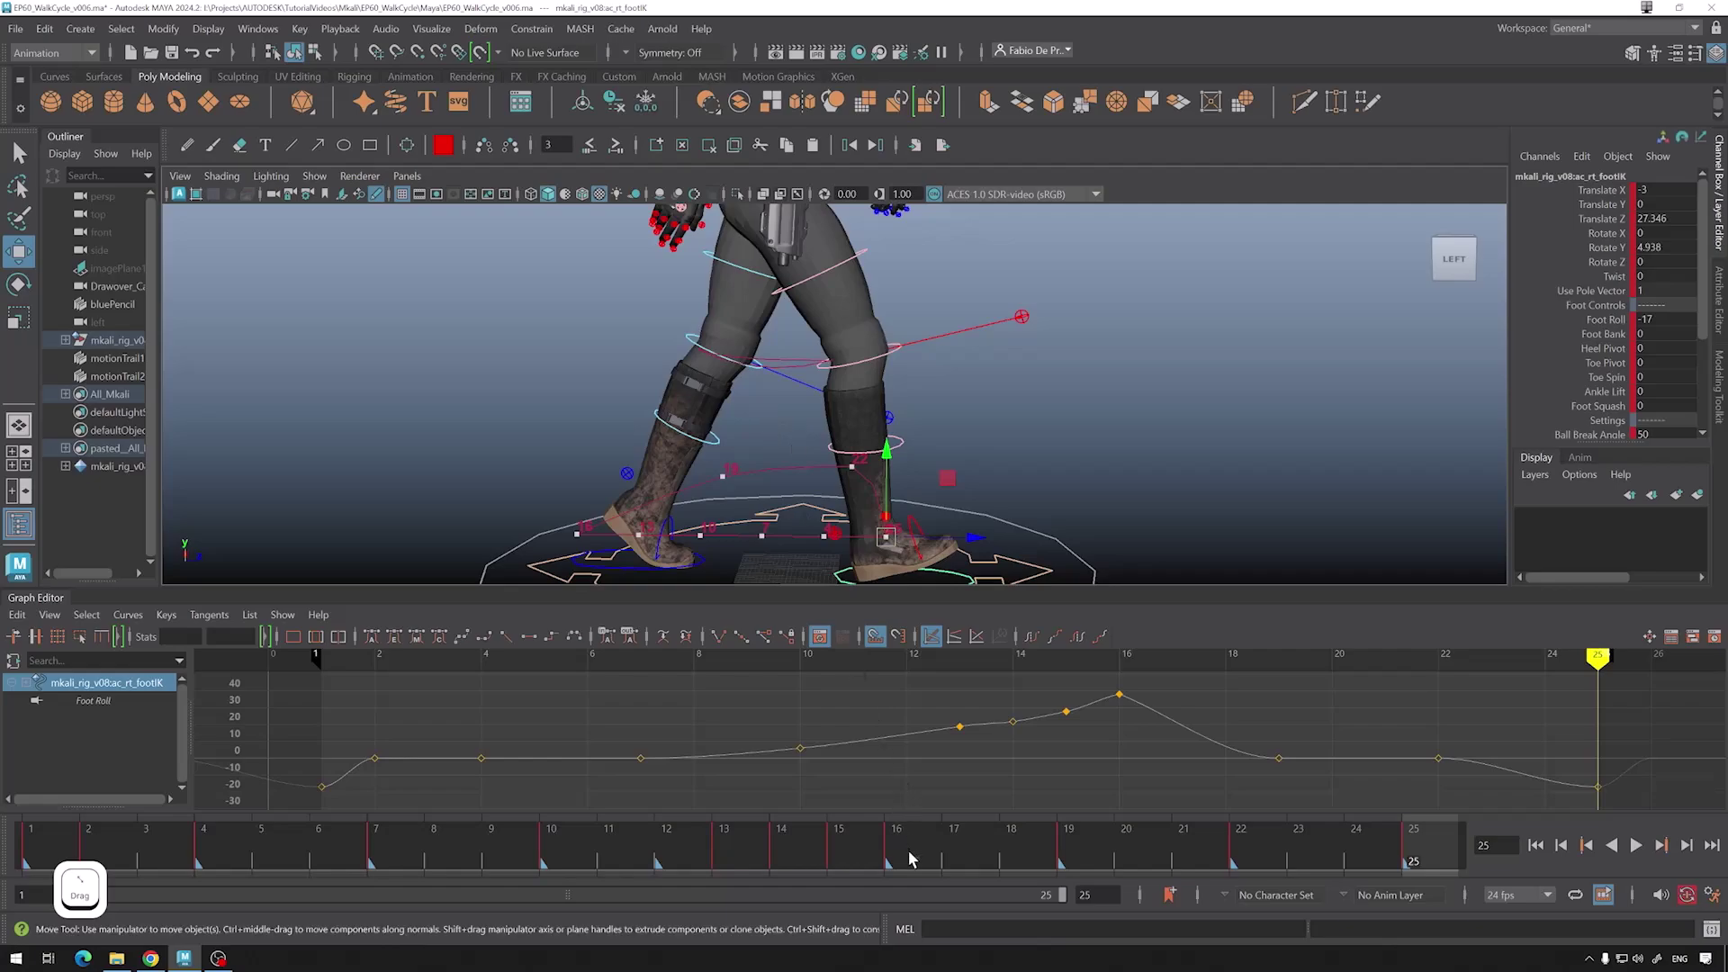
# Play and scrub the walk from the side and the front to examine the right foot's path and turning
pyautogui.hotkey('alt', 'v')
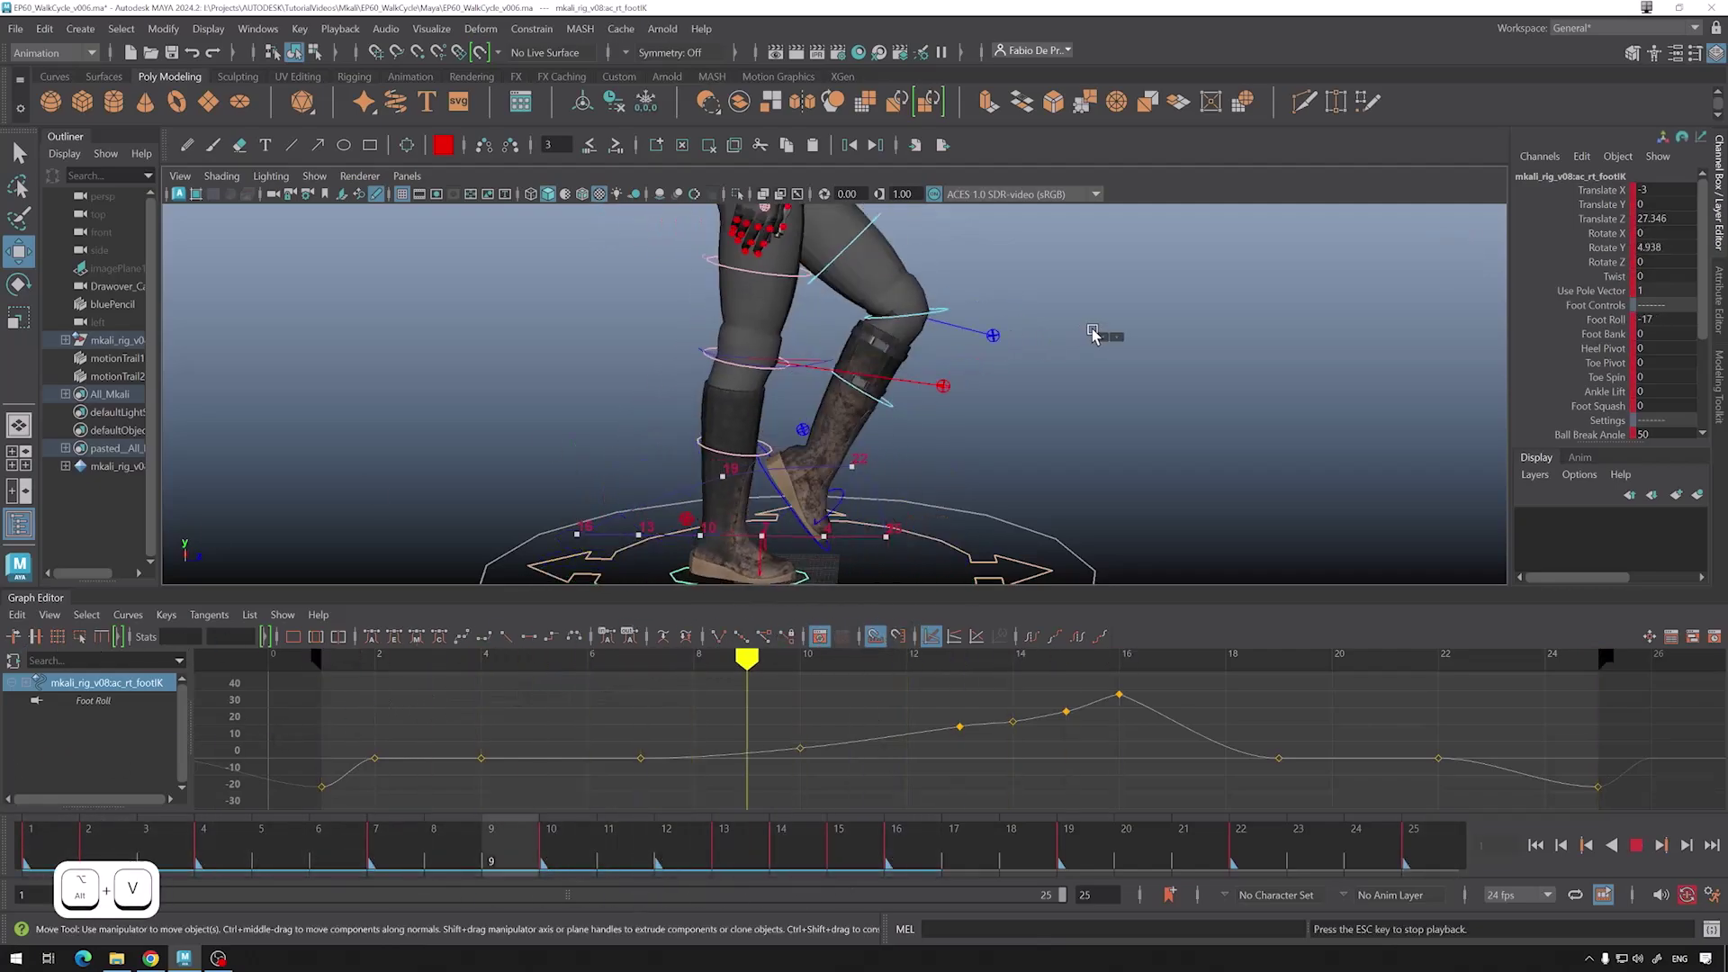
pyautogui.hotkey('alt', 'v')
pyautogui.keyDown('alt'); pyautogui.moveTo(1005, 442); pyautogui.dragTo(963, 452); pyautogui.keyUp('alt')
pyautogui.scroll(-3, 932, 449)
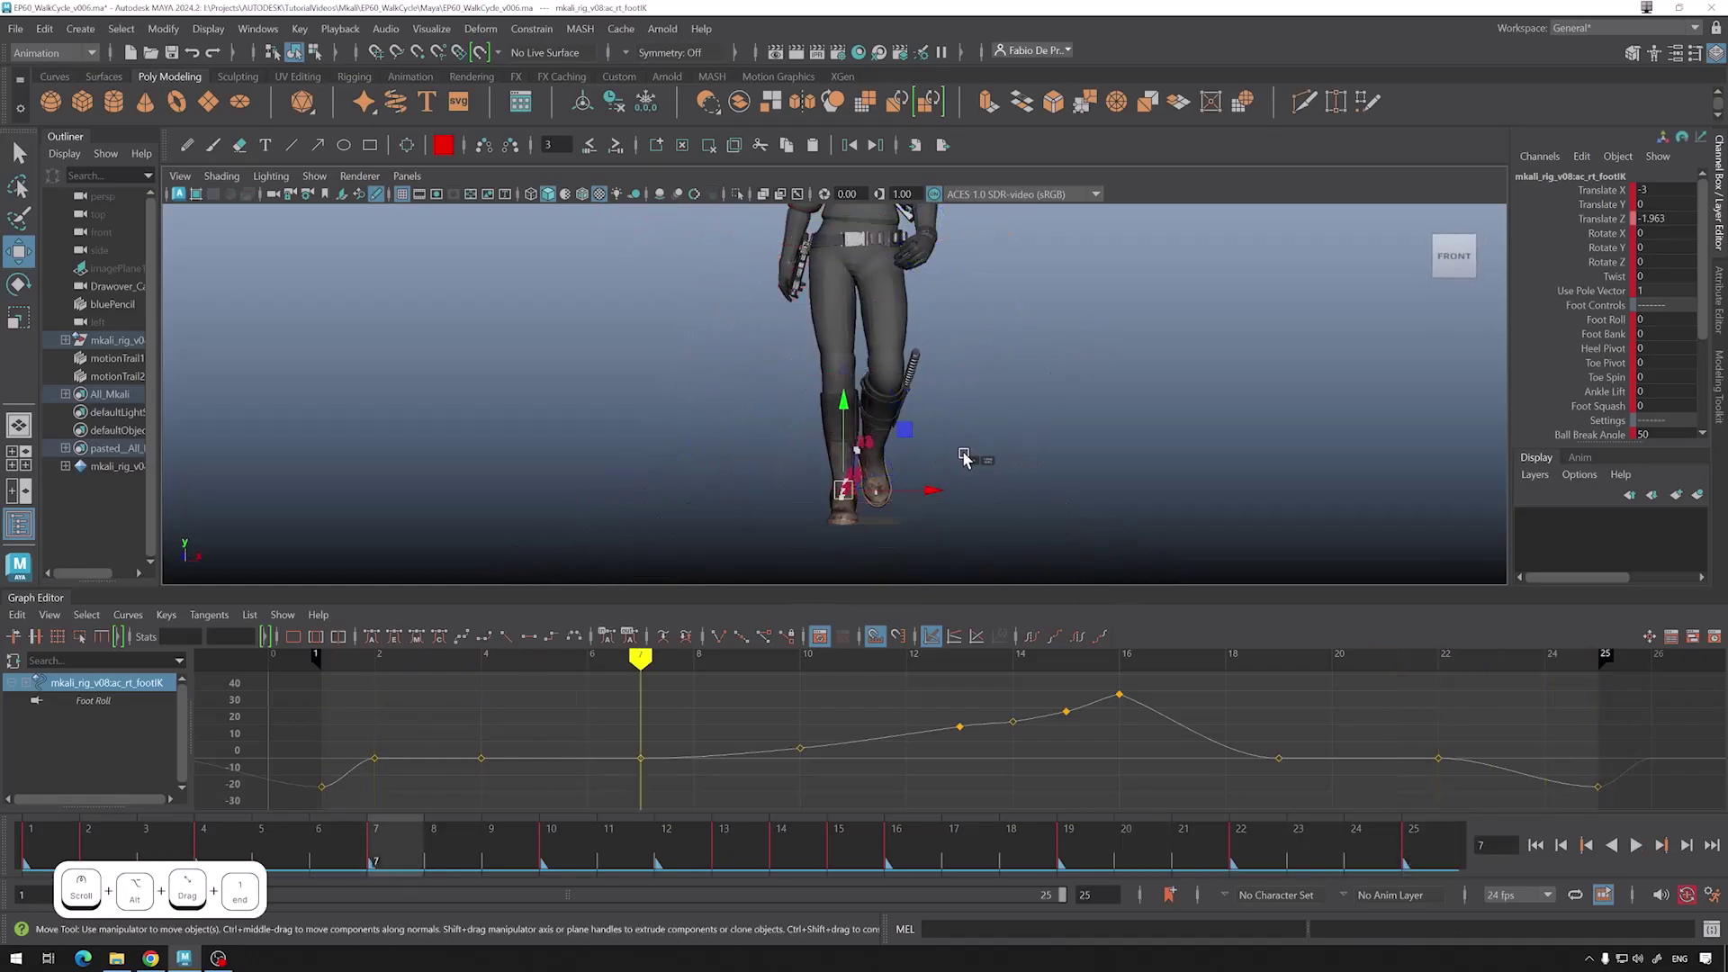
pyautogui.hotkey('alt', 'v')
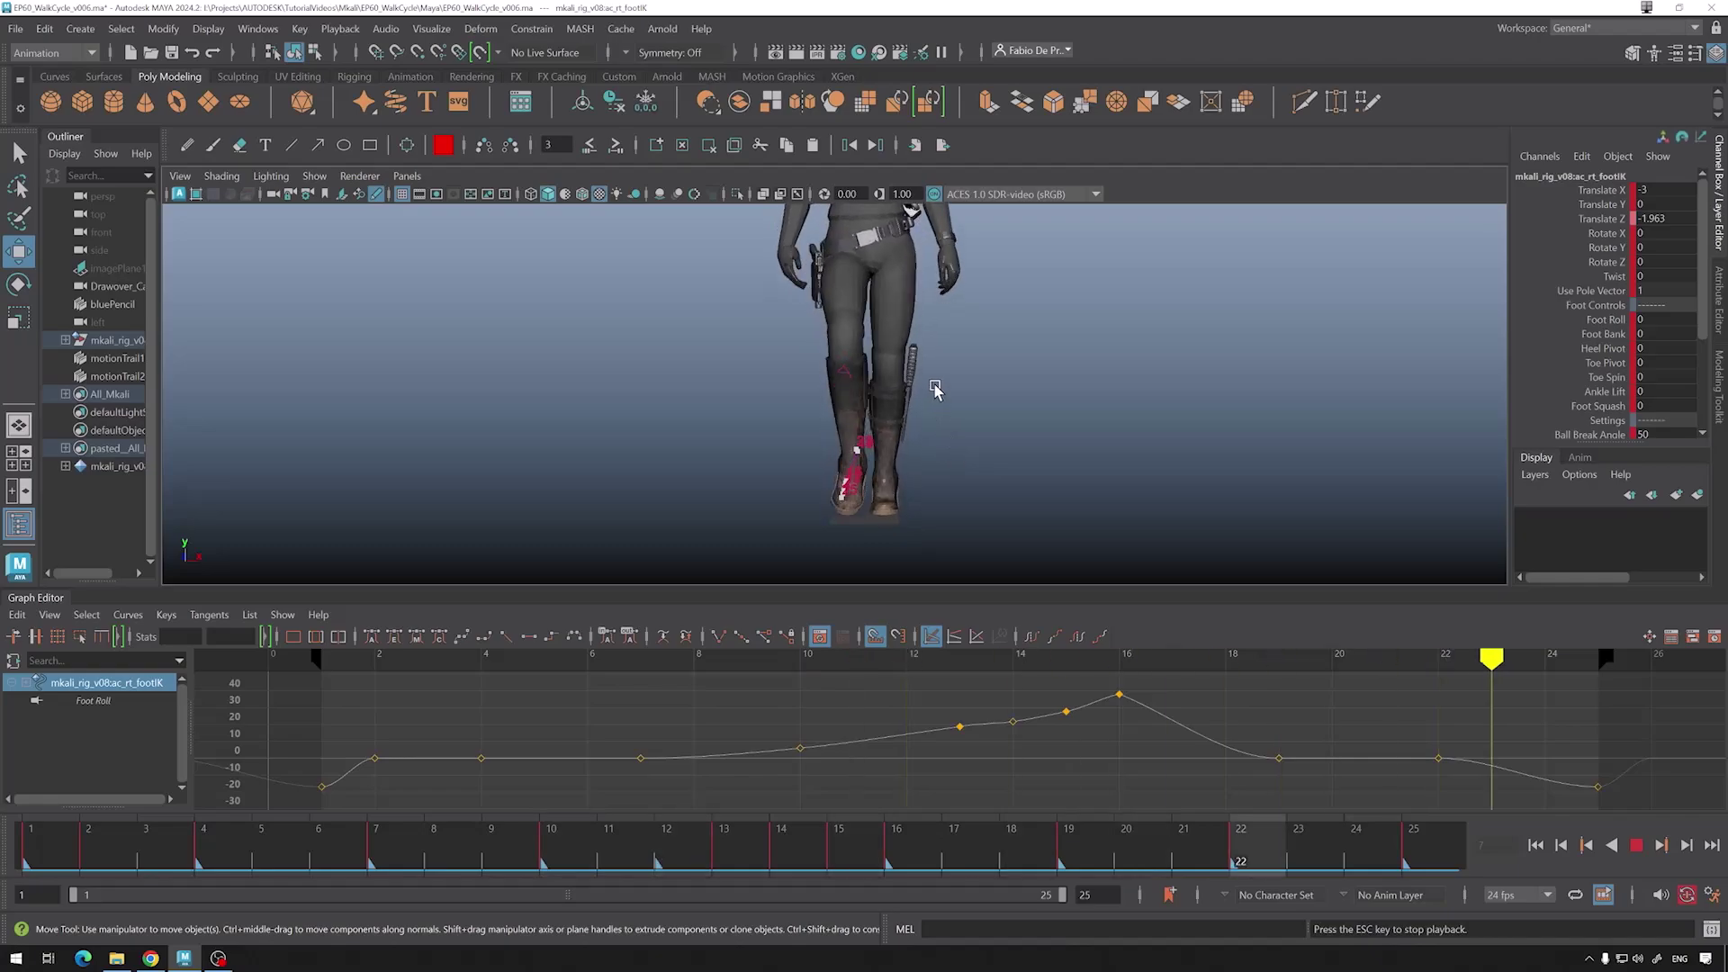
pyautogui.hotkey('alt', 'v')
pyautogui.hotkey('alt', 'v')
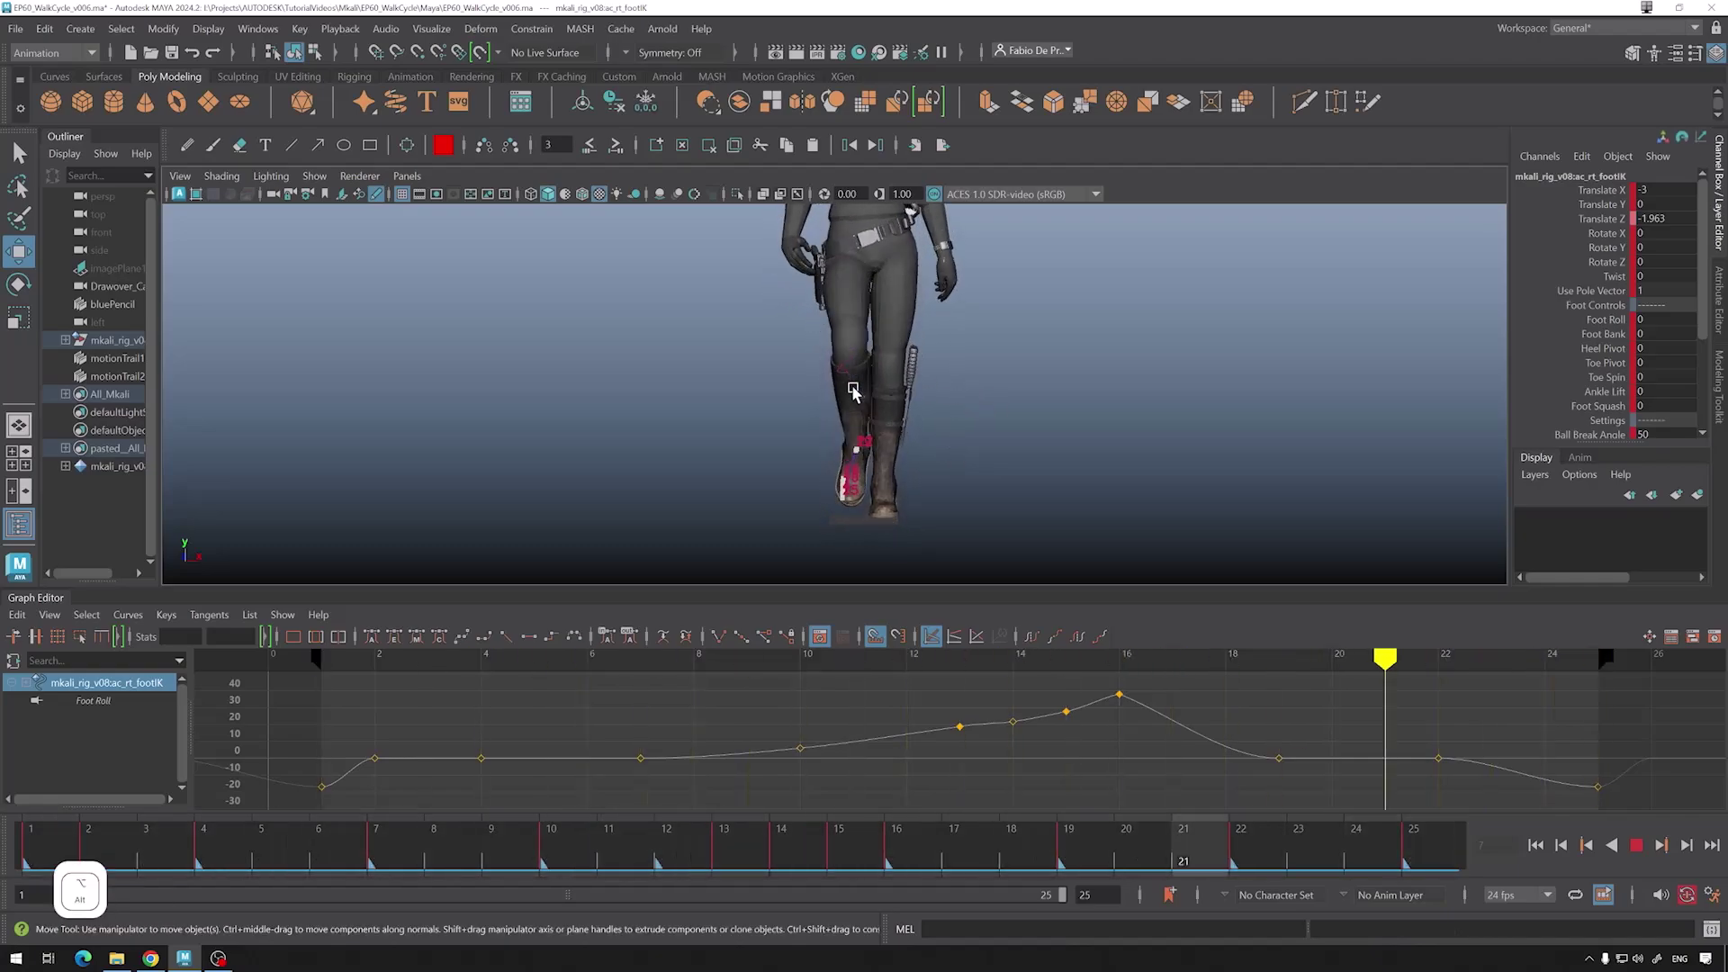
pyautogui.hotkey('alt', 'v')
pyautogui.hotkey('alt', 'v')
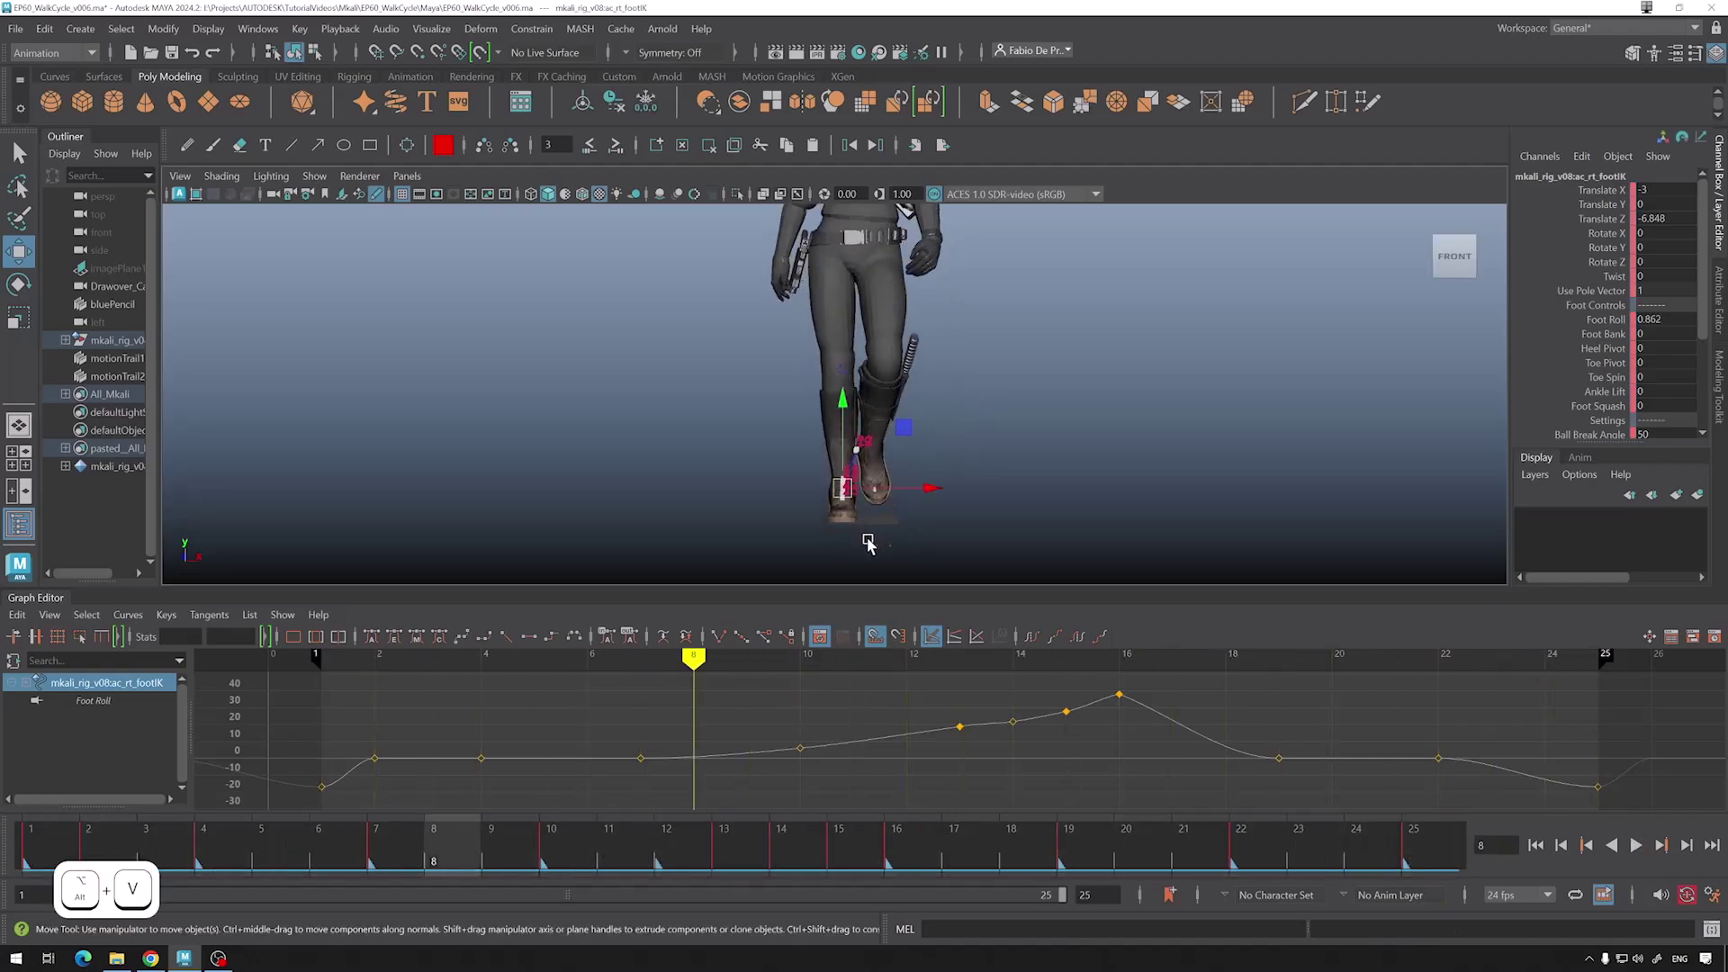
pyautogui.moveTo(828, 849); pyautogui.dragTo(36, 849)
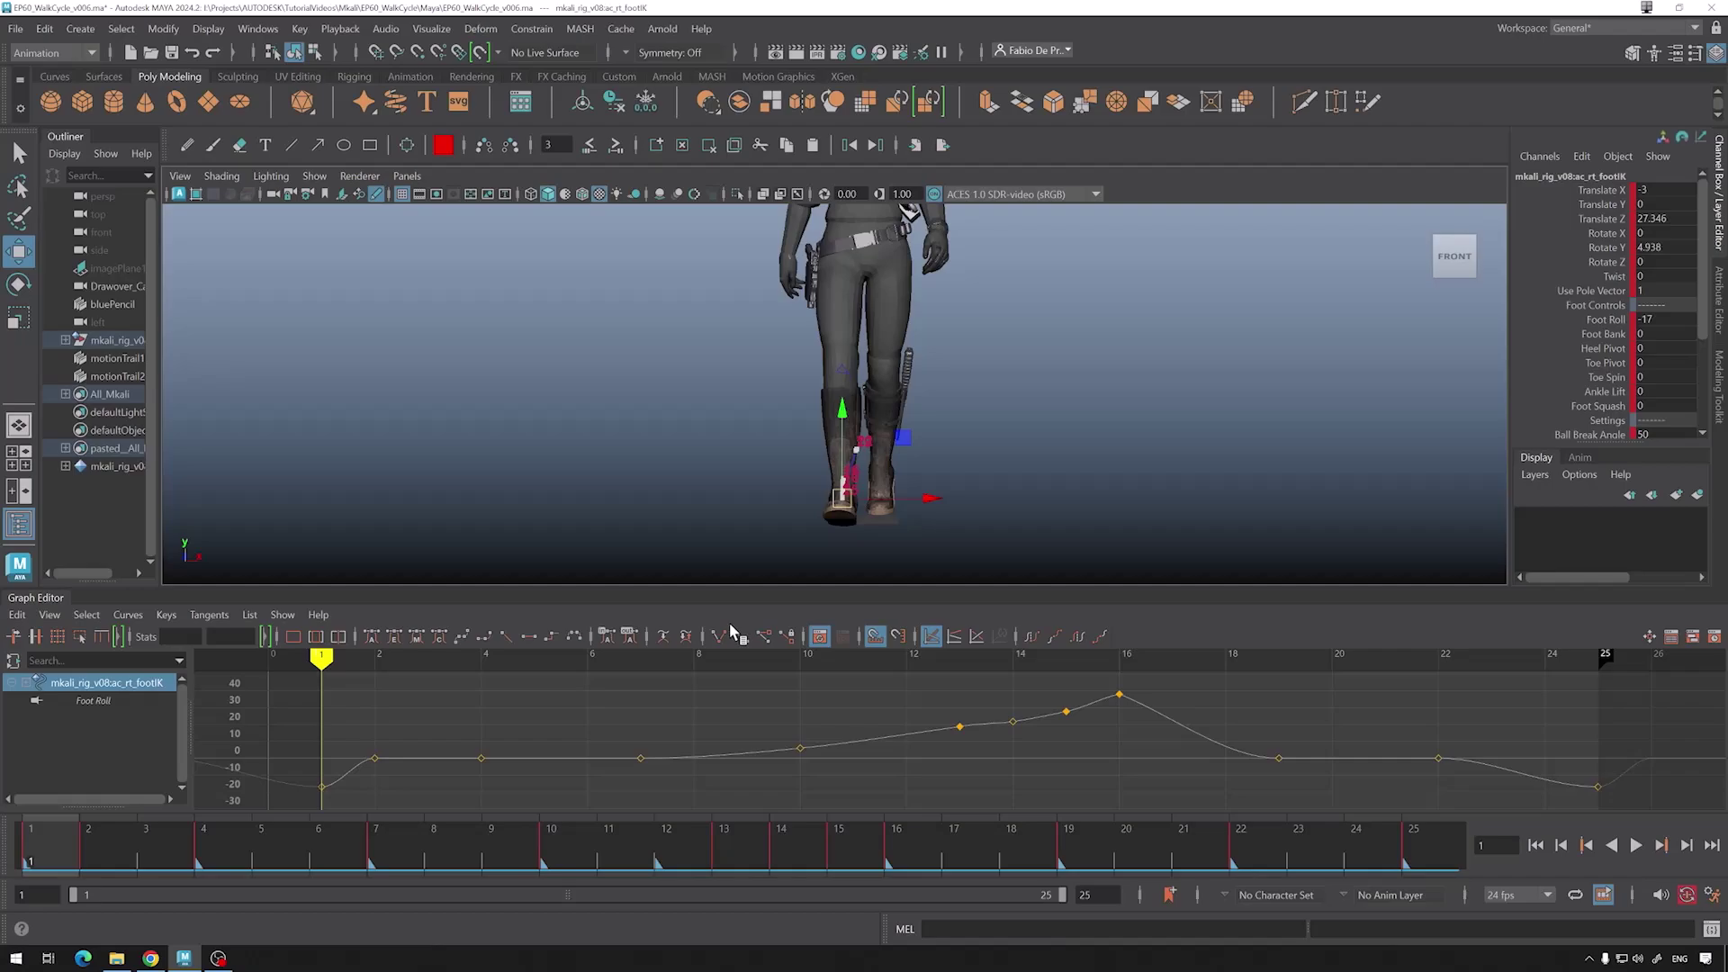
# Show all of the right foot IK control's animation curves in the Graph Editor and isolate its Rotate Y curve
pyautogui.keyDown('alt'); pyautogui.moveTo(880, 541); pyautogui.dragTo(932, 534); pyautogui.keyUp('alt')
pyautogui.click(905, 540)
pyautogui.click(875, 533)
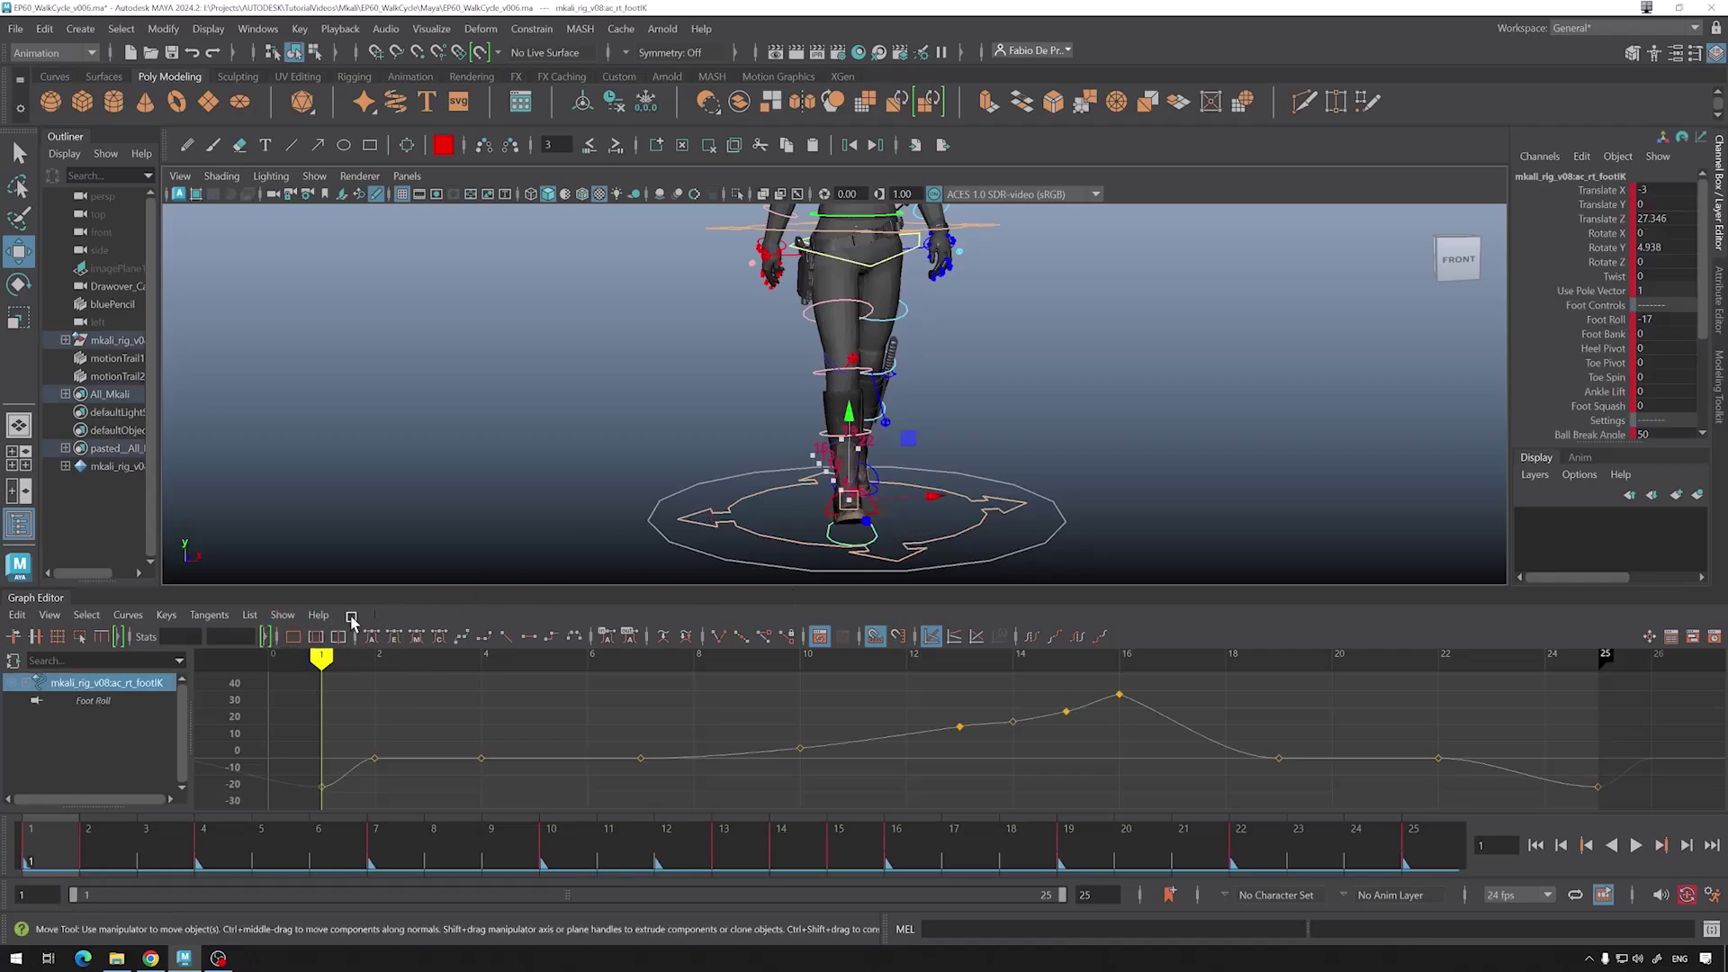
pyautogui.click(282, 615)
pyautogui.click(332, 708)
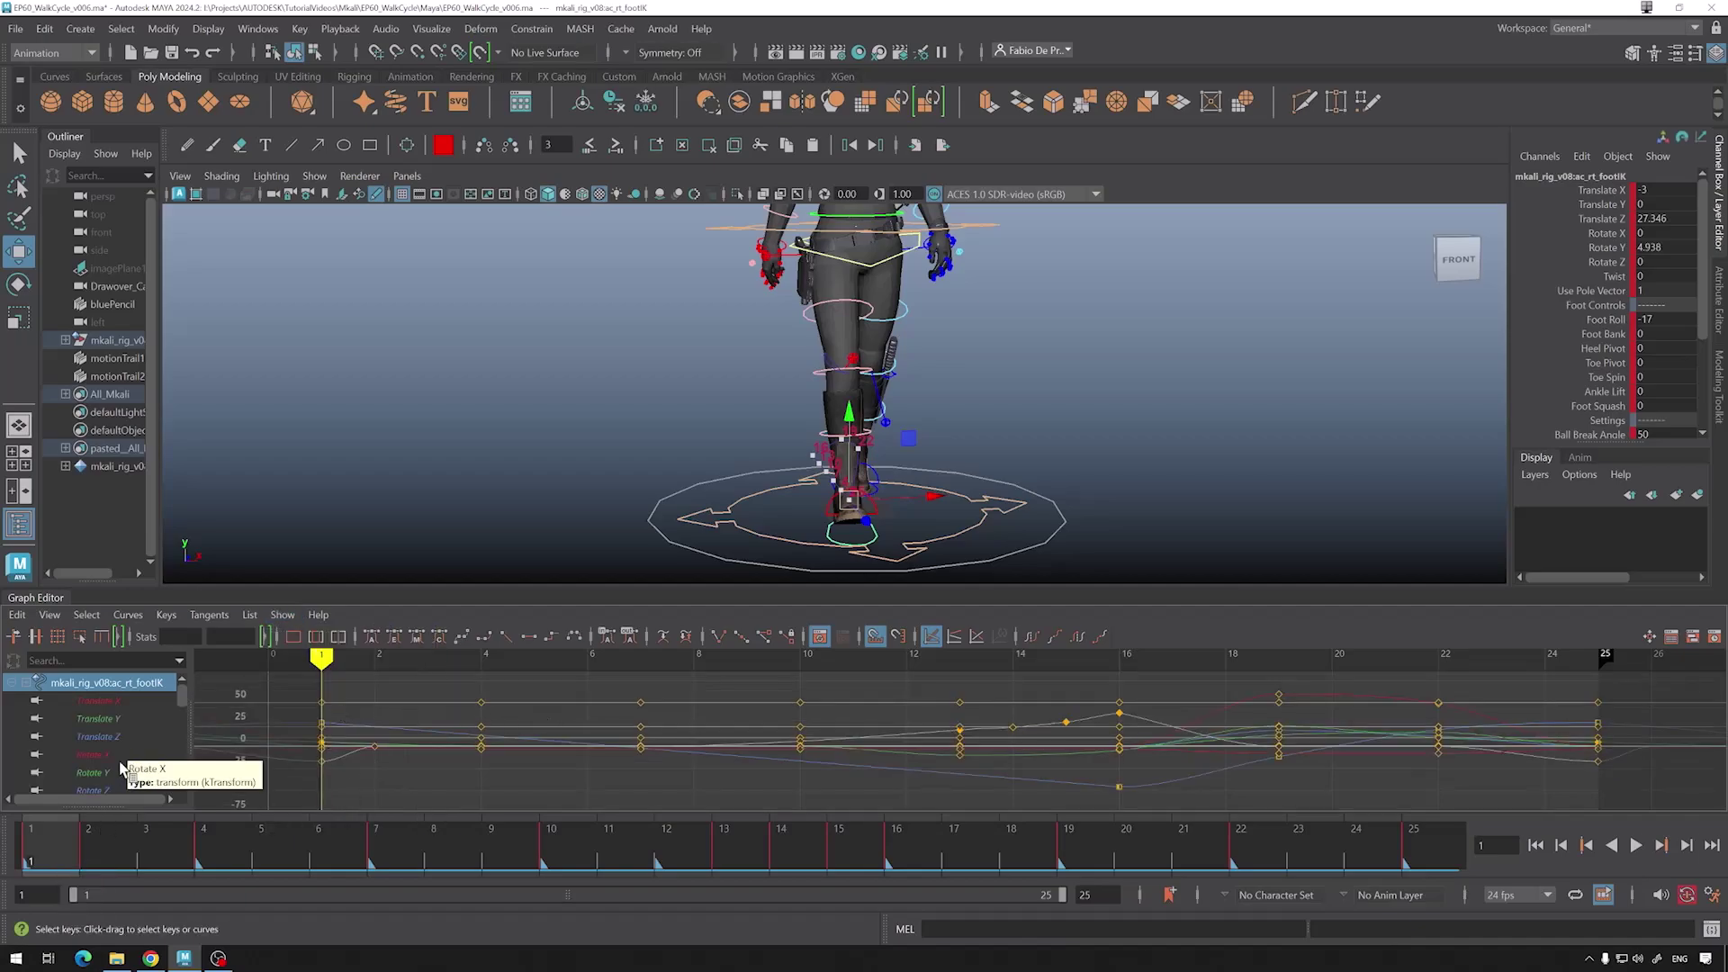
pyautogui.click(93, 772)
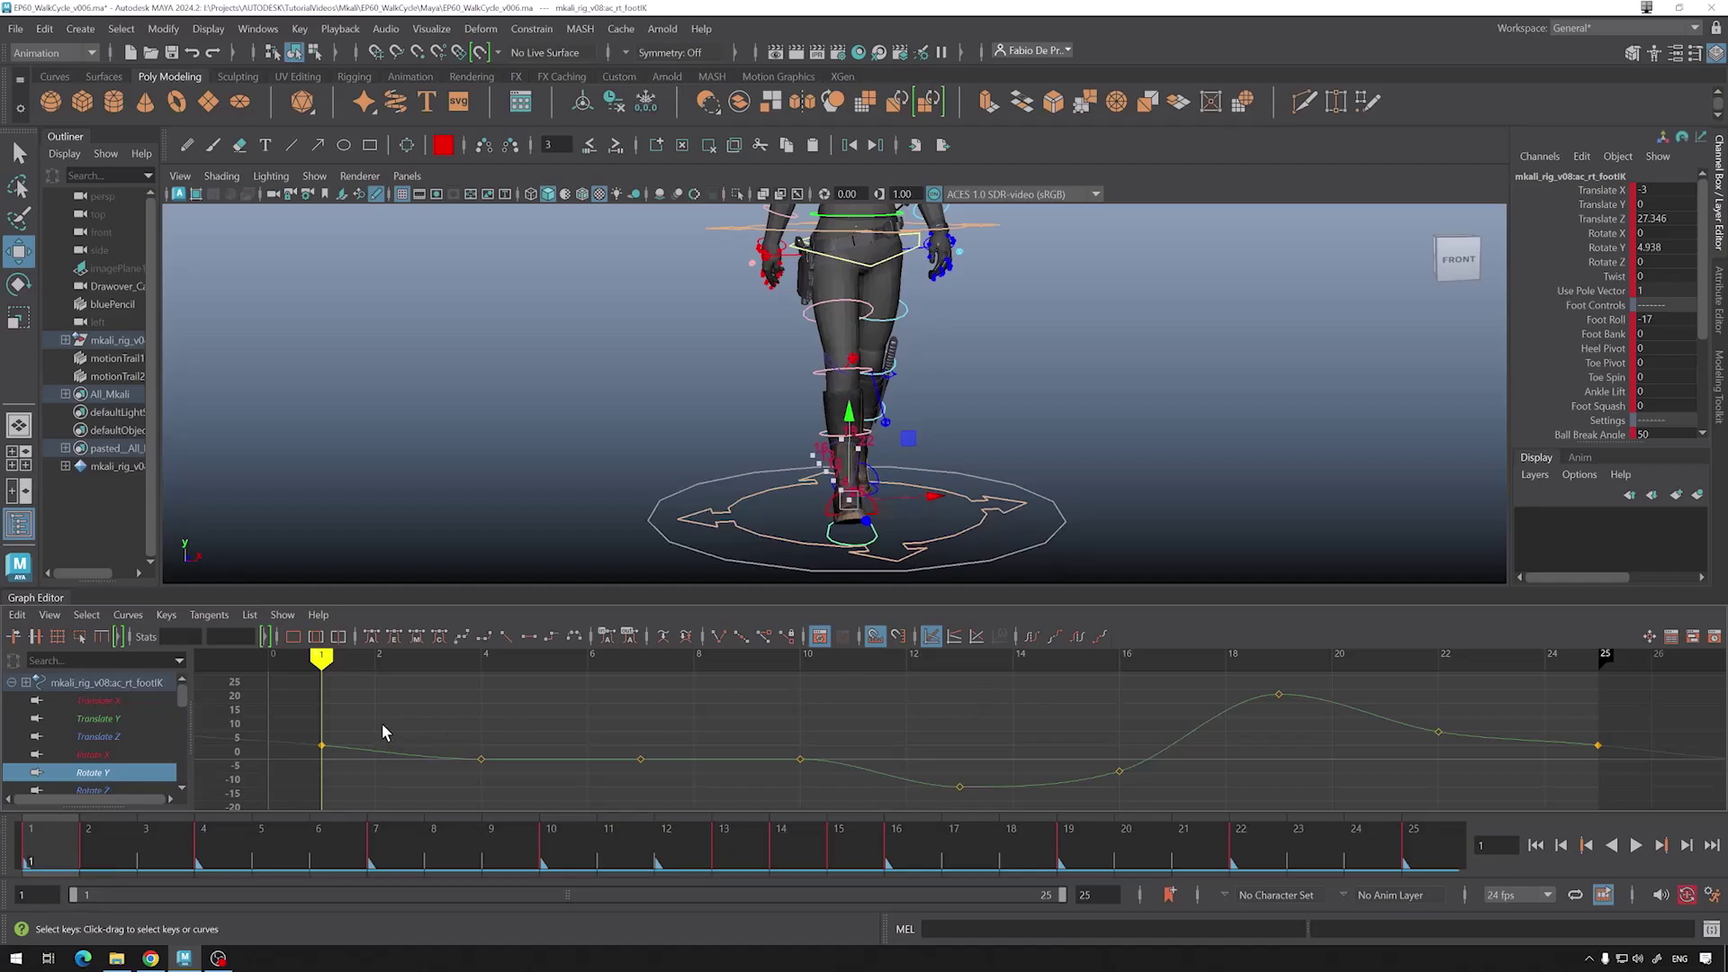
# Raise the right foot's Rotate Y keys at frames 1 and 25 together by the same amount
pyautogui.keyDown('alt'); pyautogui.moveTo(587, 497); pyautogui.dragTo(639, 460); pyautogui.keyUp('alt')
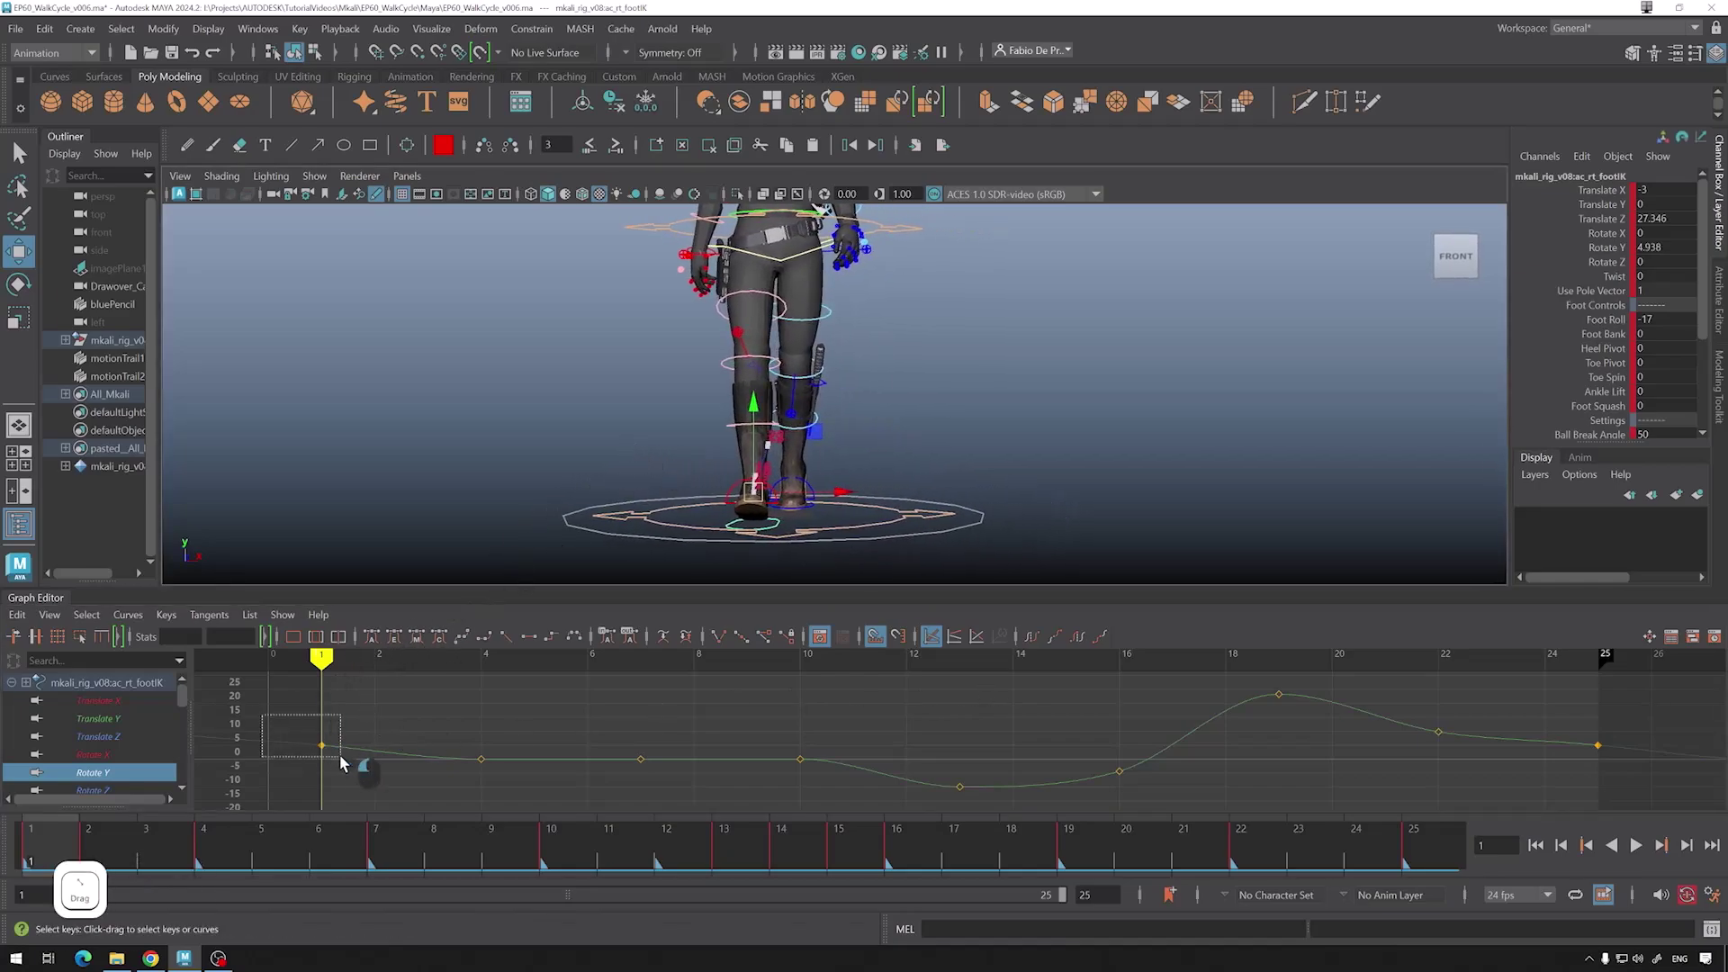
pyautogui.keyDown('shift'); pyautogui.moveTo(424, 689); pyautogui.dragTo(393, 711, button='middle'); pyautogui.keyUp('shift')
pyautogui.hotkey('ctrl', 'z')
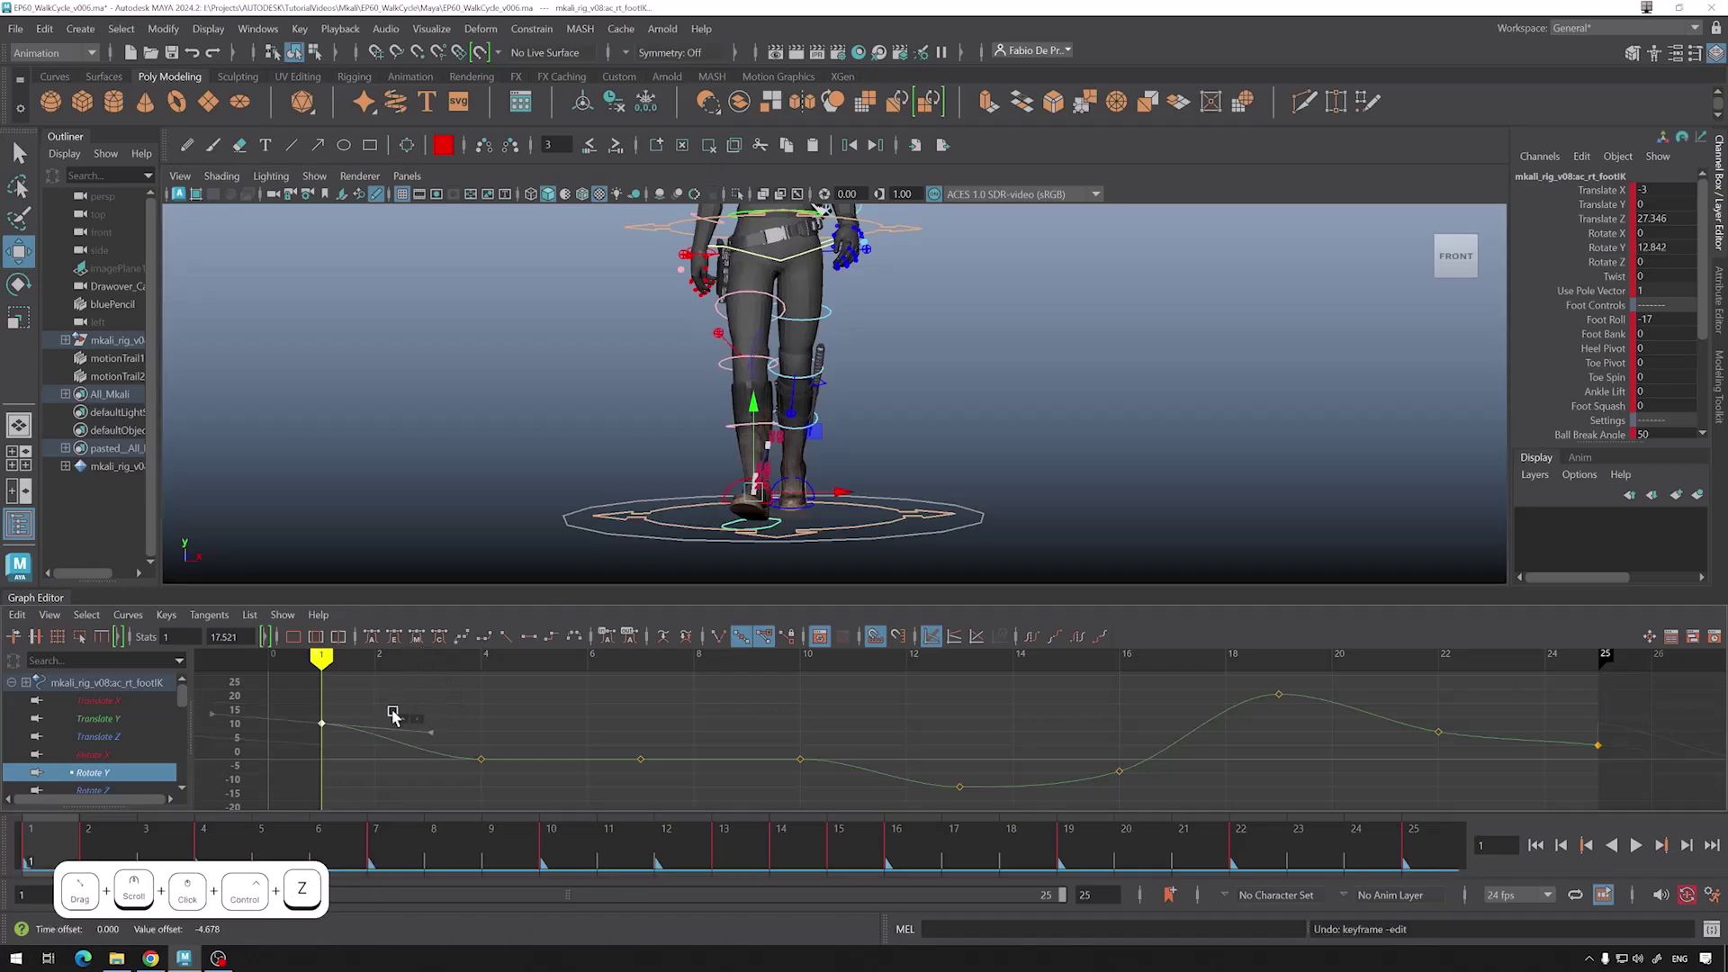
pyautogui.hotkey('ctrl', 'z')
pyautogui.keyDown('shift'); pyautogui.moveTo(1664, 746); pyautogui.dragTo(1575, 783); pyautogui.keyUp('shift')
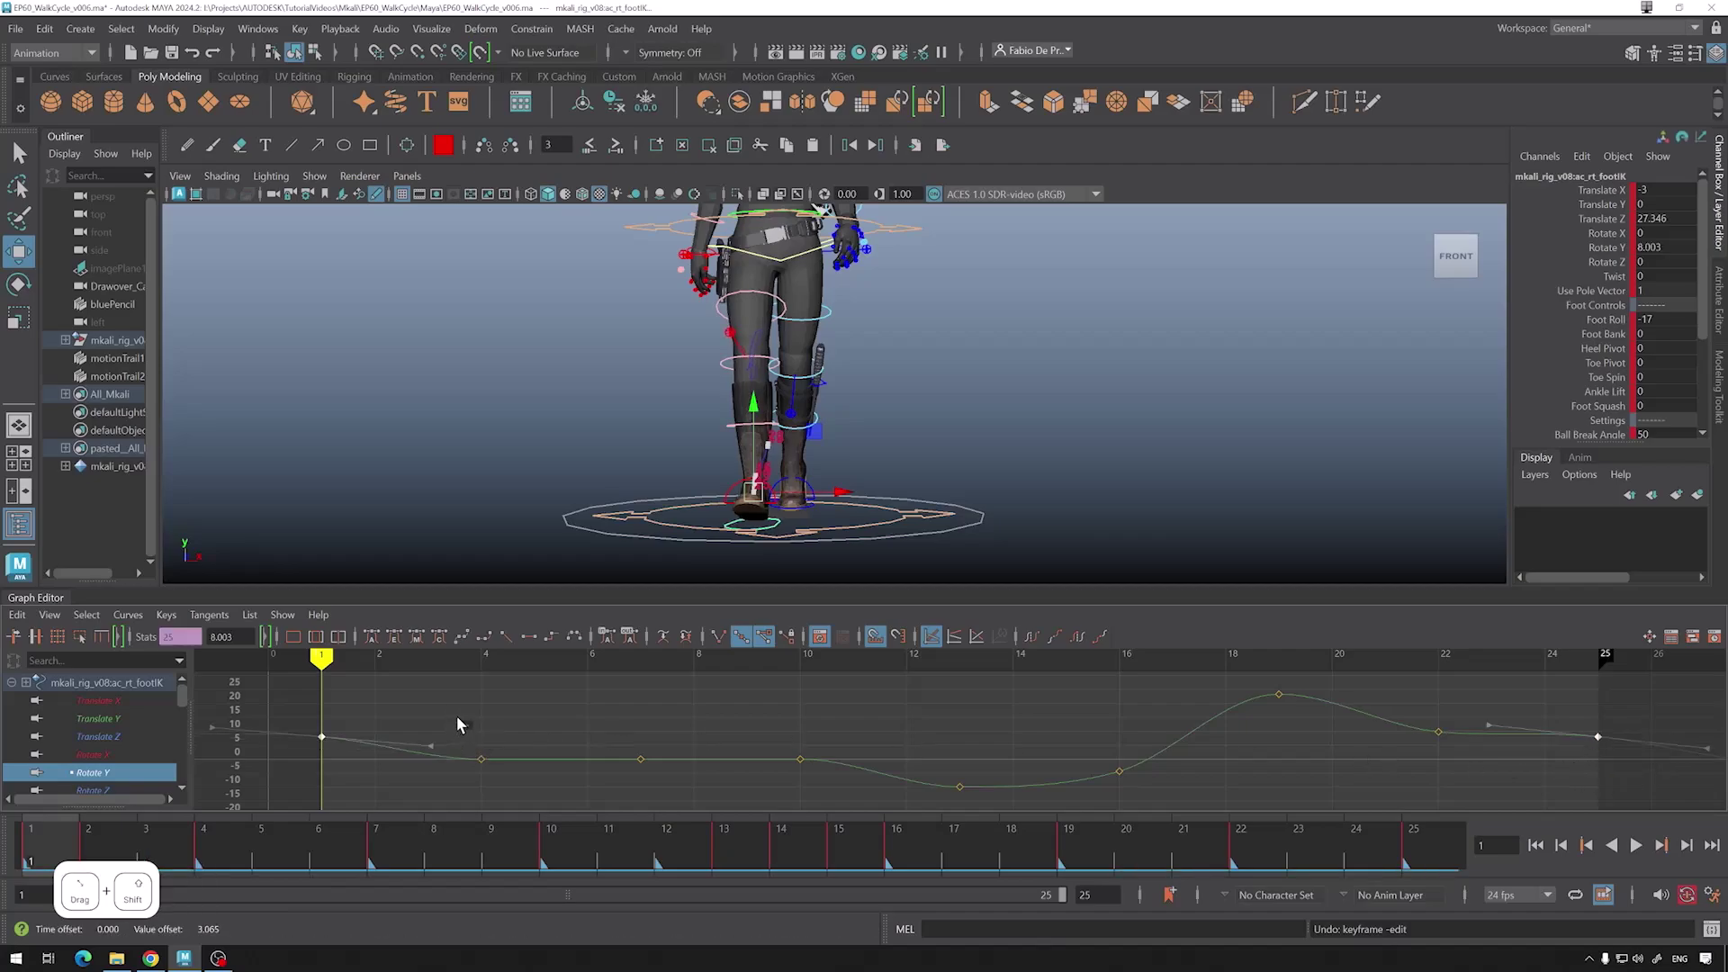
# Set the right foot's Rotate Y keys at frames 13 and 16 to 0
pyautogui.moveTo(526, 660)
pyautogui.mouseDown()
pyautogui.moveTo(610, 660)
pyautogui.moveTo(395, 661)
pyautogui.moveTo(1021, 706)
pyautogui.moveTo(990, 714)
pyautogui.mouseUp()
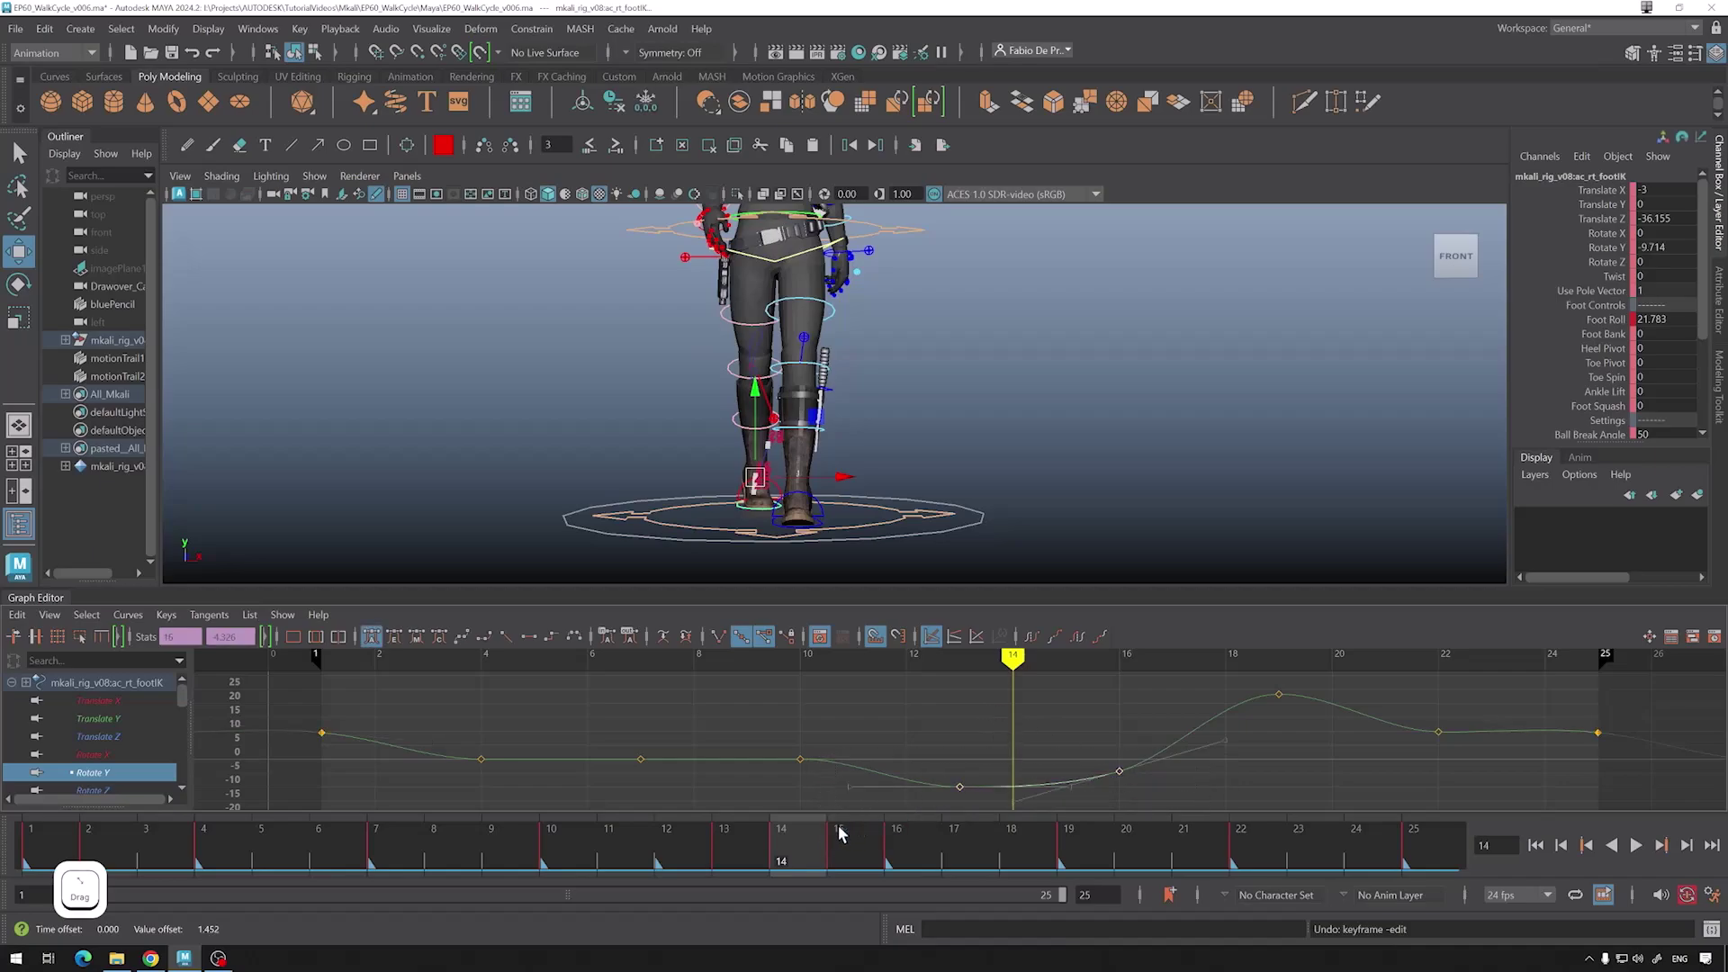
pyautogui.moveTo(972, 662)
pyautogui.mouseDown()
pyautogui.moveTo(880, 663)
pyautogui.moveTo(964, 669)
pyautogui.mouseUp()
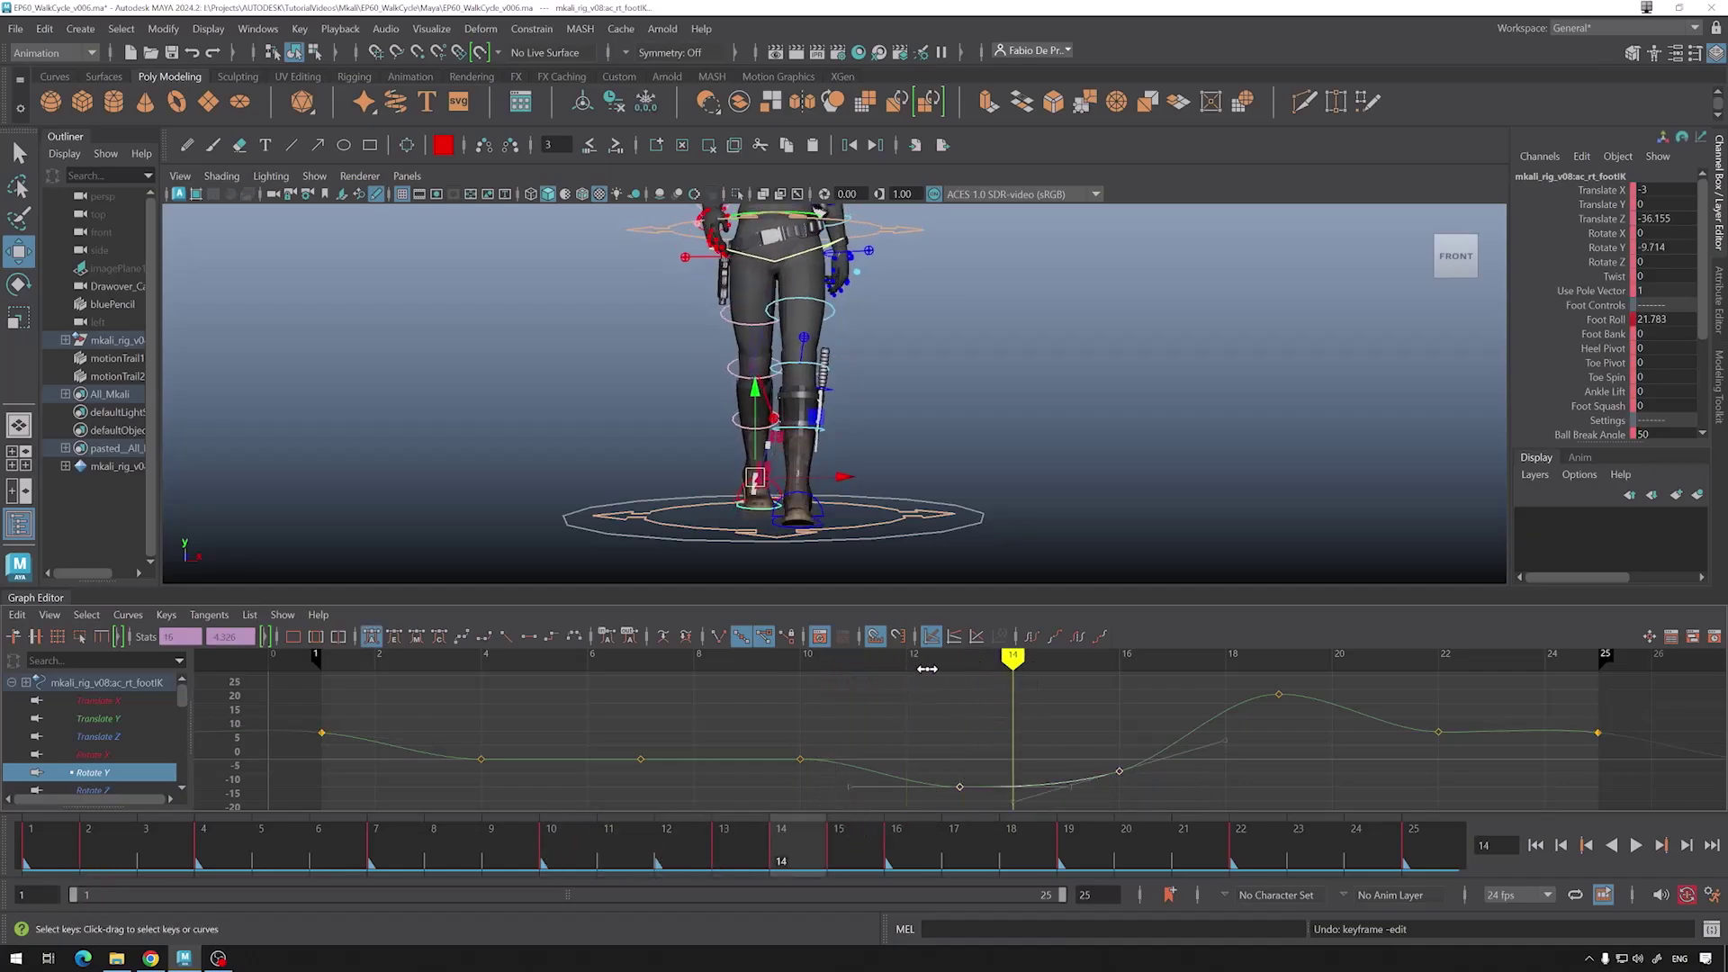
pyautogui.write('0')
pyautogui.press('Return')
# Delete the right foot's Rotate Y key at frame 22 and play the walk to check the foot's turn
pyautogui.moveTo(1015, 658)
pyautogui.mouseDown()
pyautogui.moveTo(1599, 656)
pyautogui.moveTo(1292, 673)
pyautogui.moveTo(1440, 671)
pyautogui.mouseUp()
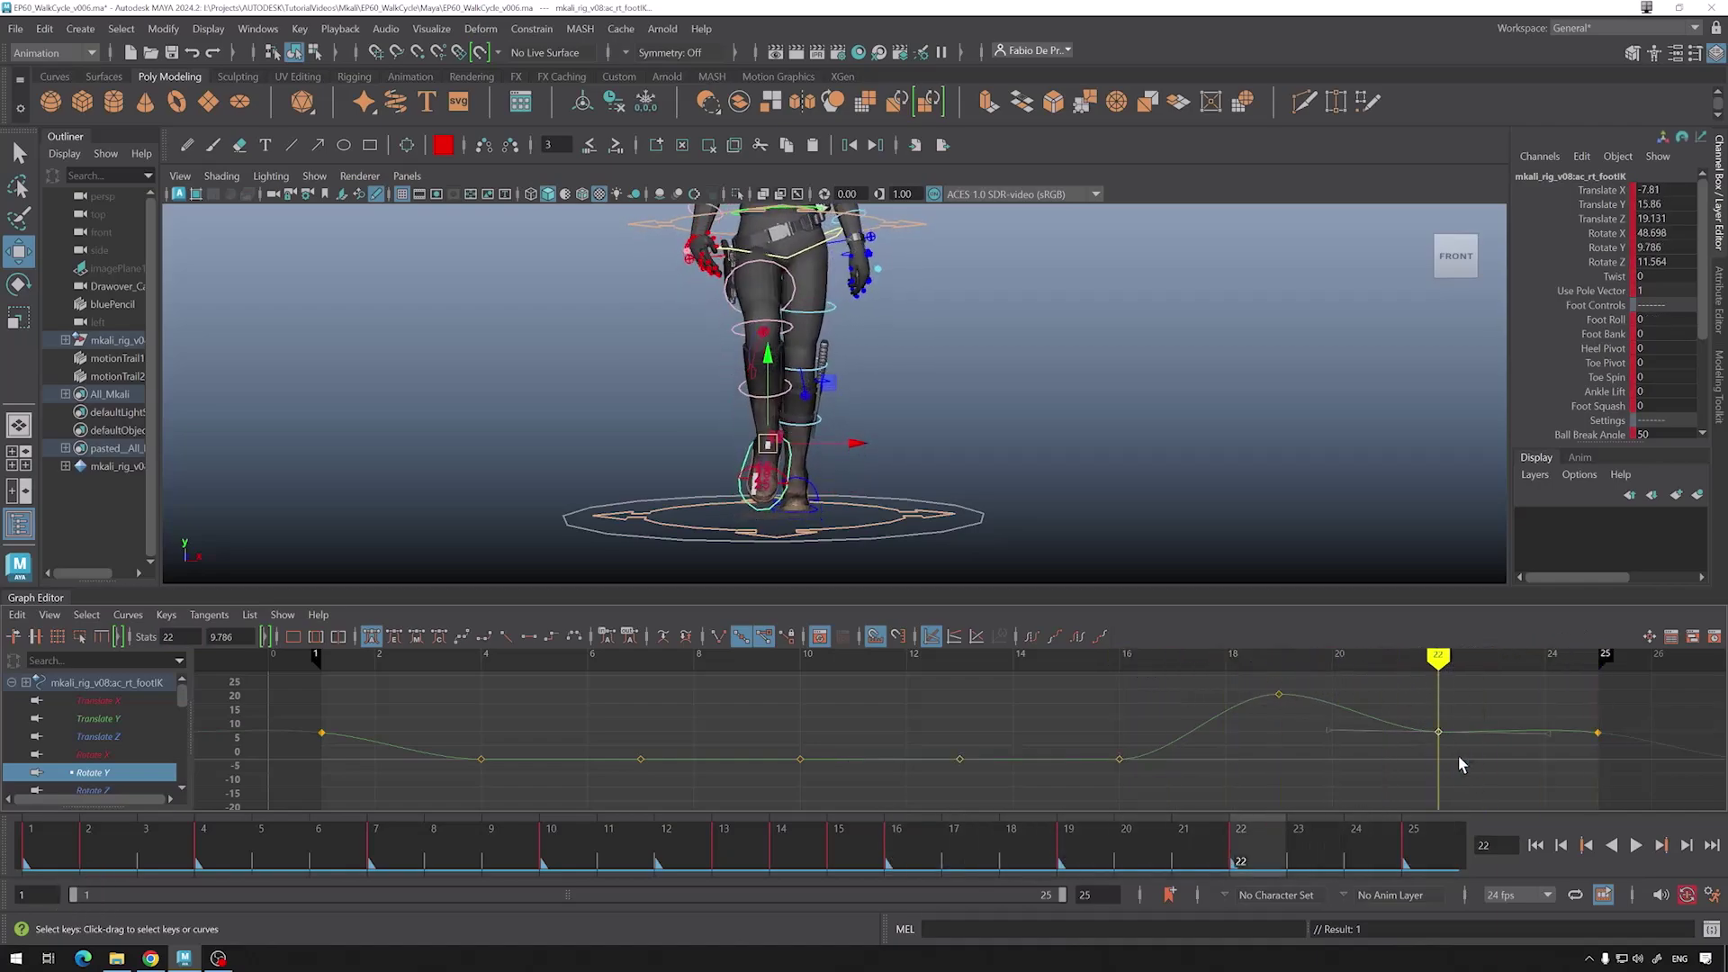
pyautogui.press('Delete')
pyautogui.hotkey('alt', 'v')
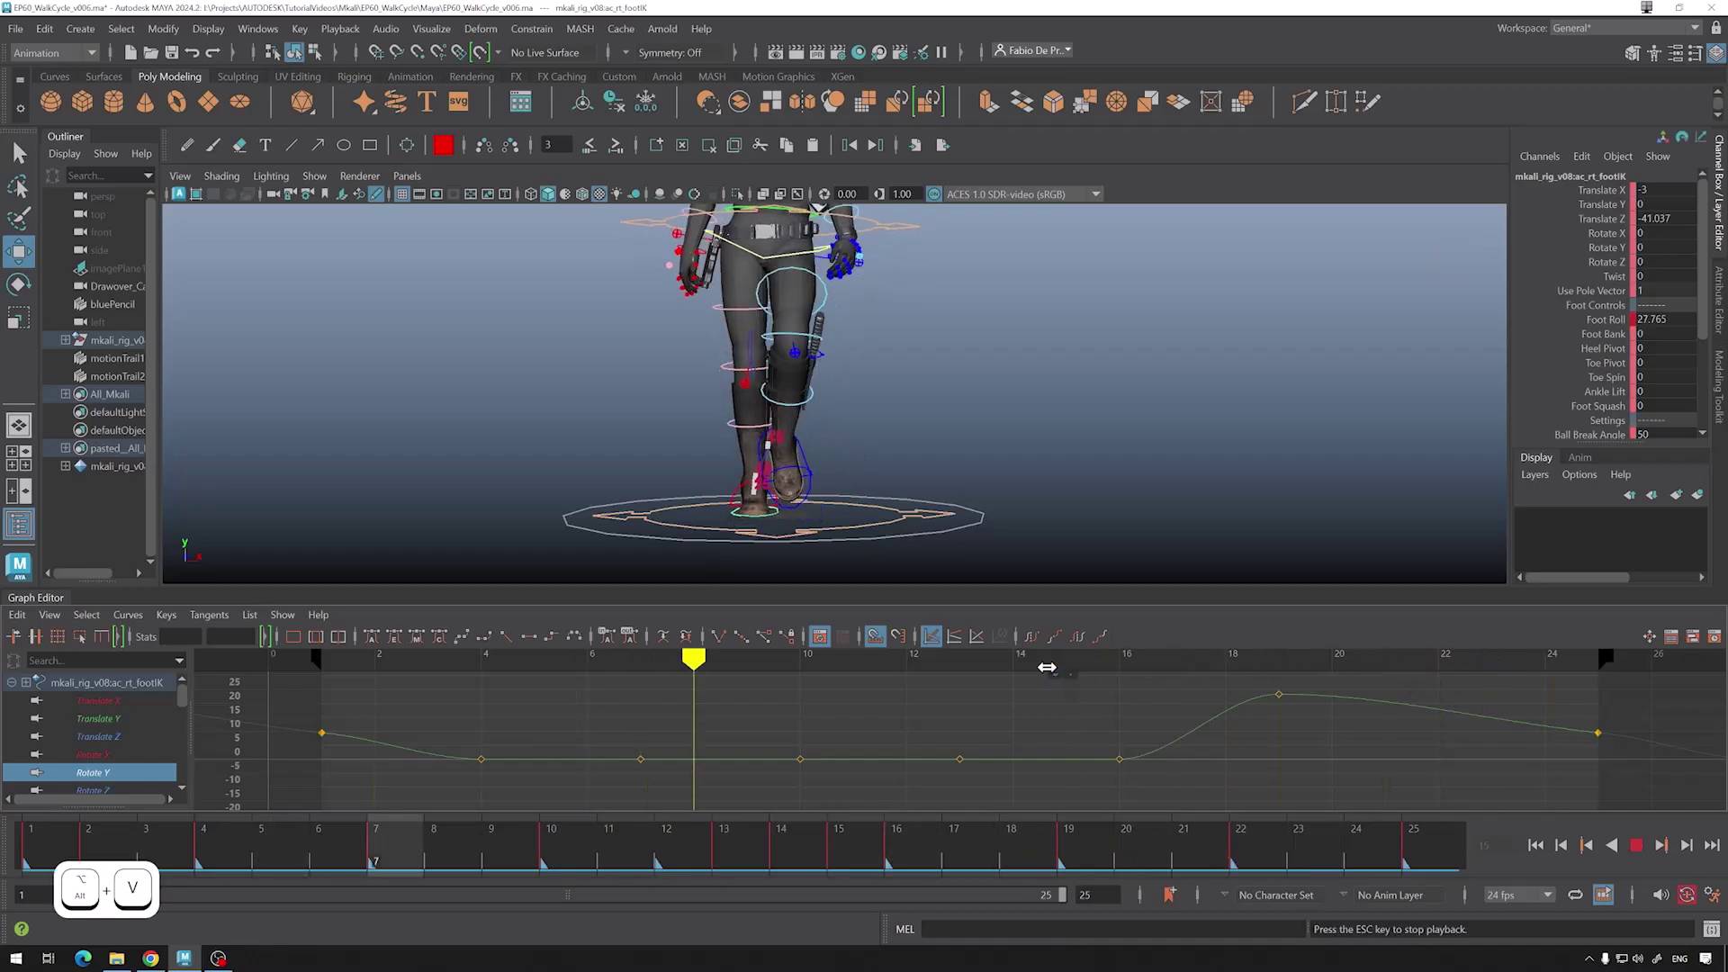
pyautogui.hotkey('alt', 'v')
# Delete the right foot's Translate X keys at frames 19 and 22 and play the walk to check the foot's sideways path
pyautogui.moveTo(1242, 667)
pyautogui.mouseDown()
pyautogui.moveTo(1608, 664)
pyautogui.moveTo(1399, 670)
pyautogui.mouseUp()
pyautogui.click(119, 704)
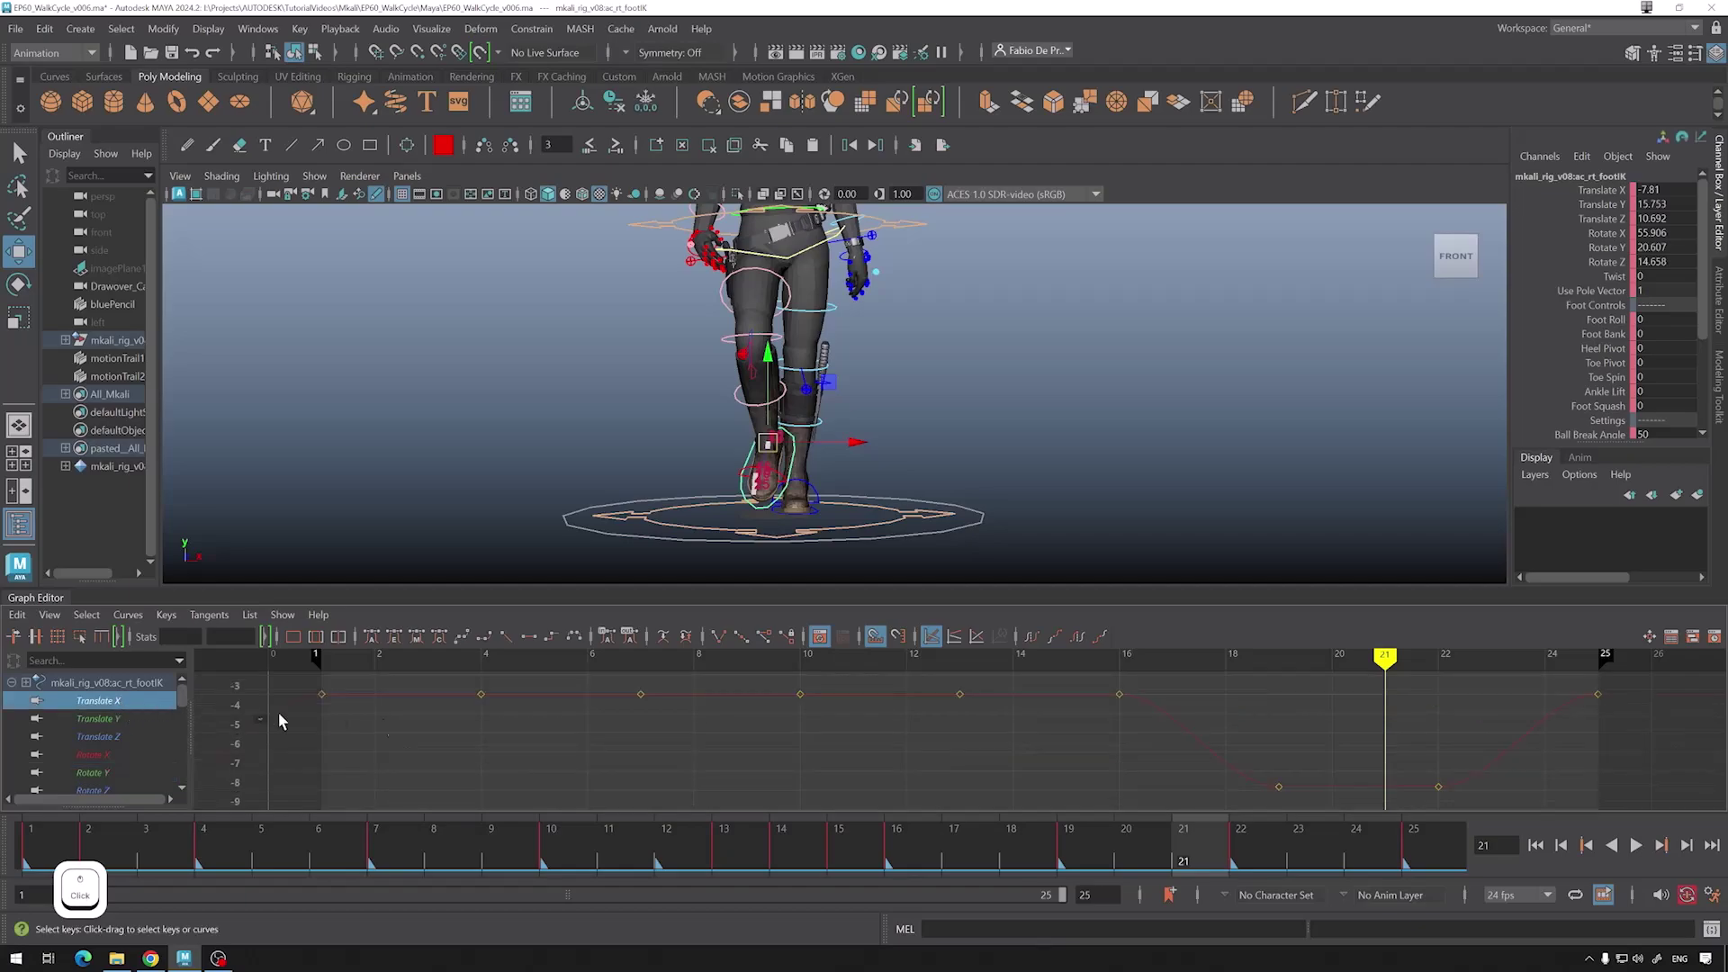
pyautogui.moveTo(860, 443); pyautogui.dragTo(863, 444)
pyautogui.hotkey('ctrl', 'z')
pyautogui.moveTo(1207, 758); pyautogui.dragTo(1357, 803)
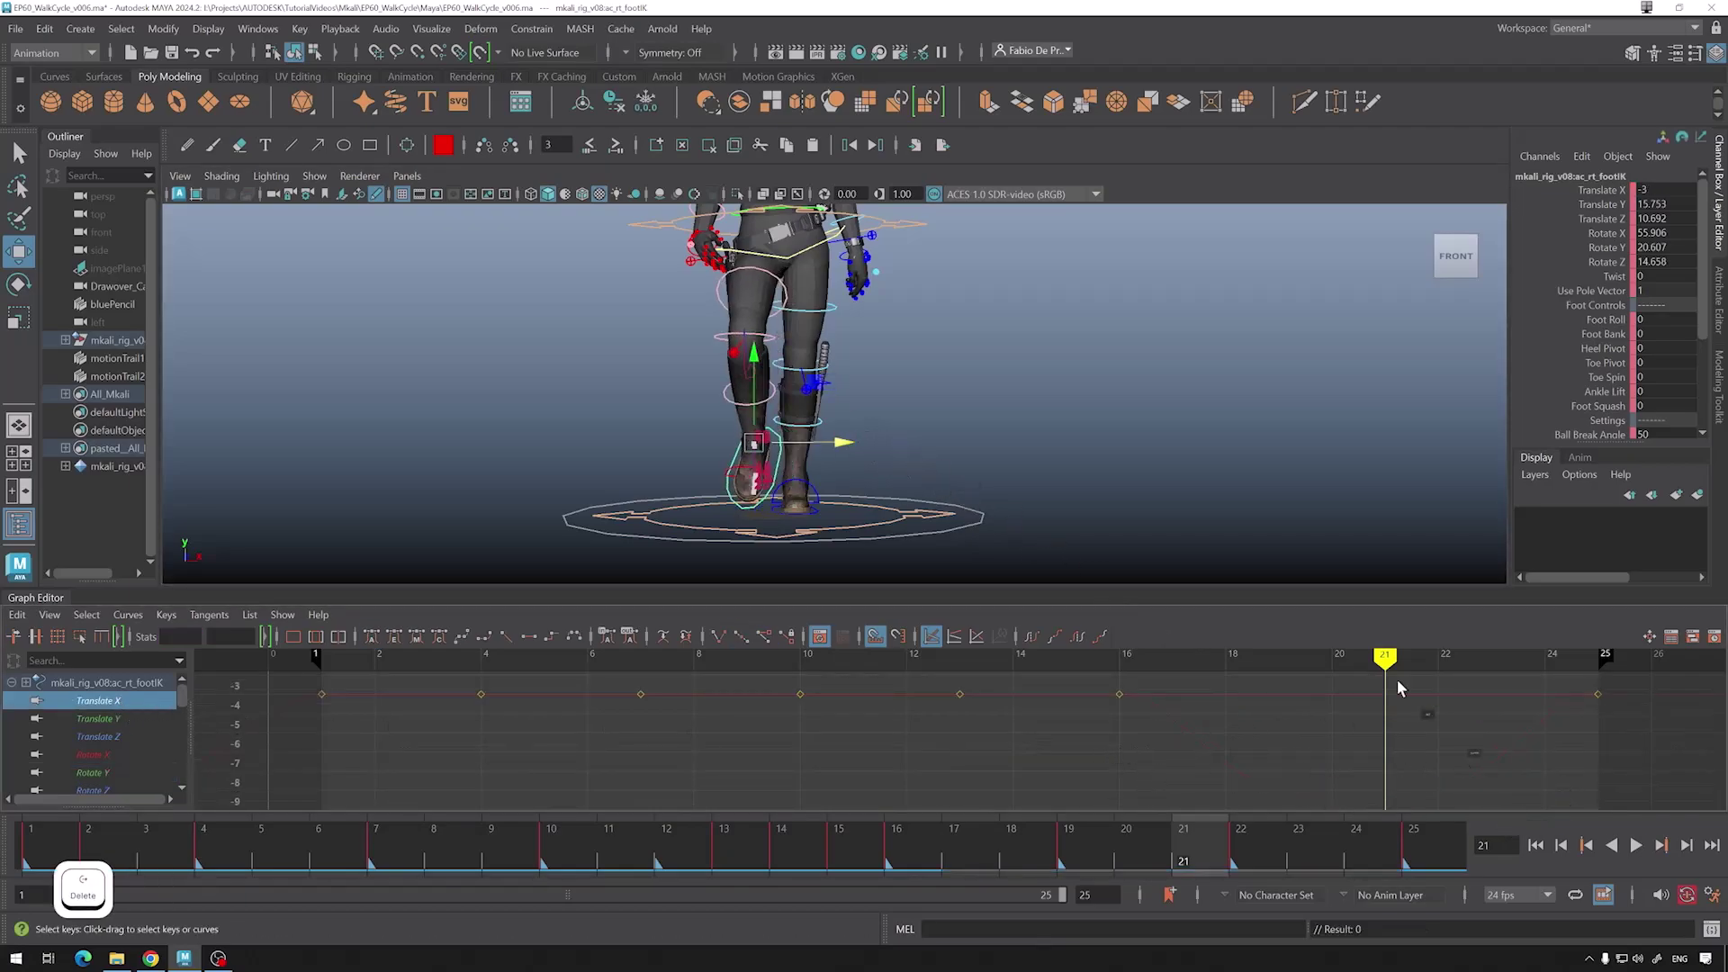
pyautogui.hotkey('alt', 'v')
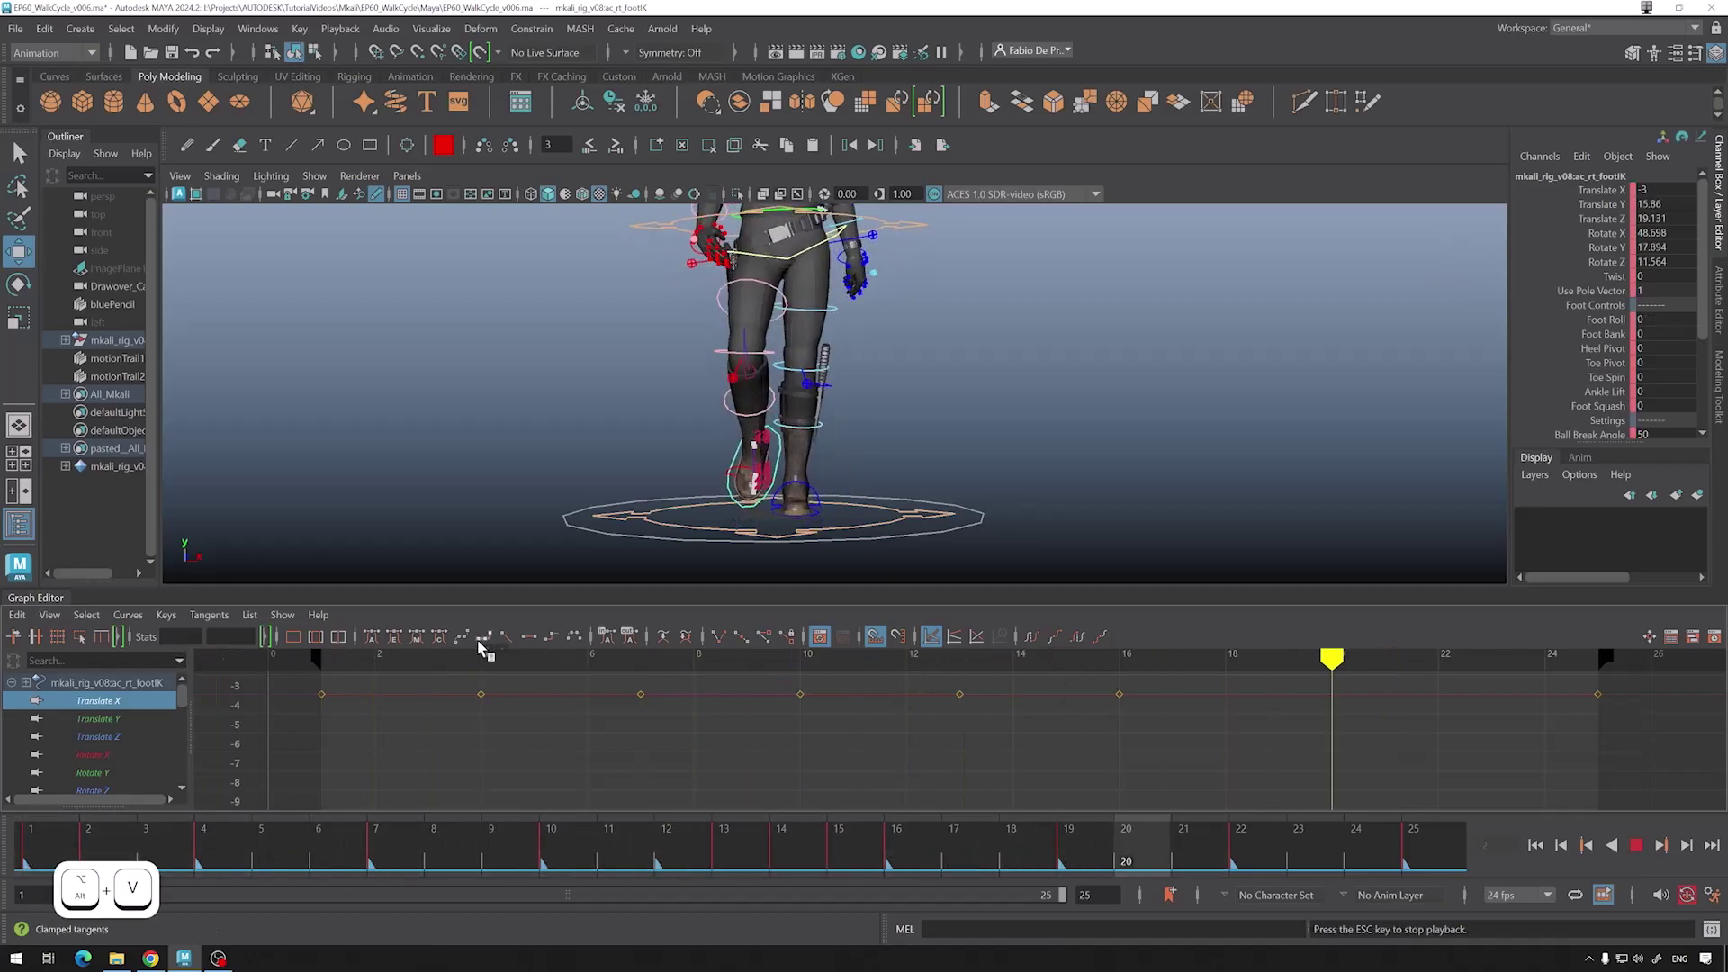
pyautogui.keyDown('alt'); pyautogui.moveTo(583, 522); pyautogui.dragTo(602, 460); pyautogui.keyUp('alt')
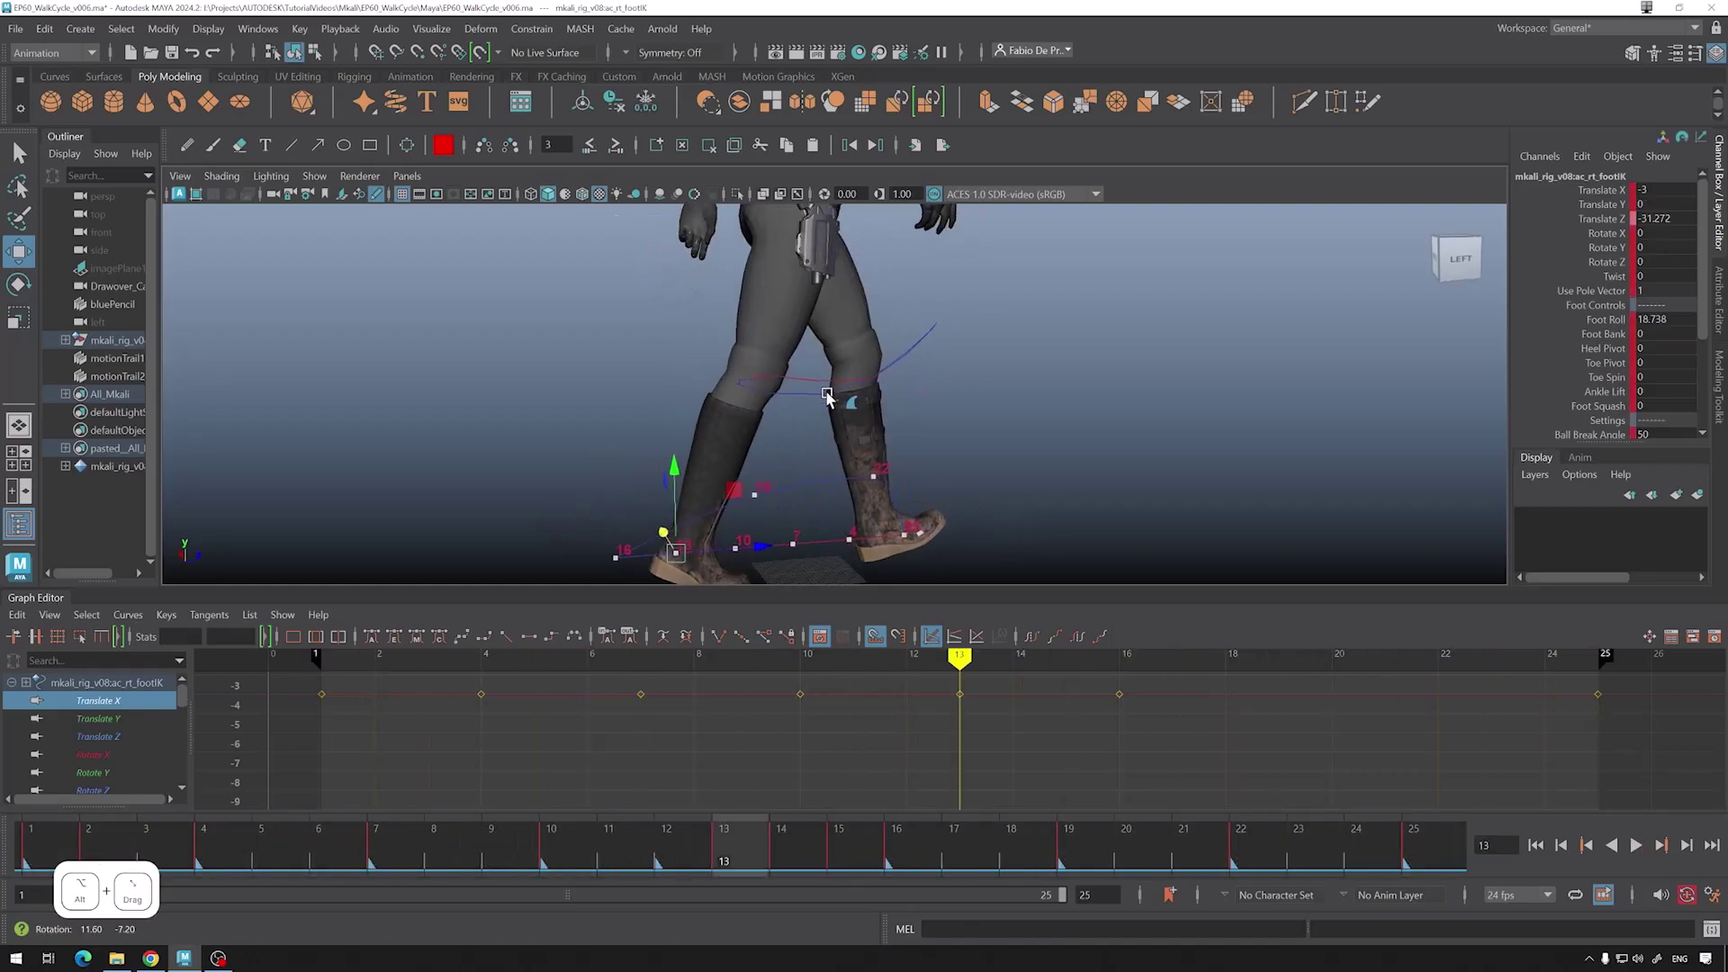
# Select the right knee bend control and key its resting position at frame 12
pyautogui.keyDown('alt'); pyautogui.moveTo(825, 393); pyautogui.dragTo(860, 682, button='right'); pyautogui.keyUp('alt')
pyautogui.keyDown('alt'); pyautogui.moveTo(710, 471); pyautogui.dragTo(777, 543, button='right'); pyautogui.keyUp('alt')
pyautogui.keyDown('alt'); pyautogui.moveTo(729, 423); pyautogui.dragTo(813, 461, button='middle'); pyautogui.keyUp('alt')
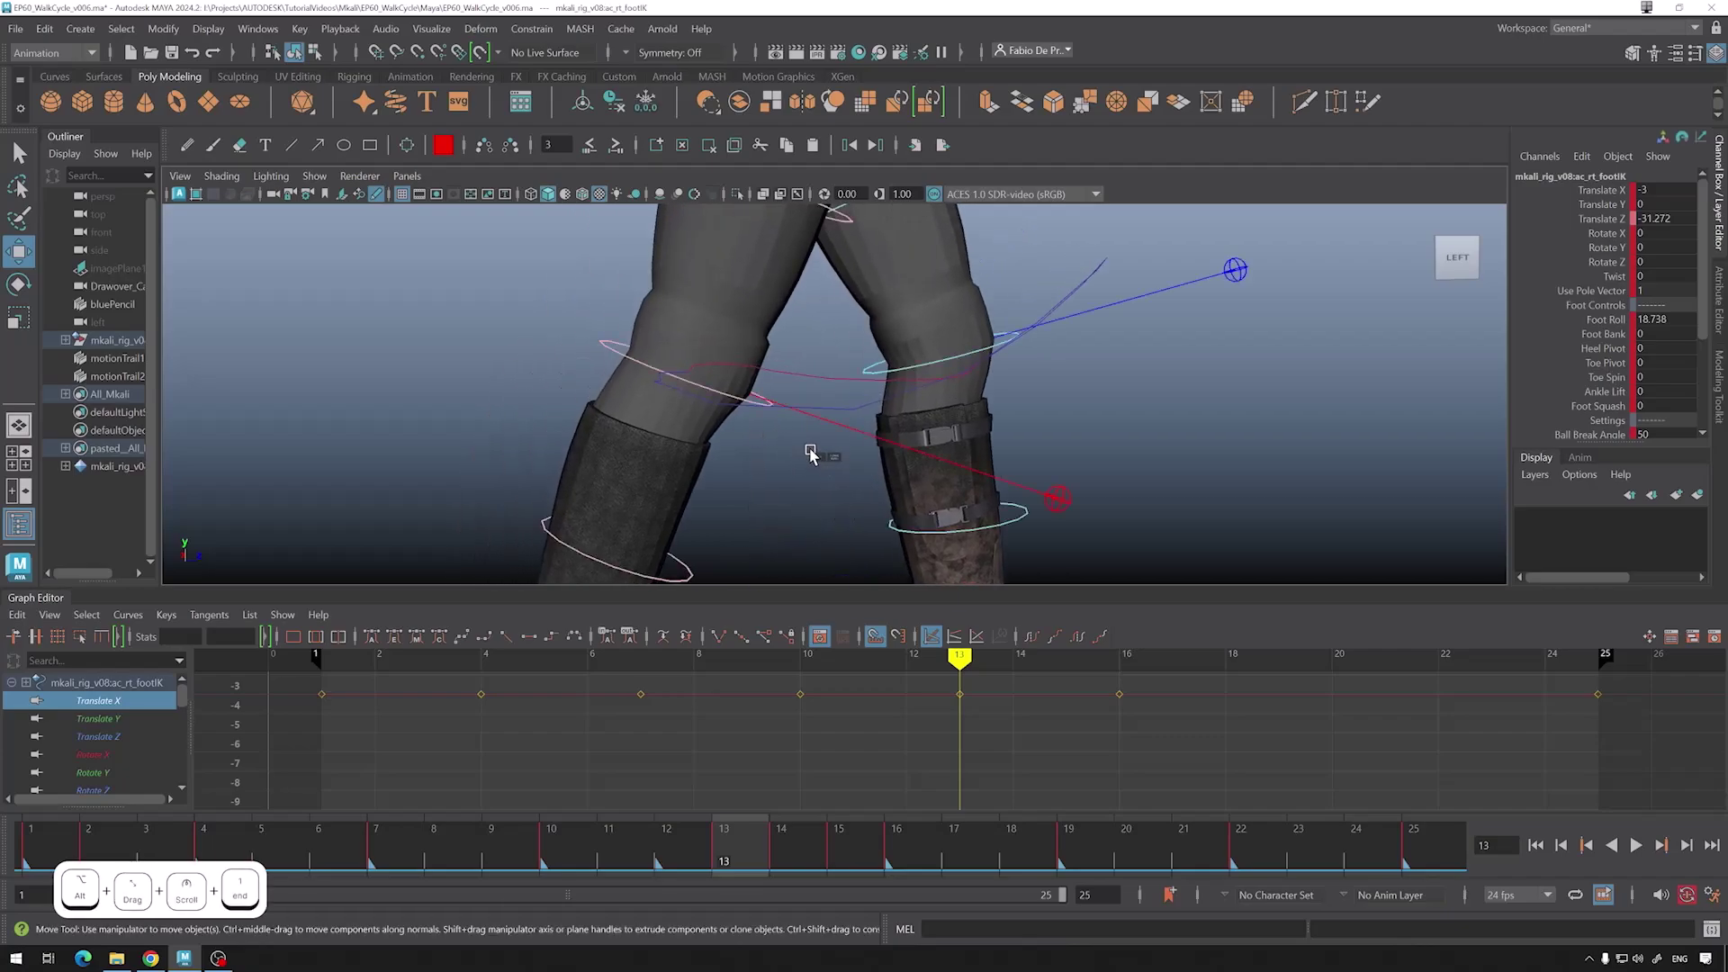
pyautogui.scroll(3, 809, 454)
pyautogui.click(623, 384)
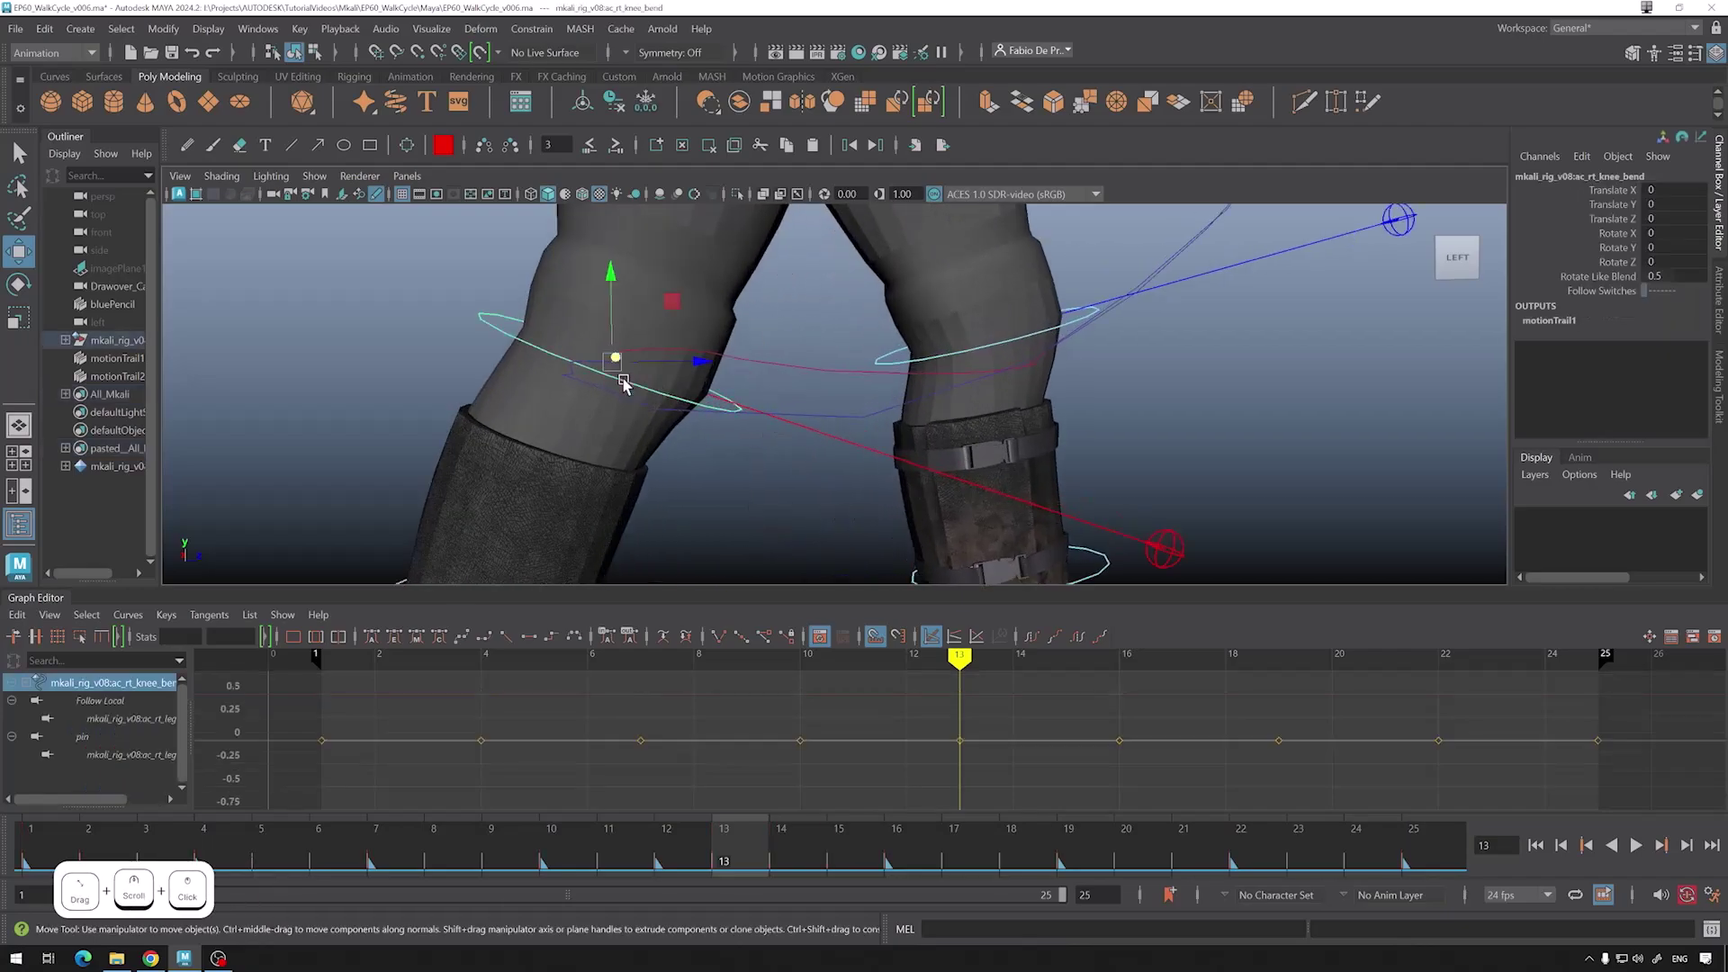
pyautogui.scroll(5, 810, 378)
pyautogui.moveTo(754, 839)
pyautogui.mouseDown()
pyautogui.moveTo(559, 829)
pyautogui.moveTo(937, 802)
pyautogui.moveTo(551, 804)
pyautogui.mouseUp()
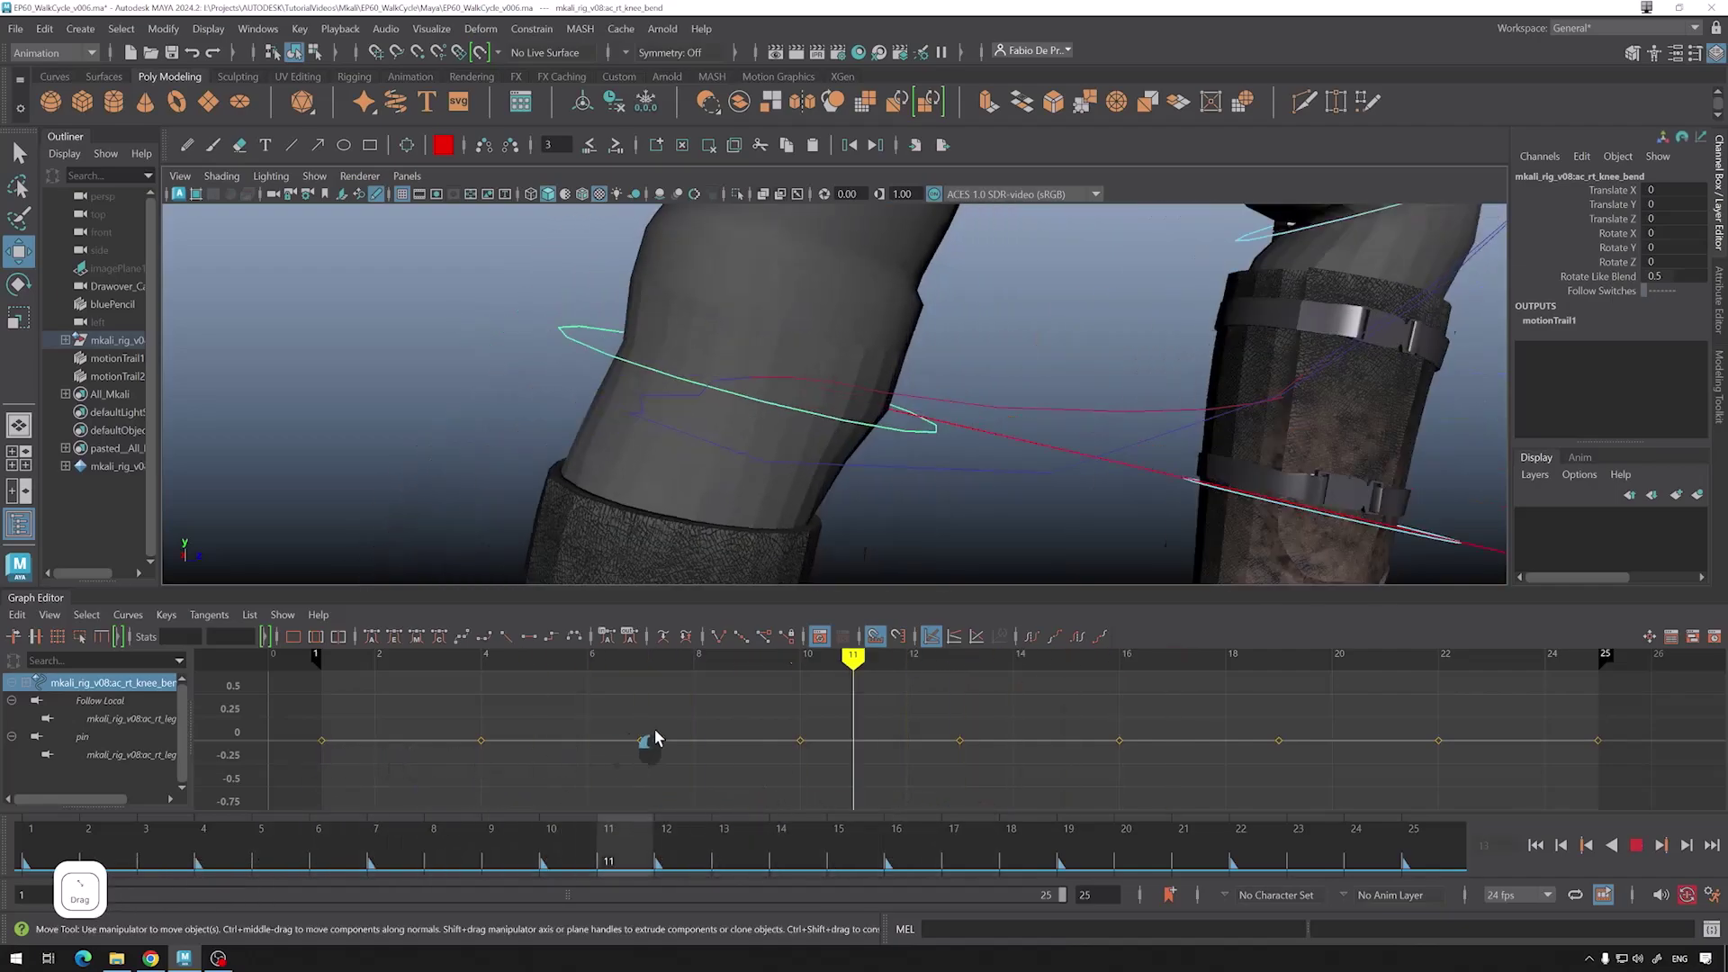
pyautogui.moveTo(629, 741); pyautogui.dragTo(743, 725)
pyautogui.moveTo(705, 394); pyautogui.dragTo(696, 385)
pyautogui.hotkey('ctrl', 'z')
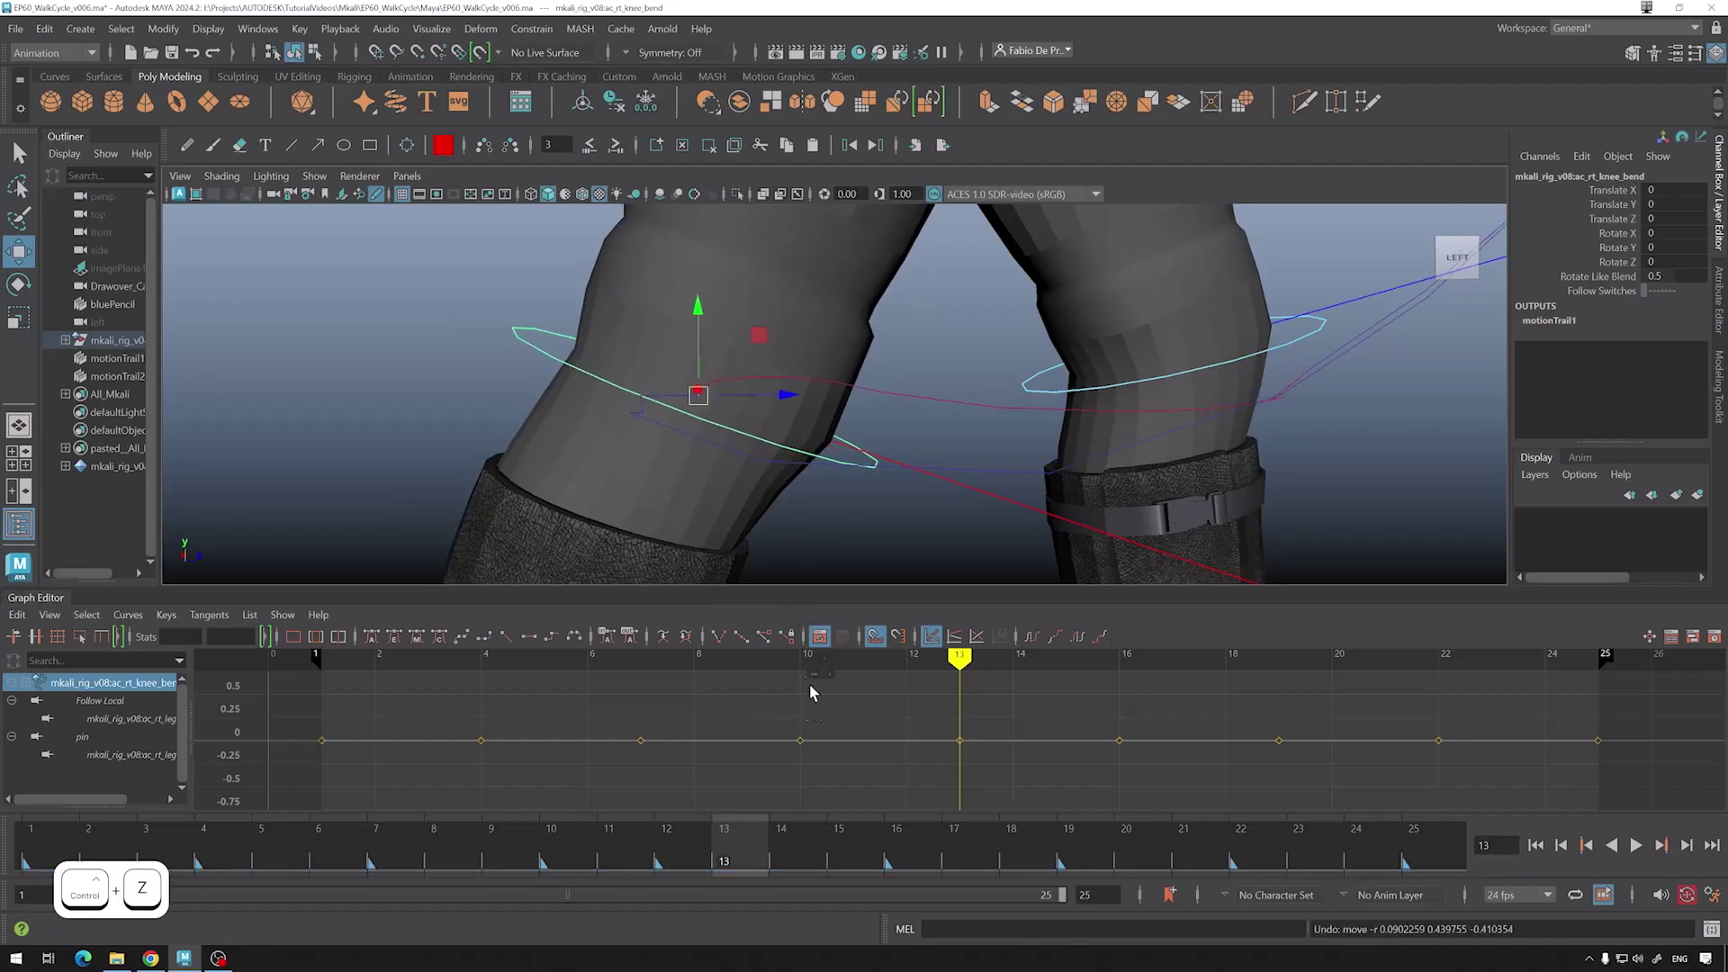
pyautogui.moveTo(709, 843); pyautogui.dragTo(705, 844)
pyautogui.press('s')
# Move the right knee bend control at frame 13 to about X -0.07, Y 0.22, Z -0.4
pyautogui.doubleClick(752, 860)
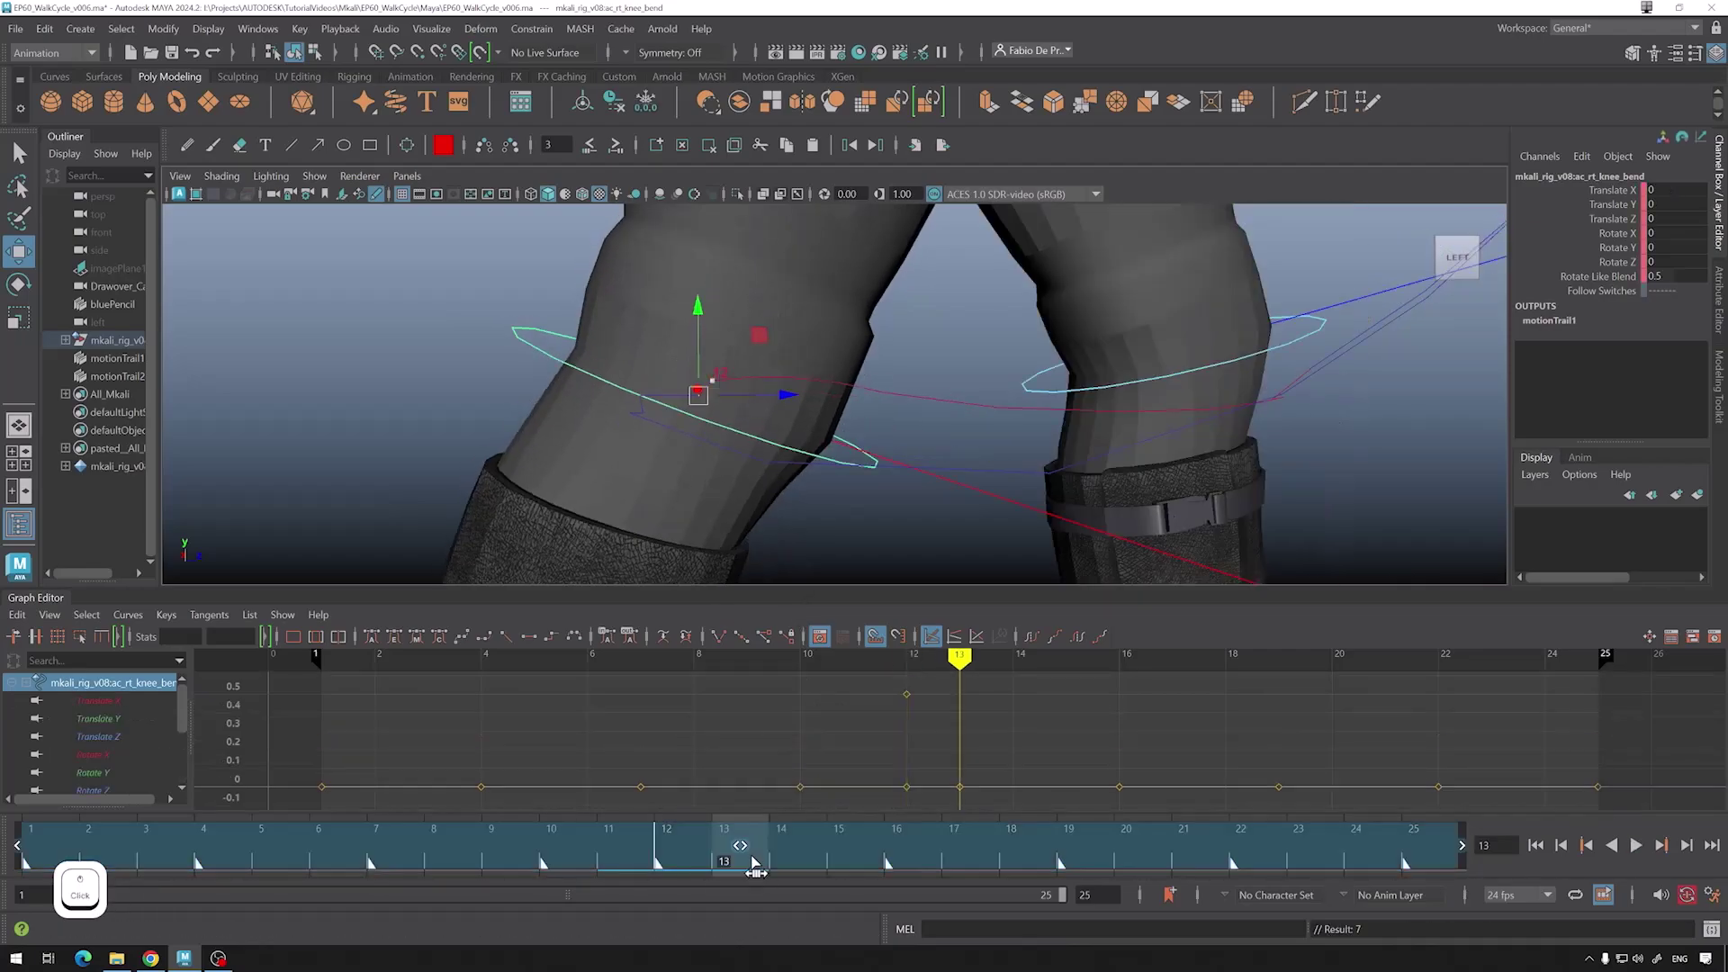
pyautogui.click(897, 379)
pyautogui.hotkey('ctrl', 'z')
pyautogui.moveTo(702, 397)
pyautogui.mouseDown()
pyautogui.moveTo(718, 411)
pyautogui.moveTo(703, 401)
pyautogui.mouseUp()
pyautogui.hotkey('ctrl', 'z')
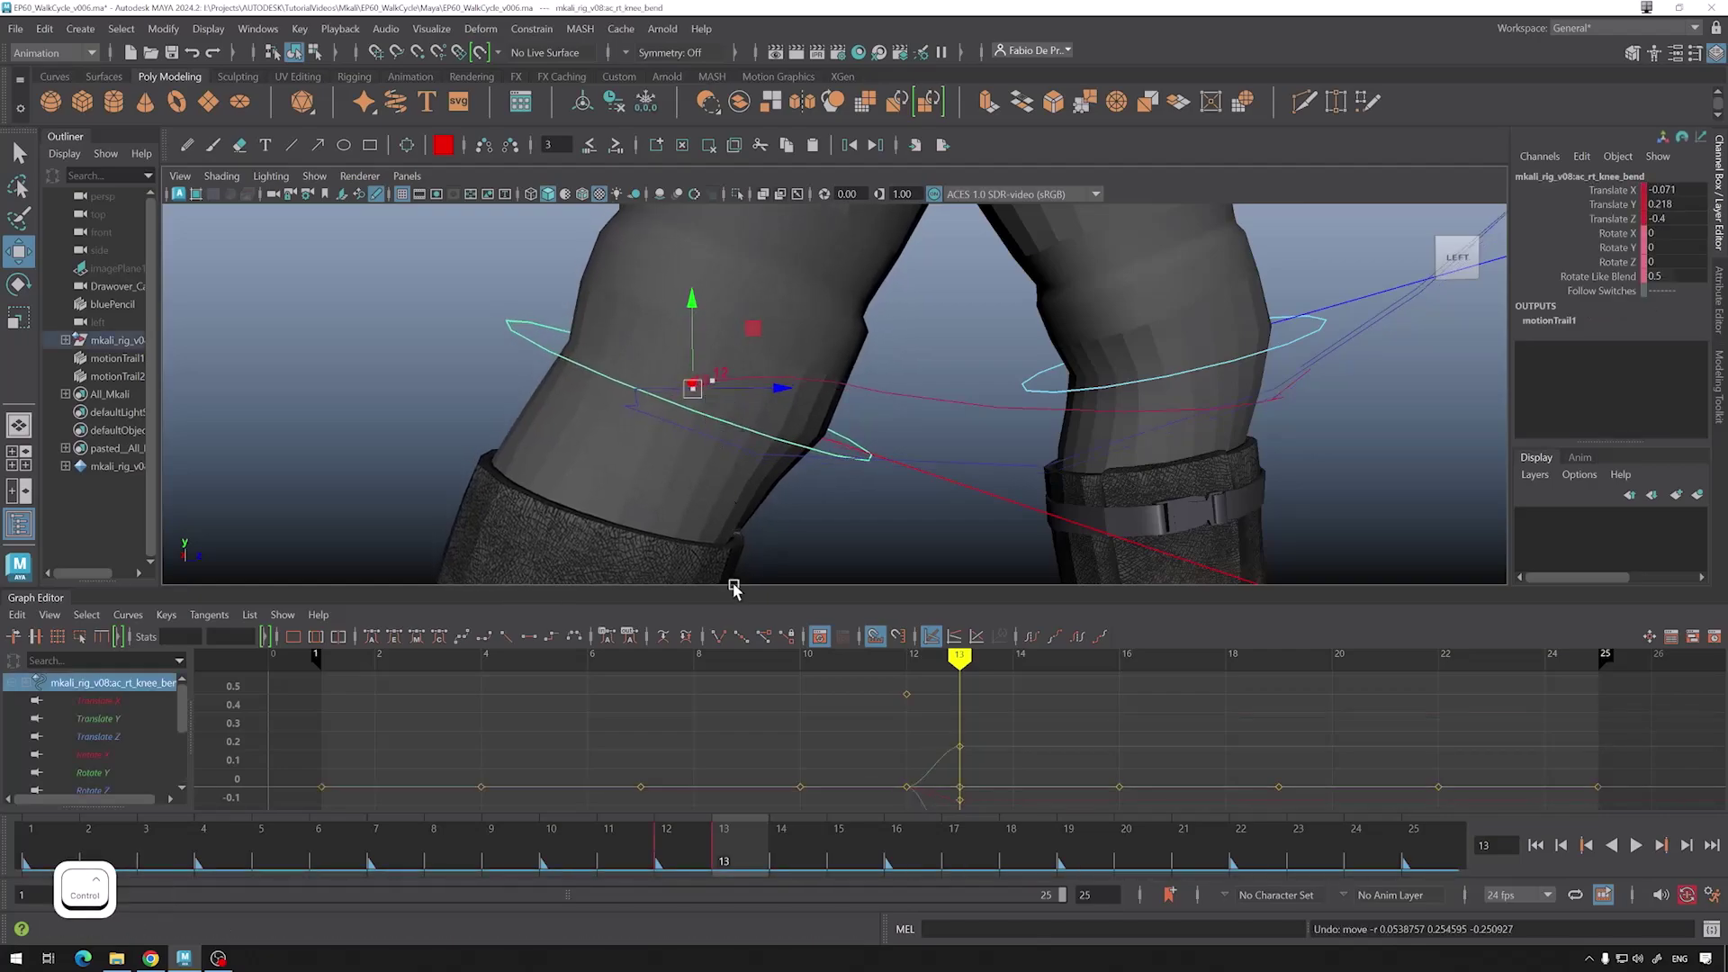
# Set the right knee bend control's Translate X, Y and Z to 0 at frame 16
pyautogui.moveTo(861, 835); pyautogui.dragTo(940, 841)
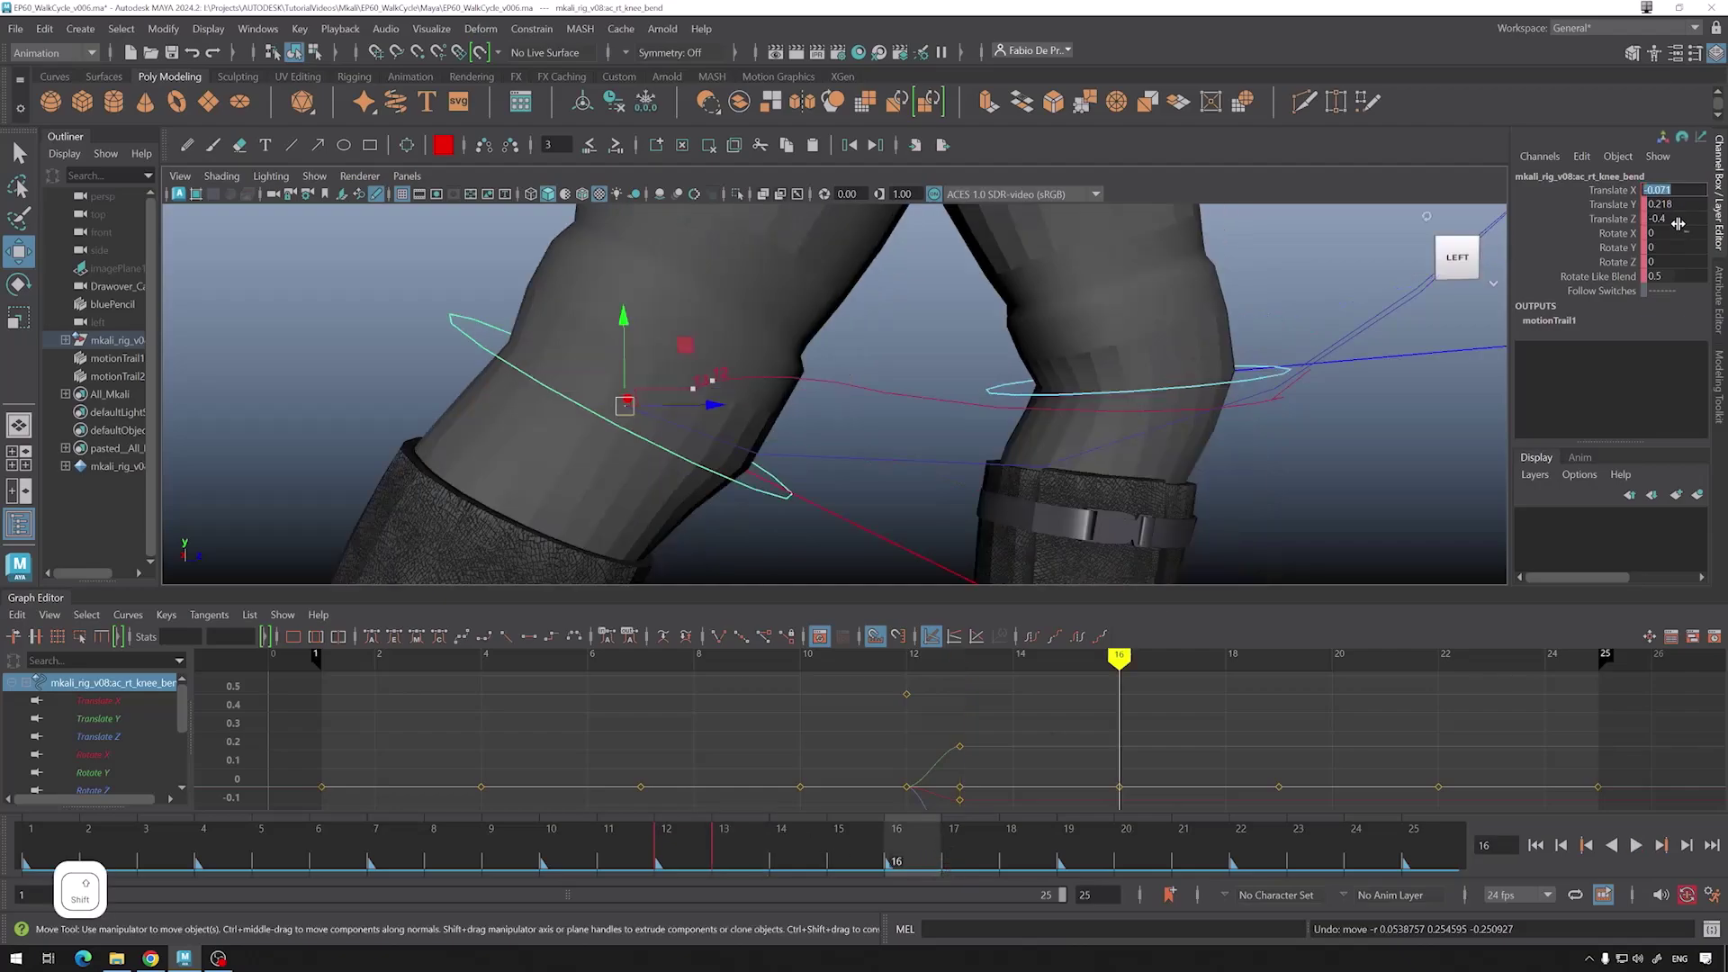
pyautogui.write('0')
pyautogui.press('Return')
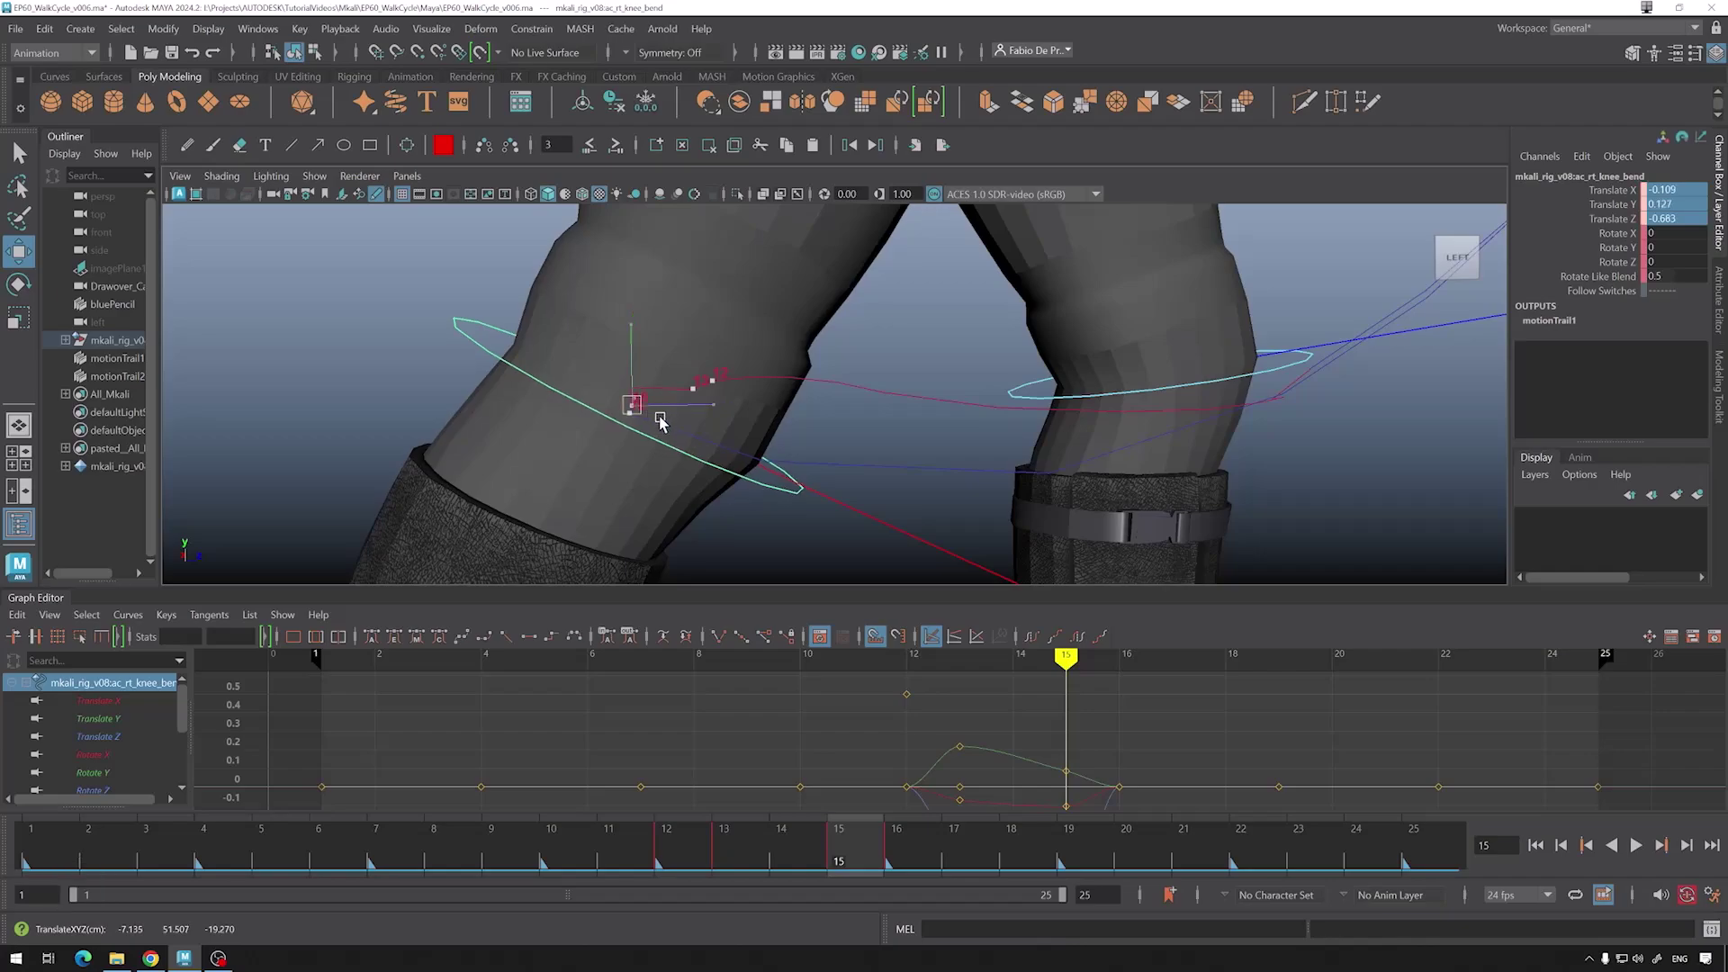
# Adjust the right knee bend control's position at frame 15, and at frame 14 to about X -0.11, Y 0.31, Z -0.61
pyautogui.moveTo(659, 420); pyautogui.dragTo(659, 414)
pyautogui.scroll(4, 662, 427)
pyautogui.keyDown('alt'); pyautogui.moveTo(656, 424); pyautogui.dragTo(802, 432, button='middle'); pyautogui.keyUp('alt')
pyautogui.scroll(2, 722, 439)
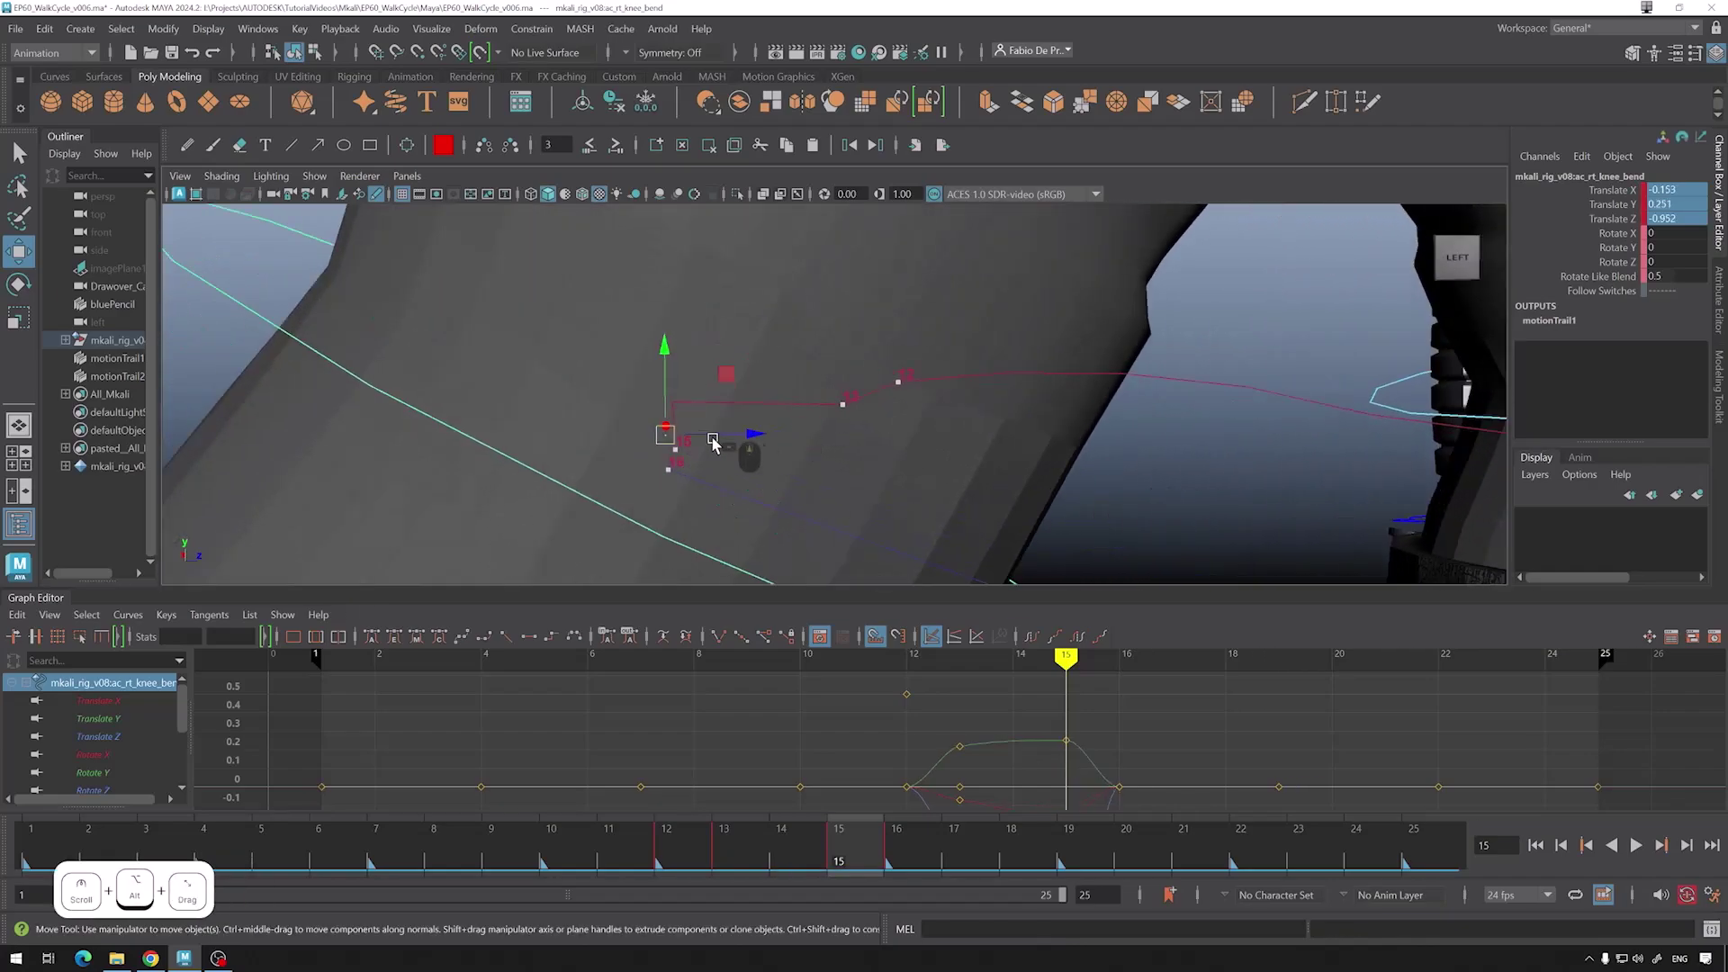
pyautogui.moveTo(663, 436); pyautogui.dragTo(674, 393)
pyautogui.click(800, 839)
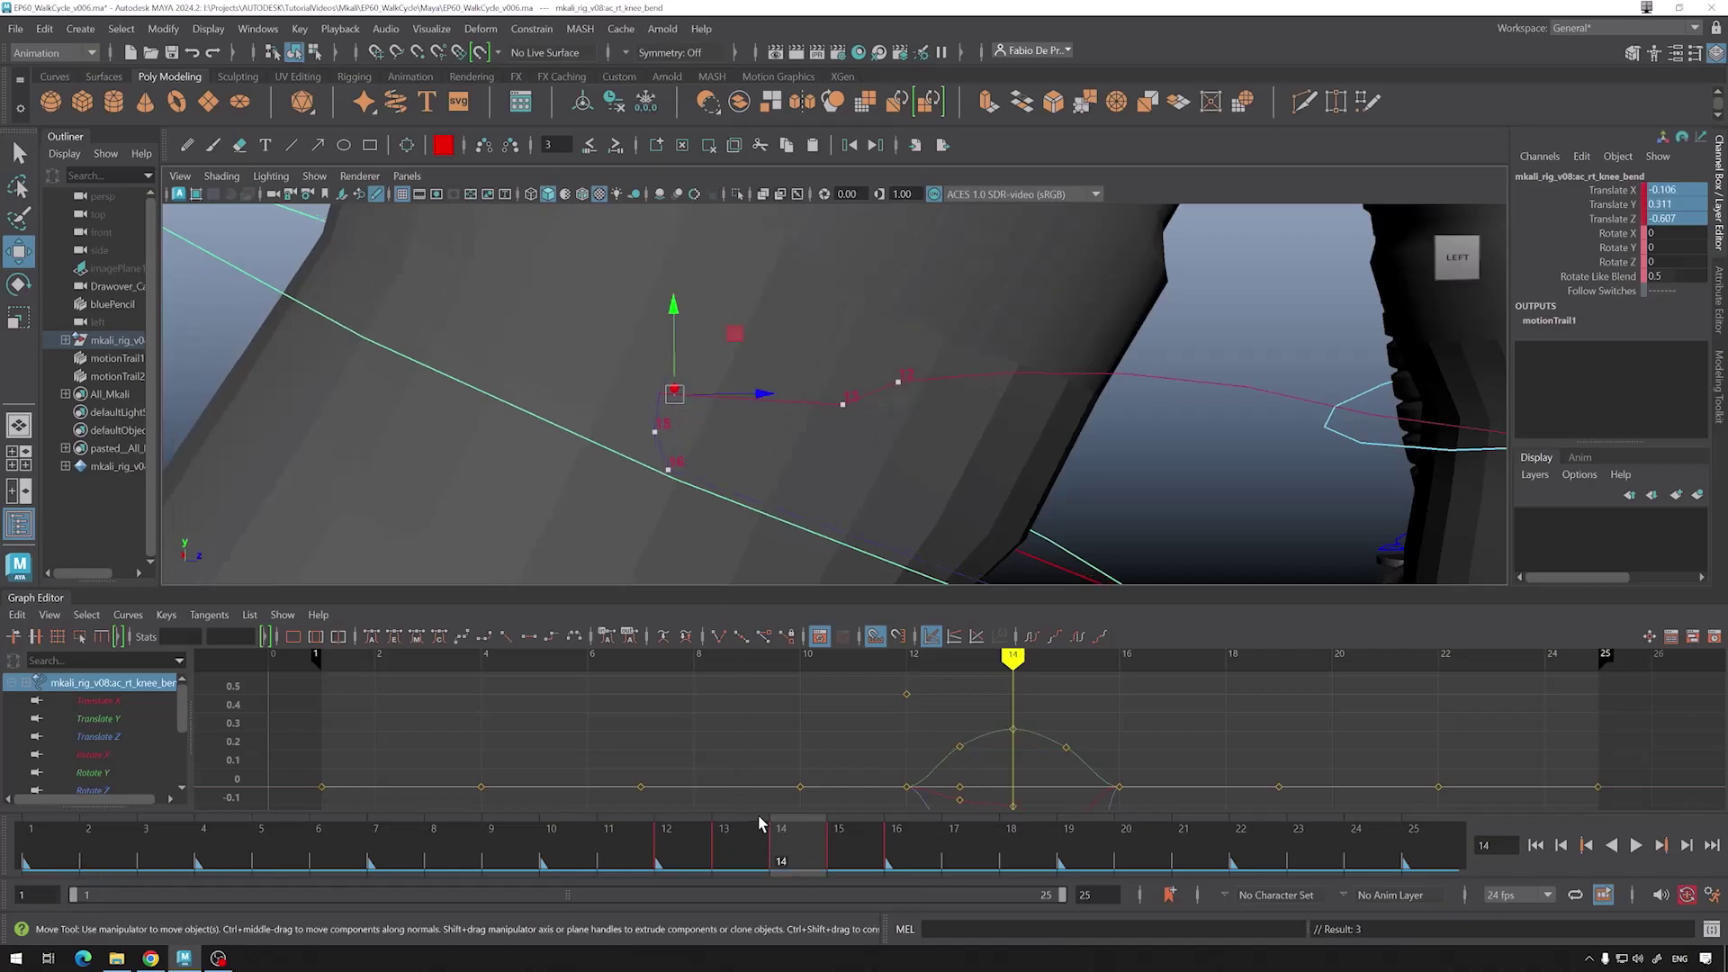
# Move the right knee bend control back to about Translate Z -2.06 at frame 13 and play the walk
pyautogui.click(759, 821)
pyautogui.moveTo(822, 387); pyautogui.dragTo(770, 375)
pyautogui.scroll(-6, 815, 376)
pyautogui.click(989, 341)
pyautogui.scroll(-5, 1035, 340)
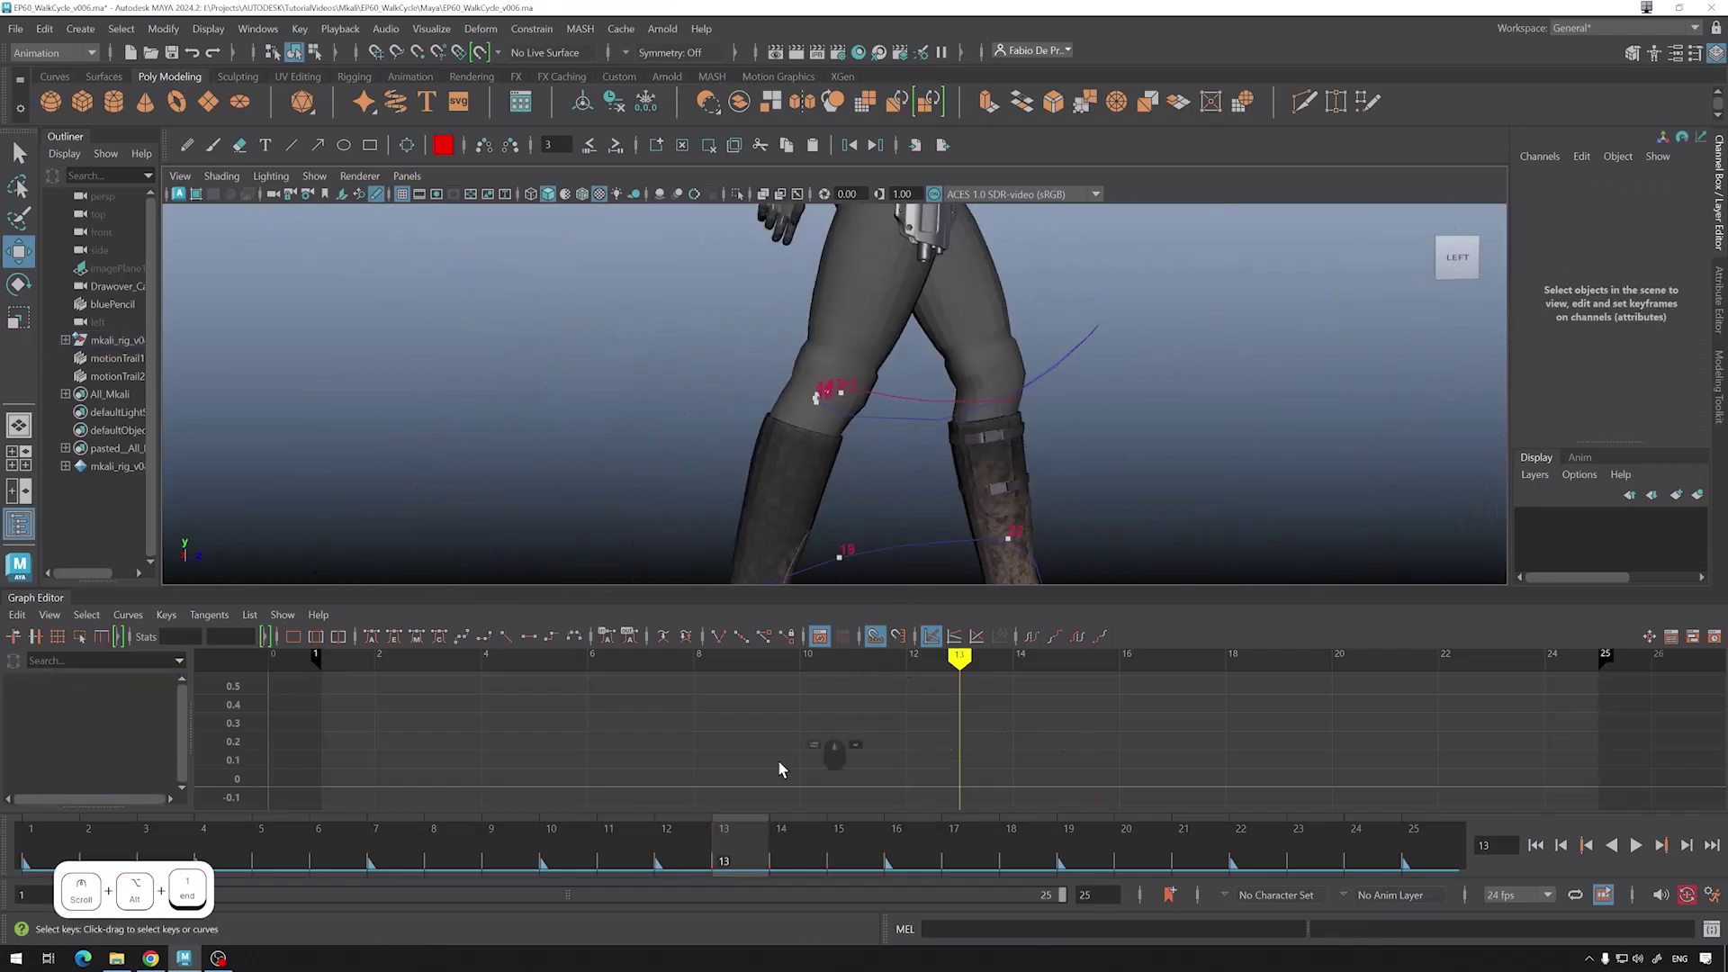
pyautogui.hotkey('alt', 'v')
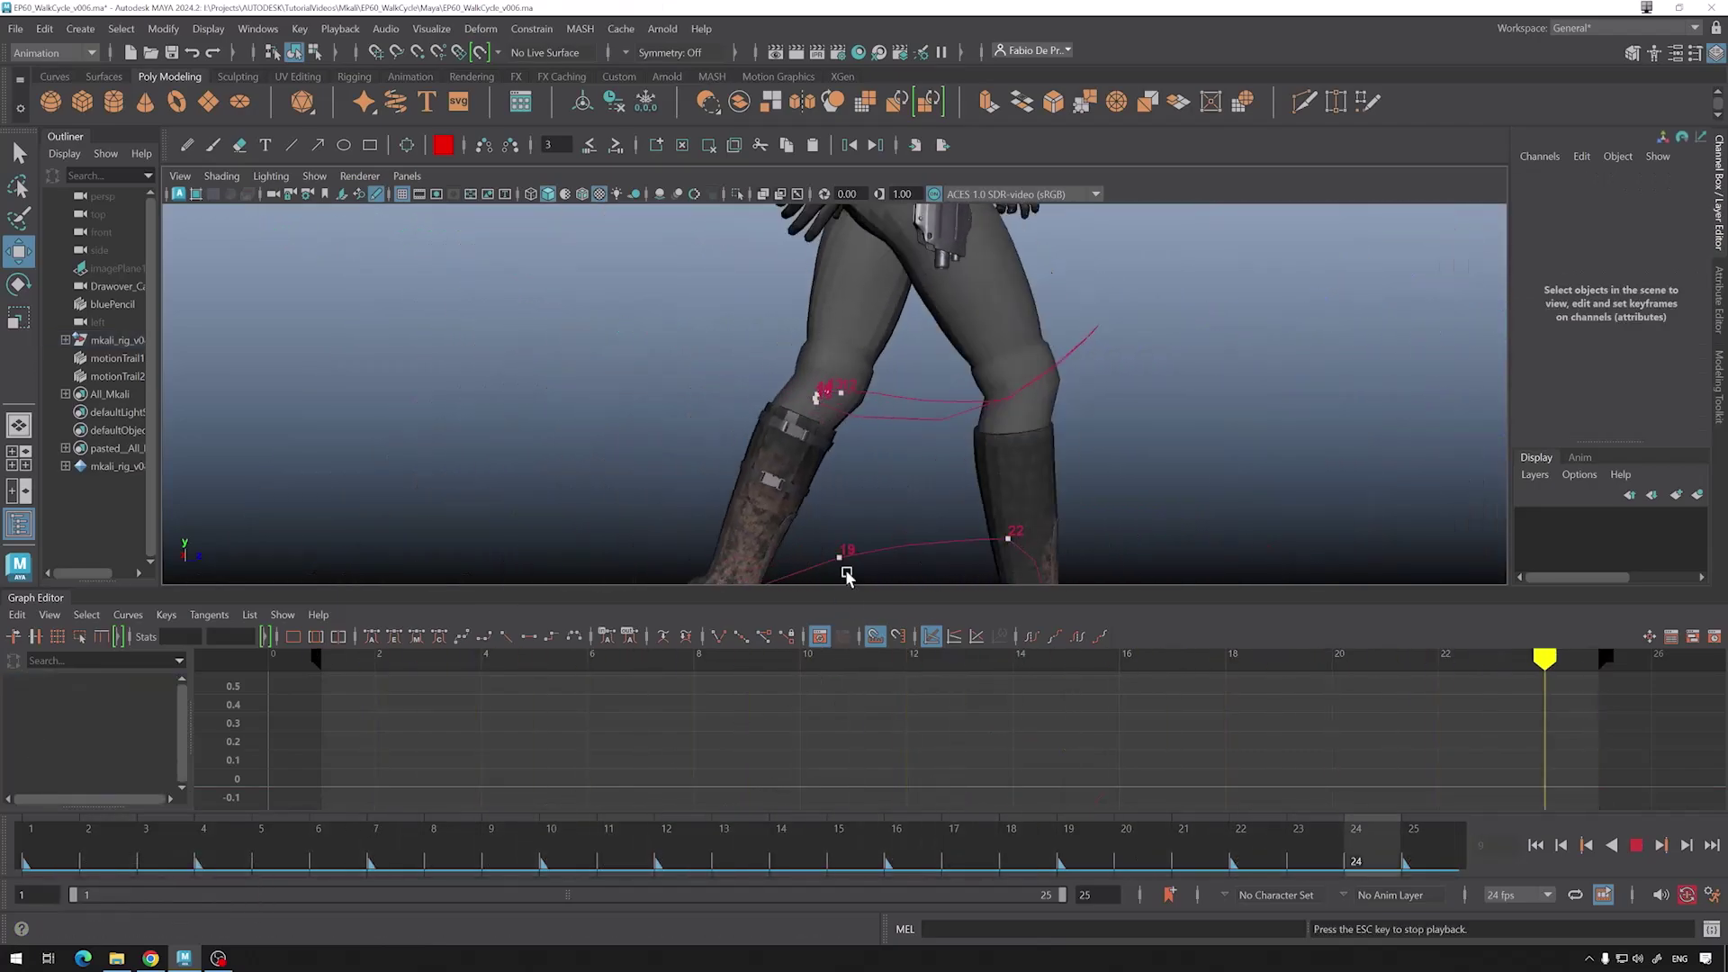
pyautogui.hotkey('alt', 'v')
# Key the right knee bend control at frame 11 and adjust its position at frame 12
pyautogui.scroll(9, 892, 439)
pyautogui.moveTo(868, 846); pyautogui.dragTo(636, 850)
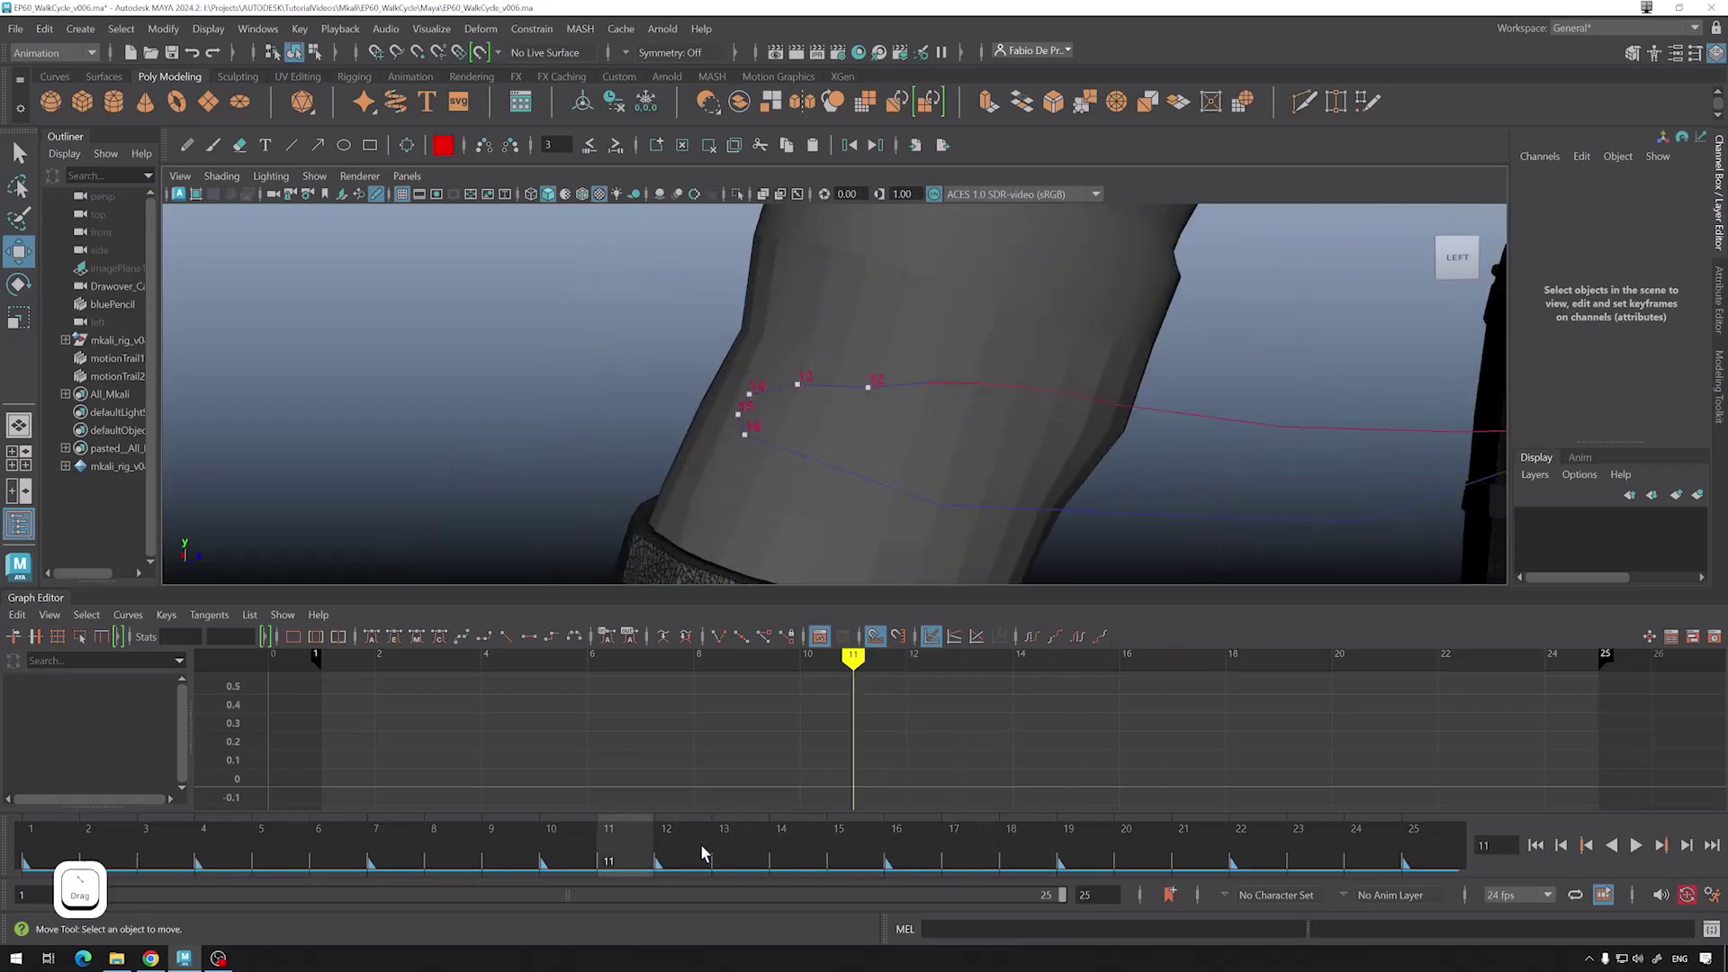
pyautogui.click(1188, 477)
pyautogui.press('.')
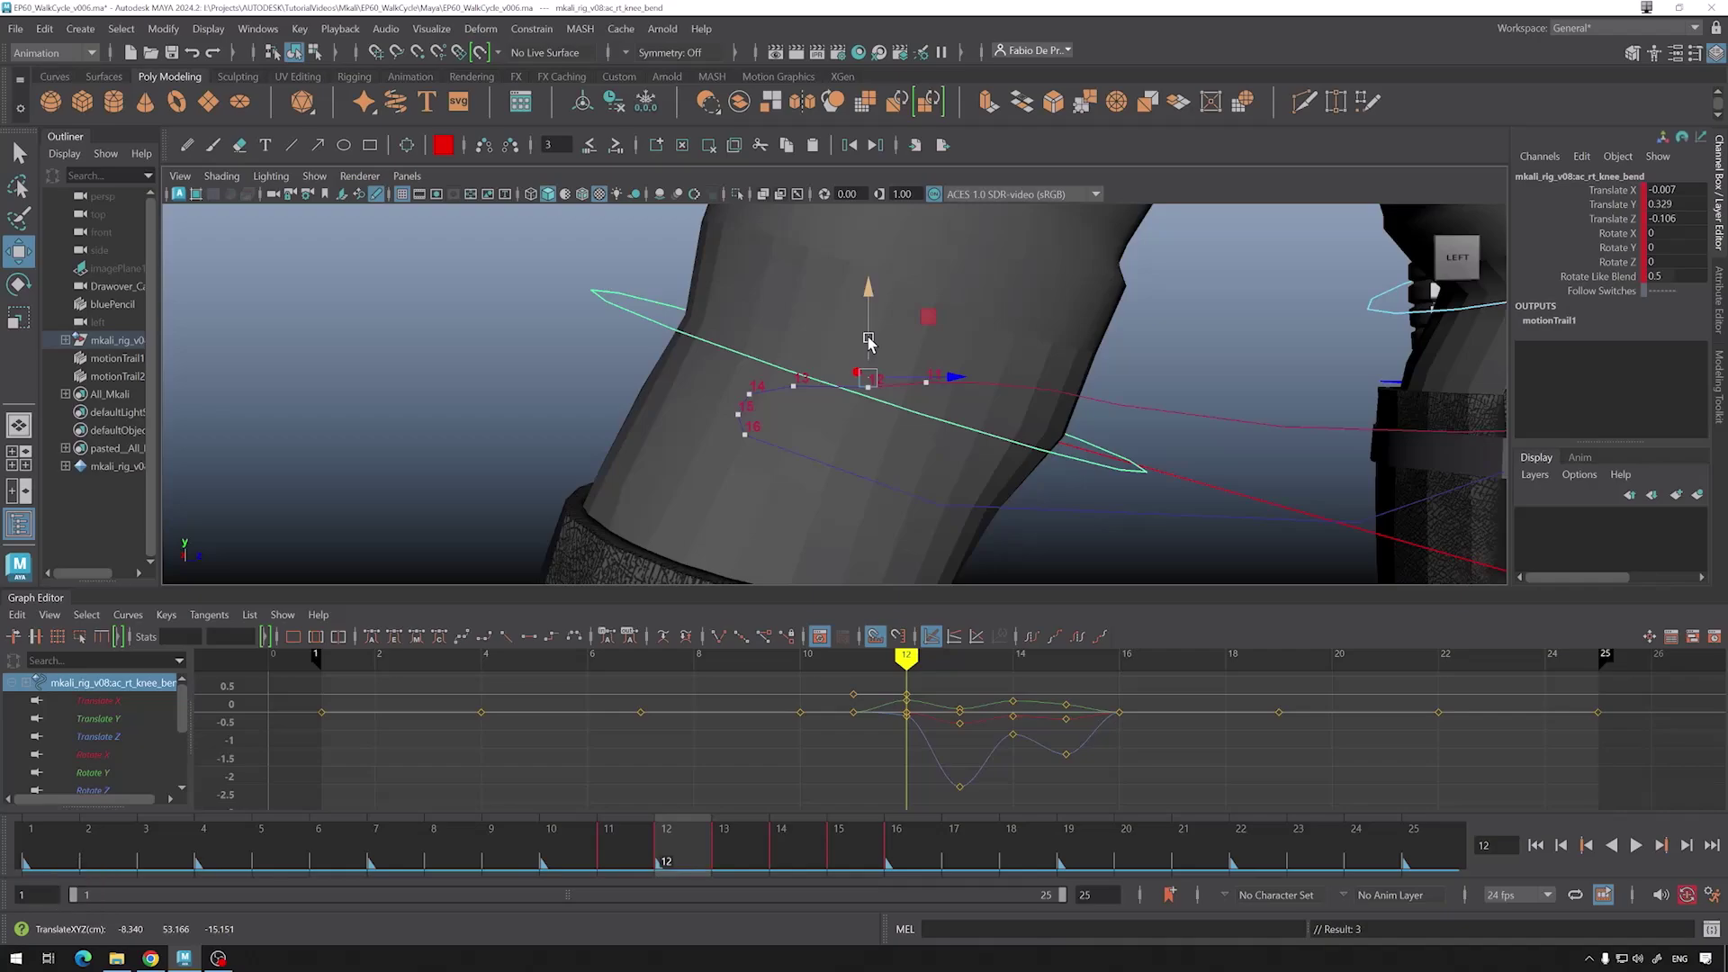
pyautogui.moveTo(624, 846); pyautogui.dragTo(745, 844)
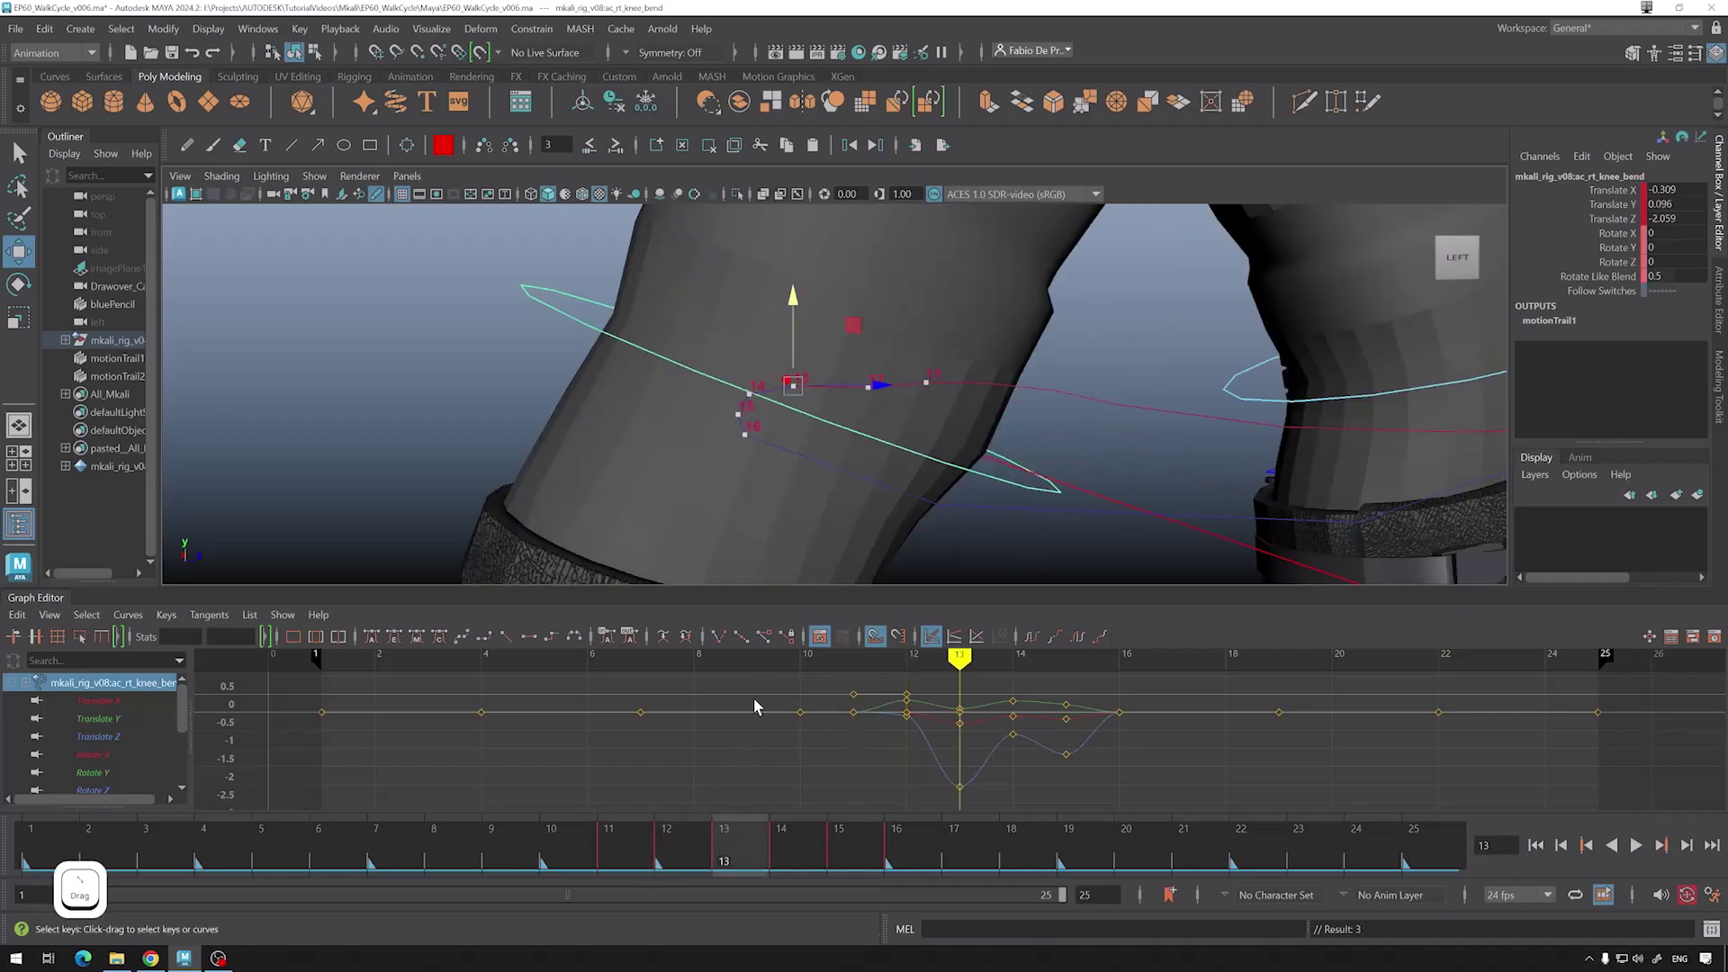
# Nudge the frame 12 and 13 points of the right knee's motion trail to even out the arc
pyautogui.press(',')
pyautogui.click(869, 392)
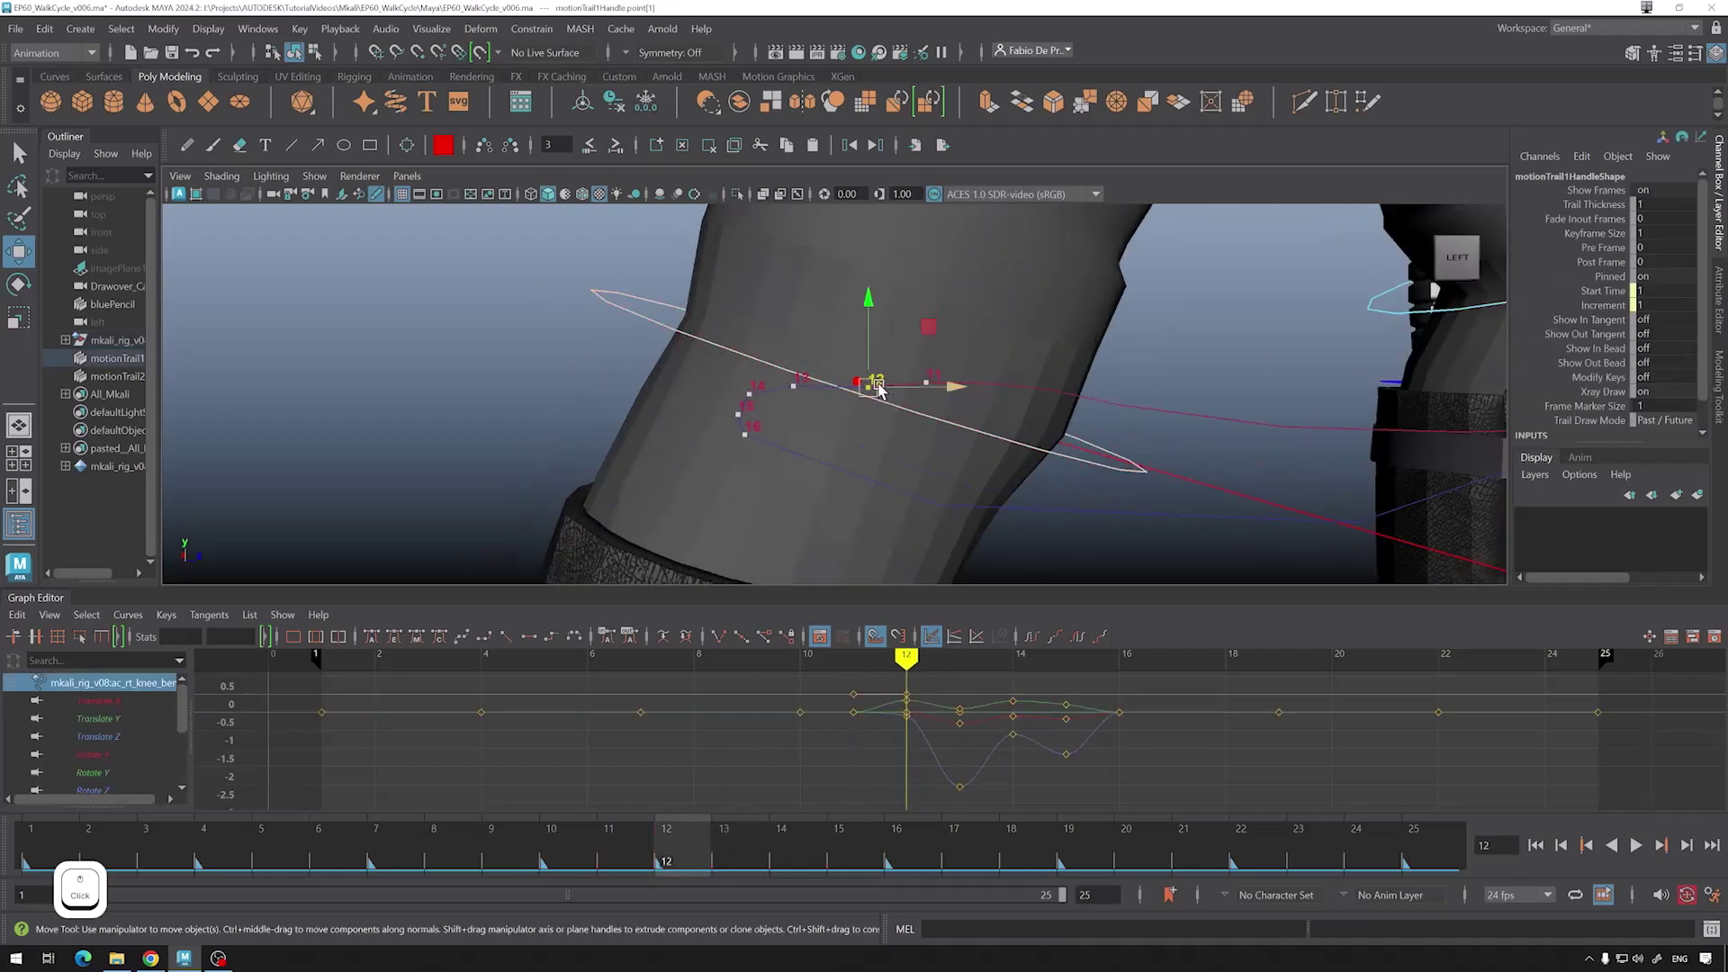
pyautogui.click(922, 372)
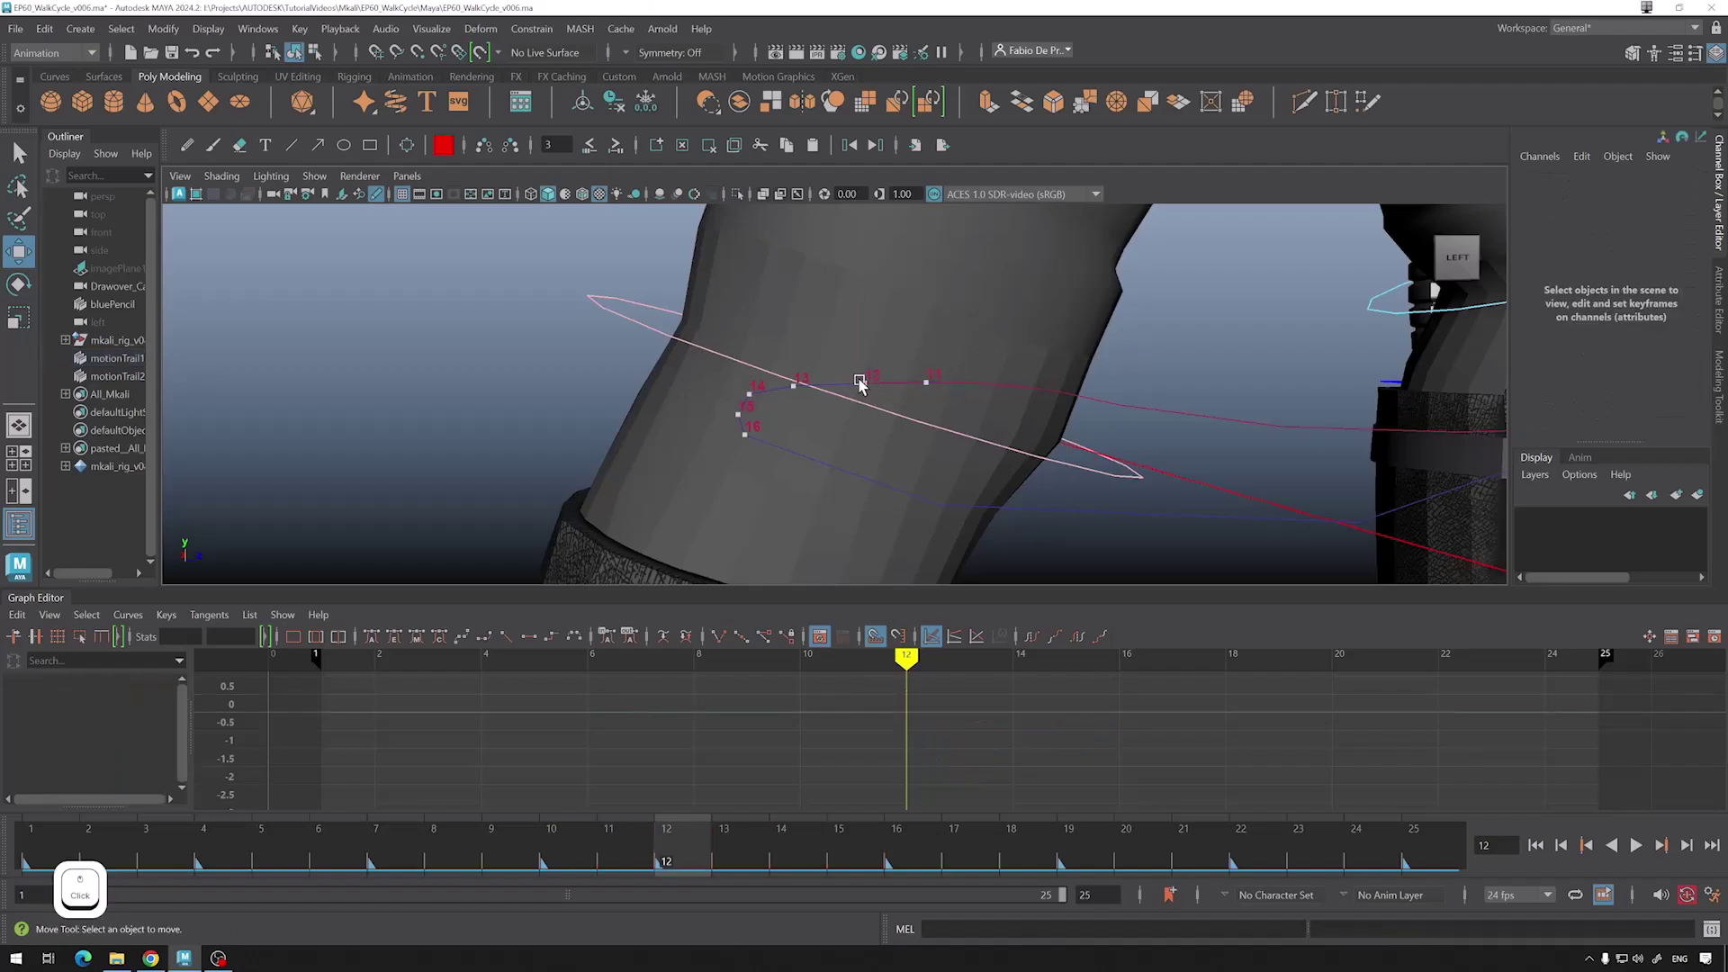
pyautogui.scroll(2, 773, 409)
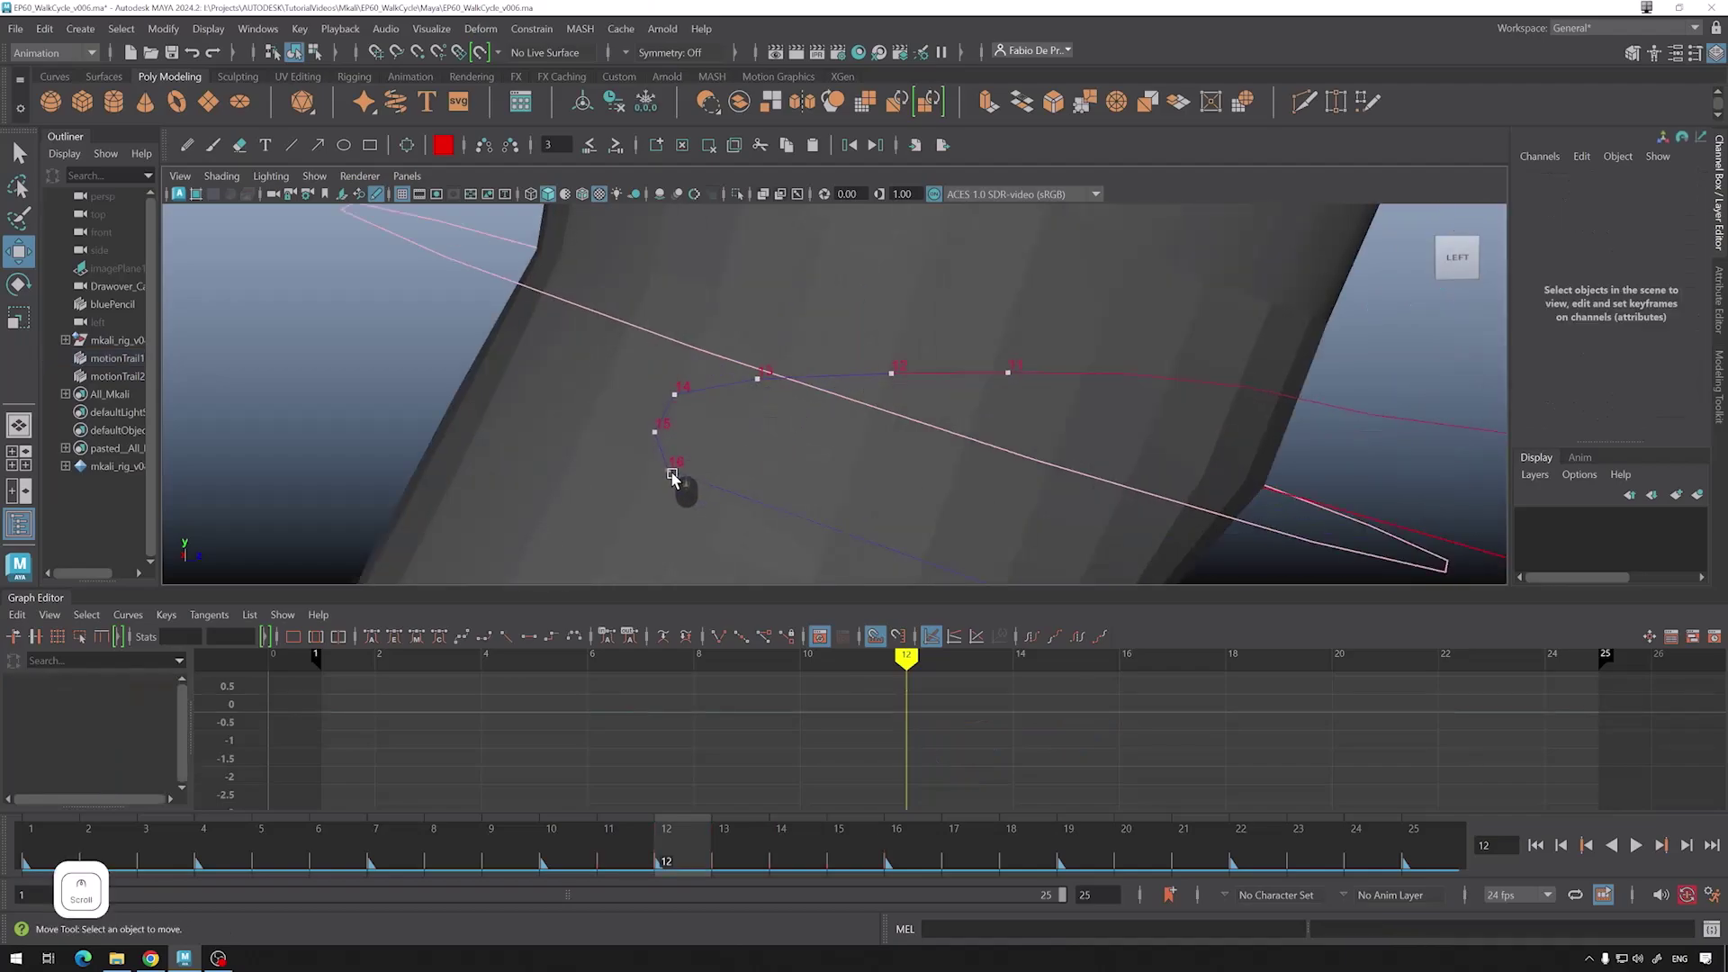
pyautogui.click(758, 377)
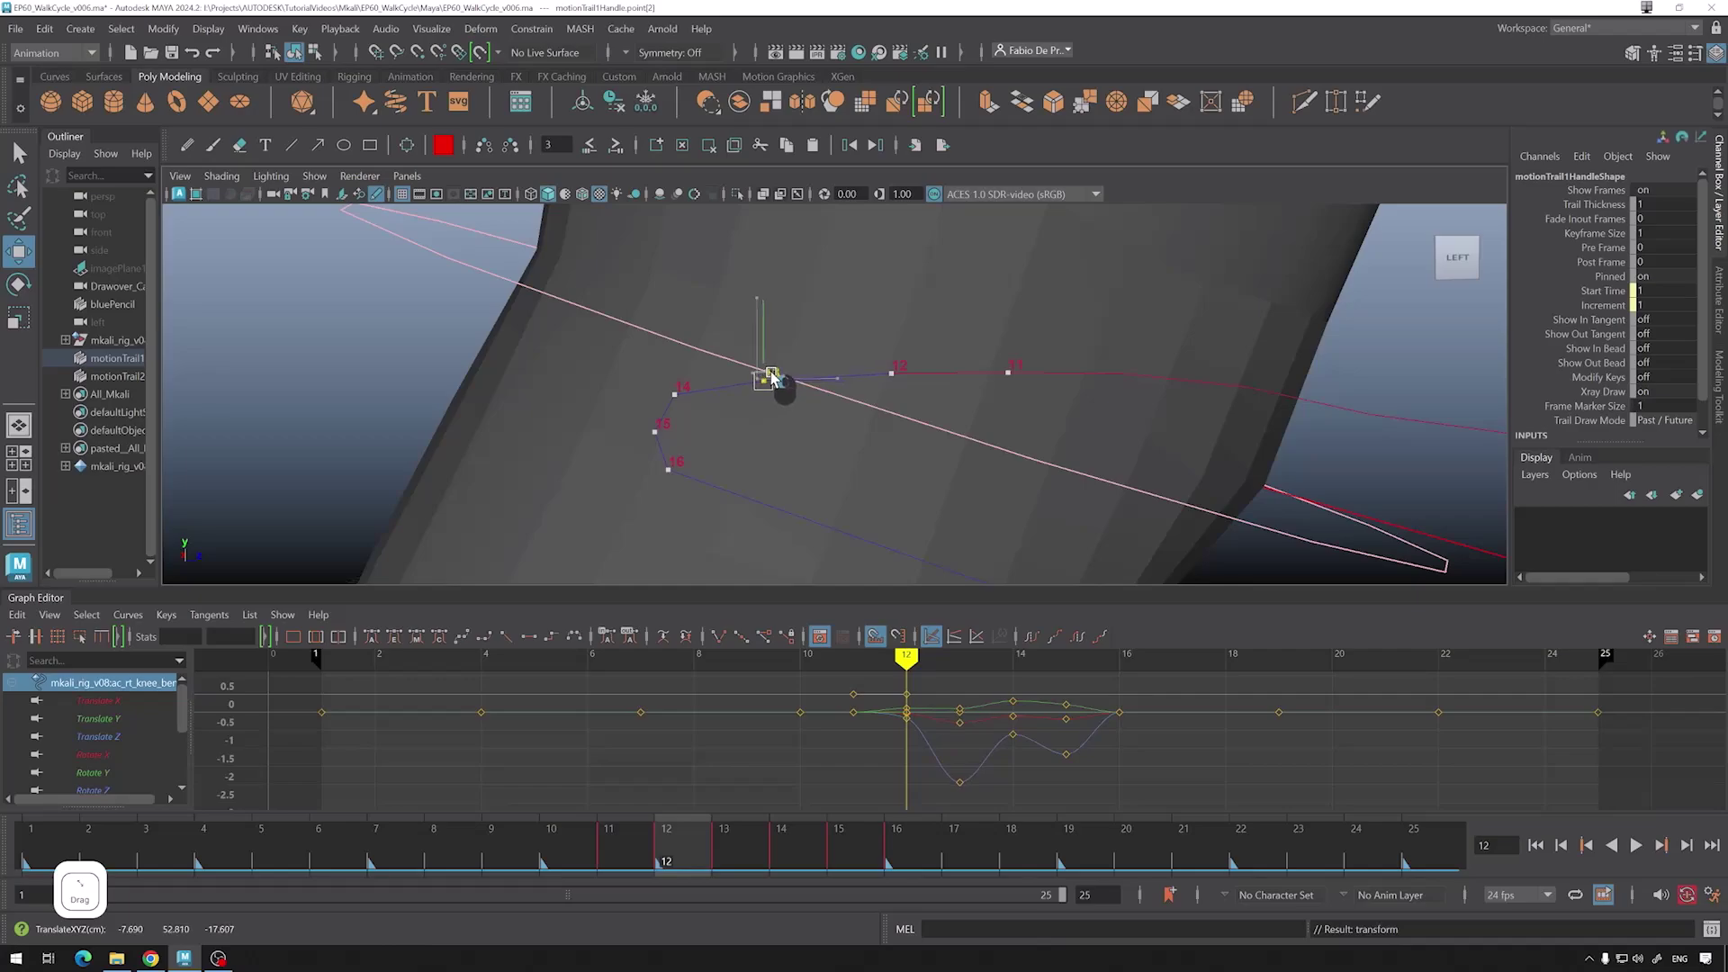
pyautogui.click(1361, 350)
# Play and scrub the walk to examine the right knee's arc around frames 11 to 16
pyautogui.scroll(-3, 1368, 347)
pyautogui.hotkey('alt', '1')
pyautogui.scroll(-2, 1215, 420)
pyautogui.moveTo(550, 835); pyautogui.dragTo(948, 793)
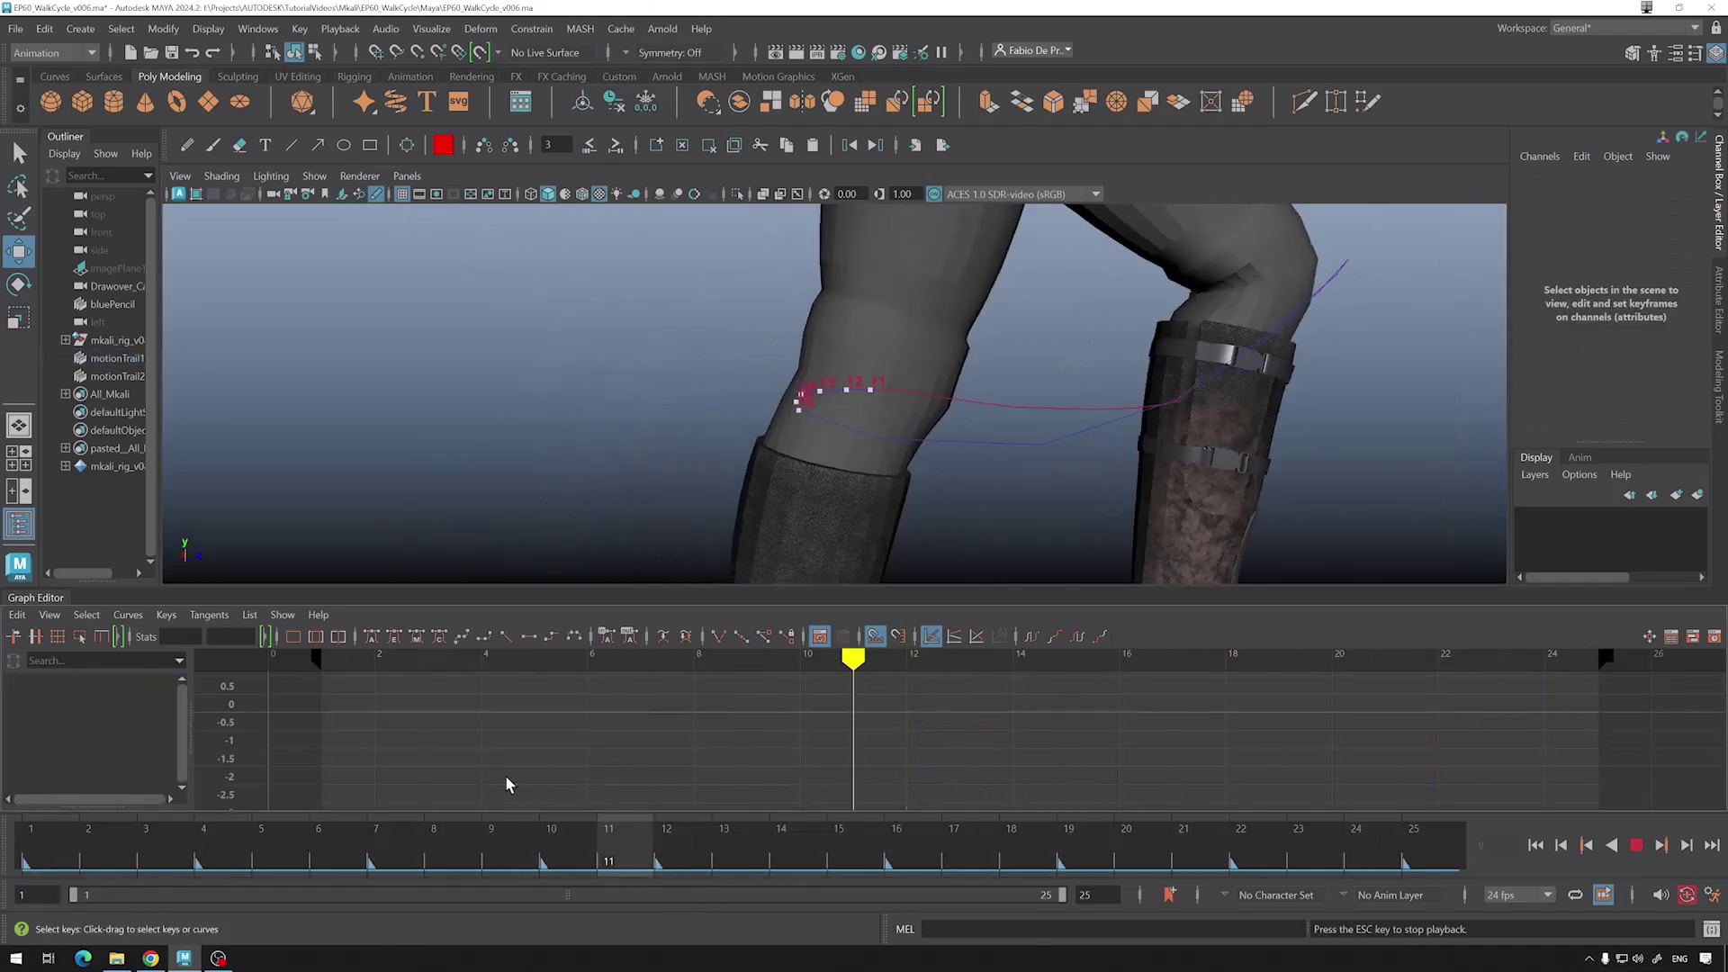
pyautogui.hotkey('alt', 'v')
pyautogui.moveTo(468, 849); pyautogui.dragTo(906, 821)
pyautogui.scroll(3, 792, 420)
pyautogui.click(787, 414)
pyautogui.scroll(-8, 860, 518)
pyautogui.keyDown('alt'); pyautogui.moveTo(878, 486); pyautogui.dragTo(877, 397, button='middle'); pyautogui.keyUp('alt')
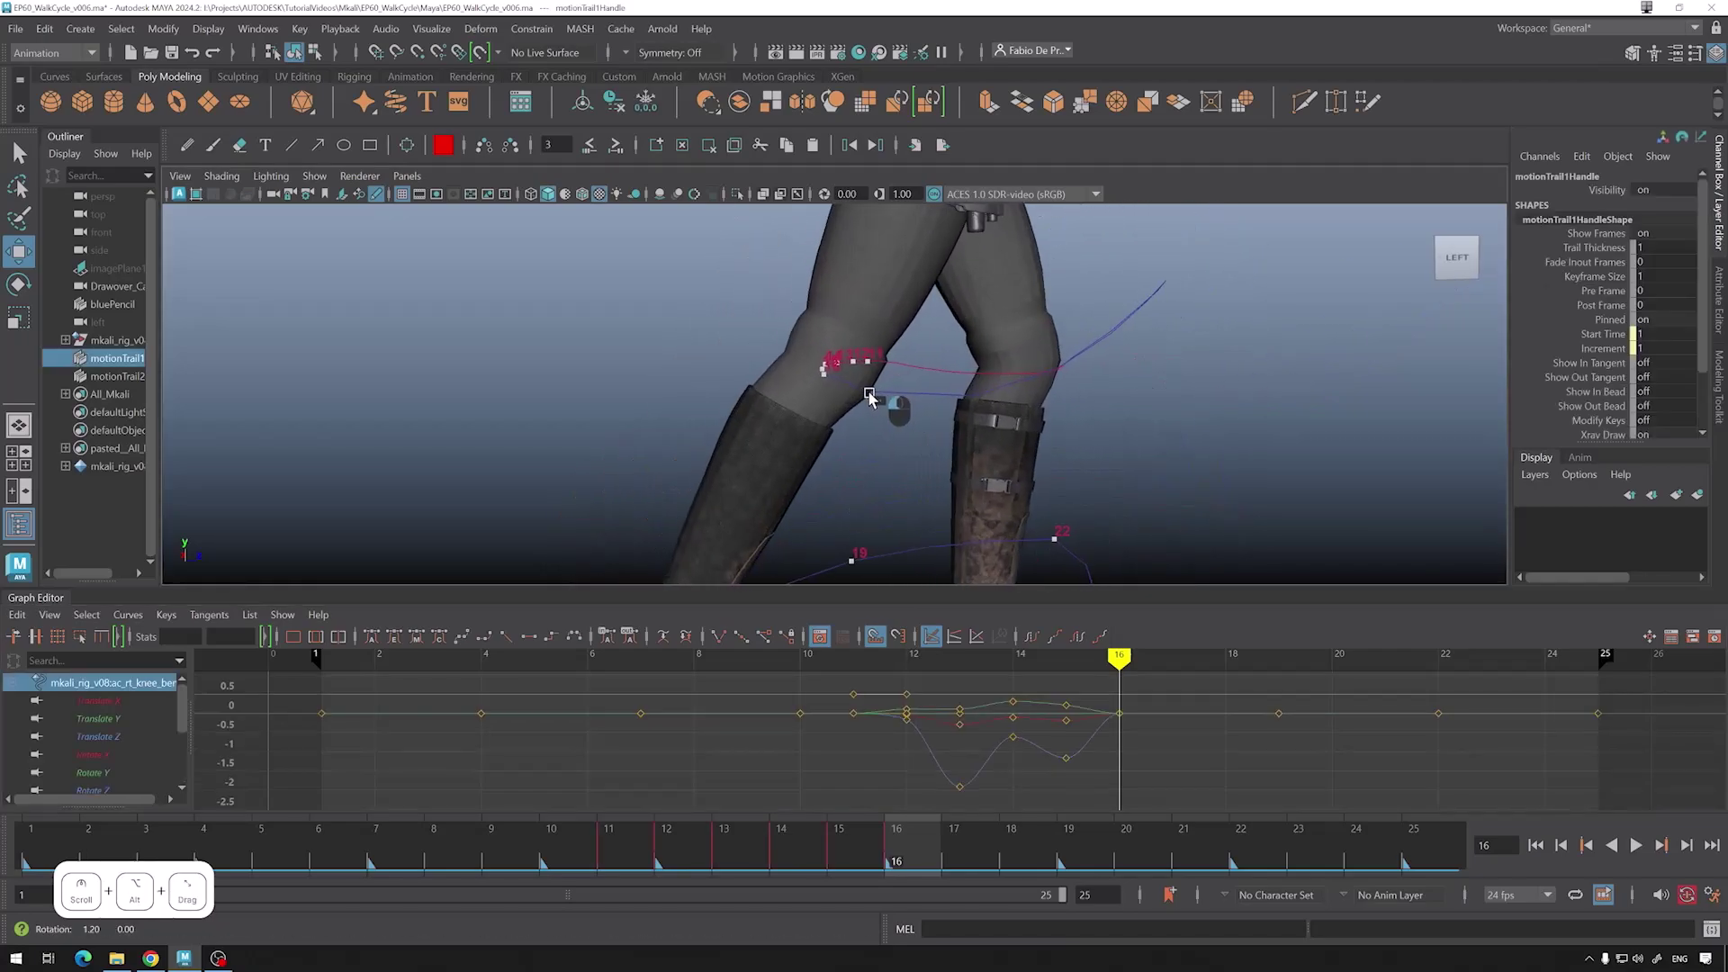
pyautogui.scroll(2, 869, 399)
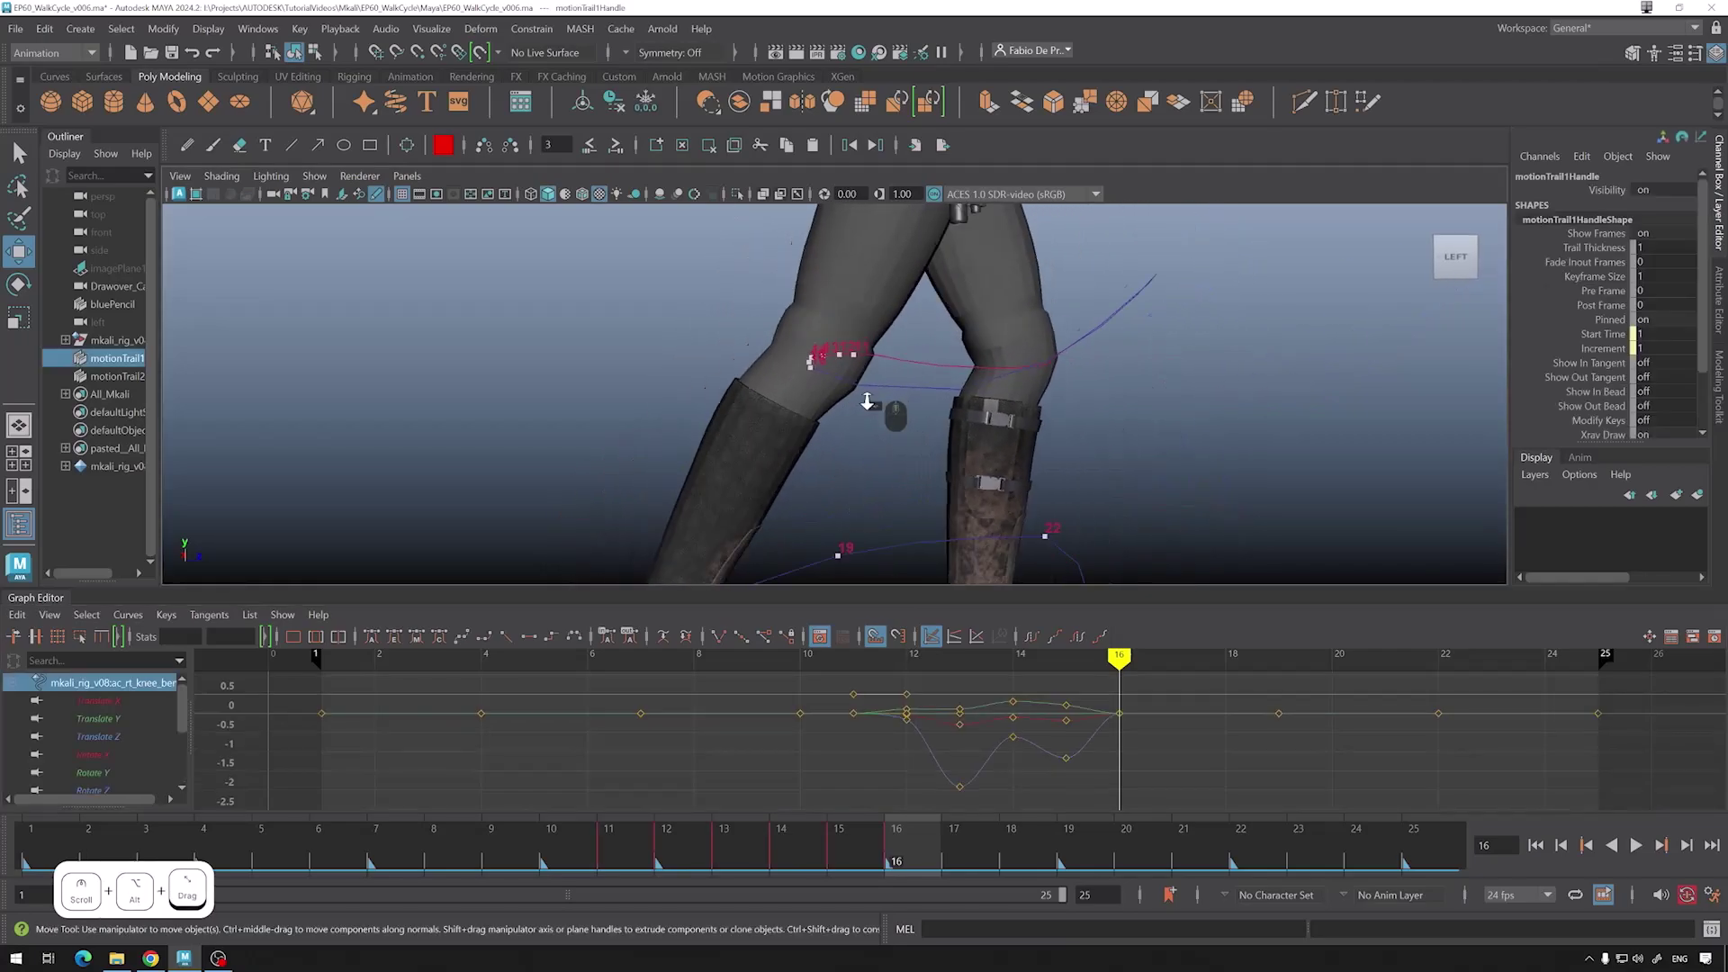
pyautogui.scroll(-4, 868, 402)
# Key the right knee bend control at frame 18 and move it backward at frame 17
pyautogui.moveTo(910, 856); pyautogui.dragTo(947, 850)
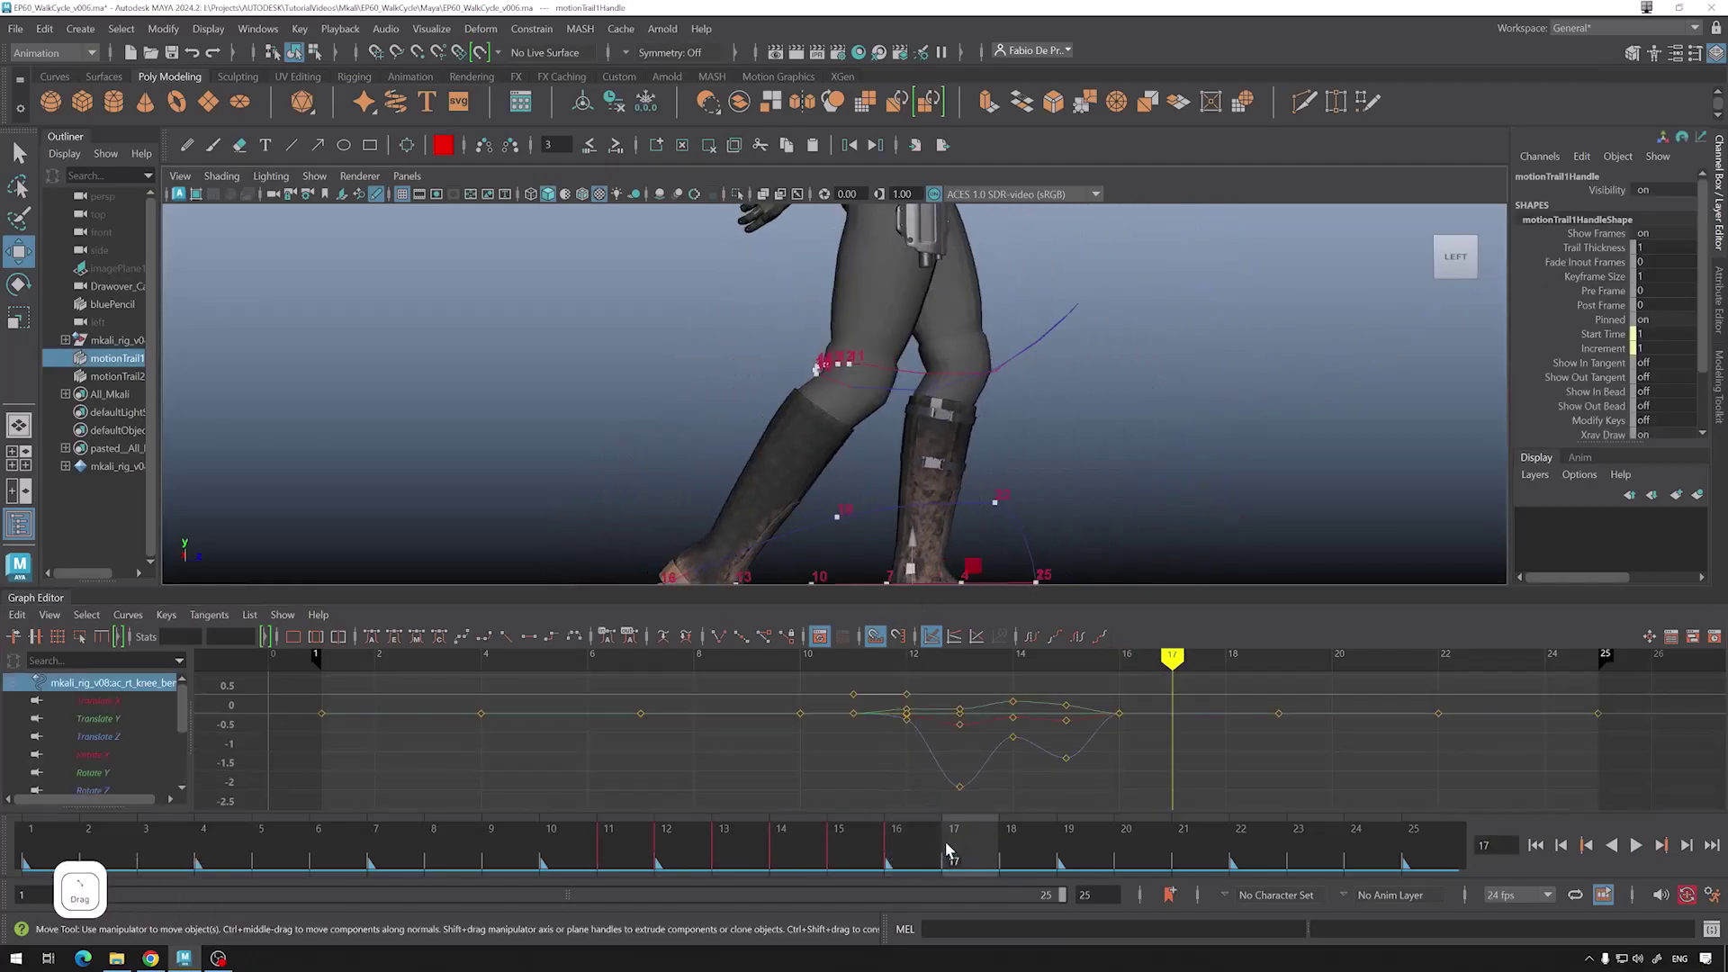
pyautogui.click(849, 404)
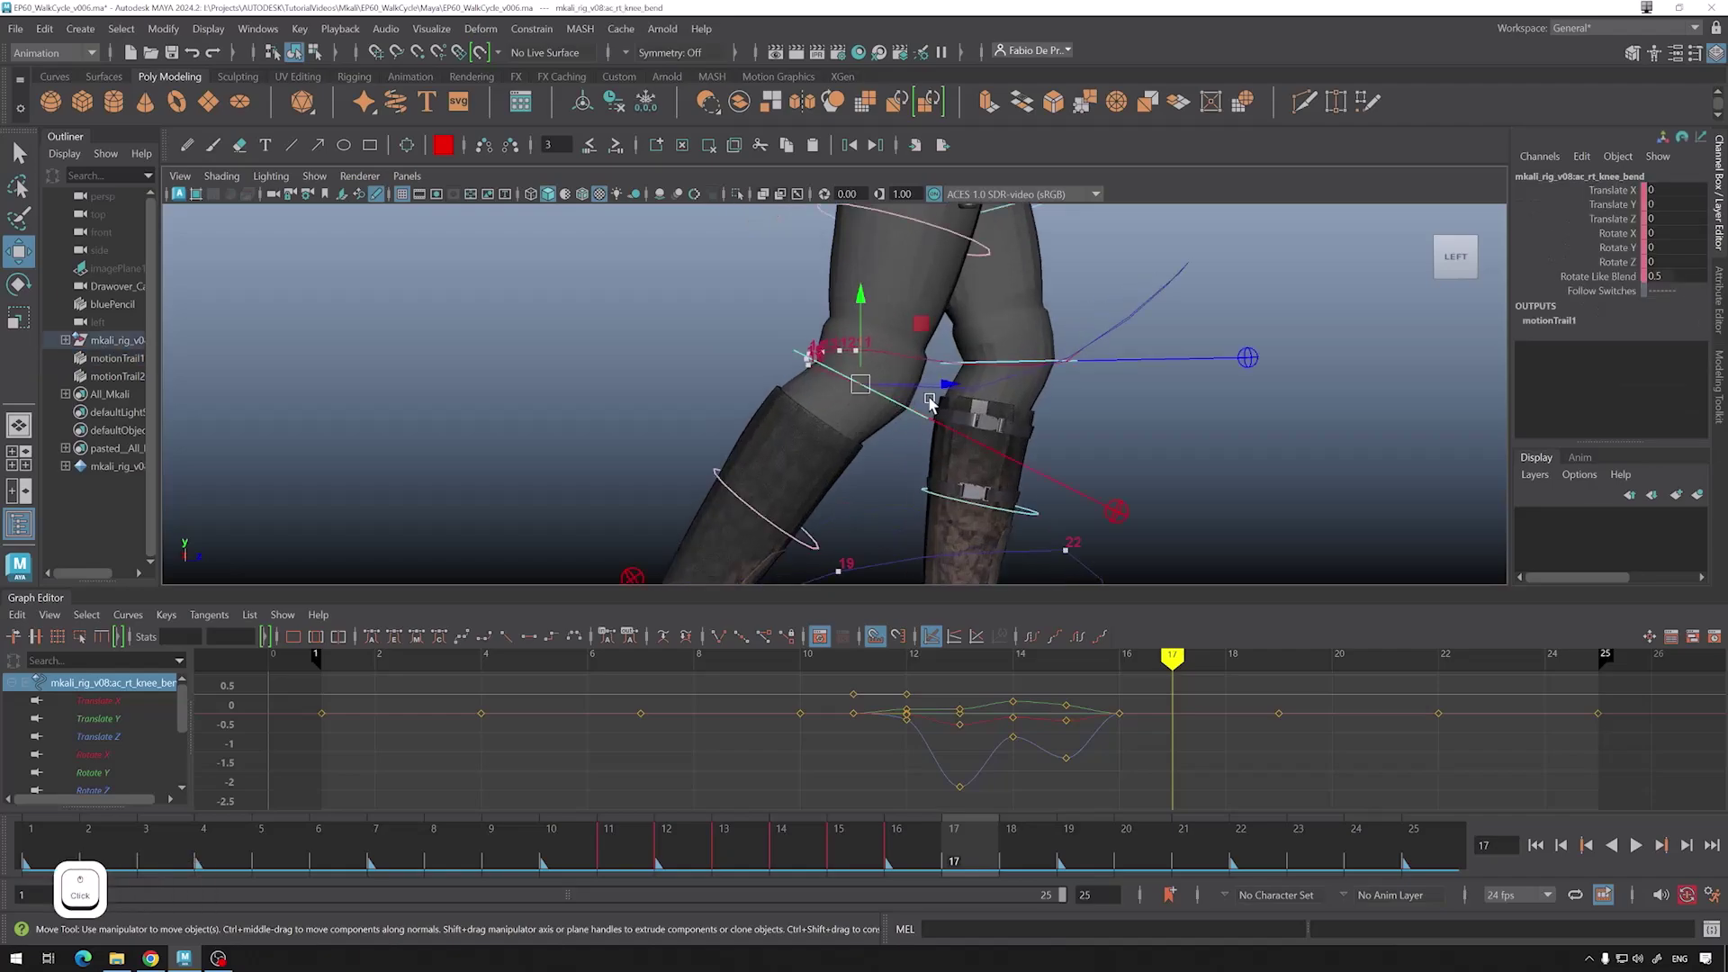
pyautogui.scroll(3, 849, 404)
pyautogui.click(1002, 854)
pyautogui.press('s')
pyautogui.click(954, 854)
pyautogui.scroll(-2, 890, 369)
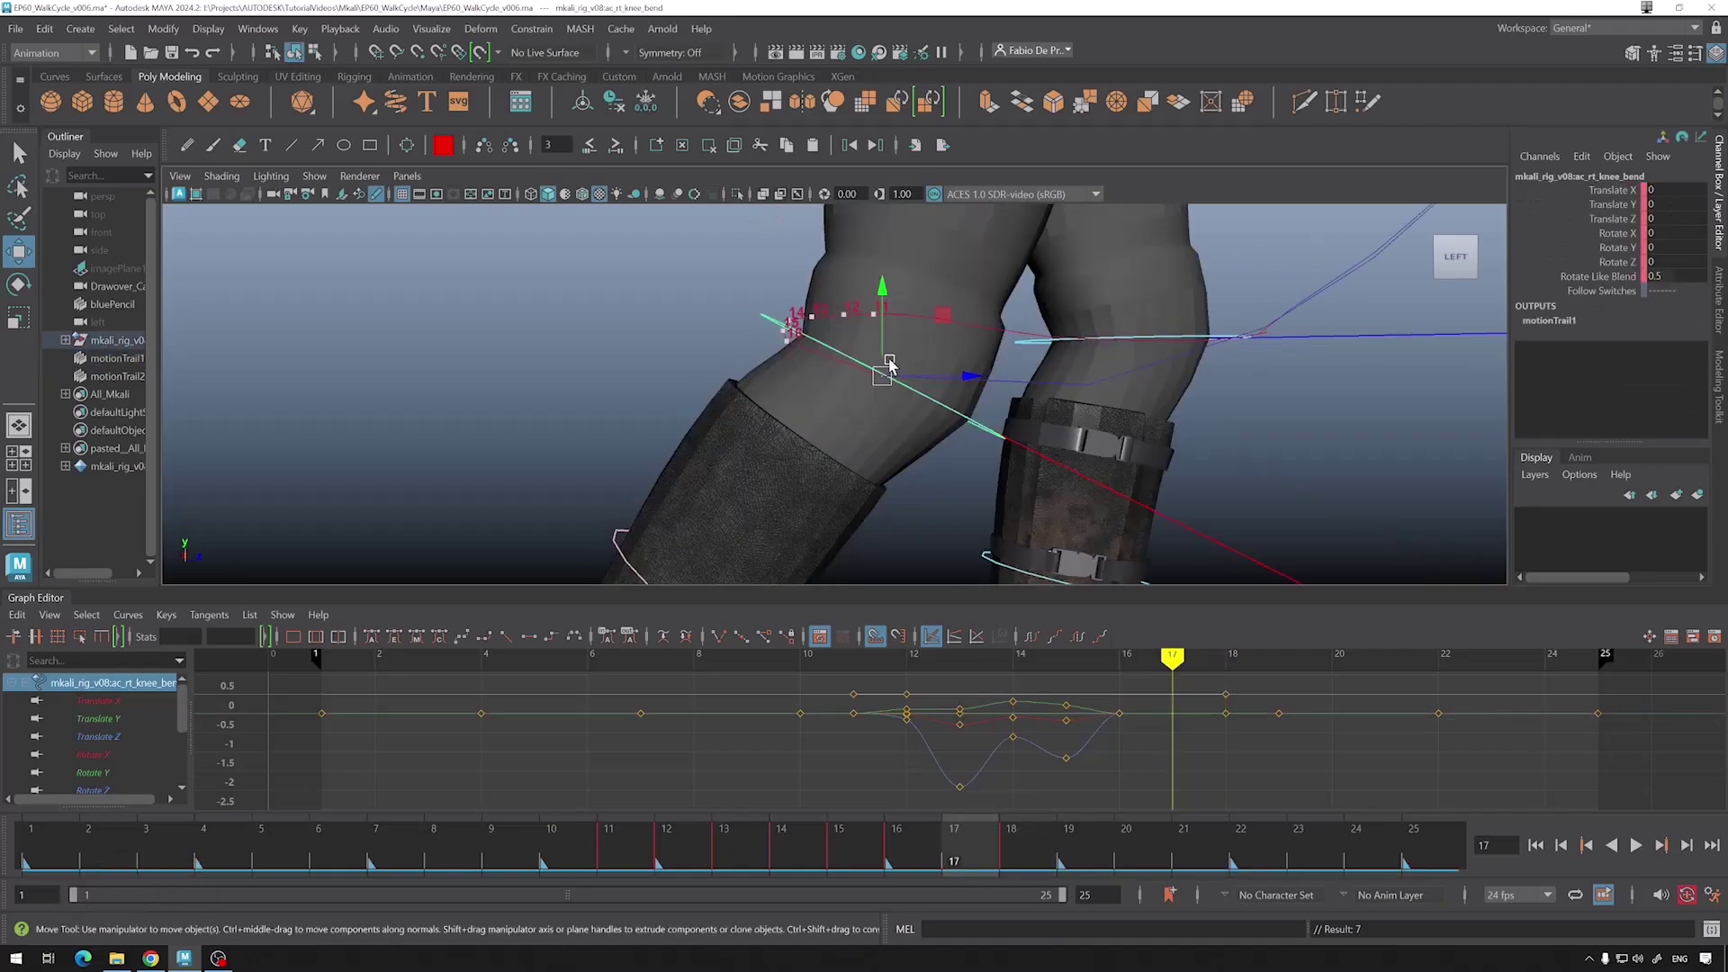
pyautogui.moveTo(864, 365); pyautogui.dragTo(863, 364)
# Play the walk and examine the knee and foot trails from the side and the front
pyautogui.moveTo(957, 838); pyautogui.dragTo(916, 832)
pyautogui.scroll(-3, 841, 532)
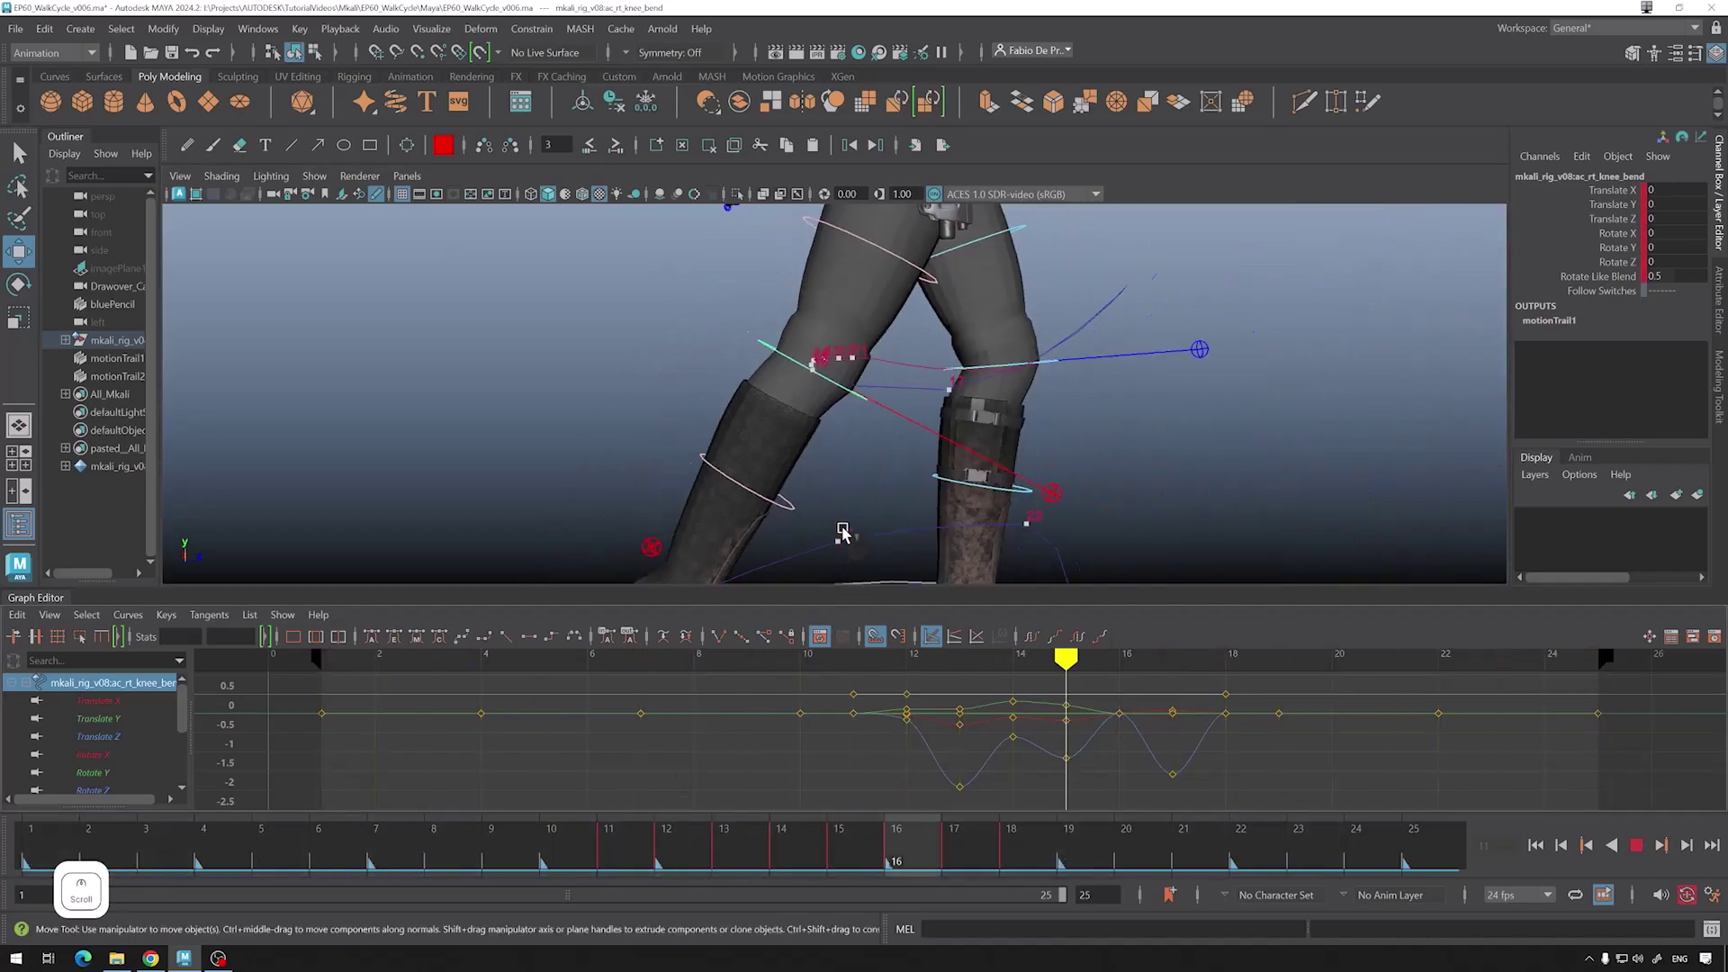
pyautogui.scroll(-3, 841, 527)
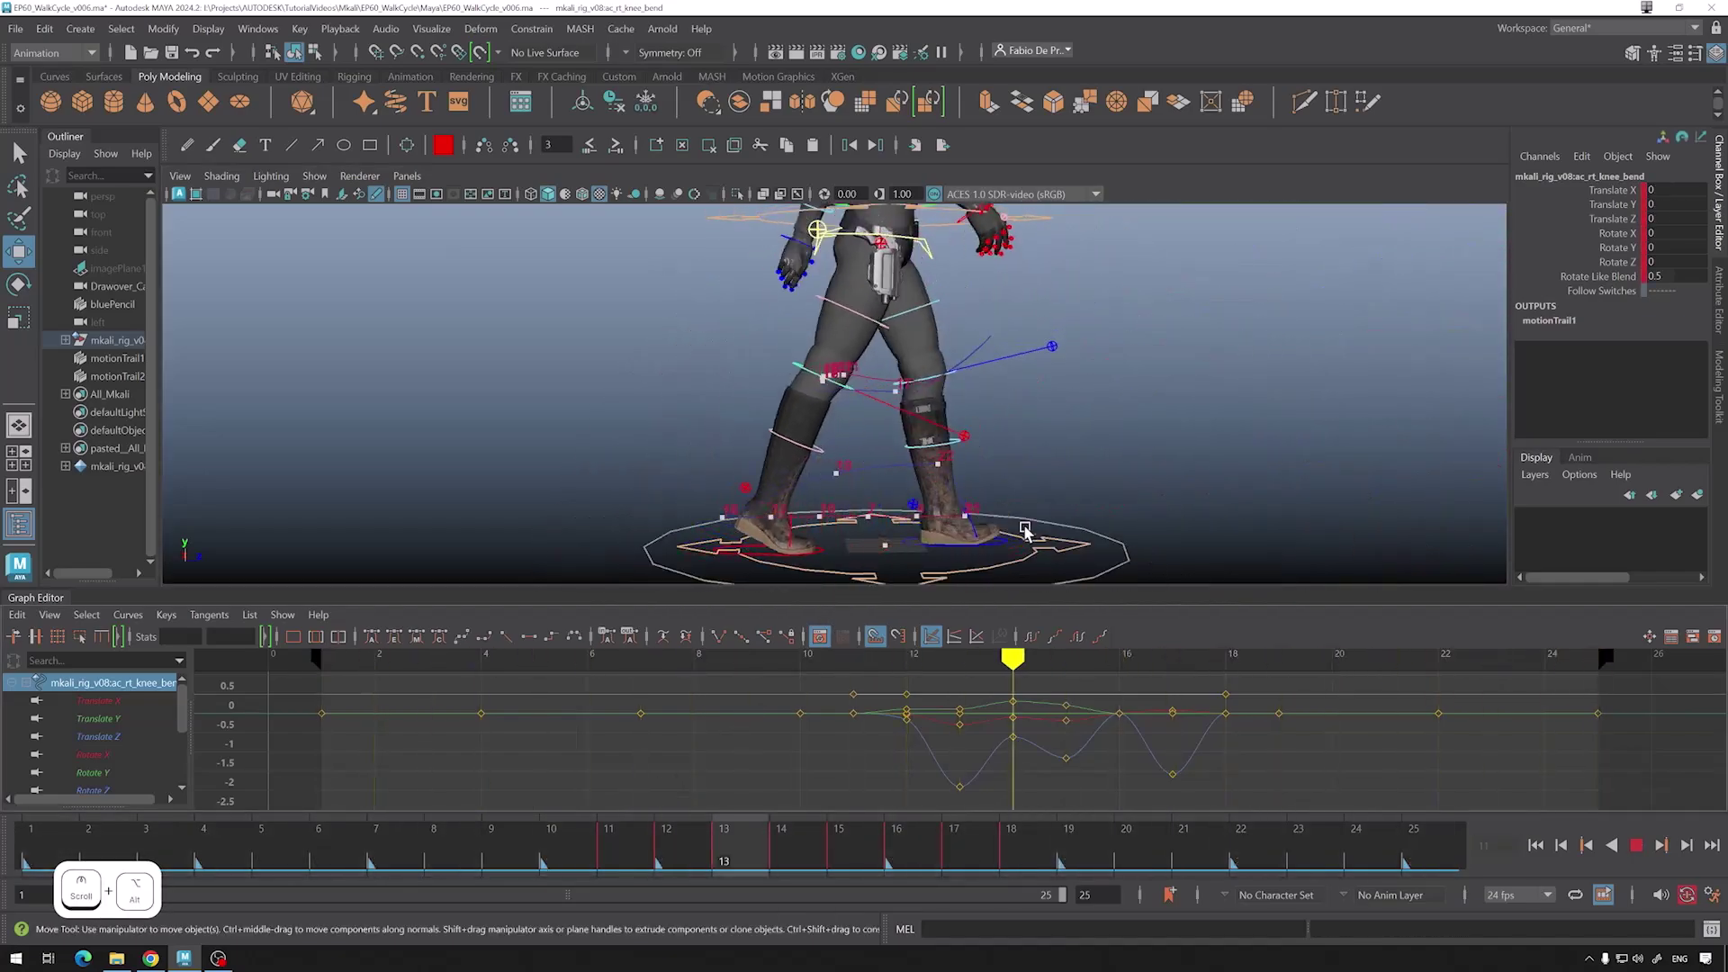
pyautogui.keyDown('alt'); pyautogui.moveTo(981, 476); pyautogui.dragTo(952, 446); pyautogui.keyUp('alt')
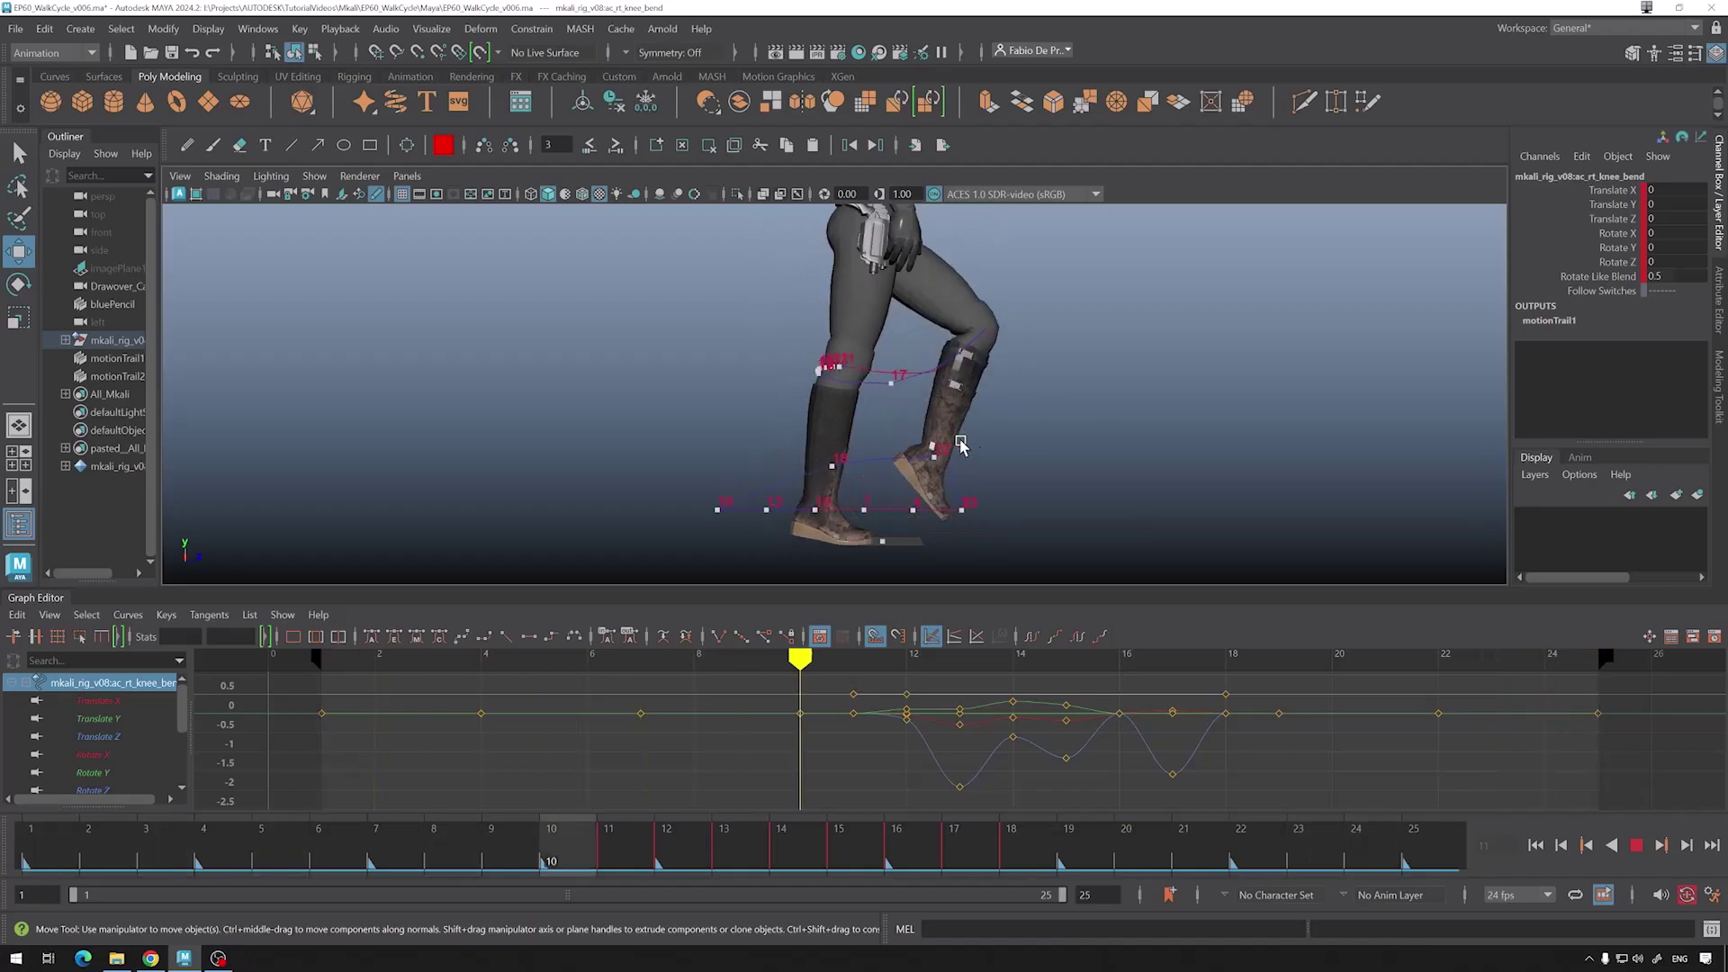
pyautogui.keyDown('alt'); pyautogui.moveTo(1060, 443); pyautogui.dragTo(909, 446); pyautogui.keyUp('alt')
pyautogui.keyDown('alt'); pyautogui.moveTo(895, 424); pyautogui.dragTo(934, 394, button='middle'); pyautogui.keyUp('alt')
pyautogui.keyDown('alt'); pyautogui.moveTo(934, 393); pyautogui.dragTo(890, 408); pyautogui.keyUp('alt')
pyautogui.keyDown('alt'); pyautogui.moveTo(893, 402); pyautogui.dragTo(909, 391, button='middle'); pyautogui.keyUp('alt')
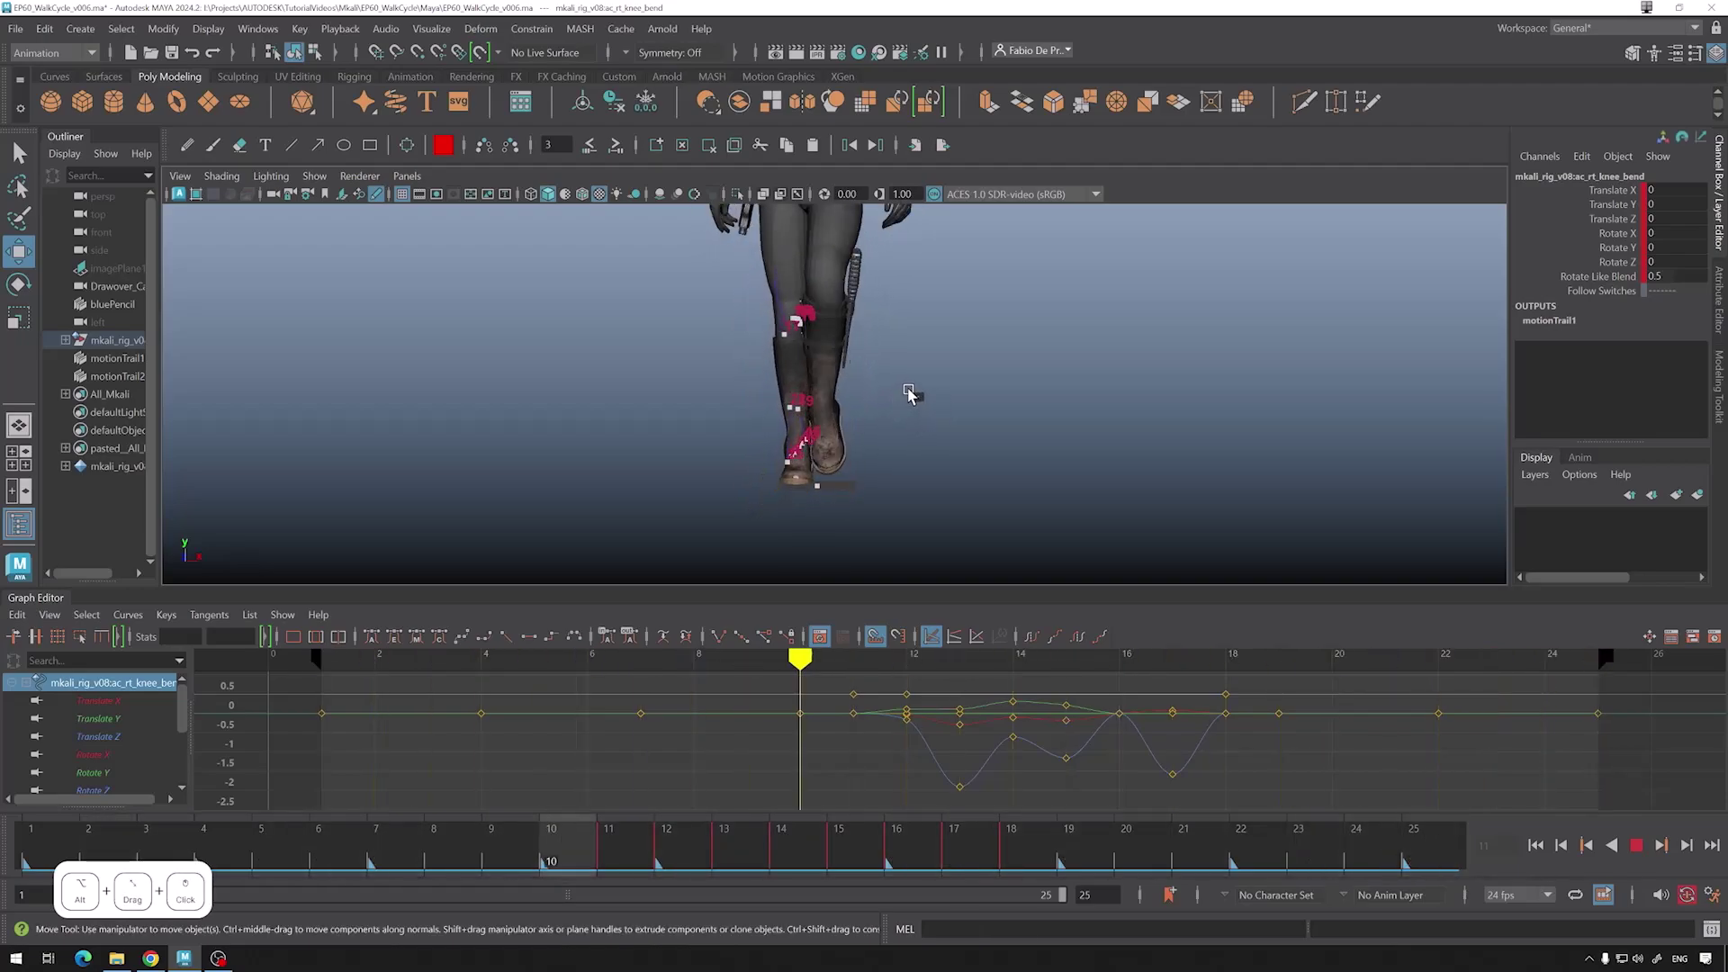
pyautogui.keyDown('alt'); pyautogui.moveTo(909, 390); pyautogui.dragTo(992, 416); pyautogui.keyUp('alt')
pyautogui.keyDown('alt'); pyautogui.moveTo(992, 417); pyautogui.dragTo(1002, 444, button='middle'); pyautogui.keyUp('alt')
pyautogui.scroll(-2, 1000, 442)
pyautogui.keyDown('alt'); pyautogui.moveTo(998, 439); pyautogui.dragTo(765, 405); pyautogui.keyUp('alt')
pyautogui.hotkey('alt', 'v')
pyautogui.click(995, 435)
pyautogui.scroll(2, 765, 405)
pyautogui.hotkey('alt', 'v')
pyautogui.hotkey('alt', 'v')
pyautogui.scroll(3, 1095, 459)
pyautogui.click(970, 374)
pyautogui.hotkey('alt', 'v')
# Key the right knee bend control at frames 25 and 1
pyautogui.keyDown('alt'); pyautogui.moveTo(1065, 785); pyautogui.dragTo(1431, 842); pyautogui.keyUp('alt')
pyautogui.press('s')
pyautogui.click(51, 845)
pyautogui.press('s')
# Reposition the right knee bend control at frame 21 and play the walk
pyautogui.moveTo(1258, 853); pyautogui.dragTo(1200, 851)
pyautogui.moveTo(744, 336); pyautogui.dragTo(1171, 360)
pyautogui.moveTo(1196, 833); pyautogui.dragTo(1431, 842)
pyautogui.scroll(-4, 850, 477)
pyautogui.keyDown('alt'); pyautogui.moveTo(848, 481); pyautogui.dragTo(862, 470, button='middle'); pyautogui.keyUp('alt')
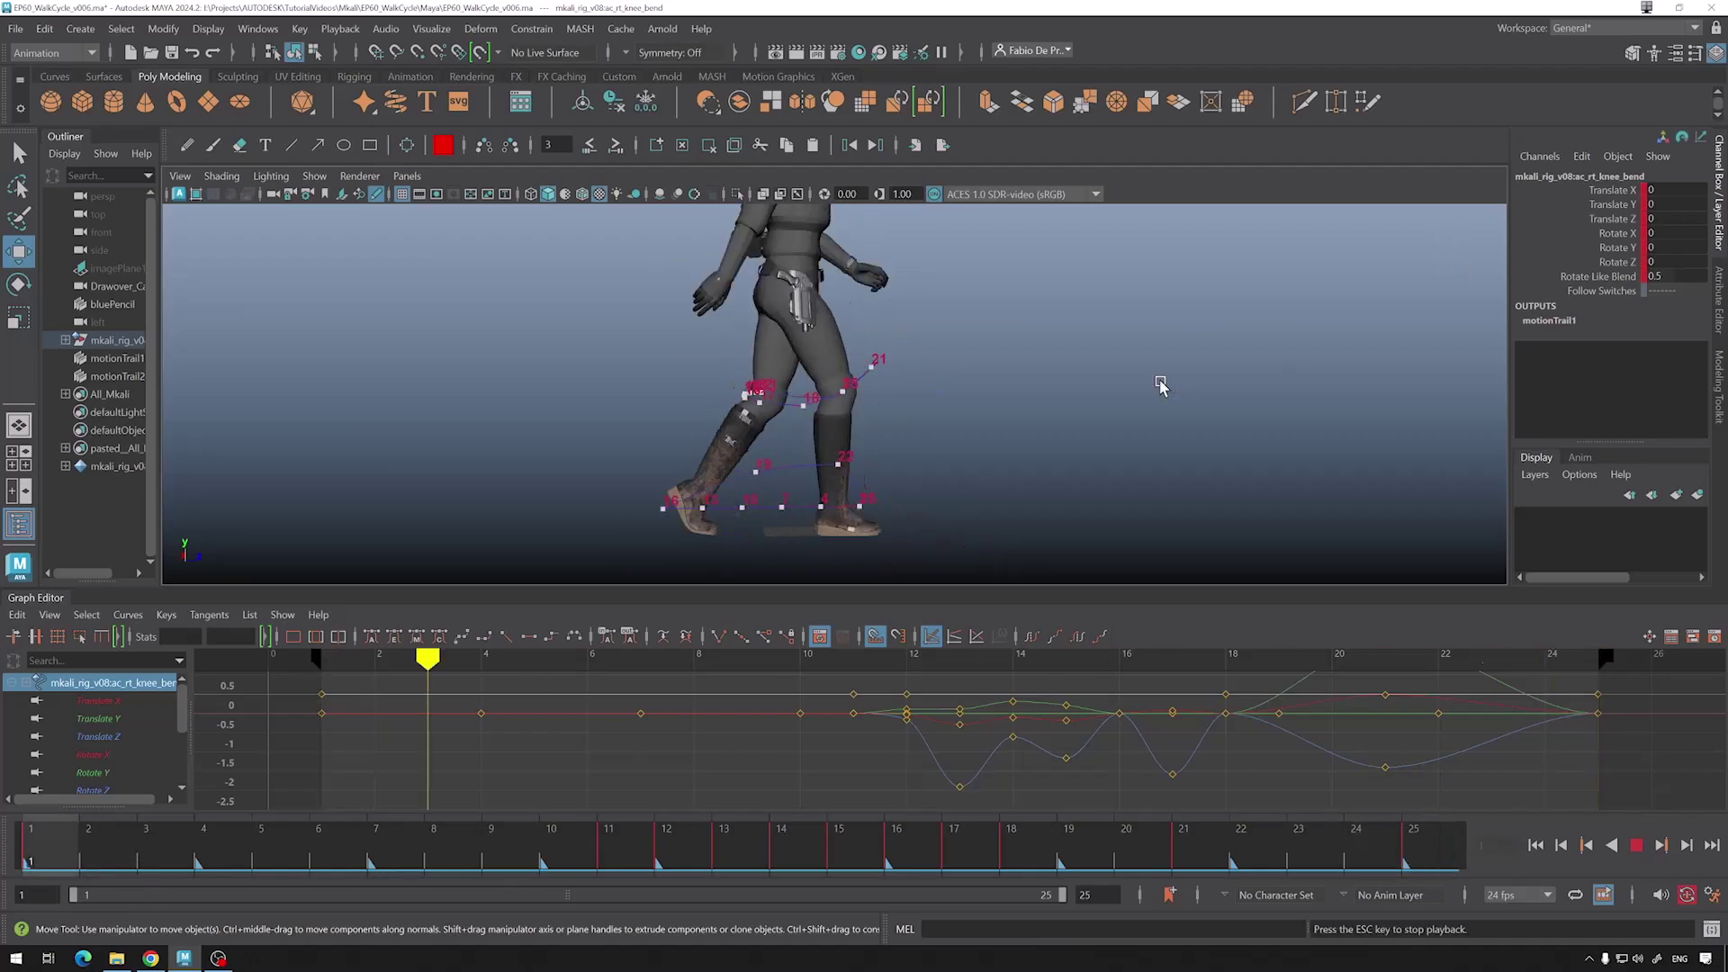
# Try shifting the right foot's Translate Z keys at frames 1 and 25 together
pyautogui.click(1368, 838)
pyautogui.keyDown('alt'); pyautogui.moveTo(846, 428); pyautogui.dragTo(945, 433, button='right'); pyautogui.keyUp('alt')
pyautogui.click(878, 527)
pyautogui.click(98, 736)
pyautogui.moveTo(1576, 677); pyautogui.dragTo(1622, 712)
pyautogui.click(1423, 845)
pyautogui.keyDown('shift'); pyautogui.moveTo(292, 675); pyautogui.dragTo(349, 715); pyautogui.keyUp('shift')
pyautogui.keyDown('alt'); pyautogui.moveTo(955, 441); pyautogui.dragTo(1011, 451); pyautogui.keyUp('alt')
pyautogui.keyDown('shift'); pyautogui.moveTo(1627, 689); pyautogui.dragTo(1632, 702, button='middle'); pyautogui.keyUp('shift')
pyautogui.hotkey('ctrl', 'z')
pyautogui.keyDown('alt'); pyautogui.moveTo(972, 477); pyautogui.dragTo(1069, 494, button='right'); pyautogui.keyUp('alt')
pyautogui.keyDown('shift'); pyautogui.moveTo(1541, 767); pyautogui.dragTo(1541, 774, button='middle'); pyautogui.keyUp('shift')
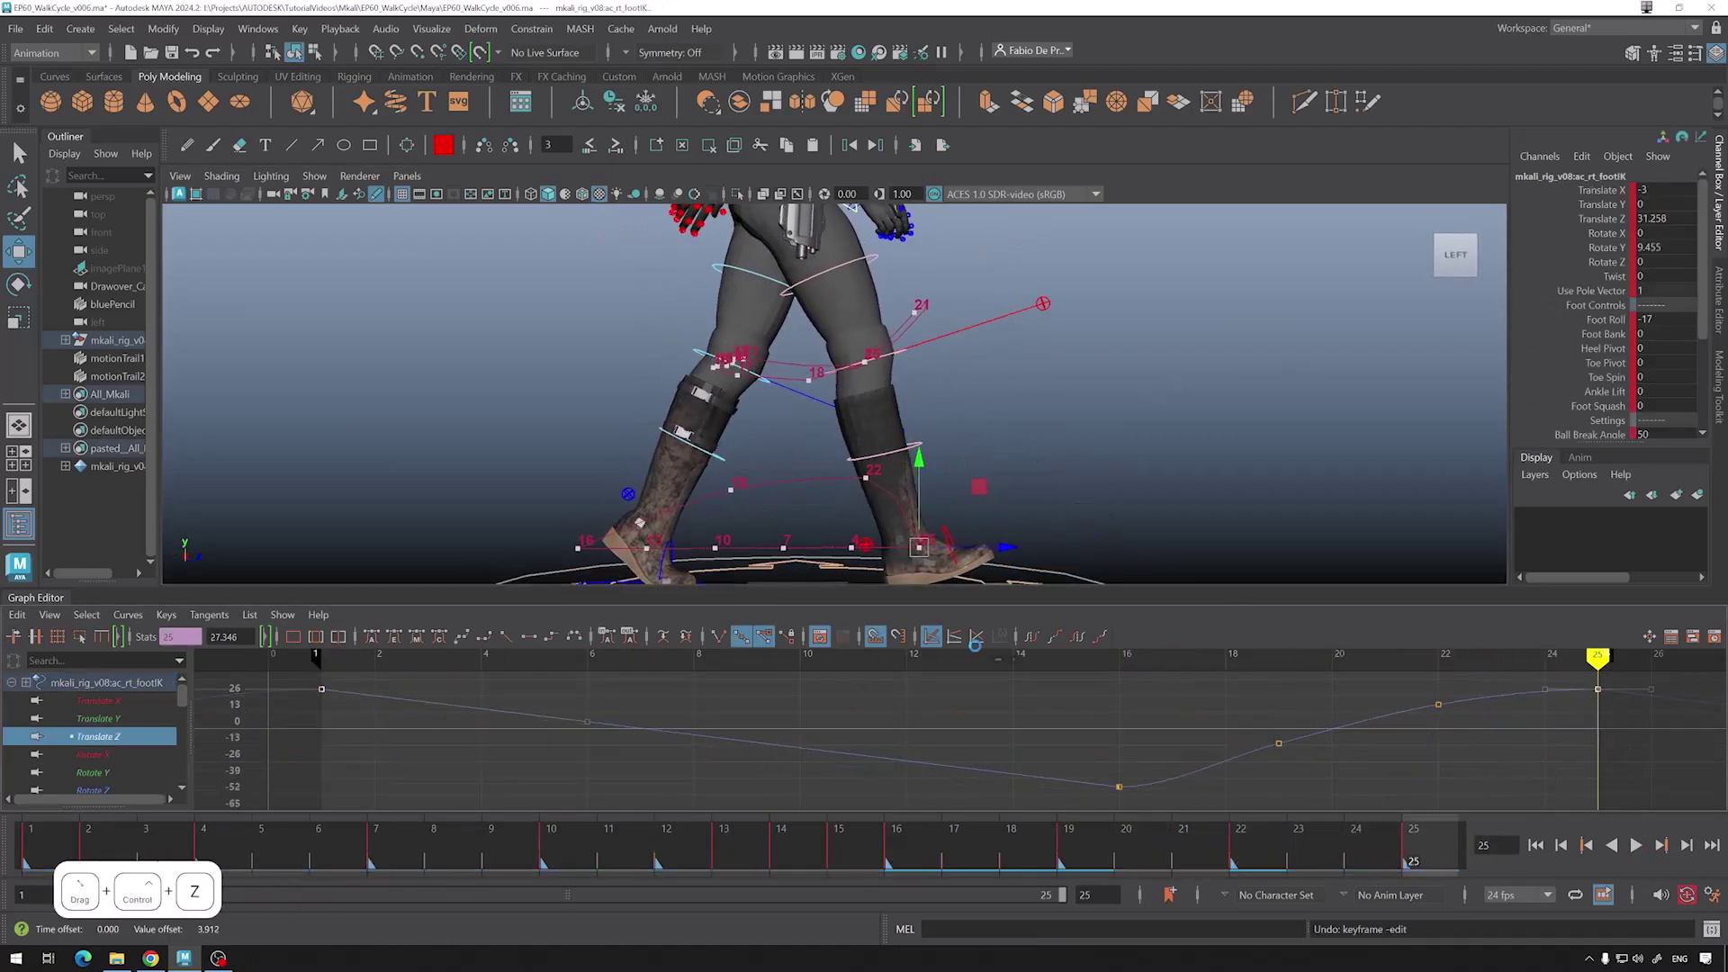
# Select both foot controls and filter the graph to show only their Translate Z curves
pyautogui.keyDown('alt'); pyautogui.moveTo(1008, 504); pyautogui.dragTo(1062, 459, button='middle'); pyautogui.keyUp('alt')
pyautogui.keyDown('shift'); pyautogui.click(689, 543); pyautogui.keyUp('shift')
pyautogui.click(131, 740)
pyautogui.click(283, 615)
pyautogui.click(326, 688)
pyautogui.click(681, 293)
pyautogui.keyDown('ctrl'); pyautogui.click(98, 737); pyautogui.keyUp('ctrl')
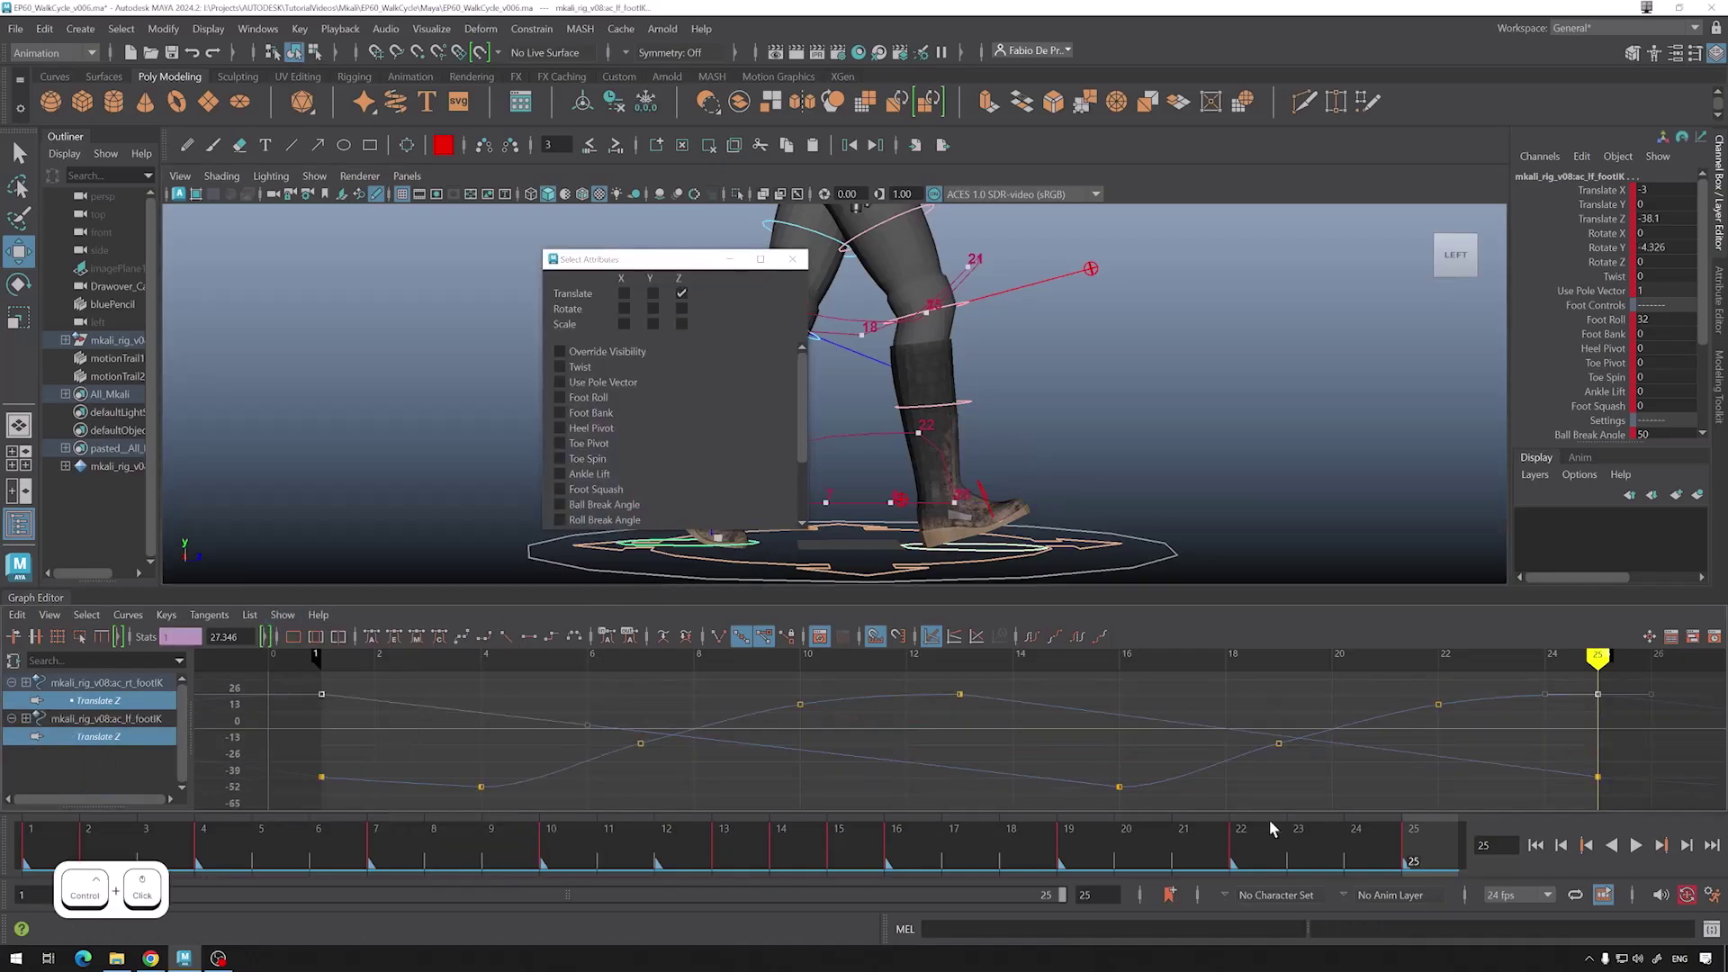
# Select the left foot's Translate Z key at frame 13 and play the walk to compare both feet
pyautogui.click(727, 845)
pyautogui.moveTo(944, 677); pyautogui.dragTo(973, 692)
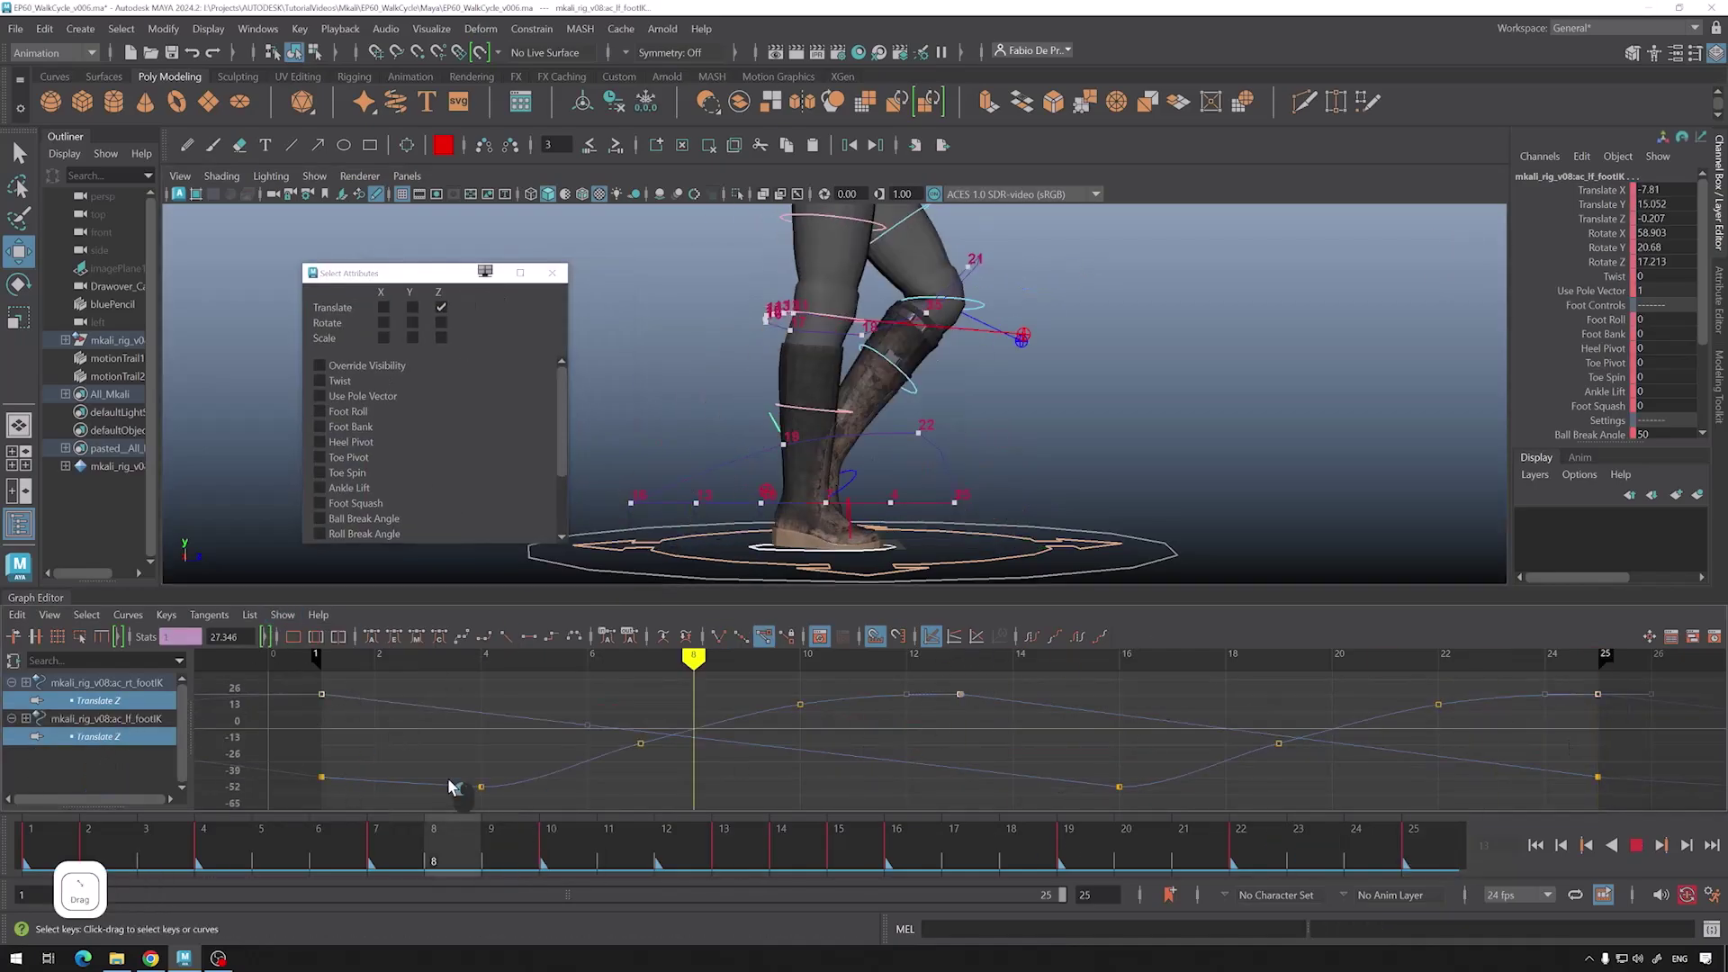
pyautogui.moveTo(451, 791); pyautogui.dragTo(183, 814)
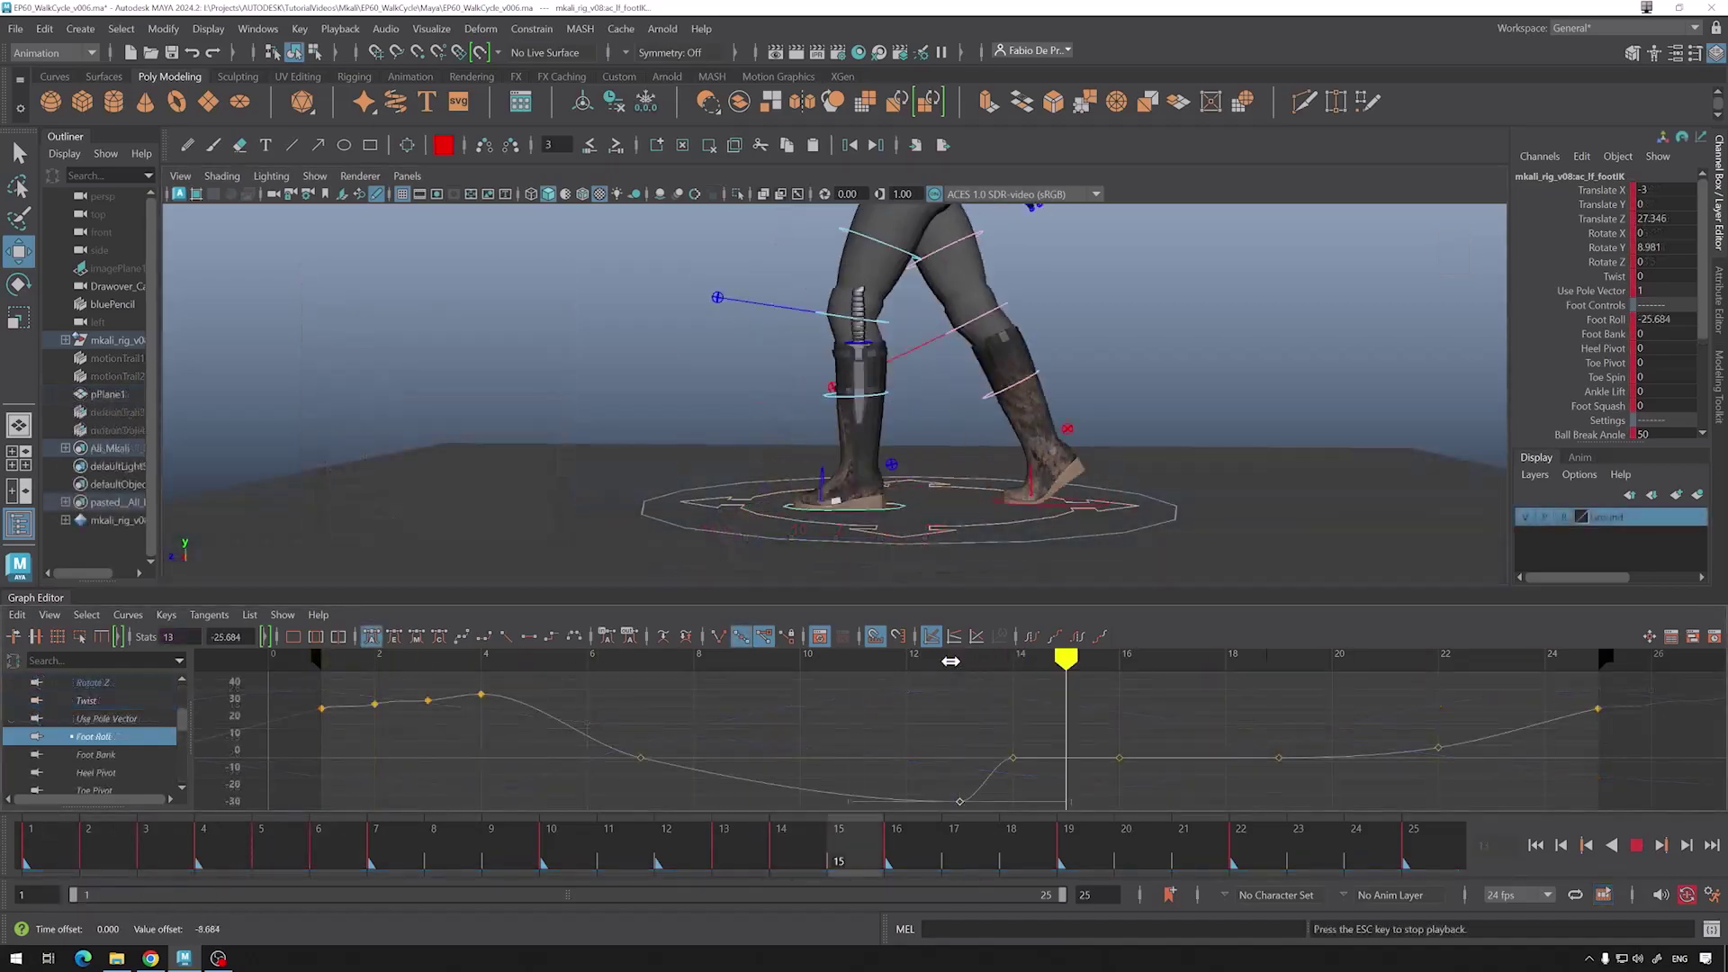
# Key the left knee bend control's translation at frames 16 and 17 and scrub the surrounding frames
pyautogui.click(551, 846)
pyautogui.moveTo(628, 843); pyautogui.dragTo(821, 849)
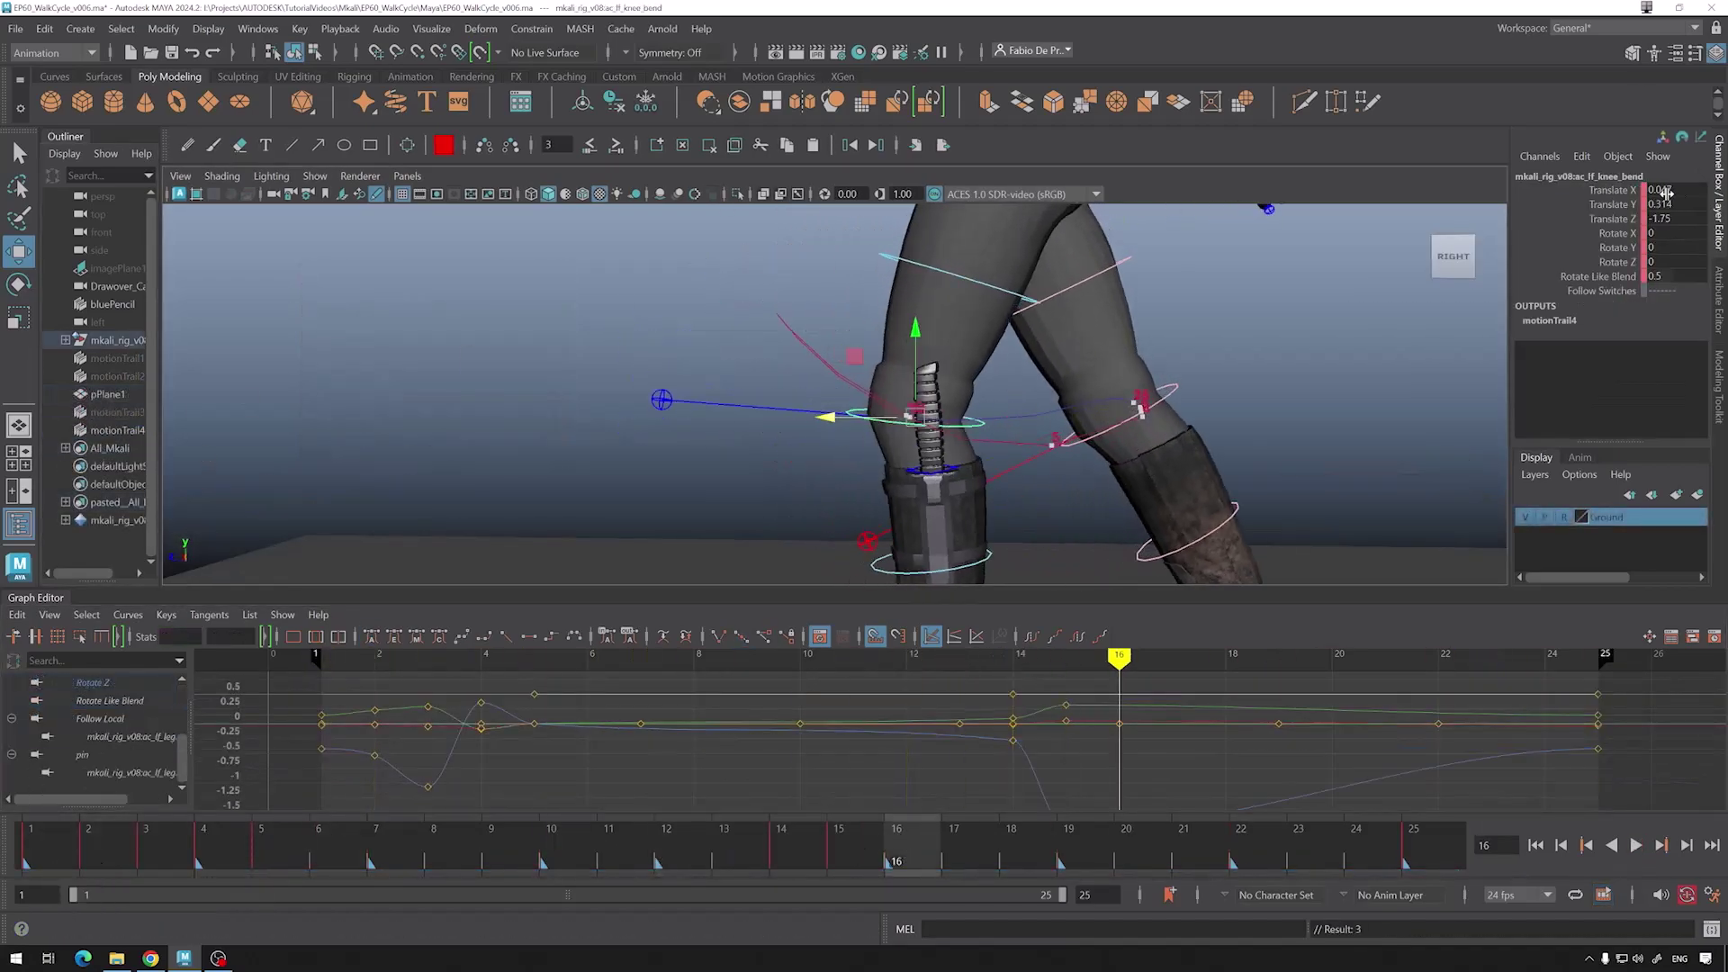
pyautogui.moveTo(1674, 190); pyautogui.dragTo(1674, 218)
pyautogui.hotkey('alt', 'v')
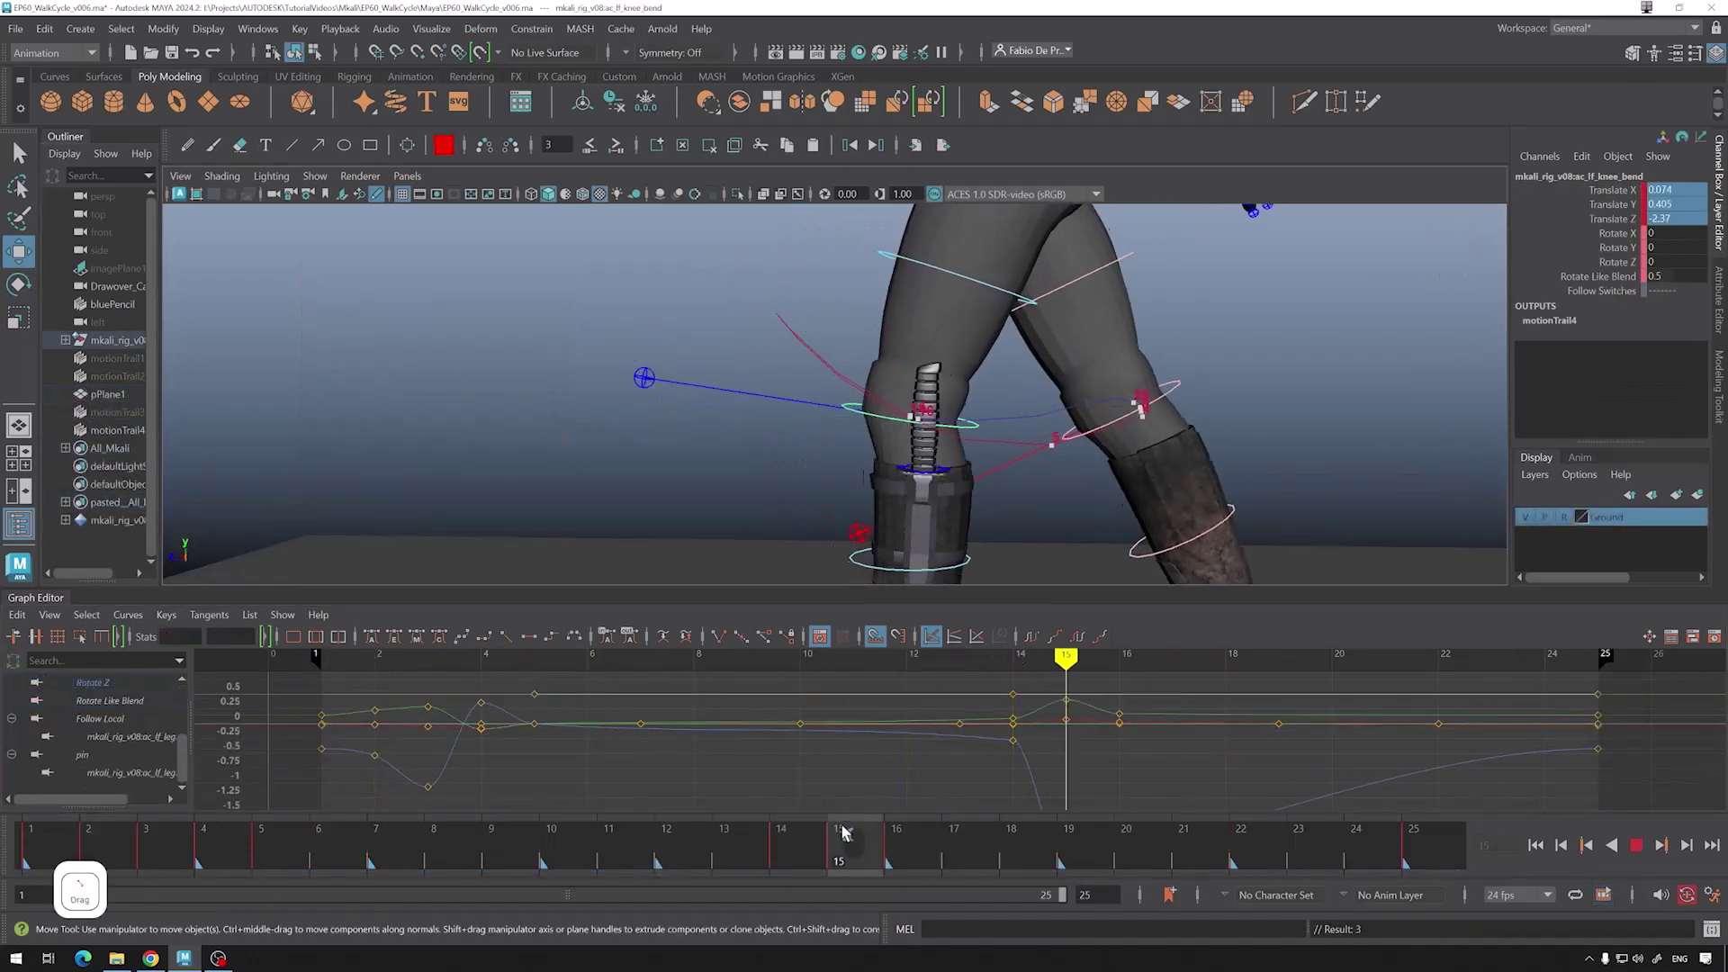
pyautogui.moveTo(905, 837); pyautogui.dragTo(1071, 842)
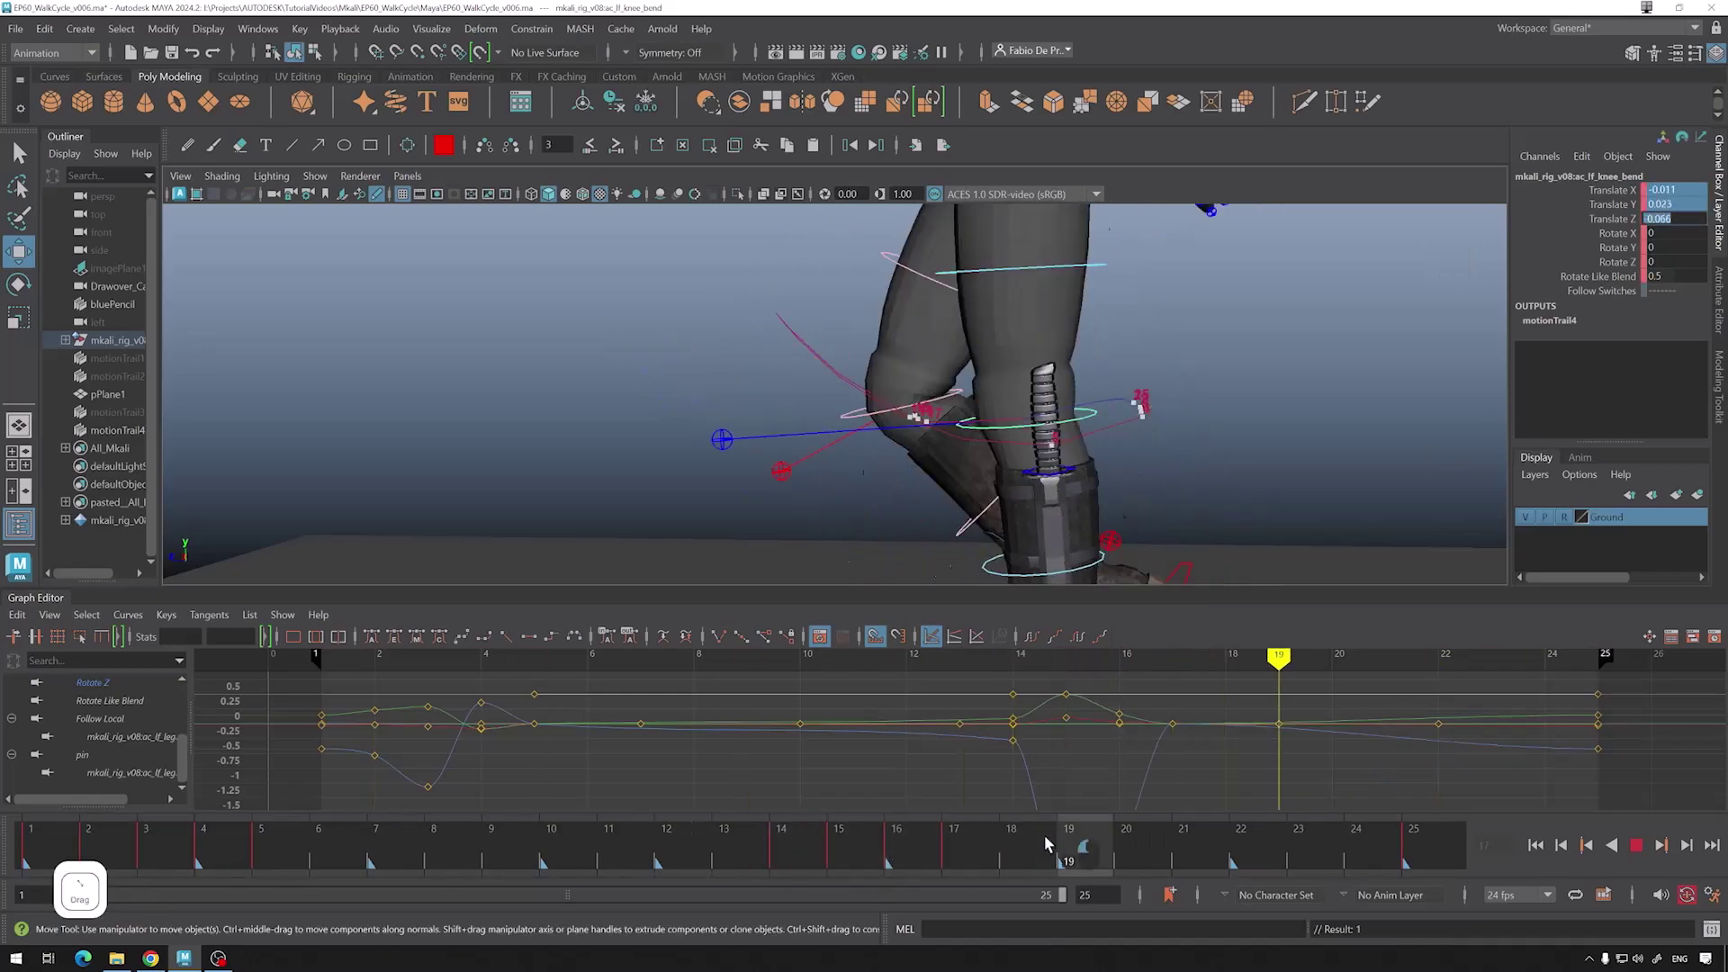
pyautogui.hotkey('alt', 'v')
# Play the walk and view the full character from several angles to check the left knee motion
pyautogui.scroll(-5, 796, 518)
pyautogui.keyDown('alt'); pyautogui.moveTo(797, 519); pyautogui.dragTo(897, 472); pyautogui.keyUp('alt')
pyautogui.hotkey('alt', '1')
pyautogui.keyDown('alt'); pyautogui.moveTo(936, 472); pyautogui.dragTo(970, 516, button='middle'); pyautogui.keyUp('alt')
pyautogui.keyDown('alt'); pyautogui.moveTo(970, 515); pyautogui.dragTo(1023, 482); pyautogui.keyUp('alt')
pyautogui.hotkey('alt', 'v')
pyautogui.keyDown('alt'); pyautogui.moveTo(1022, 482); pyautogui.dragTo(972, 505, button='right'); pyautogui.keyUp('alt')
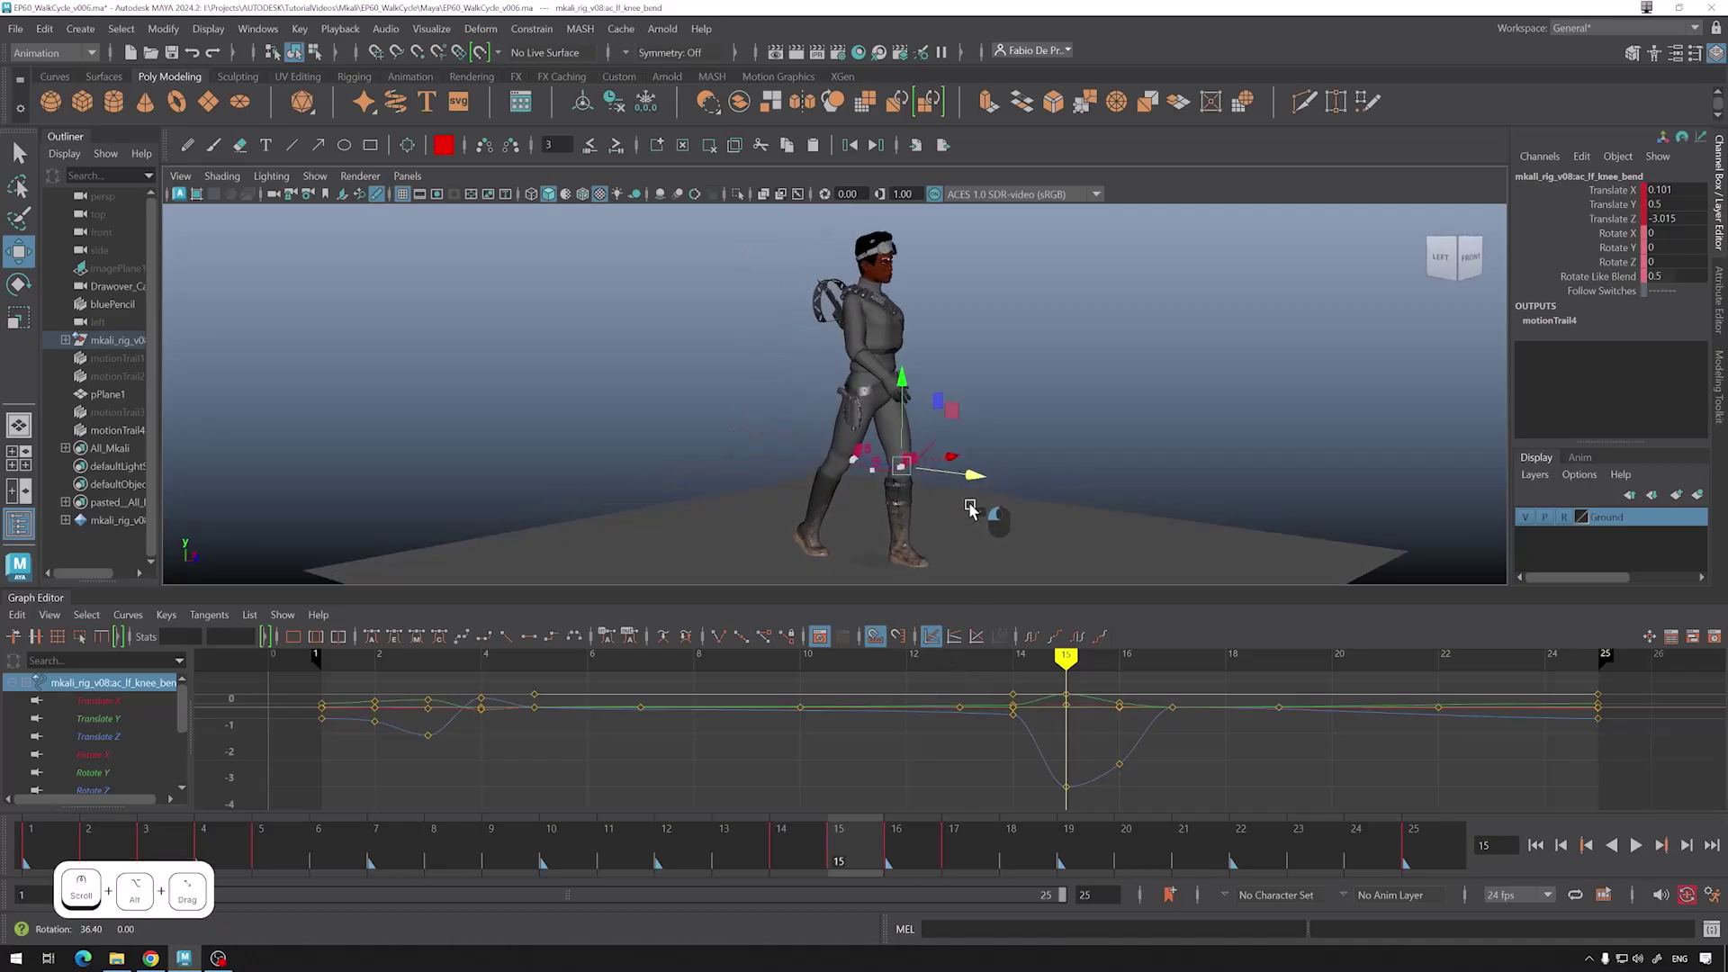
pyautogui.hotkey('alt', 'v')
pyautogui.keyDown('alt'); pyautogui.moveTo(1170, 504); pyautogui.dragTo(1035, 504); pyautogui.keyUp('alt')
pyautogui.keyDown('alt'); pyautogui.moveTo(1035, 504); pyautogui.dragTo(1004, 407, button='right'); pyautogui.keyUp('alt')
pyautogui.hotkey('alt', 'v')
pyautogui.keyDown('alt'); pyautogui.moveTo(1004, 407); pyautogui.dragTo(945, 401); pyautogui.keyUp('alt')
pyautogui.keyDown('alt'); pyautogui.moveTo(774, 401); pyautogui.dragTo(969, 367); pyautogui.keyUp('alt')
pyautogui.click(969, 368)
pyautogui.moveTo(504, 855); pyautogui.dragTo(1598, 656)
# Hide the left knee's motion trail, motionTrail4
pyautogui.click(118, 431)
pyautogui.keyDown('alt'); pyautogui.moveTo(371, 430); pyautogui.dragTo(891, 430); pyautogui.keyUp('alt')
pyautogui.scroll(-3, 824, 423)
pyautogui.scroll(4, 866, 460)
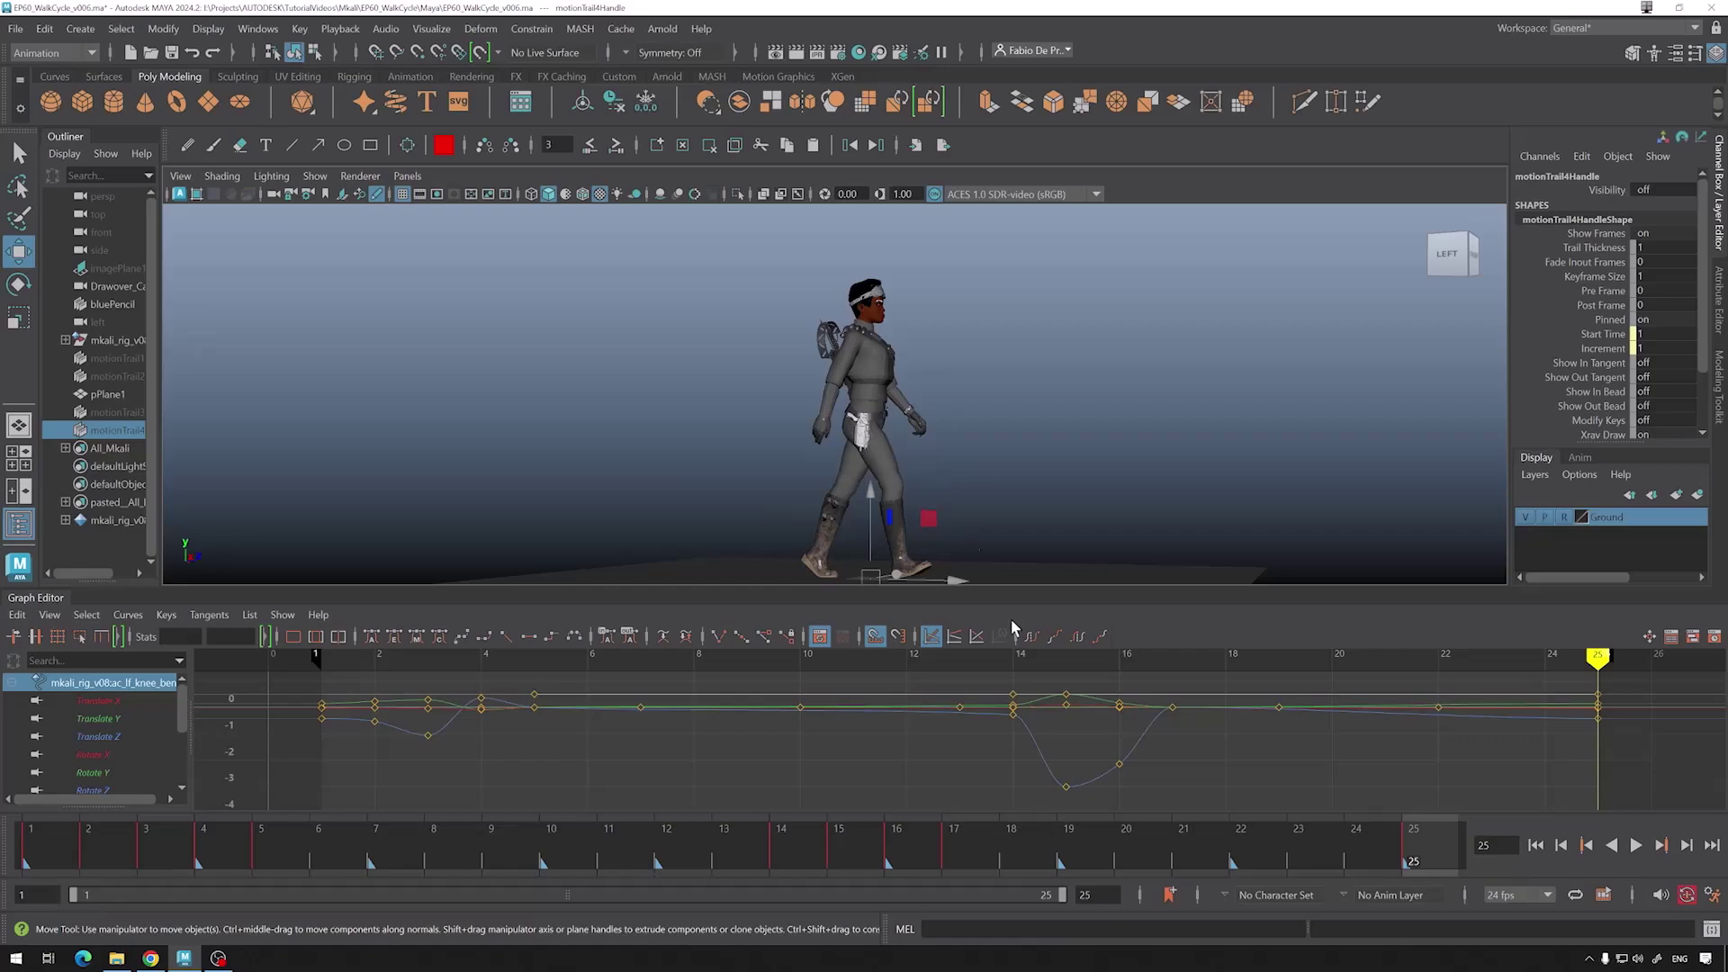
# Play and scrub the walk from both sides and the front to examine the overall leg motion
pyautogui.moveTo(903, 843); pyautogui.dragTo(45, 837)
pyautogui.hotkey('alt', 'v')
pyautogui.keyDown('alt'); pyautogui.moveTo(1119, 474); pyautogui.dragTo(1141, 472); pyautogui.keyUp('alt')
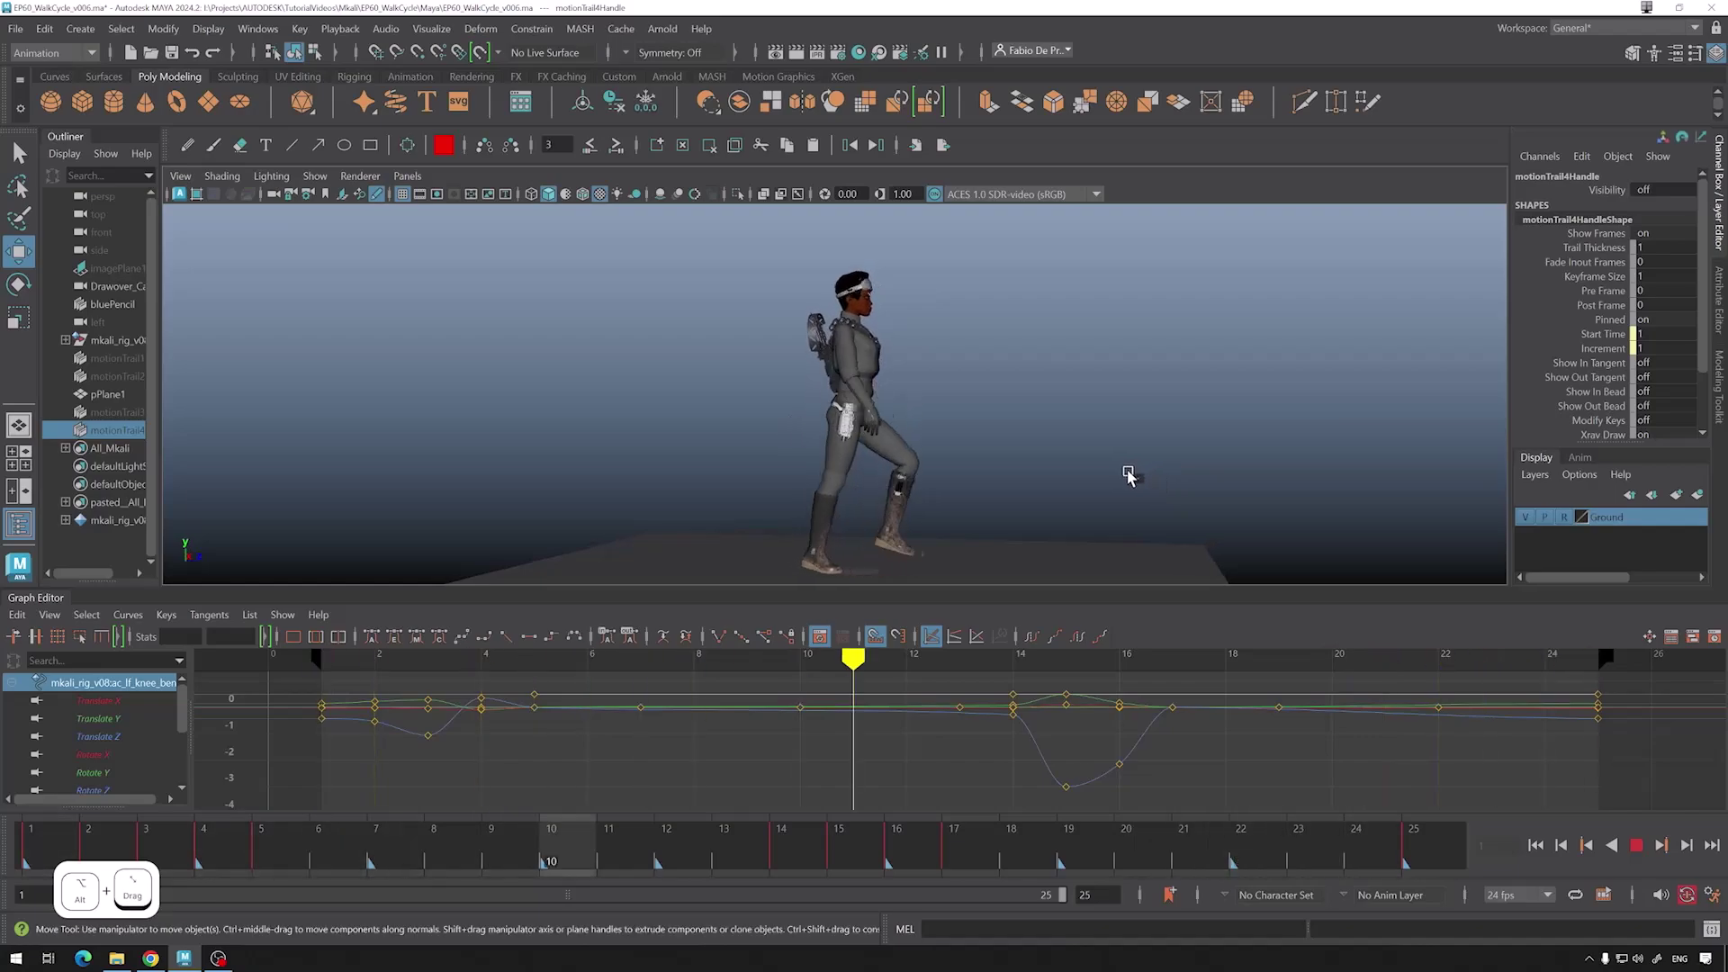
pyautogui.hotkey('alt', 'v')
pyautogui.moveTo(732, 852); pyautogui.dragTo(1219, 797)
pyautogui.hotkey('alt', 'v')
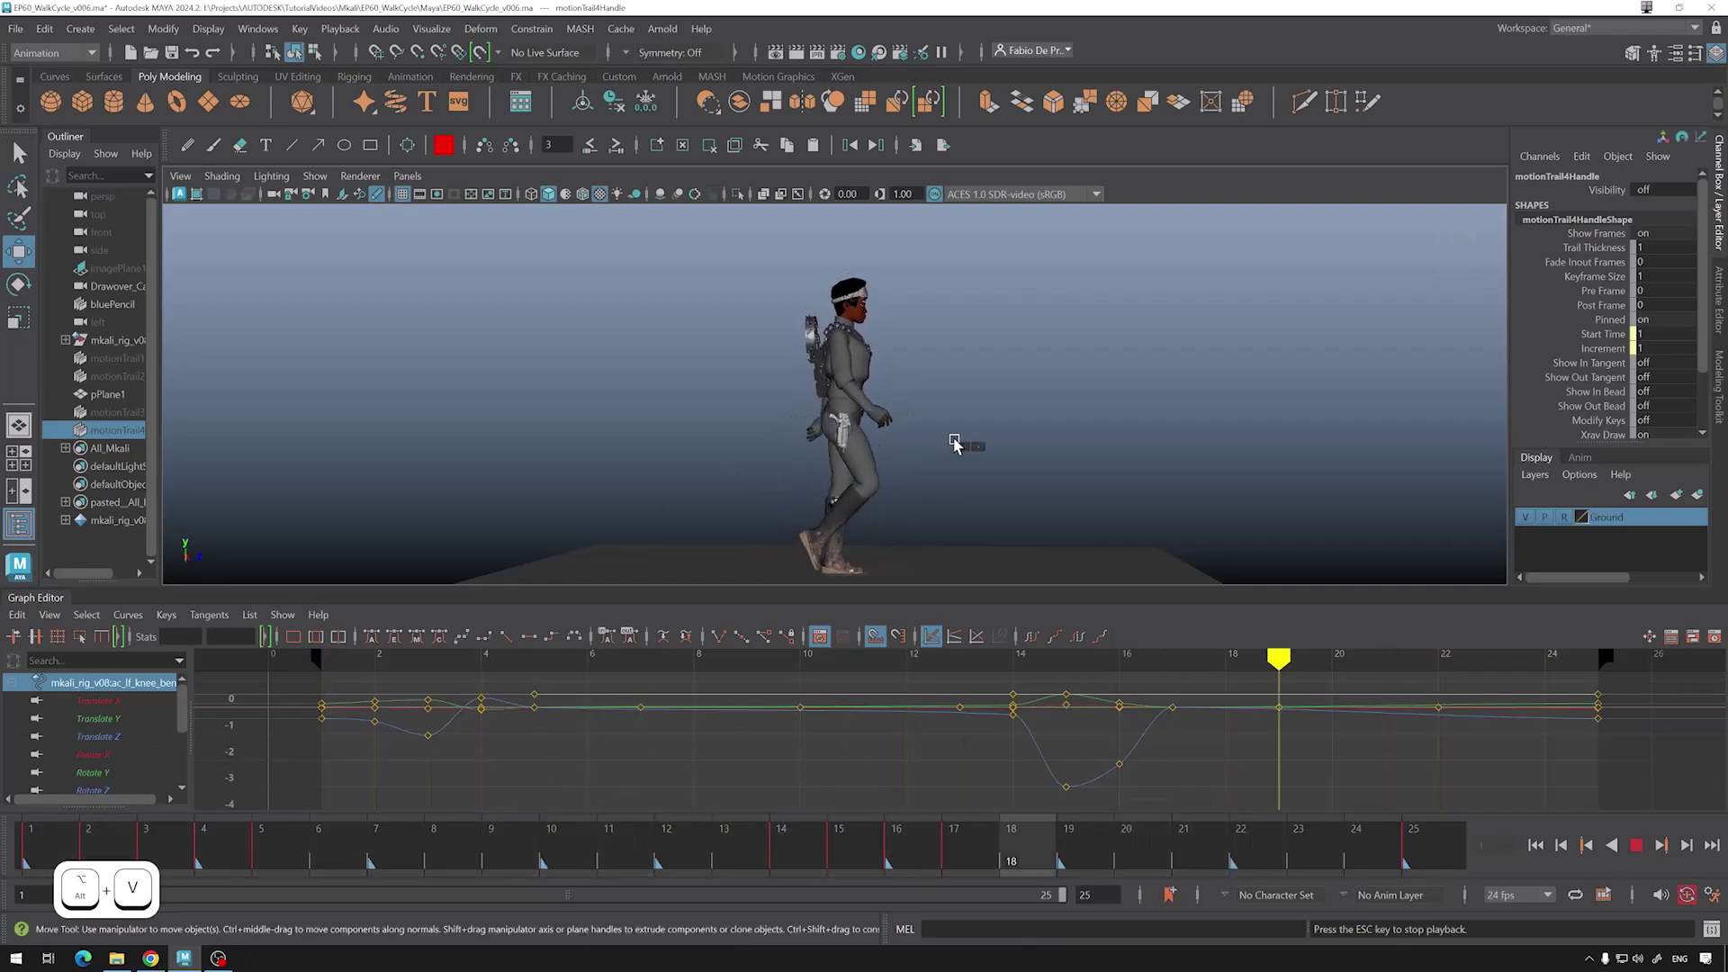
pyautogui.hotkey('alt', 'v')
pyautogui.scroll(4, 996, 463)
pyautogui.keyDown('alt'); pyautogui.moveTo(1035, 401); pyautogui.dragTo(1018, 362); pyautogui.keyUp('alt')
pyautogui.scroll(-4, 1018, 363)
pyautogui.keyDown('alt'); pyautogui.moveTo(1018, 363); pyautogui.dragTo(1054, 429, button='middle'); pyautogui.keyUp('alt')
pyautogui.moveTo(866, 833); pyautogui.dragTo(50, 828)
pyautogui.hotkey('alt', 'v')
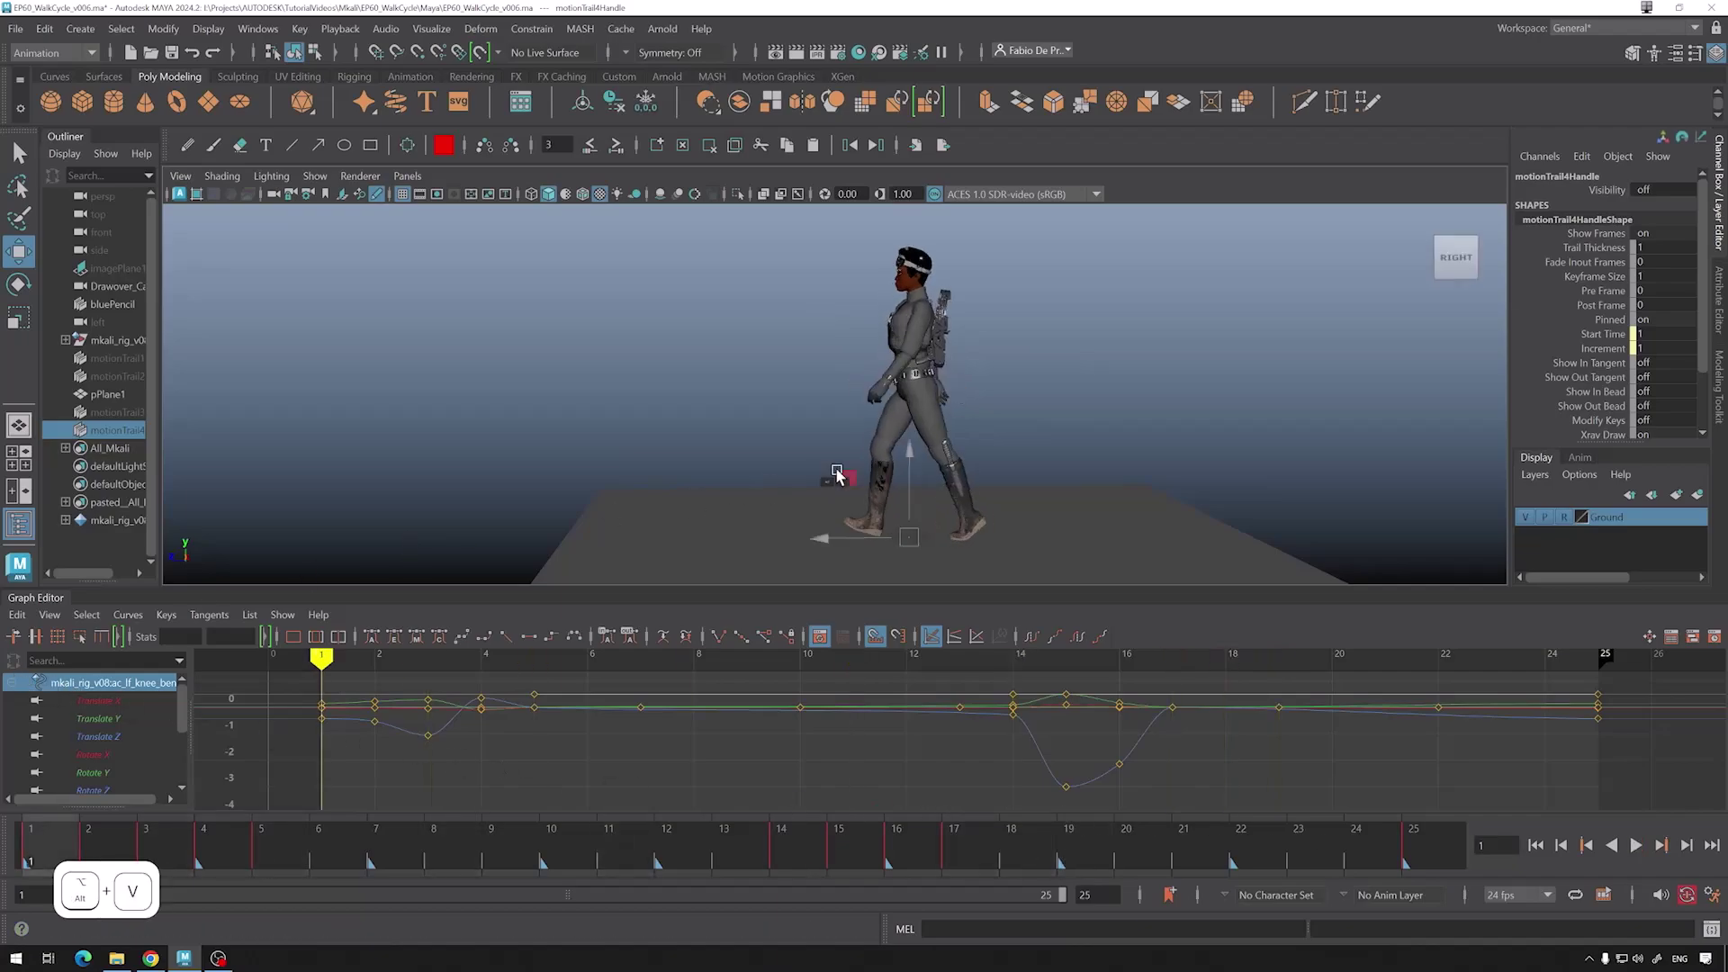
pyautogui.hotkey('alt', 'v')
pyautogui.keyDown('alt'); pyautogui.moveTo(812, 481); pyautogui.dragTo(1030, 451); pyautogui.keyUp('alt')
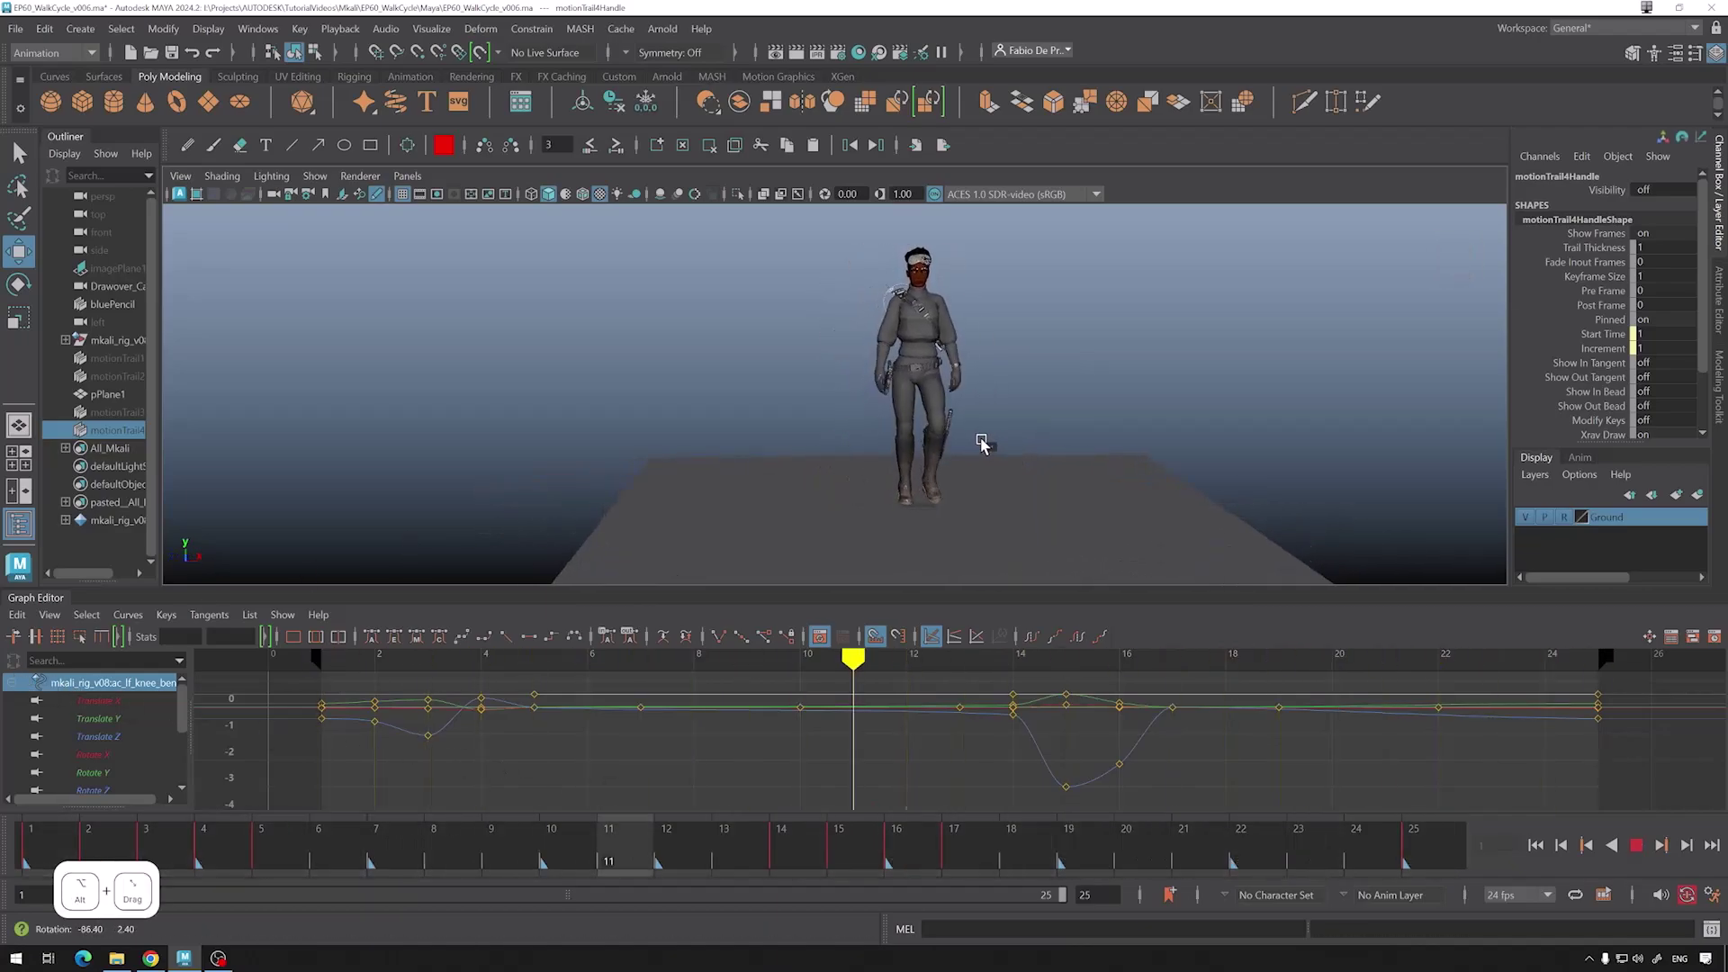
pyautogui.hotkey('alt', 'v')
pyautogui.scroll(4, 981, 443)
pyautogui.keyDown('alt'); pyautogui.moveTo(981, 443); pyautogui.dragTo(999, 463); pyautogui.keyUp('alt')
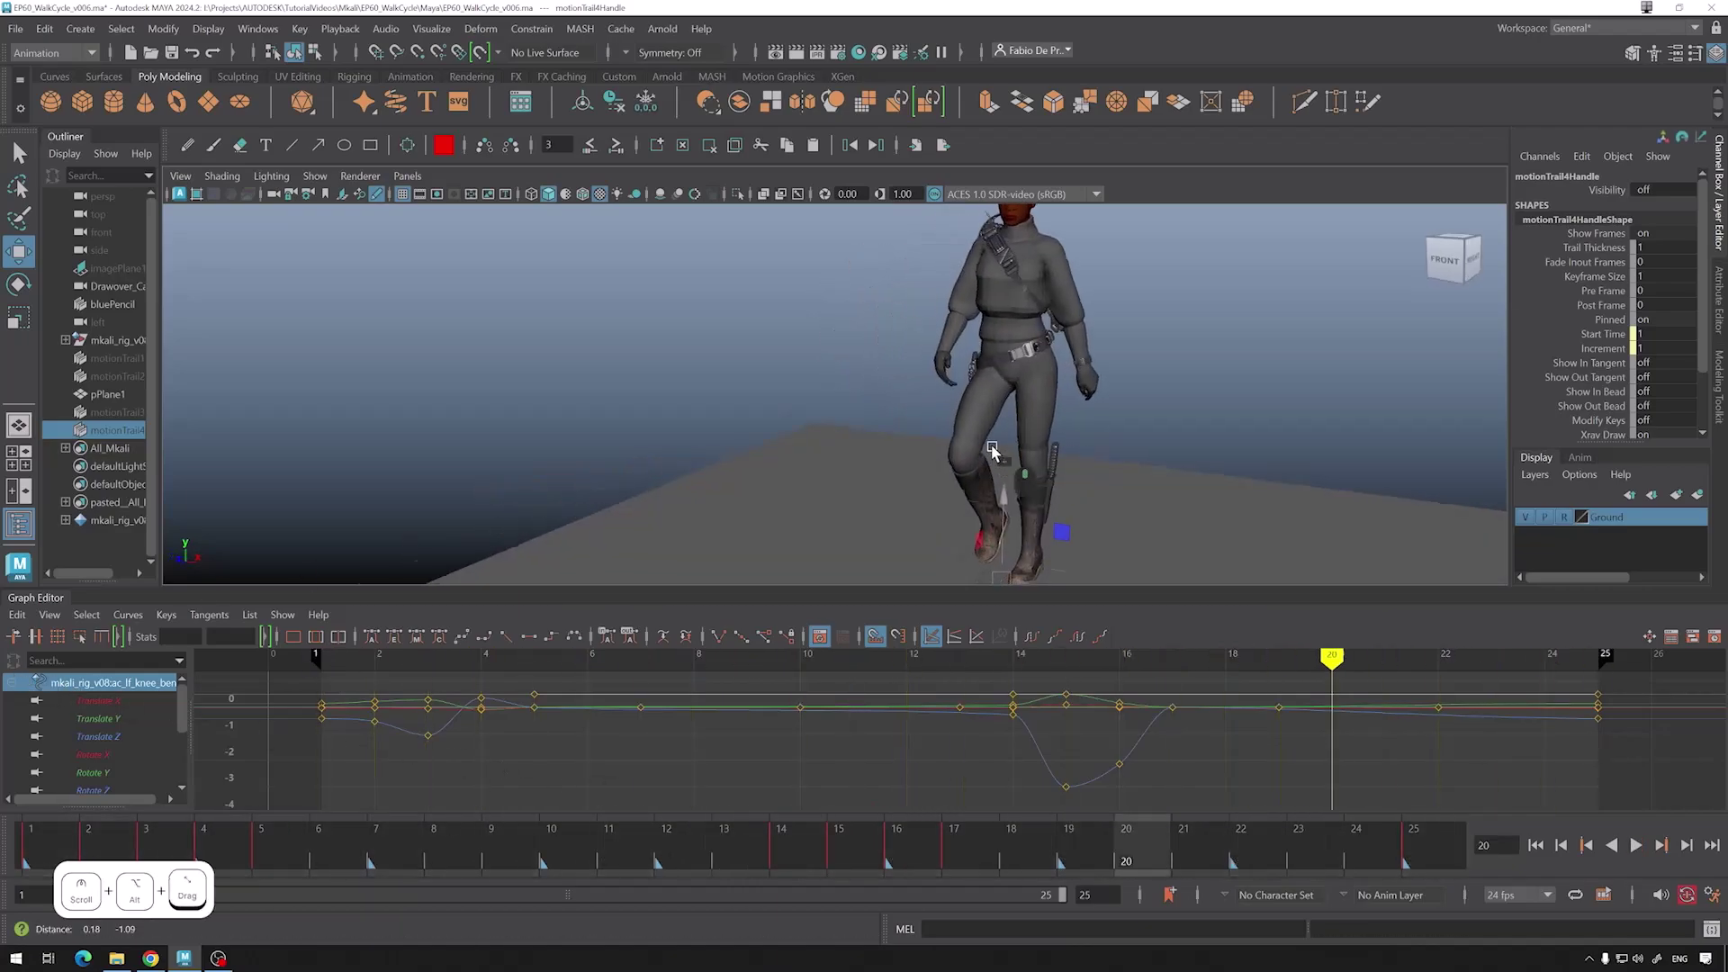
# Show the rig controls, isolate the right foot's Translate Y curve and lower its frame 22 key to 14.031
pyautogui.keyDown('alt'); pyautogui.moveTo(998, 463); pyautogui.dragTo(966, 393, button='middle'); pyautogui.keyUp('alt')
pyautogui.hotkey('alt', '1')
pyautogui.keyDown('alt'); pyautogui.moveTo(965, 462); pyautogui.dragTo(1143, 462); pyautogui.keyUp('alt')
pyautogui.keyDown('alt'); pyautogui.moveTo(861, 457); pyautogui.dragTo(963, 429); pyautogui.keyUp('alt')
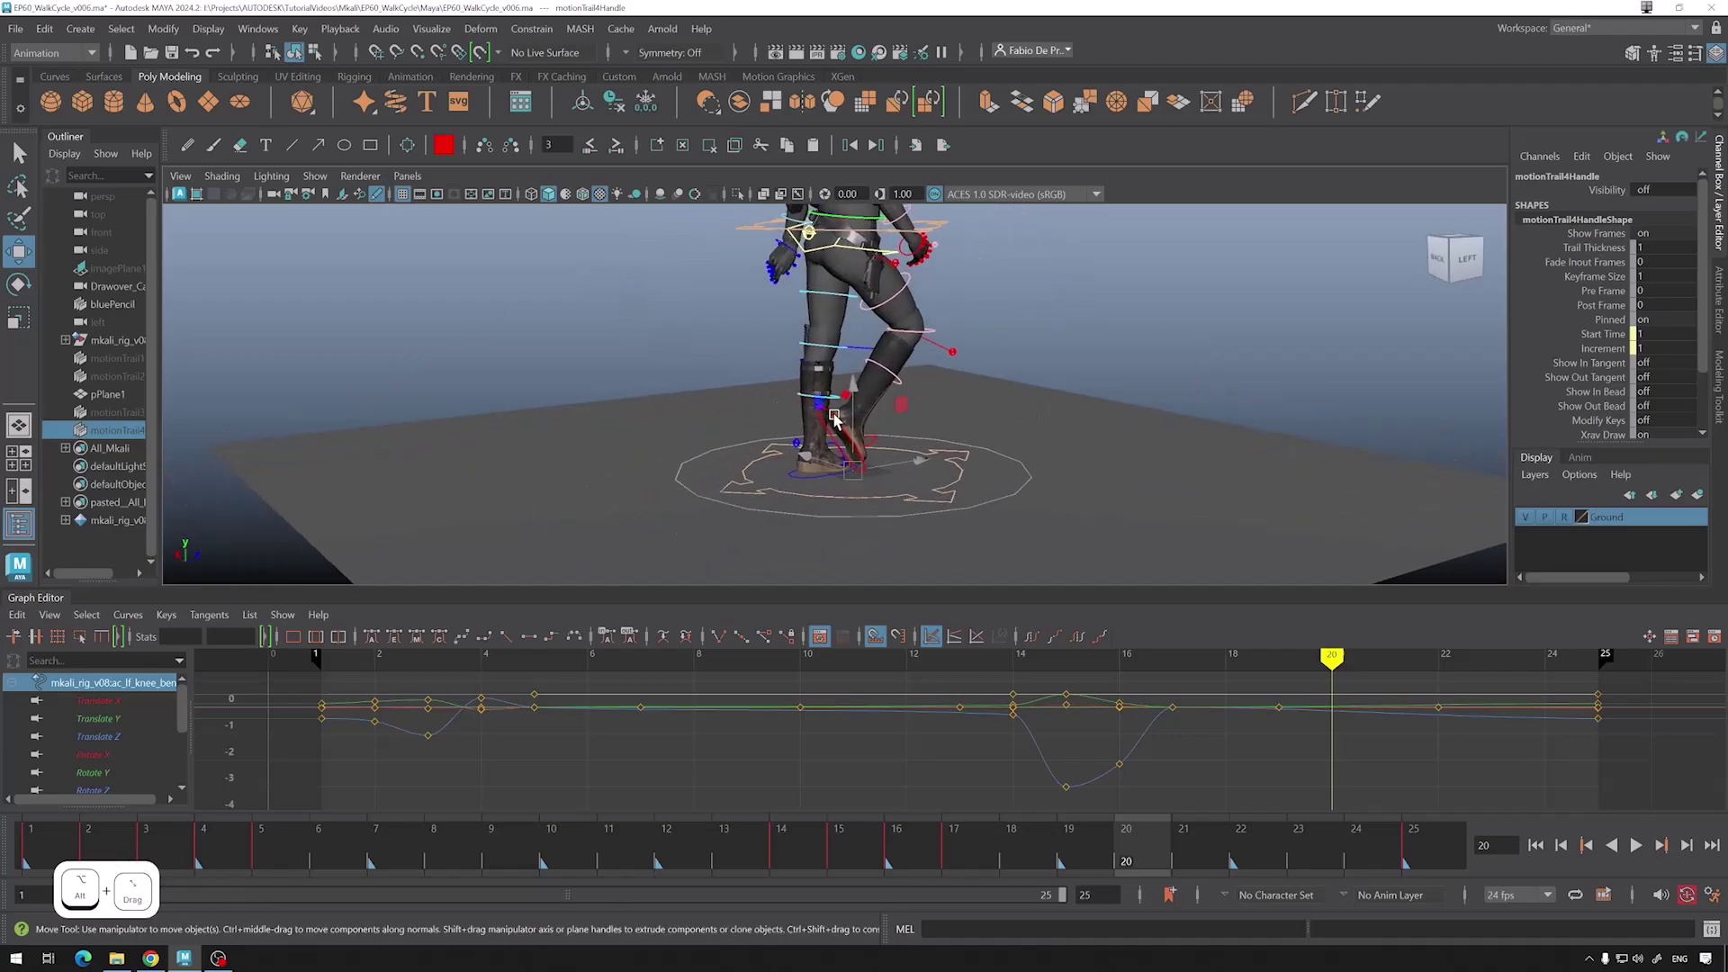
pyautogui.click(836, 419)
pyautogui.click(99, 719)
pyautogui.press('f')
pyautogui.moveTo(962, 655)
pyautogui.mouseDown()
pyautogui.moveTo(900, 656)
pyautogui.moveTo(1175, 654)
pyautogui.mouseUp()
pyautogui.keyDown('alt'); pyautogui.moveTo(1047, 522); pyautogui.dragTo(1103, 446); pyautogui.keyUp('alt')
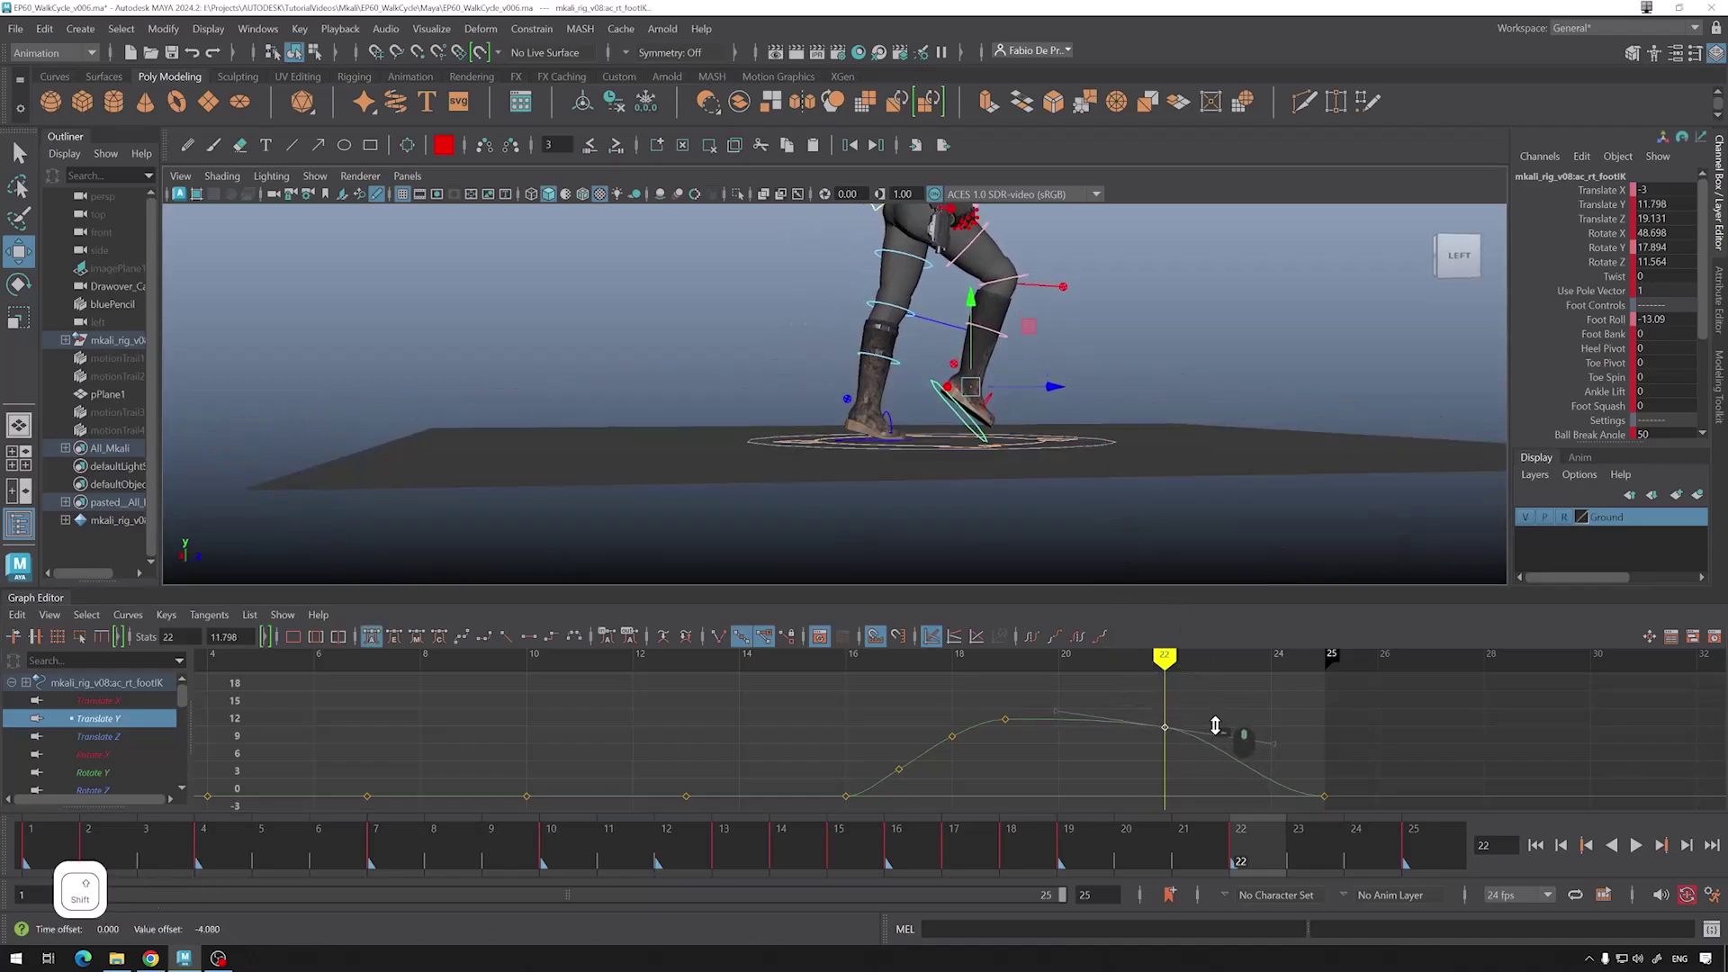
pyautogui.moveTo(1180, 659)
pyautogui.mouseDown()
pyautogui.moveTo(953, 657)
pyautogui.moveTo(964, 683)
pyautogui.moveTo(1004, 664)
pyautogui.mouseUp()
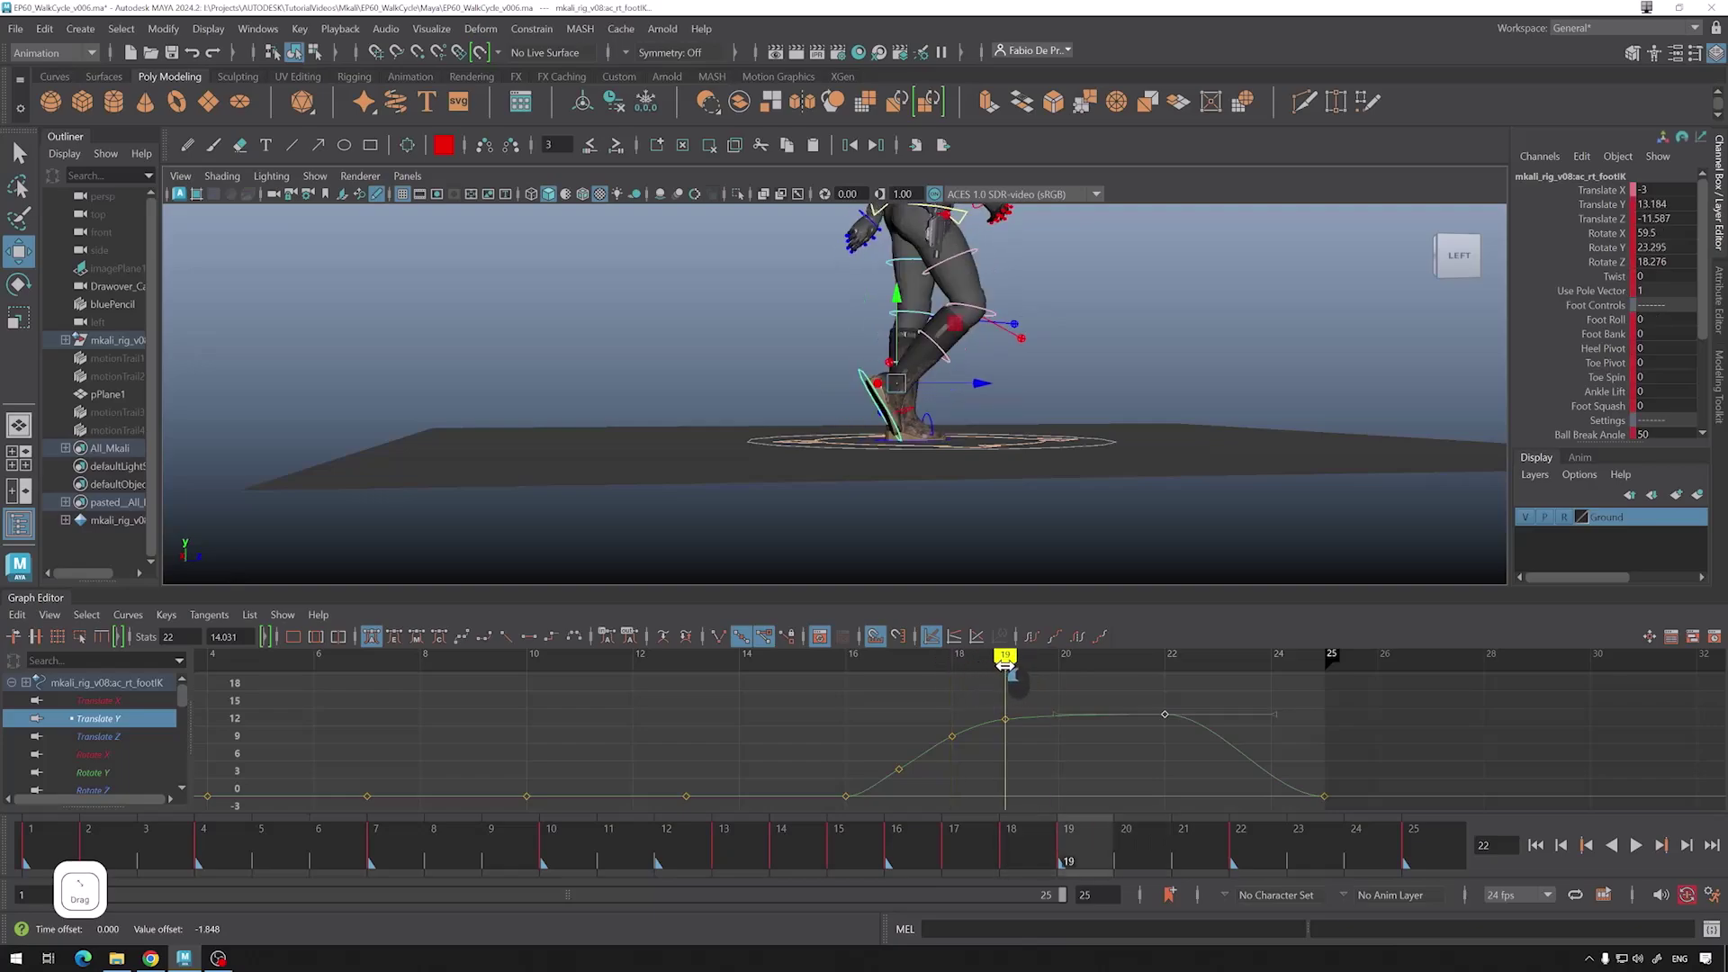
pyautogui.keyDown('alt'); pyautogui.scroll(2, 1133, 398); pyautogui.keyUp('alt')
# Isolate the left foot's Translate Y curve and lower its frame 10 key to 13.8
pyautogui.keyDown('alt'); pyautogui.moveTo(1133, 399); pyautogui.dragTo(799, 456); pyautogui.keyUp('alt')
pyautogui.click(780, 471)
pyautogui.click(778, 466)
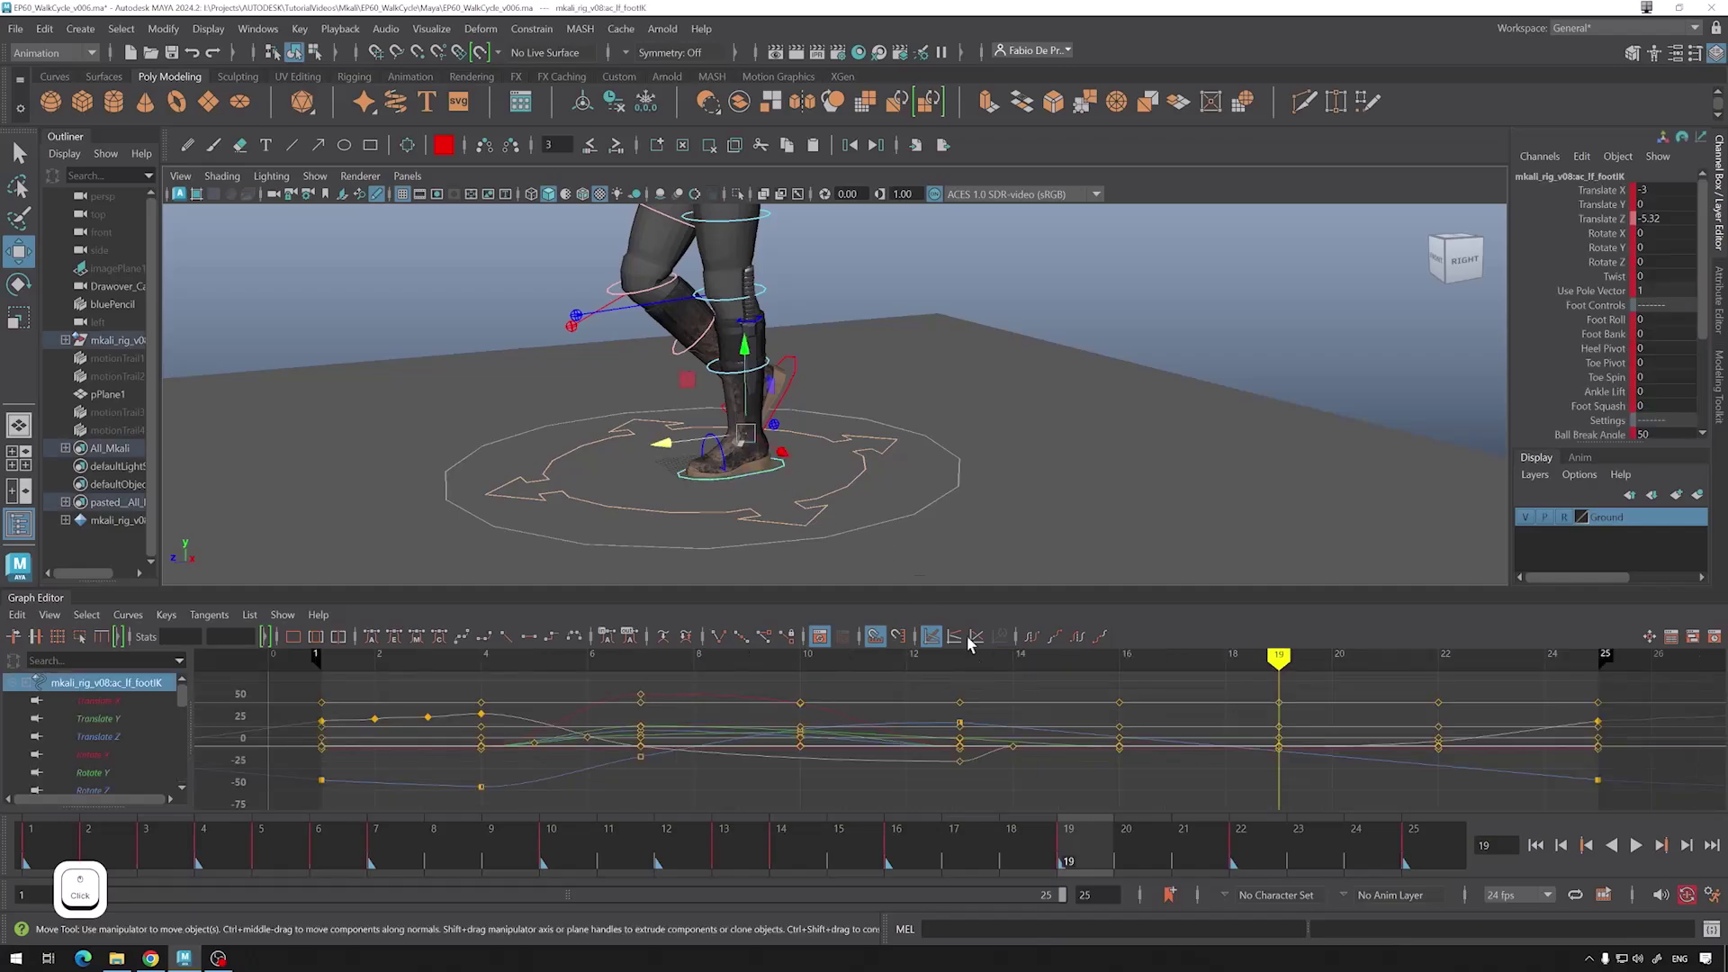
pyautogui.click(119, 723)
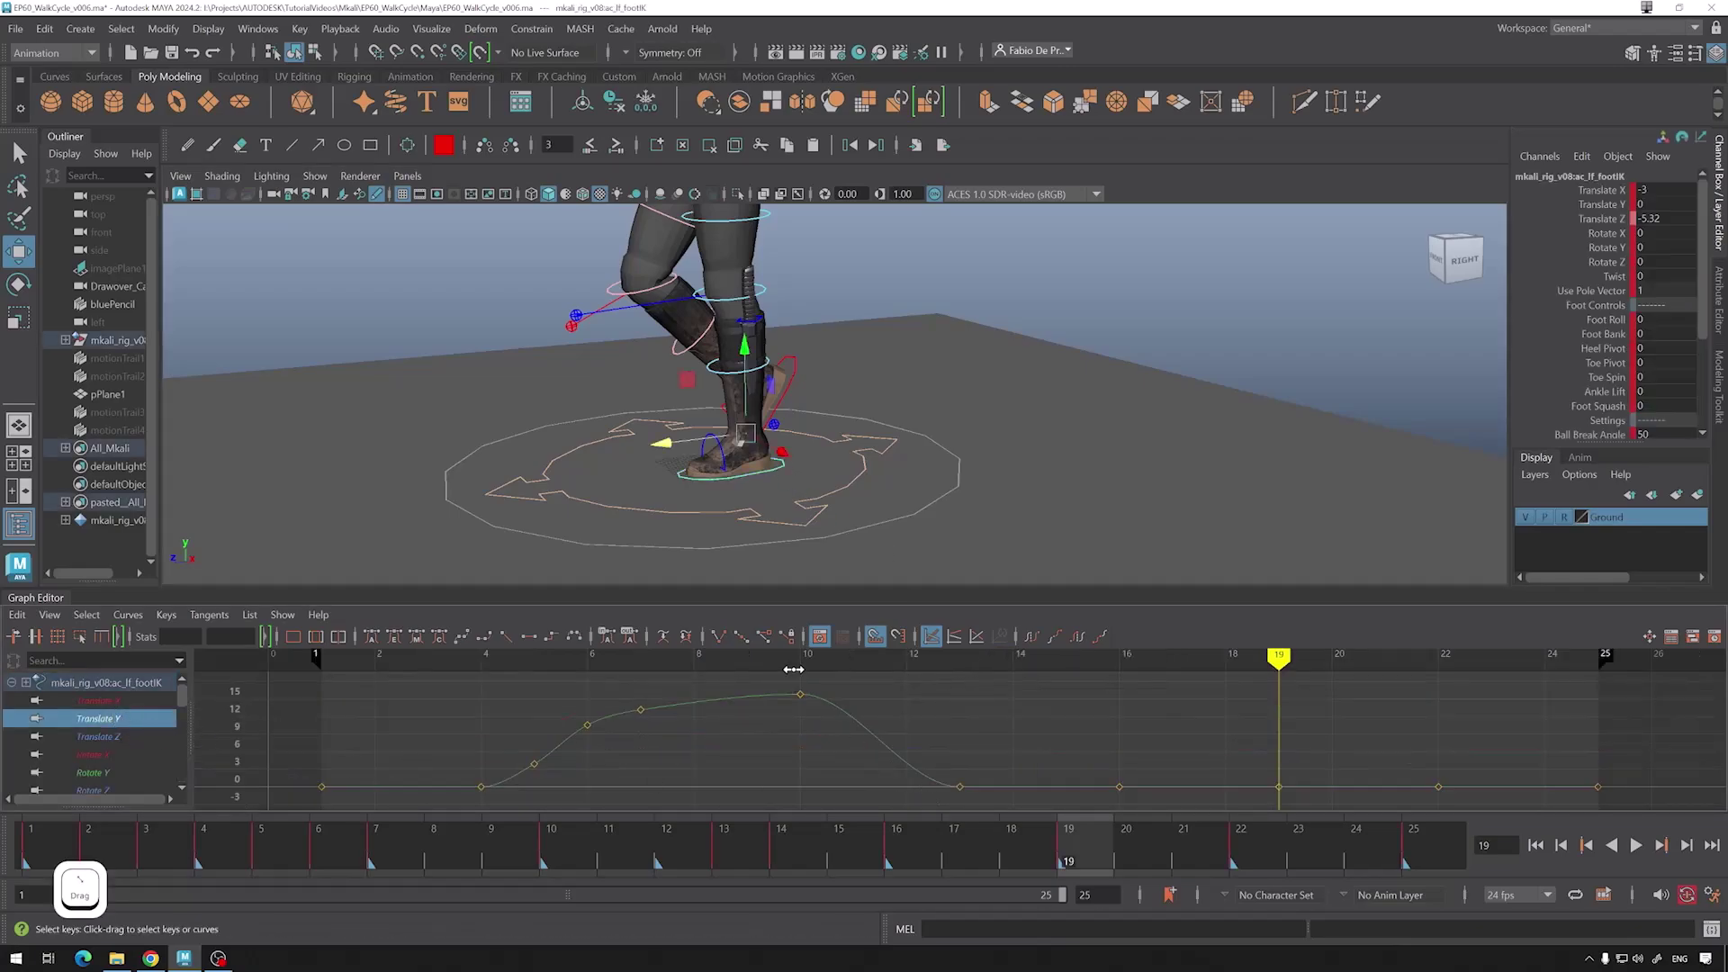
pyautogui.click(795, 667)
pyautogui.moveTo(781, 680); pyautogui.dragTo(864, 710)
pyautogui.keyDown('shift'); pyautogui.moveTo(869, 708); pyautogui.dragTo(869, 720, button='middle'); pyautogui.keyUp('shift')
pyautogui.scroll(-5, 877, 722)
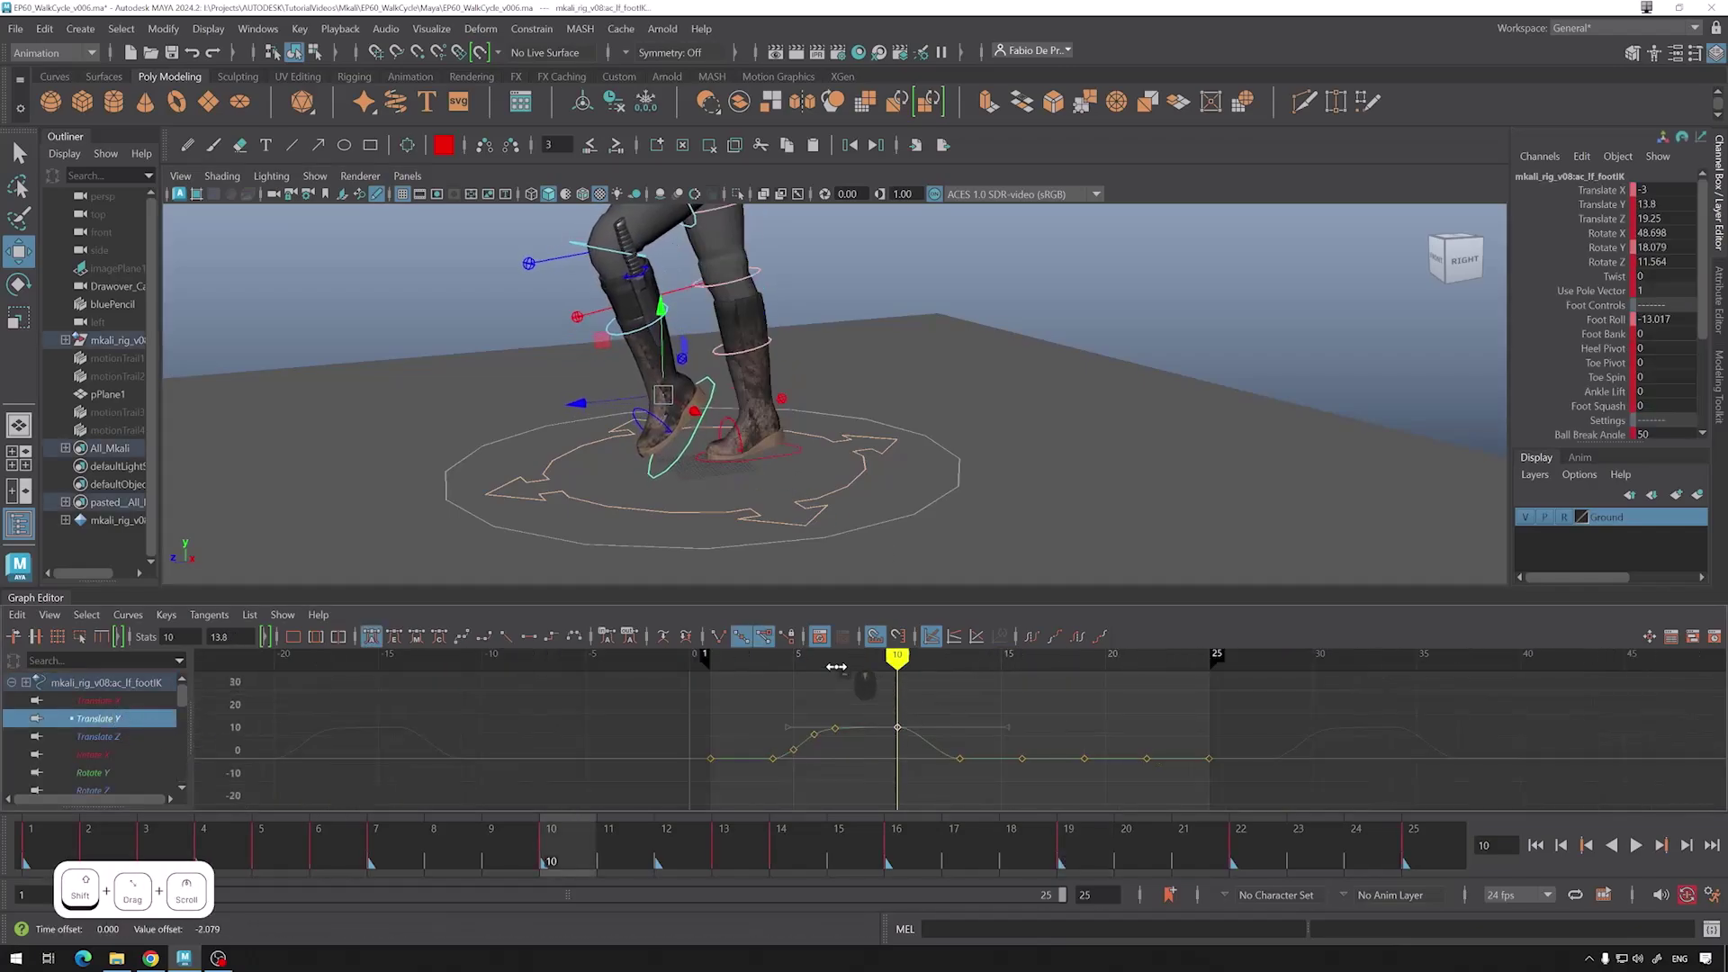
# Play the walk from both sides to review the height of the foot swing
pyautogui.hotkey('alt', 'shift', 'v')
pyautogui.hotkey('alt', 'v')
pyautogui.scroll(-4, 838, 486)
pyautogui.keyDown('alt'); pyautogui.moveTo(837, 486); pyautogui.dragTo(860, 430); pyautogui.keyUp('alt')
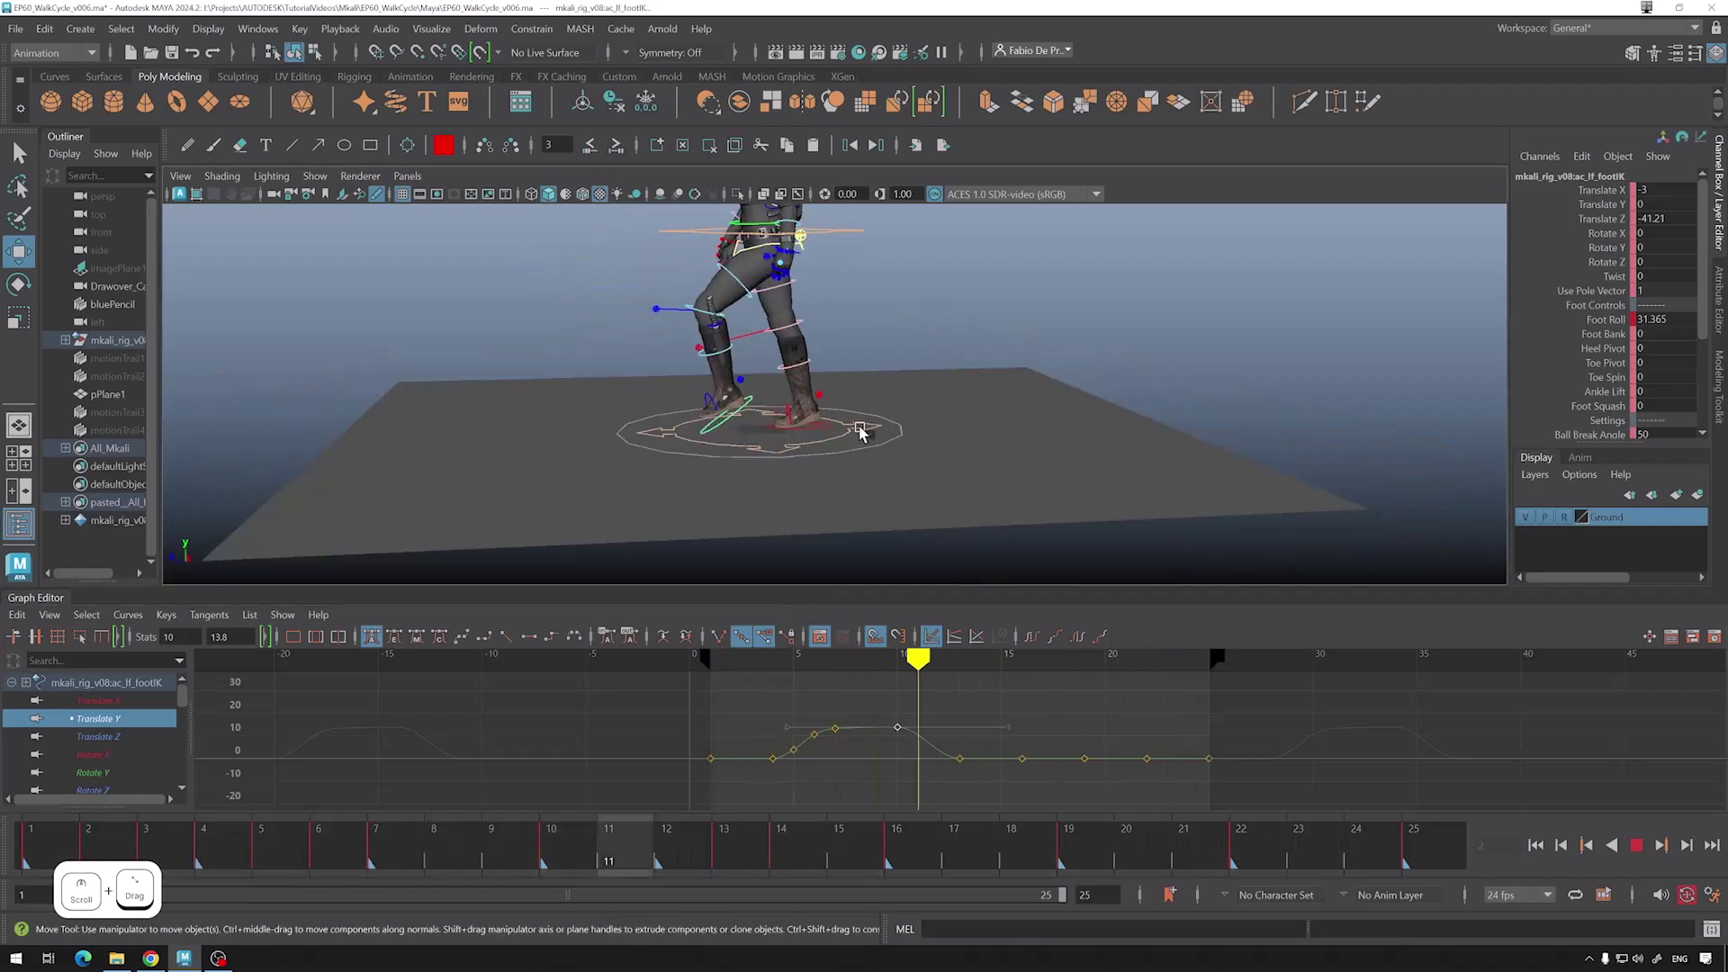
pyautogui.keyDown('alt'); pyautogui.moveTo(861, 432); pyautogui.dragTo(890, 461, button='middle'); pyautogui.keyUp('alt')
pyautogui.keyDown('alt'); pyautogui.moveTo(889, 461); pyautogui.dragTo(892, 443); pyautogui.keyUp('alt')
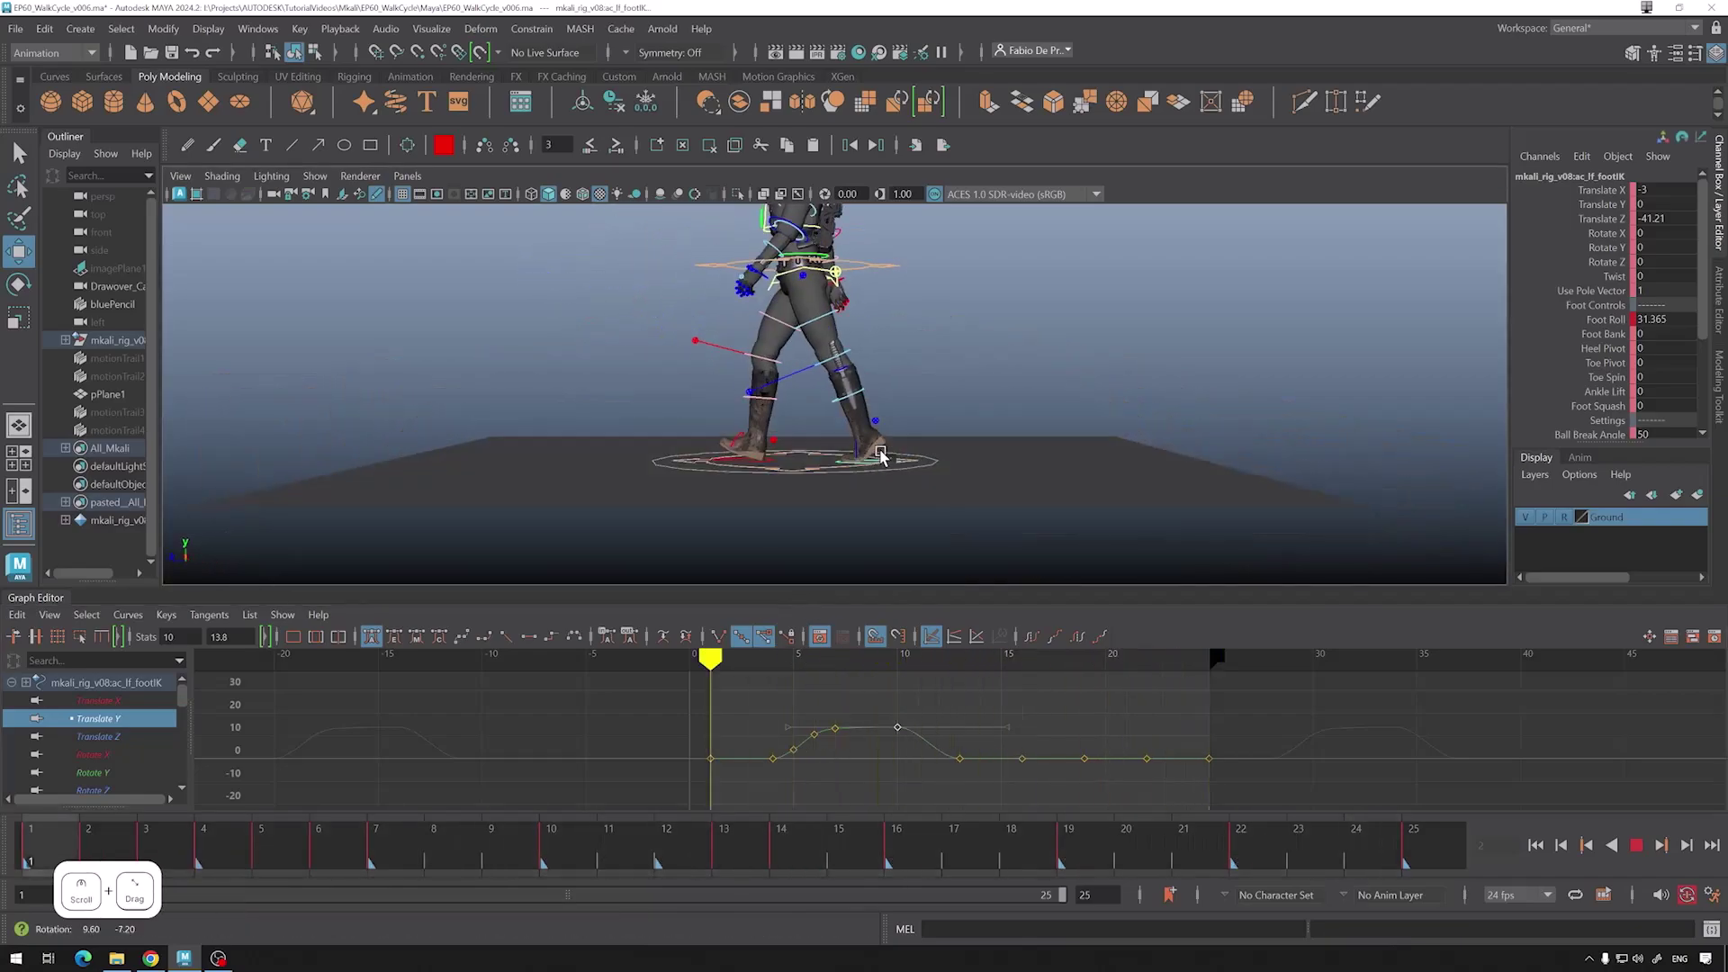
pyautogui.keyDown('alt'); pyautogui.moveTo(894, 444); pyautogui.dragTo(903, 473, button='middle'); pyautogui.keyUp('alt')
pyautogui.keyDown('alt'); pyautogui.moveTo(903, 471); pyautogui.dragTo(1092, 471); pyautogui.keyUp('alt')
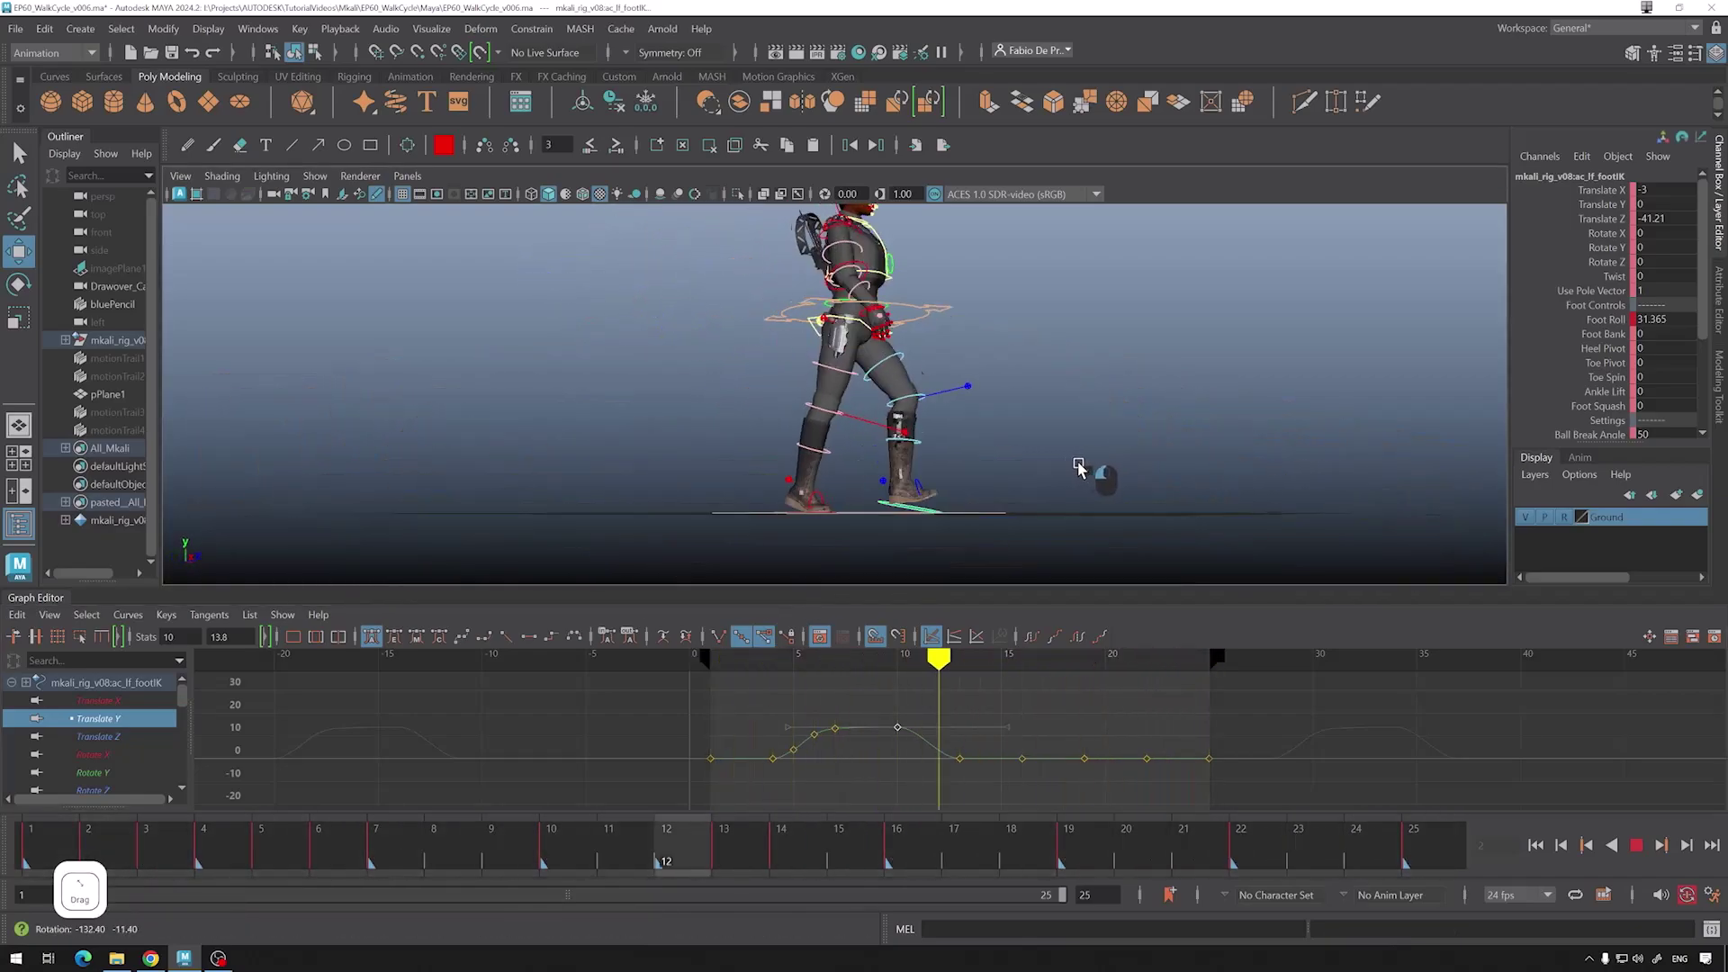
pyautogui.keyDown('alt'); pyautogui.moveTo(1107, 471); pyautogui.dragTo(1095, 483, button='right'); pyautogui.keyUp('alt')
pyautogui.keyDown('alt'); pyautogui.moveTo(1096, 484); pyautogui.dragTo(1095, 486, button='middle'); pyautogui.keyUp('alt')
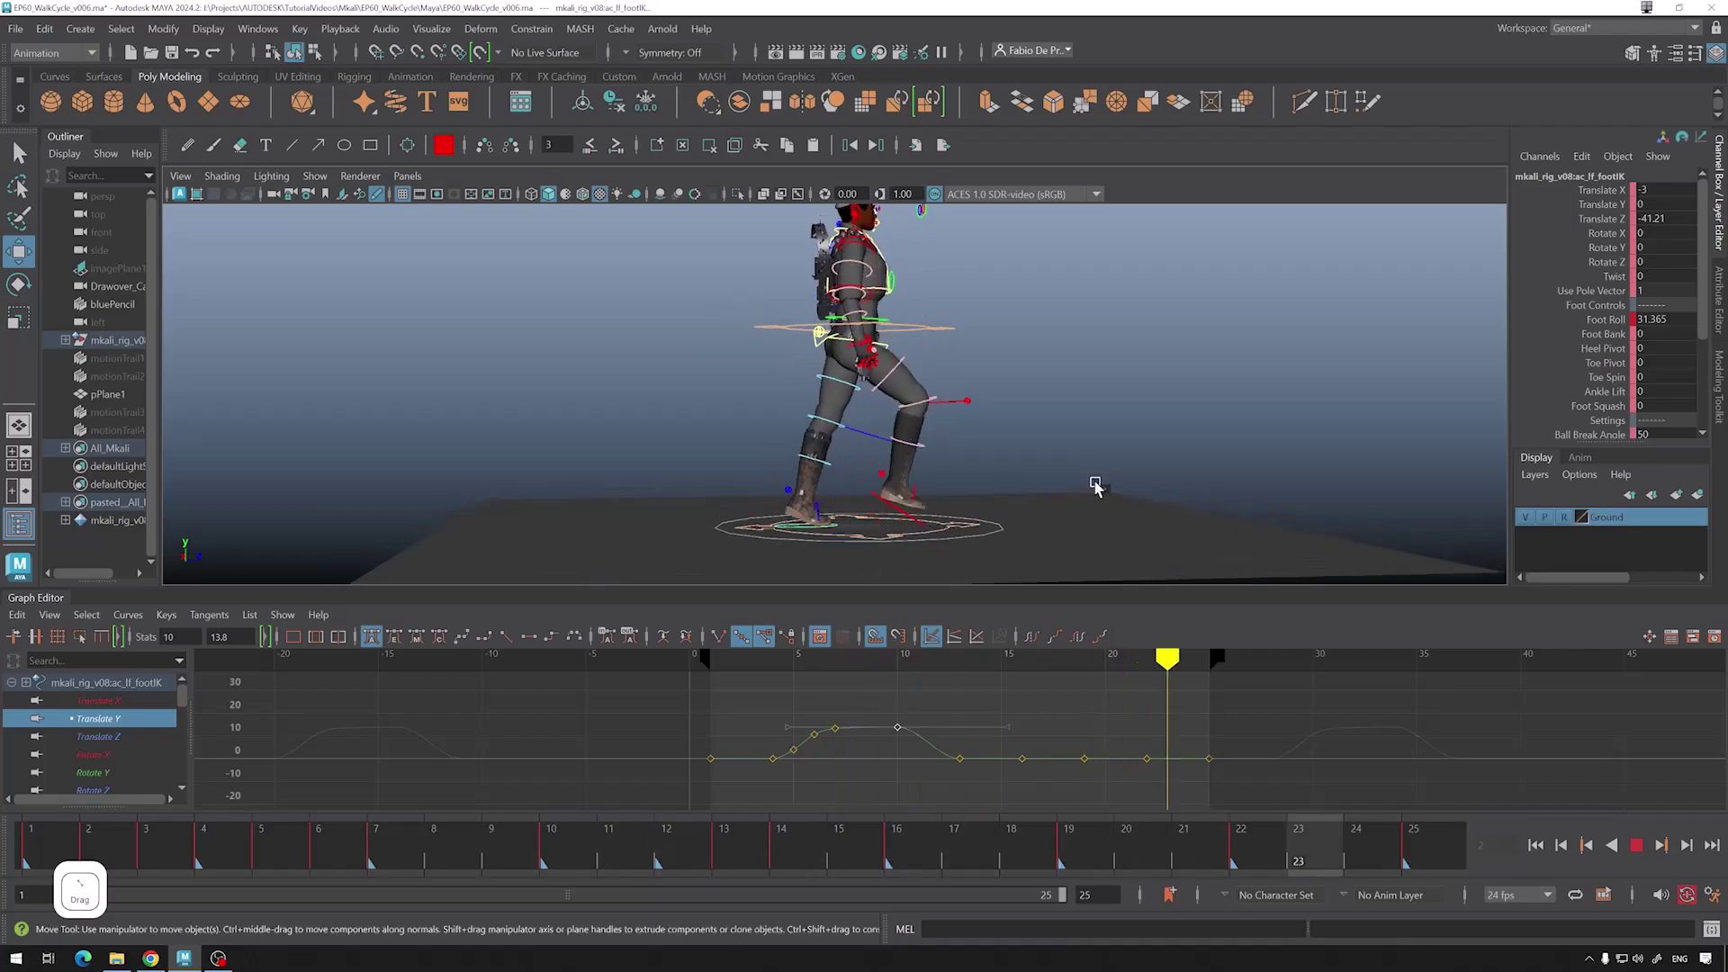
pyautogui.hotkey('alt', 'v')
# Go to frame 7 and select the left foot's Translate Y keys at frames 7 and 10 together
pyautogui.click(831, 660)
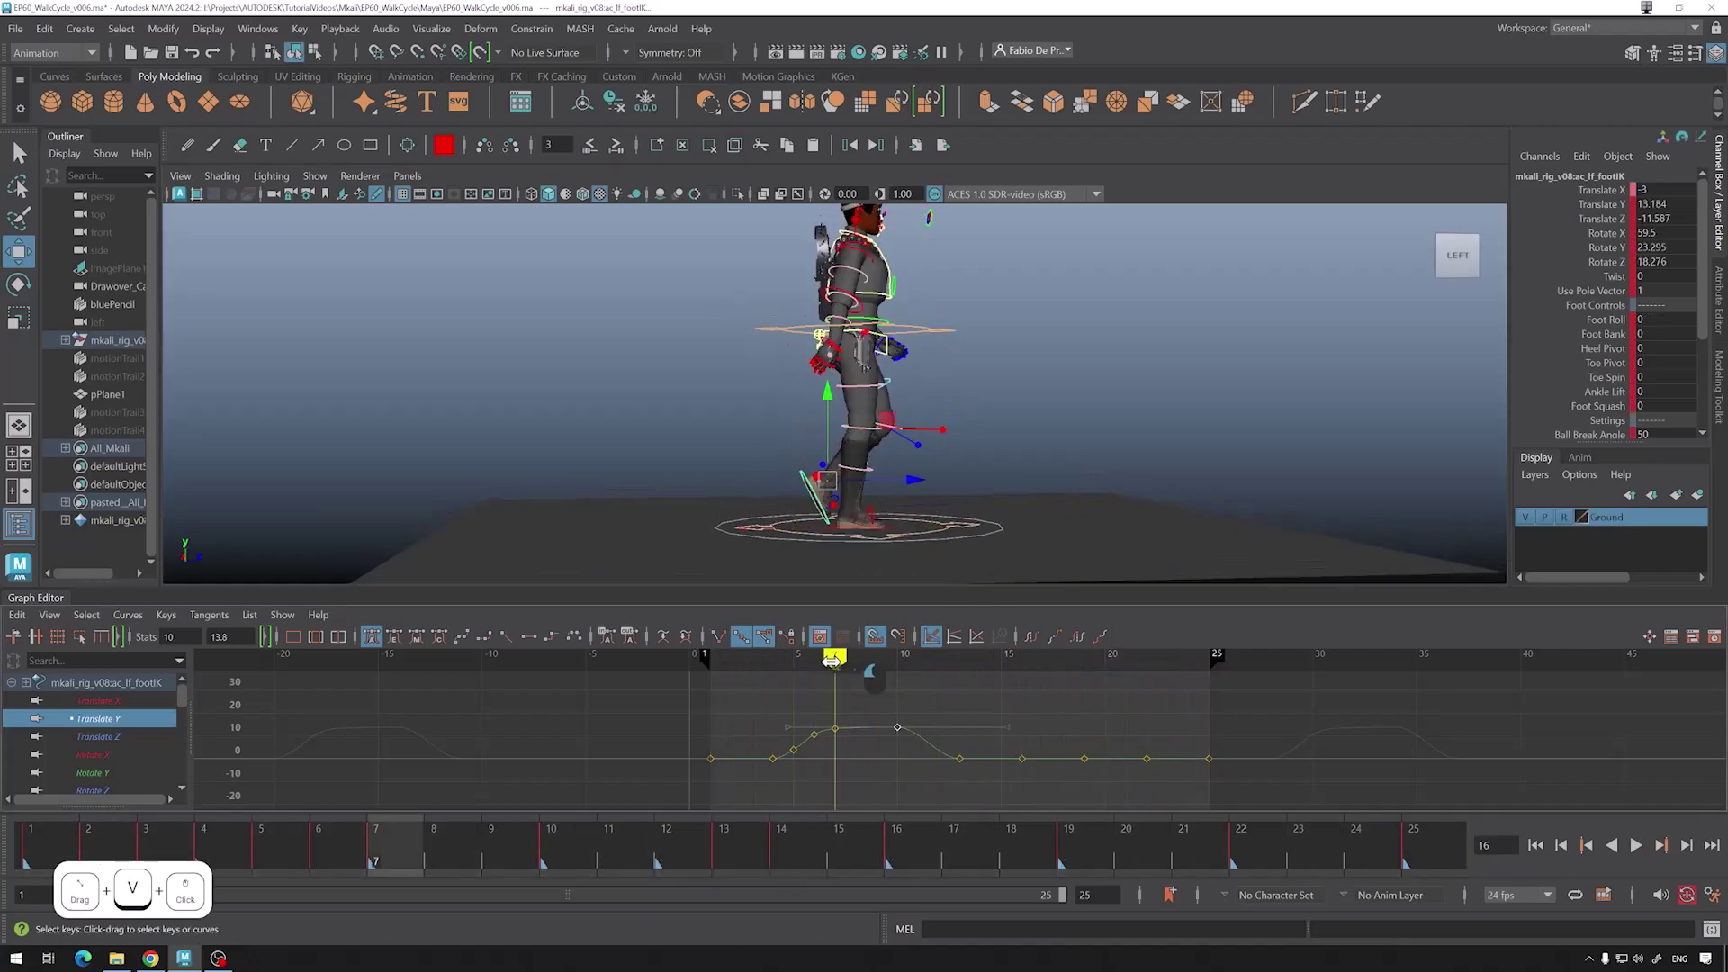
pyautogui.press('a')
pyautogui.keyDown('alt'); pyautogui.moveTo(792, 504); pyautogui.dragTo(945, 513); pyautogui.keyUp('alt')
pyautogui.keyDown('alt'); pyautogui.moveTo(945, 513); pyautogui.dragTo(976, 525, button='right'); pyautogui.keyUp('alt')
pyautogui.keyDown('alt'); pyautogui.moveTo(976, 525); pyautogui.dragTo(1018, 431, button='middle'); pyautogui.keyUp('alt')
pyautogui.keyDown('shift'); pyautogui.click(640, 710); pyautogui.keyUp('shift')
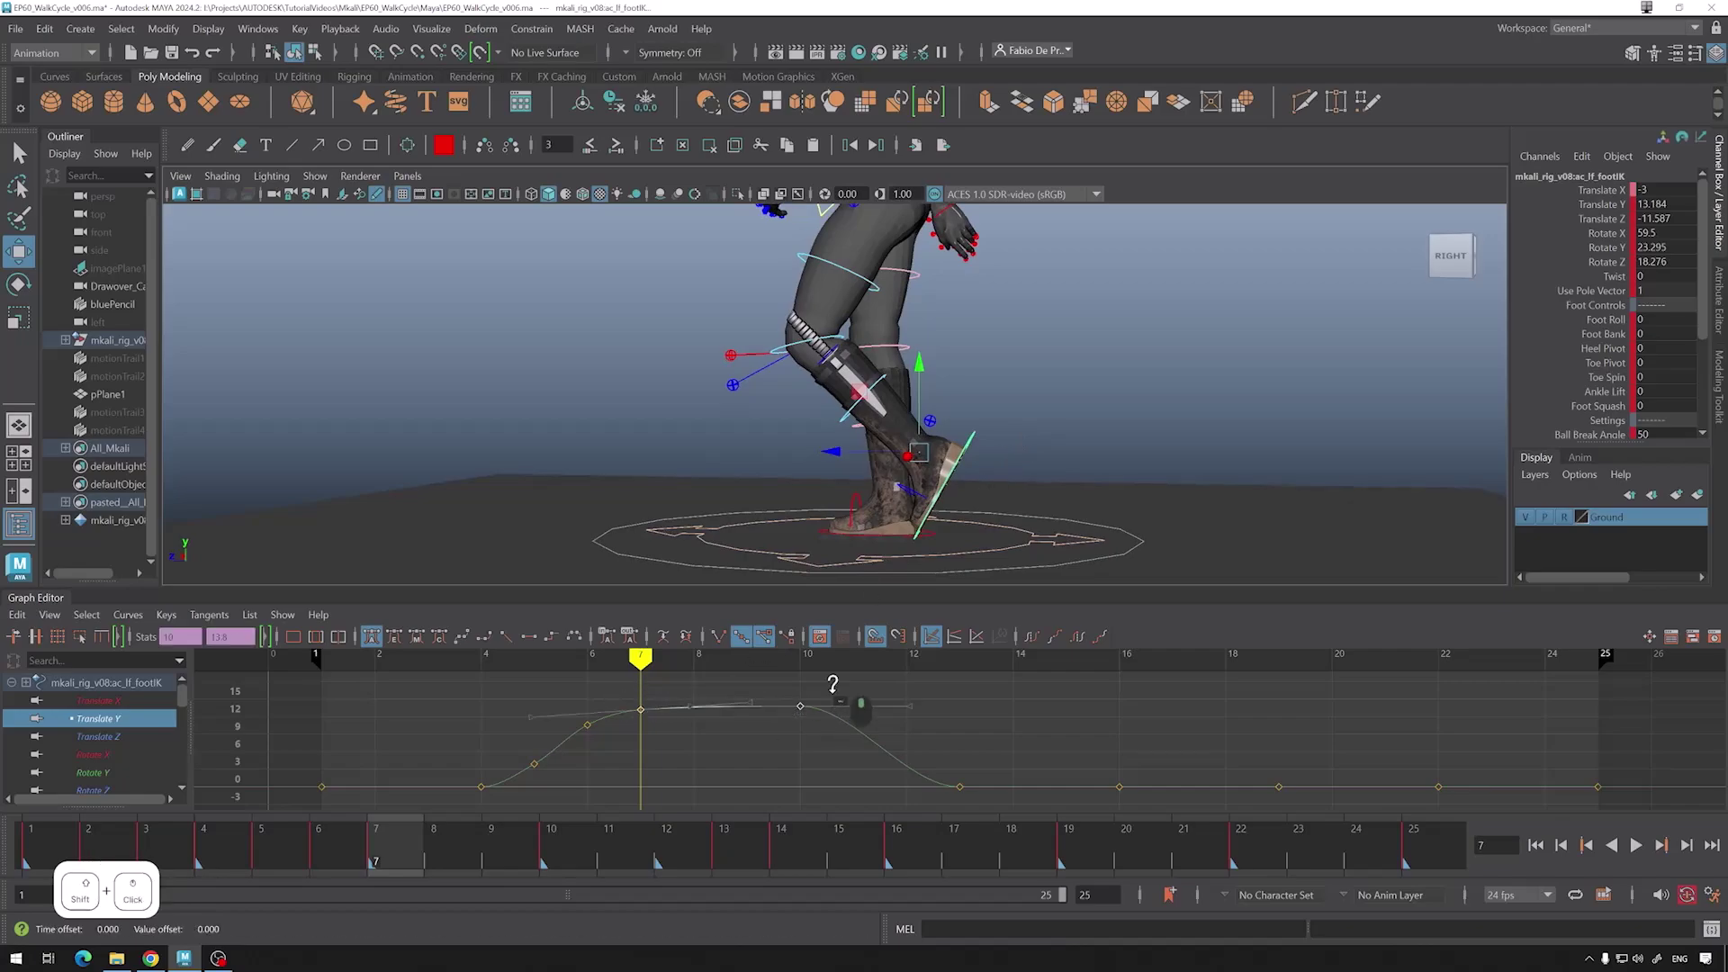
# Lower the right foot's Translate Y keys at frames 19 and 22, bringing the frame 22 key to 12.396
pyautogui.click(867, 533)
pyautogui.click(102, 721)
pyautogui.press('a')
pyautogui.keyDown('alt'); pyautogui.moveTo(1260, 712); pyautogui.dragTo(1059, 729, button='middle'); pyautogui.keyUp('alt')
pyautogui.click(1091, 659)
pyautogui.moveTo(1063, 681); pyautogui.dragTo(1297, 736)
pyautogui.keyDown('shift'); pyautogui.moveTo(1204, 701); pyautogui.dragTo(1205, 699, button='middle'); pyautogui.keyUp('shift')
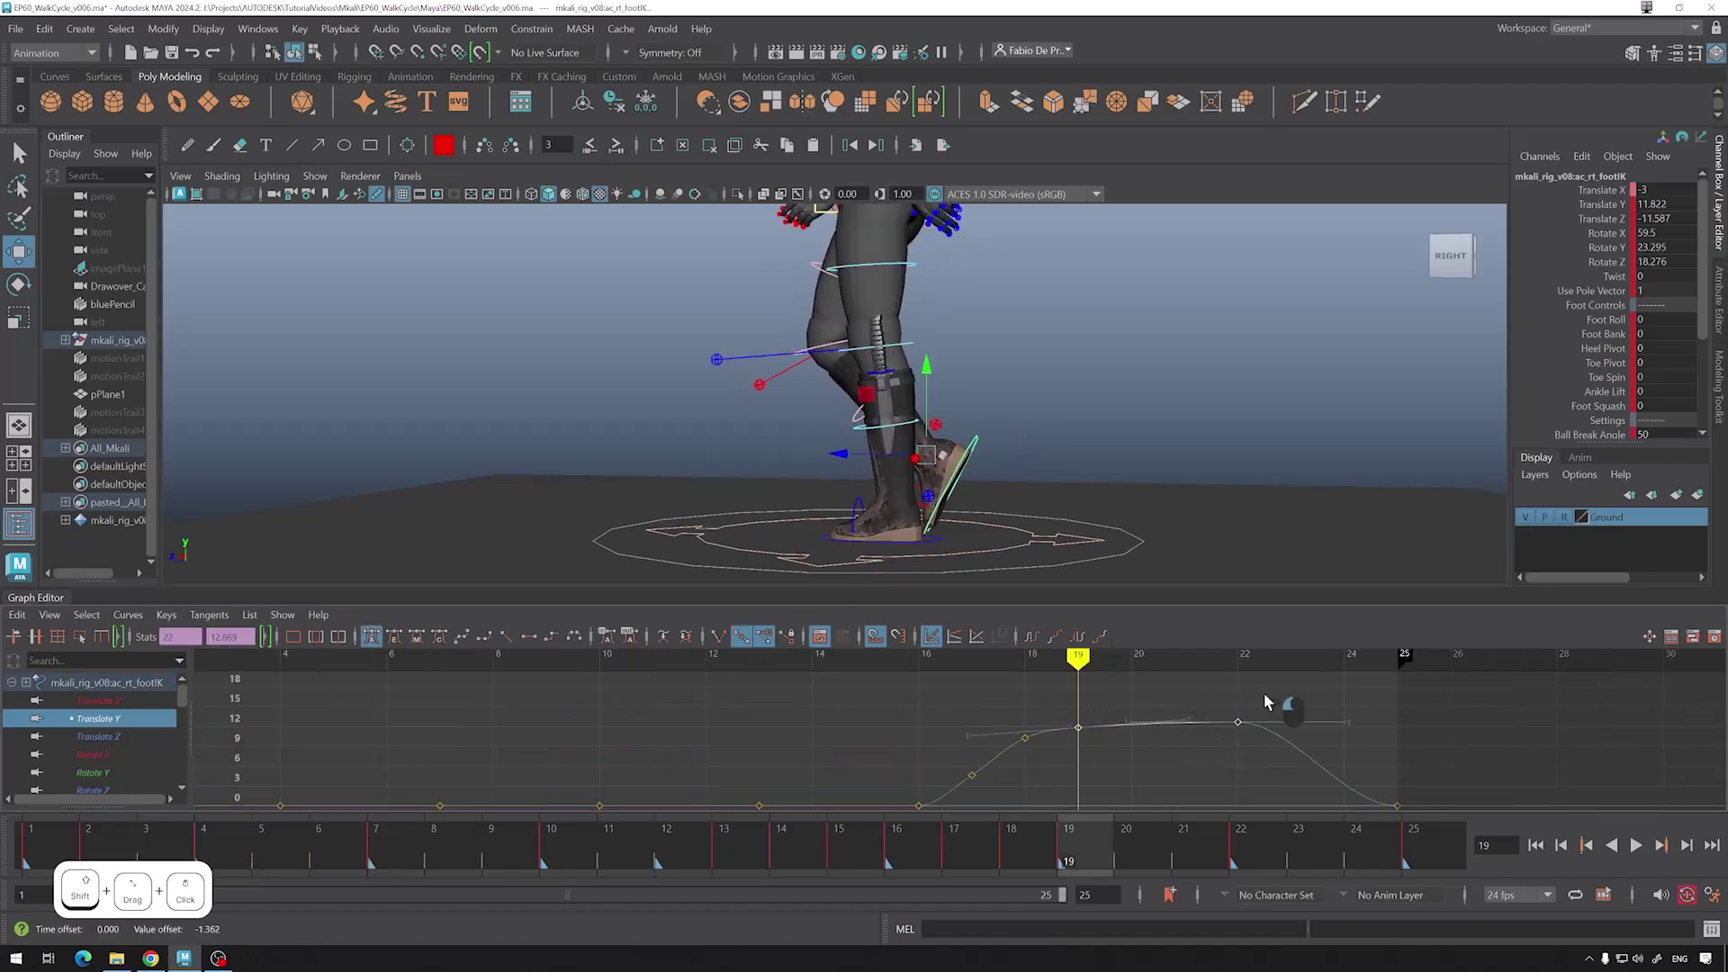
pyautogui.keyDown('alt'); pyautogui.moveTo(1161, 518); pyautogui.dragTo(994, 522); pyautogui.keyUp('alt')
pyautogui.moveTo(976, 662); pyautogui.dragTo(1235, 670)
# Play the walk from the side to check the lowered foot swing and the upper body
pyautogui.scroll(-4, 1056, 504)
pyautogui.hotkey('alt', 'v')
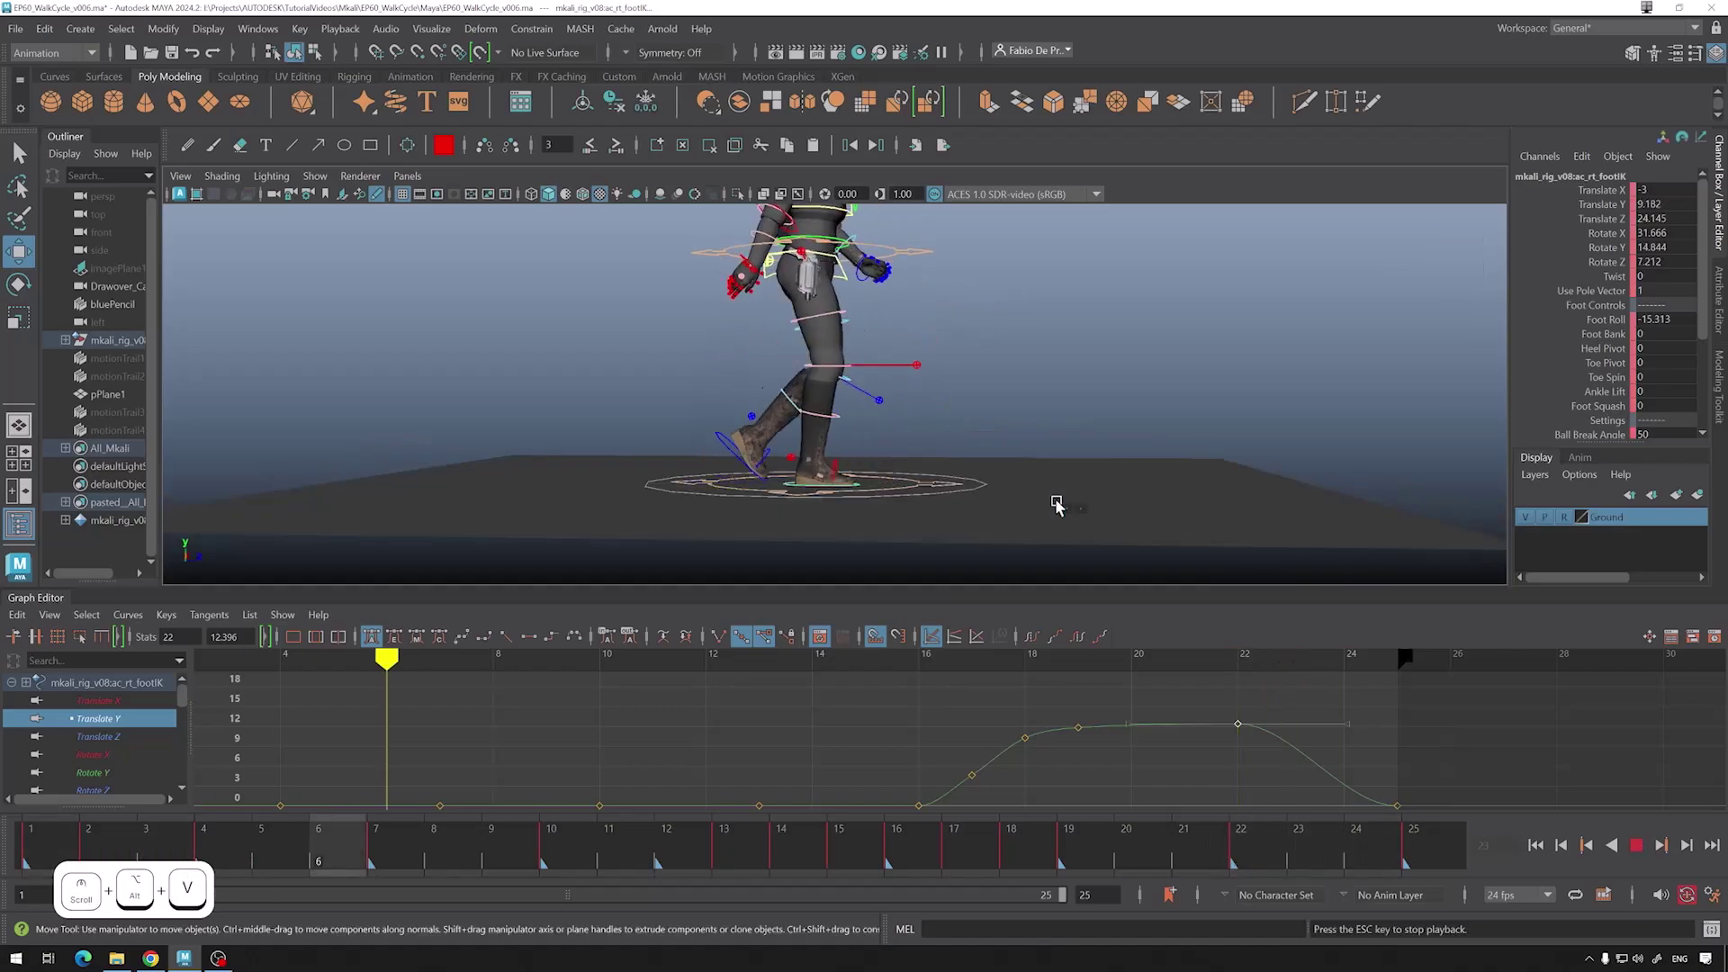
pyautogui.moveTo(1041, 451)
pyautogui.keyDown('alt'); pyautogui.mouseDown()
pyautogui.moveTo(1061, 501)
pyautogui.moveTo(1036, 462)
pyautogui.mouseUp(); pyautogui.keyUp('alt')
pyautogui.keyDown('alt'); pyautogui.moveTo(1036, 463); pyautogui.dragTo(1035, 513, button='middle'); pyautogui.keyUp('alt')
pyautogui.keyDown('alt'); pyautogui.moveTo(1034, 513); pyautogui.dragTo(1034, 519); pyautogui.keyUp('alt')
pyautogui.keyDown('alt'); pyautogui.moveTo(1034, 520); pyautogui.dragTo(1015, 526, button='middle'); pyautogui.keyUp('alt')
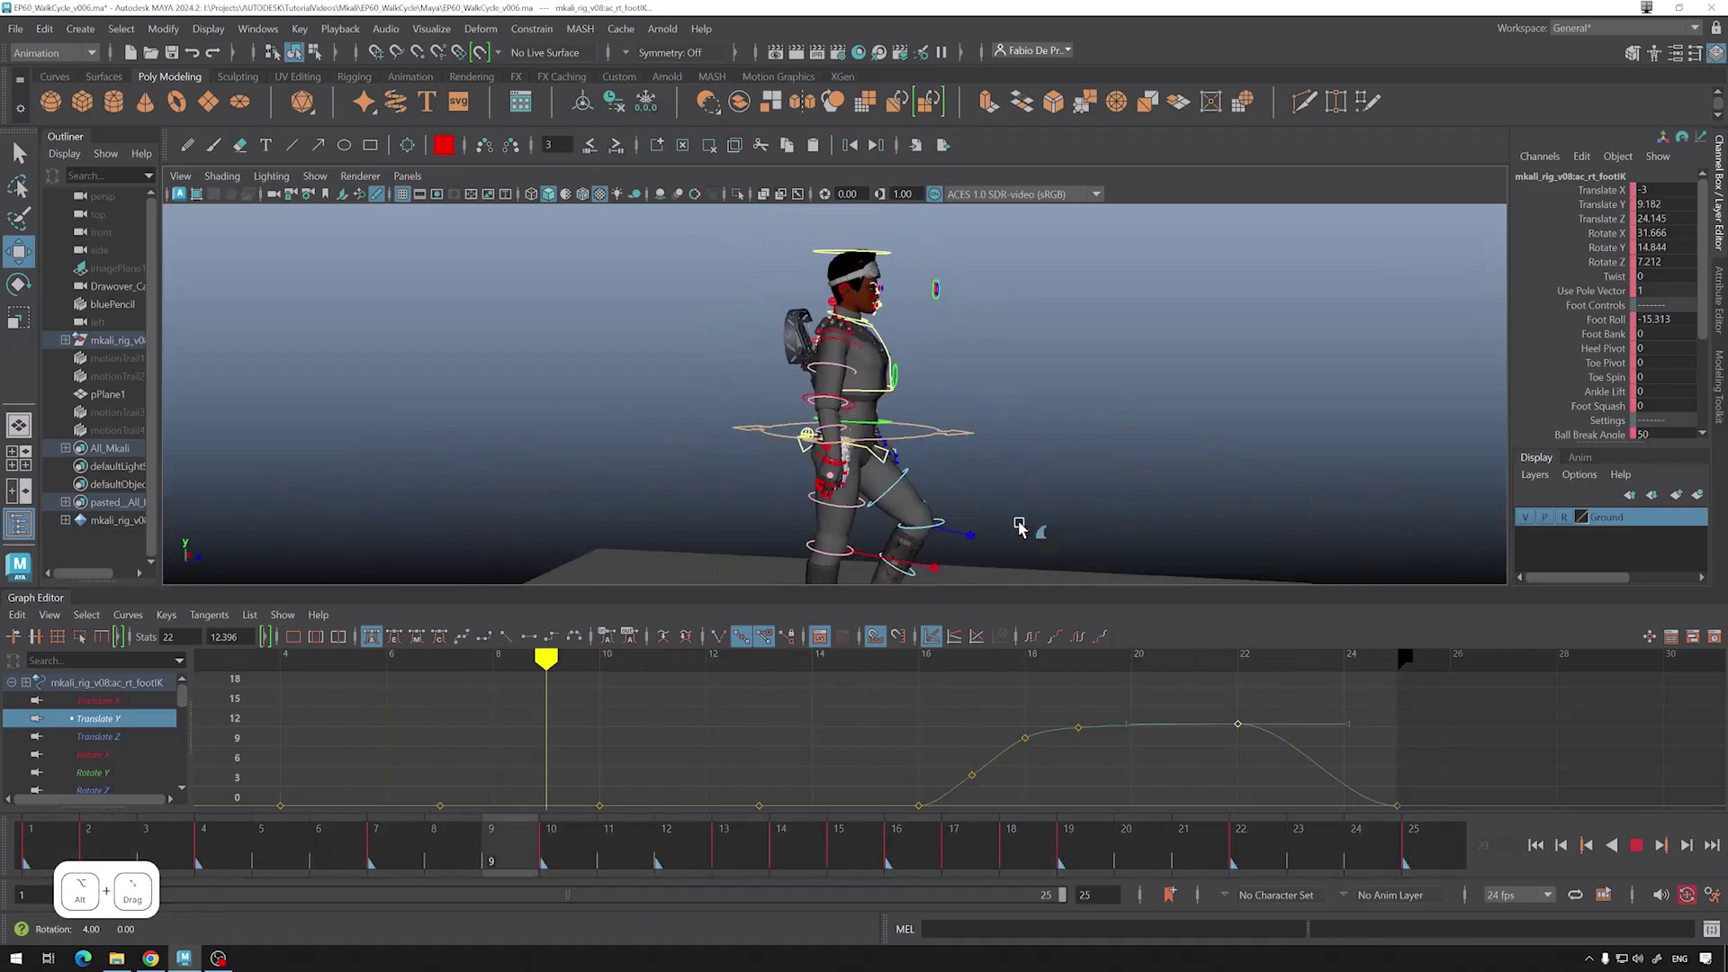
pyautogui.keyDown('alt'); pyautogui.moveTo(1014, 526); pyautogui.dragTo(996, 464); pyautogui.keyUp('alt')
pyautogui.hotkey('alt', 'v')
# Select the right arm FK control, isolate its Rotate Y curve and select the curve's keys
pyautogui.click(875, 344)
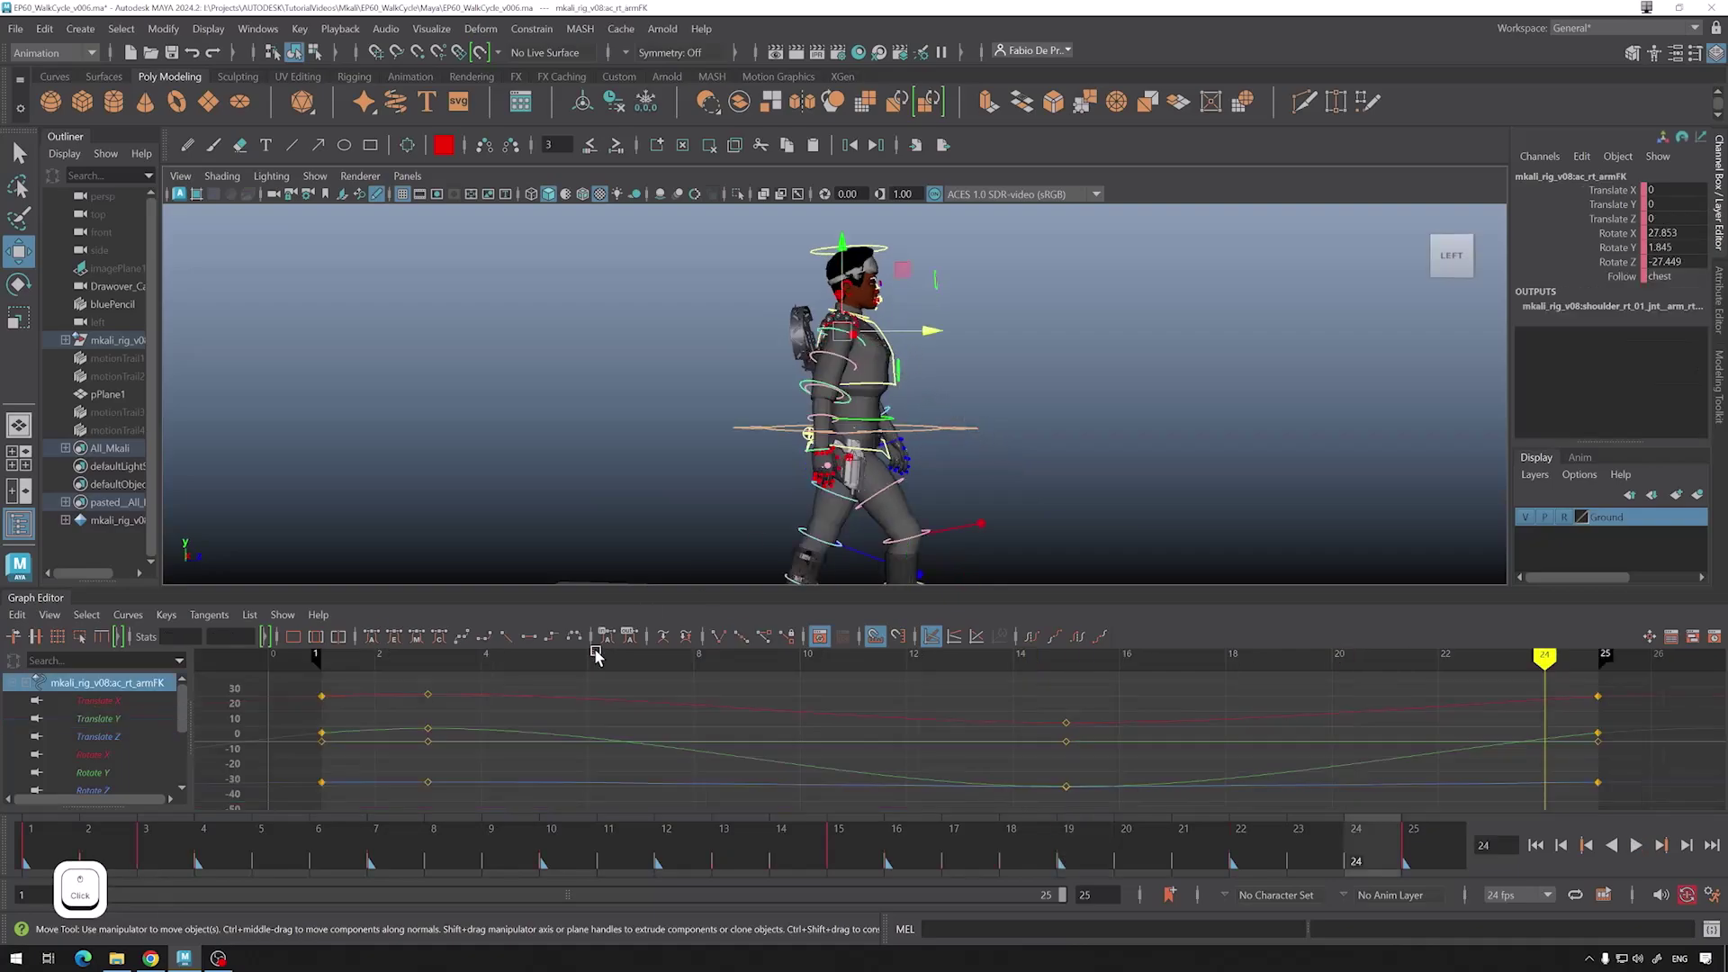
pyautogui.keyDown('alt'); pyautogui.moveTo(1206, 522); pyautogui.dragTo(990, 464); pyautogui.keyUp('alt')
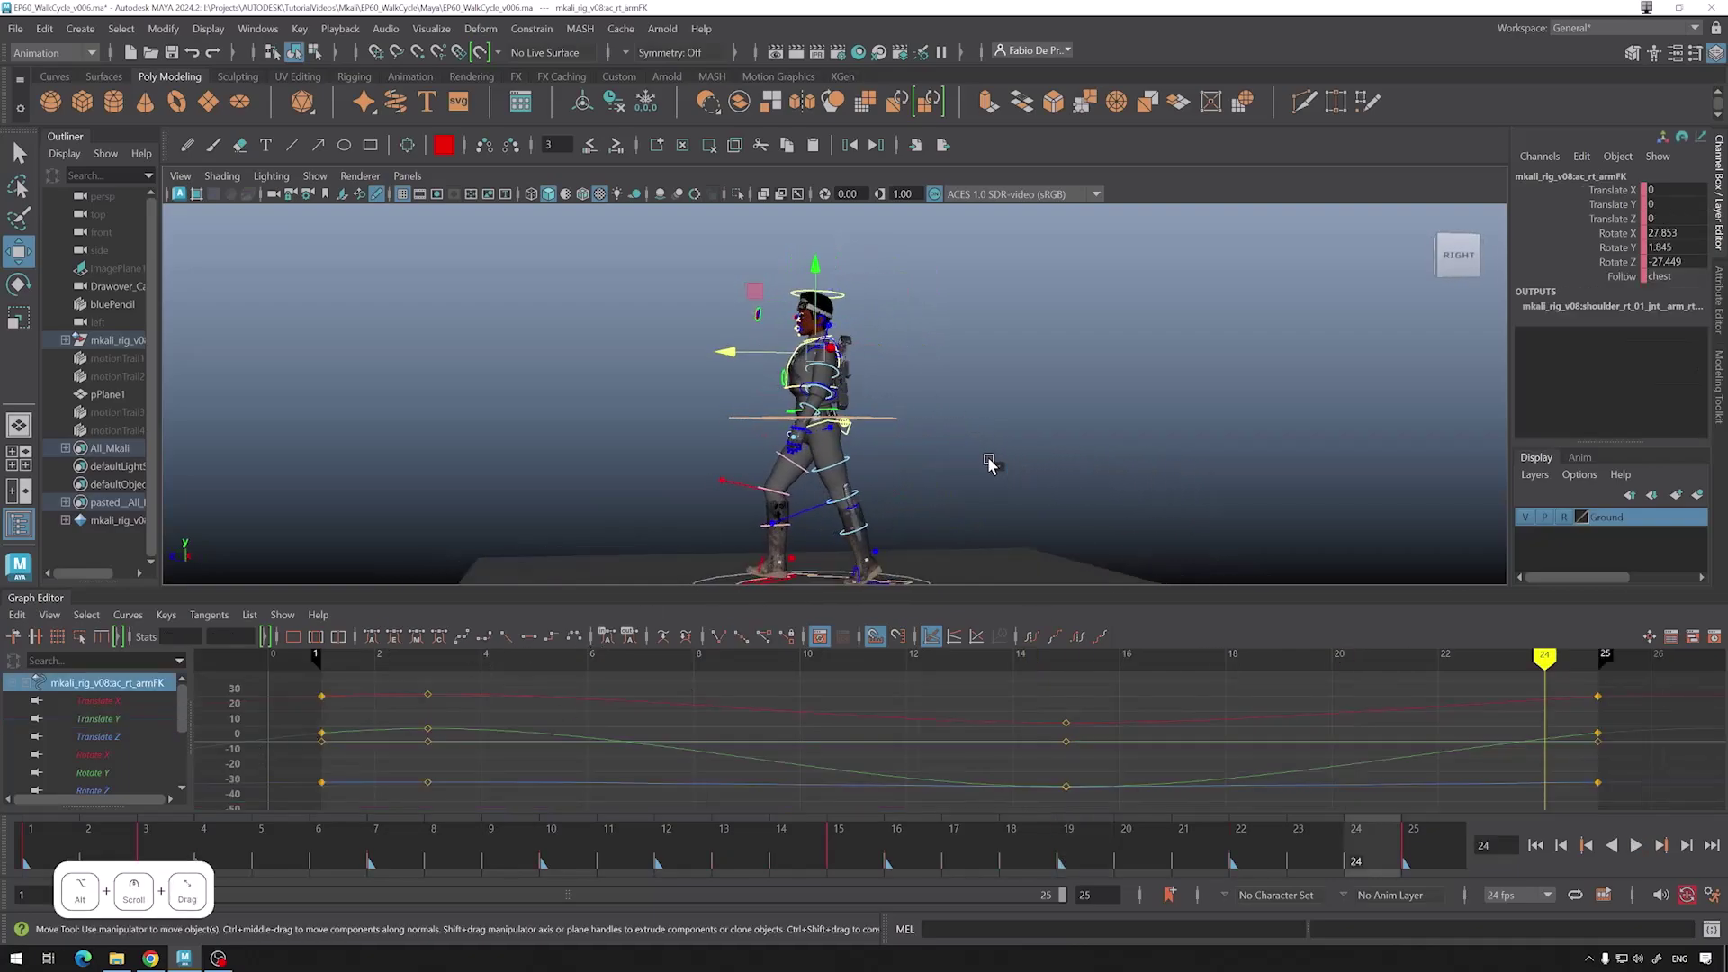
pyautogui.click(115, 772)
pyautogui.keyDown('alt'); pyautogui.moveTo(1075, 418); pyautogui.dragTo(1063, 491, button='middle'); pyautogui.keyUp('alt')
pyautogui.scroll(2, 1053, 505)
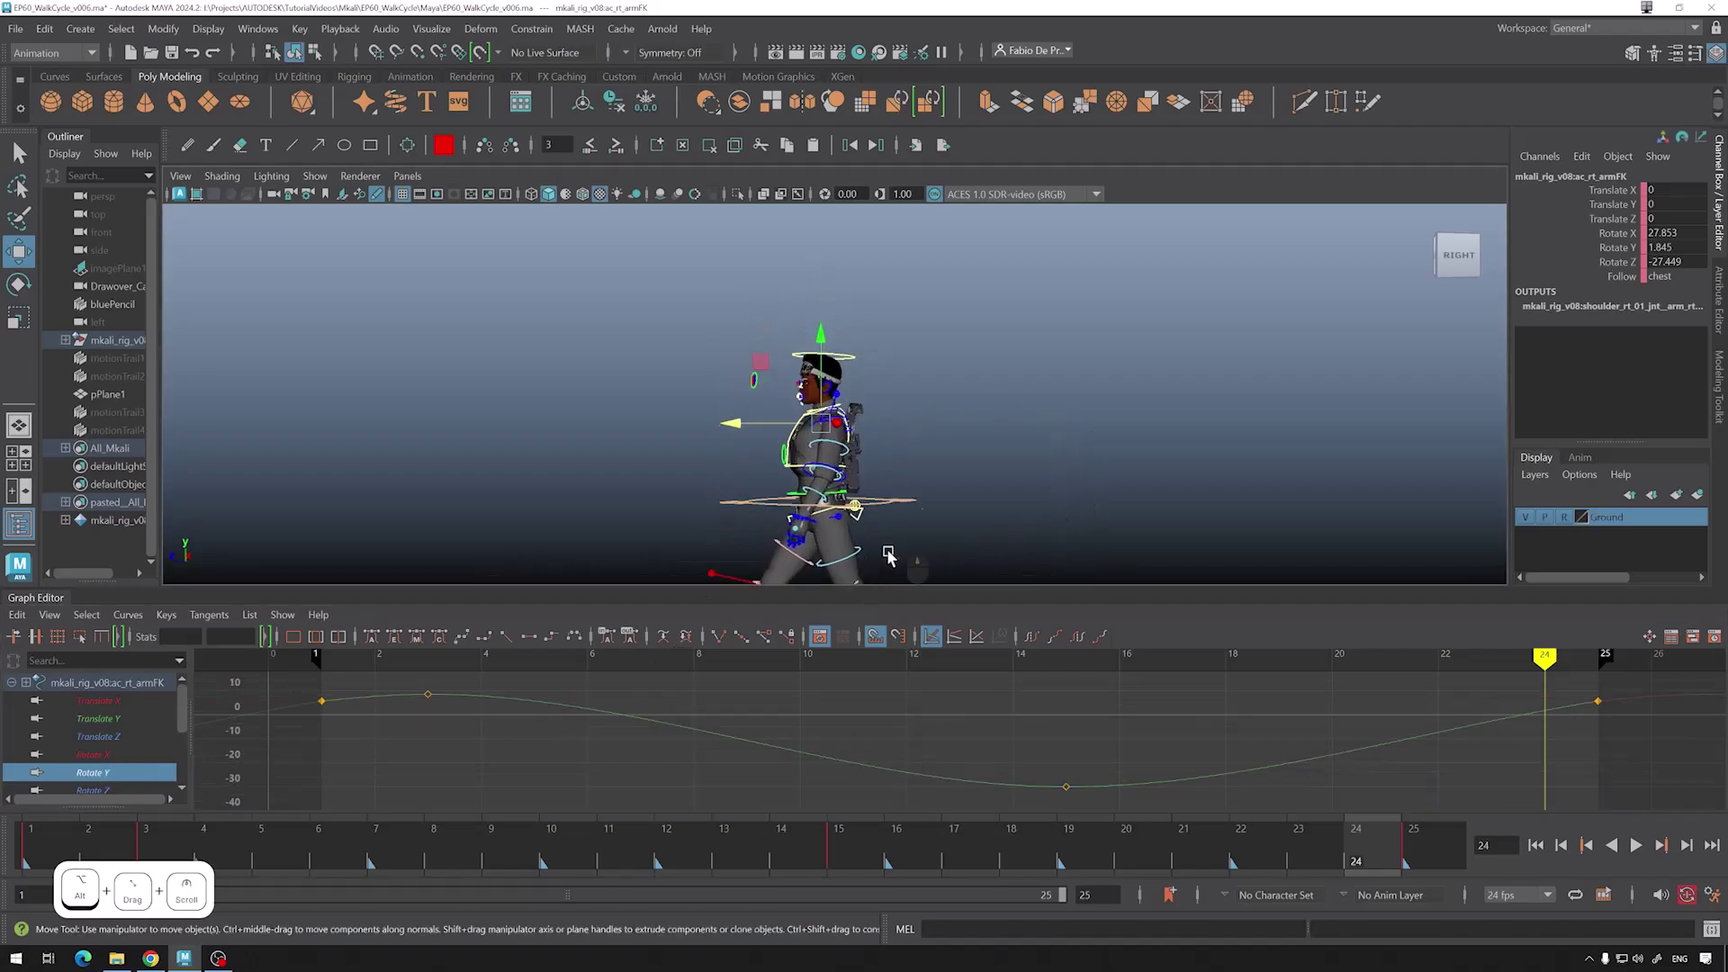
pyautogui.click(328, 701)
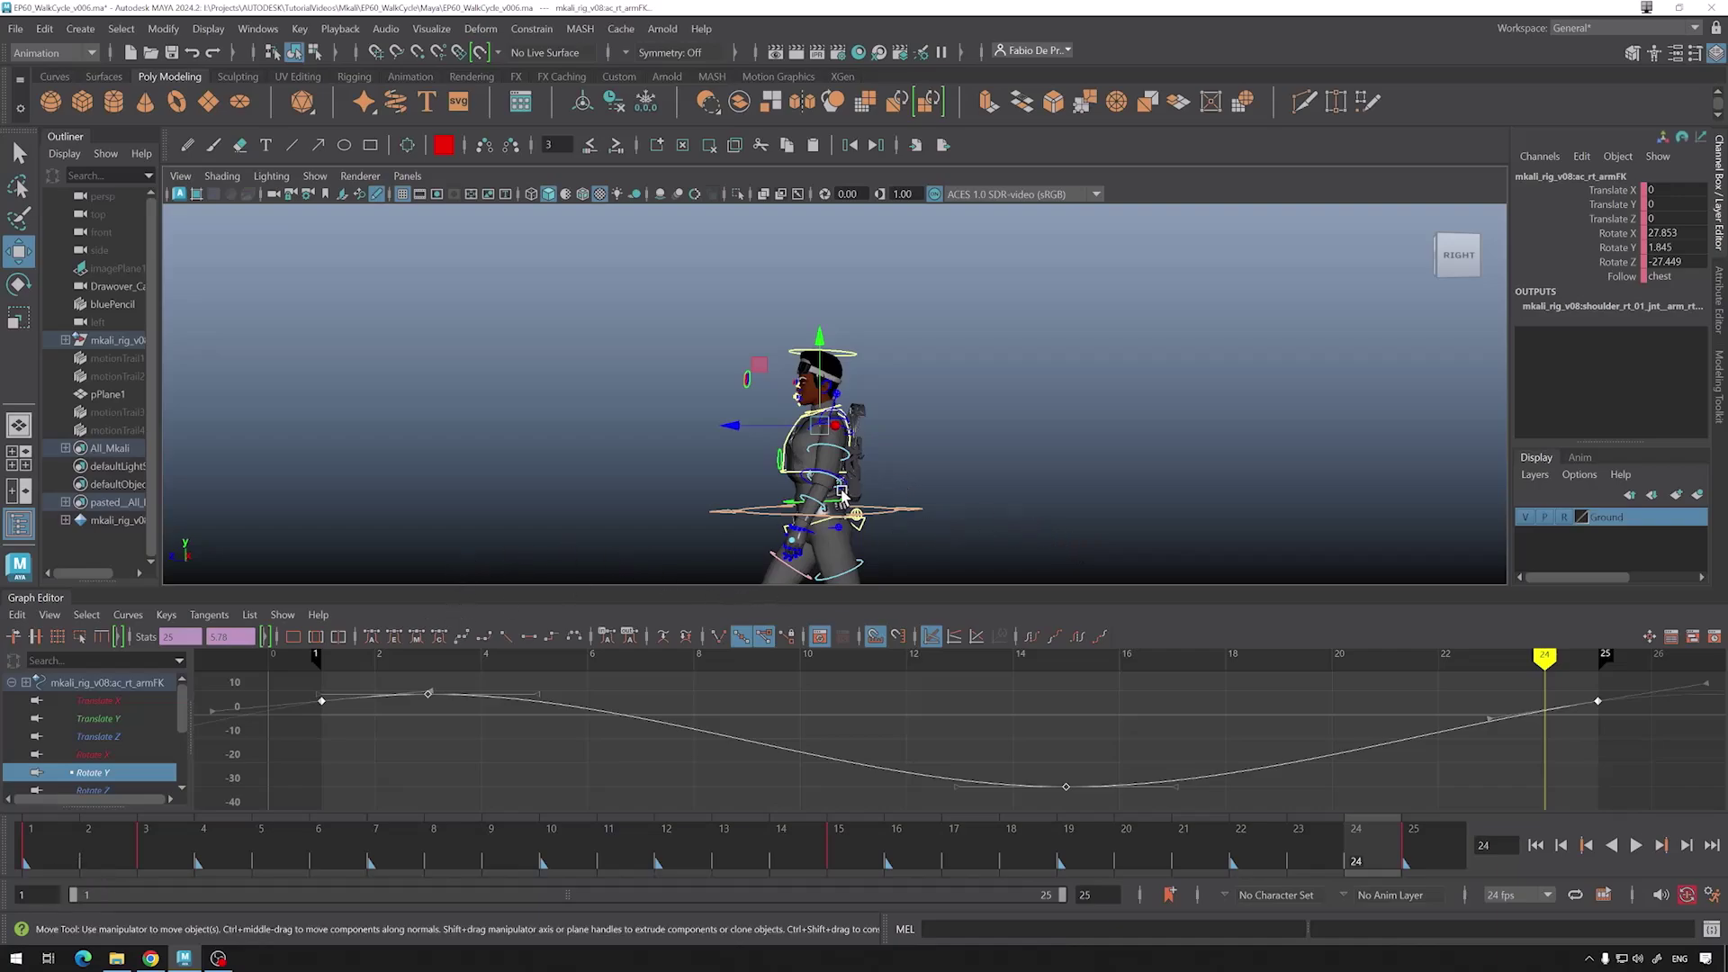
# Select the left arm FK control and show only its Rotate Y curve
pyautogui.keyDown('alt'); pyautogui.moveTo(880, 440); pyautogui.dragTo(887, 439); pyautogui.keyUp('alt')
pyautogui.click(910, 435)
pyautogui.click(856, 429)
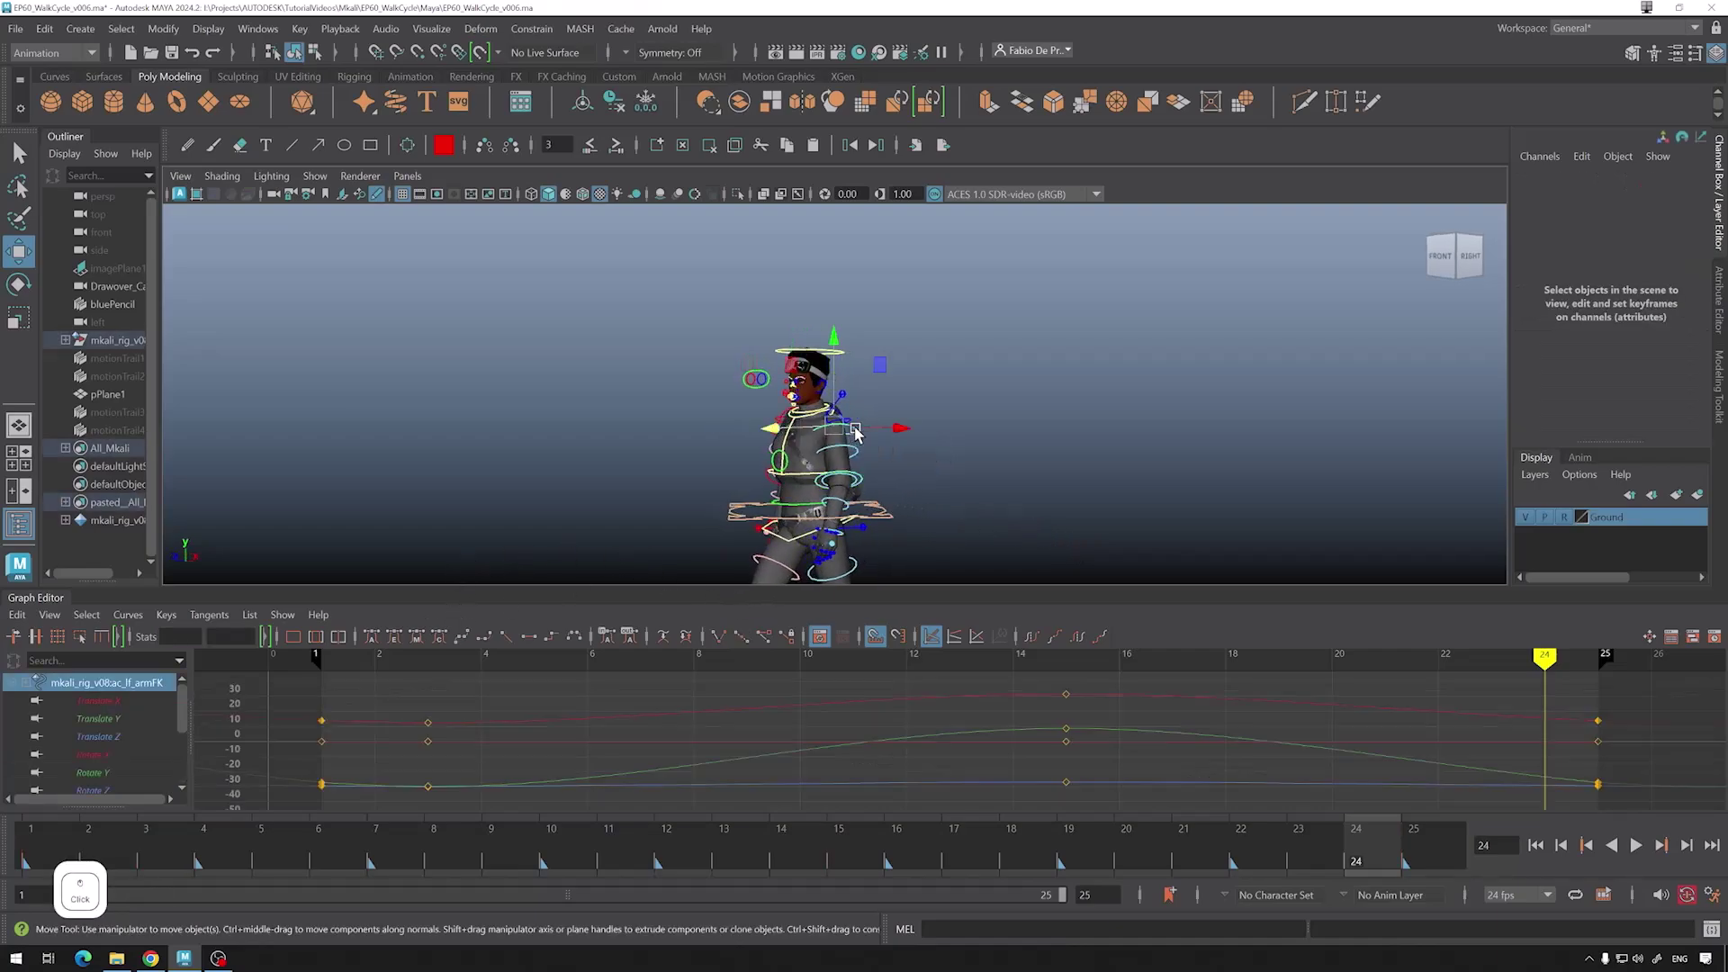
pyautogui.click(106, 773)
pyautogui.scroll(-5, 872, 748)
# Try raising all of the left arm's Rotate Y keys together, and undo the change
pyautogui.moveTo(1326, 707); pyautogui.dragTo(688, 804)
pyautogui.moveTo(1005, 726)
pyautogui.keyDown('shift'); pyautogui.mouseDown(button='middle')
pyautogui.moveTo(1003, 753)
pyautogui.moveTo(1011, 726)
pyautogui.mouseUp(button='middle'); pyautogui.keyUp('shift')
pyautogui.hotkey('ctrl', 'z')
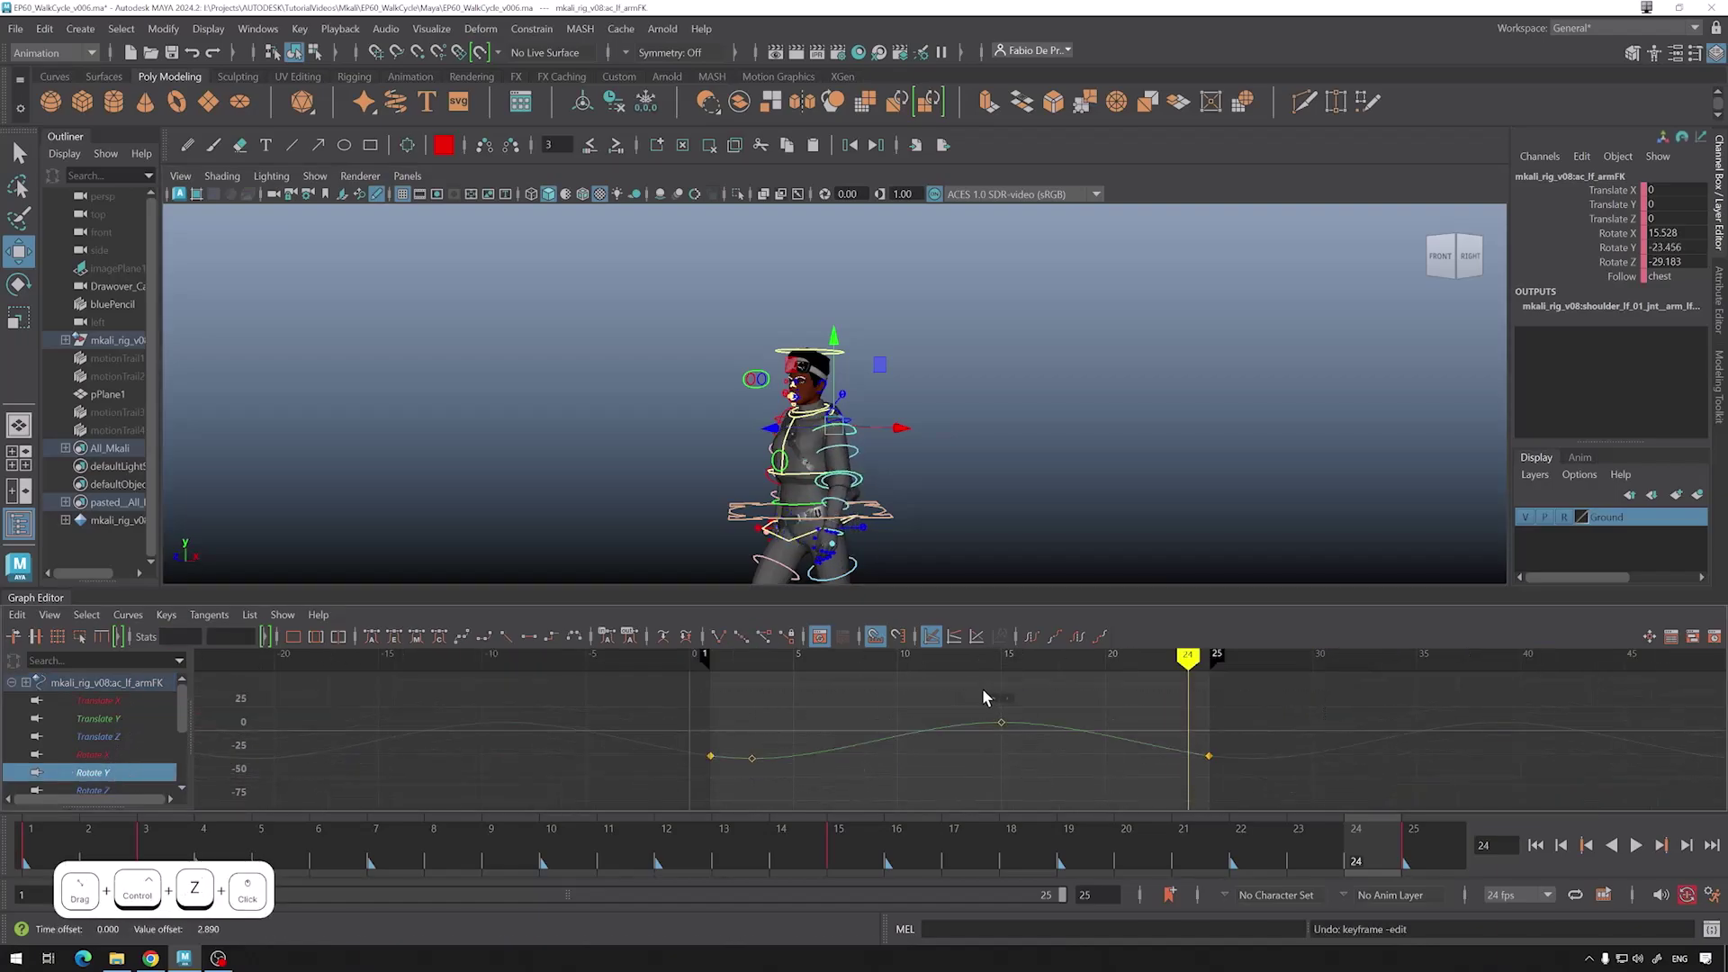
# Add the right arm FK control to the selection and show both arms' Rotate Y curves together
pyautogui.keyDown('alt'); pyautogui.moveTo(829, 531); pyautogui.dragTo(848, 501); pyautogui.keyUp('alt')
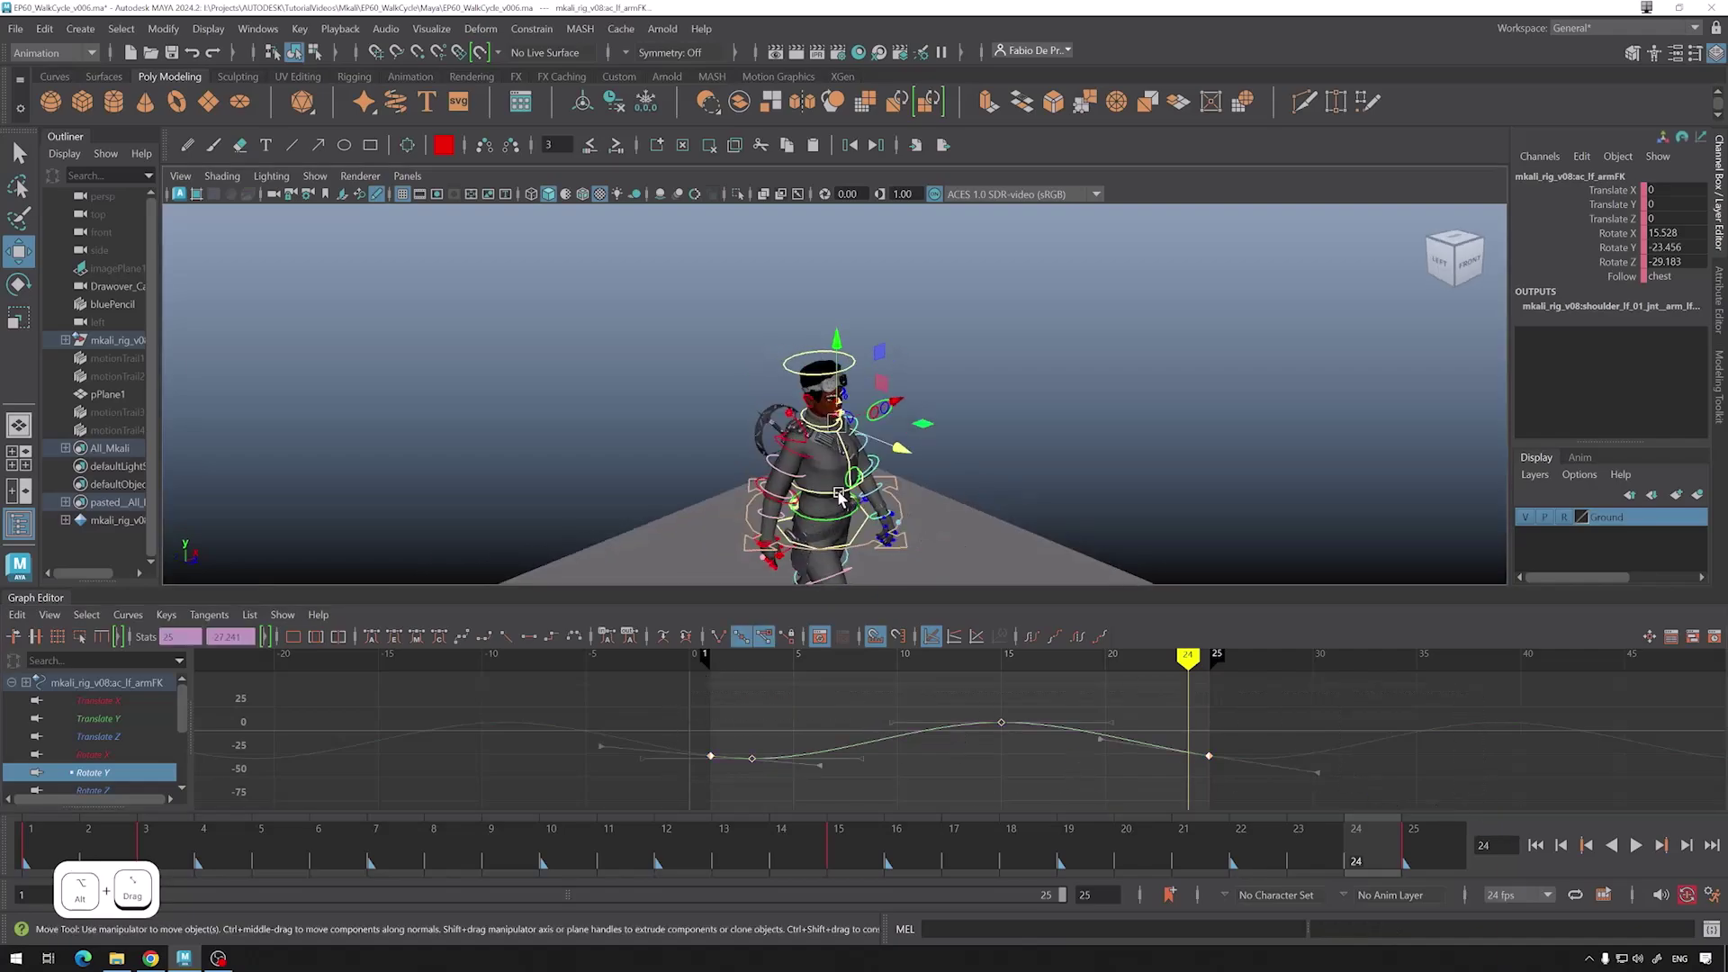
pyautogui.keyDown('shift'); pyautogui.click(794, 453); pyautogui.keyUp('shift')
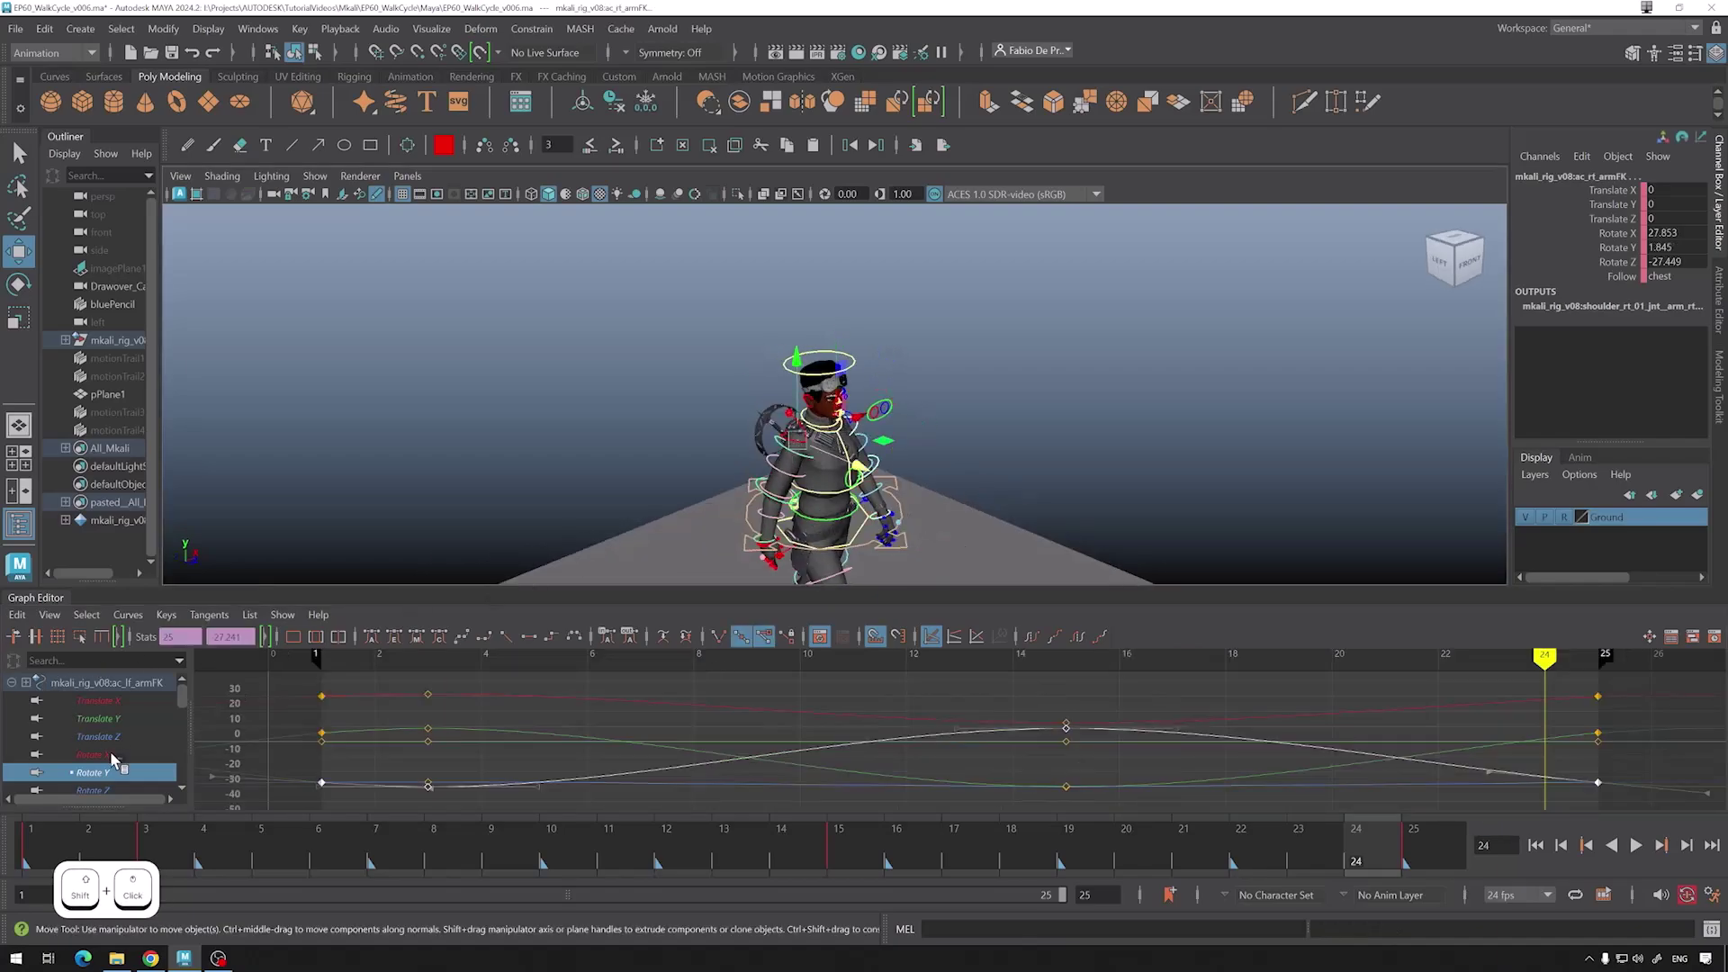
pyautogui.click(112, 773)
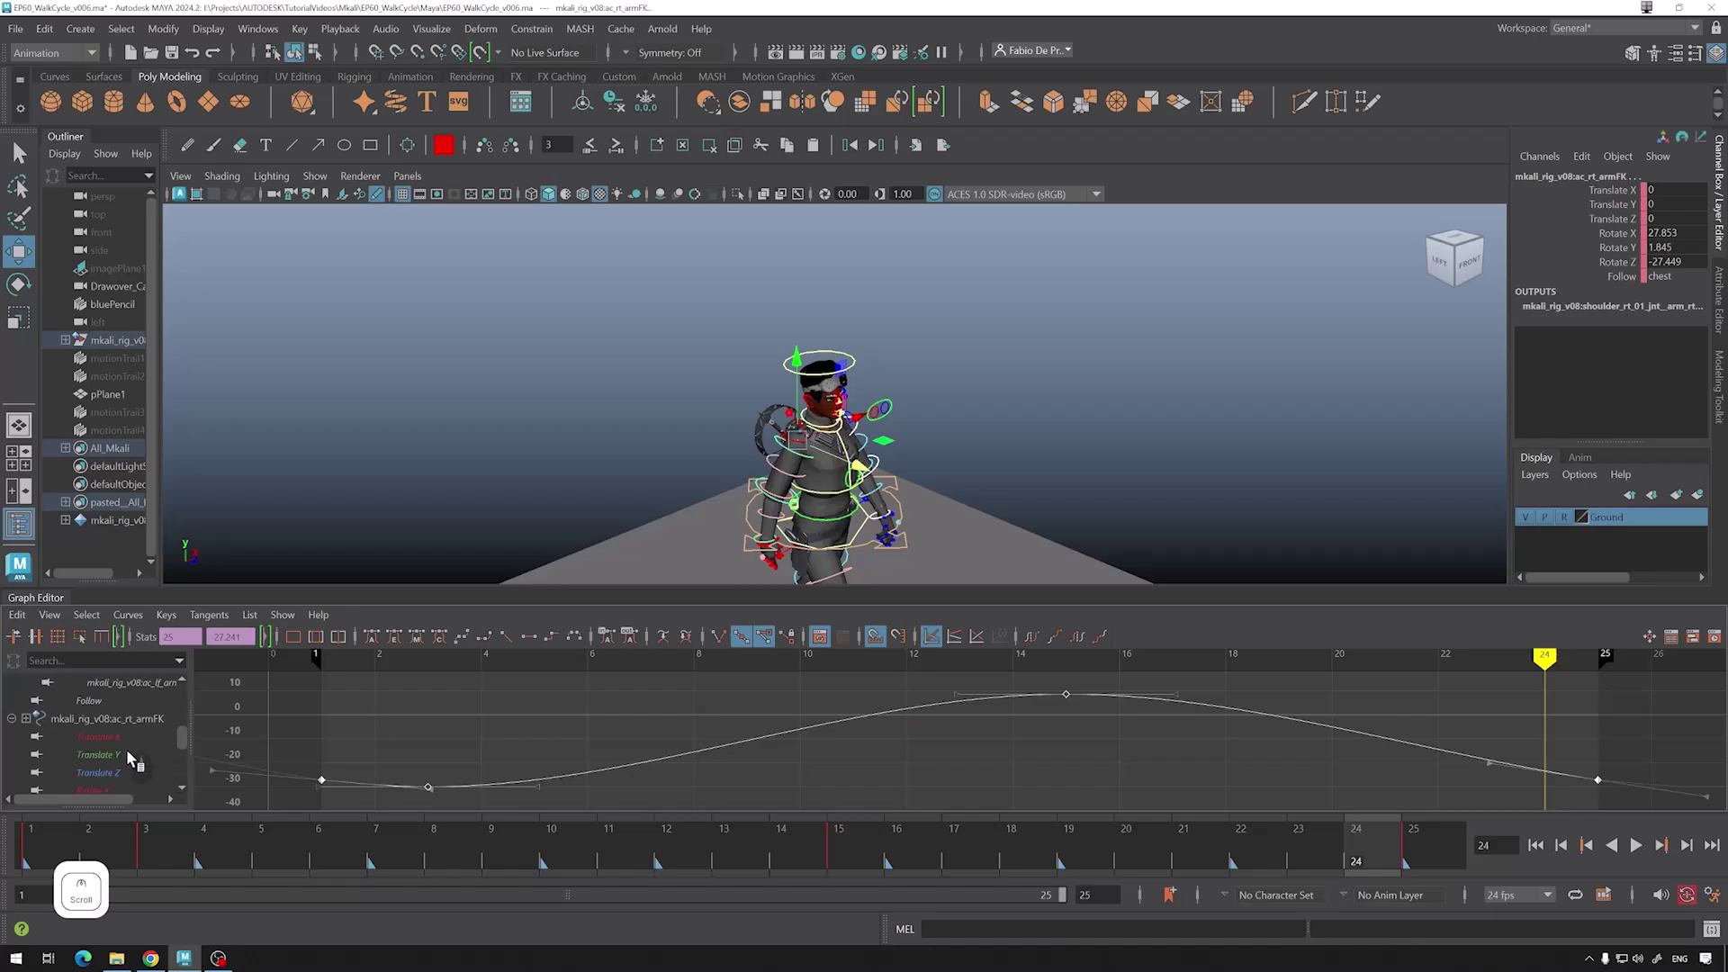
pyautogui.scroll(-1, 171, 787)
pyautogui.click(109, 783)
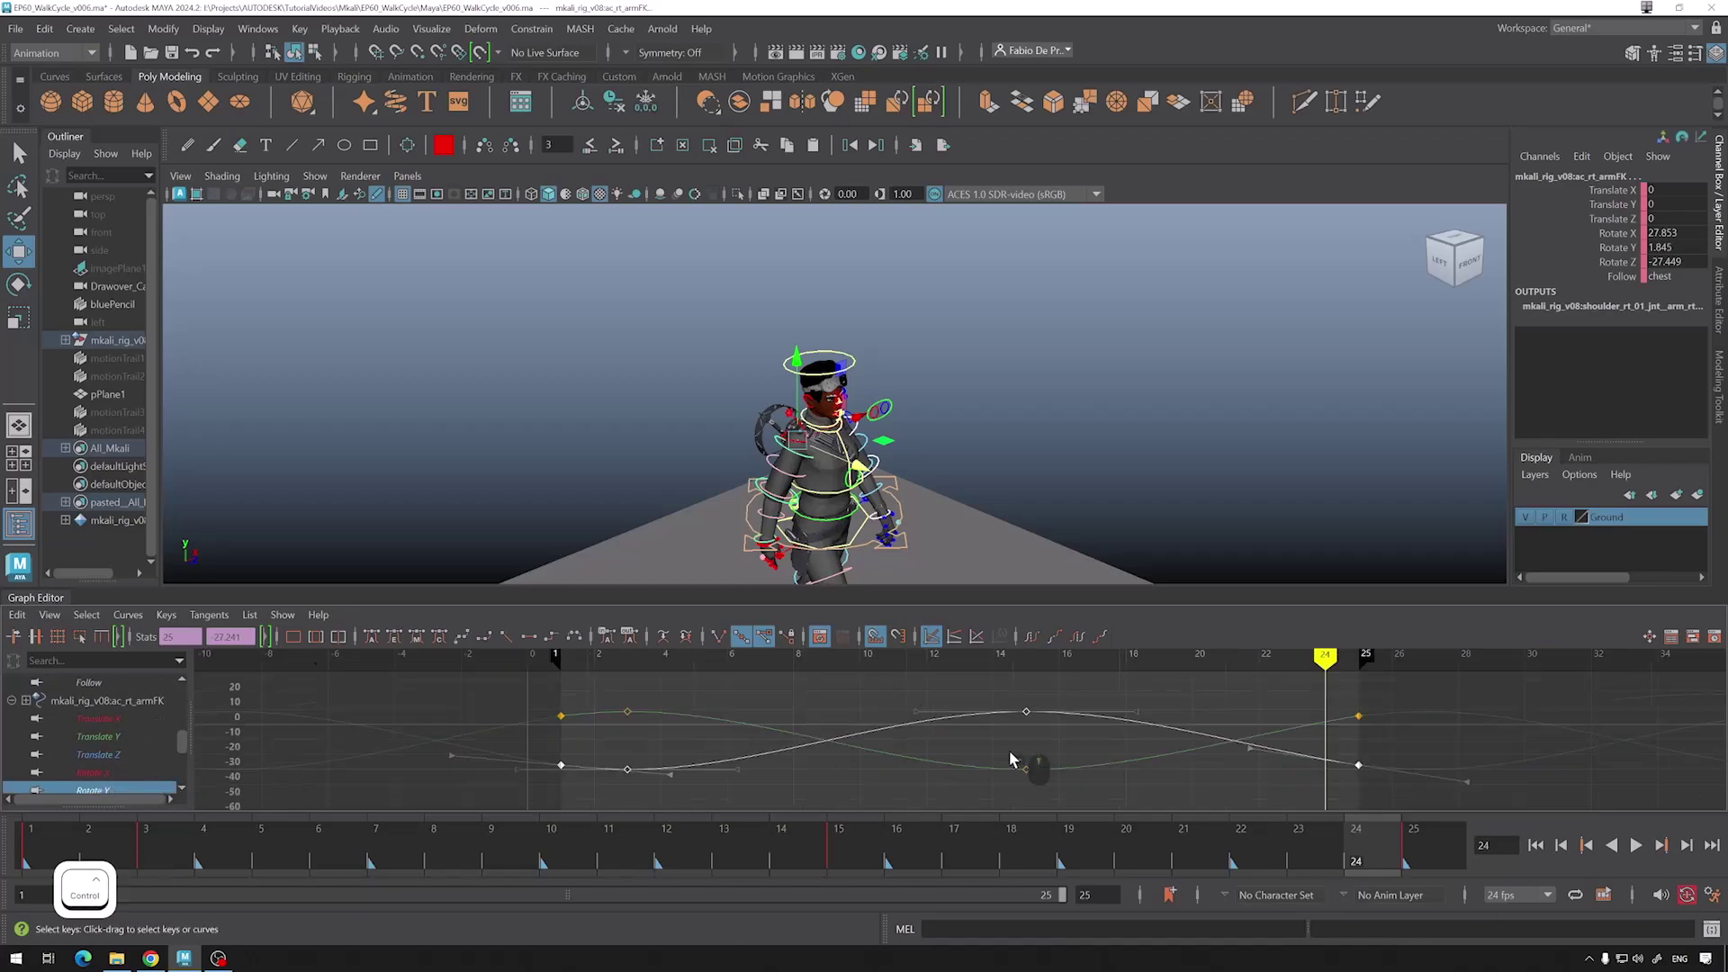
# Scale down the Rotate Y keys of both arms together and check the walk cycle in playback from the front
pyautogui.moveTo(557, 817); pyautogui.dragTo(559, 815)
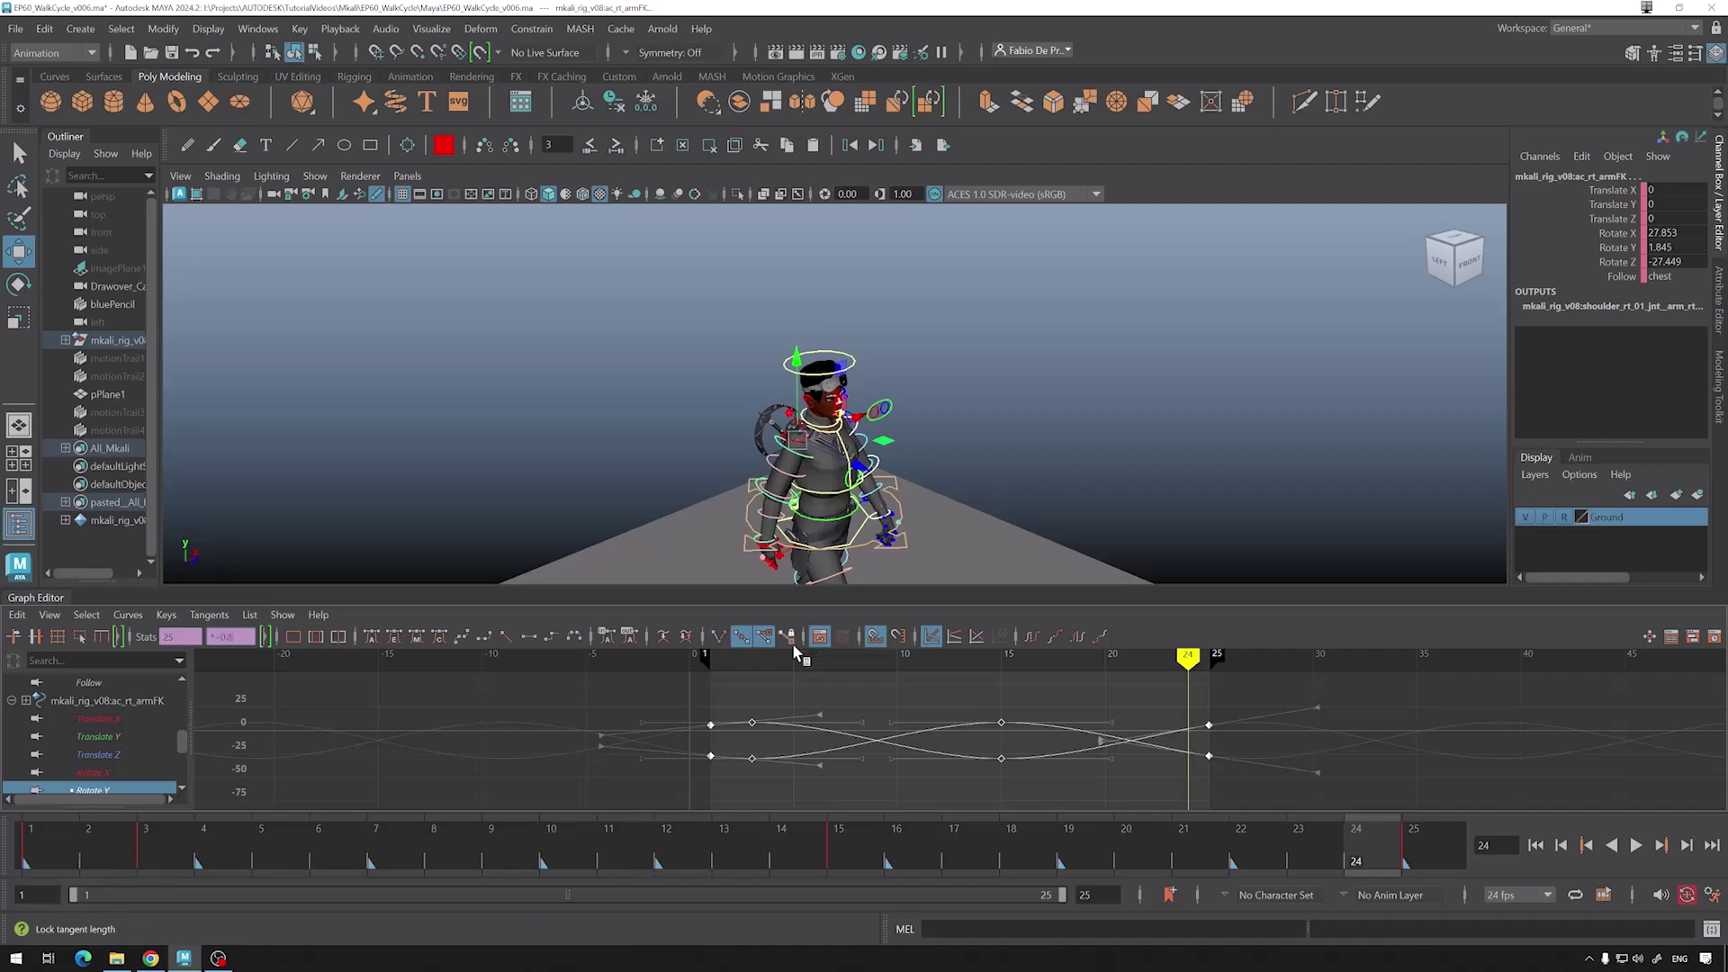
pyautogui.press('Return')
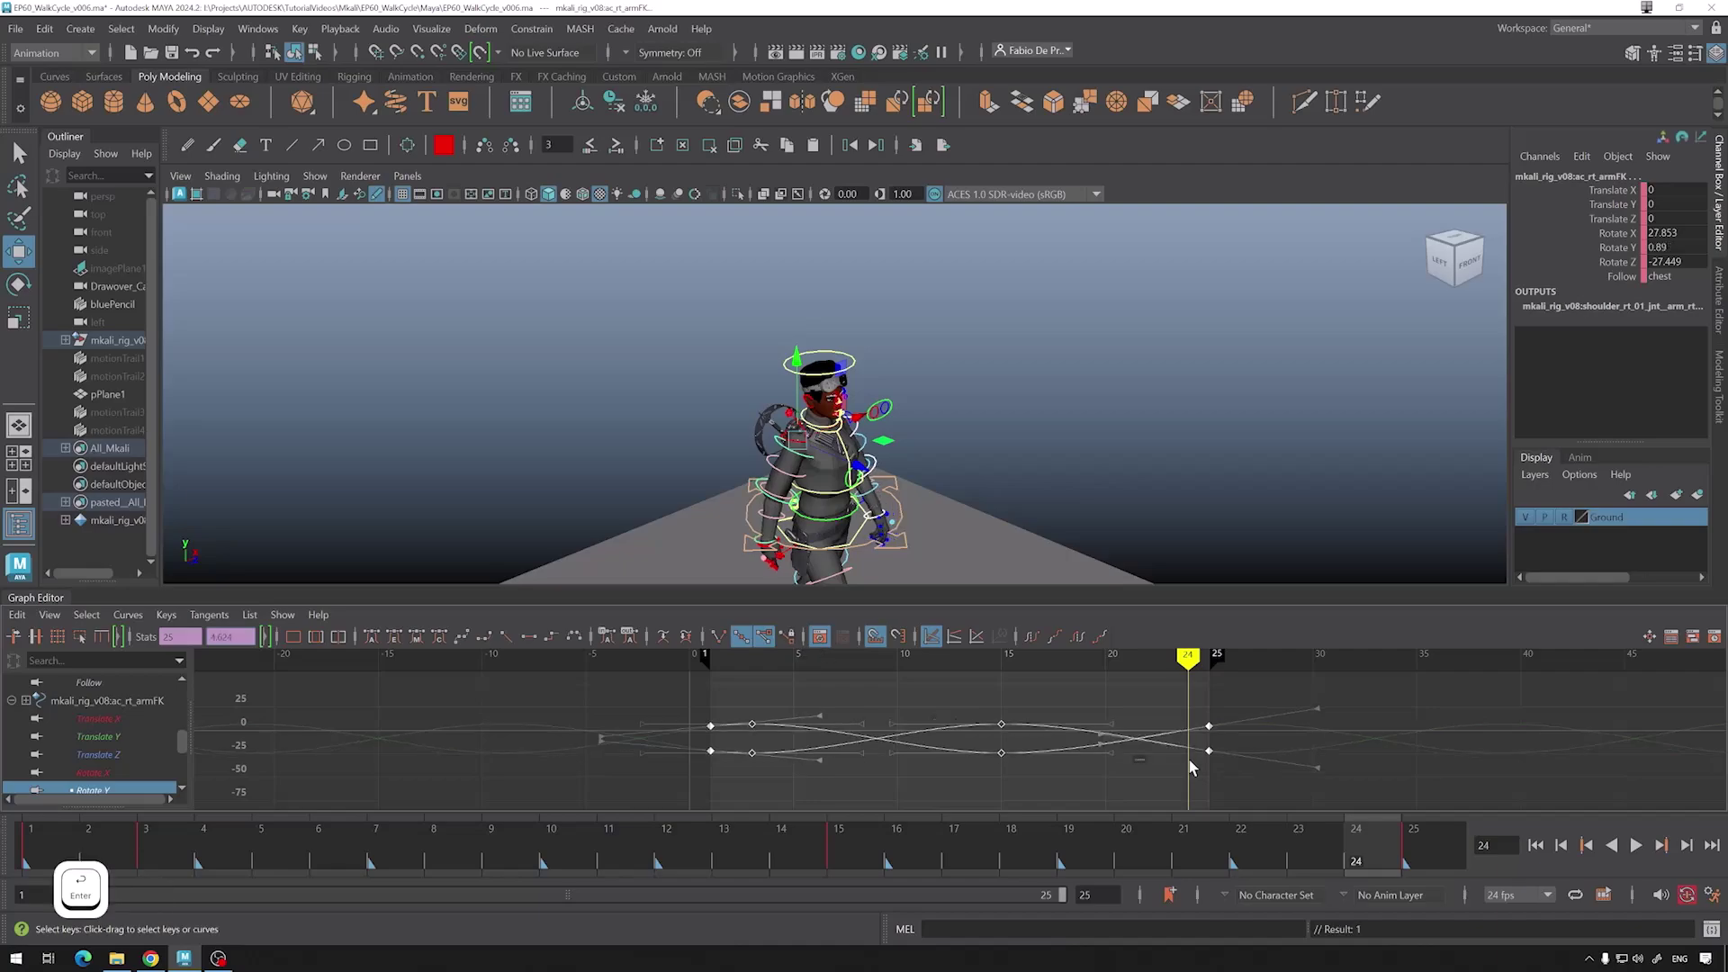
pyautogui.hotkey('alt', 'v')
pyautogui.keyDown('alt'); pyautogui.moveTo(949, 547); pyautogui.dragTo(908, 456); pyautogui.keyUp('alt')
pyautogui.hotkey('alt', '1')
pyautogui.scroll(-3, 1035, 485)
pyautogui.keyDown('alt'); pyautogui.scroll(4, 908, 456); pyautogui.keyUp('alt')
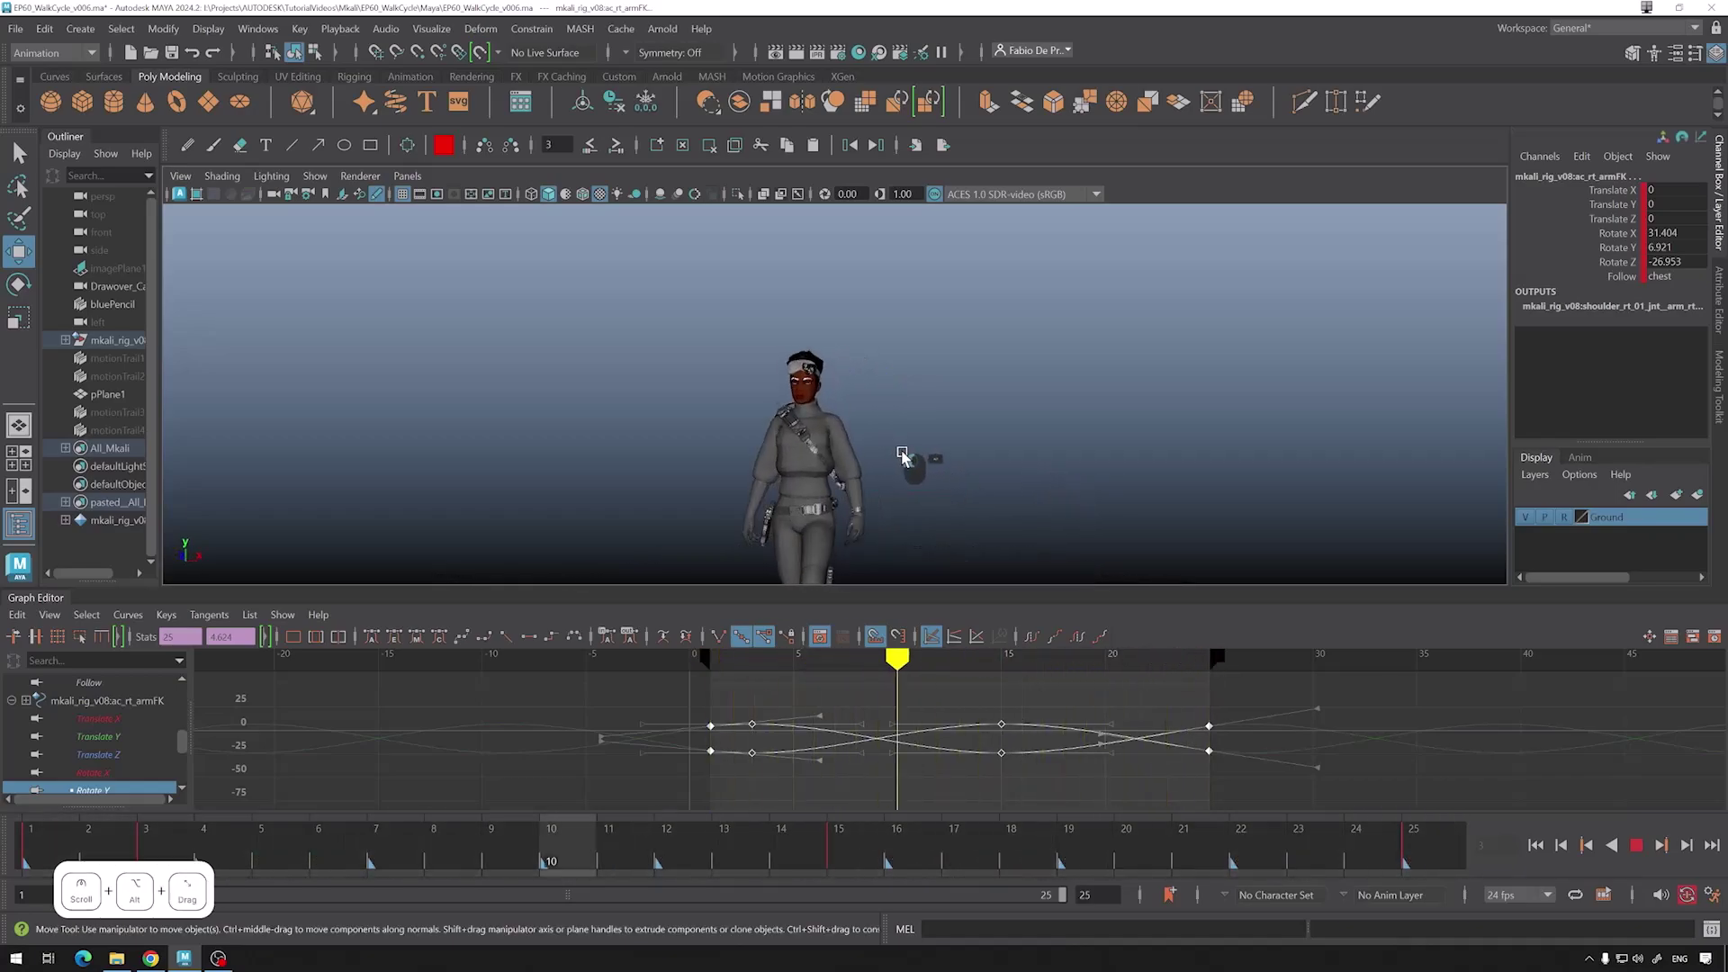
pyautogui.keyDown('alt'); pyautogui.scroll(5, 911, 456); pyautogui.keyUp('alt')
pyautogui.hotkey('alt', 'v')
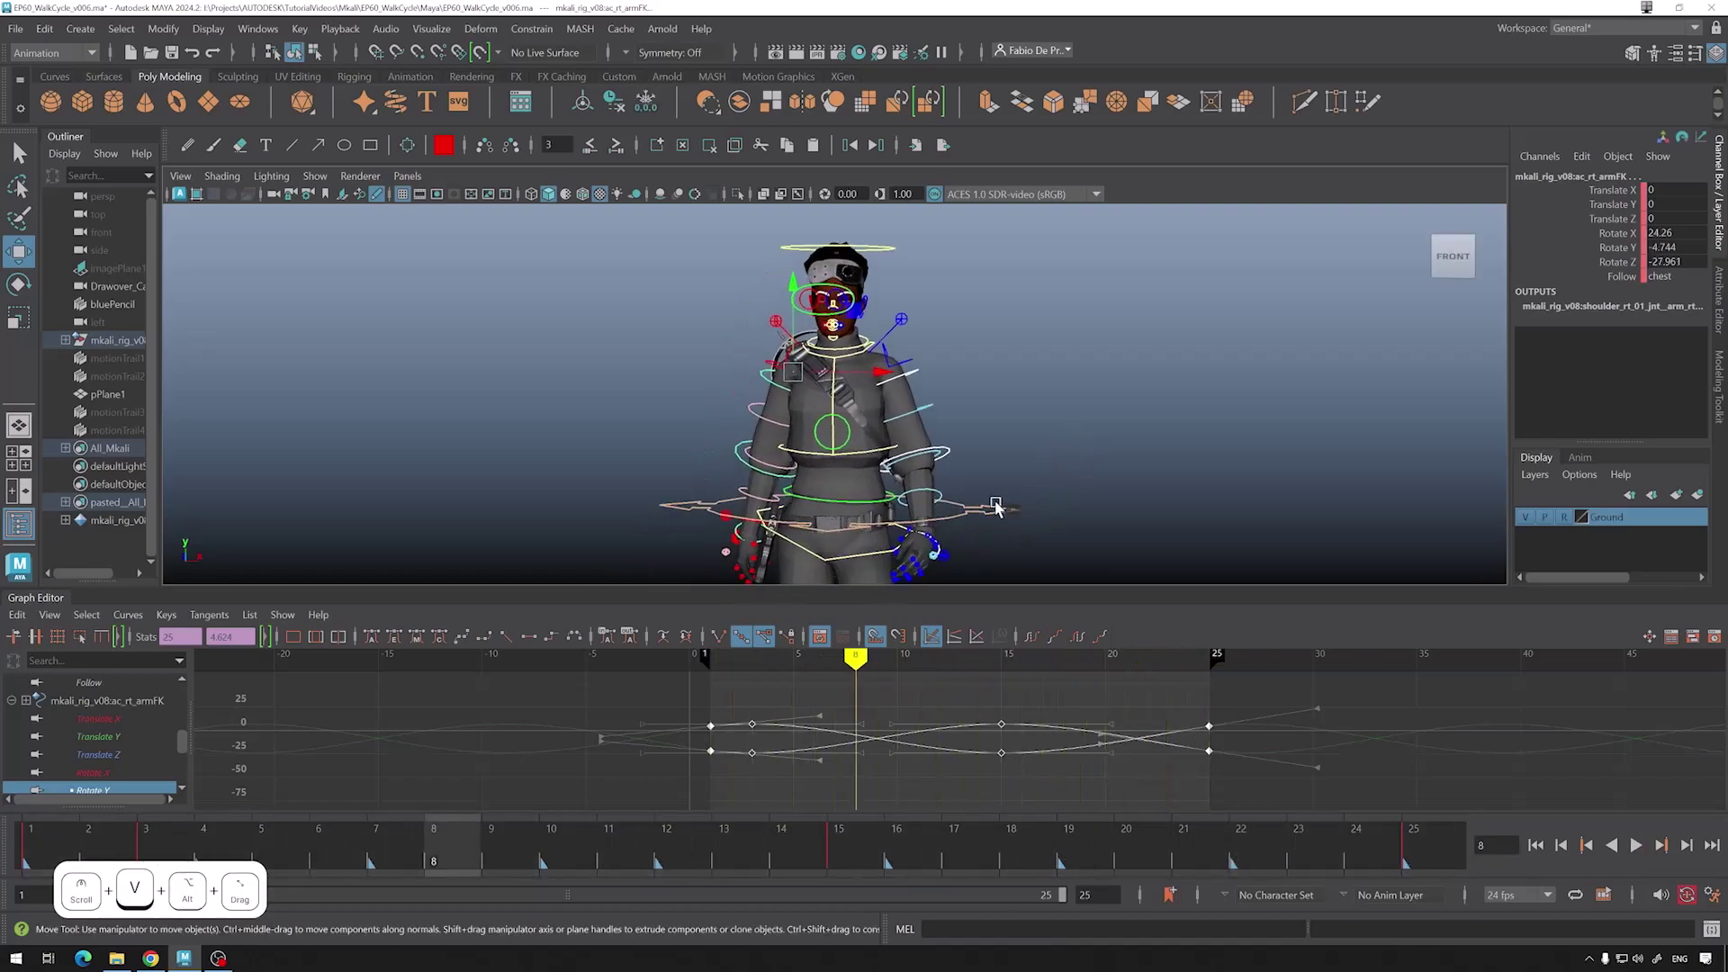
# Scale all keys of the top chest control's Rotate Z curve and play the walk cycle with the rig controls hidden
pyautogui.click(861, 458)
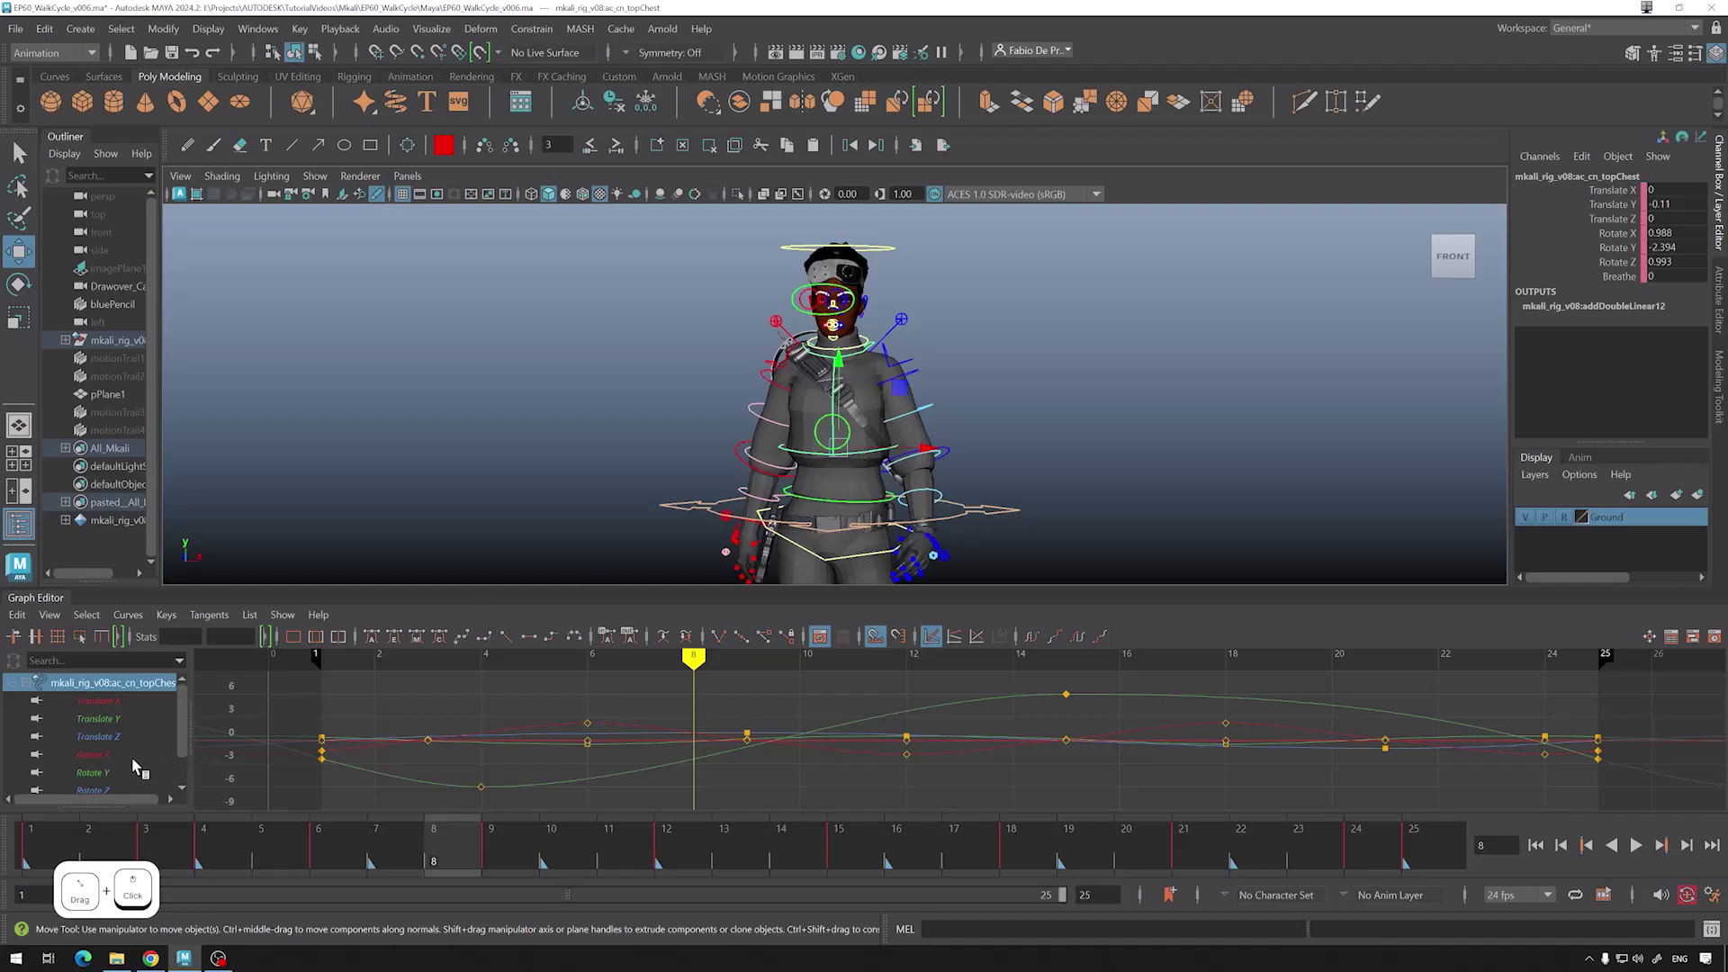
pyautogui.click(181, 789)
pyautogui.click(120, 771)
pyautogui.scroll(-5, 708, 726)
pyautogui.moveTo(717, 703); pyautogui.dragTo(1303, 813)
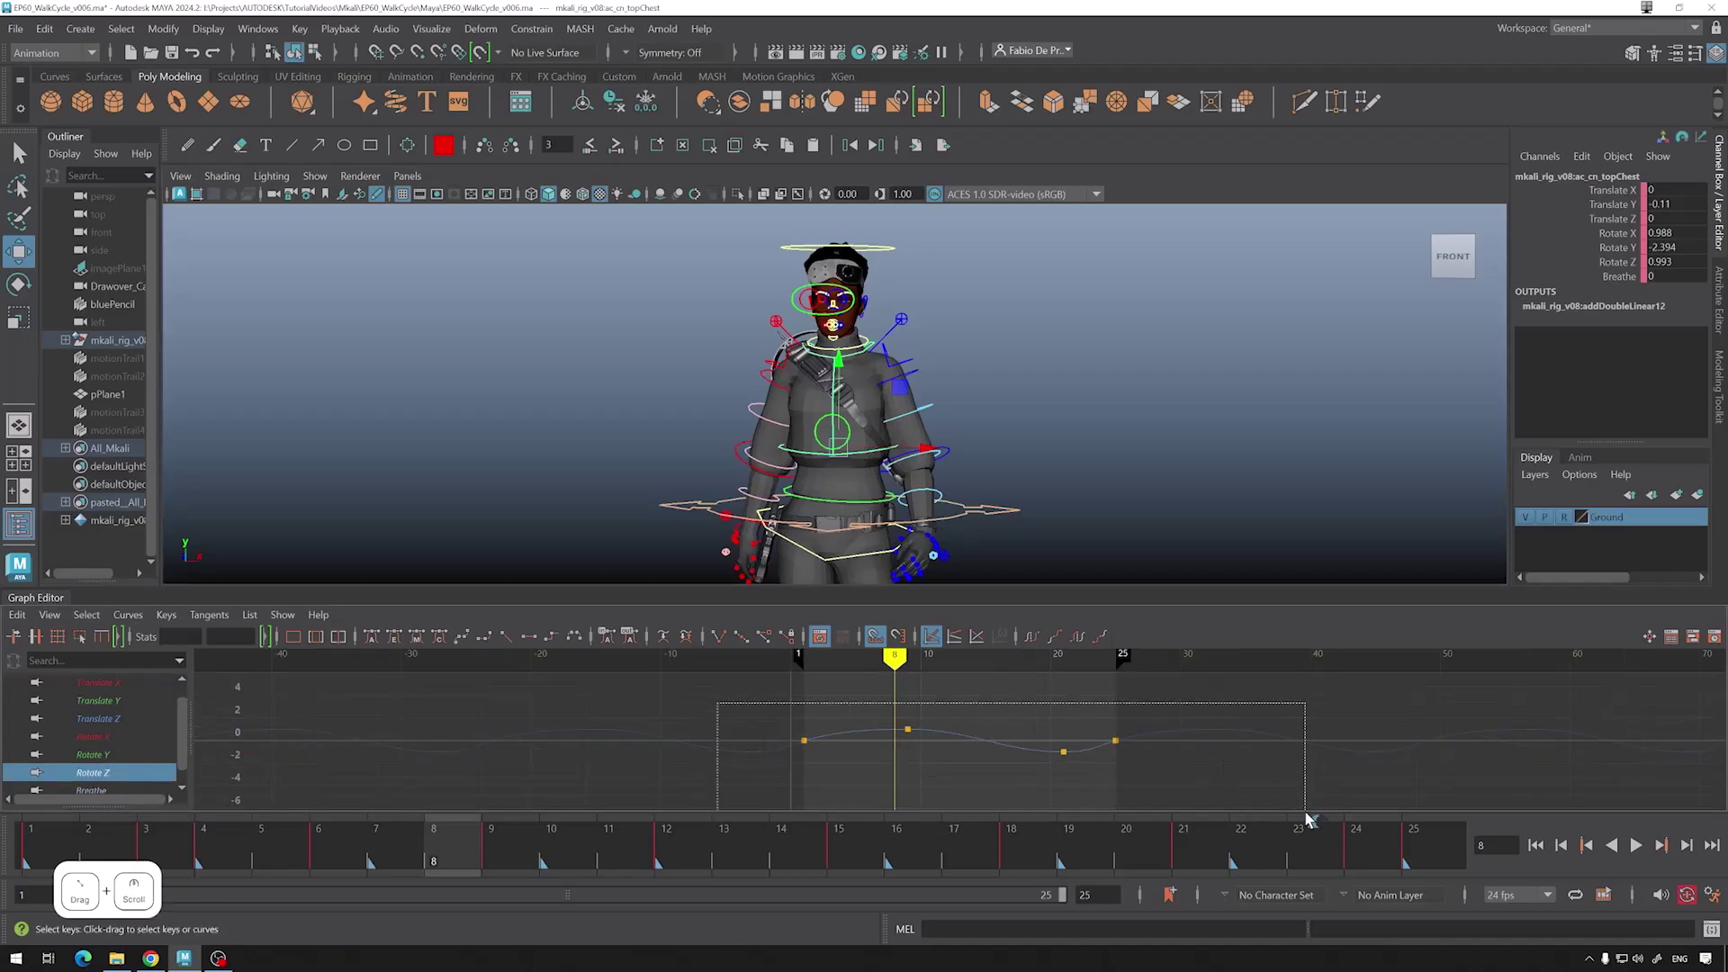
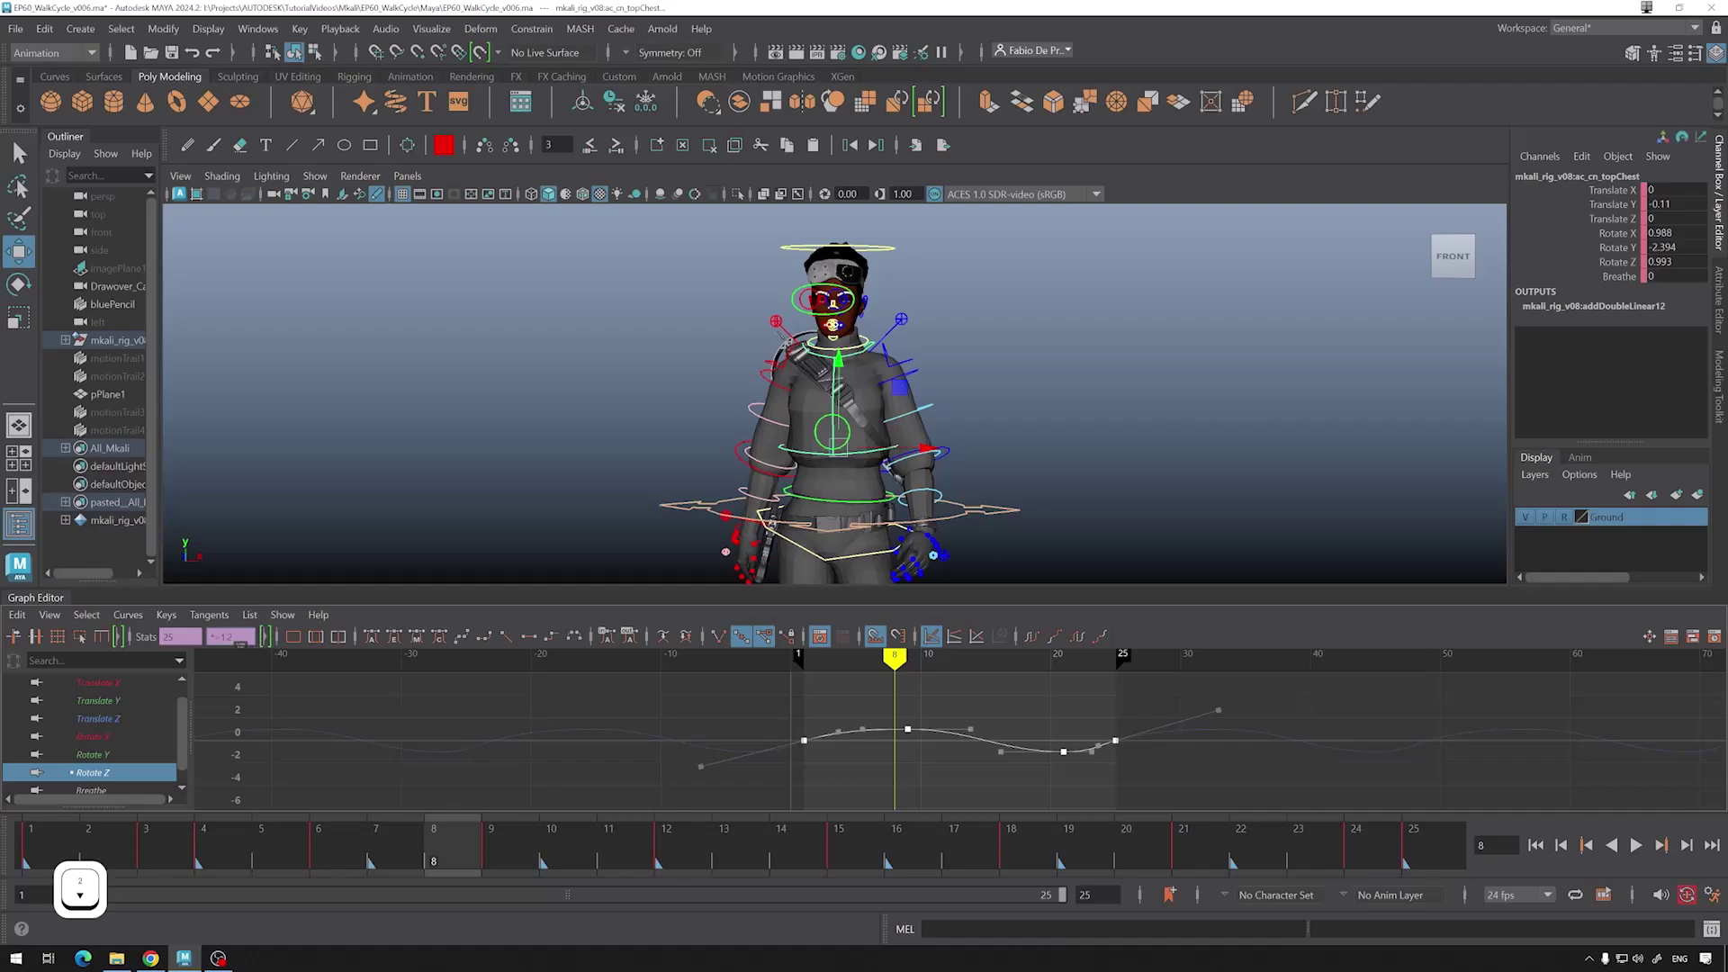
pyautogui.hotkey('alt', 'v')
pyautogui.click(1052, 557)
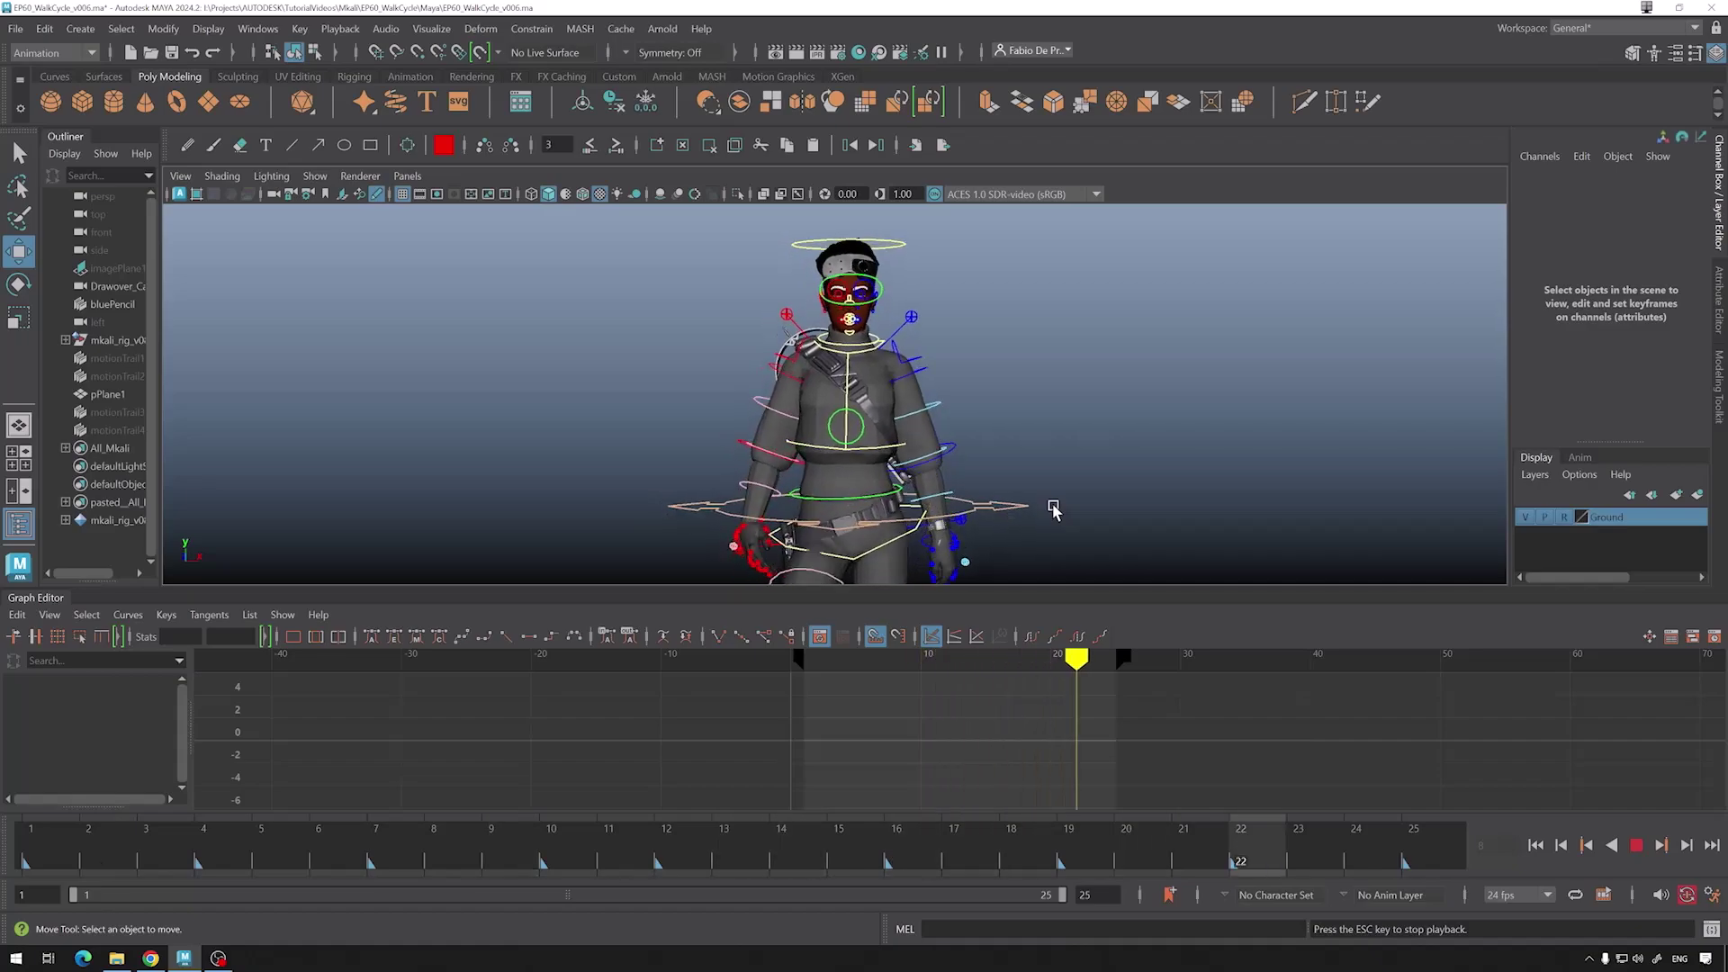
pyautogui.hotkey('alt', '1')
pyautogui.scroll(-5, 1052, 506)
pyautogui.keyDown('alt'); pyautogui.moveTo(1053, 506); pyautogui.dragTo(1058, 505); pyautogui.keyUp('alt')
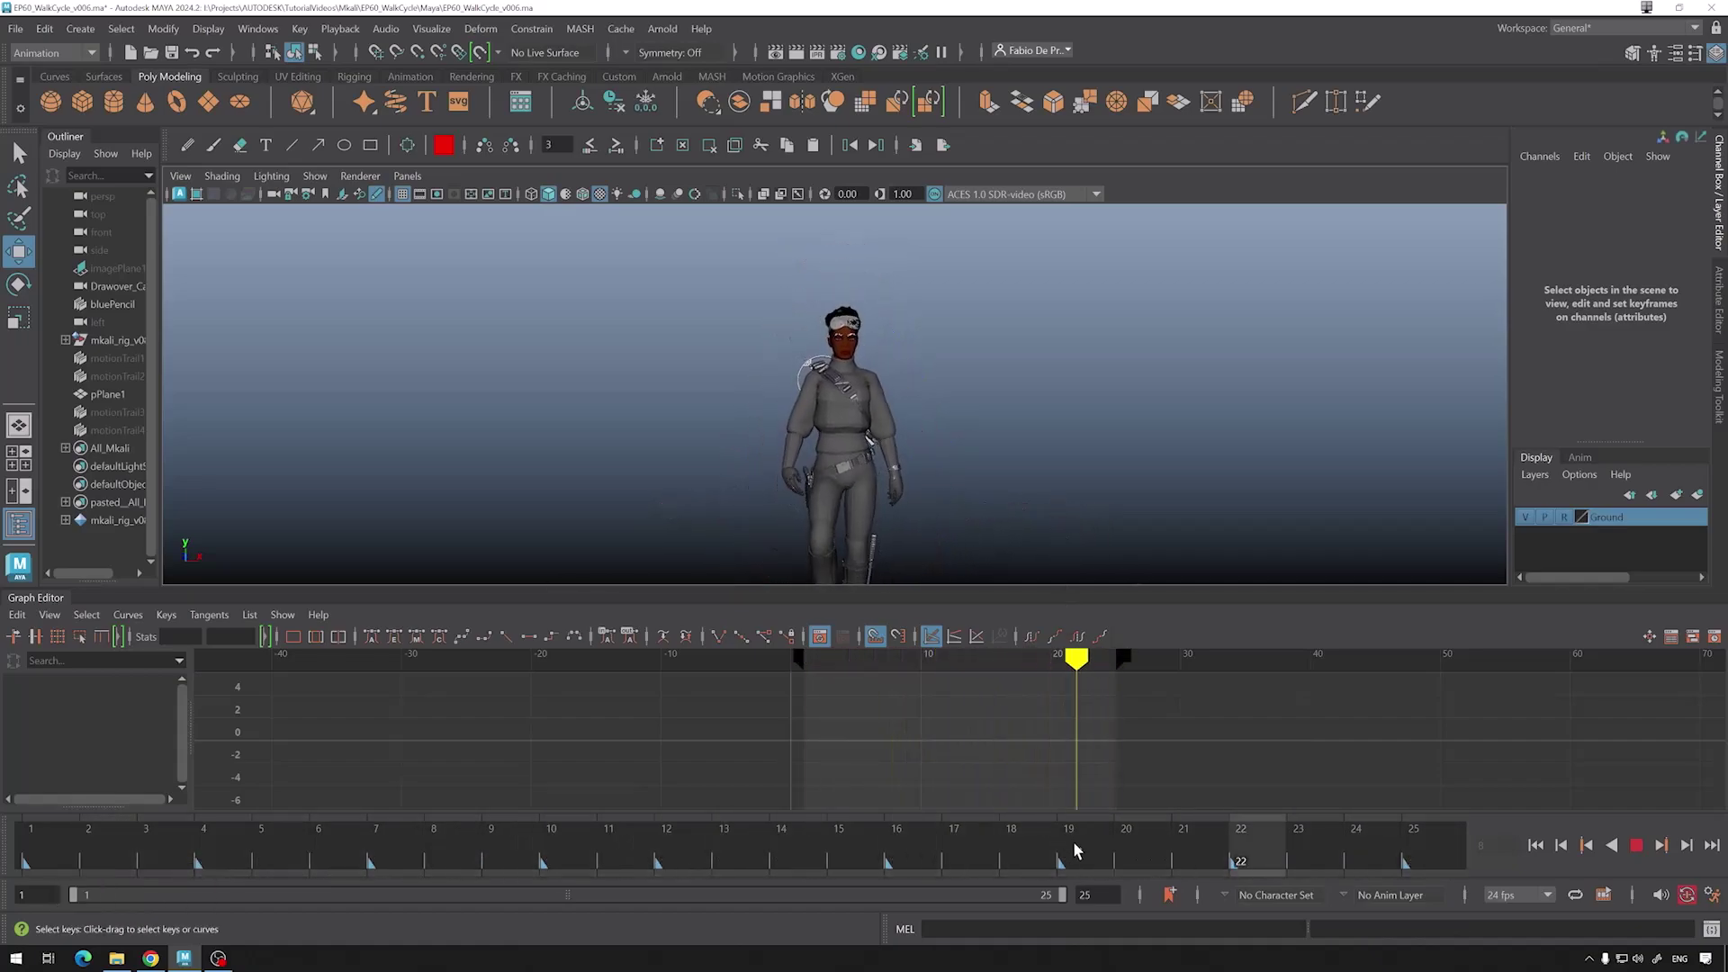
# Set the playback range to end at frame 24 and play the loop from the side
pyautogui.click(28, 861)
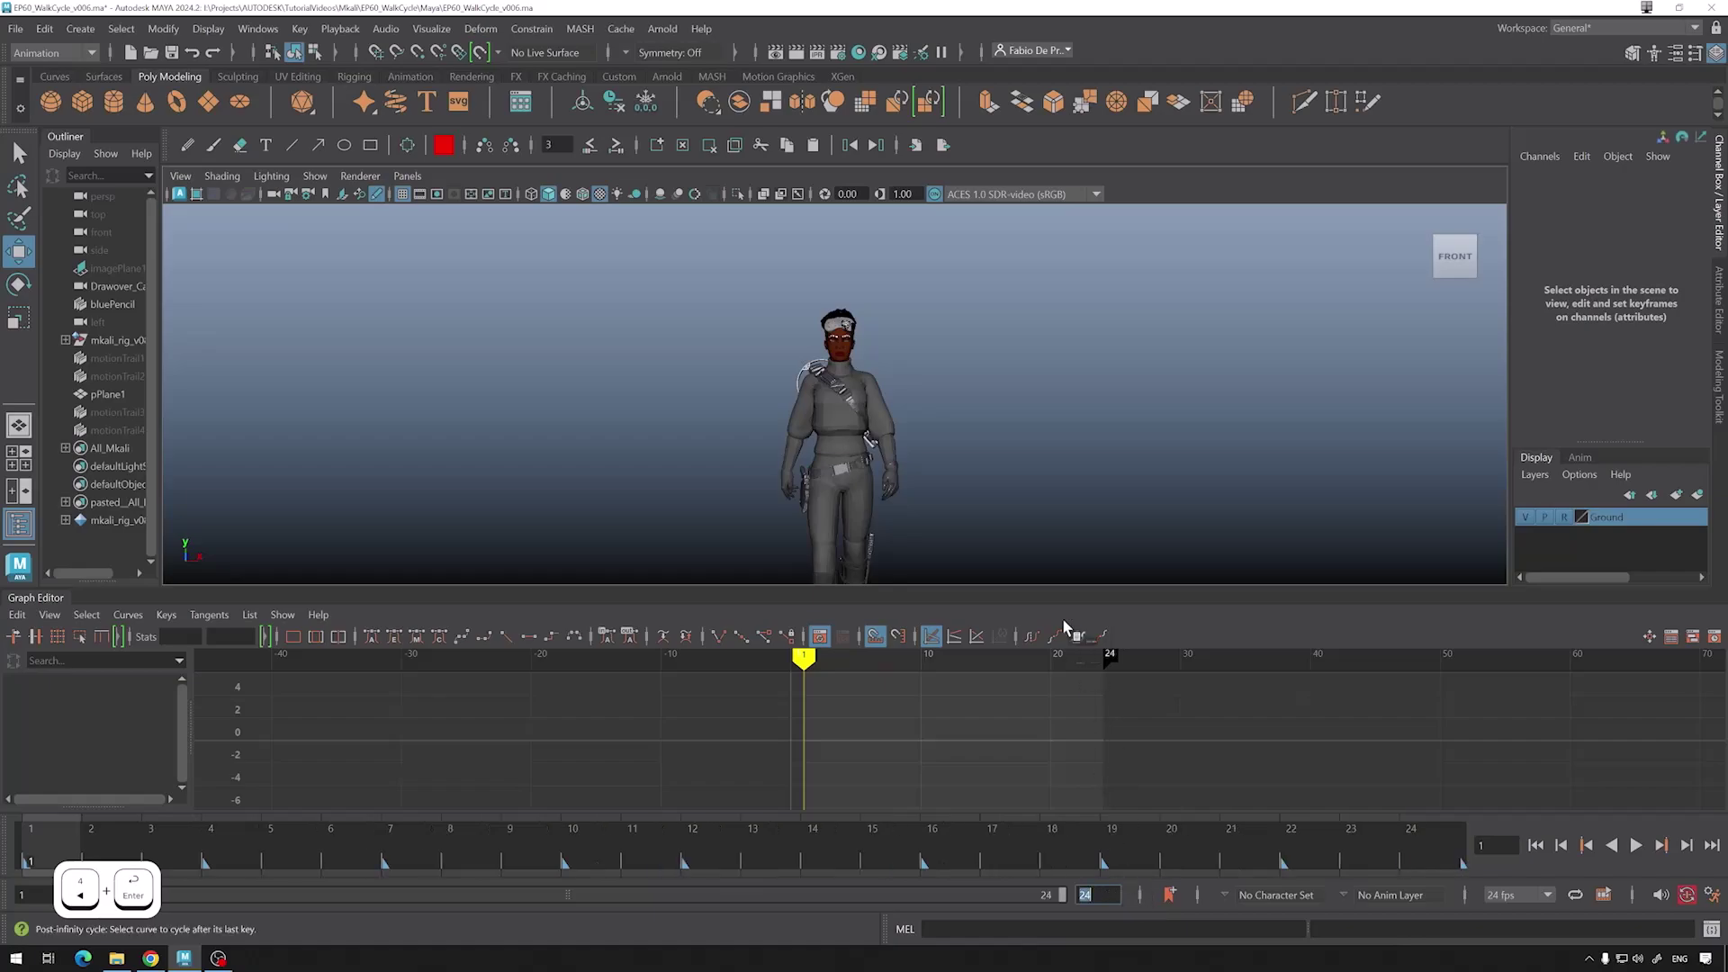
pyautogui.hotkey('alt', 'v')
pyautogui.keyDown('alt'); pyautogui.moveTo(1034, 482); pyautogui.dragTo(1120, 490); pyautogui.keyUp('alt')
pyautogui.keyDown('alt'); pyautogui.scroll(-1, 1117, 493); pyautogui.keyUp('alt')
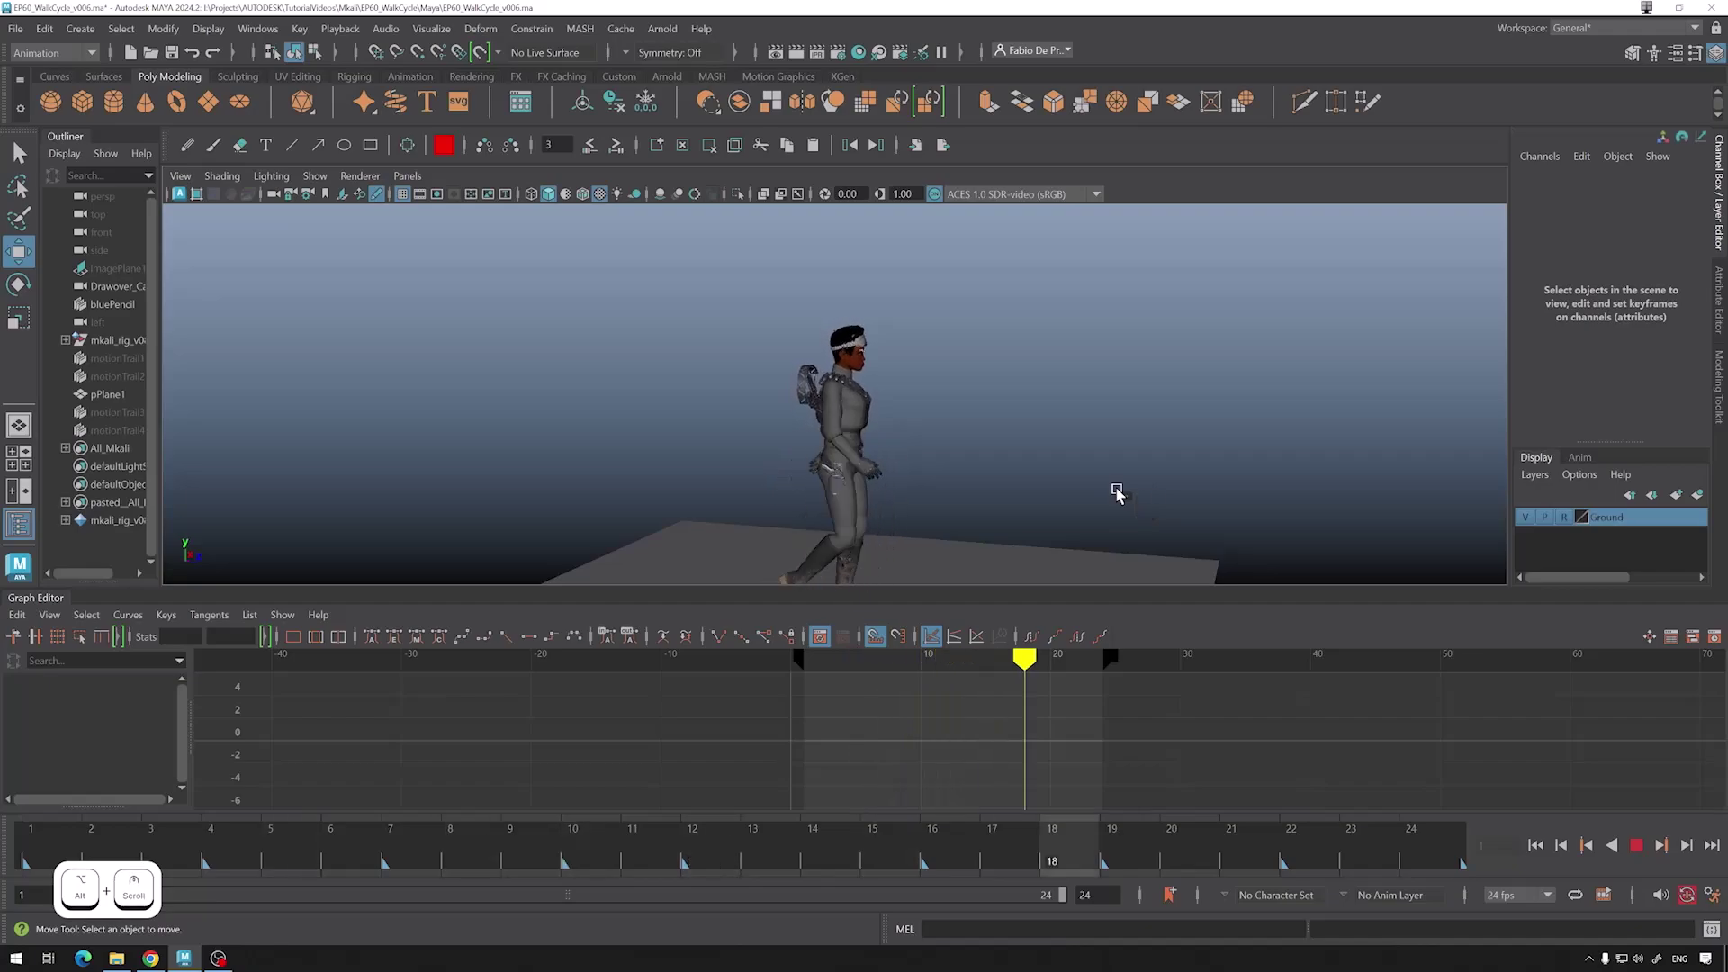
pyautogui.hotkey('alt', 'v')
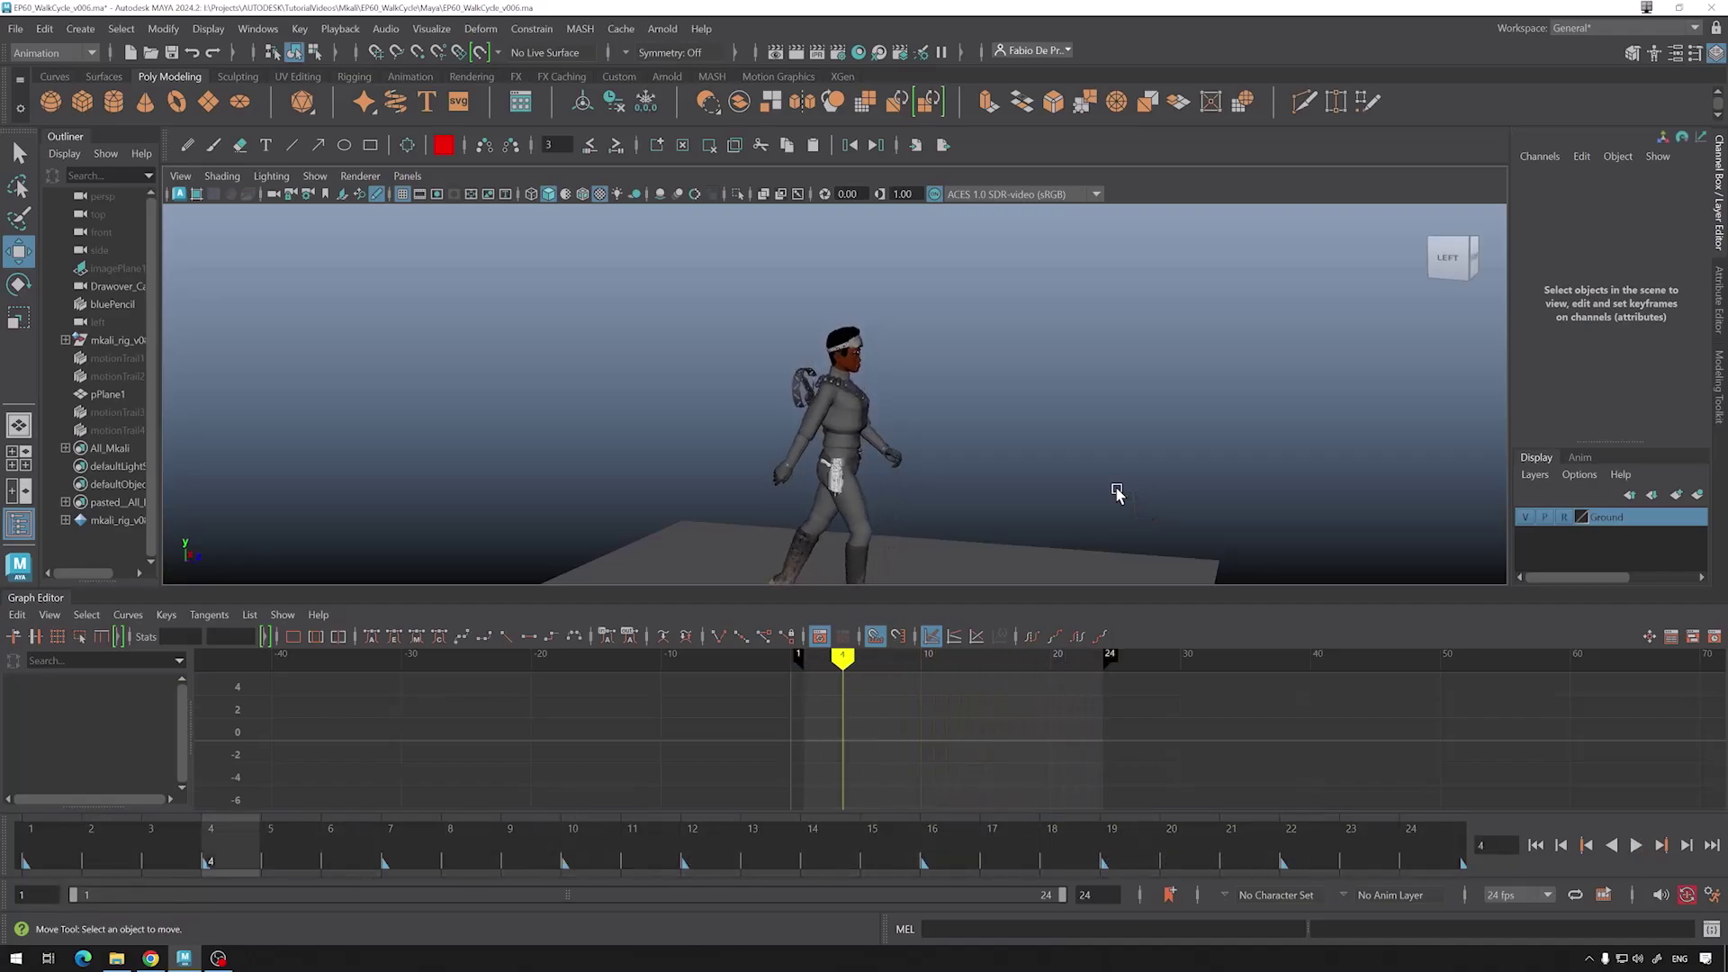
# Show the rig controls and select the right arm settings control on the right hand at frame 4
pyautogui.scroll(3, 761, 394)
pyautogui.keyDown('alt'); pyautogui.moveTo(841, 439); pyautogui.dragTo(918, 380, button='middle'); pyautogui.keyUp('alt')
pyautogui.scroll(3, 900, 409)
pyautogui.keyDown('alt'); pyautogui.moveTo(899, 409); pyautogui.dragTo(982, 439); pyautogui.keyUp('alt')
pyautogui.keyDown('alt'); pyautogui.moveTo(941, 462); pyautogui.dragTo(964, 414, button='middle'); pyautogui.keyUp('alt')
pyautogui.scroll(2, 964, 414)
pyautogui.scroll(3, 964, 414)
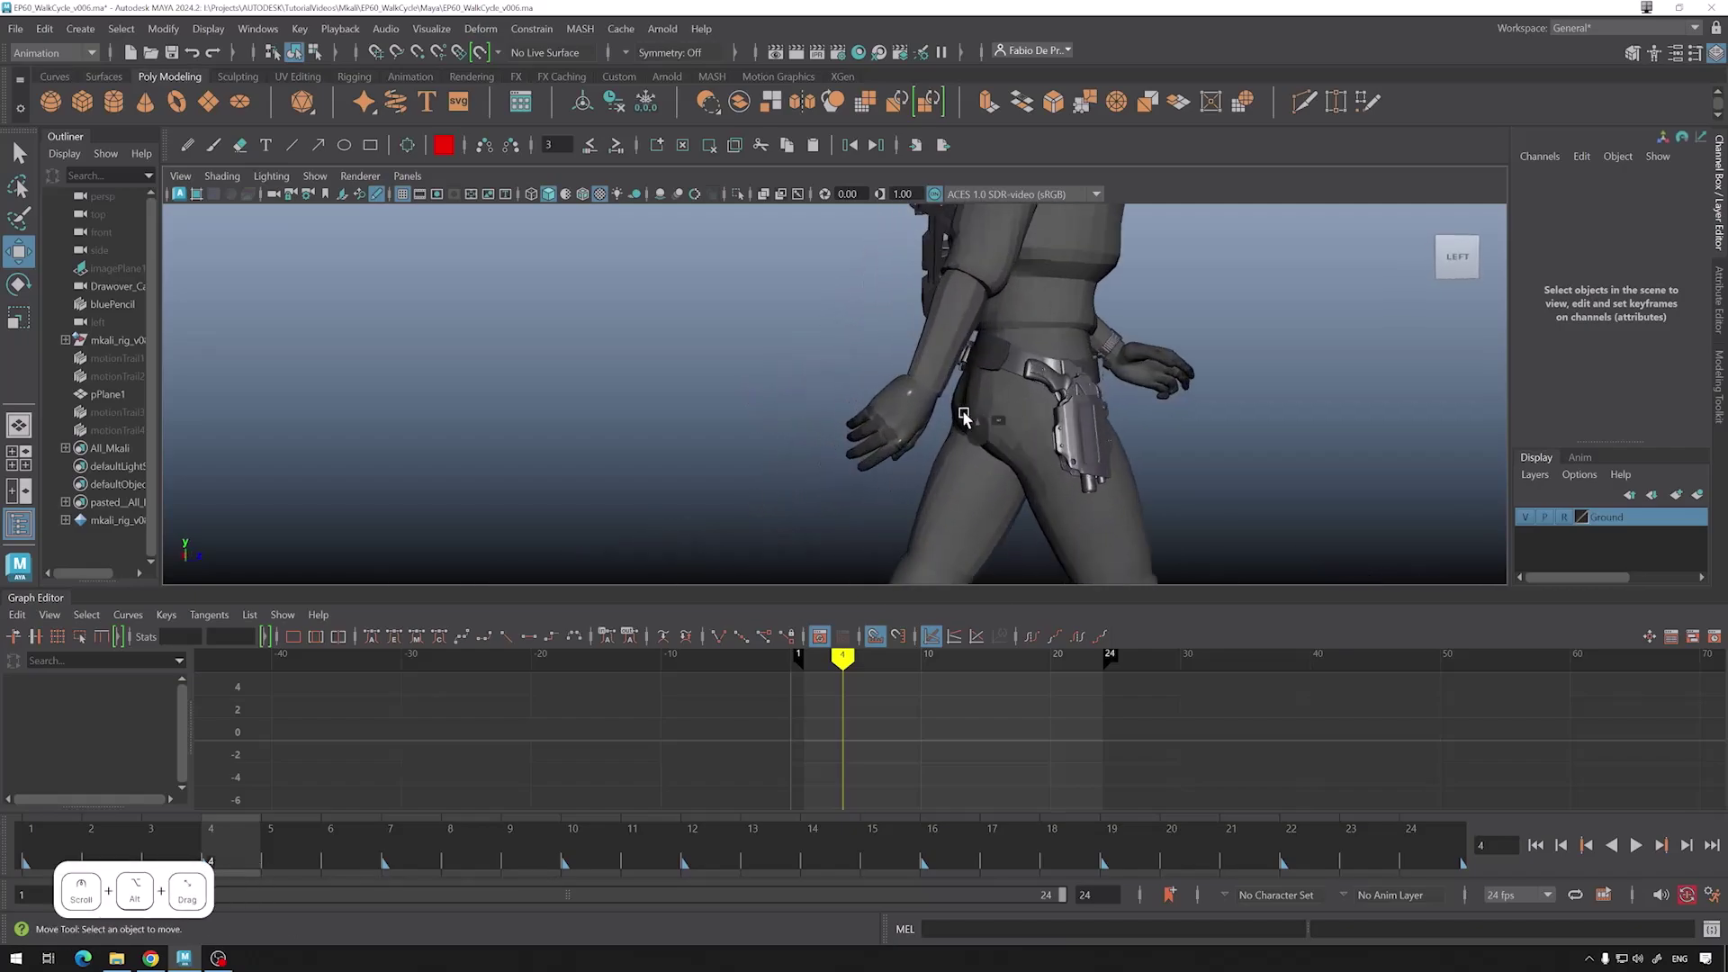
pyautogui.hotkey('alt', '1')
pyautogui.scroll(6, 991, 435)
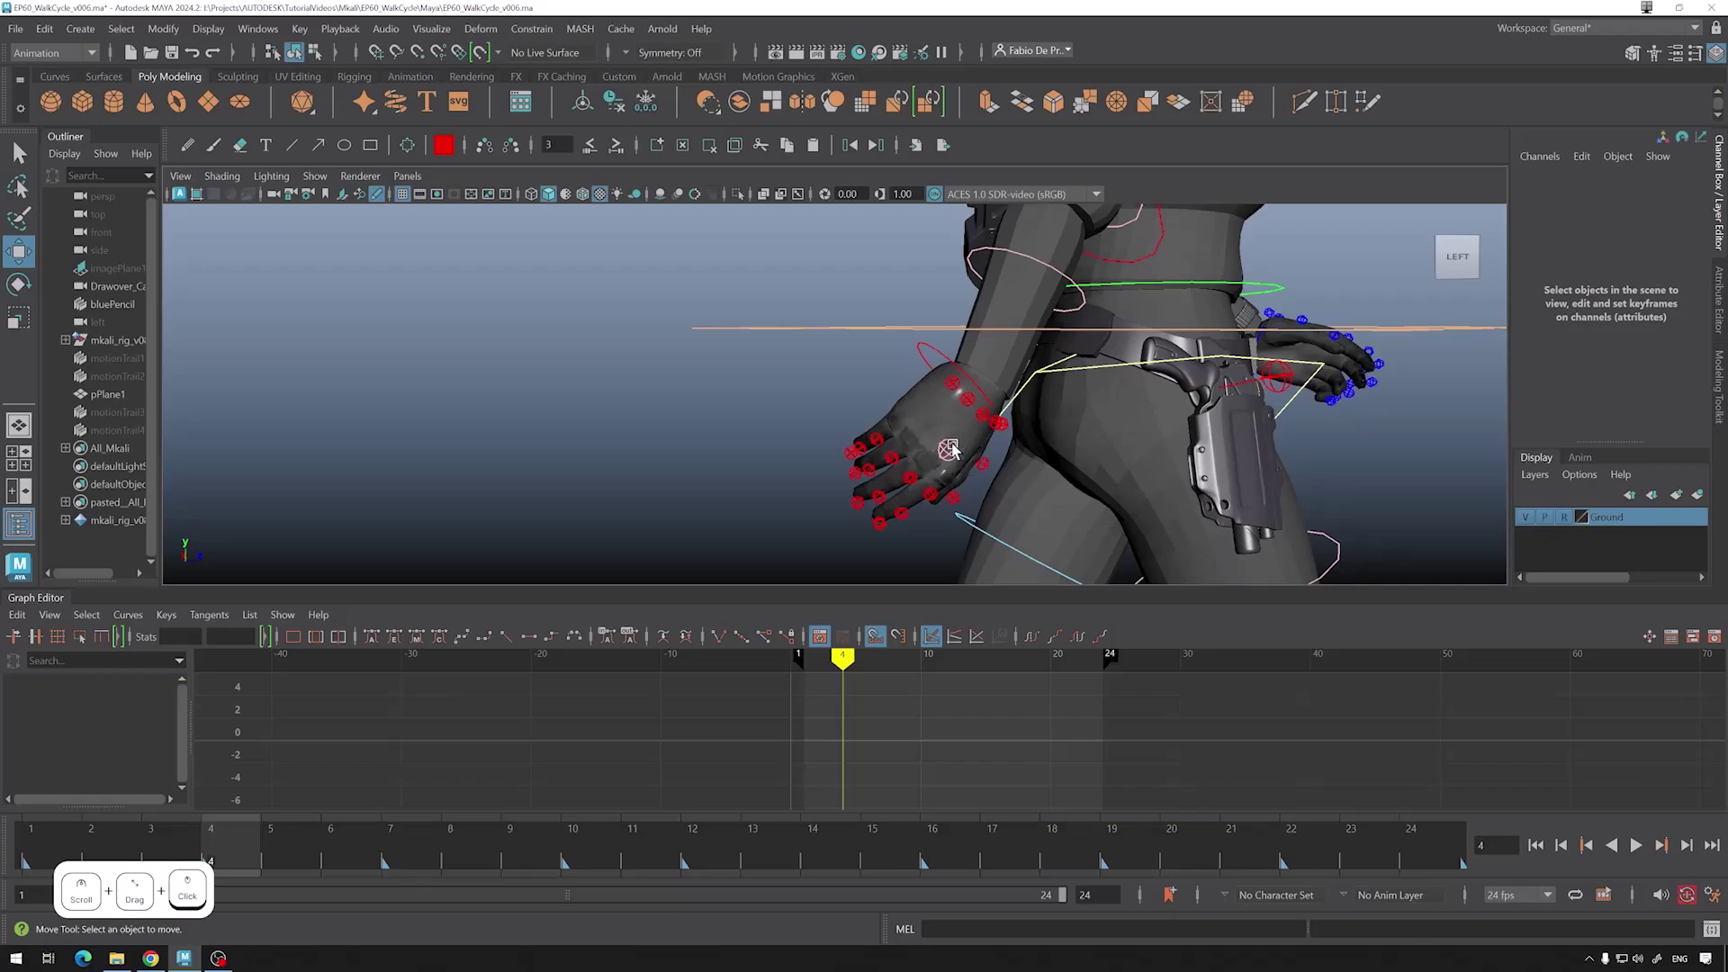
pyautogui.click(876, 438)
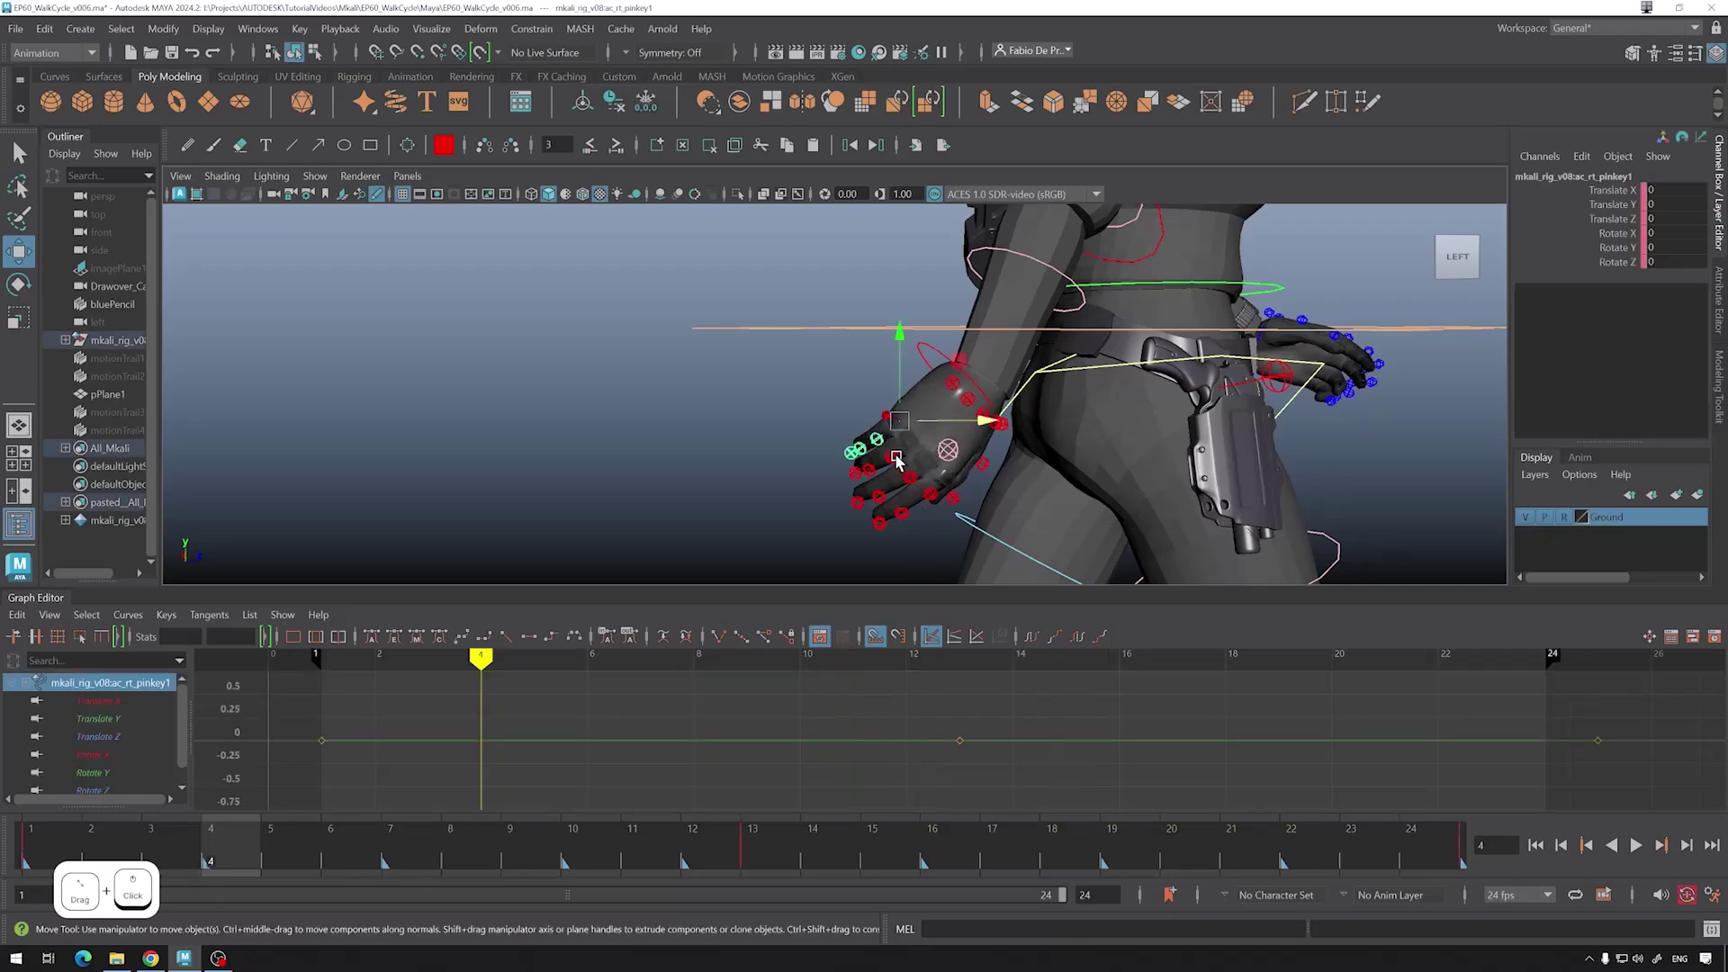
pyautogui.moveTo(990, 459); pyautogui.dragTo(986, 462)
pyautogui.keyDown('alt'); pyautogui.moveTo(828, 391); pyautogui.dragTo(376, 450); pyautogui.keyUp('alt')
pyautogui.click(893, 469)
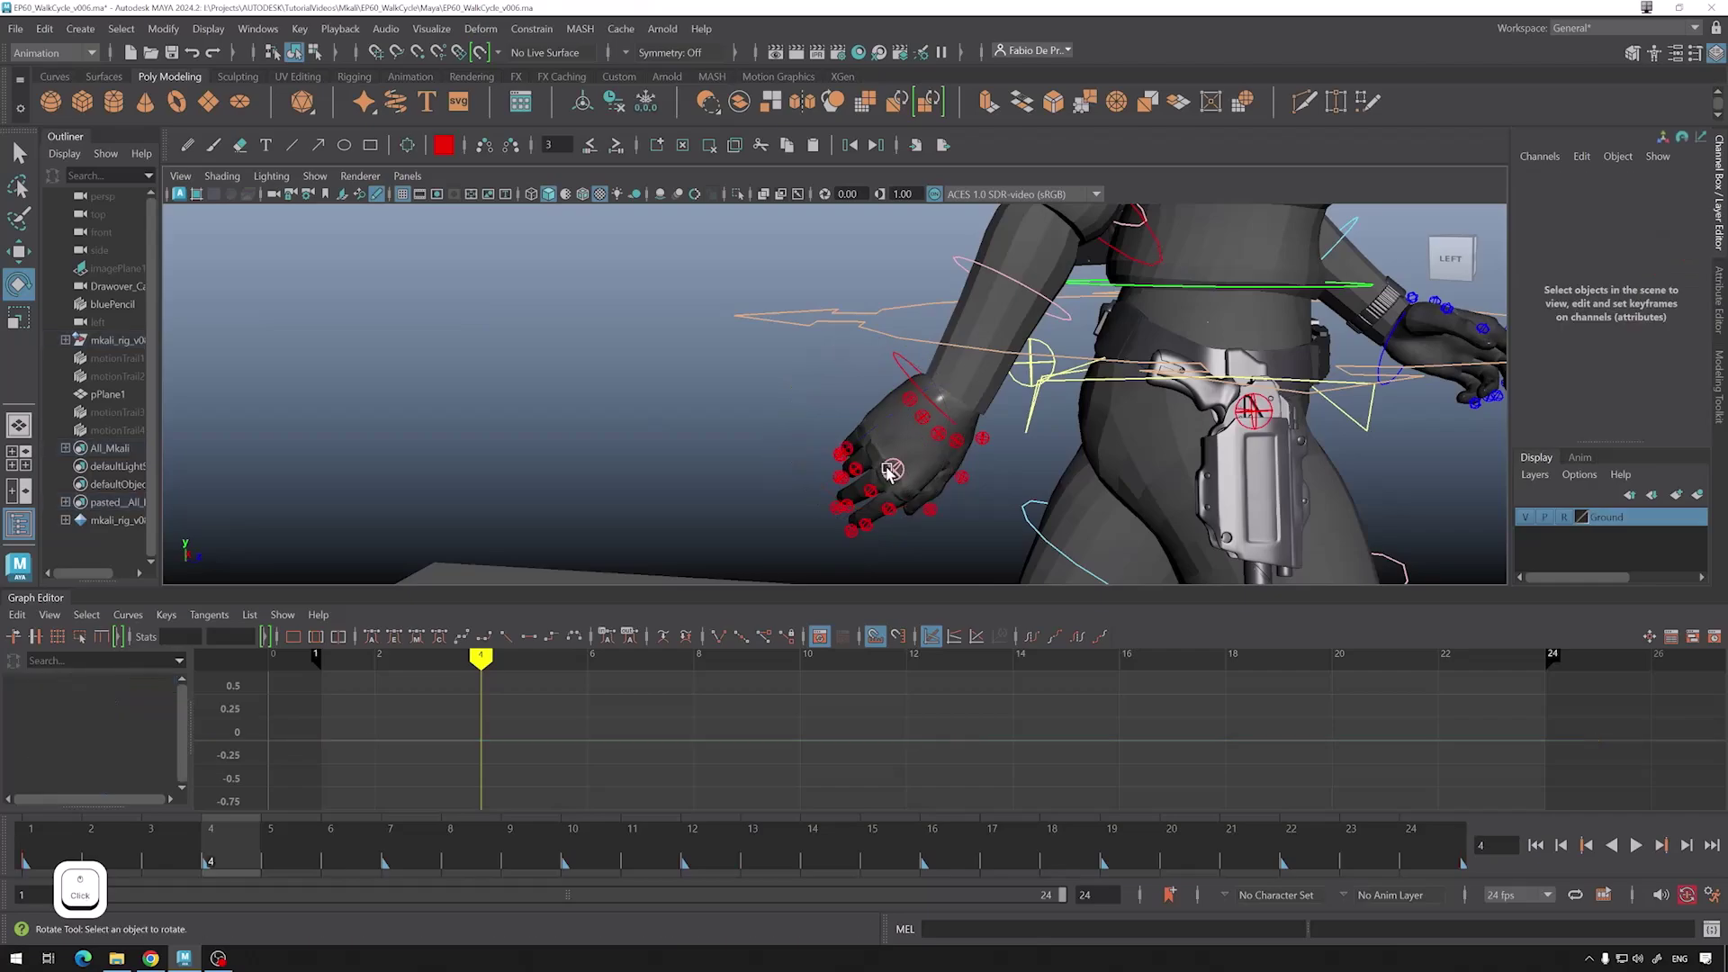
pyautogui.click(721, 401)
pyautogui.click(893, 470)
# Try changing the right hand's Slide and Base Ry finger attributes, and undo the changes
pyautogui.scroll(-2, 1593, 326)
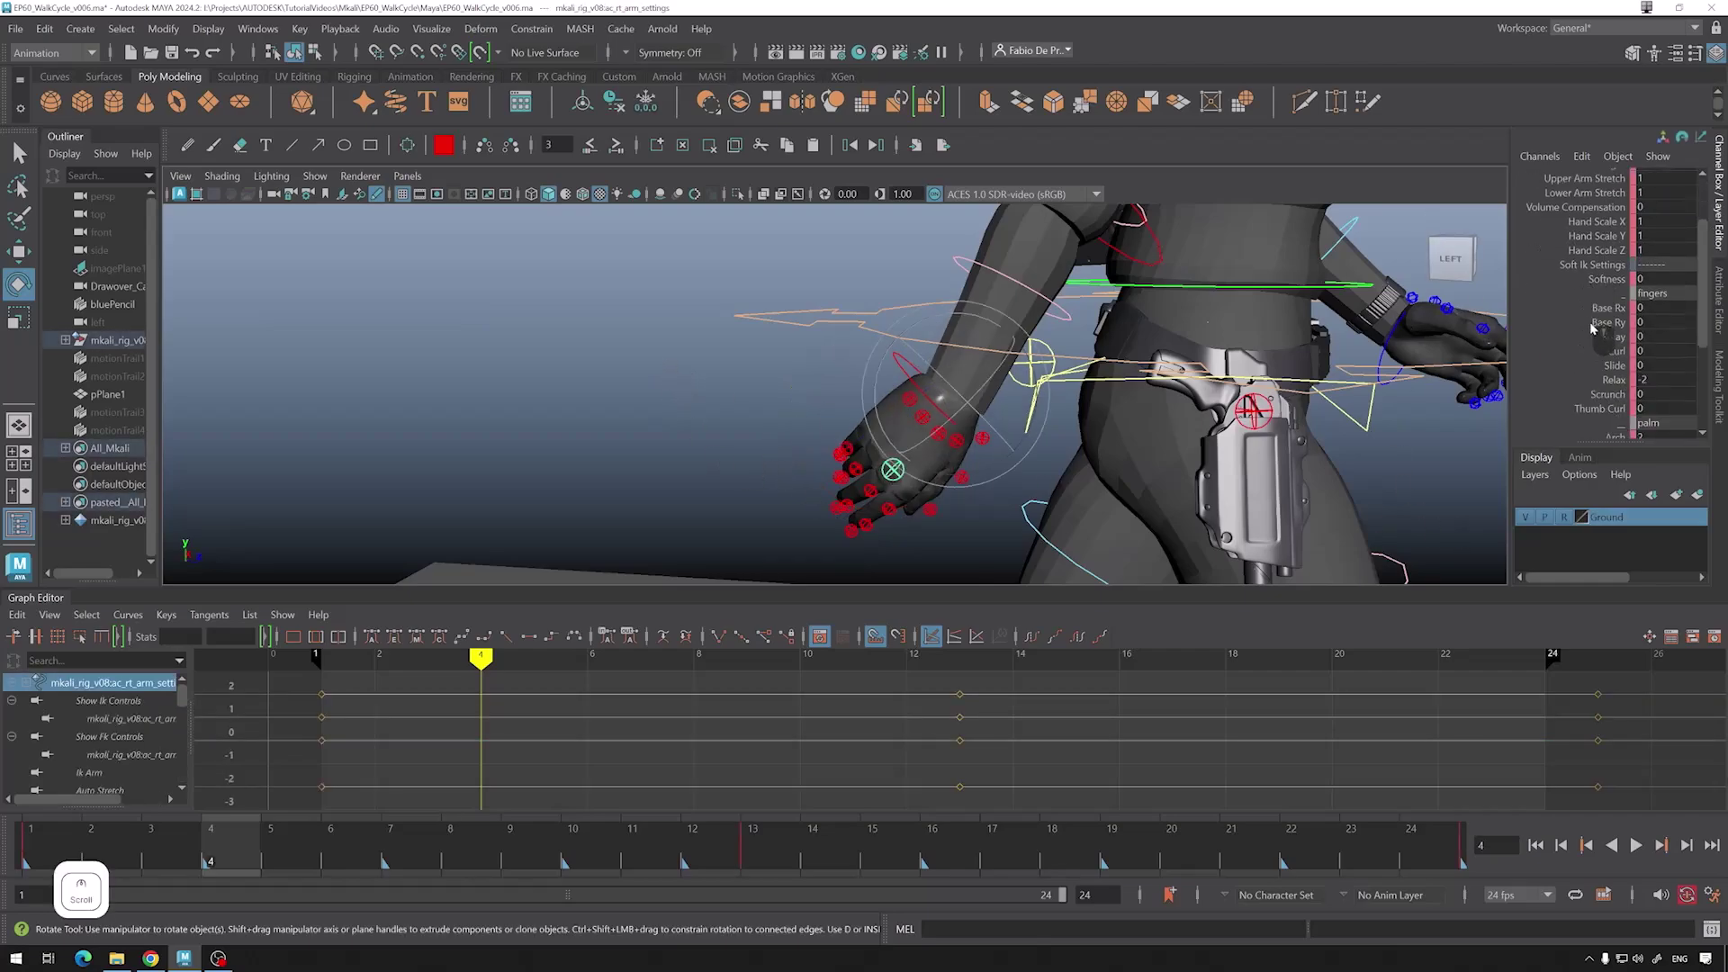
pyautogui.scroll(-2, 1670, 380)
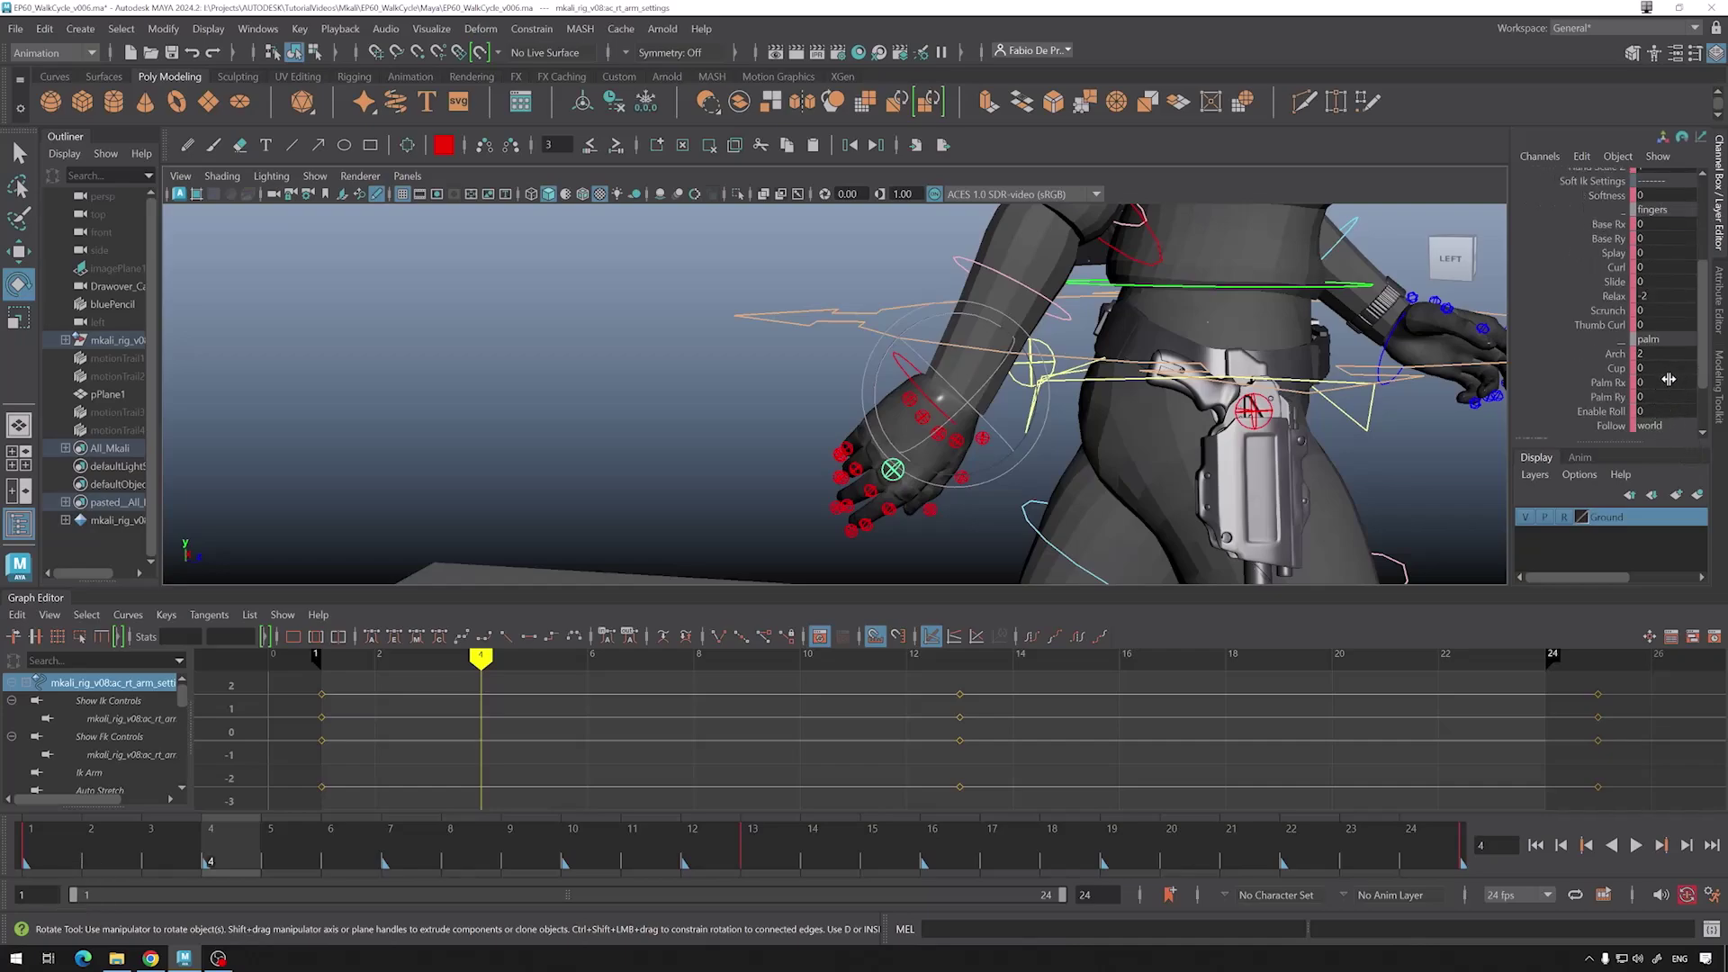
pyautogui.scroll(1, 1657, 381)
pyautogui.moveTo(1684, 334); pyautogui.dragTo(1404, 340, button='middle')
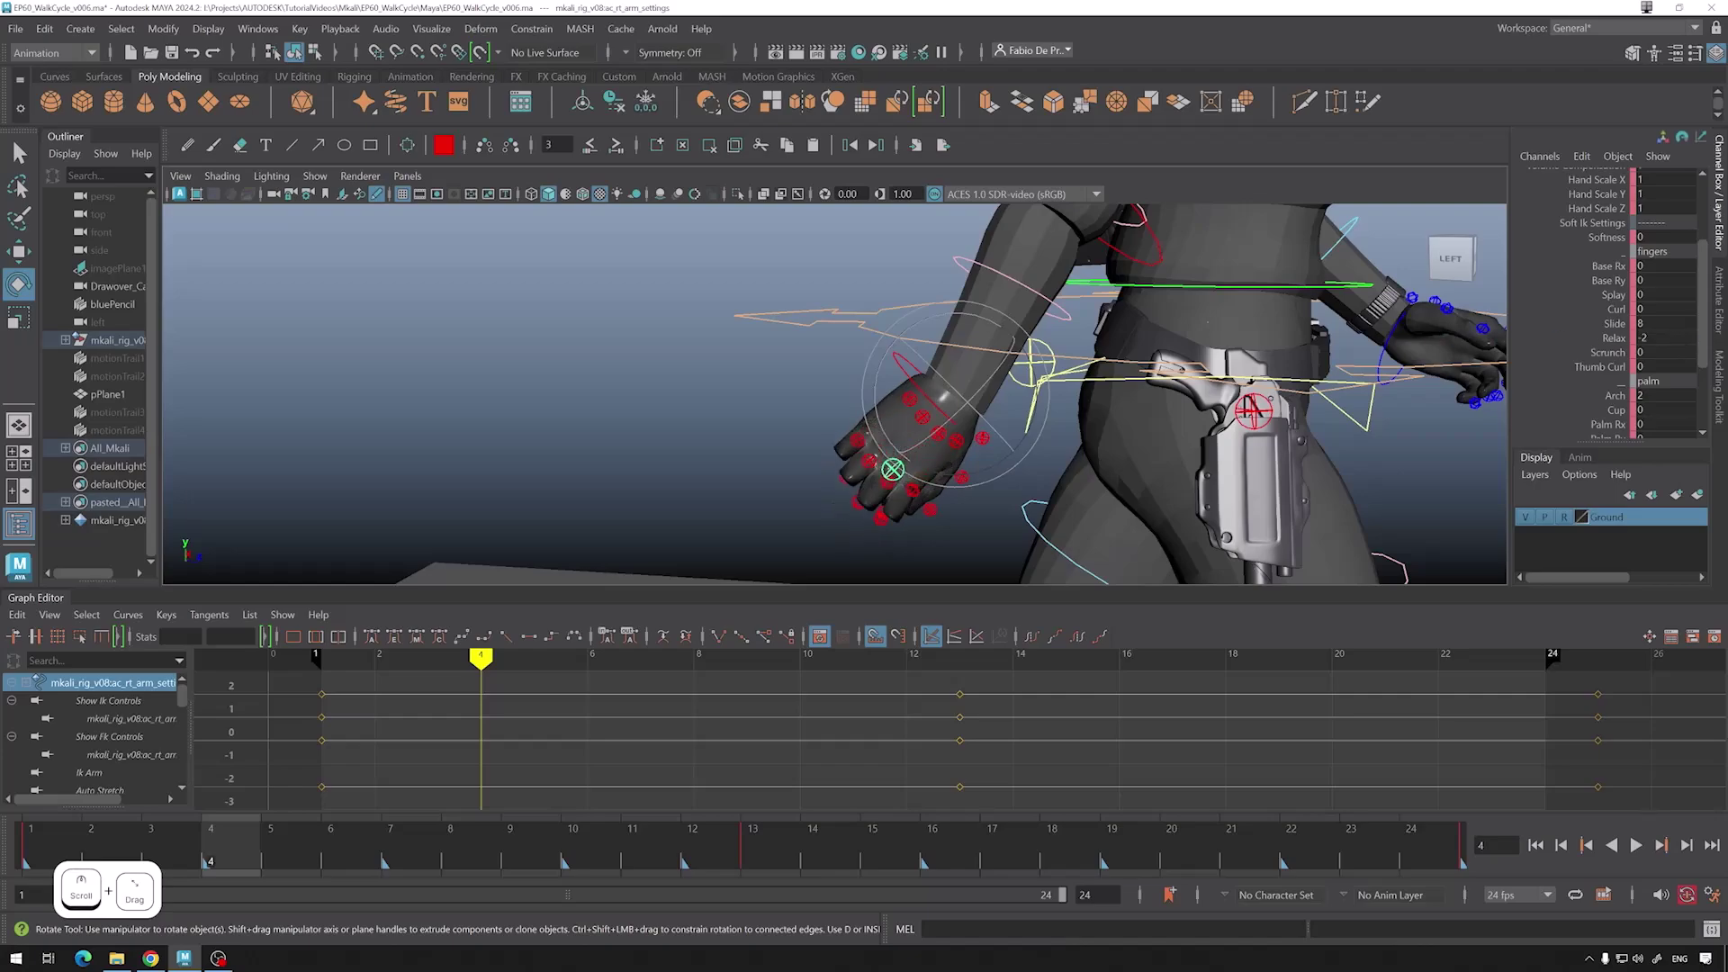
pyautogui.moveTo(1655, 353); pyautogui.dragTo(1660, 352, button='middle')
pyautogui.hotkey('ctrl', 'z')
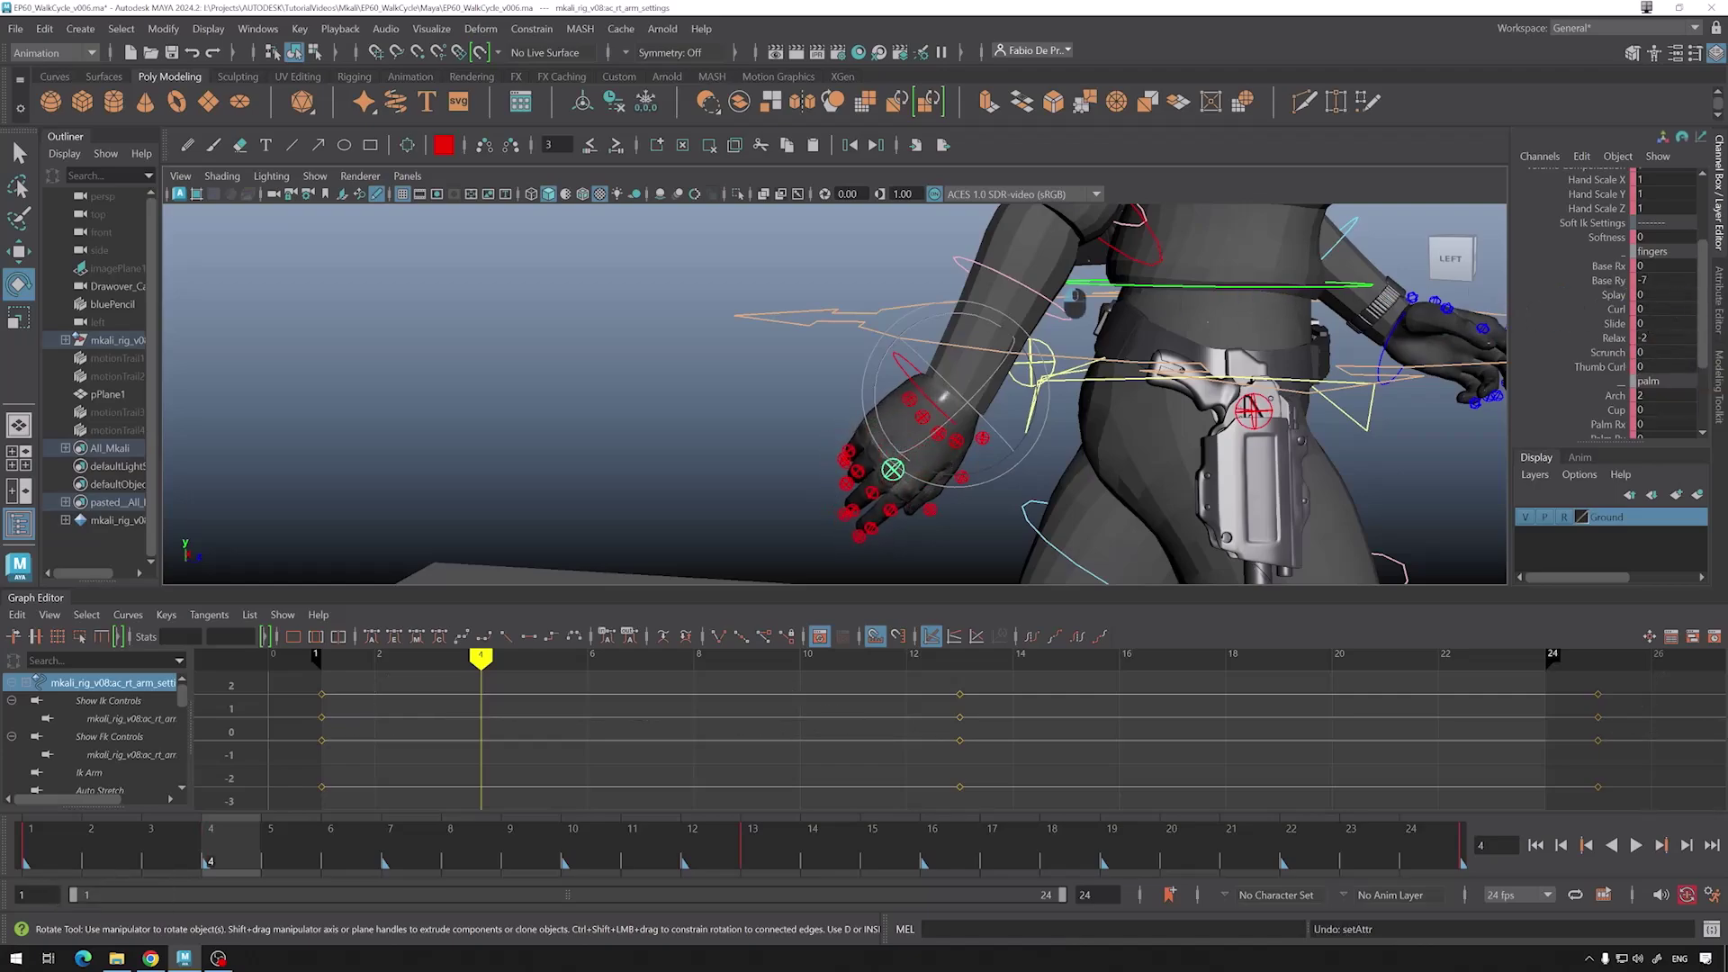
pyautogui.hotkey('ctrl', 'z')
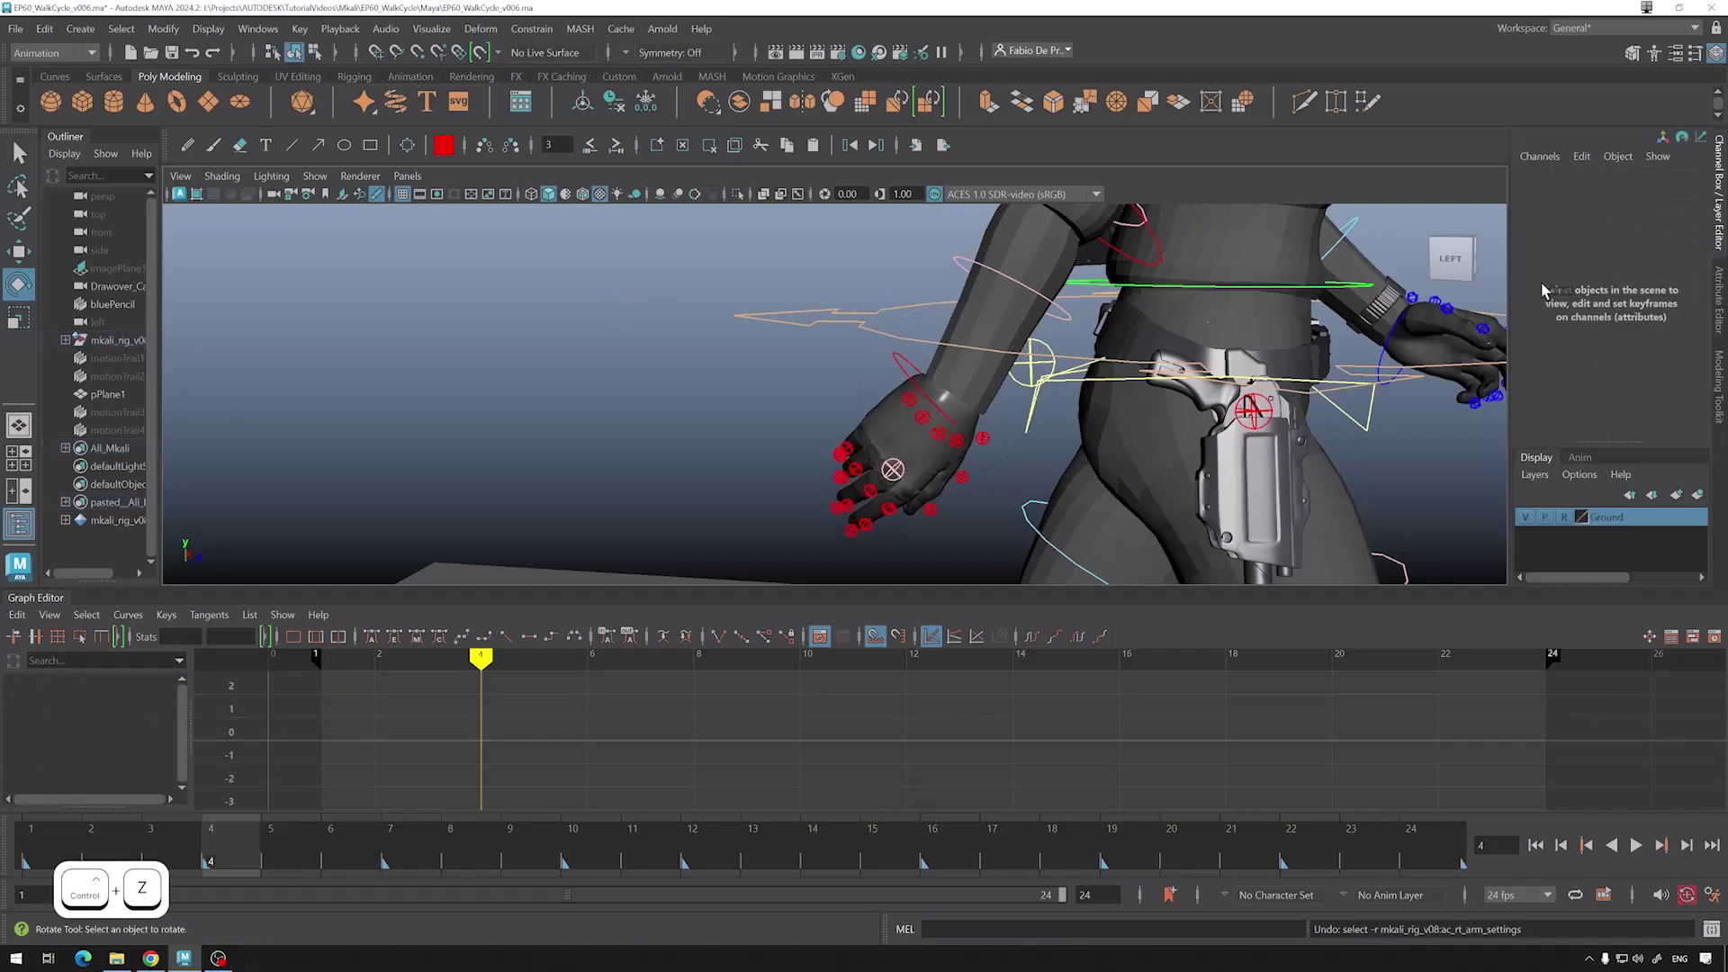
# Reselect the right arm settings control, test its Base Rx finger rotation and set a key at frame 15
pyautogui.click(895, 477)
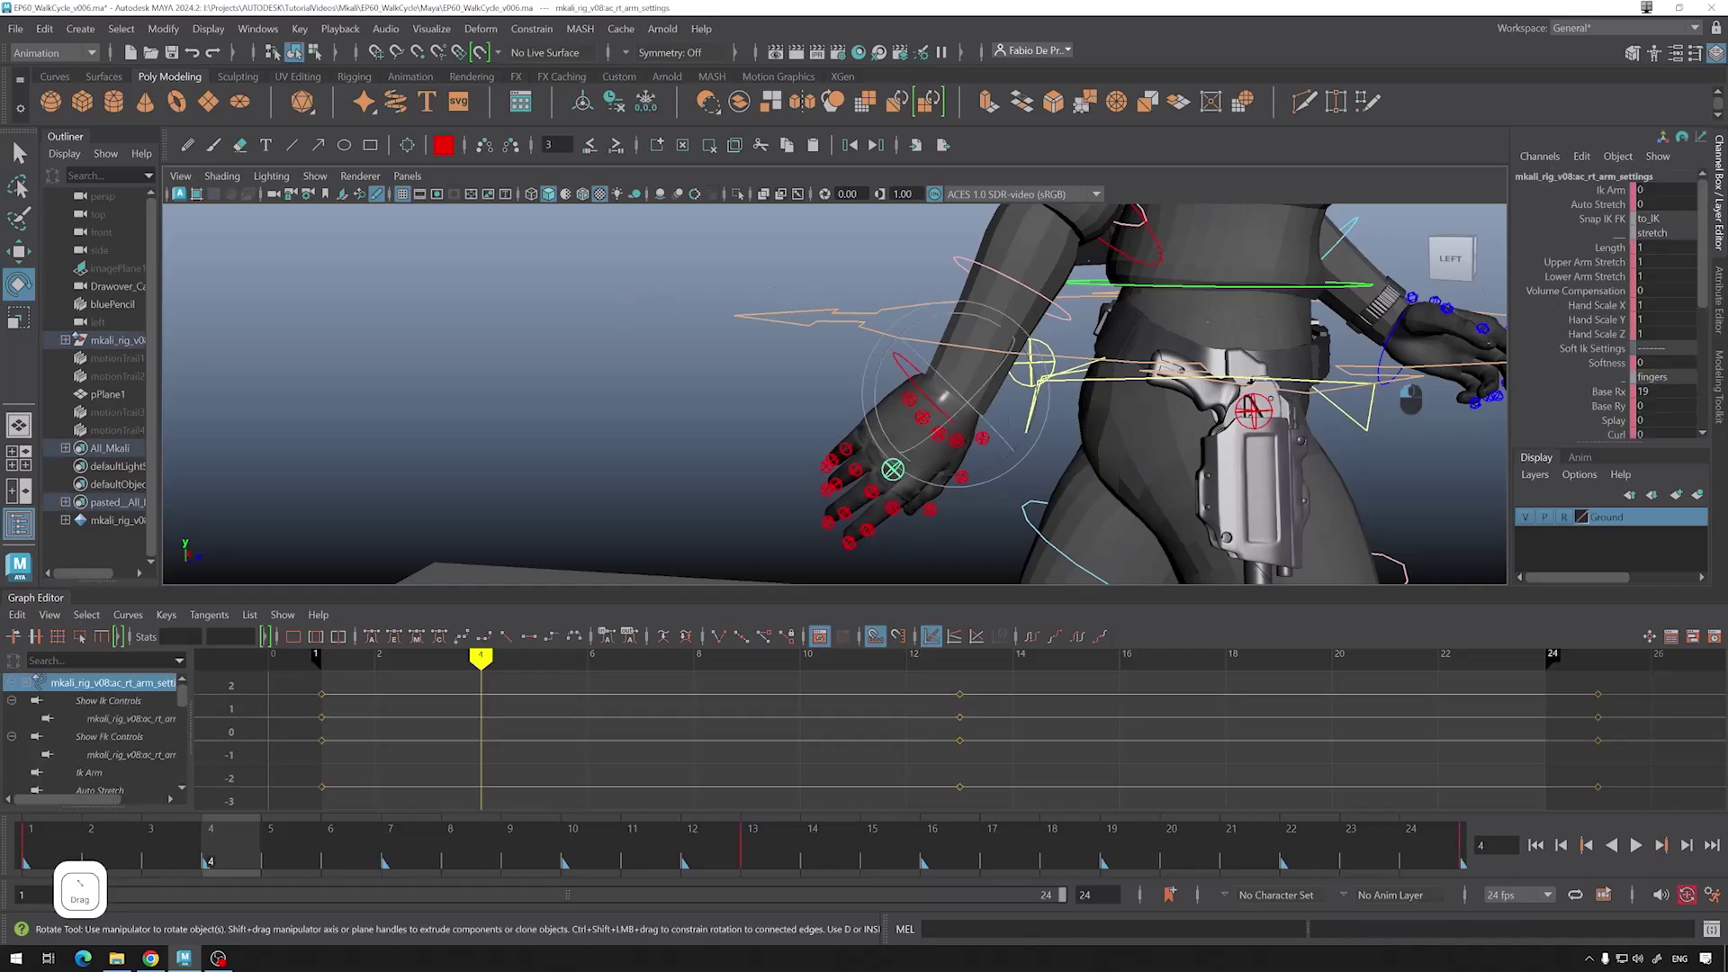
pyautogui.moveTo(56, 826); pyautogui.dragTo(1010, 747)
pyautogui.scroll(-3, 1131, 500)
pyautogui.keyDown('alt'); pyautogui.moveTo(1260, 472); pyautogui.dragTo(1029, 481, button='middle'); pyautogui.keyUp('alt')
pyautogui.scroll(3, 1125, 495)
pyautogui.moveTo(921, 836); pyautogui.dragTo(1094, 829)
pyautogui.press('s')
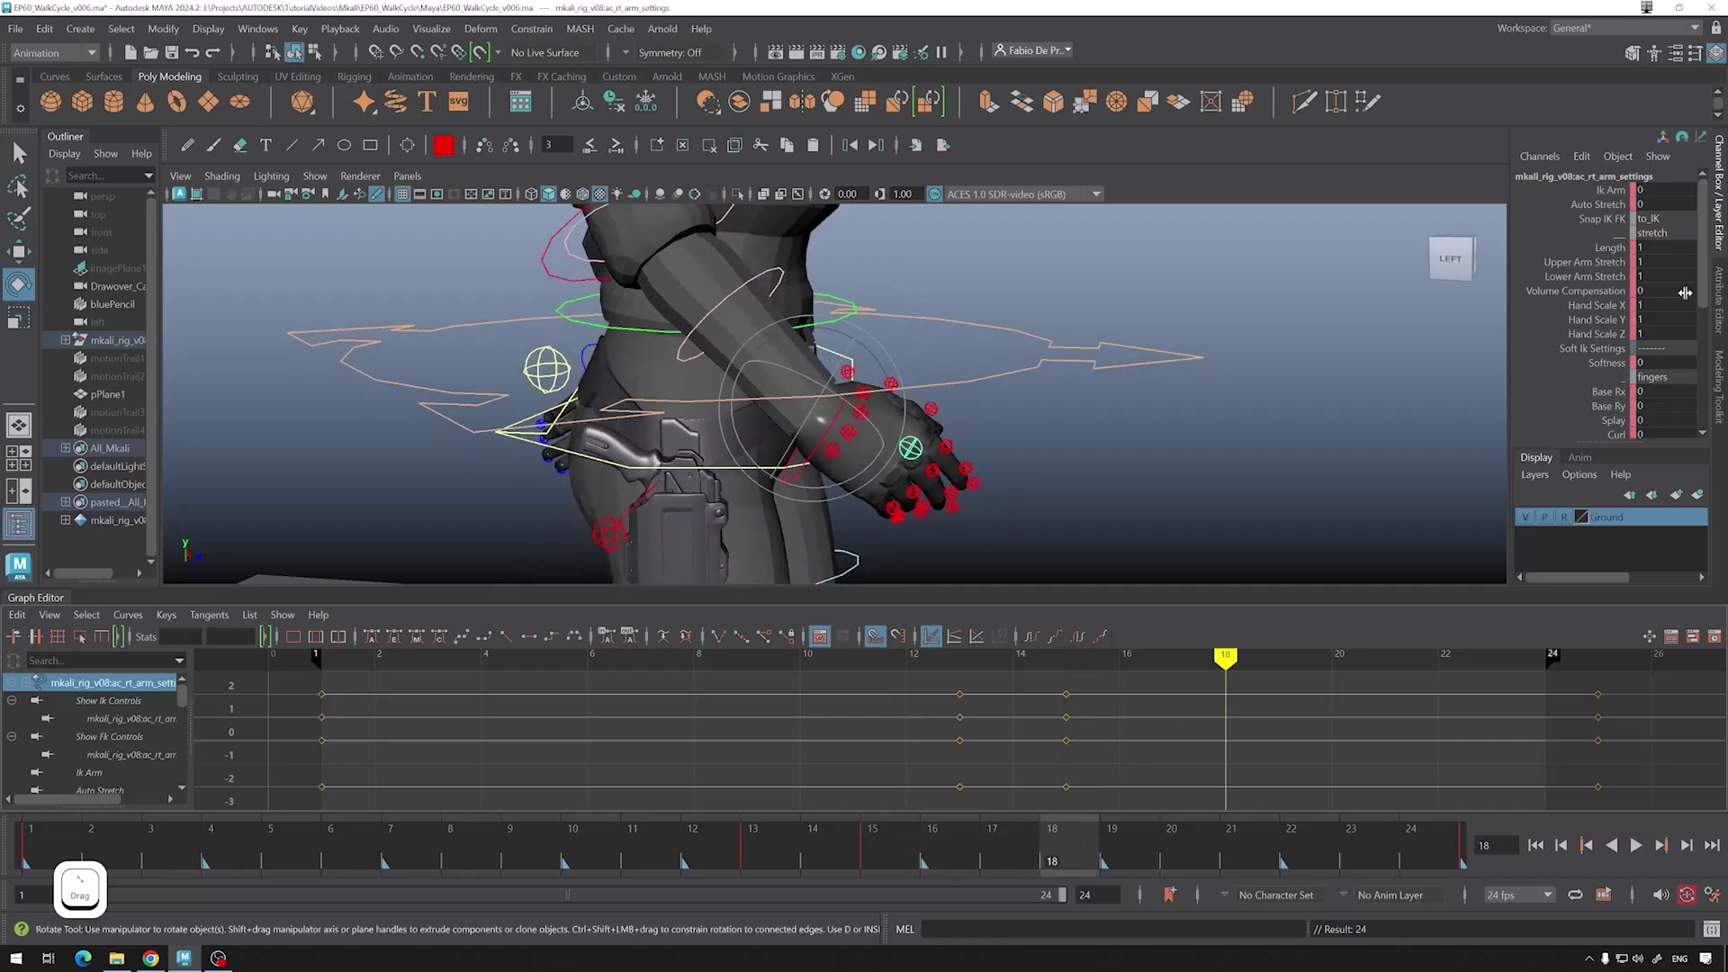
# Set the right hand's Base Rx to 4 and Base Ry to -6 at frame 18, and scrub to frame 24
pyautogui.hotkey('ctrl', 'z')
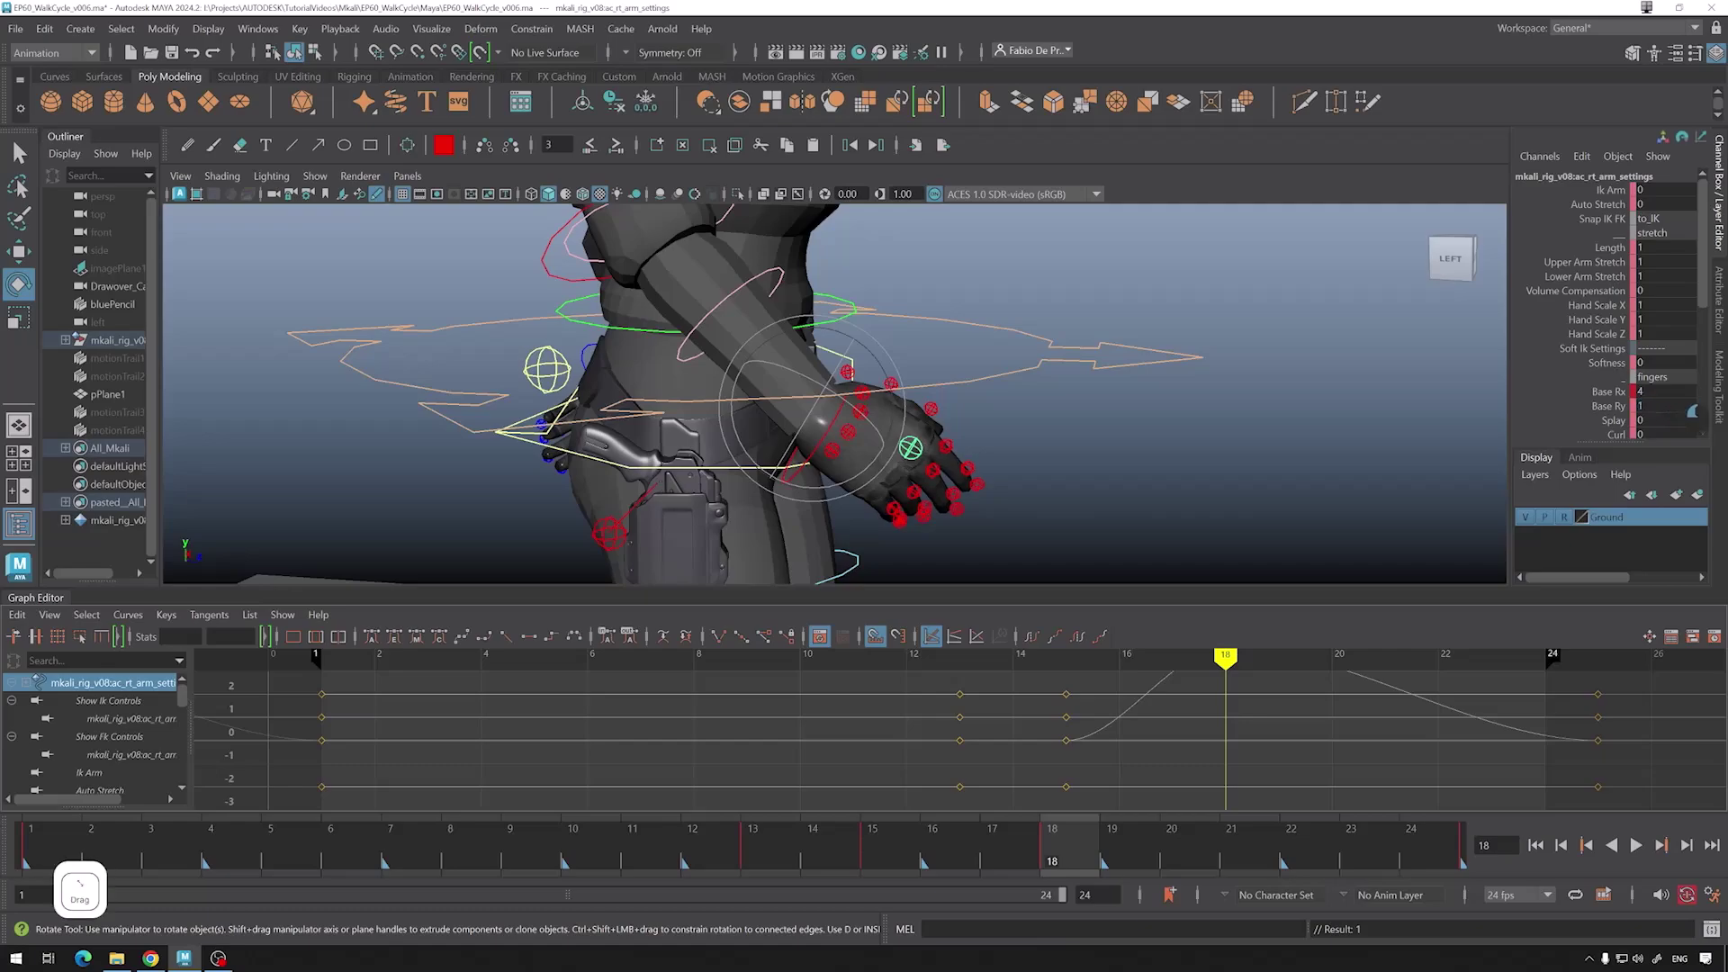
pyautogui.moveTo(970, 853); pyautogui.dragTo(1494, 808)
pyautogui.scroll(-2, 829, 479)
pyautogui.keyDown('alt'); pyautogui.moveTo(829, 479); pyautogui.dragTo(1055, 421, button='middle'); pyautogui.keyUp('alt')
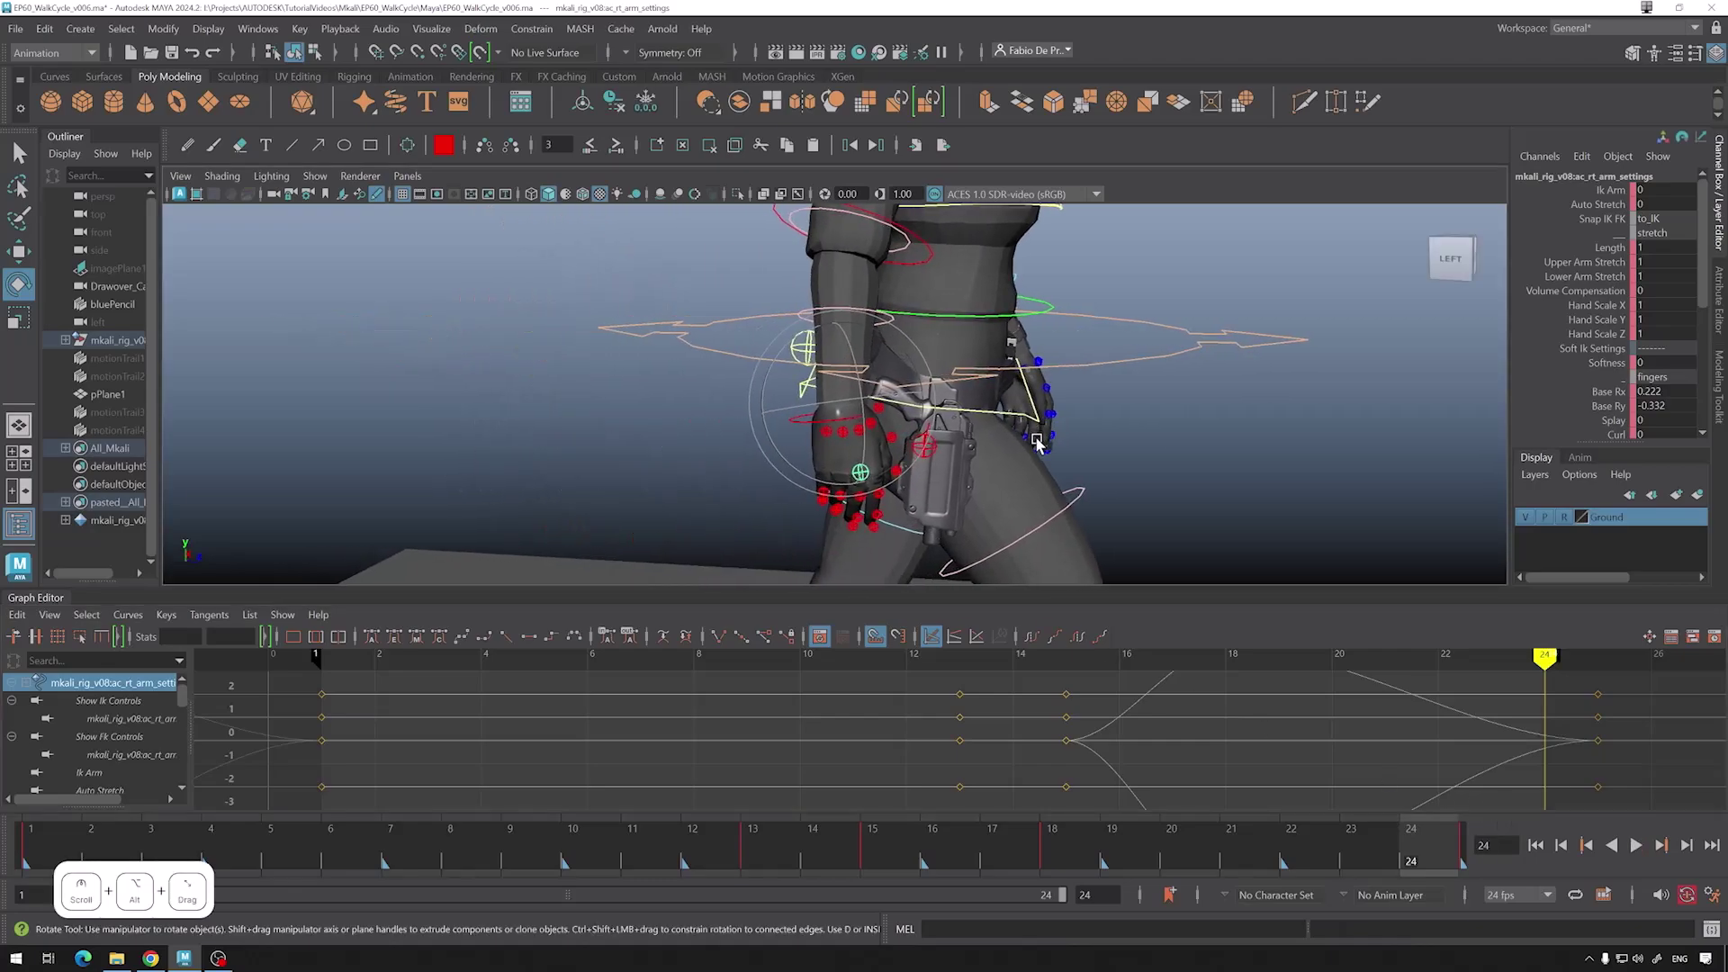
pyautogui.scroll(2, 1037, 439)
# Pick the right hand's Base Rx and Base Ry attributes and extend the playback range to frame 25
pyautogui.click(1649, 392)
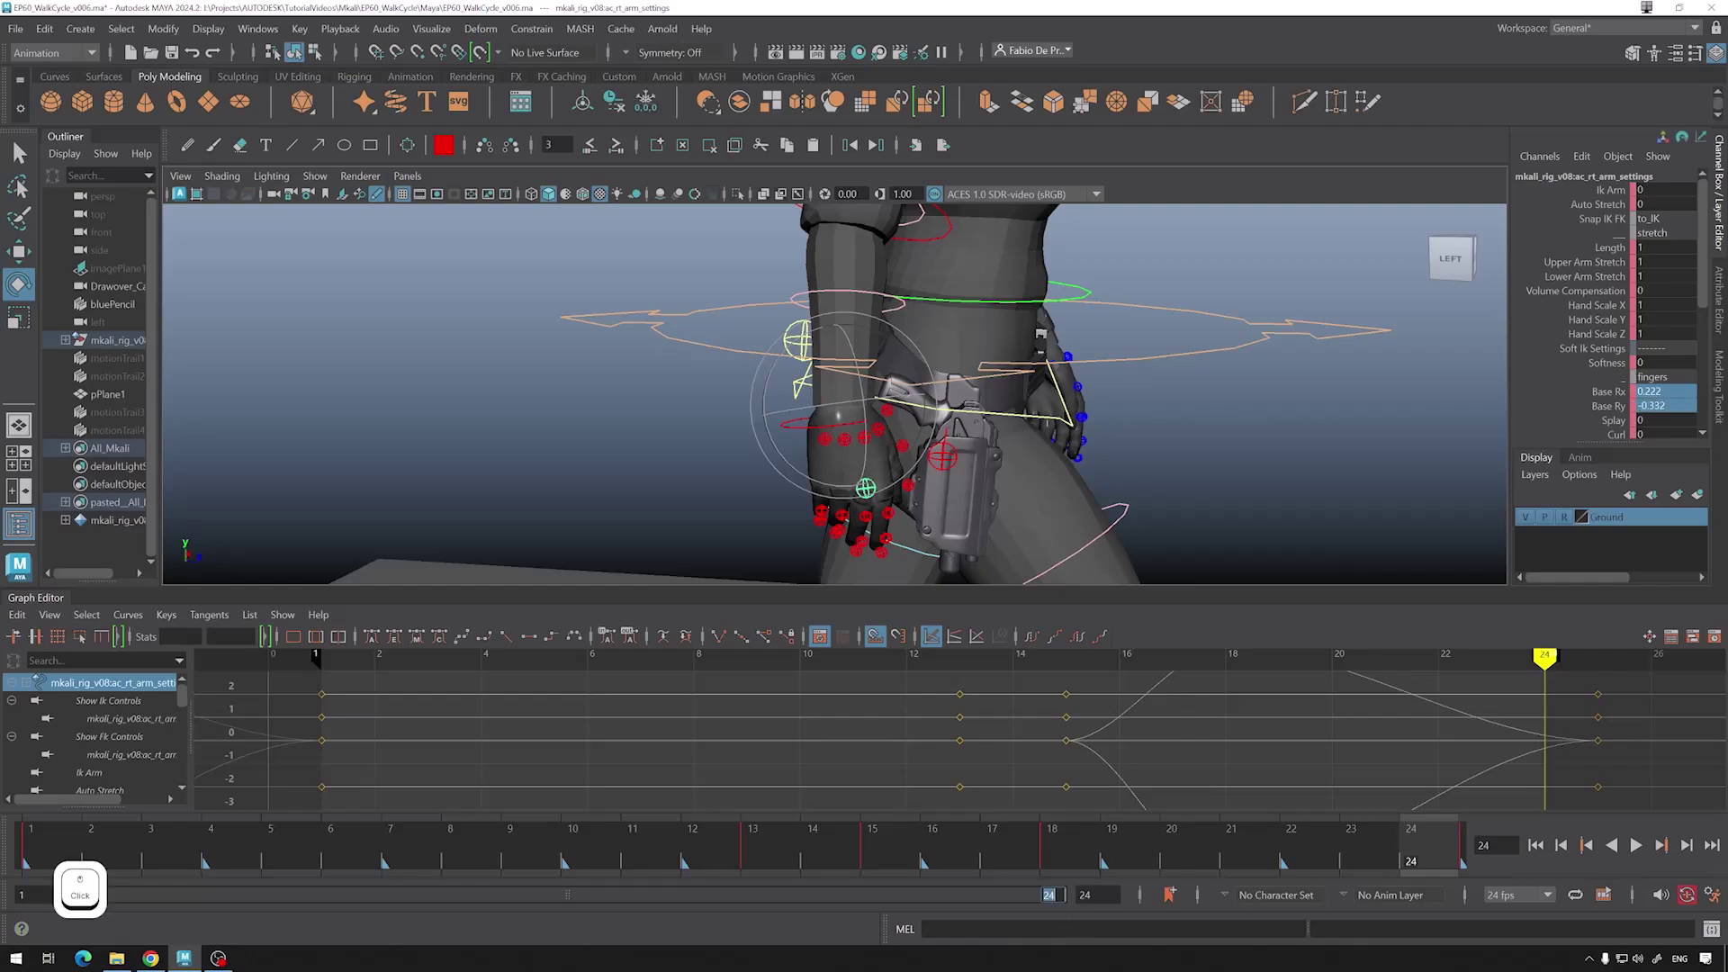
pyautogui.press('Return')
pyautogui.click(1427, 837)
pyautogui.scroll(-5, 1386, 776)
pyautogui.moveTo(402, 881); pyautogui.dragTo(203, 846)
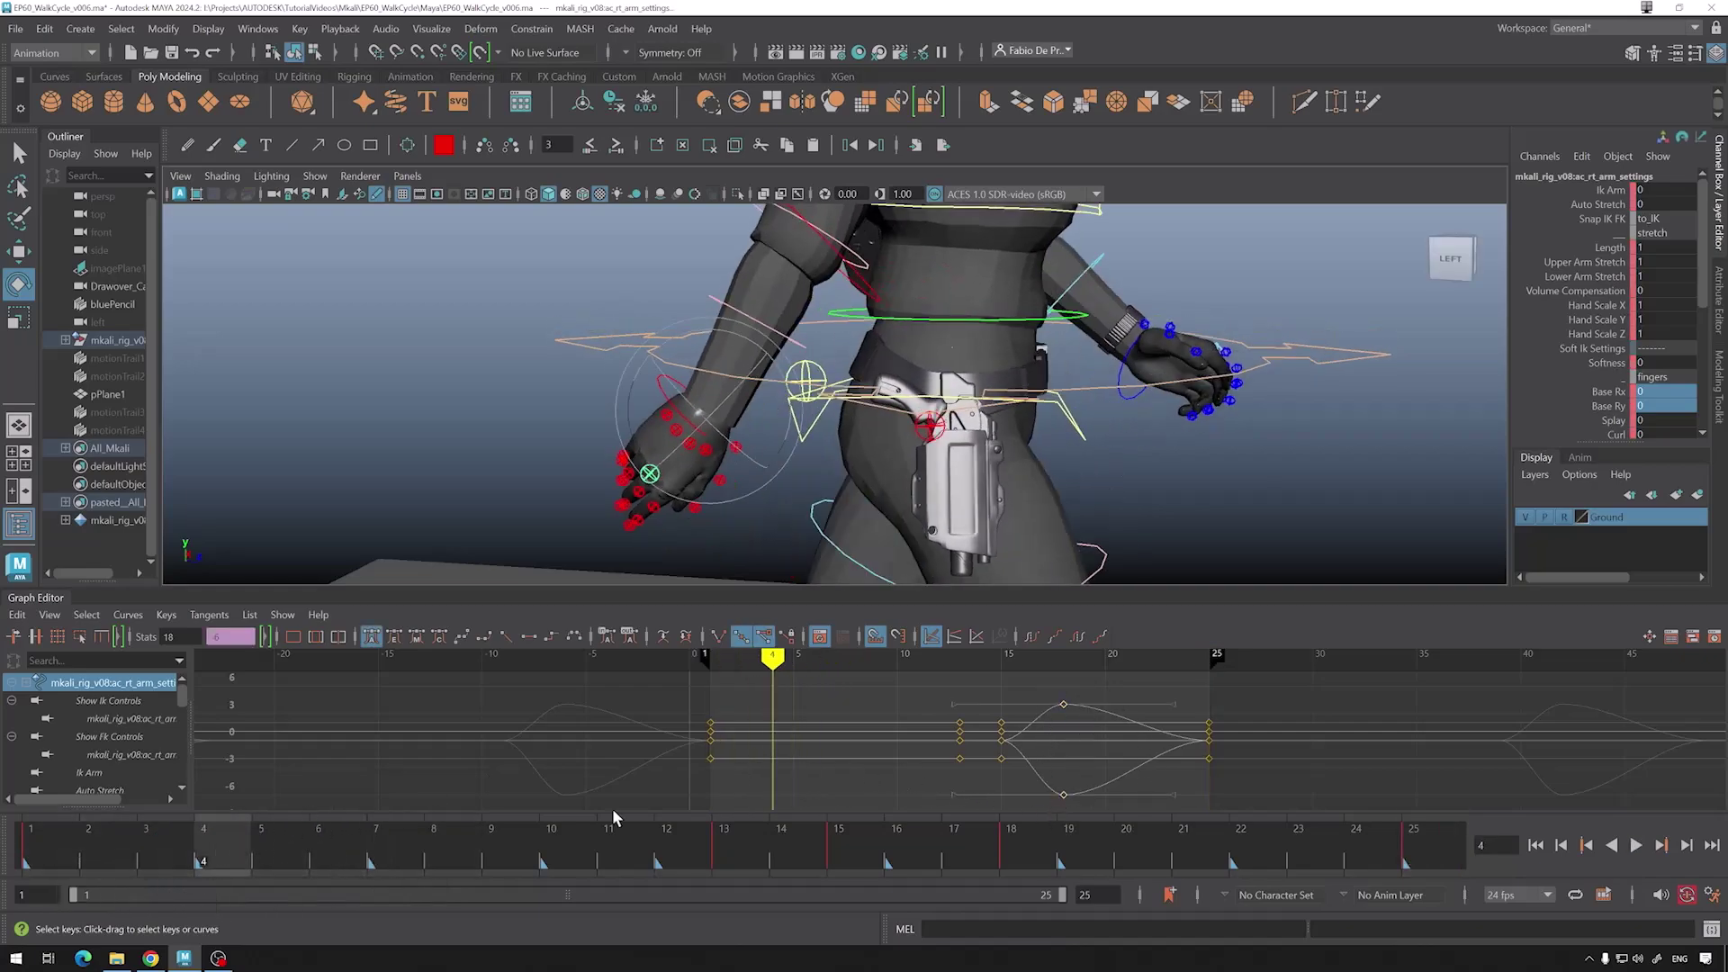
# Copy the Base Rx and Base Ry keys from frame 18 to frame 6 and invert the pasted values
pyautogui.moveTo(1066, 658); pyautogui.dragTo(1055, 660)
pyautogui.hotkey('ctrl', 'c')
pyautogui.moveTo(815, 658)
pyautogui.mouseDown()
pyautogui.moveTo(830, 658)
pyautogui.moveTo(814, 658)
pyautogui.mouseUp()
pyautogui.hotkey('ctrl', 'v')
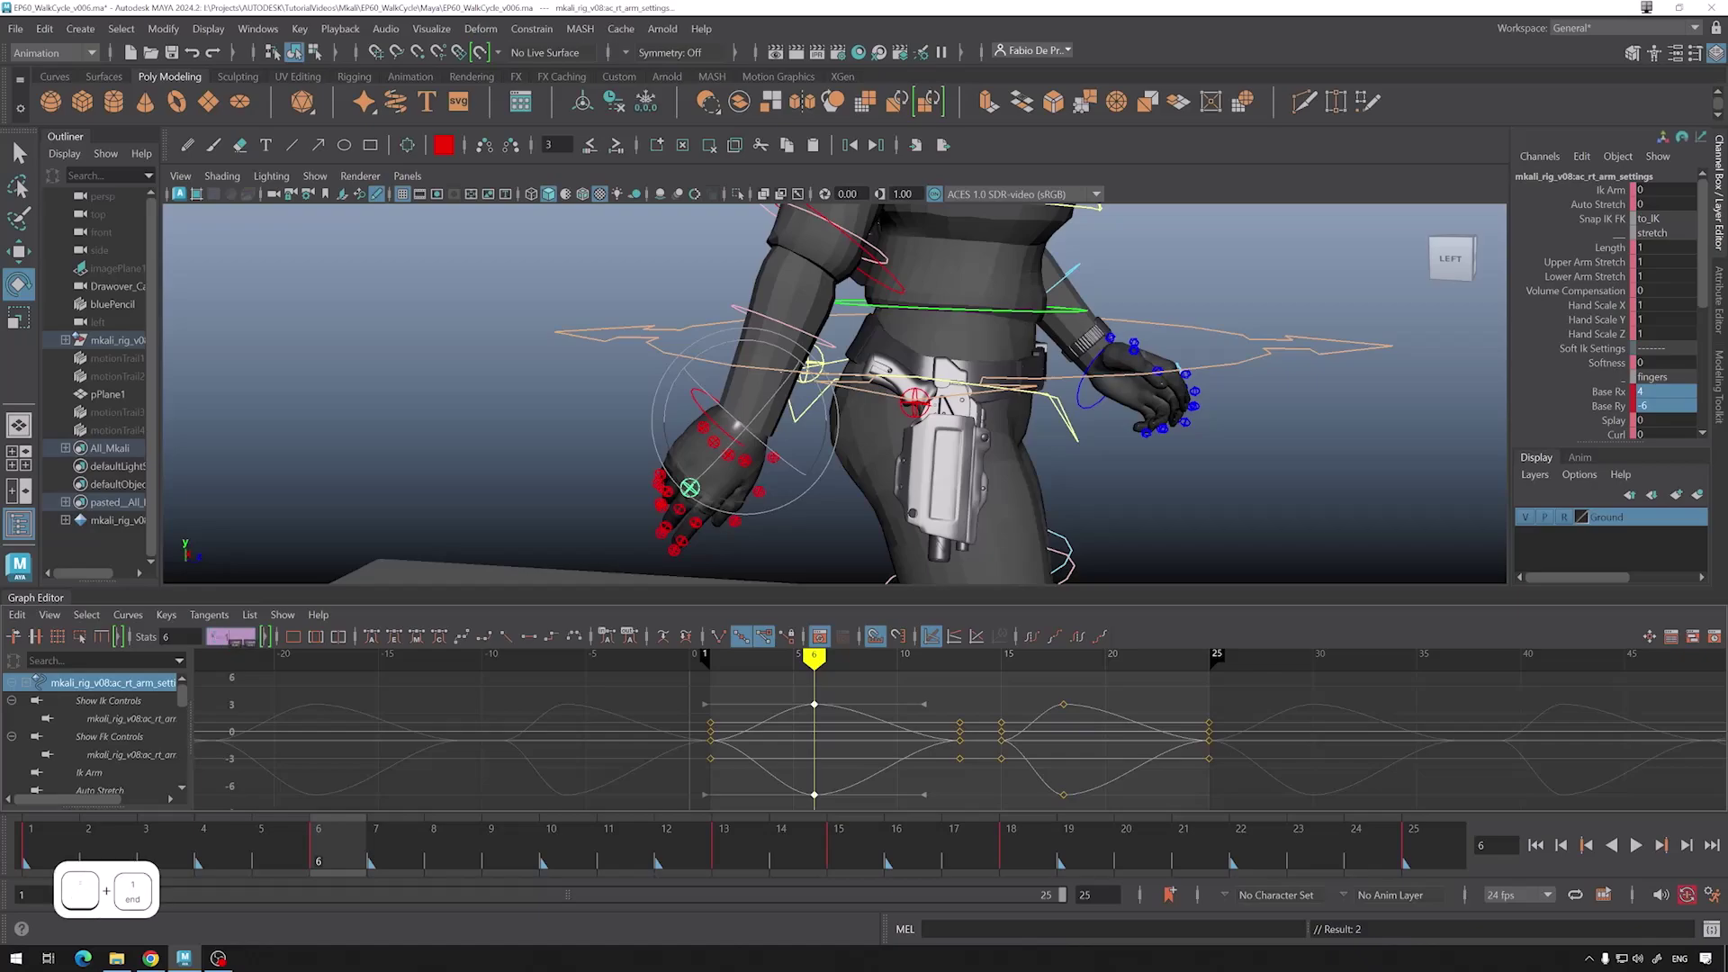
# Delete the right arm settings keys at frames 13 and 15, and scrub to frame 18
pyautogui.moveTo(815, 649)
pyautogui.mouseDown()
pyautogui.moveTo(730, 655)
pyautogui.moveTo(961, 659)
pyautogui.mouseUp()
pyautogui.moveTo(923, 700); pyautogui.dragTo(1012, 788)
pyautogui.press('Delete')
pyautogui.moveTo(961, 641)
pyautogui.mouseDown()
pyautogui.moveTo(856, 639)
pyautogui.moveTo(1063, 639)
pyautogui.mouseUp()
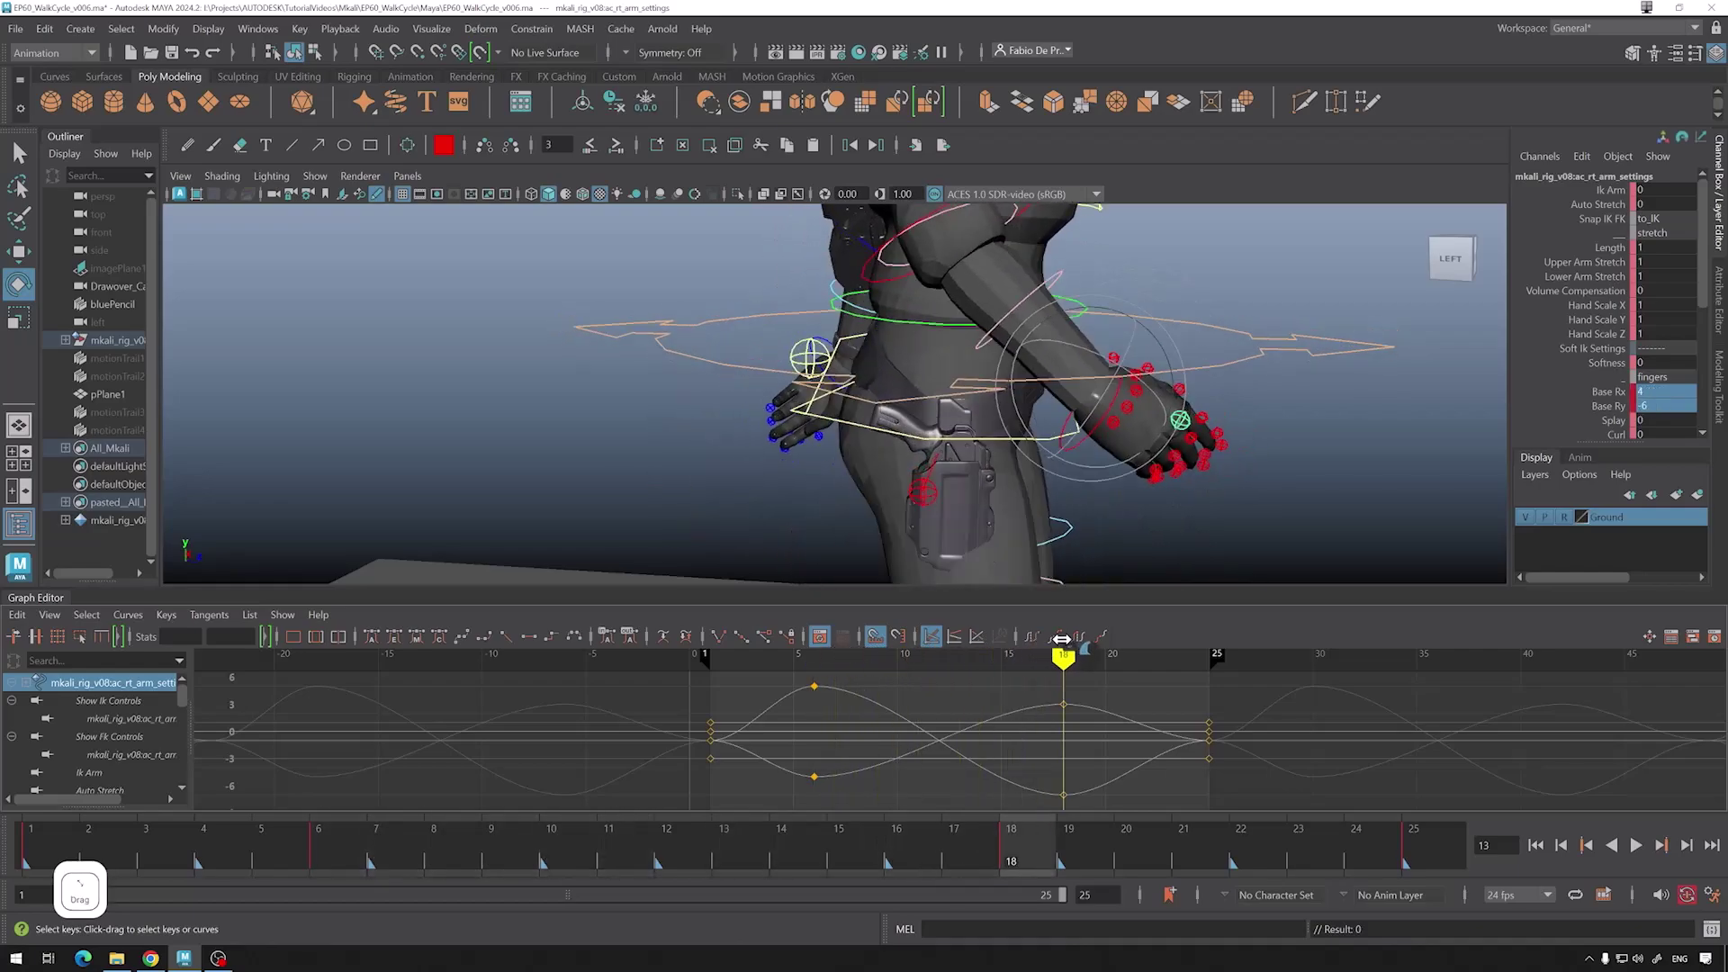
# Try moving the Base Rx and Base Ry keys at frame 18 further from zero, and undo the changes
pyautogui.keyDown('shift'); pyautogui.moveTo(1097, 725); pyautogui.dragTo(1095, 691, button='middle'); pyautogui.keyUp('shift')
pyautogui.keyDown('shift'); pyautogui.moveTo(1071, 807); pyautogui.dragTo(1092, 800, button='middle'); pyautogui.keyUp('shift')
pyautogui.keyDown('alt'); pyautogui.moveTo(1070, 772); pyautogui.dragTo(1087, 751, button='right'); pyautogui.keyUp('alt')
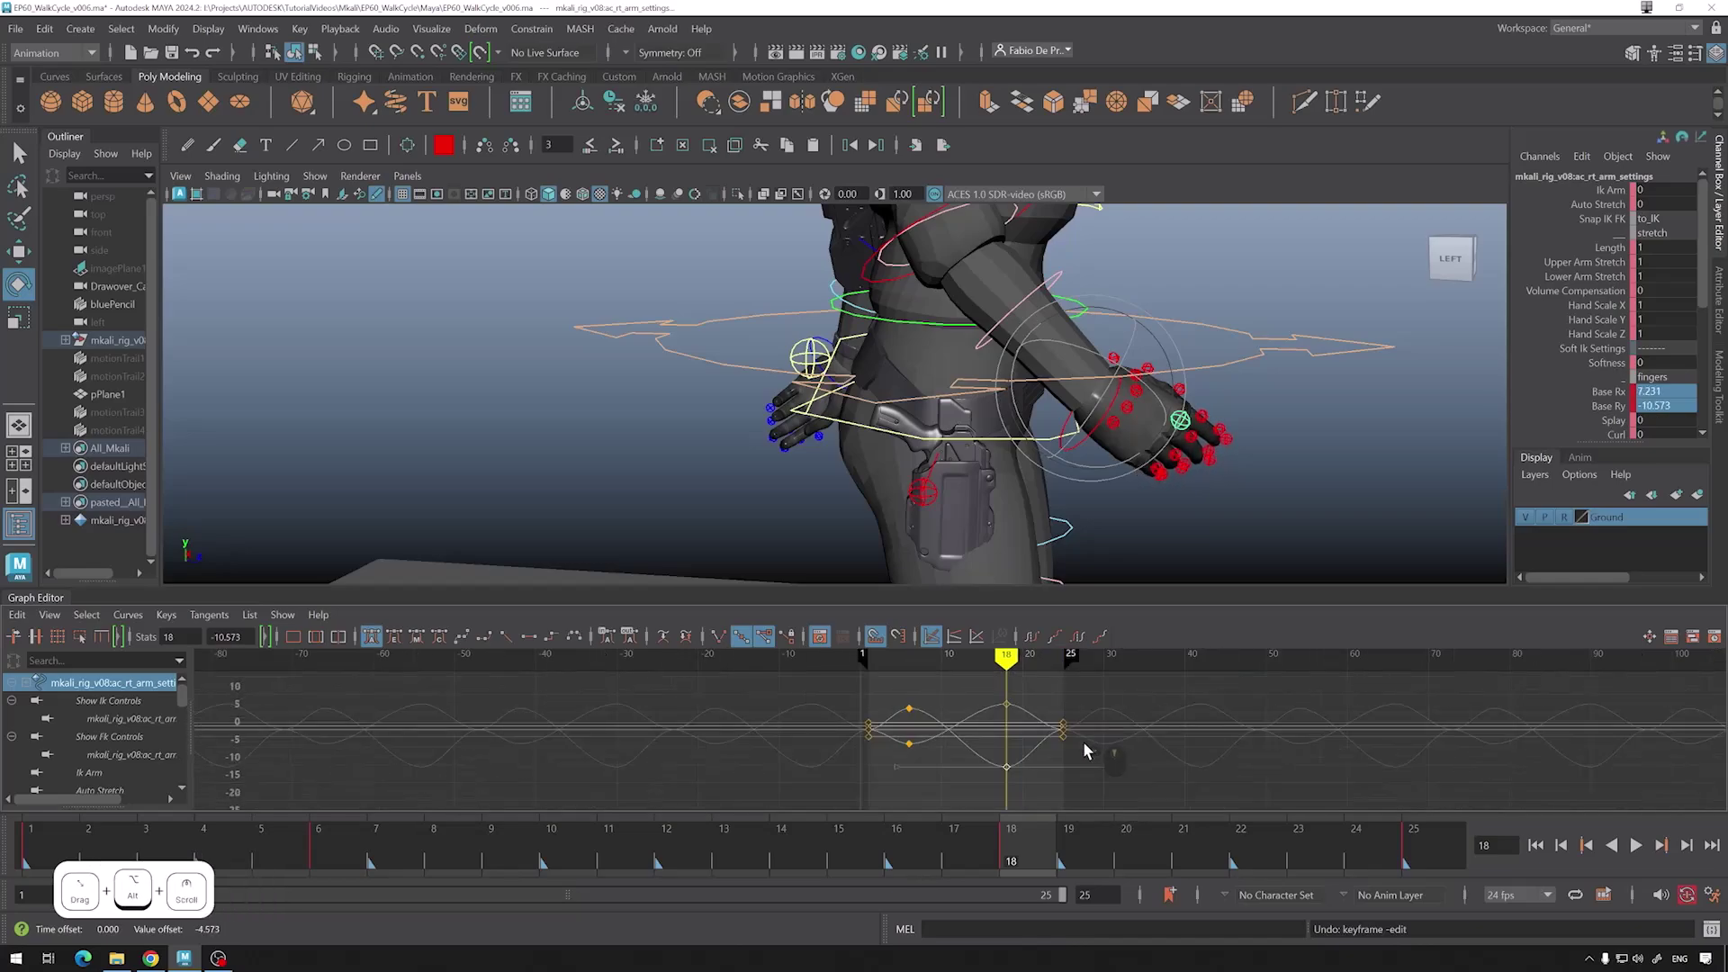
pyautogui.hotkey('ctrl', 'z')
pyautogui.hotkey('ctrl', 'z')
pyautogui.hotkey('ctrl', 'z')
# Double the Base Rx and Base Ry keys at frames 6 and 18, giving 8 and -12 at frame 18, and review the hands in playback
pyautogui.moveTo(1023, 689); pyautogui.dragTo(892, 772)
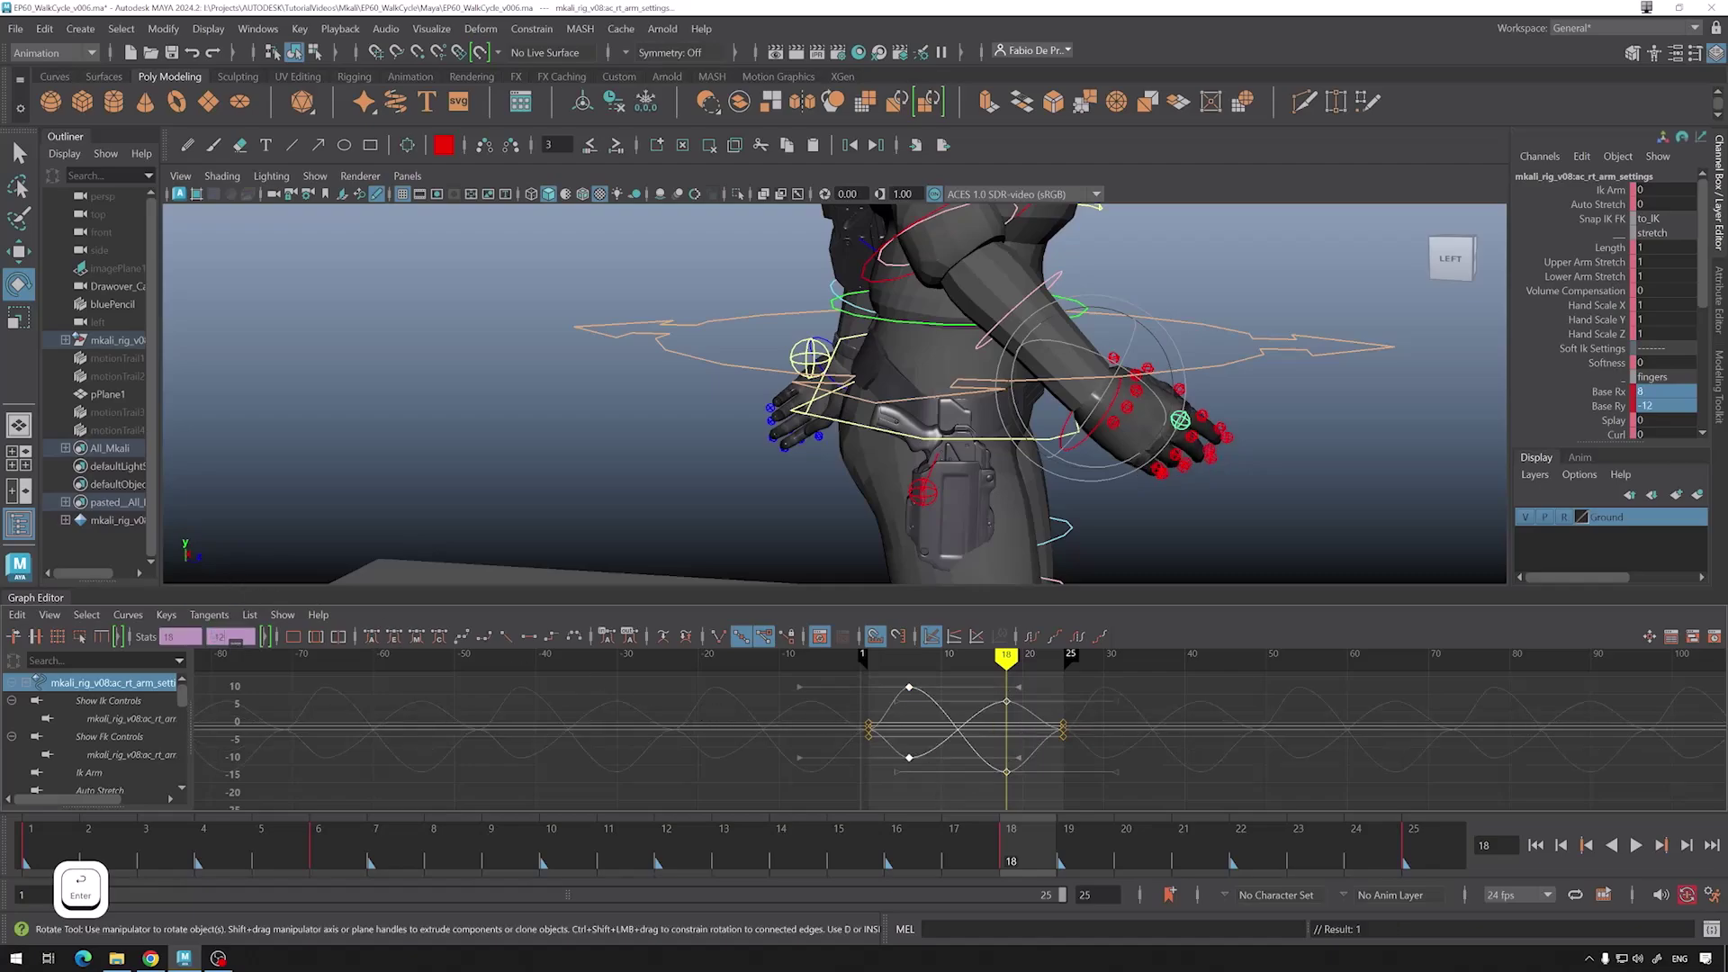
pyautogui.moveTo(1007, 657); pyautogui.dragTo(885, 658)
pyautogui.hotkey('alt', 'v')
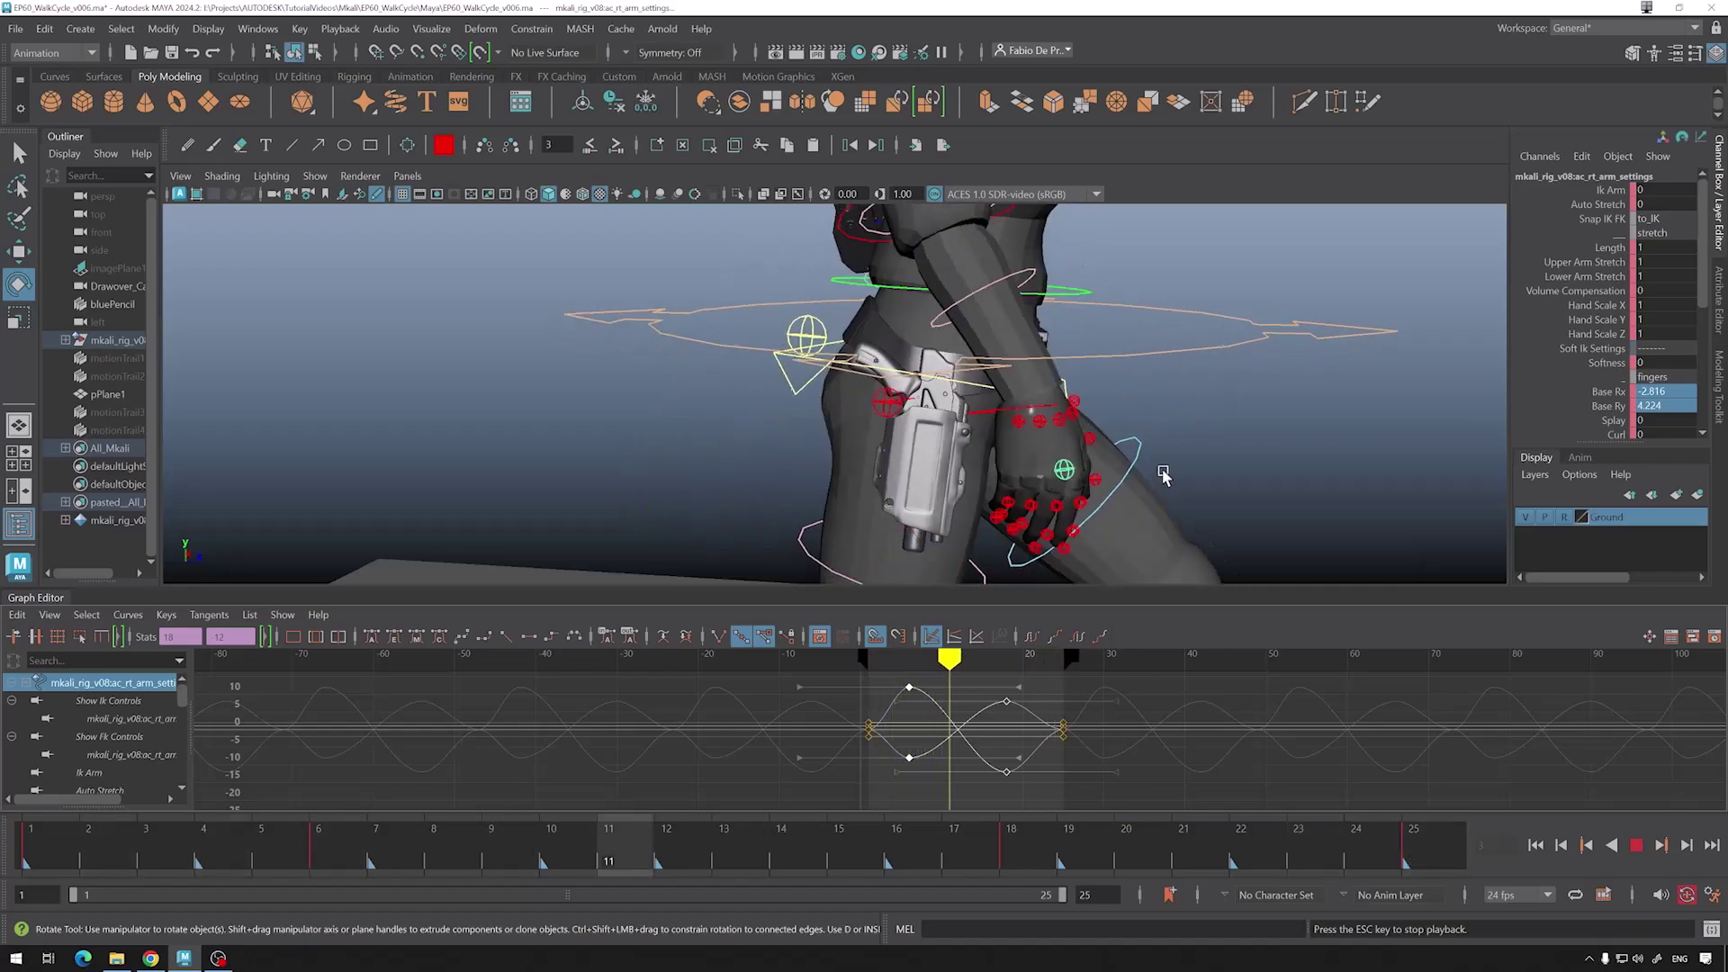
pyautogui.hotkey('alt', '1')
pyautogui.scroll(-5, 1192, 391)
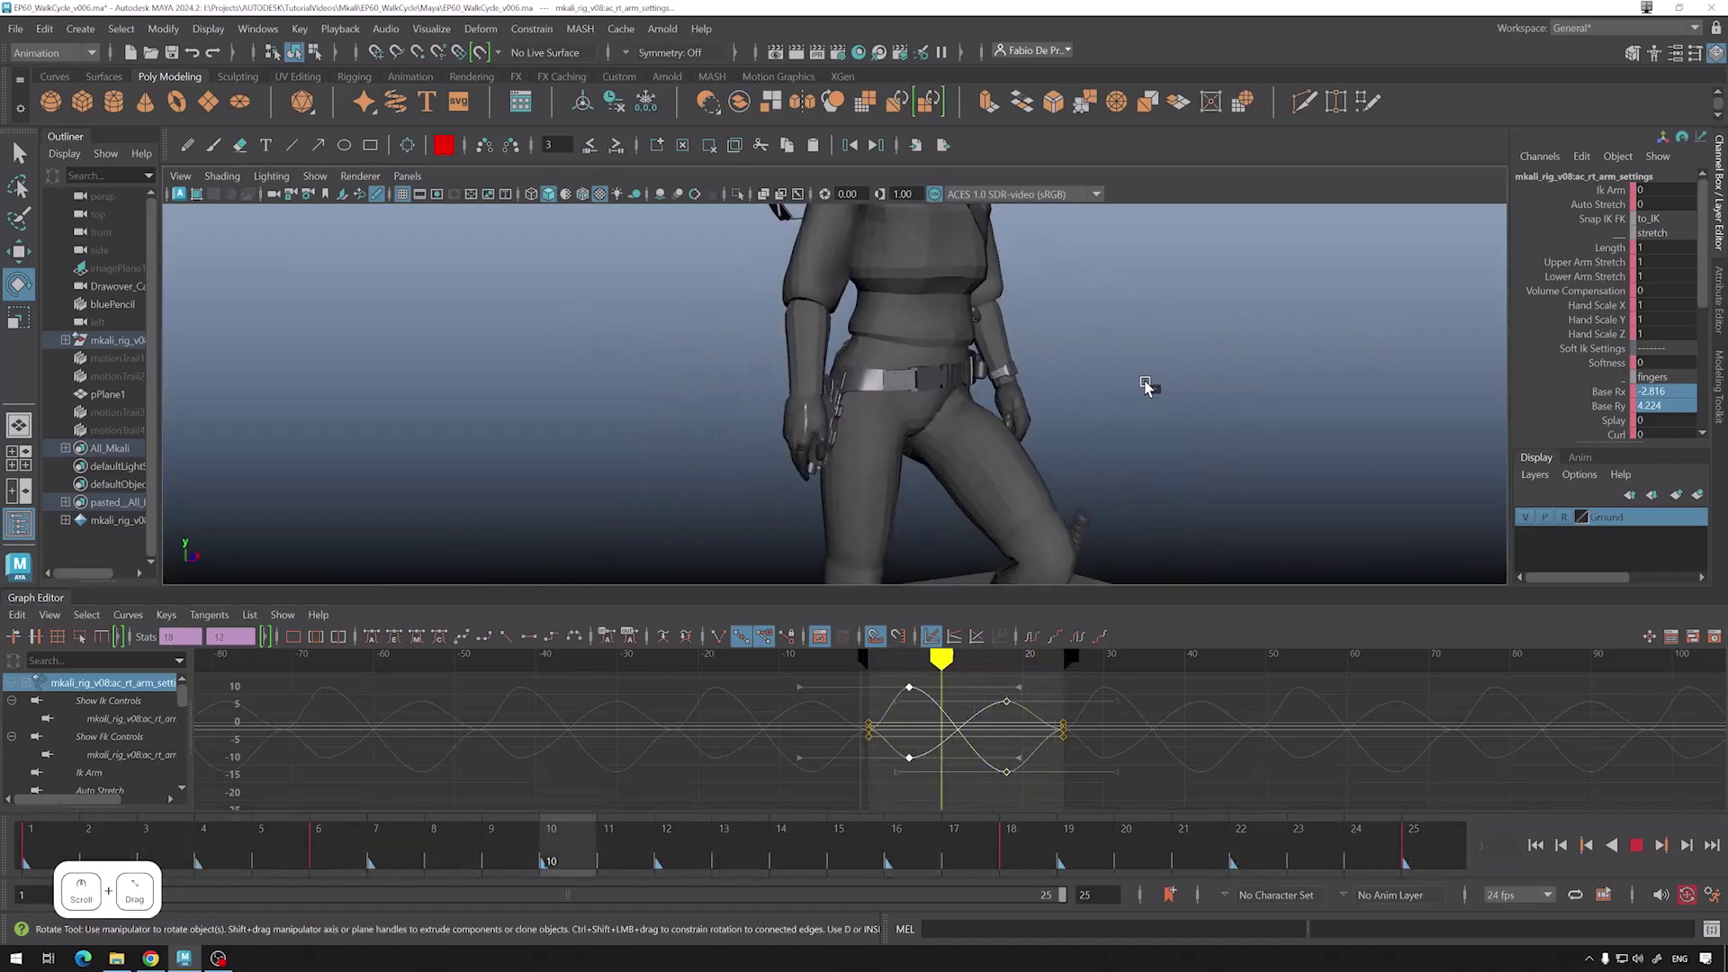
pyautogui.moveTo(1127, 386)
pyautogui.keyDown('alt'); pyautogui.mouseDown()
pyautogui.moveTo(1076, 392)
pyautogui.moveTo(1146, 386)
pyautogui.mouseUp(); pyautogui.keyUp('alt')
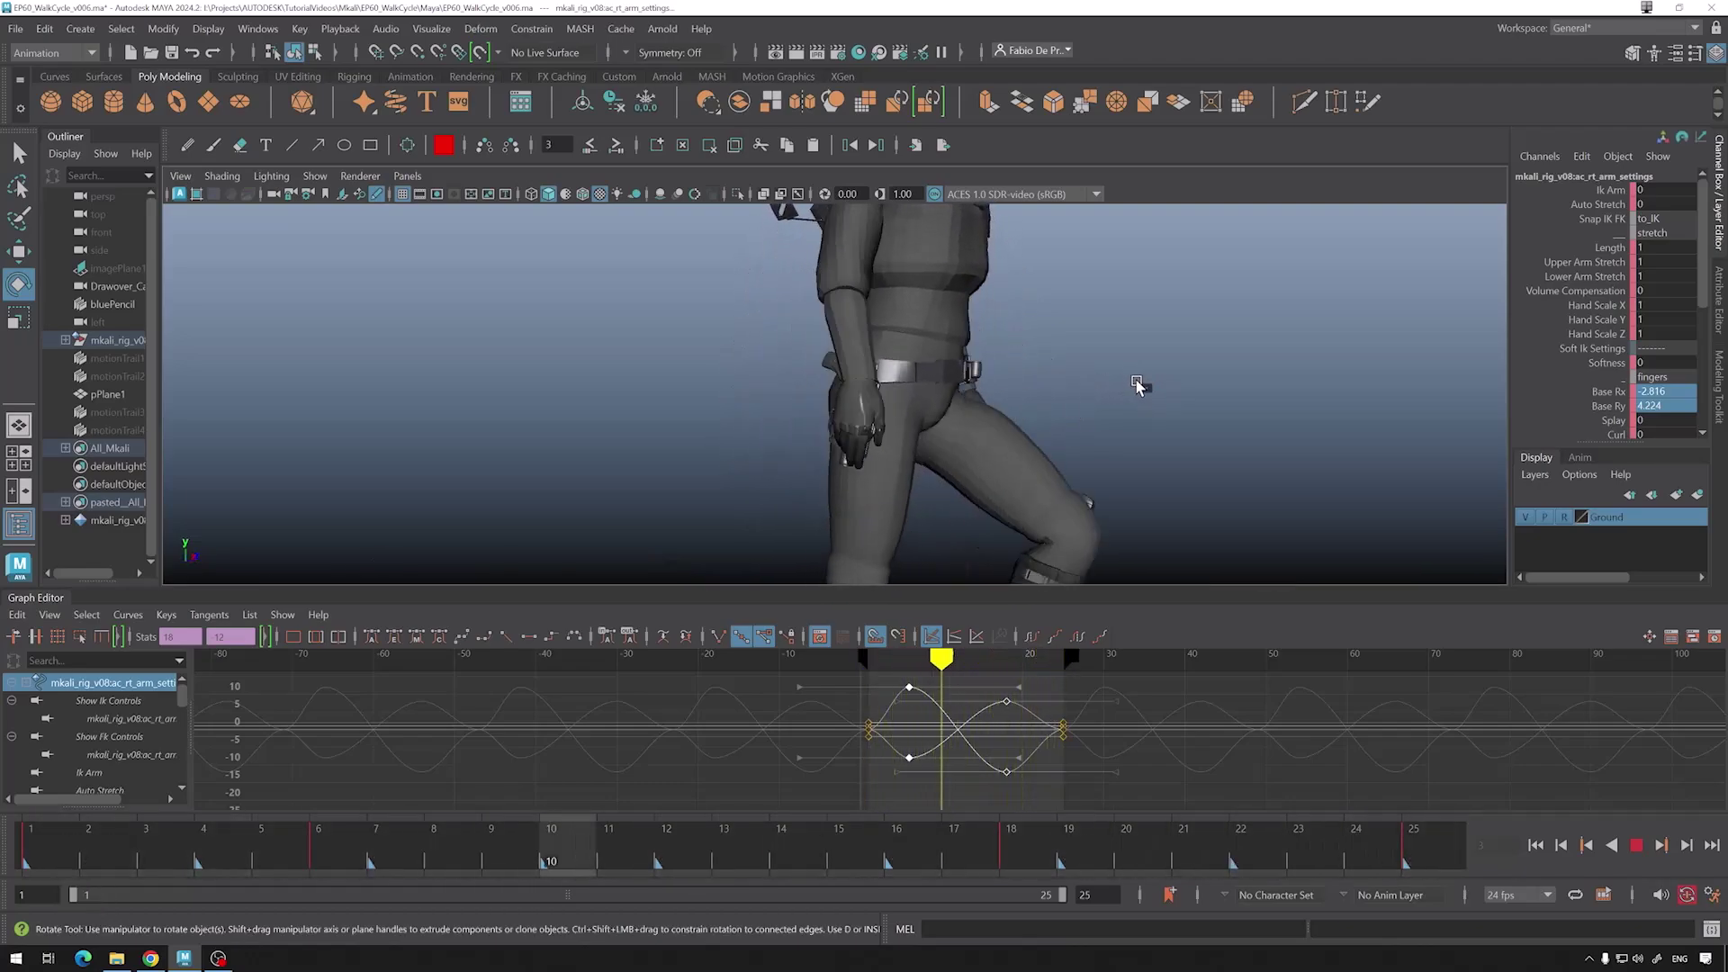
pyautogui.keyDown('alt'); pyautogui.moveTo(1167, 387); pyautogui.dragTo(1089, 430); pyautogui.keyUp('alt')
pyautogui.scroll(-2, 1109, 414)
pyautogui.keyDown('alt'); pyautogui.scroll(4, 1087, 430); pyautogui.keyUp('alt')
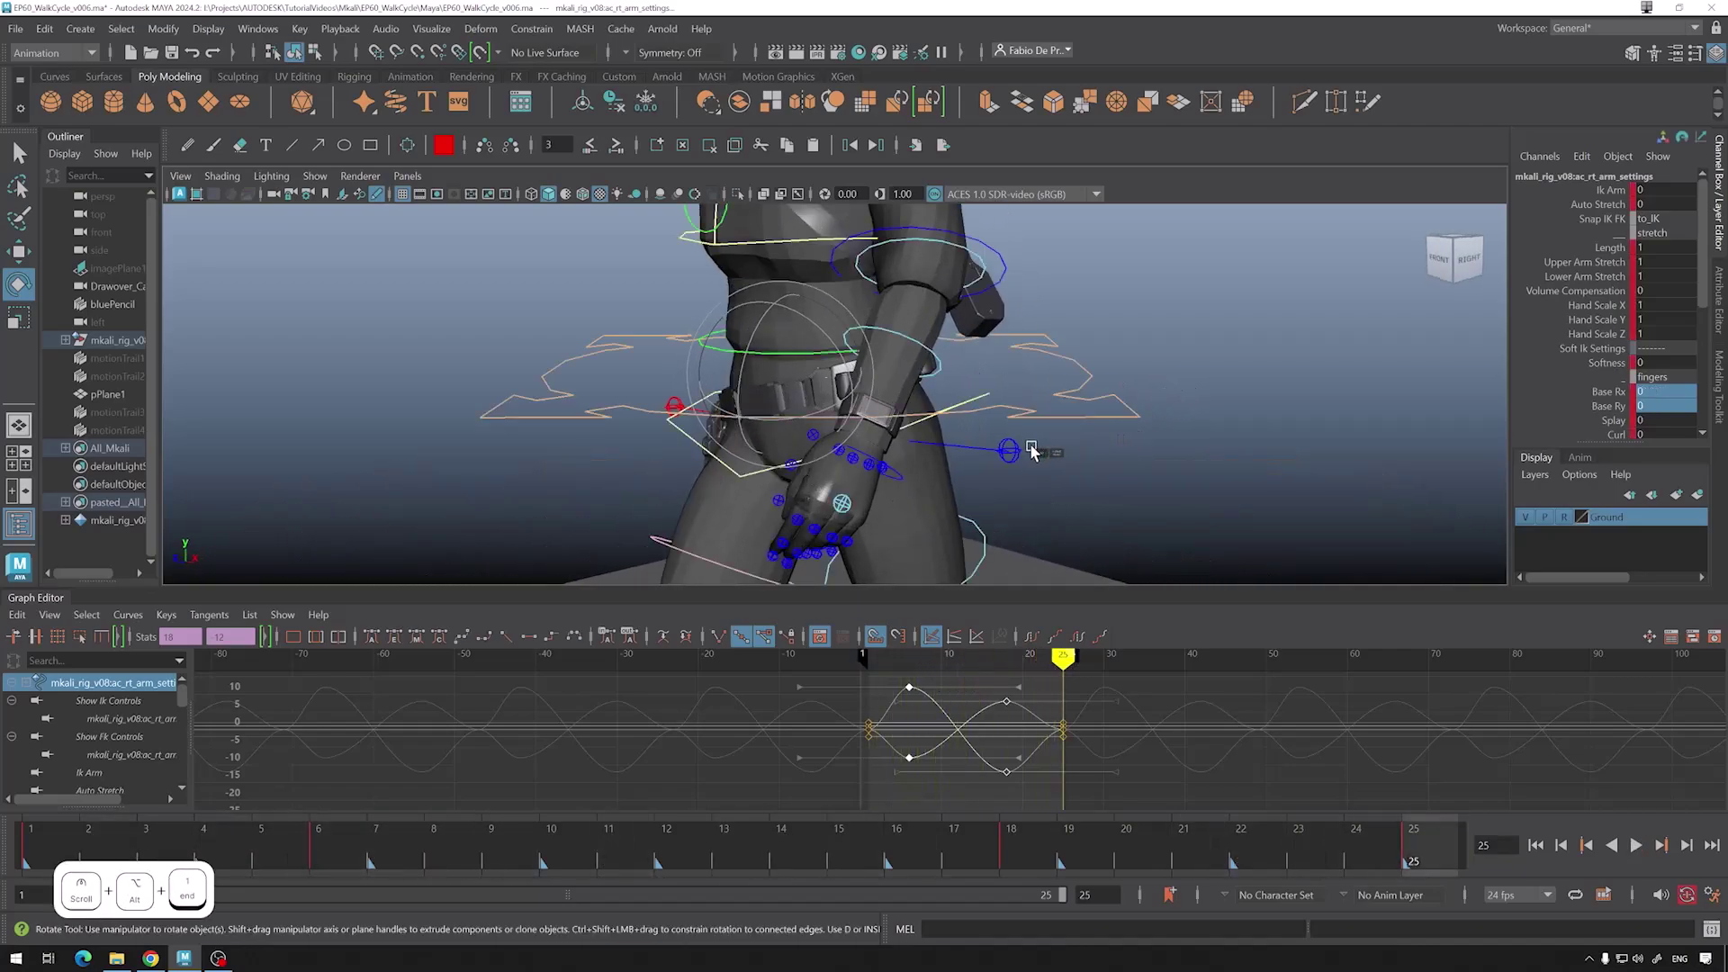
# At frame 1, copy the right arm settings' Base Rx and Base Ry keys and select the left arm settings control
pyautogui.click(867, 515)
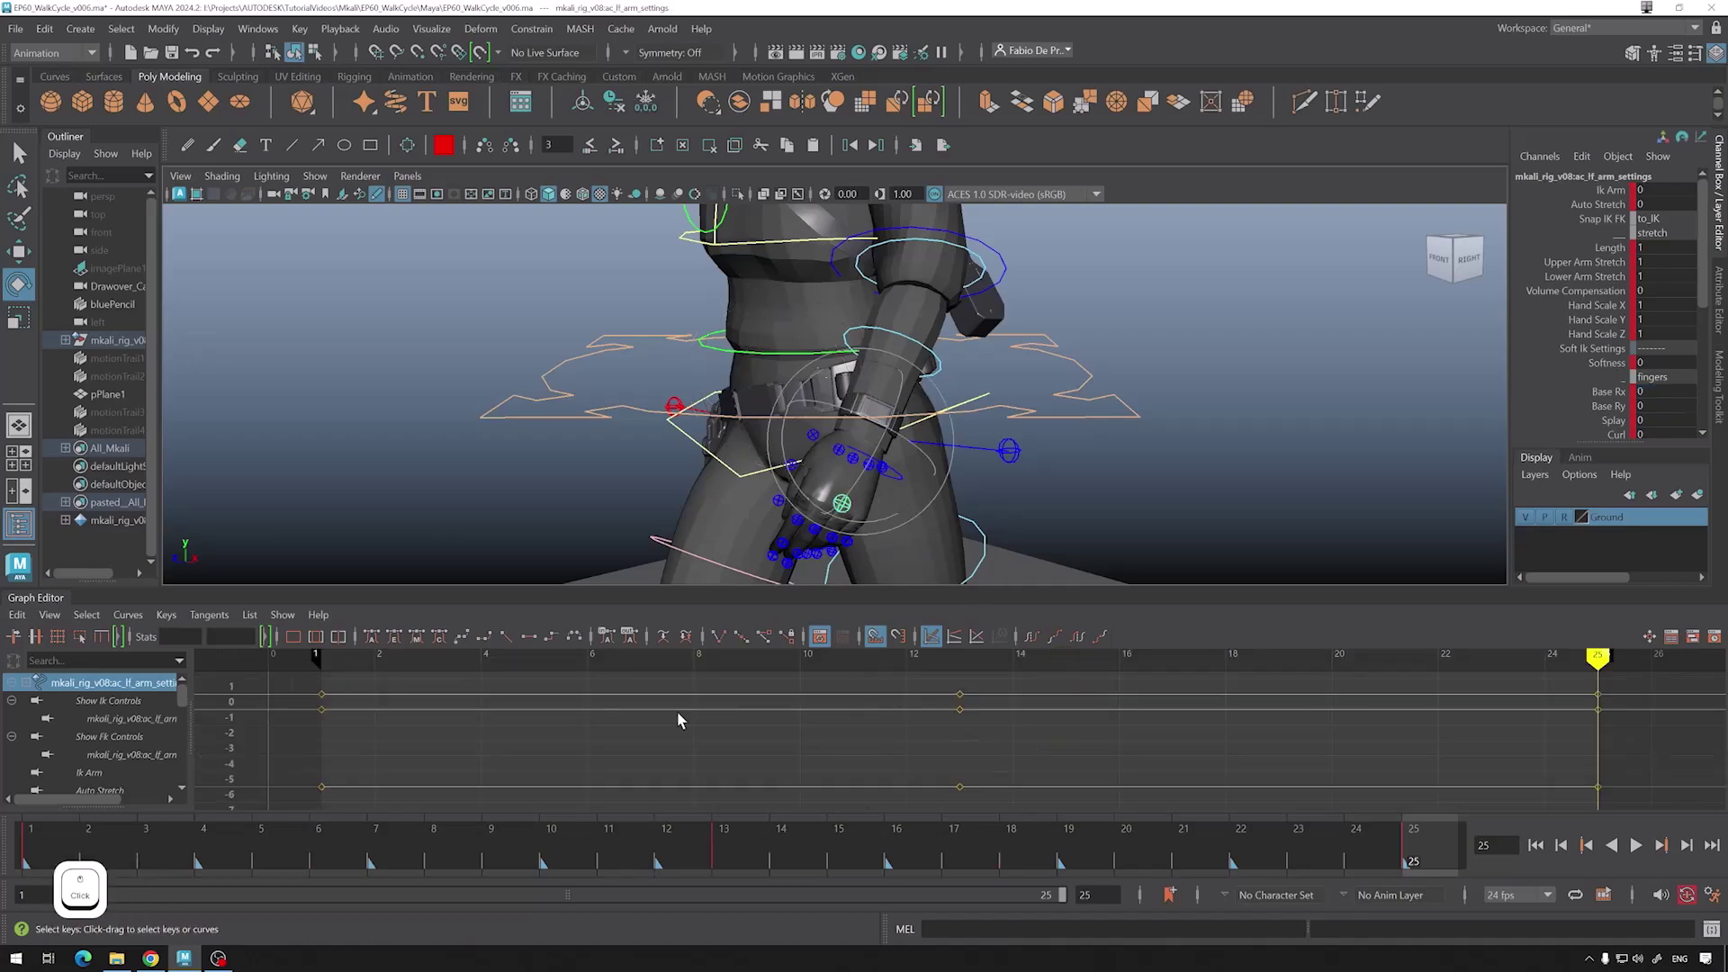
pyautogui.keyDown('alt'); pyautogui.moveTo(1121, 483); pyautogui.dragTo(1046, 450, button='middle'); pyautogui.keyUp('alt')
pyautogui.moveTo(1108, 499)
pyautogui.keyDown('alt'); pyautogui.mouseDown()
pyautogui.moveTo(1022, 494)
pyautogui.moveTo(1096, 498)
pyautogui.mouseUp(); pyautogui.keyUp('alt')
pyautogui.click(753, 403)
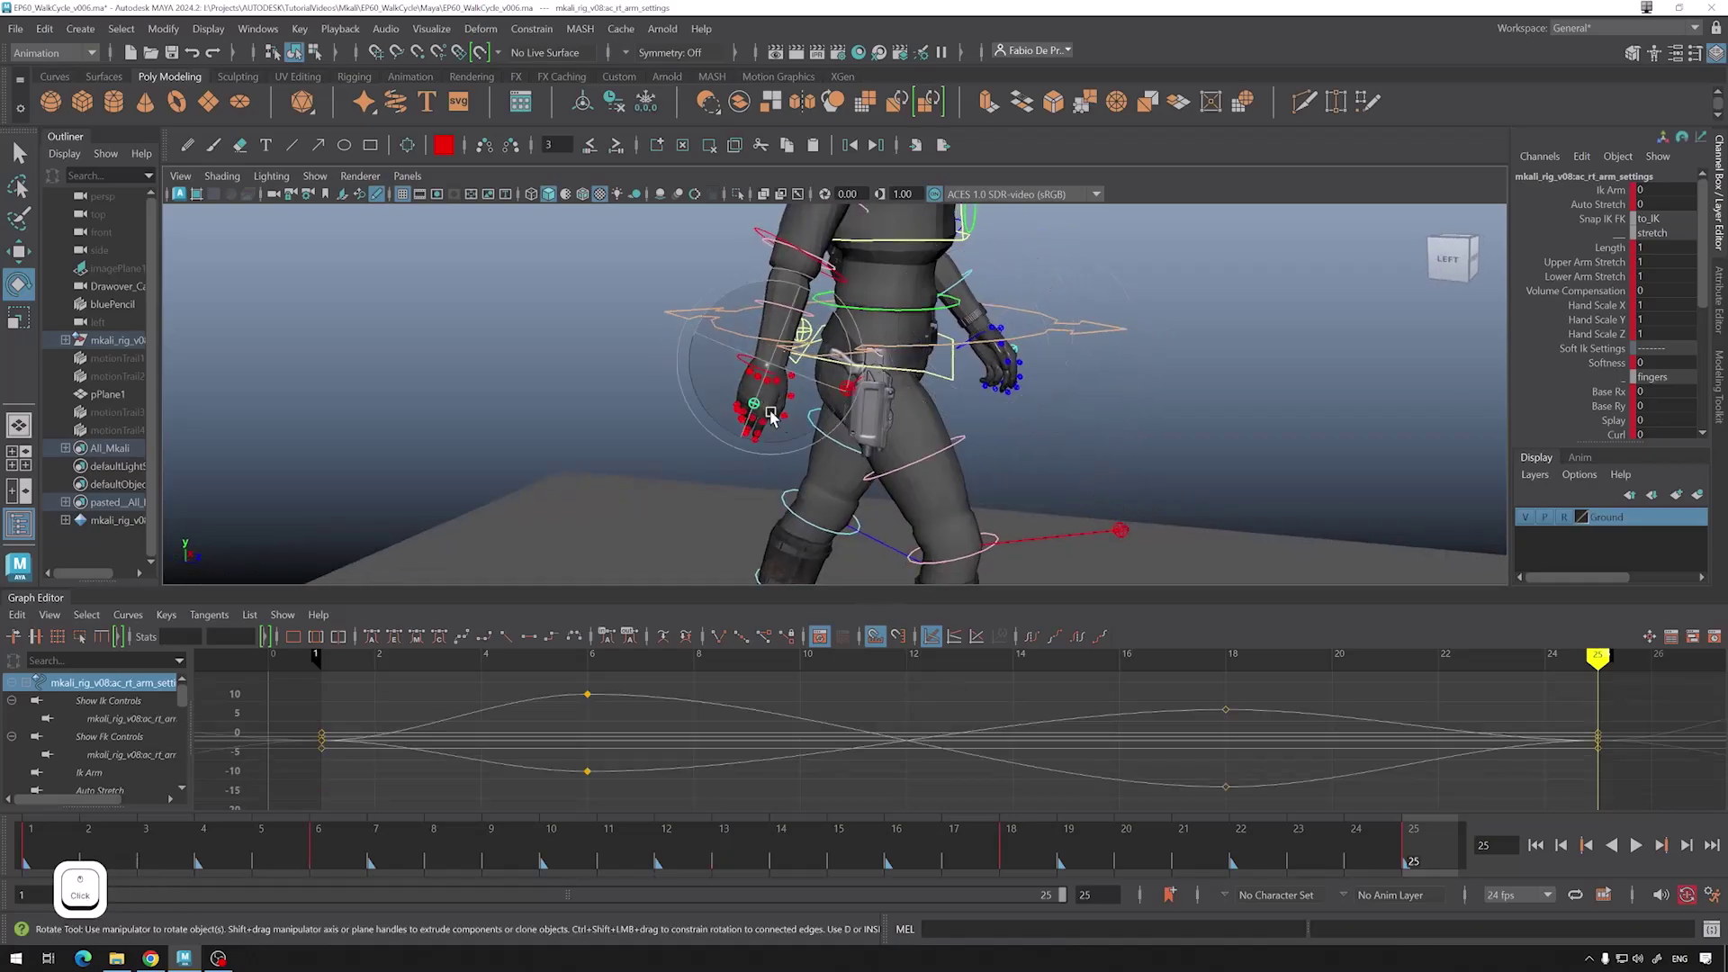
pyautogui.rightClick(646, 778)
pyautogui.click(714, 809)
pyautogui.scroll(-5, 491, 731)
pyautogui.moveTo(243, 835); pyautogui.dragTo(45, 774)
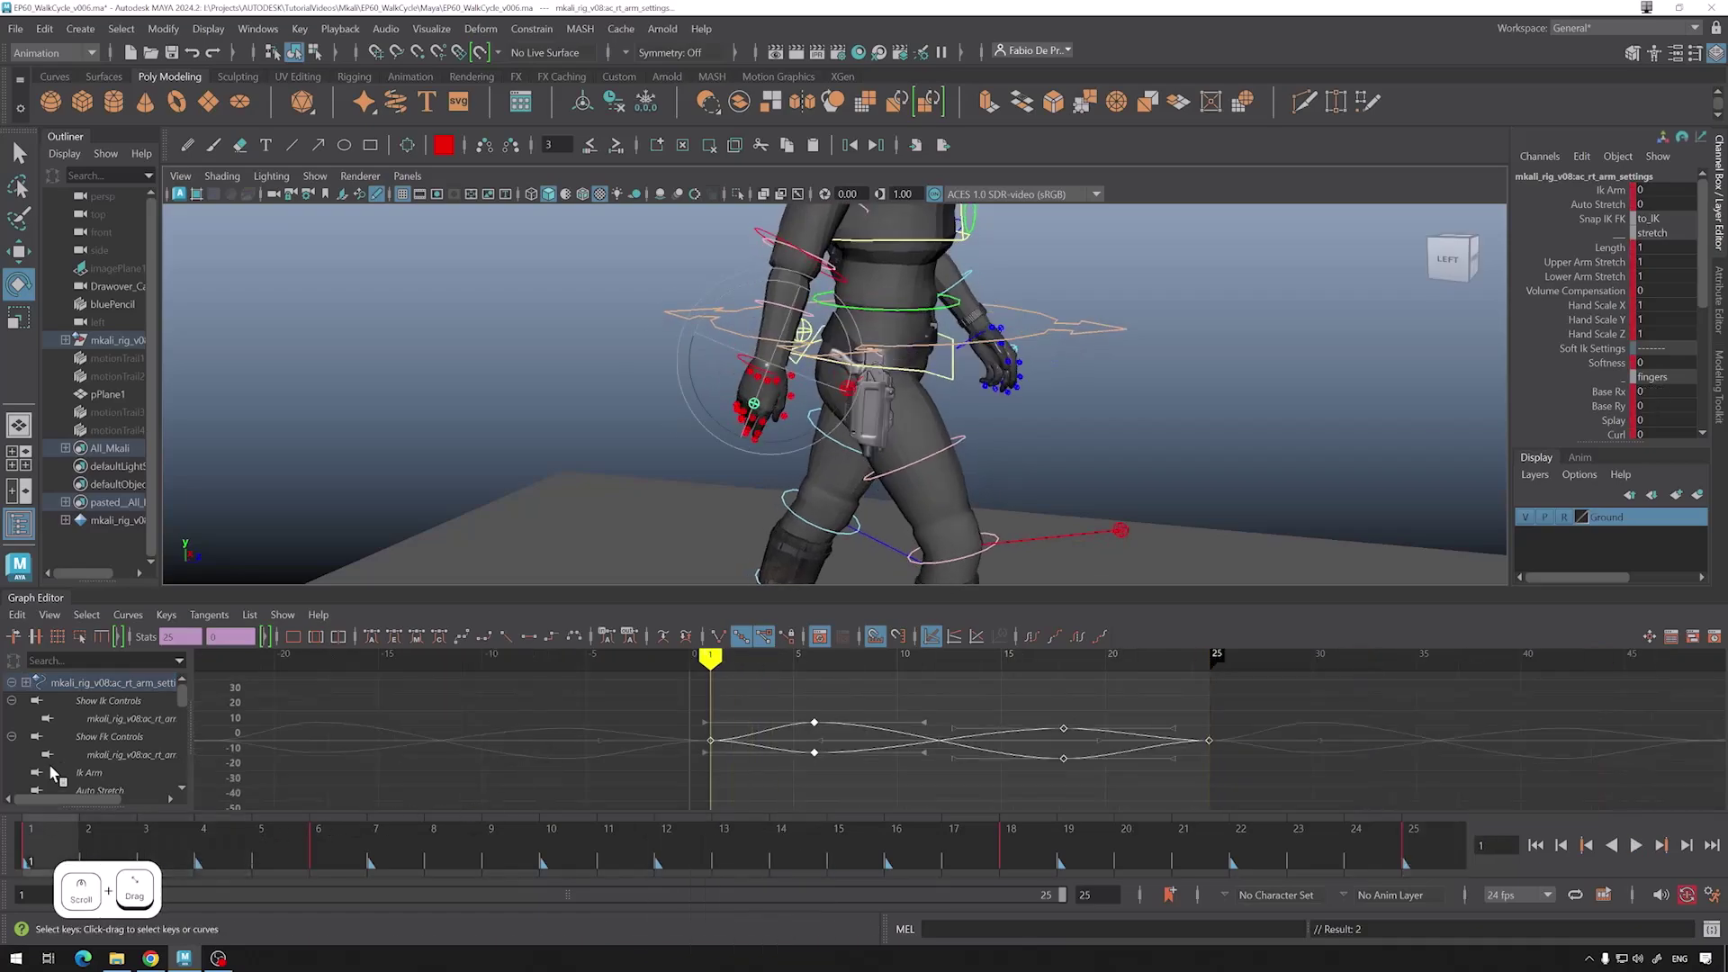
pyautogui.click(891, 712)
pyautogui.moveTo(1333, 802); pyautogui.dragTo(1182, 770)
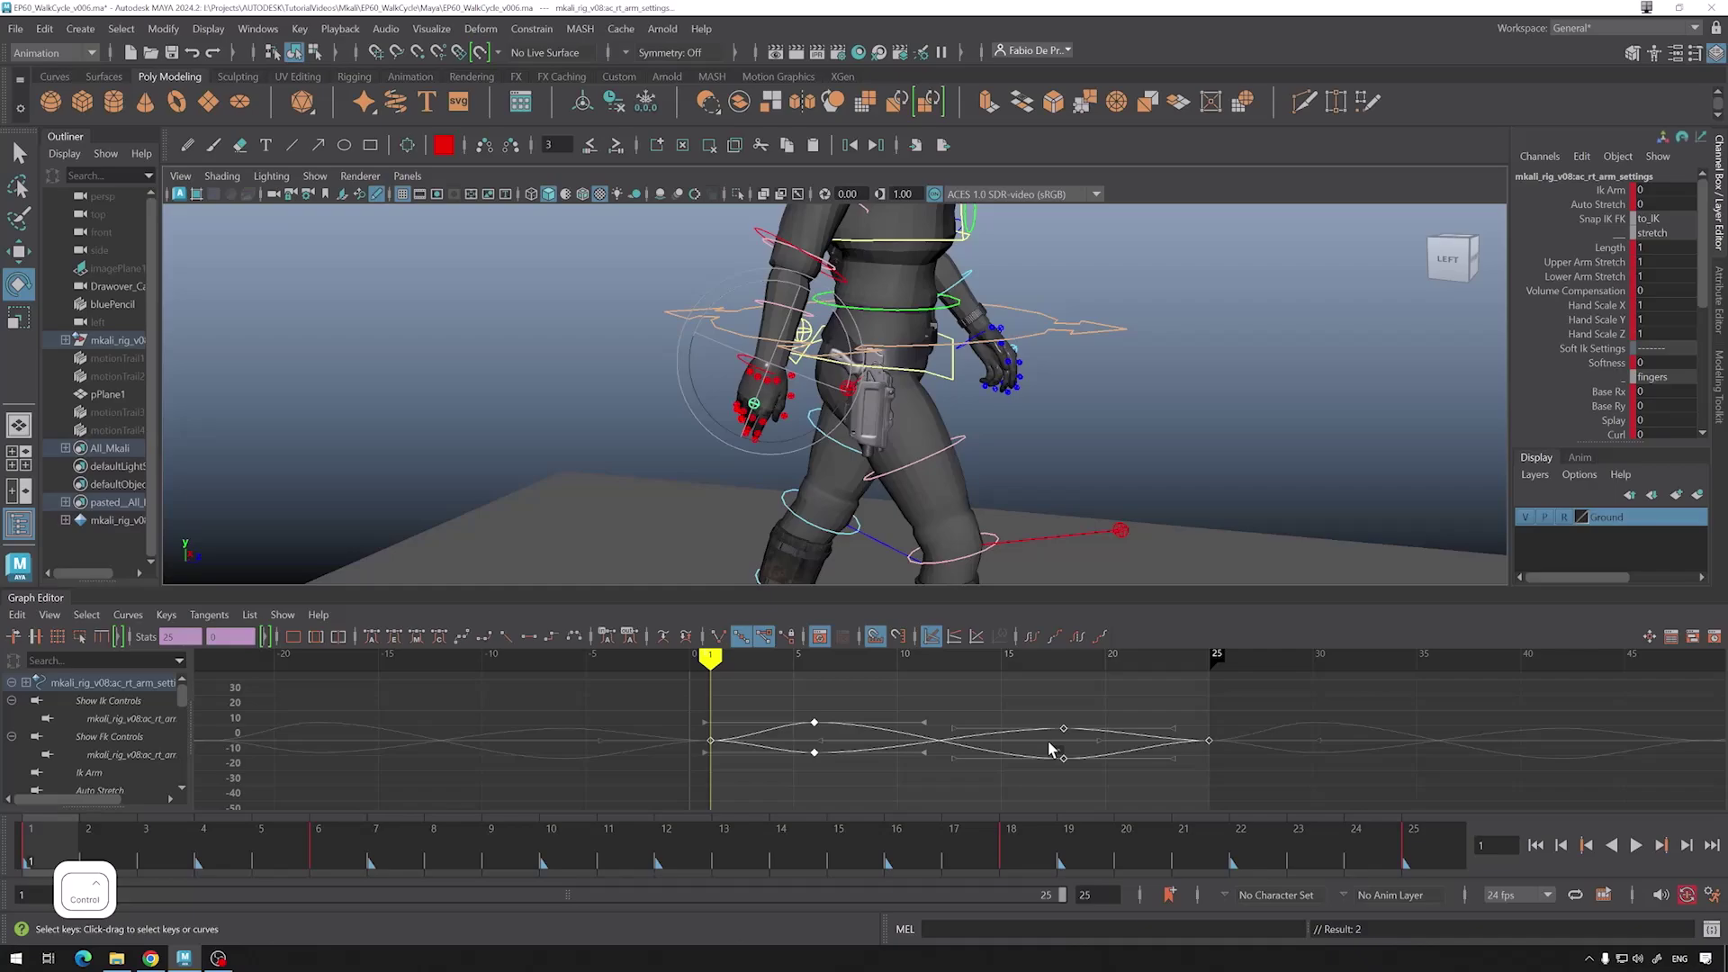
pyautogui.hotkey('ctrl', 'c')
pyautogui.keyDown('alt'); pyautogui.moveTo(1060, 357); pyautogui.dragTo(1046, 357); pyautogui.keyUp('alt')
pyautogui.click(1051, 356)
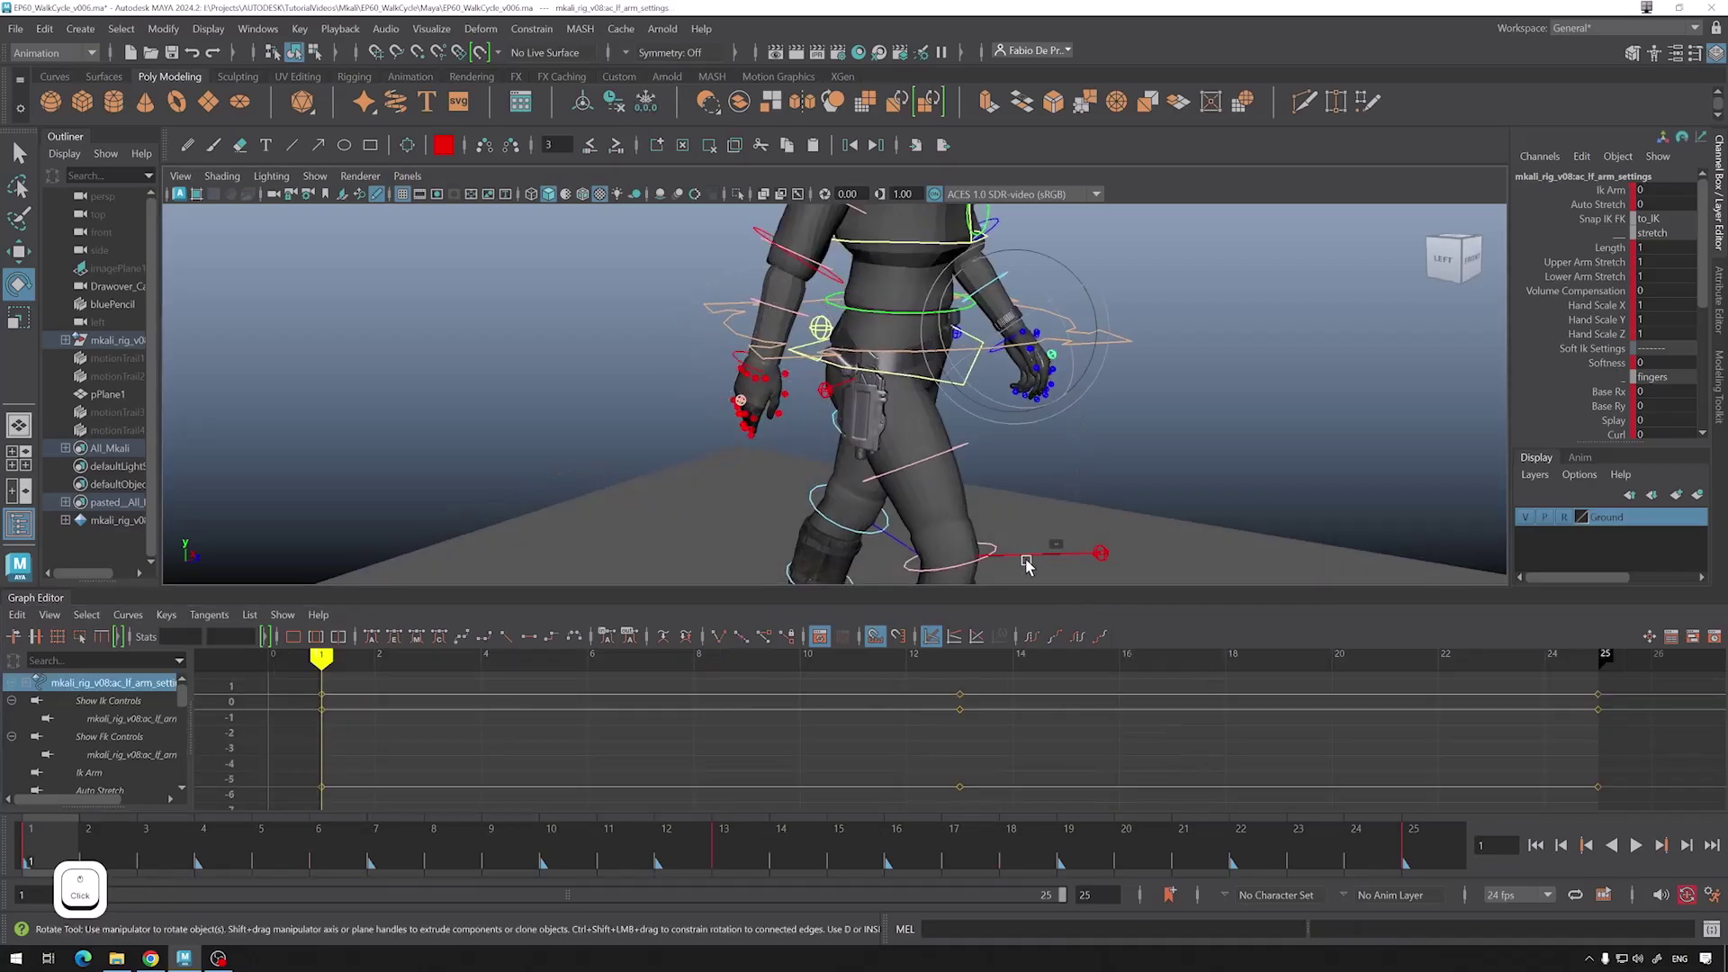
# Try pasting the copied keys onto the whole left arm settings control, and undo the paste
pyautogui.hotkey('ctrl', 'v')
pyautogui.scroll(-3, 810, 754)
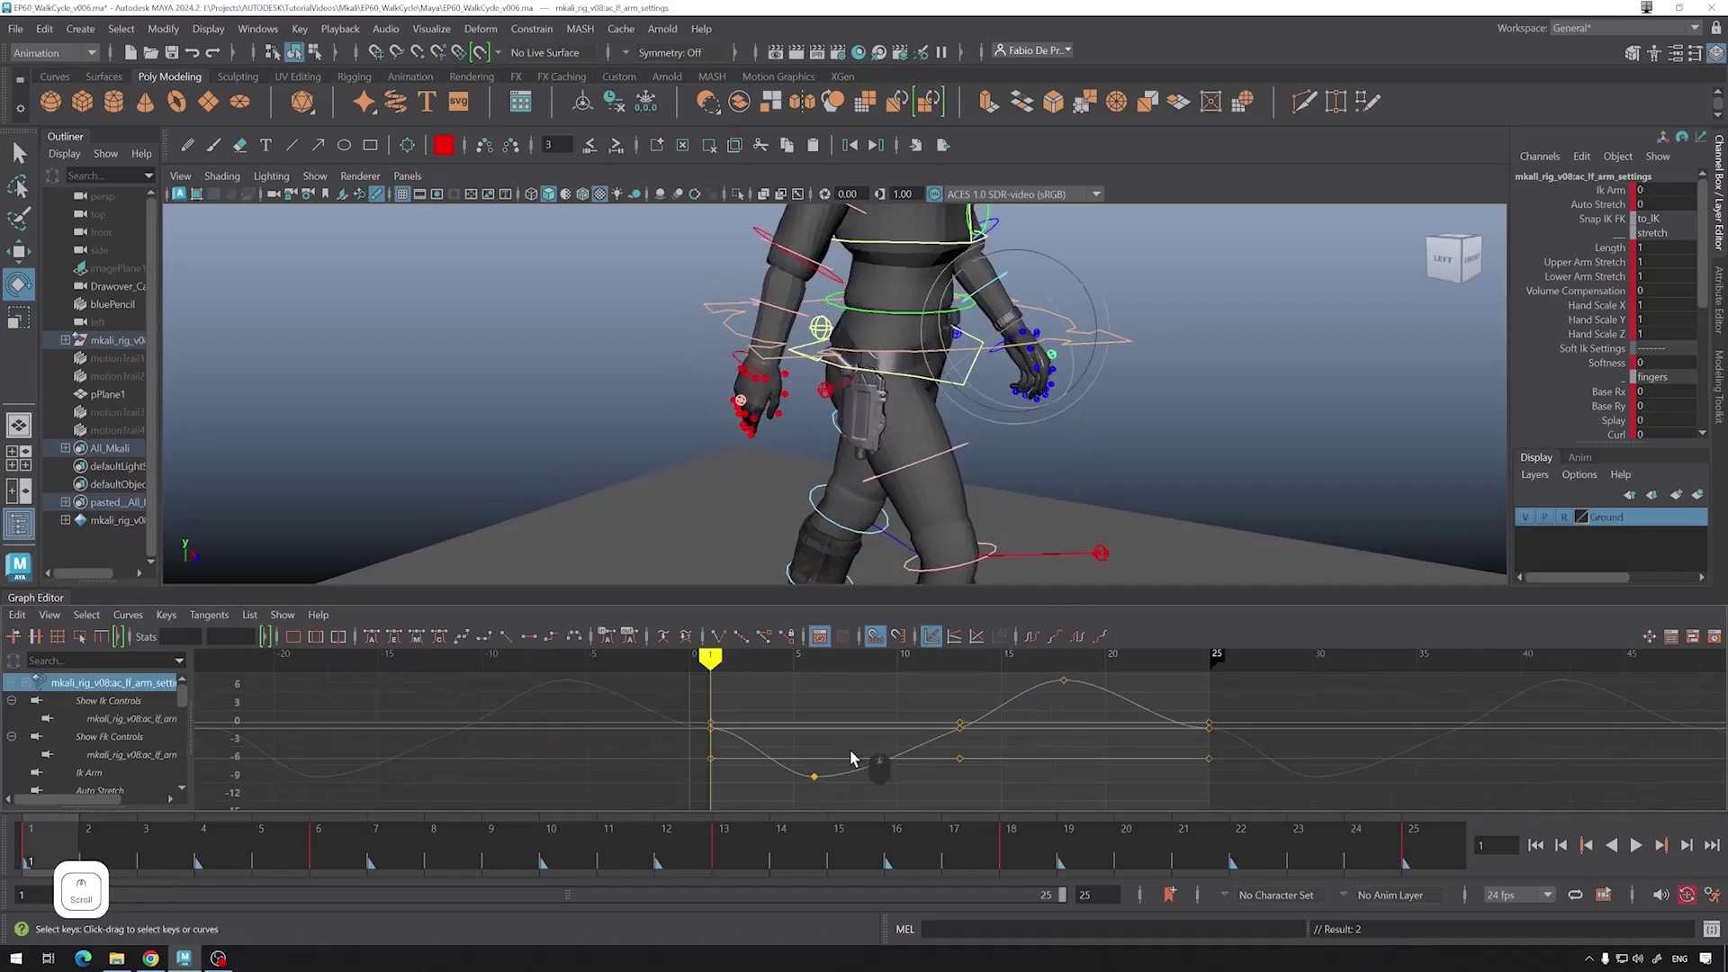
pyautogui.hotkey('ctrl', 'z')
# Paste the copied keys into the left arm settings' Base Rx and Base Ry channels only, and delete their keys at frame 13
pyautogui.click(184, 788)
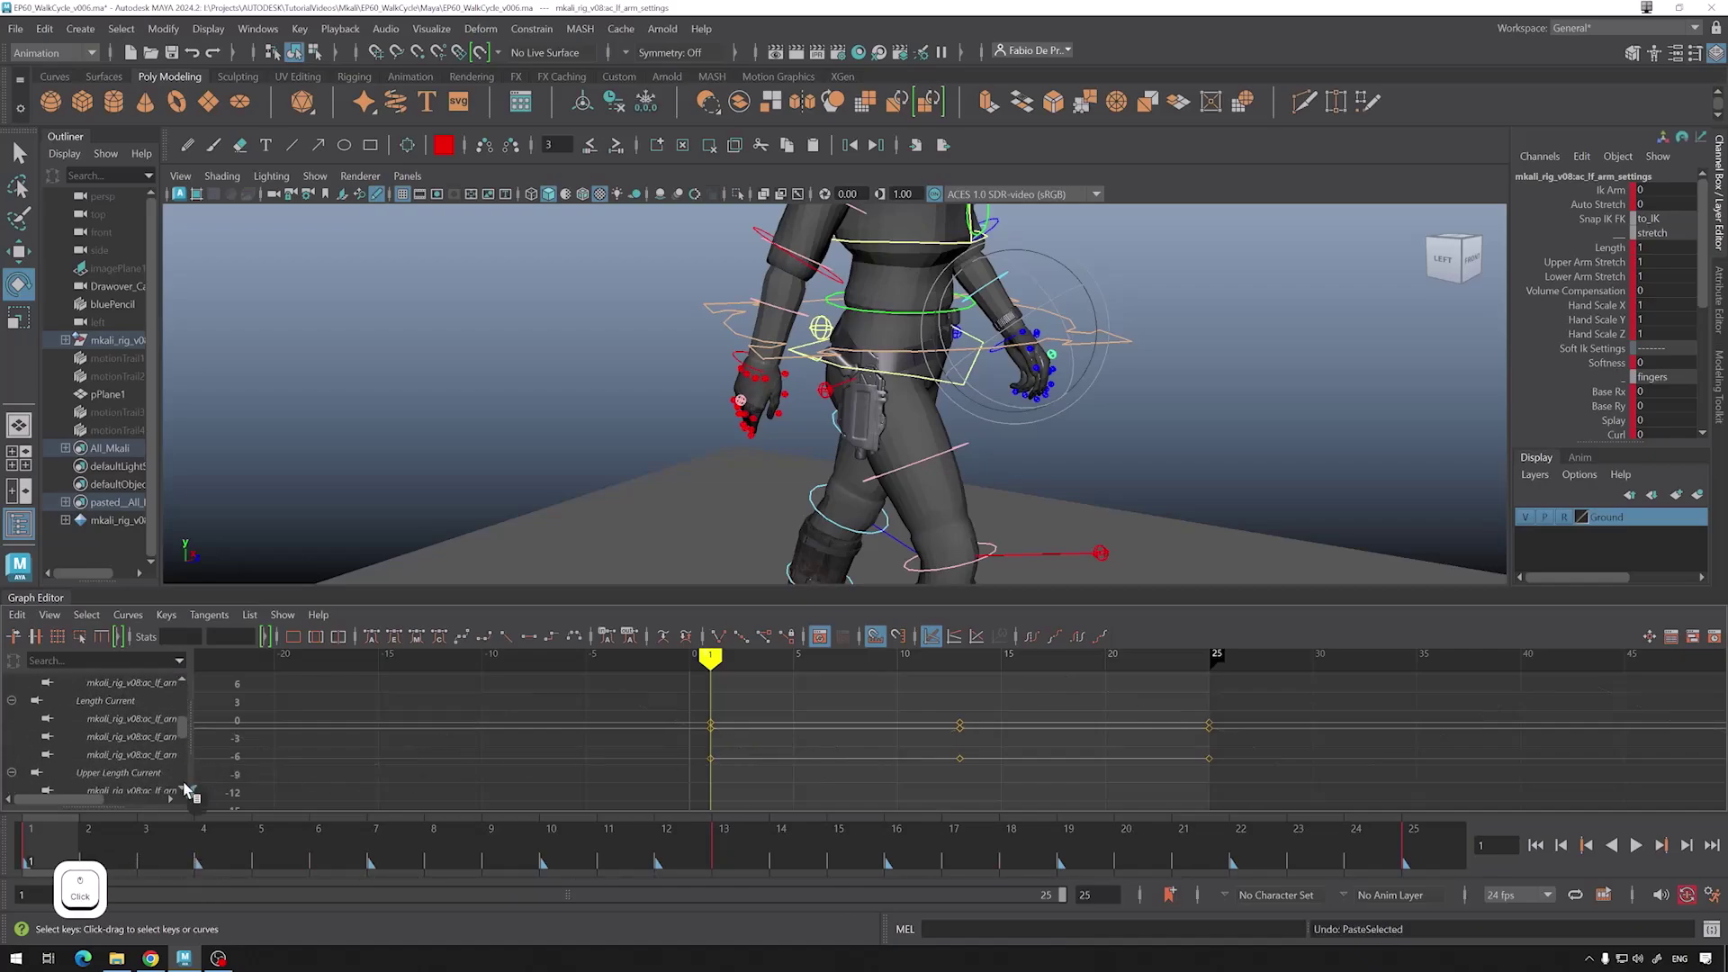
pyautogui.click(184, 786)
pyautogui.click(184, 786)
pyautogui.click(121, 759)
pyautogui.hotkey('ctrl', 'v')
pyautogui.keyDown('ctrl'); pyautogui.scroll(-3, 931, 745); pyautogui.keyUp('ctrl')
pyautogui.moveTo(952, 725); pyautogui.dragTo(975, 760)
pyautogui.press('Delete')
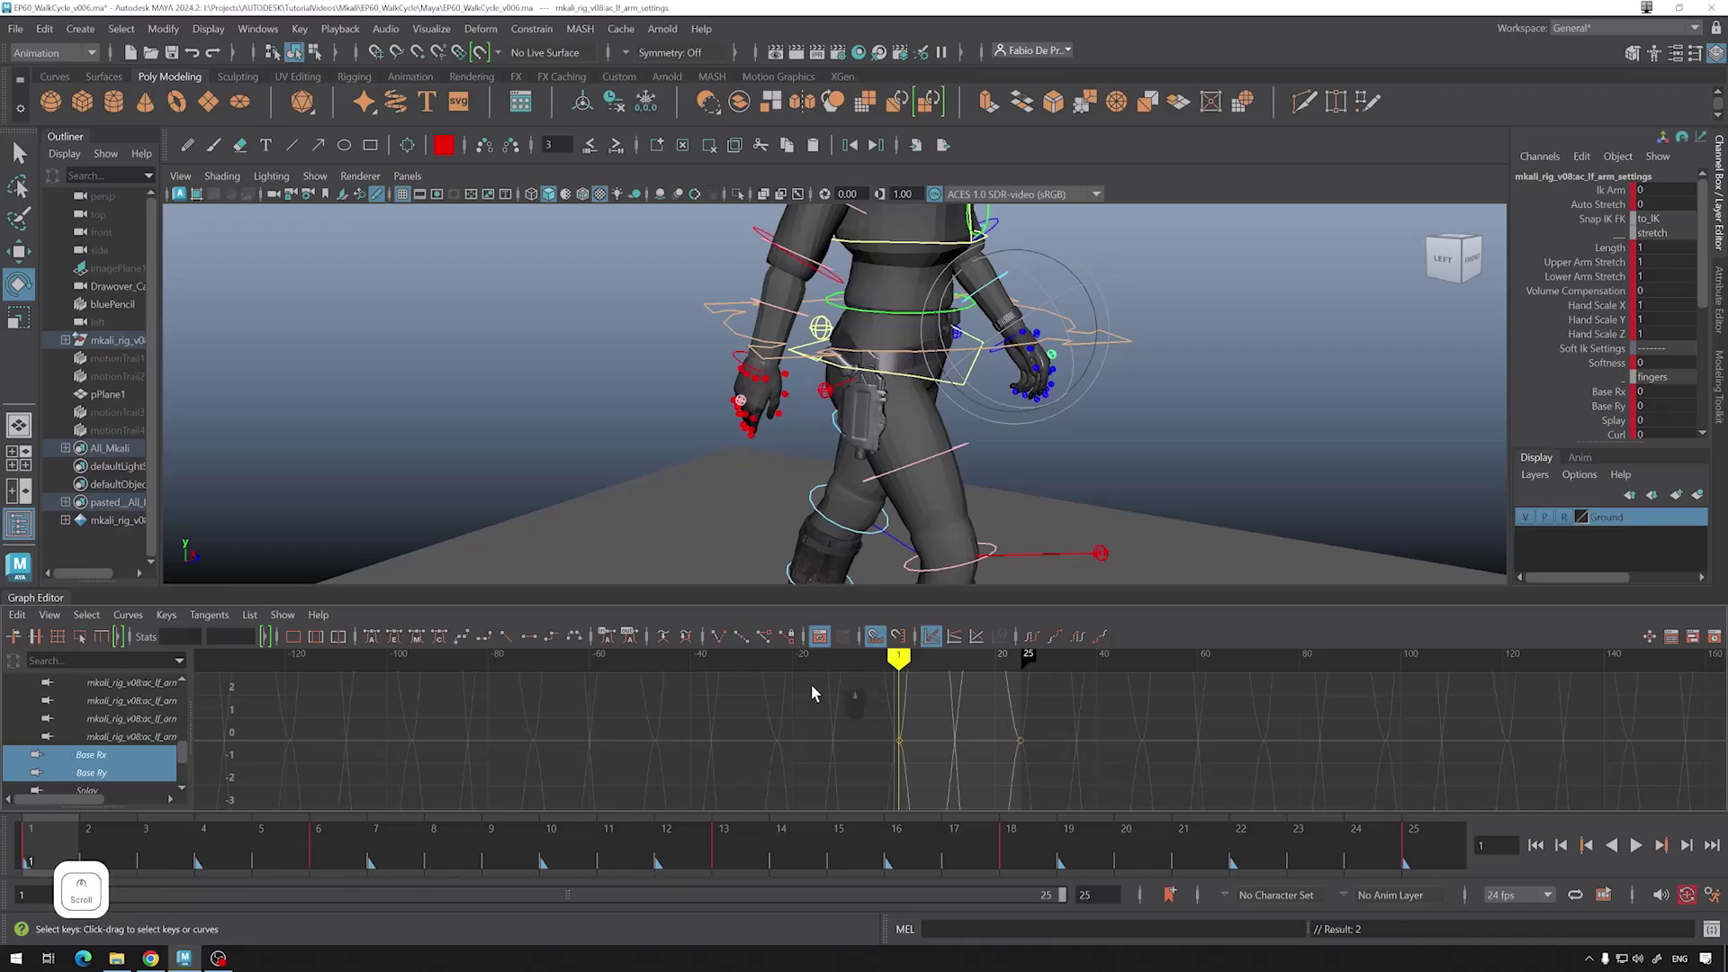
# Review the finger motion of both hands in playback, and save the scene
pyautogui.press('f')
pyautogui.hotkey('alt', 'v')
pyautogui.scroll(-4, 987, 463)
pyautogui.keyDown('alt'); pyautogui.moveTo(987, 461); pyautogui.dragTo(1027, 440); pyautogui.keyUp('alt')
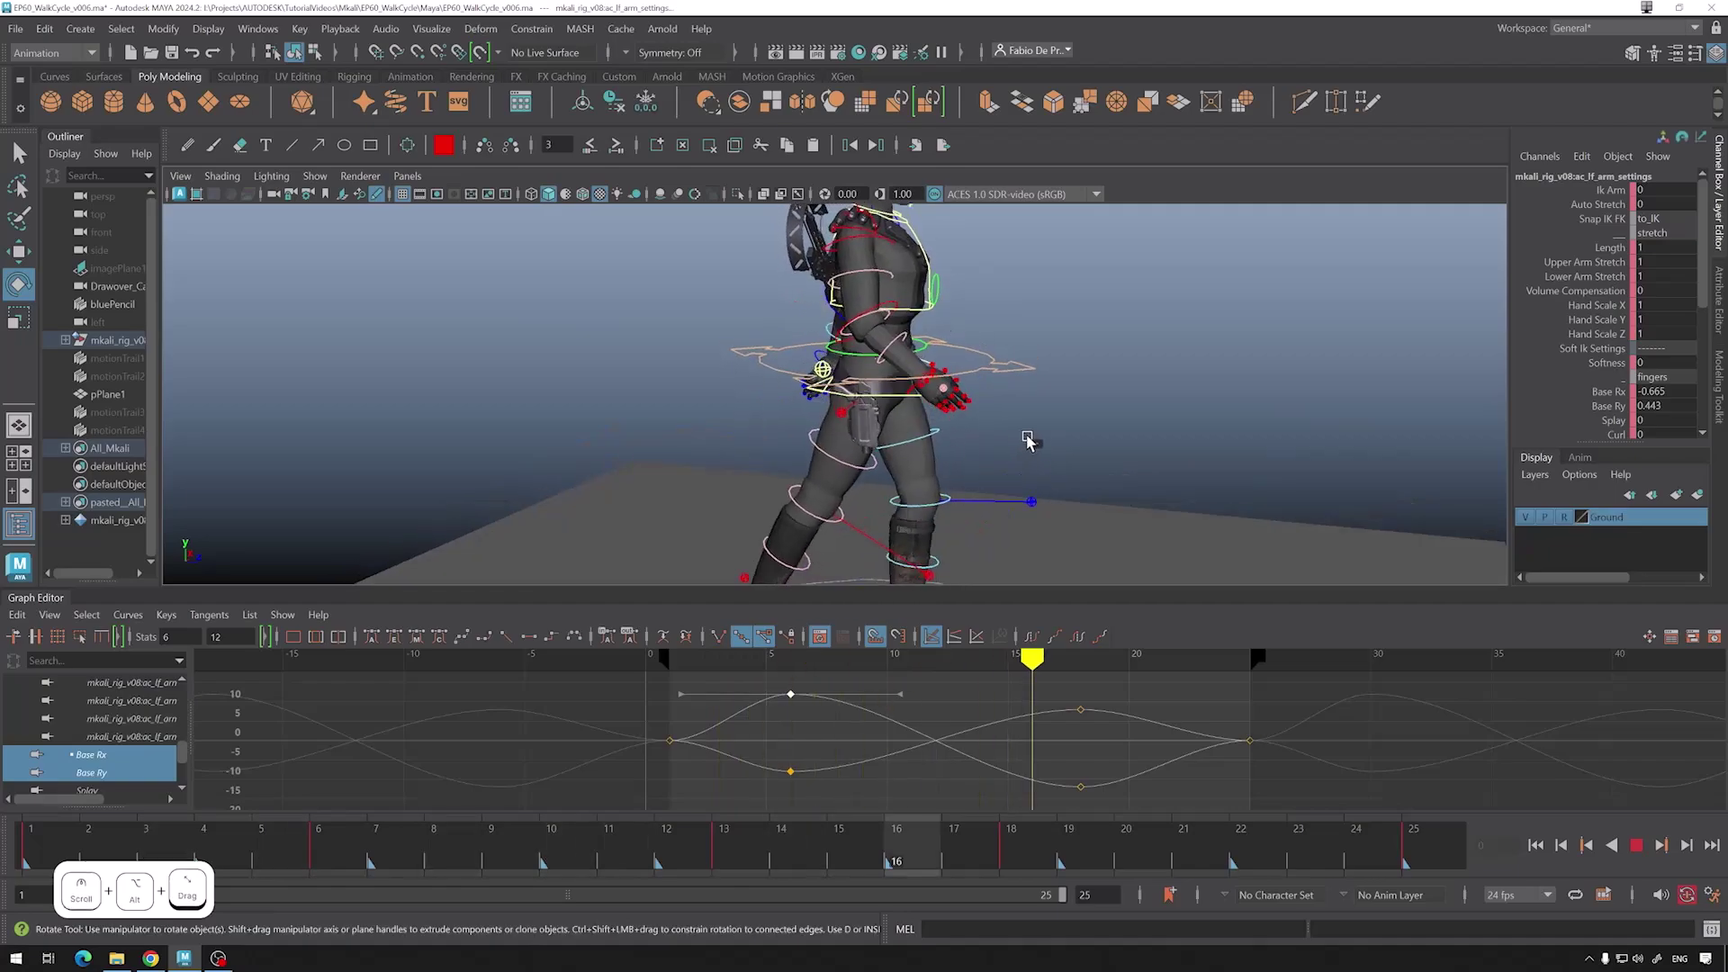
pyautogui.click(1036, 439)
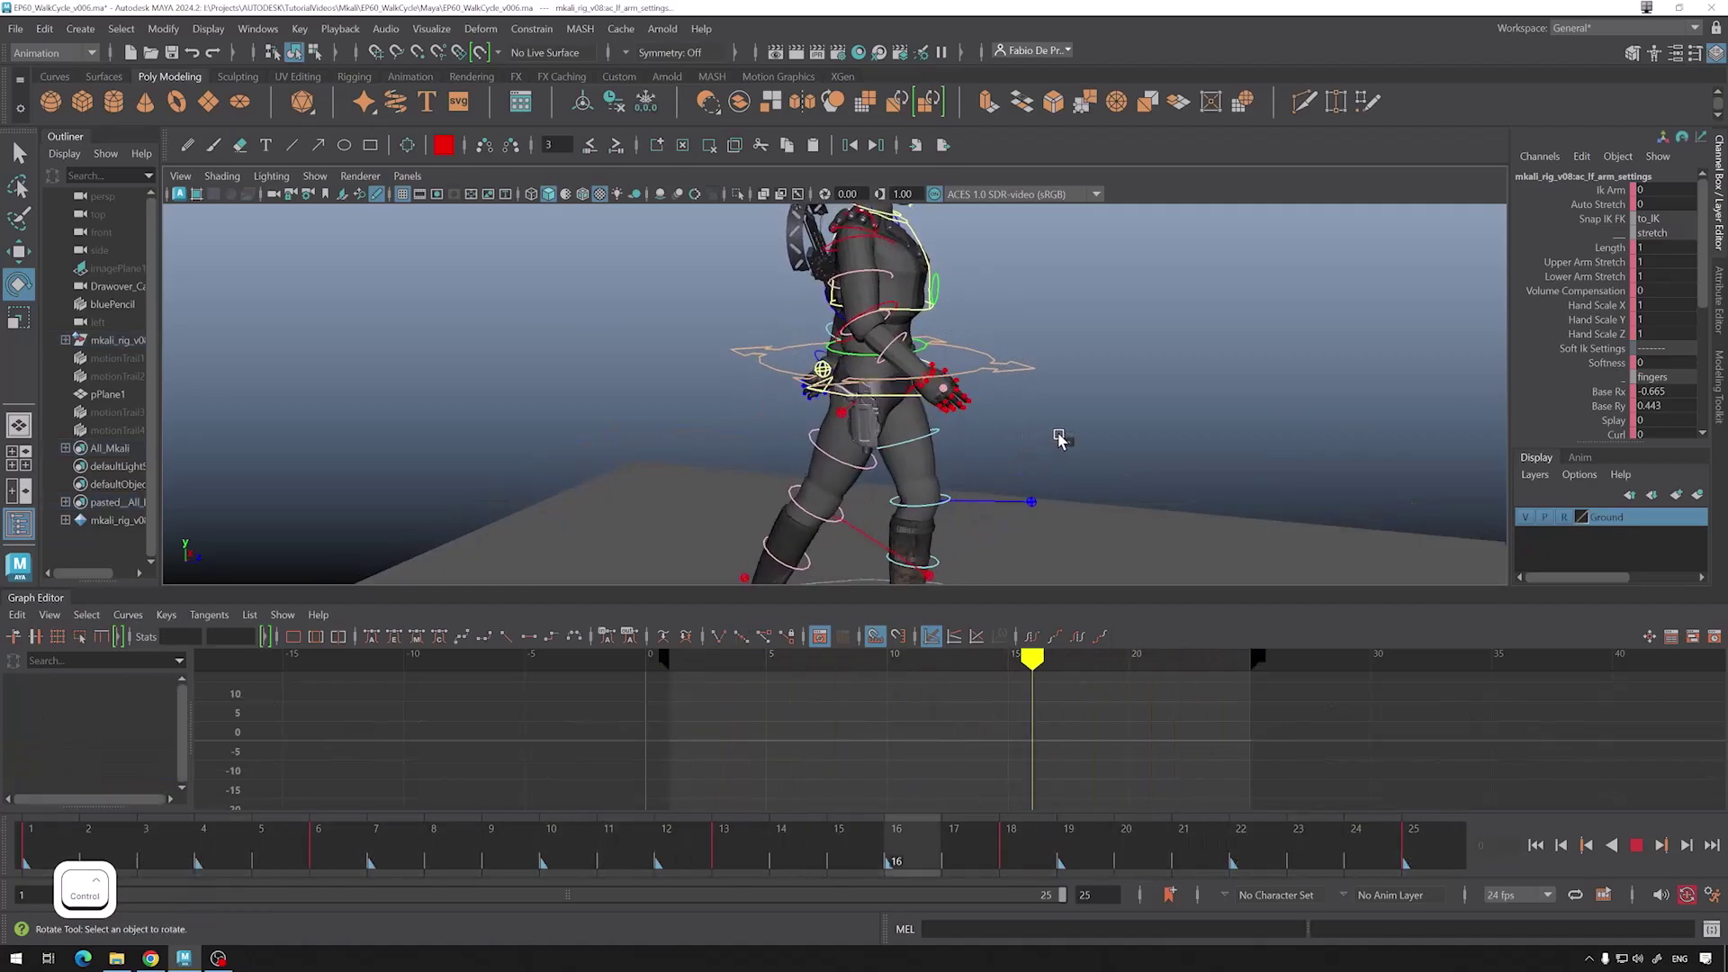
pyautogui.hotkey('ctrl', '1')
pyautogui.hotkey('ctrl', 's')
pyautogui.press('e')
pyautogui.scroll(-3, 1230, 537)
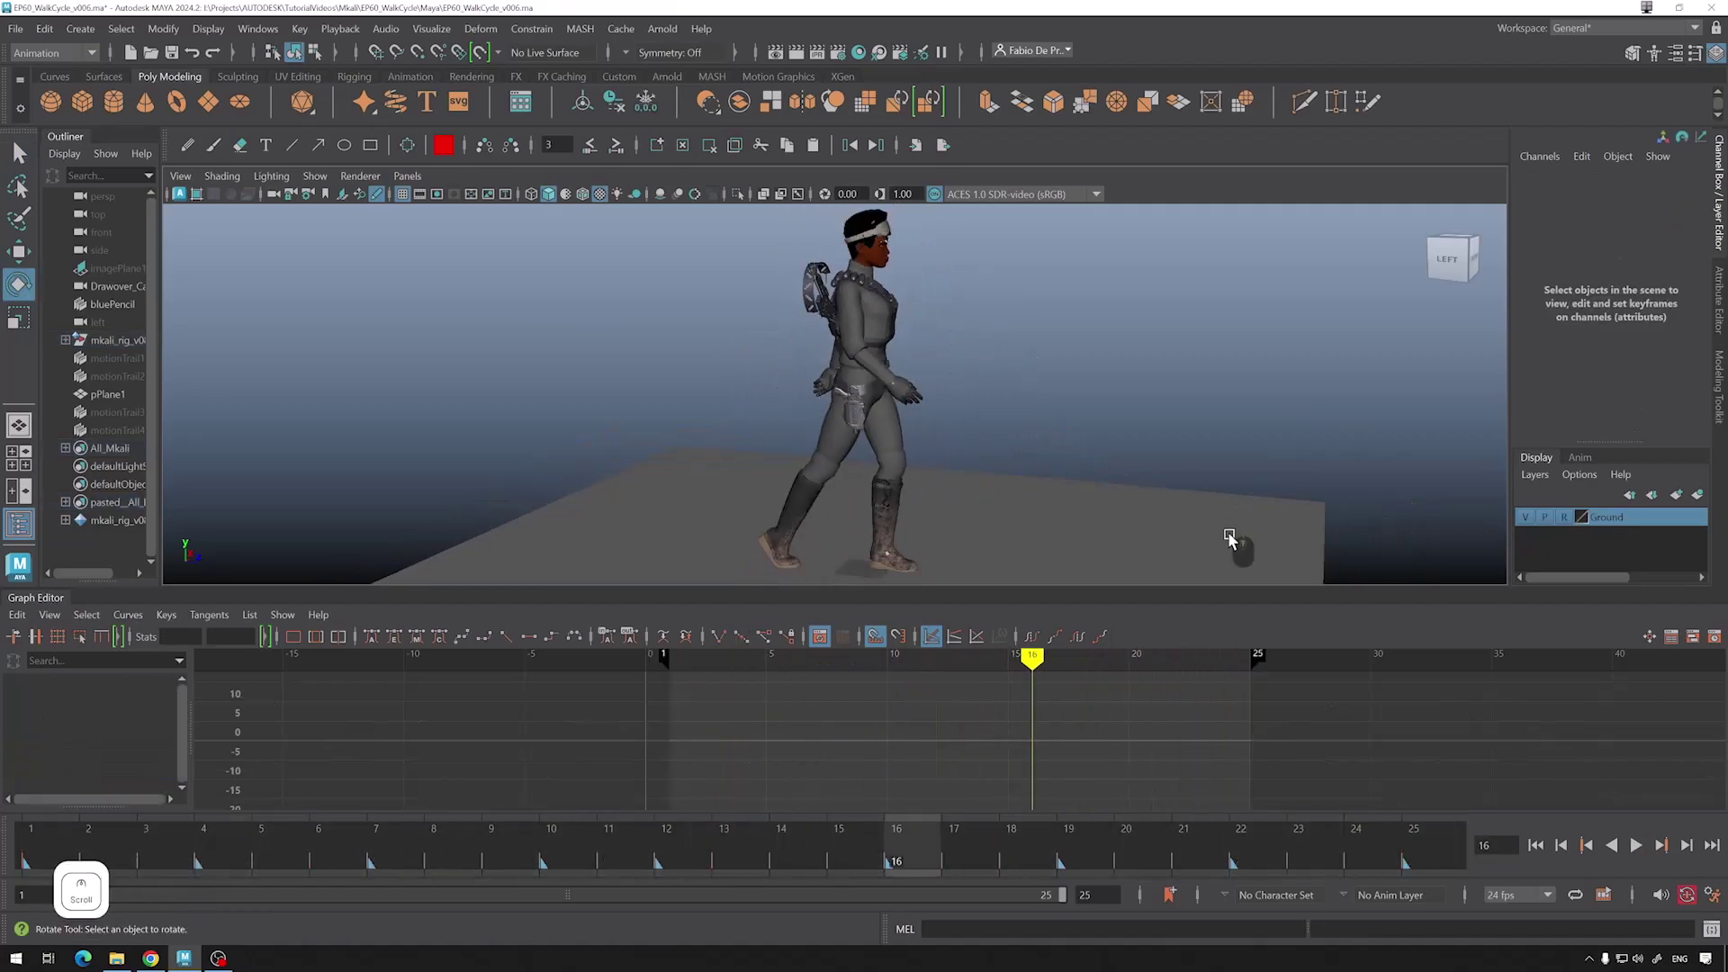
# Frame the character's face and turn on the viewport display of the brow and eyelid controls
pyautogui.keyDown('alt'); pyautogui.moveTo(1102, 447); pyautogui.dragTo(988, 431); pyautogui.keyUp('alt')
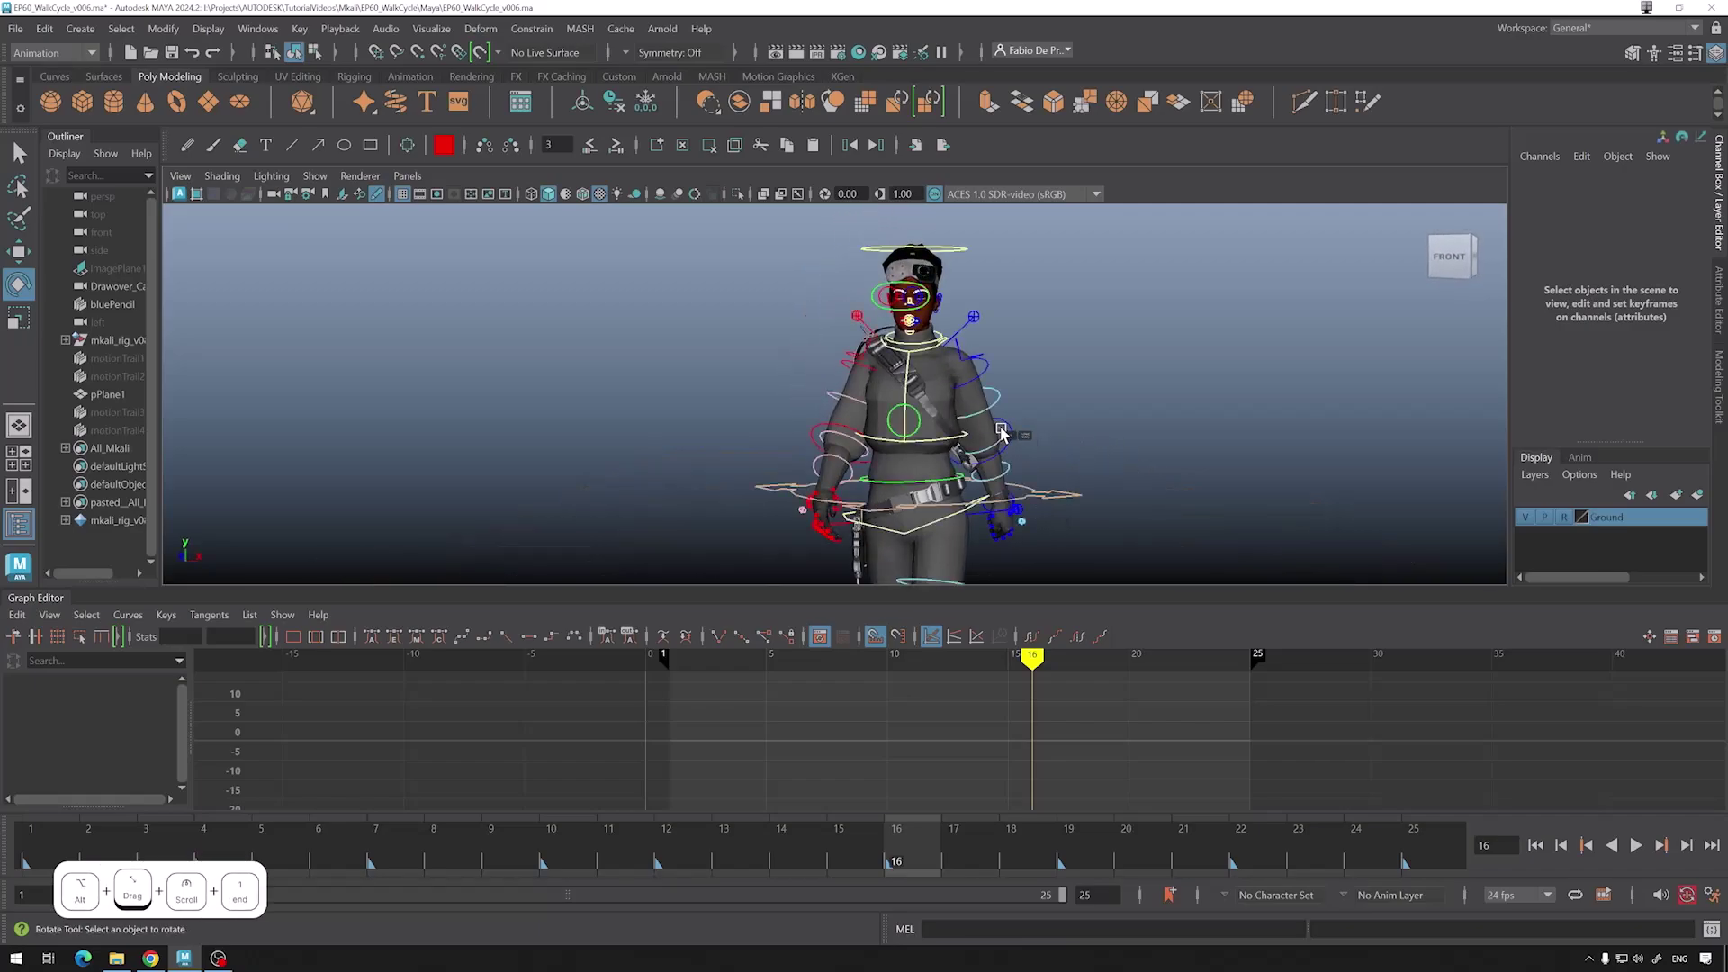
pyautogui.scroll(3, 921, 264)
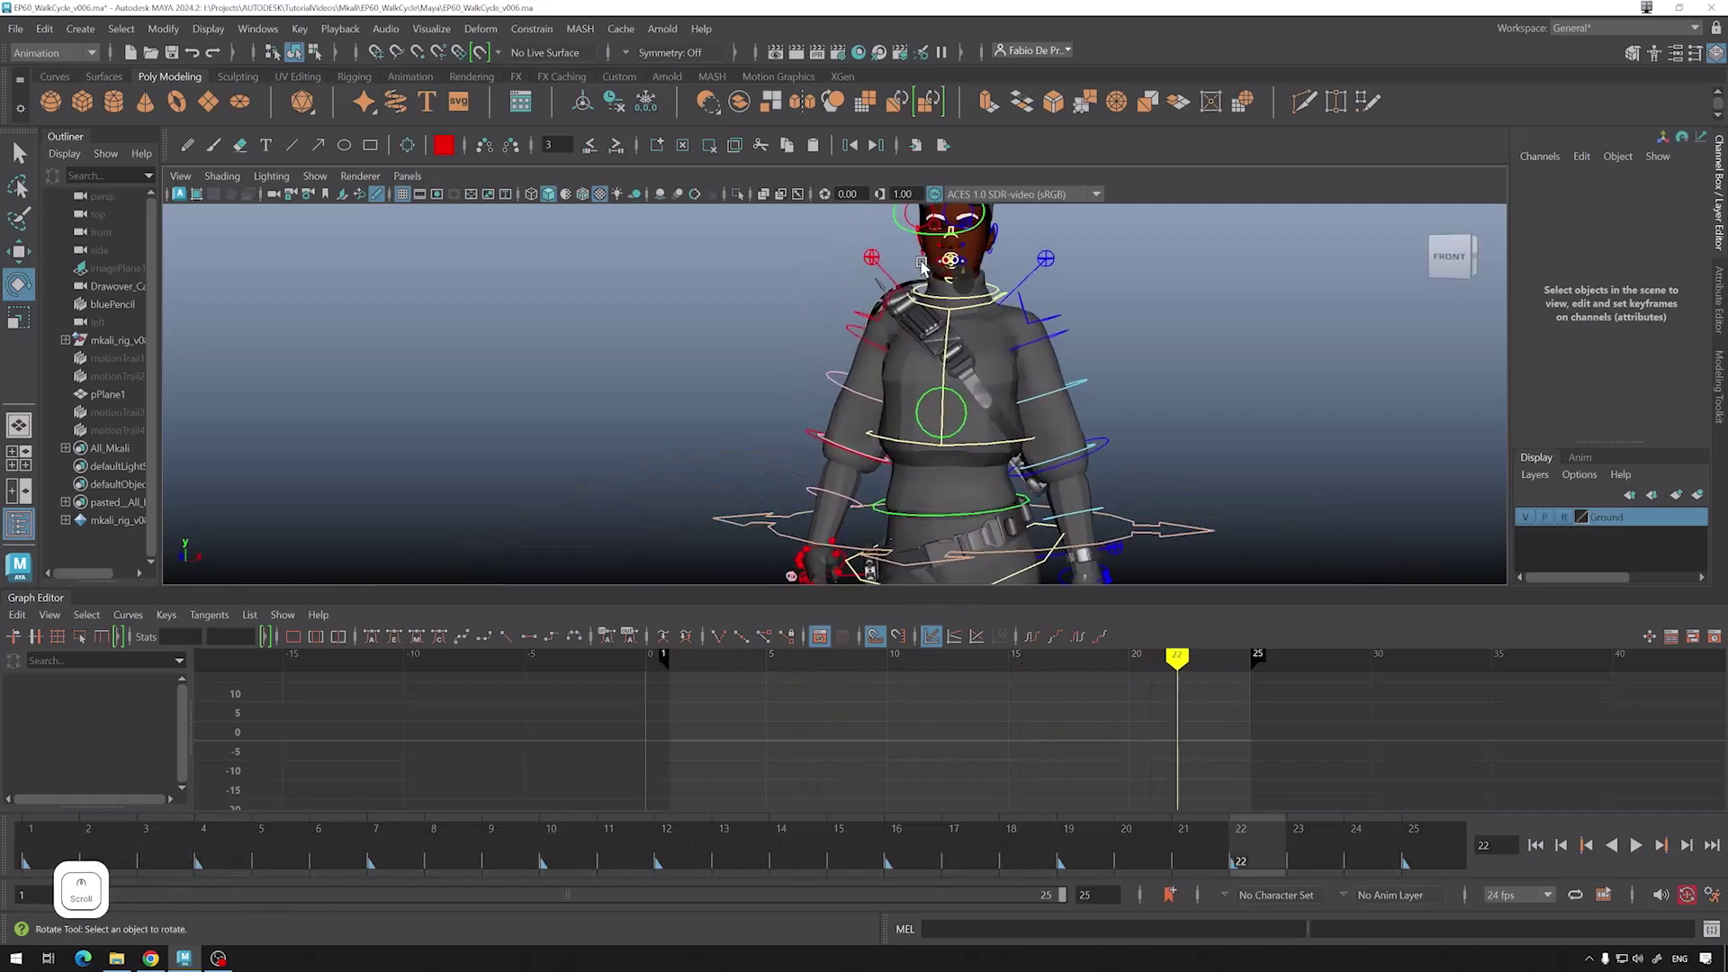
pyautogui.keyDown('alt'); pyautogui.moveTo(921, 264); pyautogui.dragTo(841, 367, button='middle'); pyautogui.keyUp('alt')
pyautogui.scroll(3, 937, 385)
pyautogui.keyDown('alt'); pyautogui.moveTo(945, 380); pyautogui.dragTo(925, 430, button='middle'); pyautogui.keyUp('alt')
pyautogui.scroll(4, 997, 372)
pyautogui.moveTo(996, 373)
pyautogui.keyDown('alt'); pyautogui.mouseDown()
pyautogui.moveTo(1042, 375)
pyautogui.moveTo(1026, 396)
pyautogui.moveTo(1011, 386)
pyautogui.moveTo(1042, 383)
pyautogui.moveTo(1006, 389)
pyautogui.mouseUp(); pyautogui.keyUp('alt')
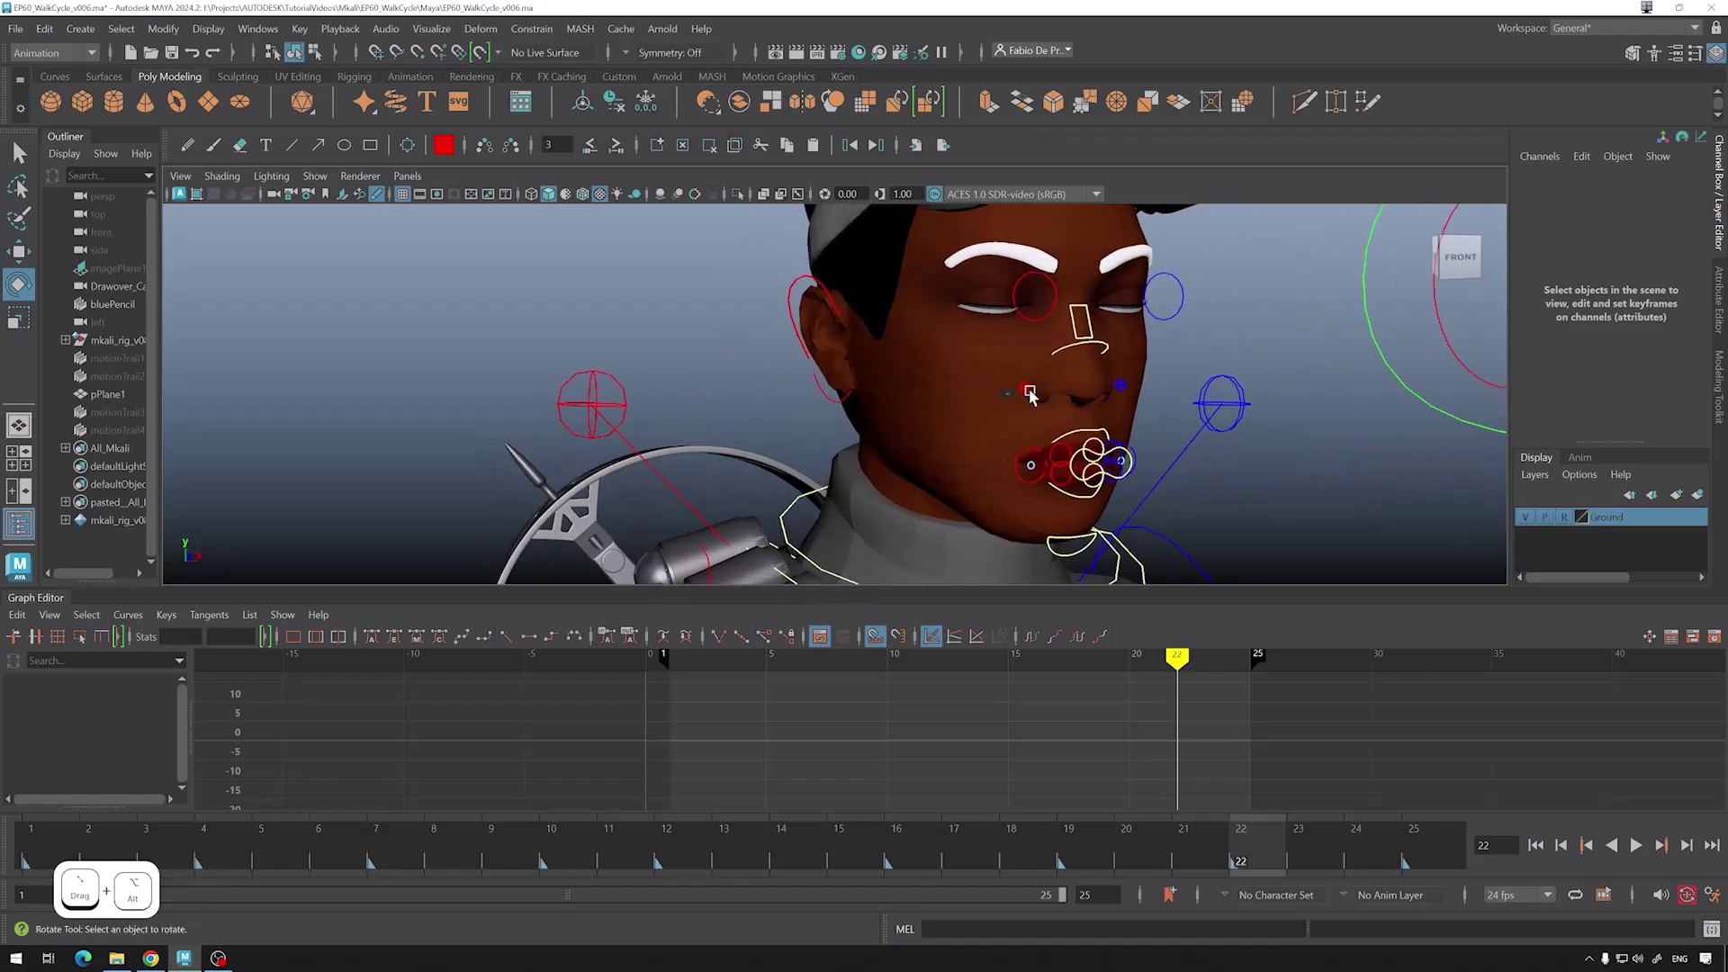
pyautogui.scroll(-3, 1138, 450)
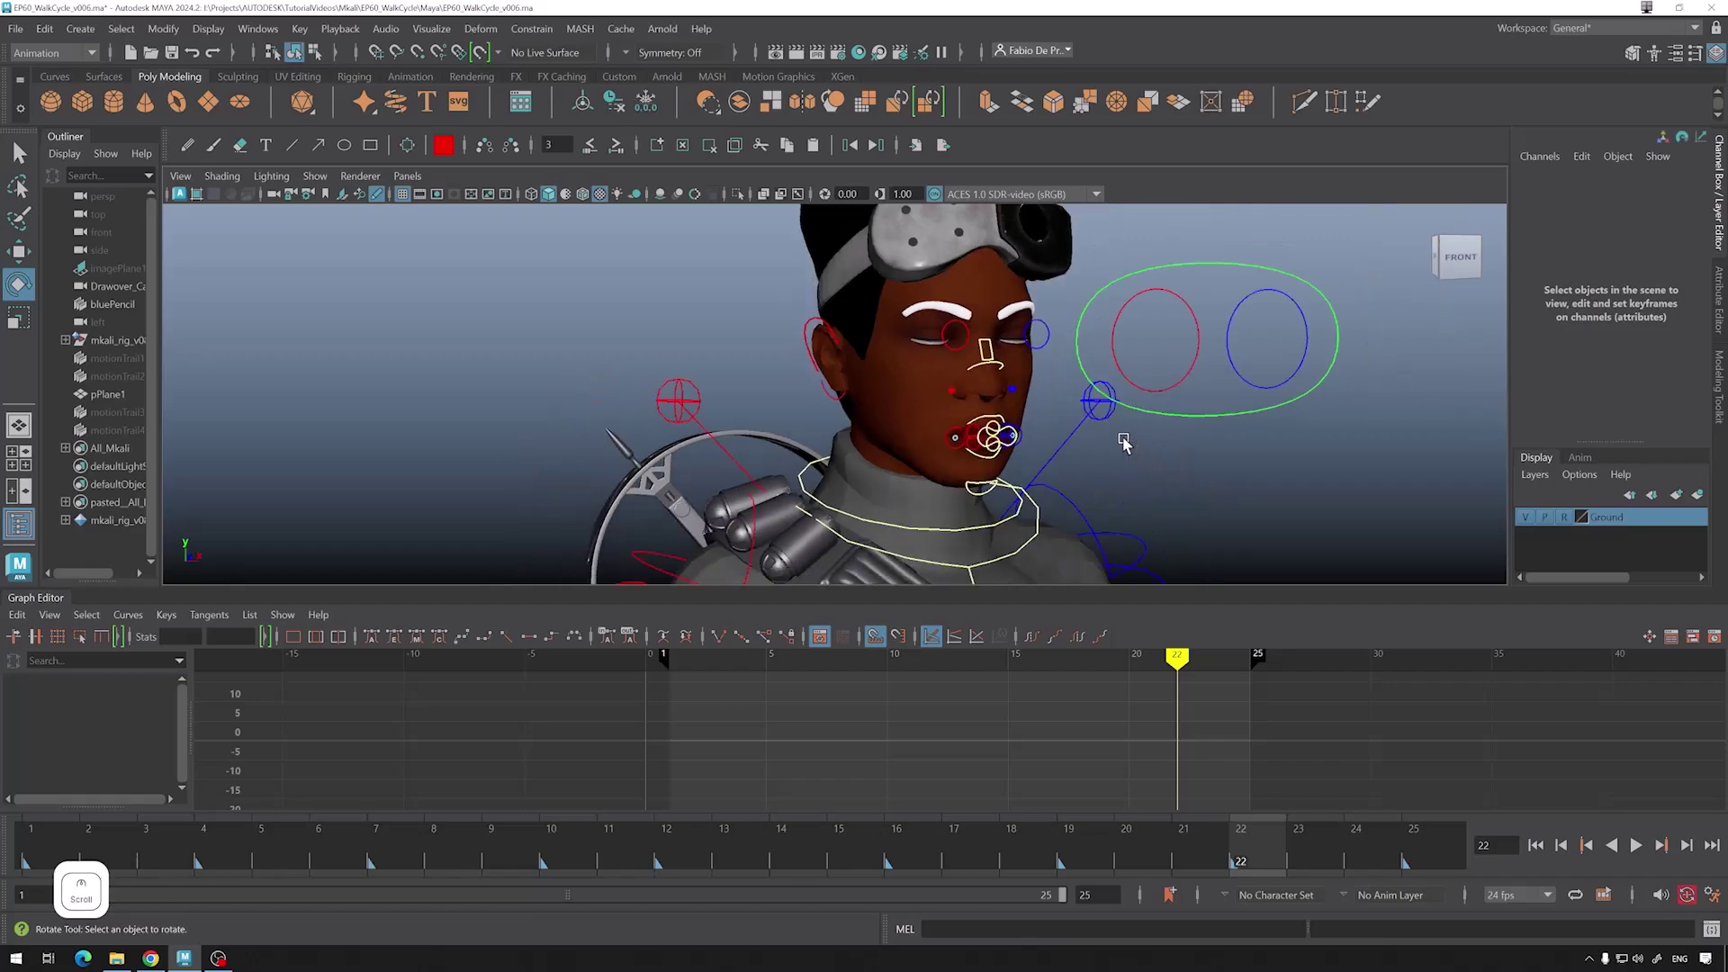
pyautogui.keyDown('alt'); pyautogui.moveTo(1043, 387); pyautogui.dragTo(1055, 391); pyautogui.keyUp('alt')
pyautogui.click(315, 176)
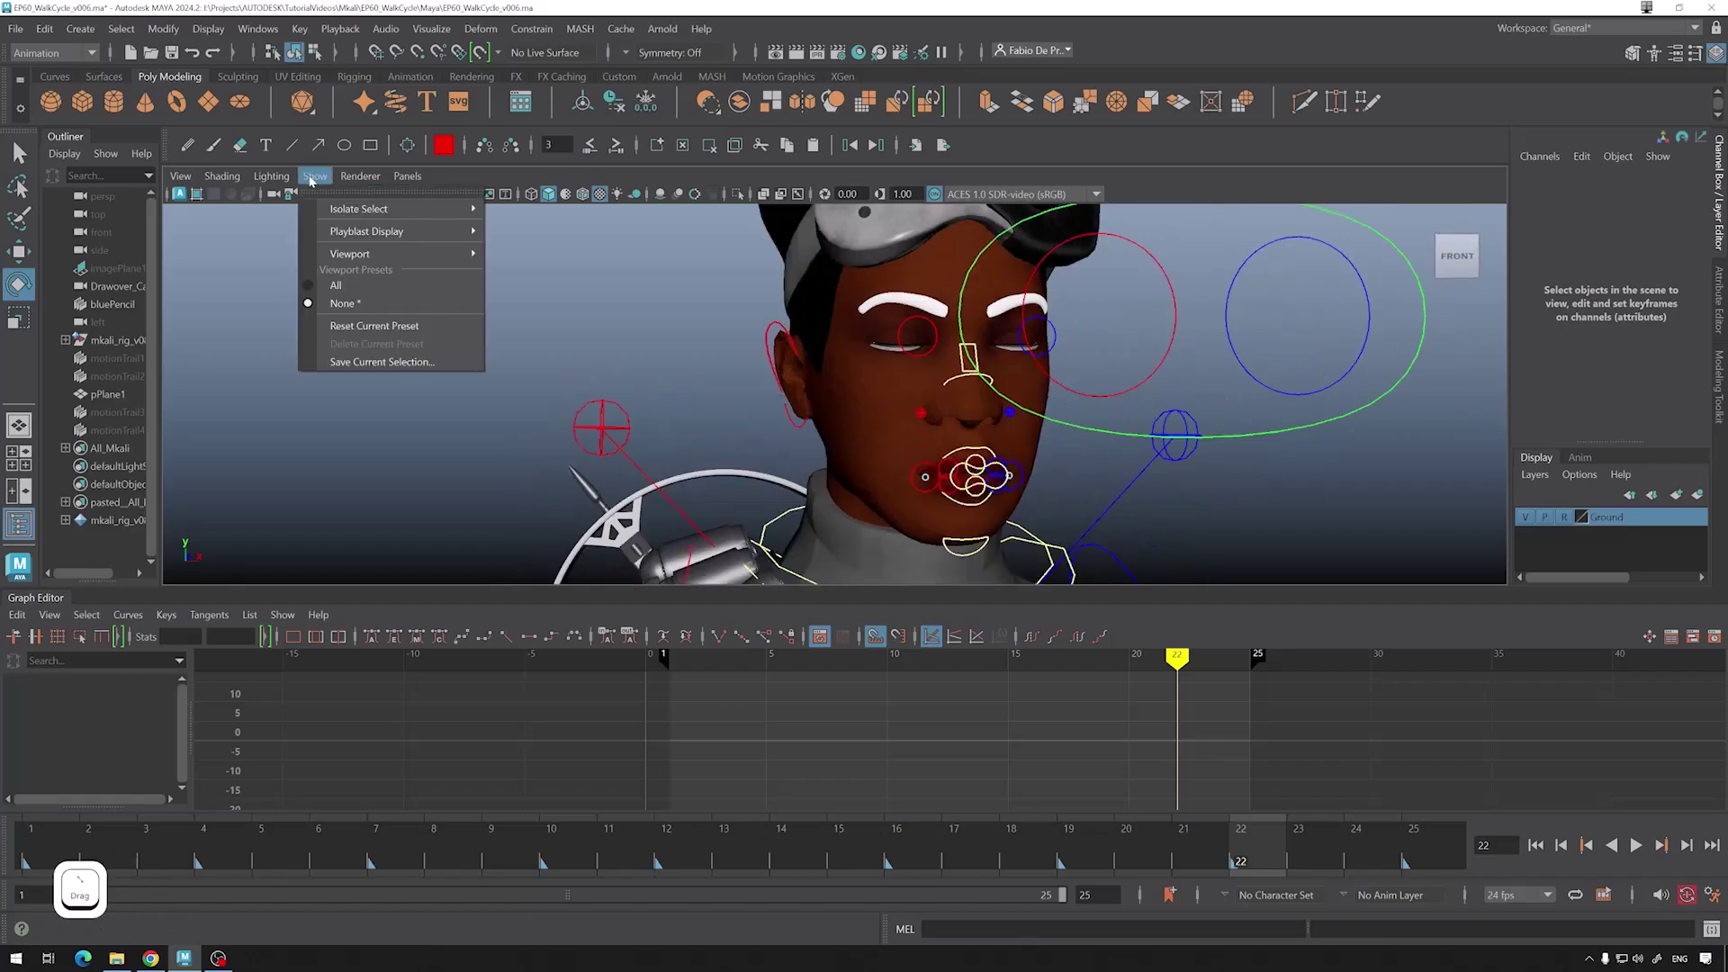
pyautogui.moveTo(386, 253)
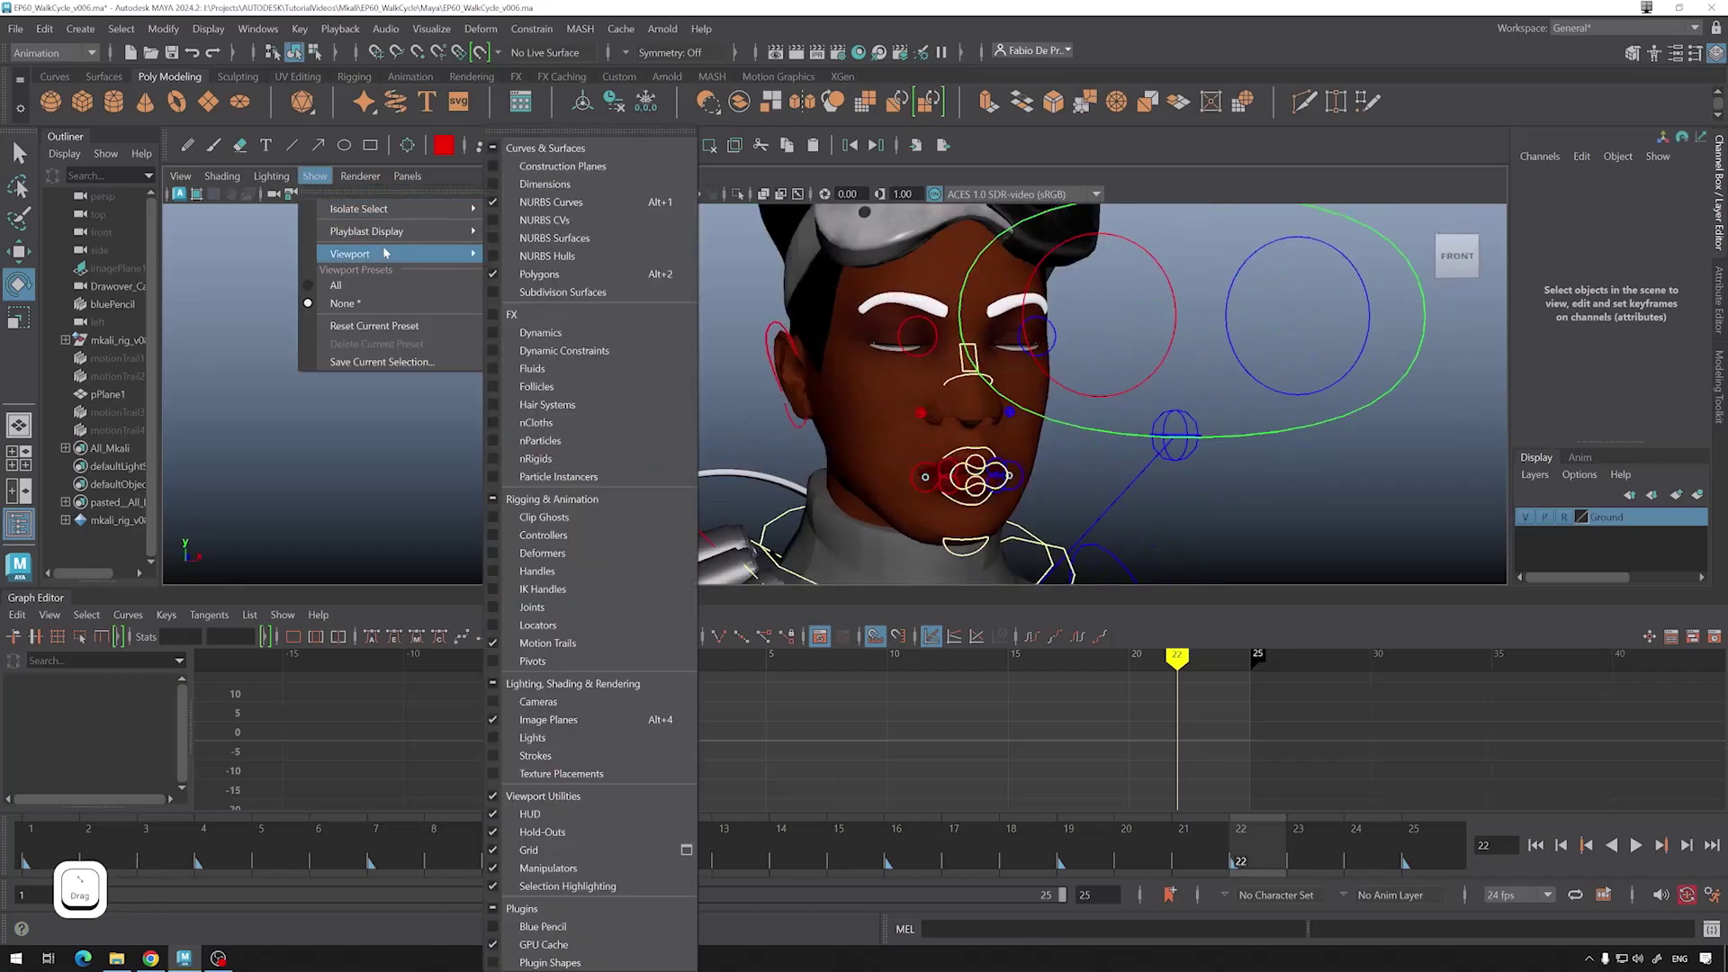
pyautogui.click(592, 534)
pyautogui.click(316, 176)
pyautogui.click(391, 301)
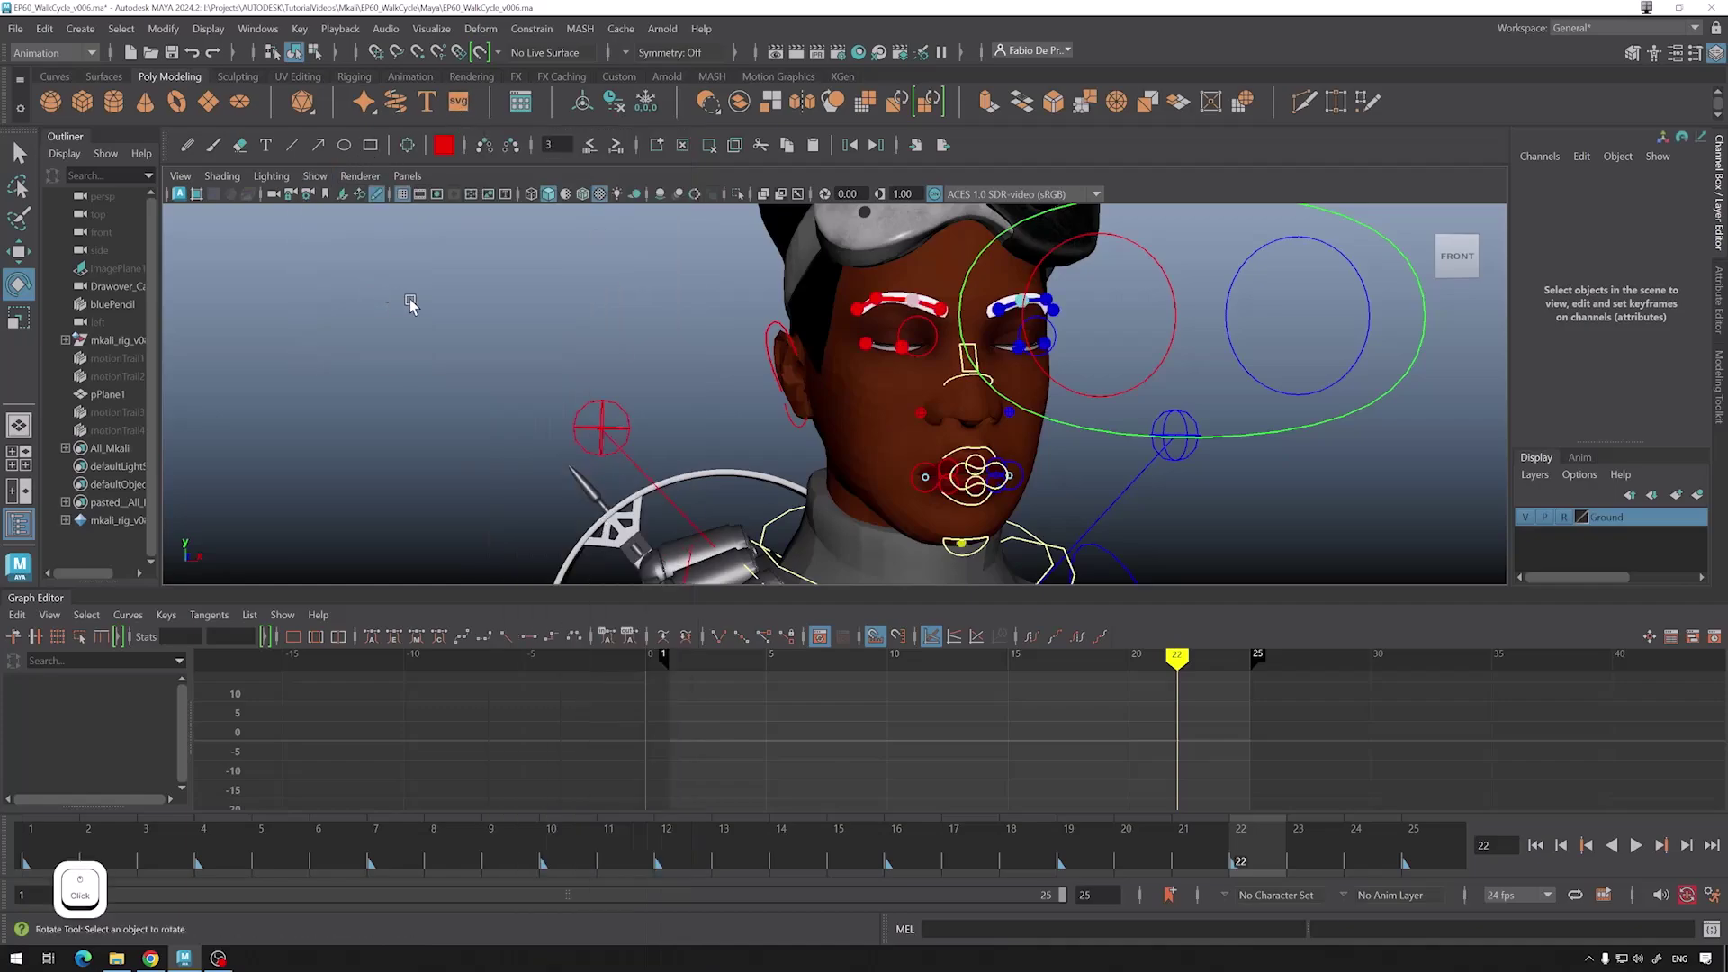
# Activate the Move tool and select the right and left inner brow controls
pyautogui.scroll(2, 1032, 338)
pyautogui.click(980, 278)
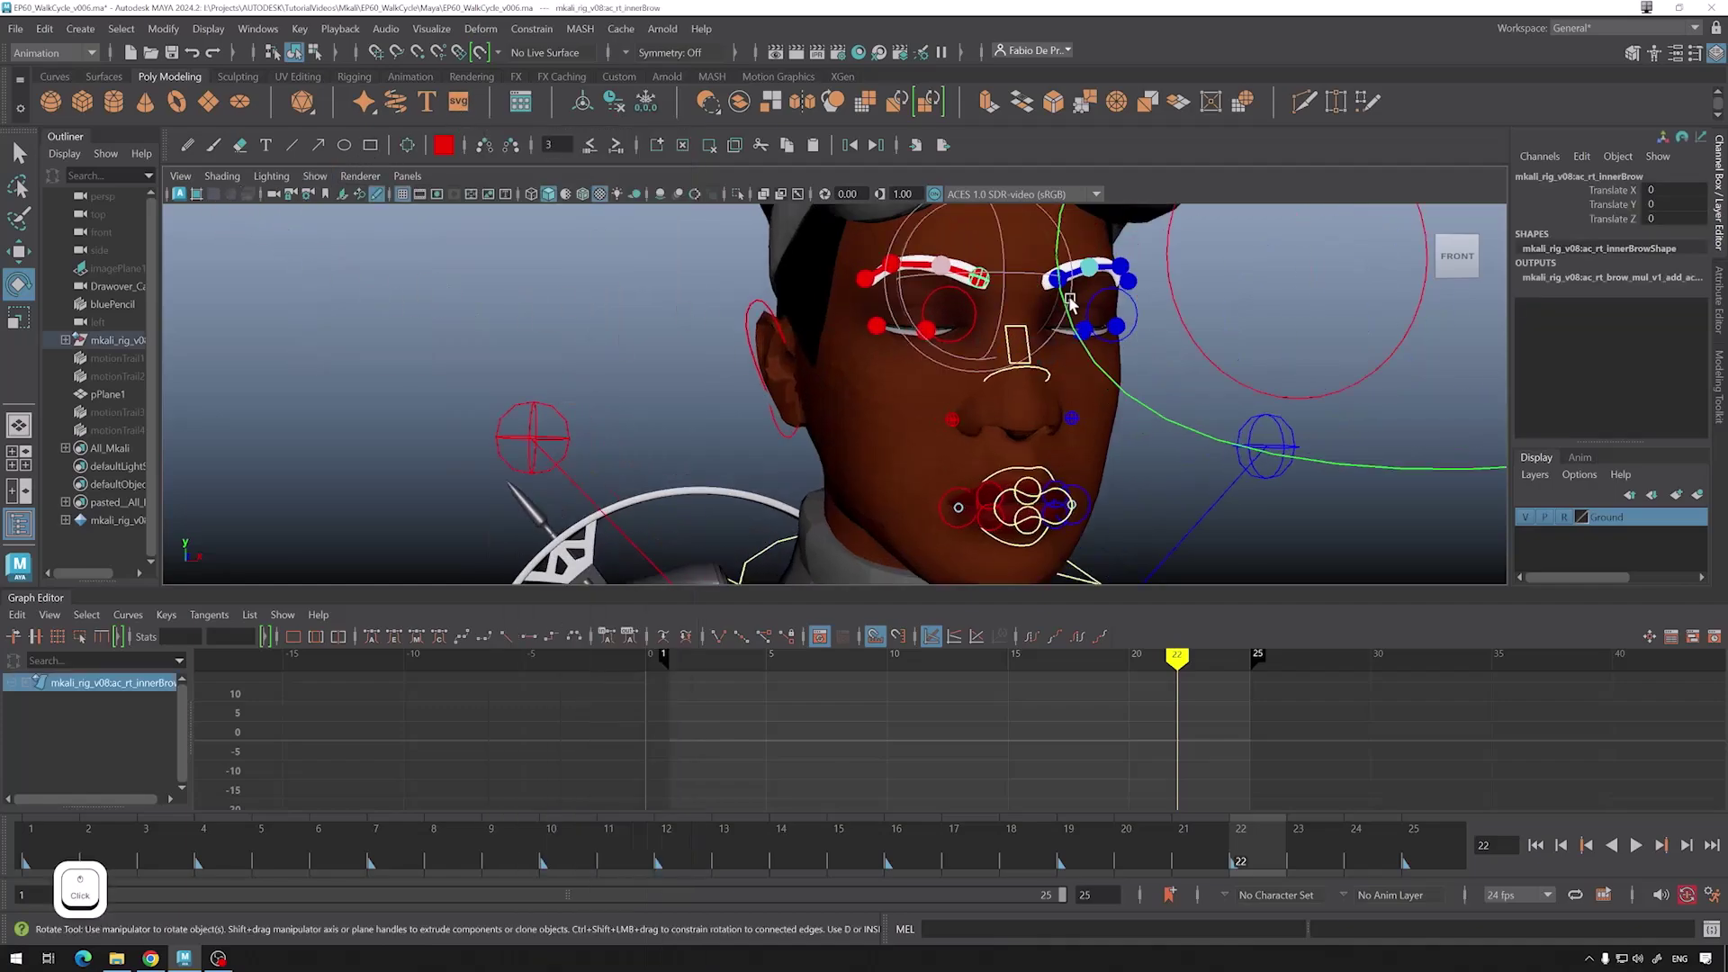
pyautogui.scroll(-1, 1081, 308)
pyautogui.press('w')
pyautogui.keyDown('alt'); pyautogui.moveTo(1136, 314); pyautogui.dragTo(1193, 278); pyautogui.keyUp('alt')
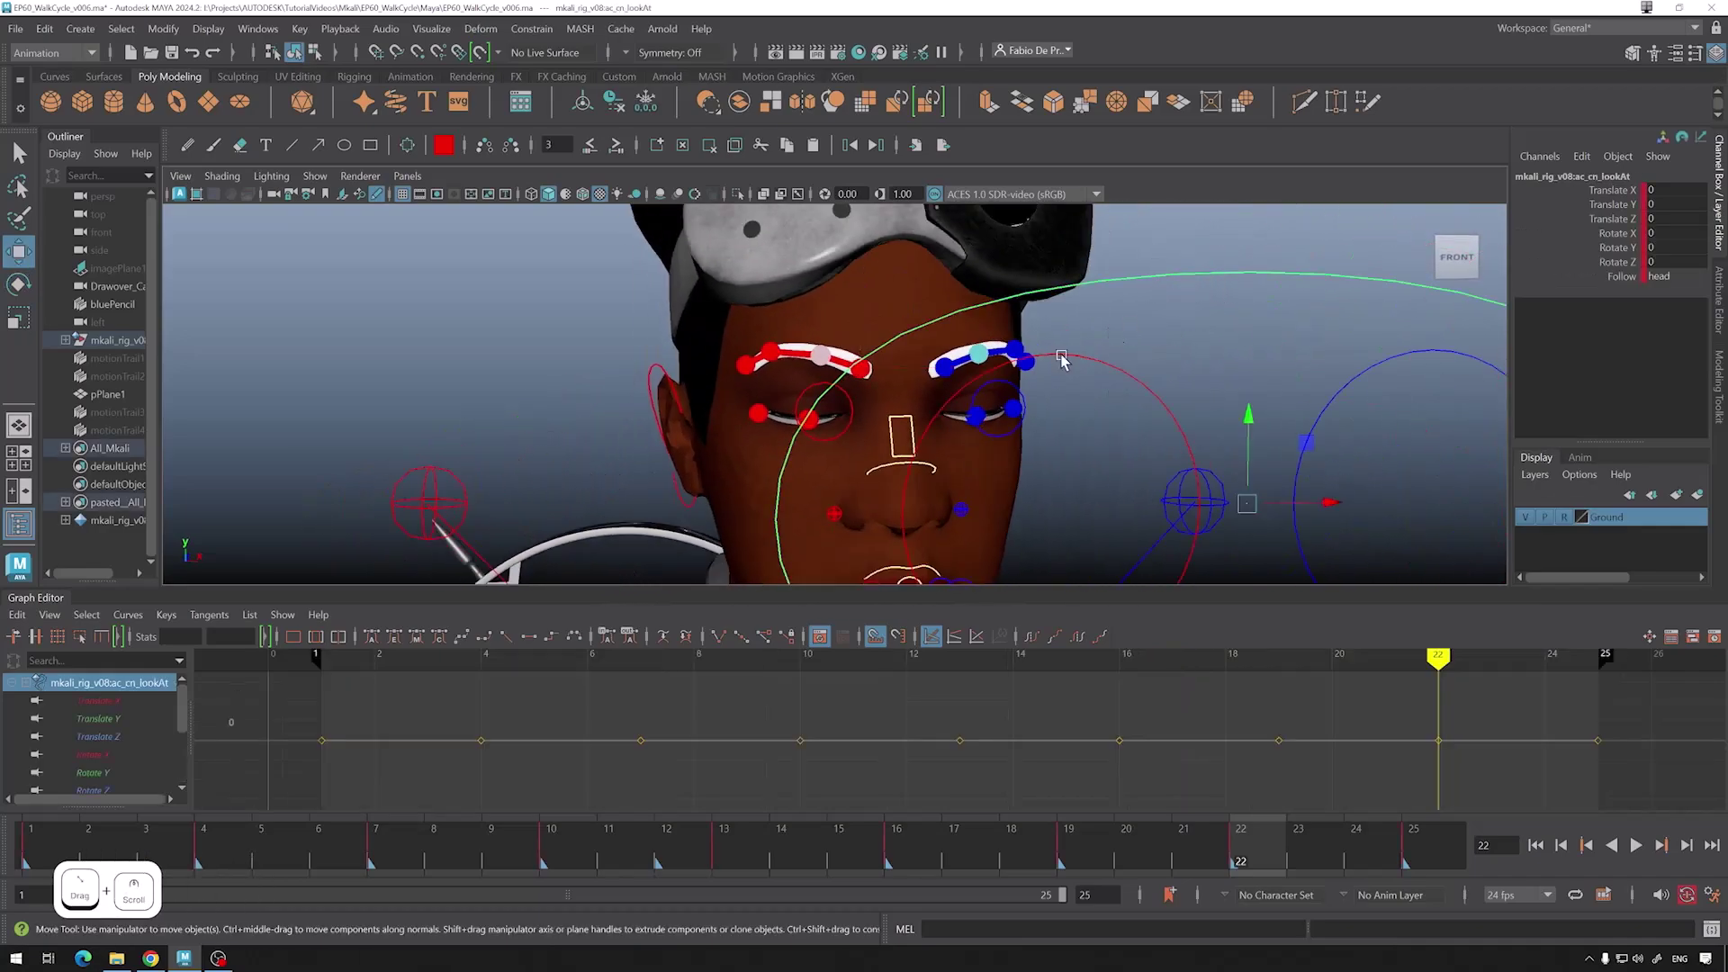
pyautogui.scroll(2, 916, 350)
pyautogui.scroll(2, 916, 349)
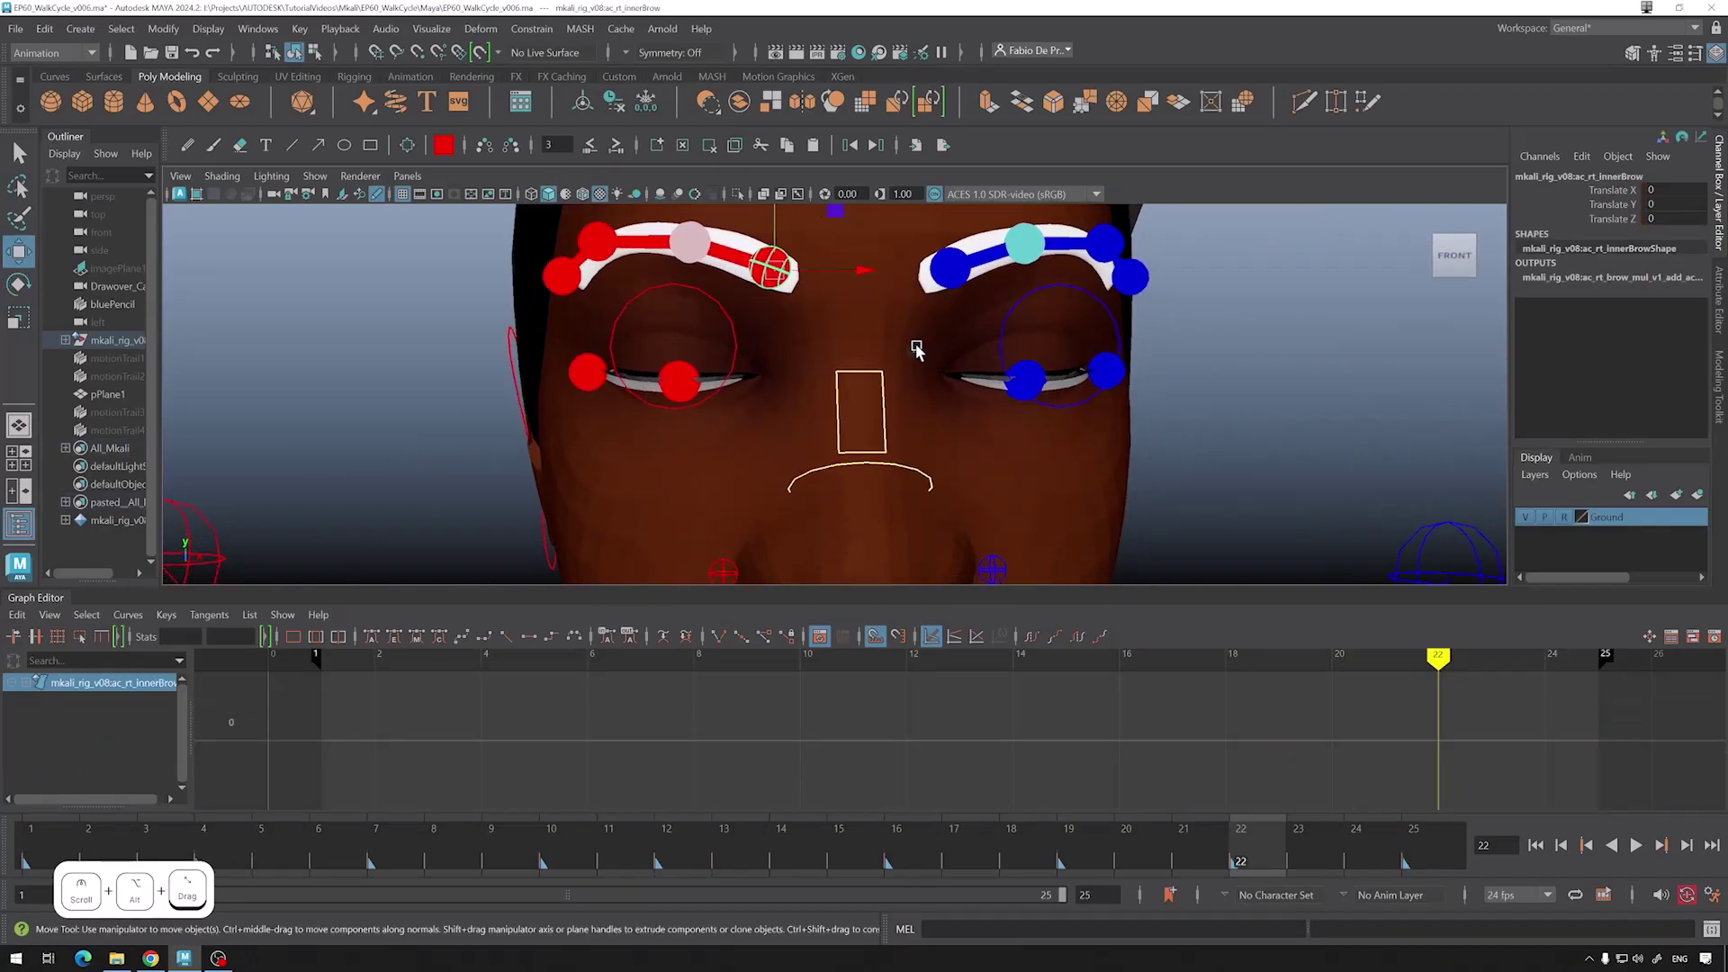
pyautogui.keyDown('shift'); pyautogui.click(960, 285); pyautogui.keyUp('shift')
# Open both eyes by setting the right and left upper lid controls' Translate Y to 1
pyautogui.click(680, 378)
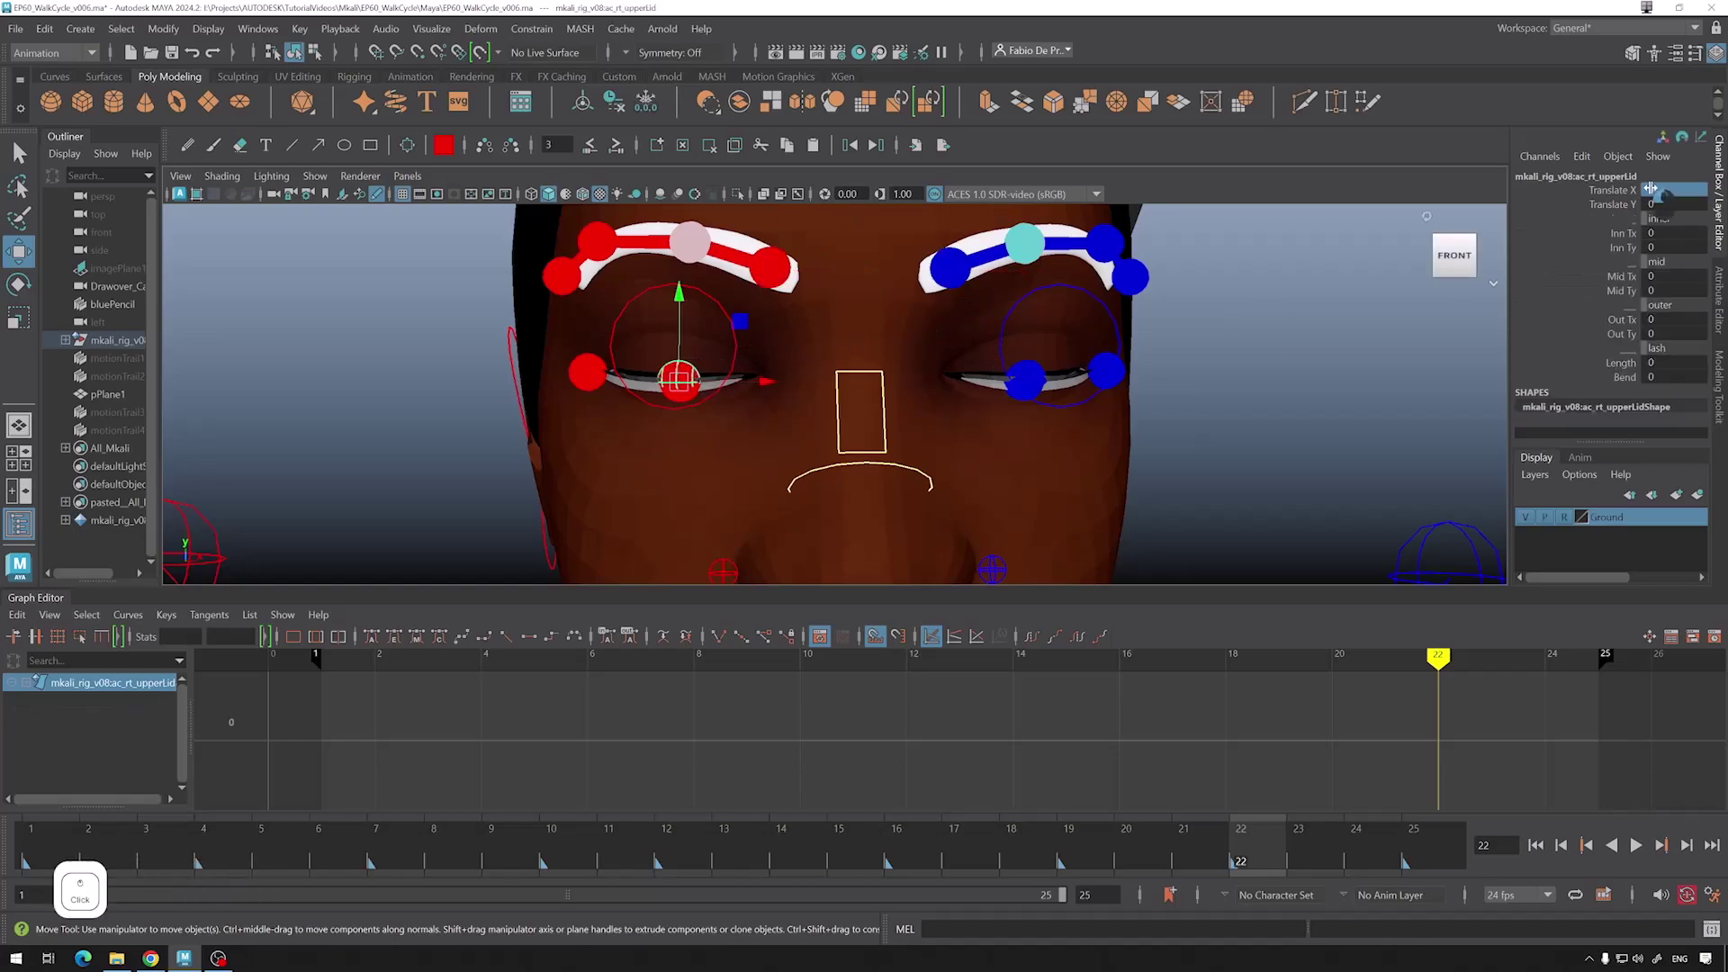
pyautogui.write('1')
pyautogui.press('Return')
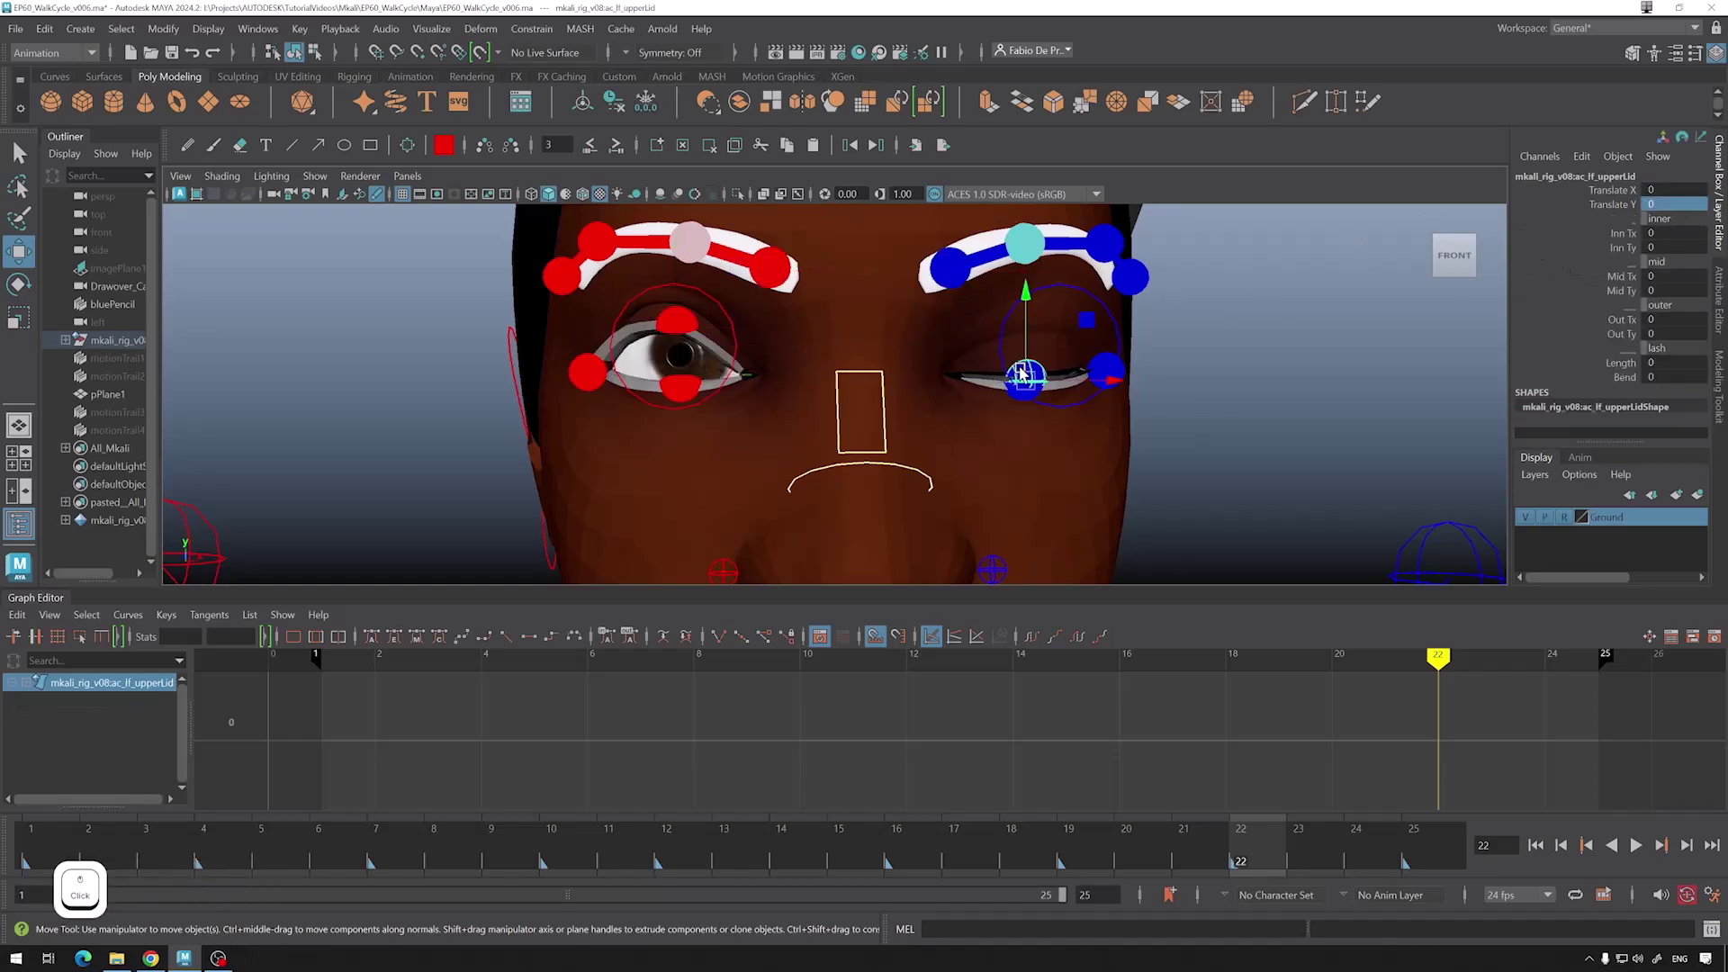
pyautogui.write('1')
pyautogui.press('Return')
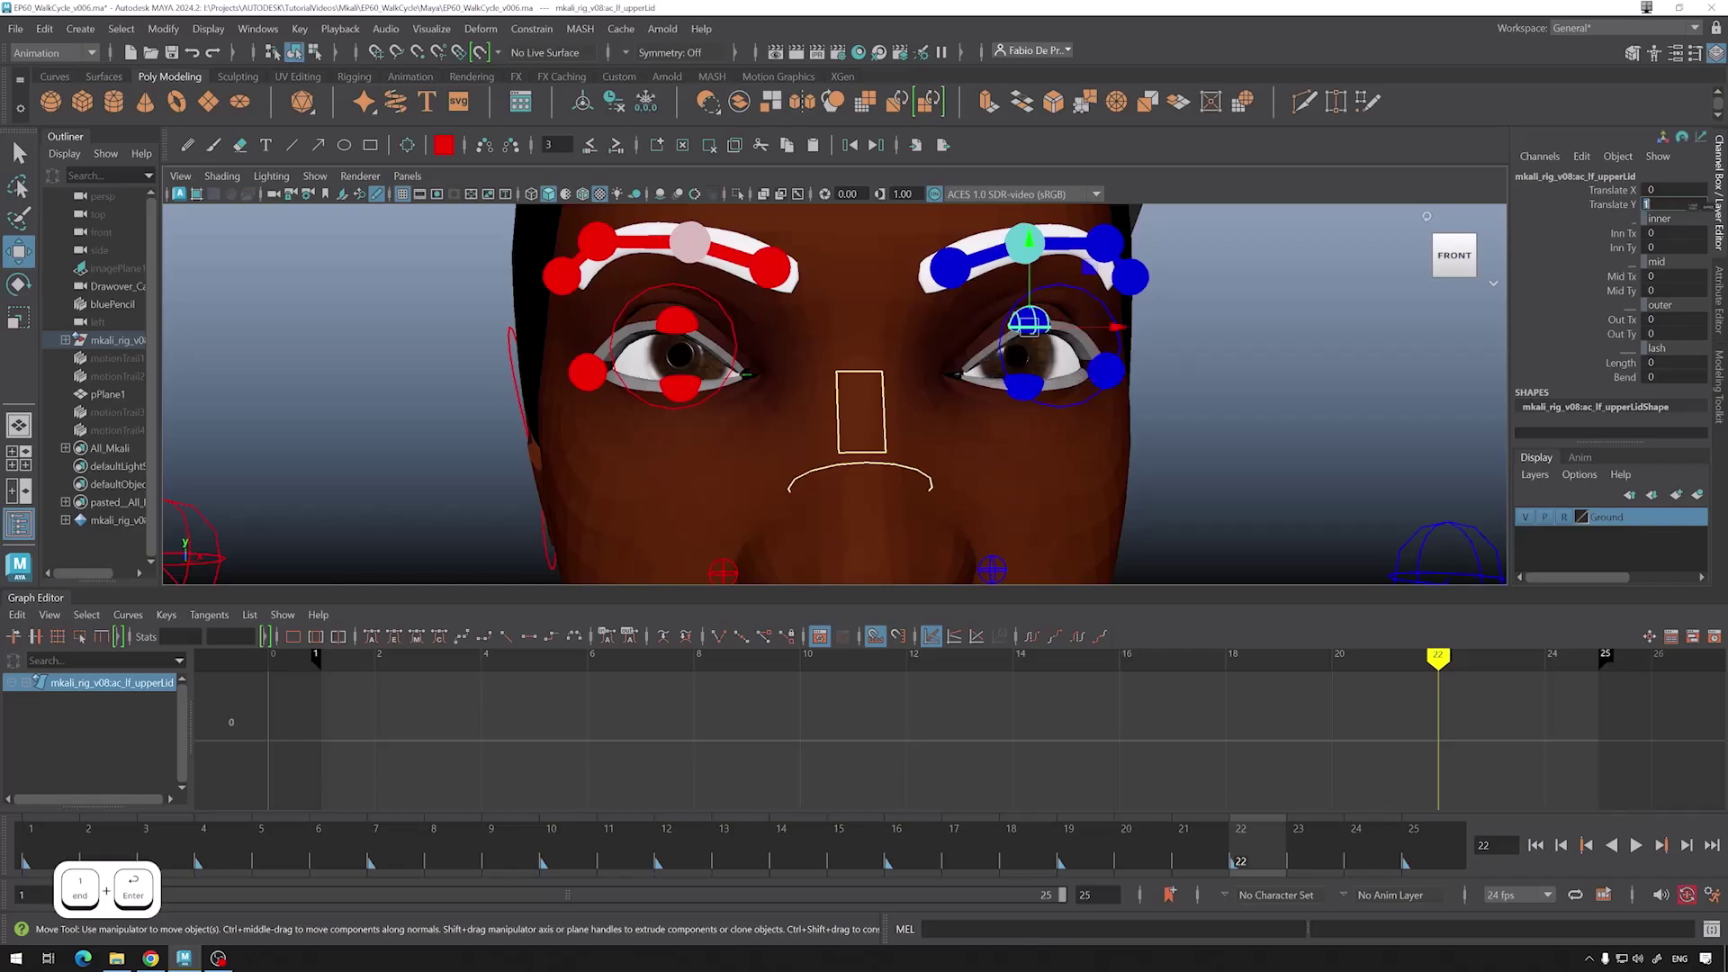
# Lower both lower lid controls slightly, setting Translate Y to -0.2
pyautogui.click(686, 387)
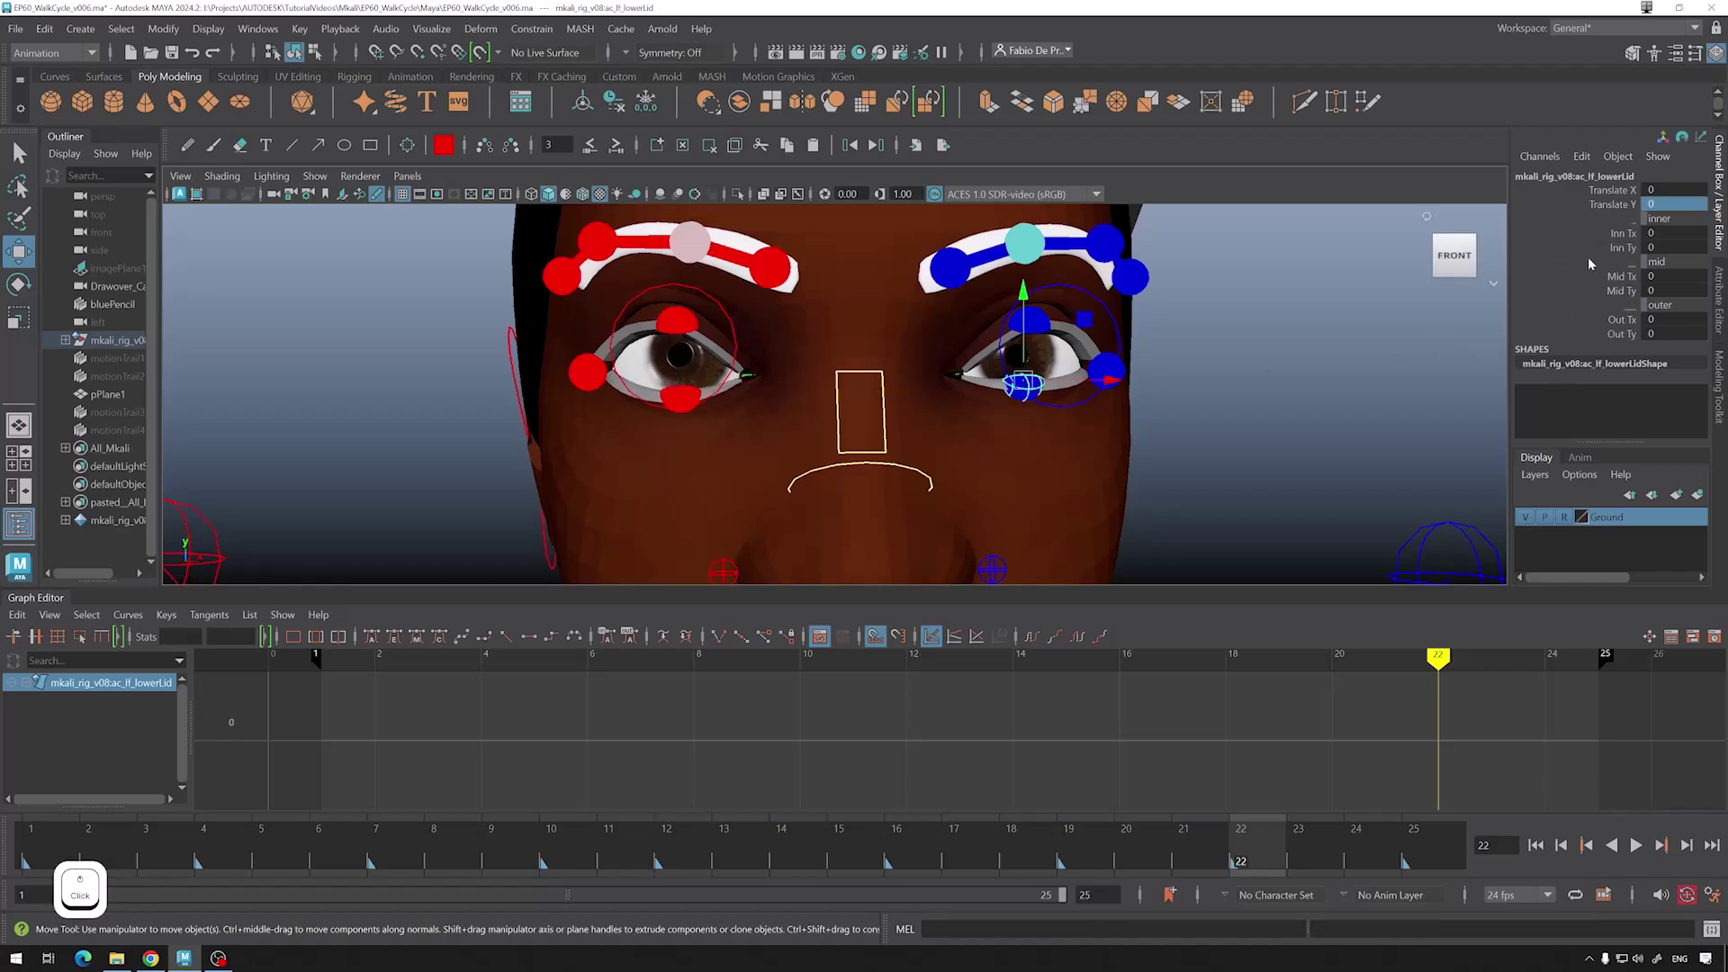
pyautogui.click(1667, 208)
pyautogui.write('-0.5')
pyautogui.press('Return')
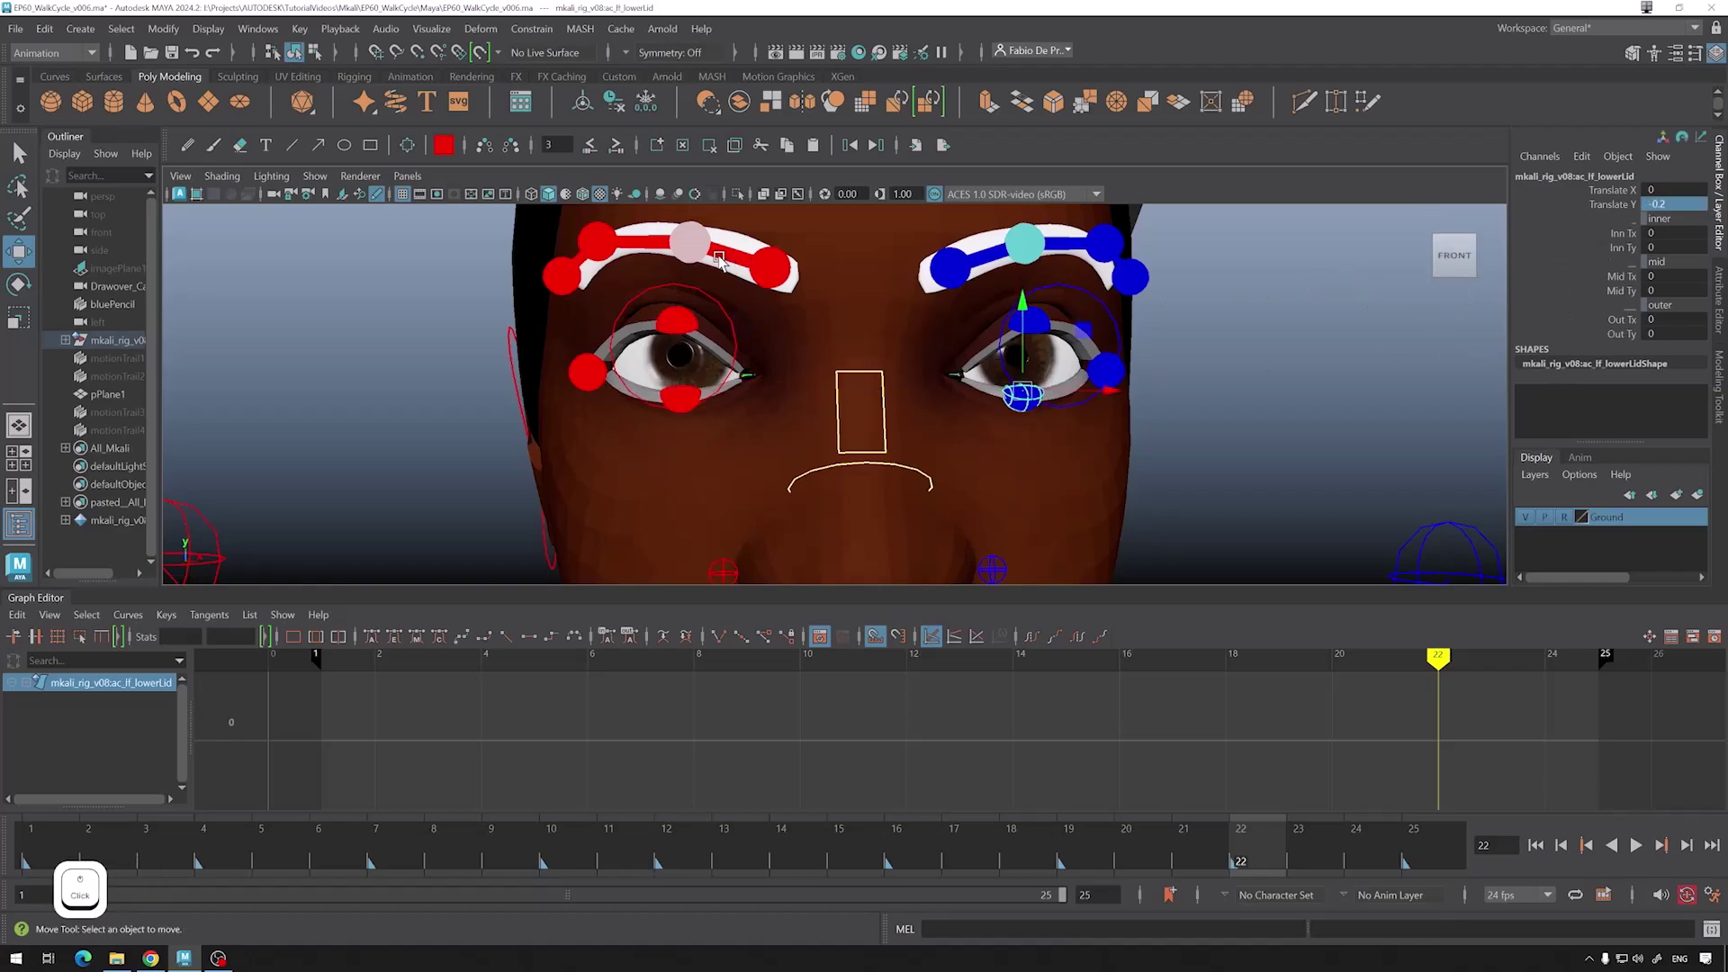
# Raise the inner brow controls, moving the left one up to a Translate Y of about 0.85
pyautogui.click(770, 267)
pyautogui.keyDown('alt'); pyautogui.moveTo(1011, 270); pyautogui.dragTo(977, 300, button='middle'); pyautogui.keyUp('alt')
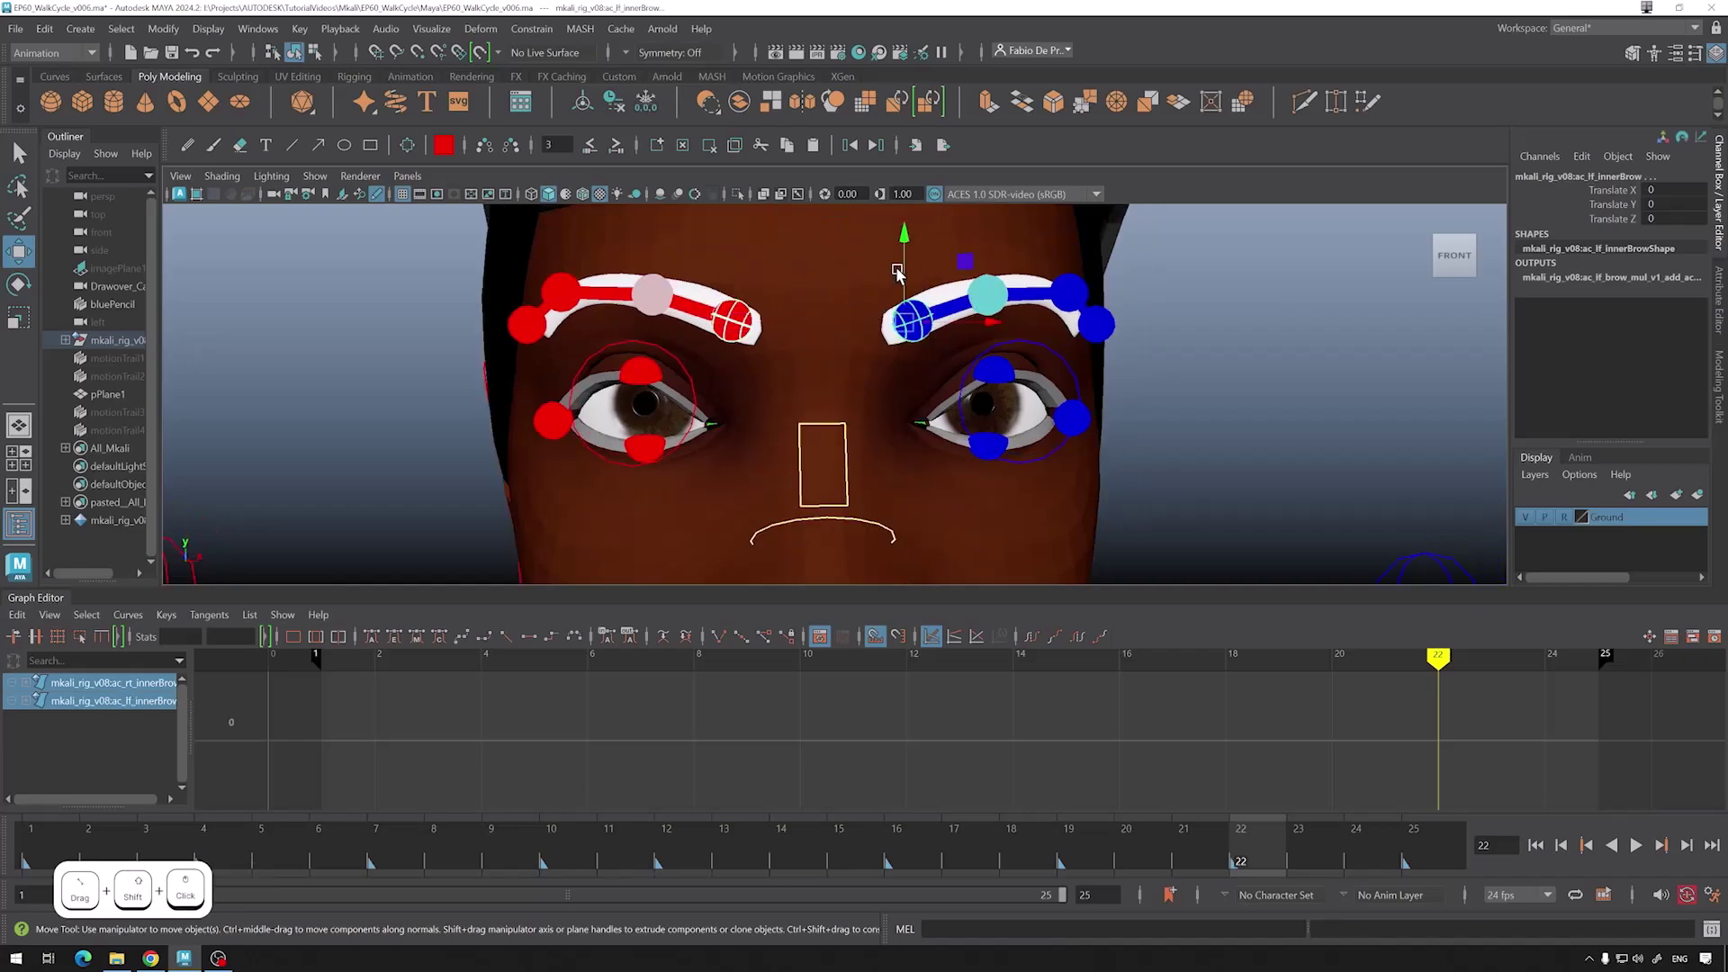
pyautogui.click(912, 320)
pyautogui.moveTo(914, 288); pyautogui.dragTo(913, 239)
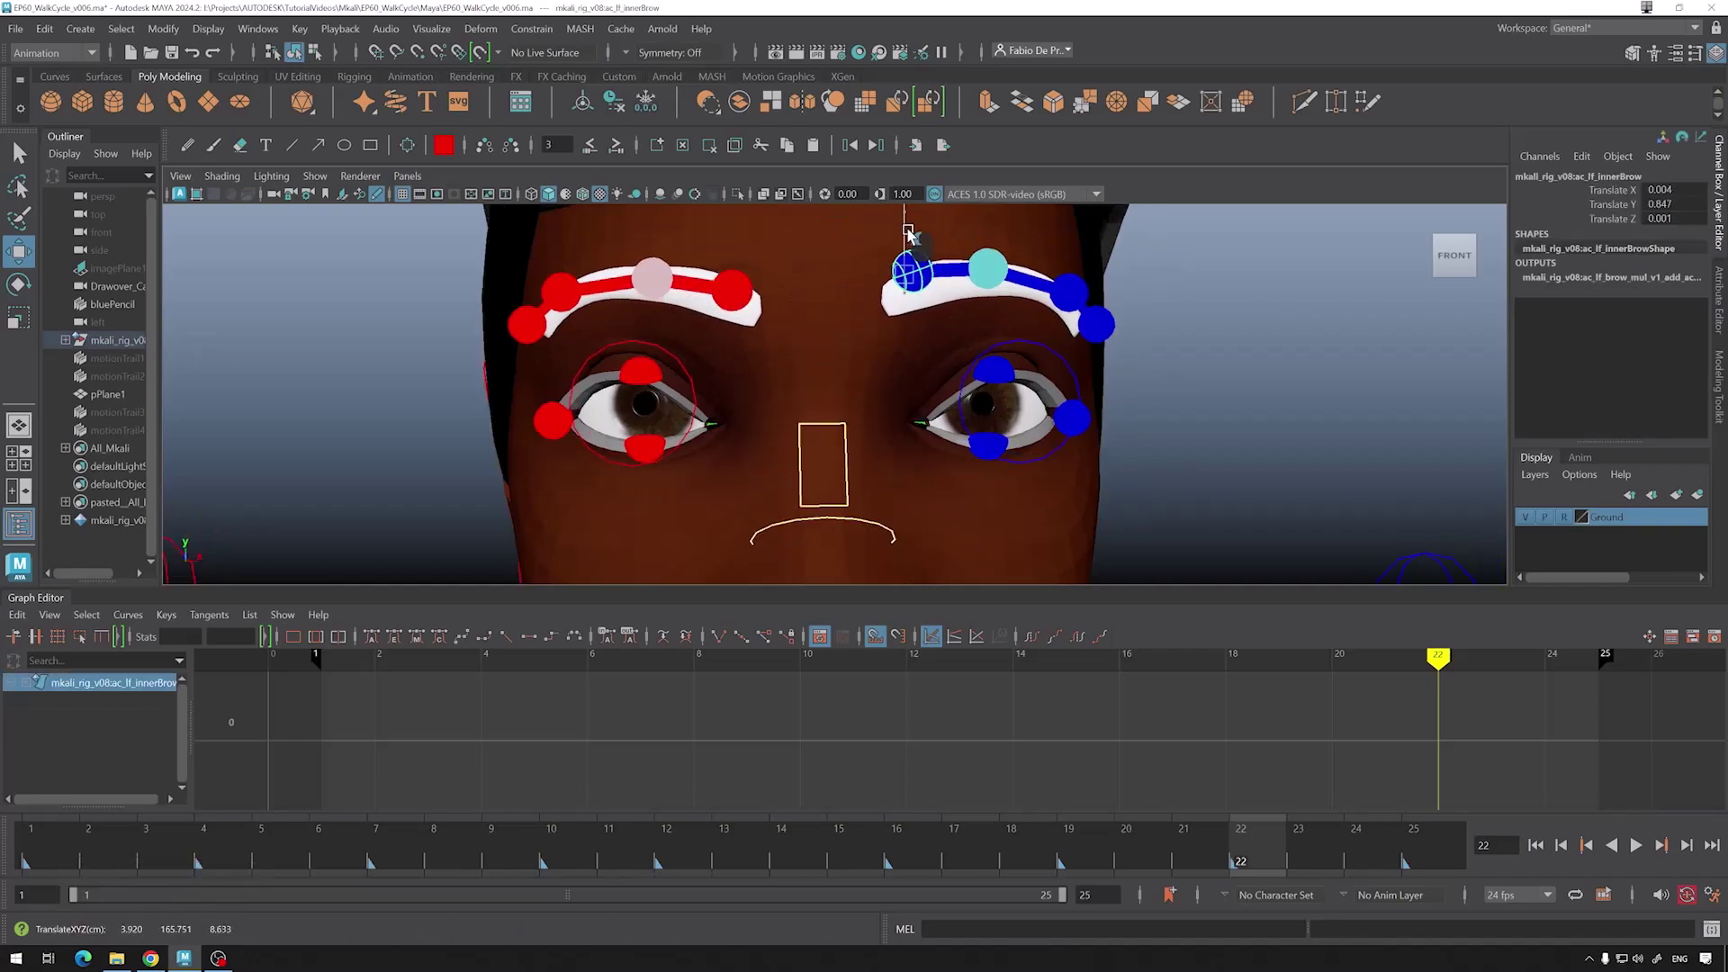
# Adjust the mouth corner controls, starting with the left one
pyautogui.scroll(-6, 965, 315)
pyautogui.keyDown('alt'); pyautogui.moveTo(986, 430); pyautogui.dragTo(965, 332, button='middle'); pyautogui.keyUp('alt')
pyautogui.scroll(2, 941, 432)
pyautogui.keyDown('alt'); pyautogui.moveTo(939, 477); pyautogui.dragTo(924, 451, button='middle'); pyautogui.keyUp('alt')
pyautogui.click(855, 402)
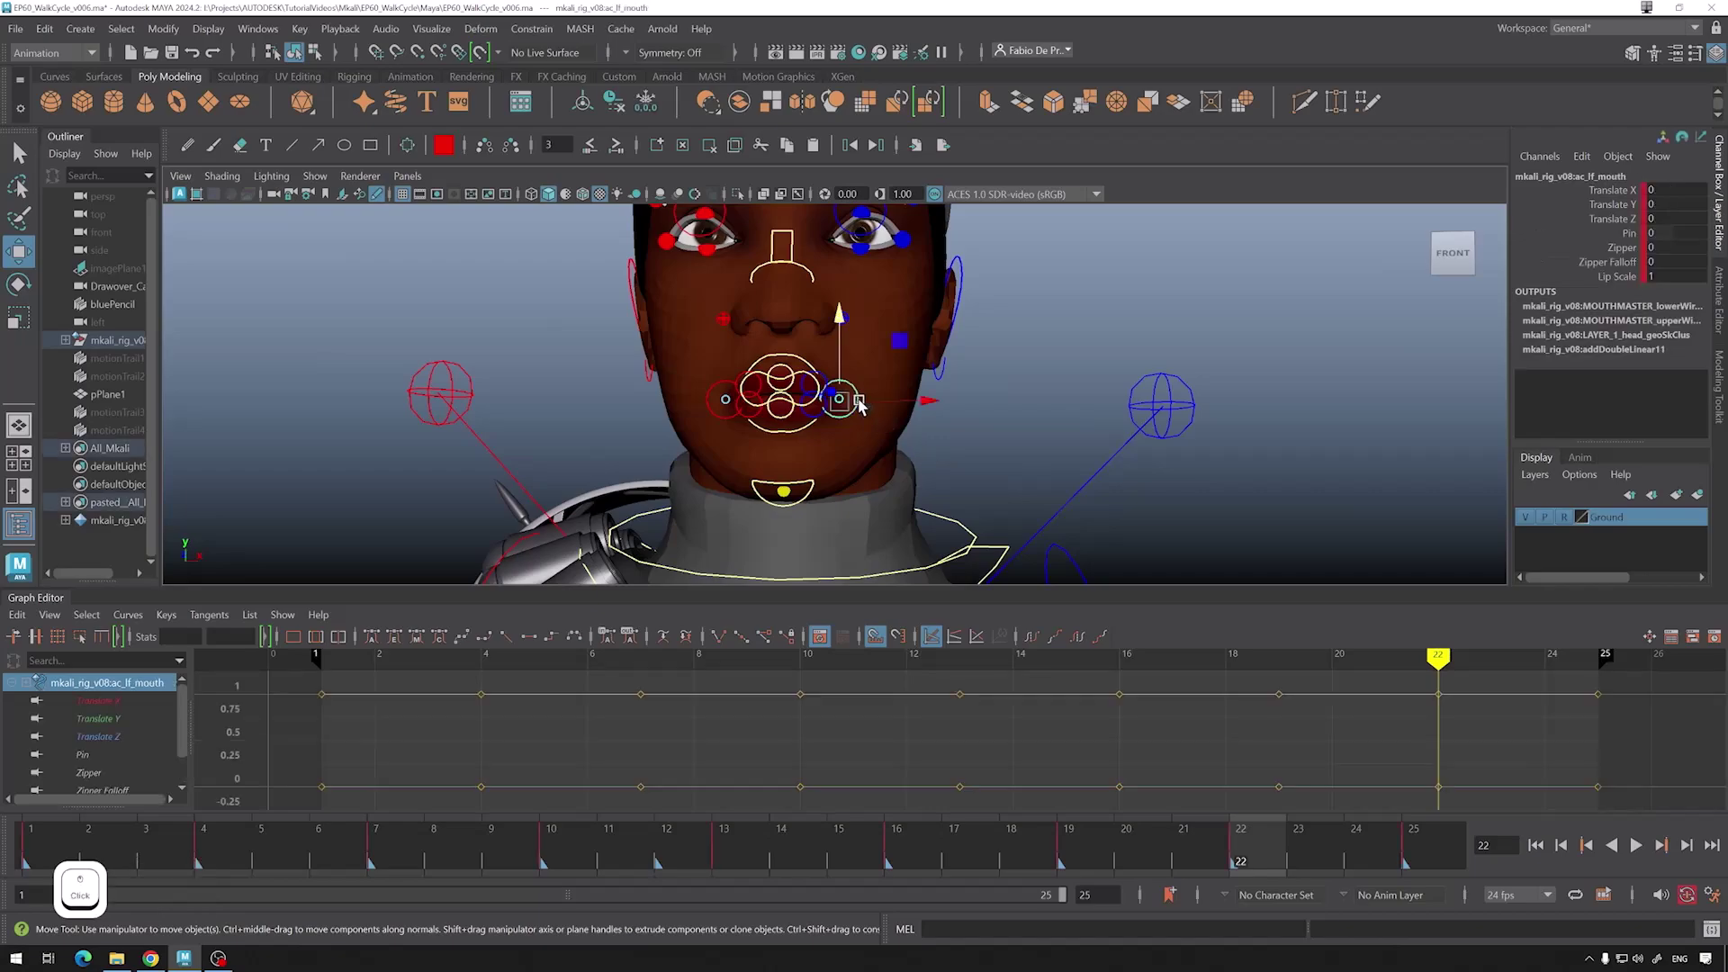
pyautogui.scroll(4, 851, 401)
pyautogui.moveTo(849, 402); pyautogui.dragTo(867, 377, button='middle')
pyautogui.click(634, 387)
pyautogui.click(777, 333)
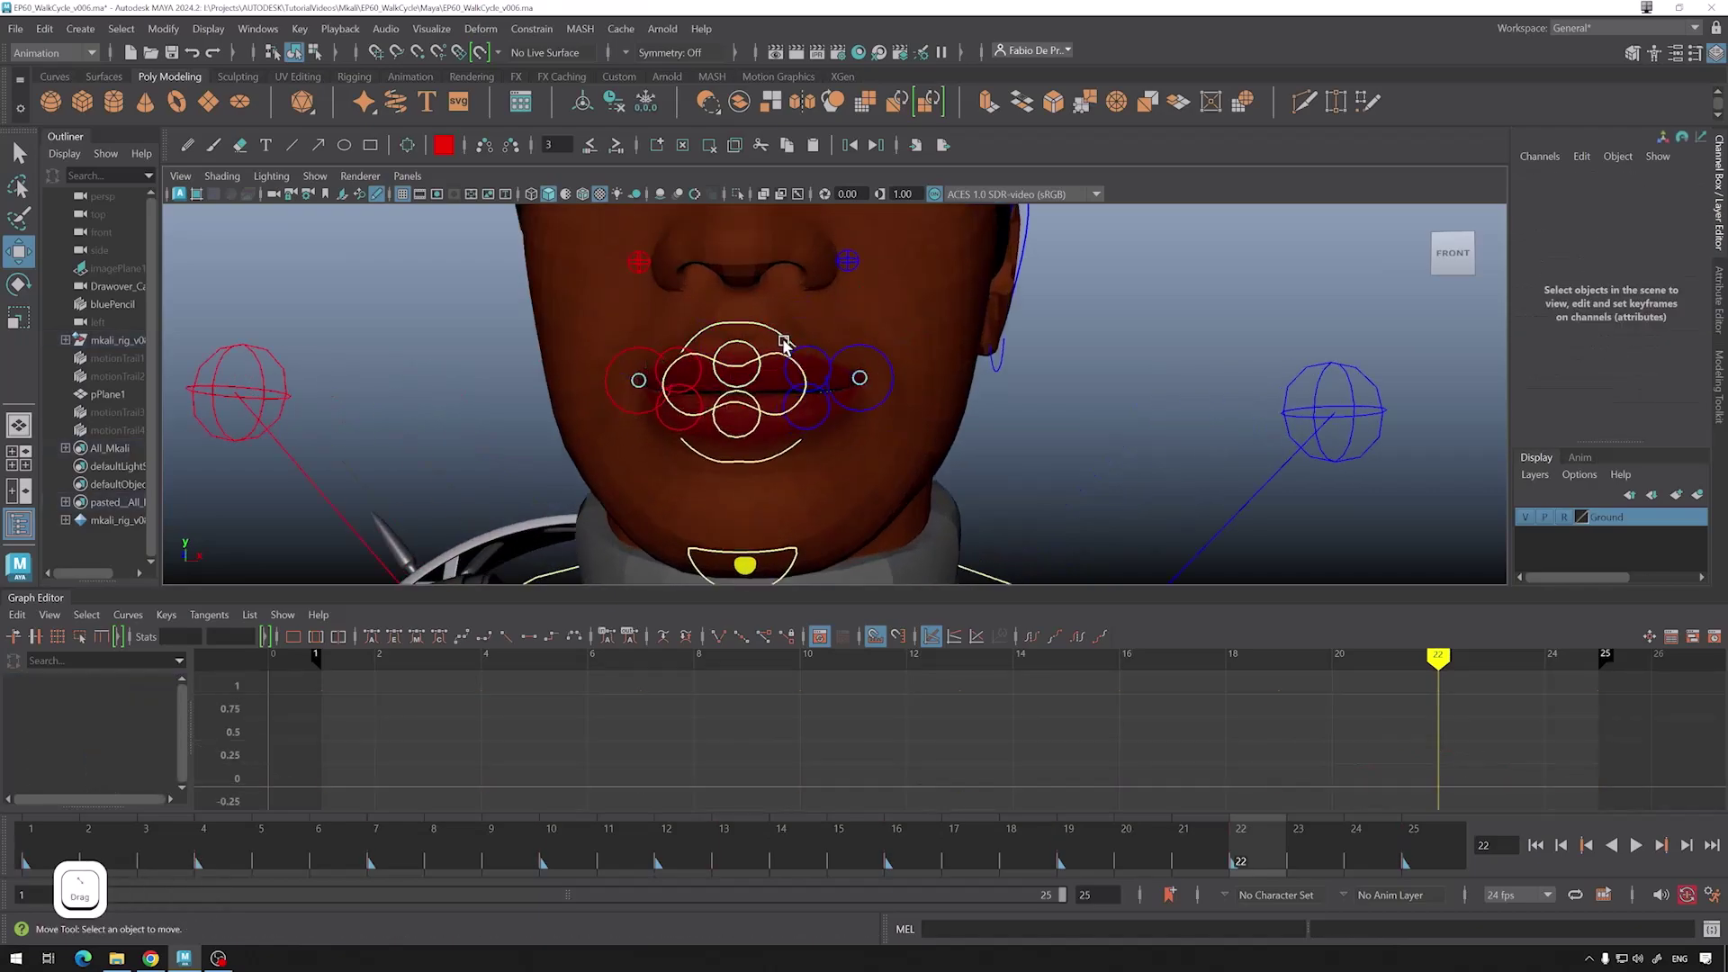
# Rotate the upper lip and jaw controls to adjust the pose of the mouth
pyautogui.press('e')
pyautogui.moveTo(791, 355)
pyautogui.mouseDown()
pyautogui.moveTo(836, 359)
pyautogui.moveTo(819, 350)
pyautogui.mouseUp()
pyautogui.click(797, 555)
pyautogui.moveTo(731, 514); pyautogui.dragTo(794, 551)
pyautogui.moveTo(760, 450); pyautogui.dragTo(761, 462)
# Hide the rig curves and the brow and eyelid controls so the viewport displays only the character and ground
pyautogui.scroll(-3, 1071, 393)
pyautogui.hotkey('alt', '1')
pyautogui.click(1080, 353)
pyautogui.scroll(-9, 1073, 371)
pyautogui.keyDown('alt'); pyautogui.moveTo(1062, 367); pyautogui.dragTo(1072, 374, button='middle'); pyautogui.keyUp('alt')
pyautogui.keyDown('alt'); pyautogui.moveTo(1073, 378); pyautogui.dragTo(1091, 383); pyautogui.keyUp('alt')
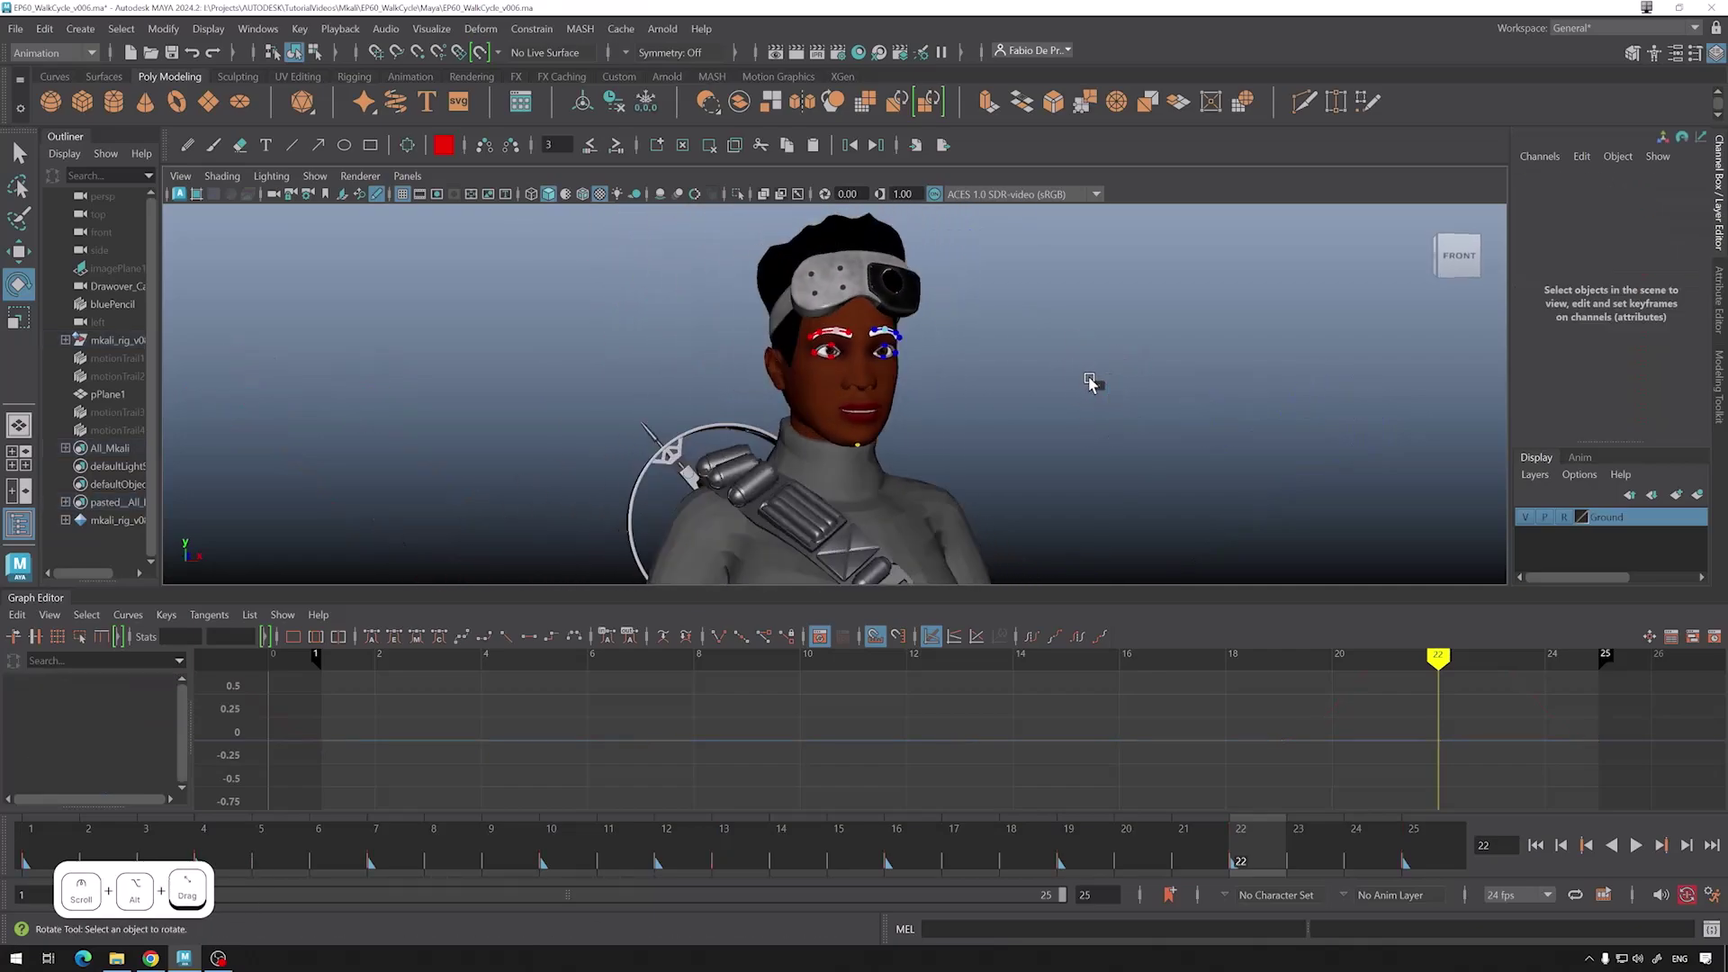
pyautogui.rightClick(378, 194)
pyautogui.click(396, 295)
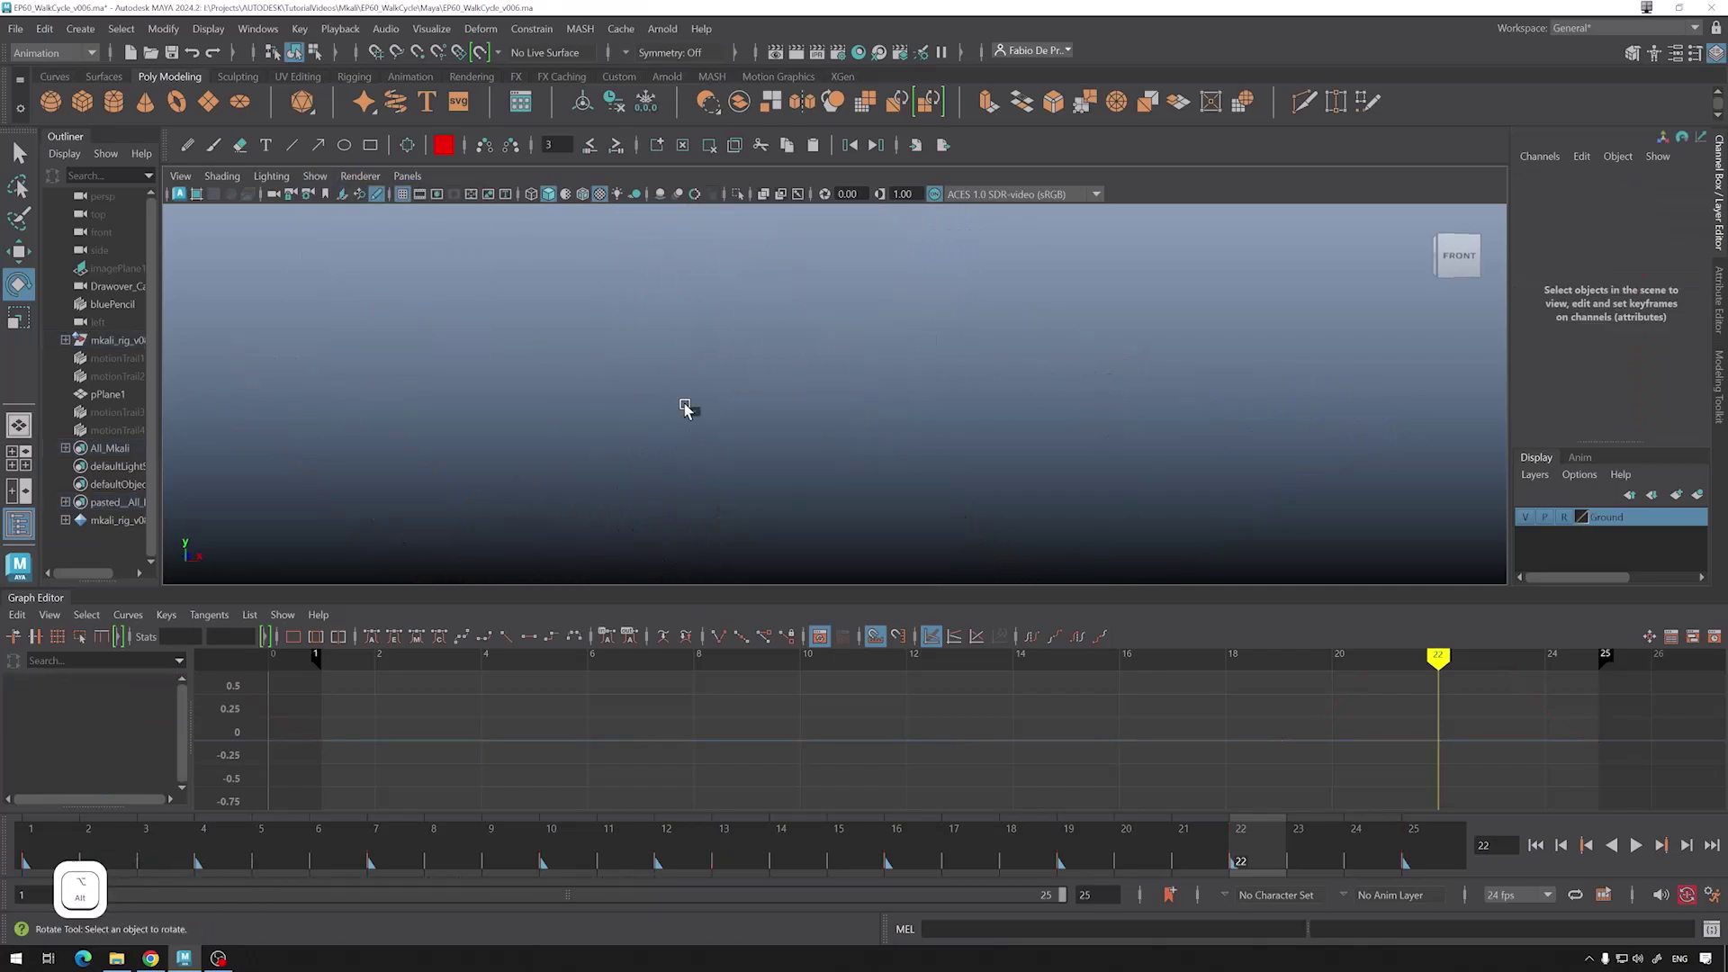
pyautogui.hotkey('alt', '1')
# Play back the walk cycle and examine the character's motion from the side and from the front
pyautogui.scroll(-4, 930, 376)
pyautogui.moveTo(930, 376)
pyautogui.keyDown('alt'); pyautogui.mouseDown()
pyautogui.moveTo(882, 366)
pyautogui.moveTo(942, 355)
pyautogui.mouseUp(); pyautogui.keyUp('alt')
pyautogui.scroll(6, 914, 370)
pyautogui.keyDown('alt'); pyautogui.moveTo(941, 355); pyautogui.dragTo(933, 378, button='middle'); pyautogui.keyUp('alt')
pyautogui.scroll(3, 934, 378)
pyautogui.moveTo(932, 376)
pyautogui.keyDown('alt'); pyautogui.mouseDown()
pyautogui.moveTo(893, 369)
pyautogui.moveTo(980, 378)
pyautogui.moveTo(930, 361)
pyautogui.mouseUp(); pyautogui.keyUp('alt')
pyautogui.scroll(-8, 981, 378)
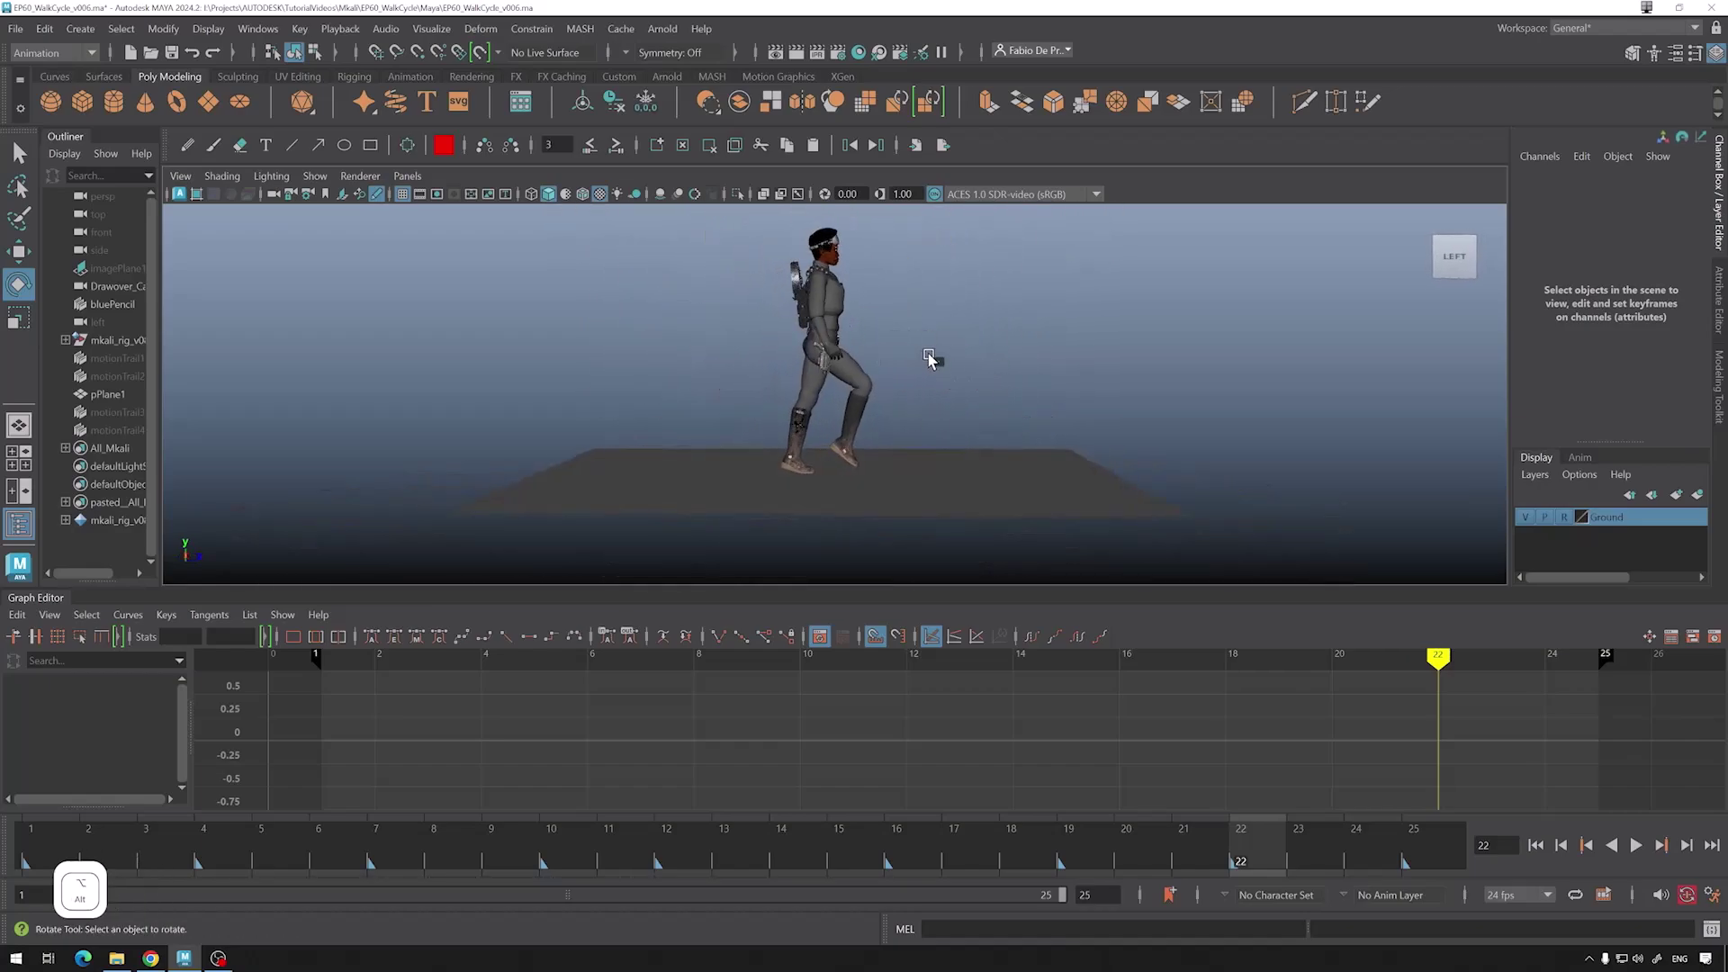
pyautogui.hotkey('alt', 'v')
pyautogui.hotkey('alt', 'v')
pyautogui.moveTo(396, 828); pyautogui.dragTo(253, 826)
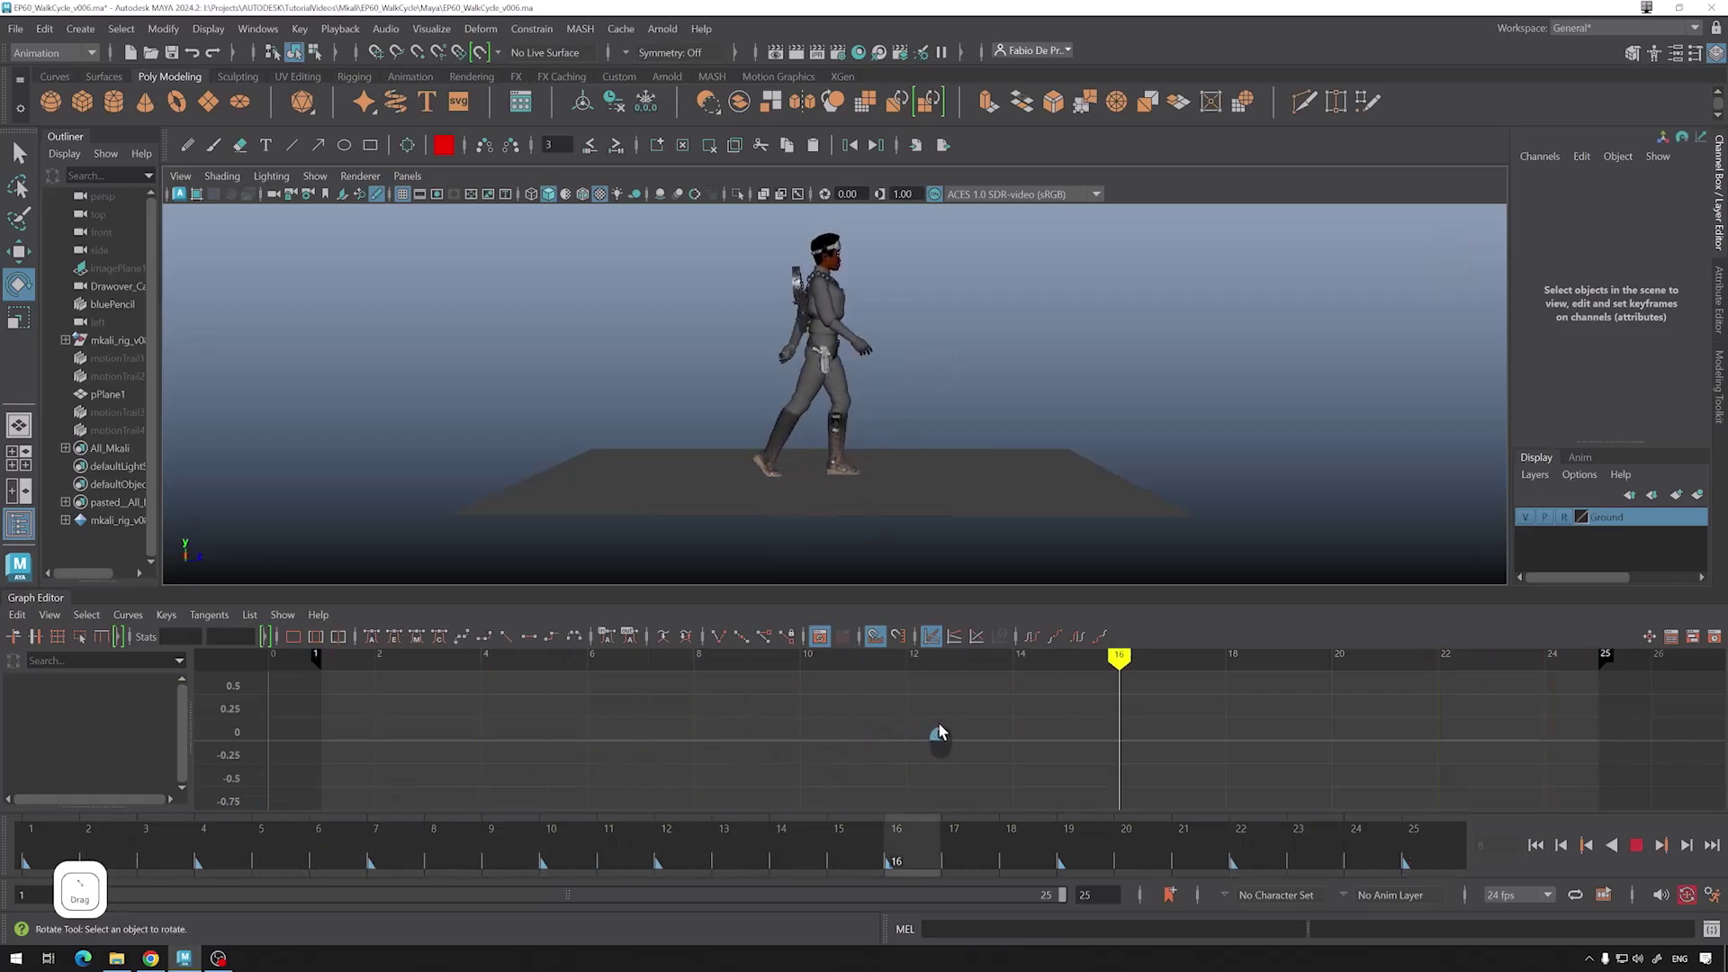
pyautogui.keyDown('alt'); pyautogui.moveTo(1169, 439); pyautogui.dragTo(953, 355); pyautogui.keyUp('alt')
pyautogui.keyDown('alt'); pyautogui.scroll(5, 1003, 340); pyautogui.keyUp('alt')
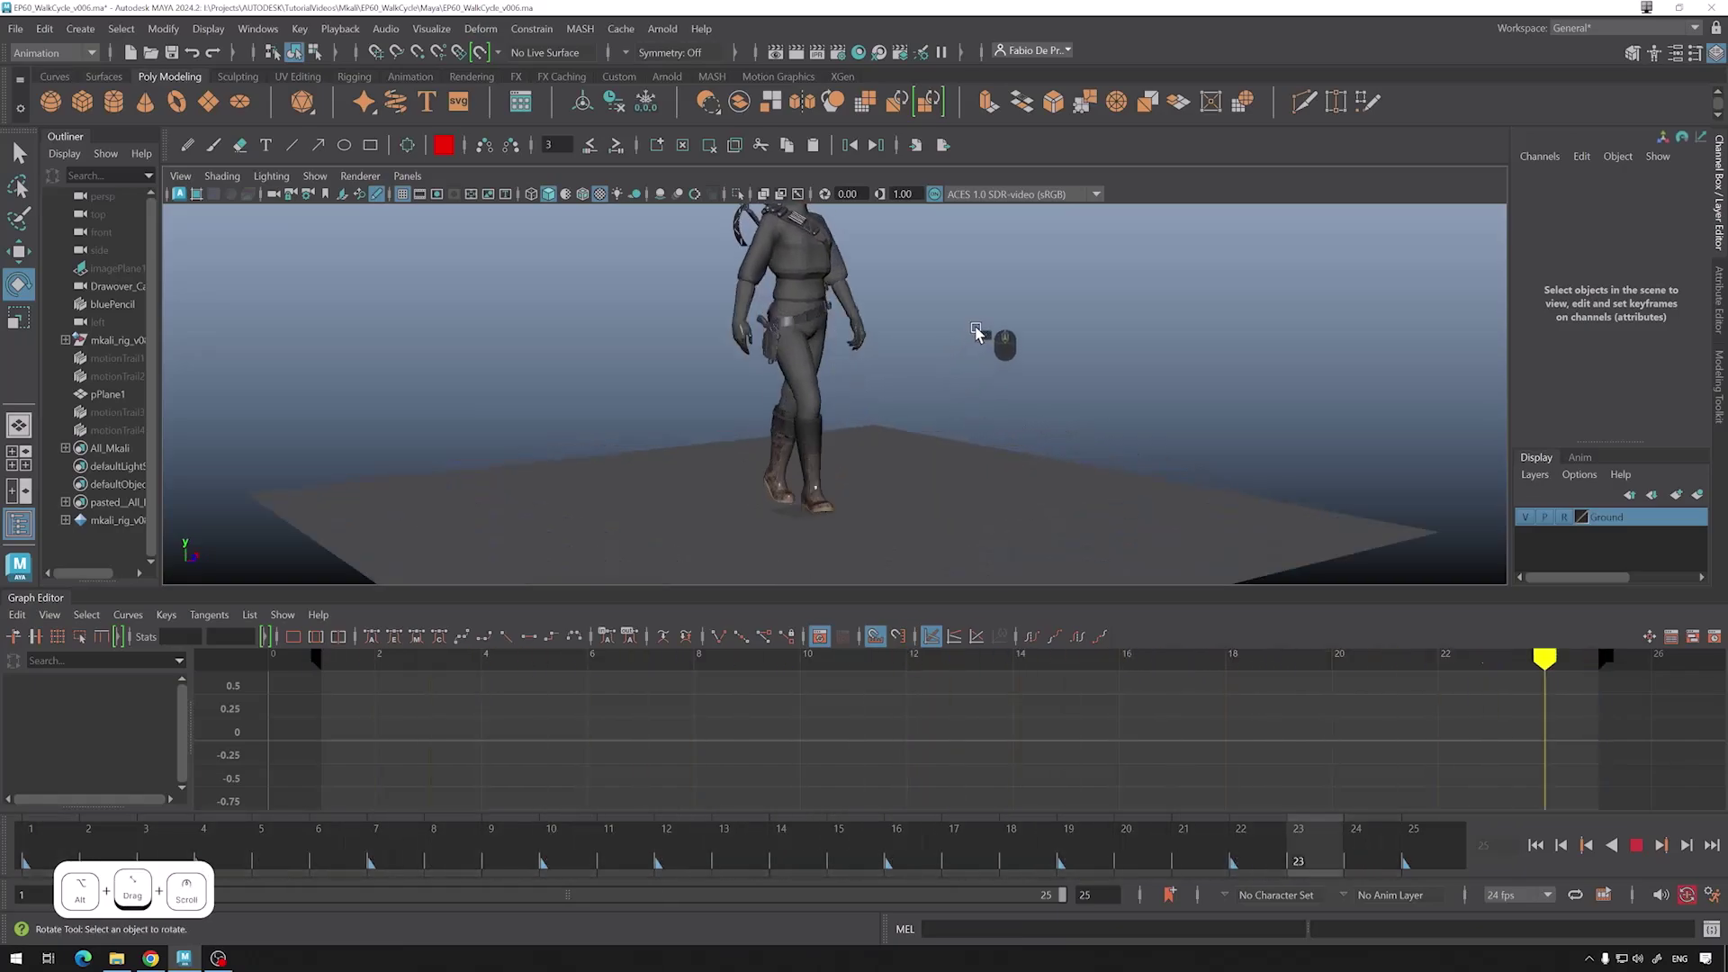
# Stop the walk cycle playback and examine the character's paused pose from the side and from the front
pyautogui.hotkey('alt', 'v')
pyautogui.keyDown('alt'); pyautogui.moveTo(977, 333); pyautogui.dragTo(970, 454, button='middle'); pyautogui.keyUp('alt')
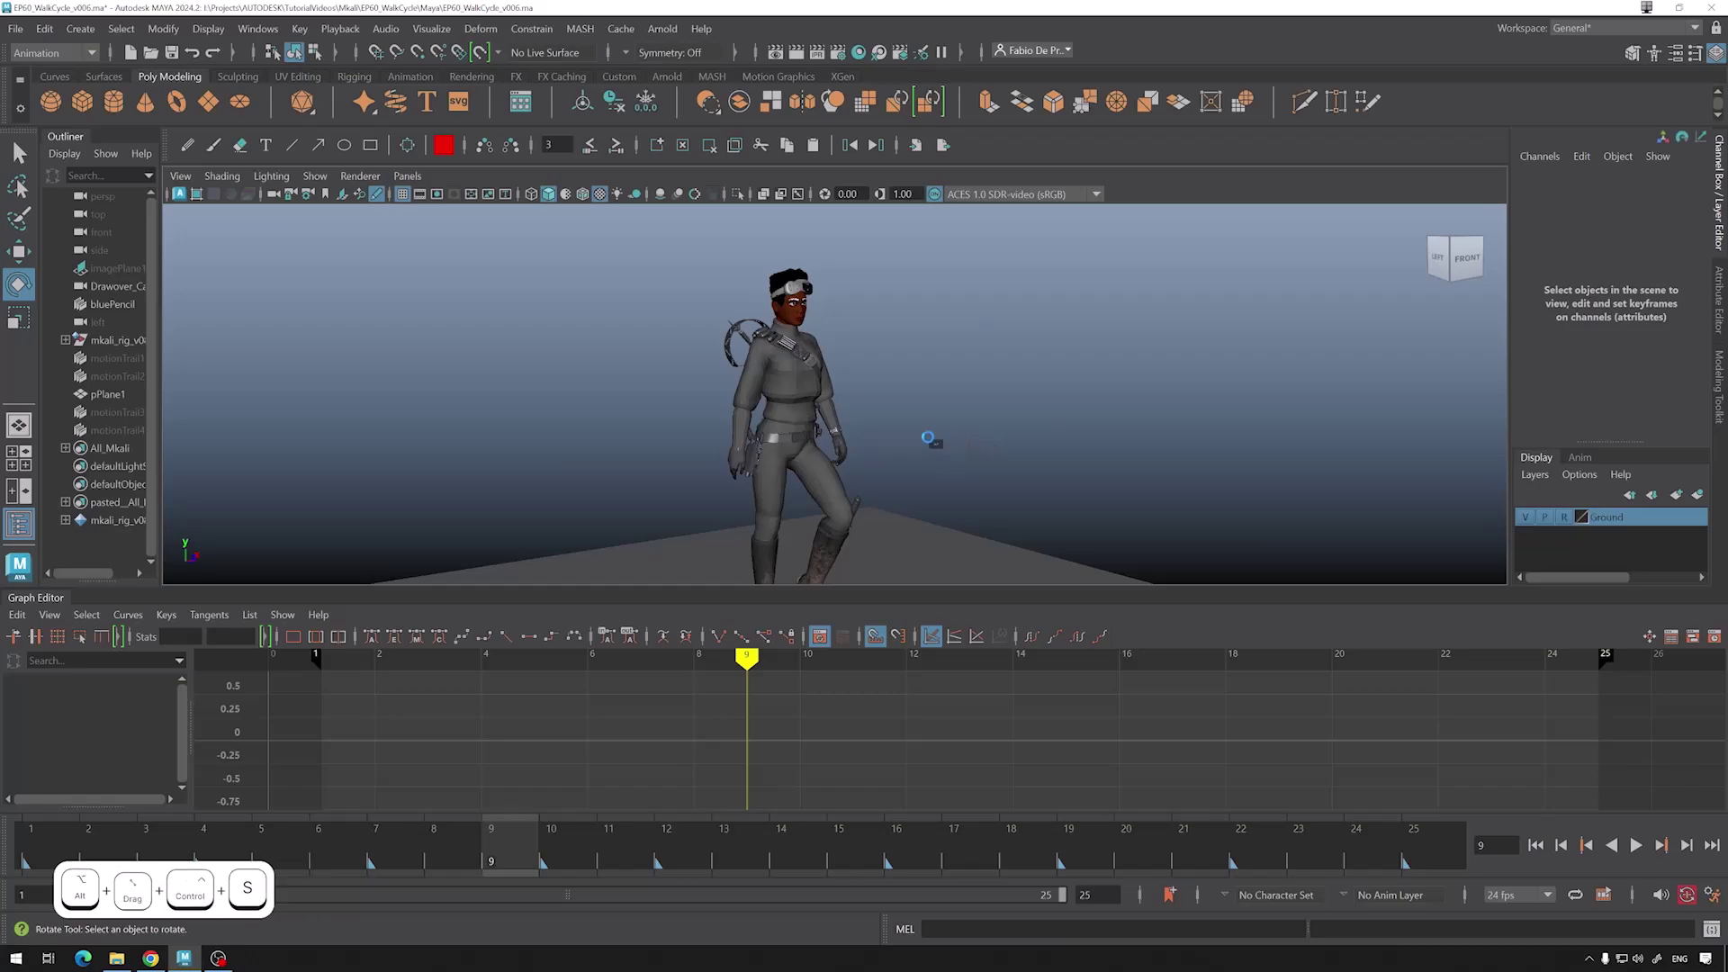
pyautogui.keyDown('alt'); pyautogui.moveTo(940, 433); pyautogui.dragTo(1023, 380); pyautogui.keyUp('alt')
pyautogui.scroll(-3, 983, 414)
pyautogui.scroll(4, 1037, 373)
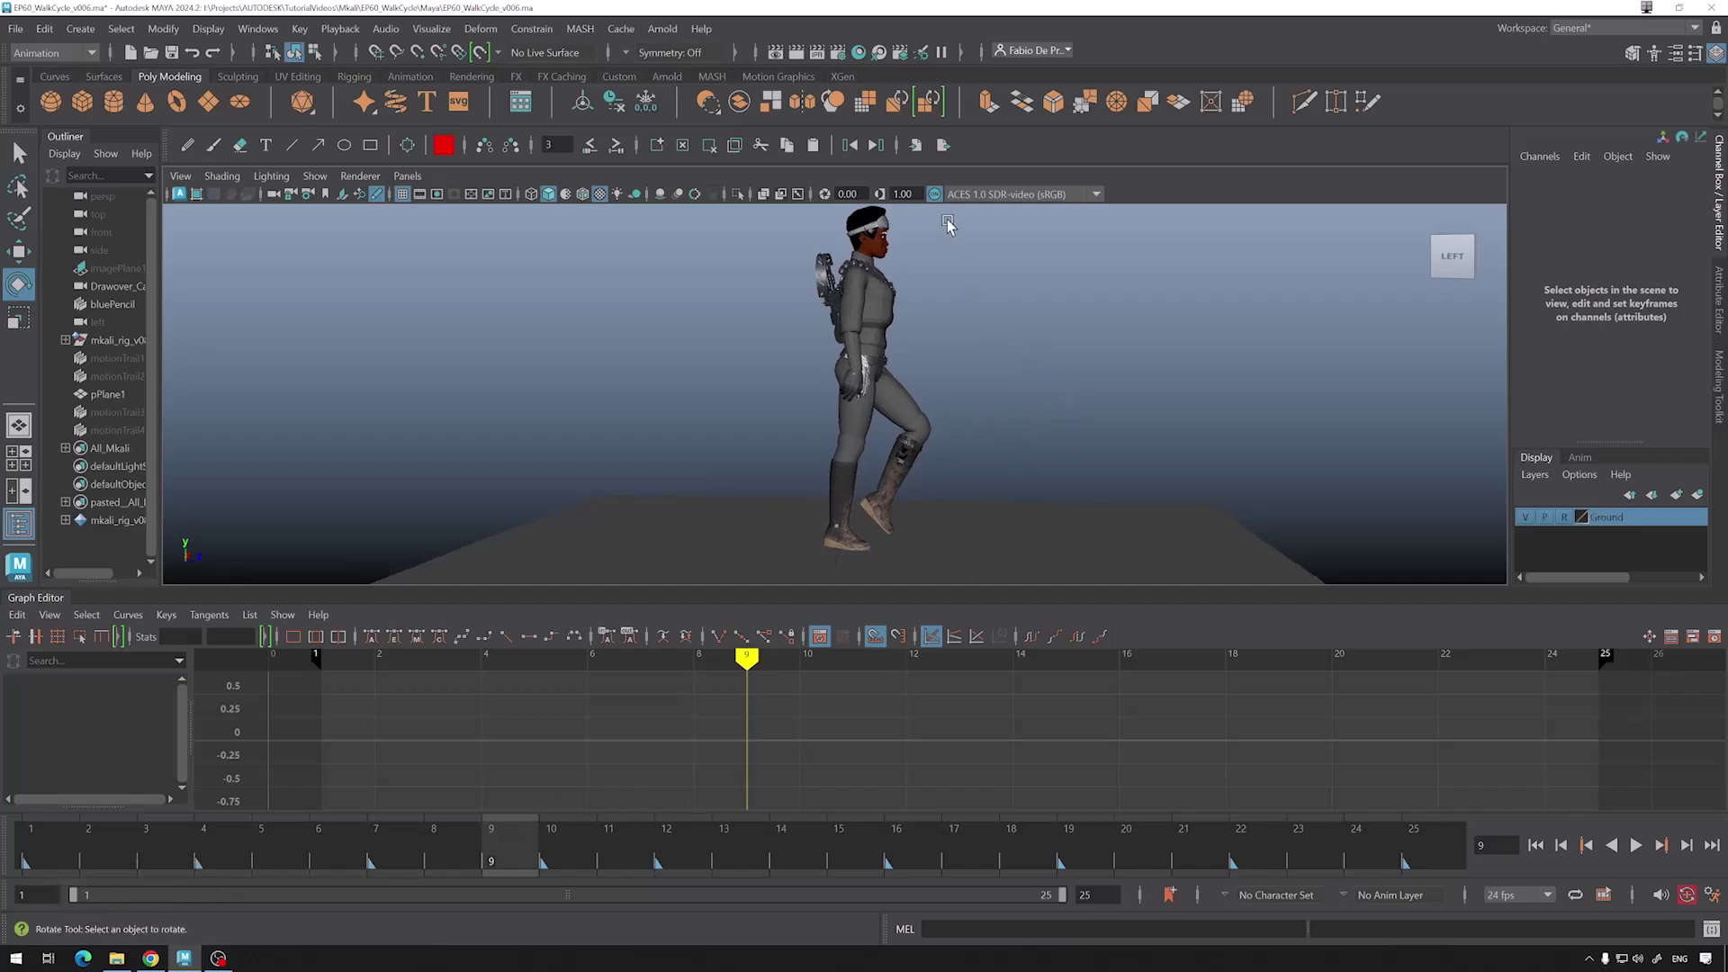
pyautogui.scroll(3, 1018, 293)
pyautogui.keyDown('alt'); pyautogui.moveTo(1017, 293); pyautogui.dragTo(999, 298); pyautogui.keyUp('alt')
pyautogui.keyDown('alt'); pyautogui.moveTo(999, 297); pyautogui.dragTo(973, 465, button='middle'); pyautogui.keyUp('alt')
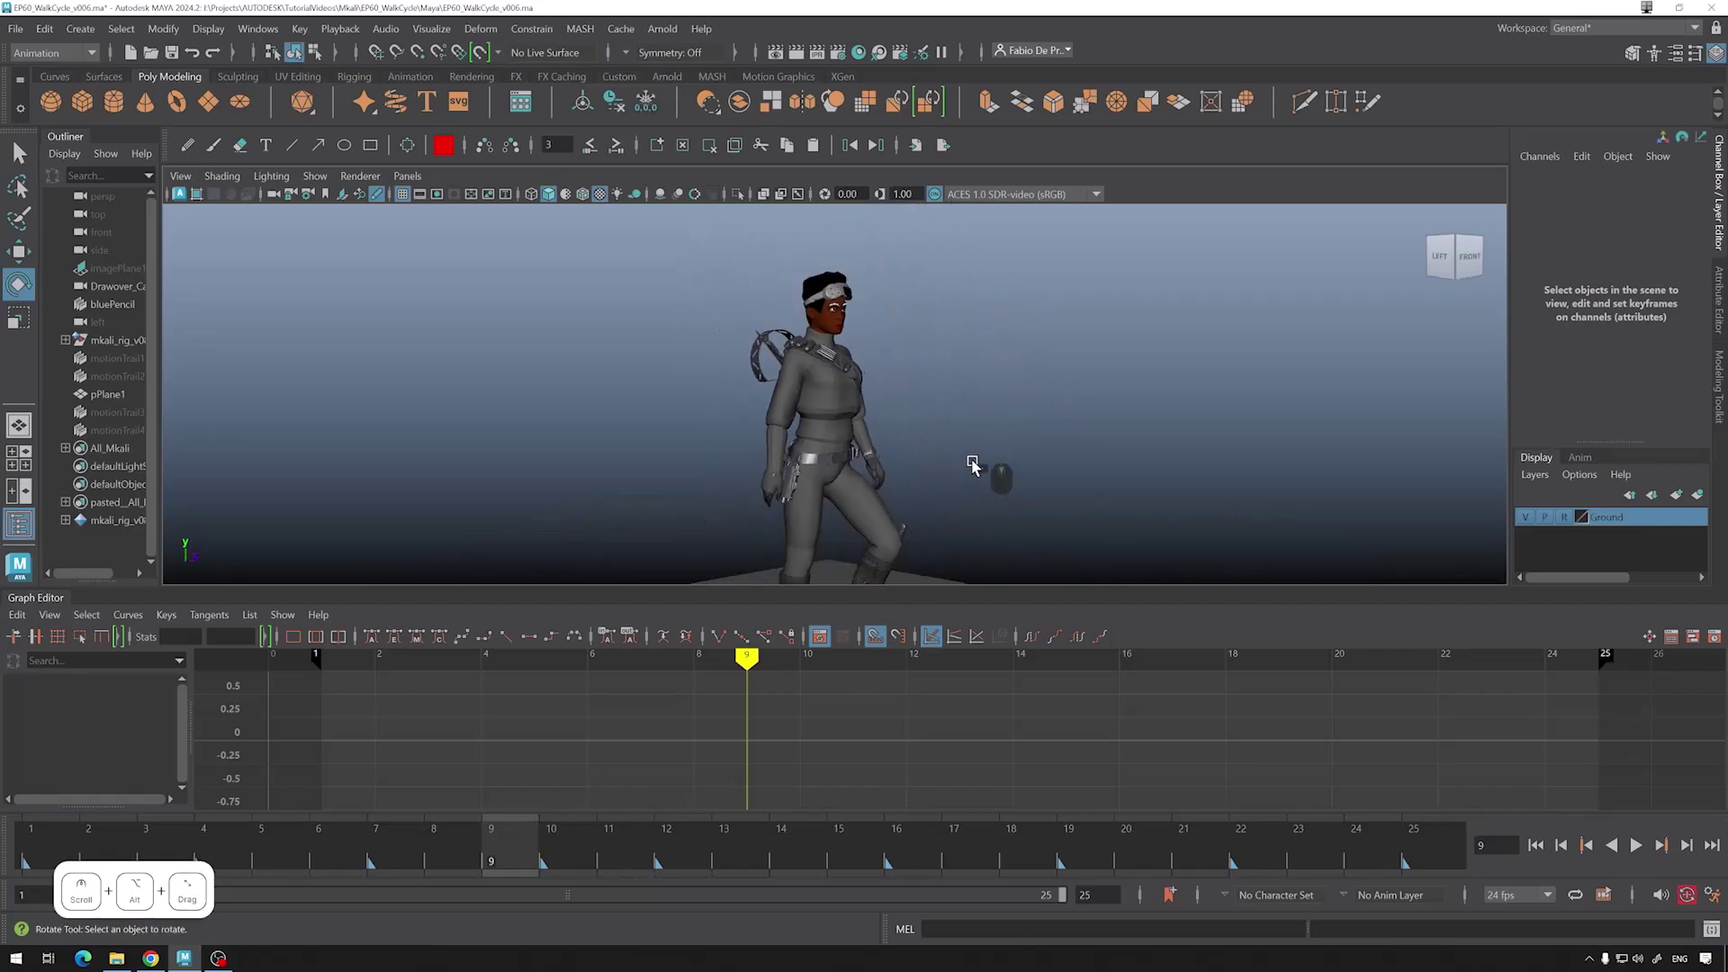
pyautogui.keyDown('alt'); pyautogui.moveTo(972, 465); pyautogui.dragTo(918, 496); pyautogui.keyUp('alt')
# Play the walk cycle again and check the body motion from front, three-quarter and side views
pyautogui.hotkey('alt', 'v')
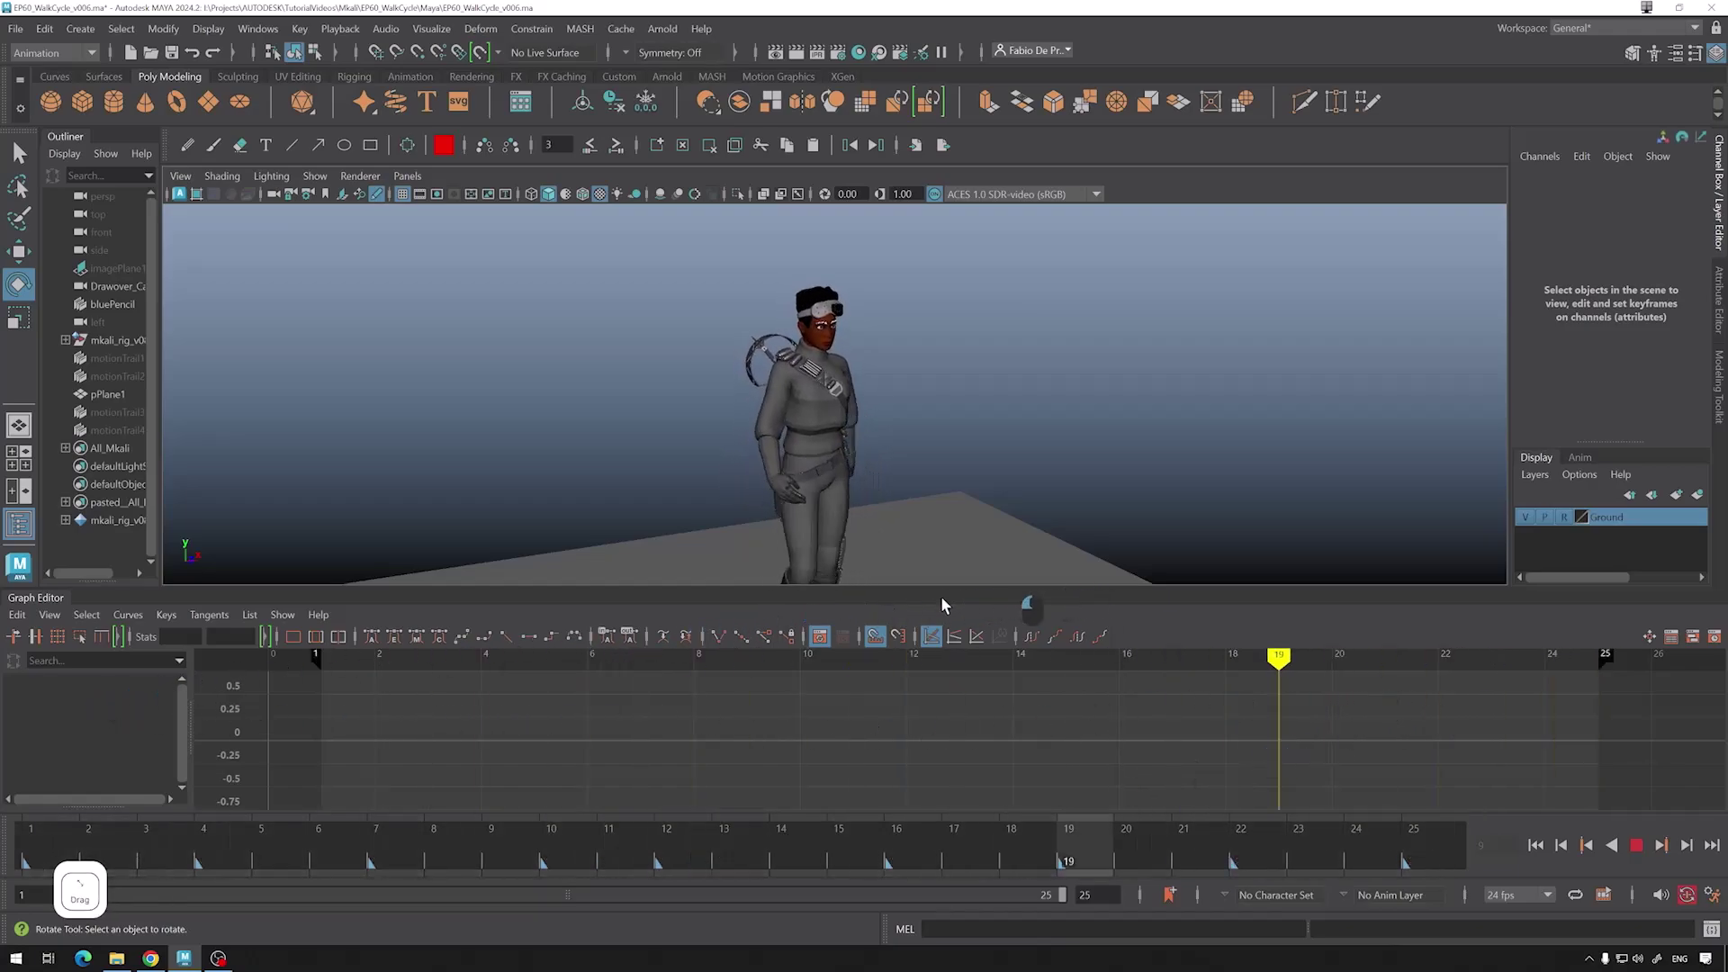
pyautogui.hotkey('alt', 'v')
pyautogui.keyDown('alt'); pyautogui.moveTo(909, 468); pyautogui.dragTo(829, 451); pyautogui.keyUp('alt')
pyautogui.hotkey('alt', 'v')
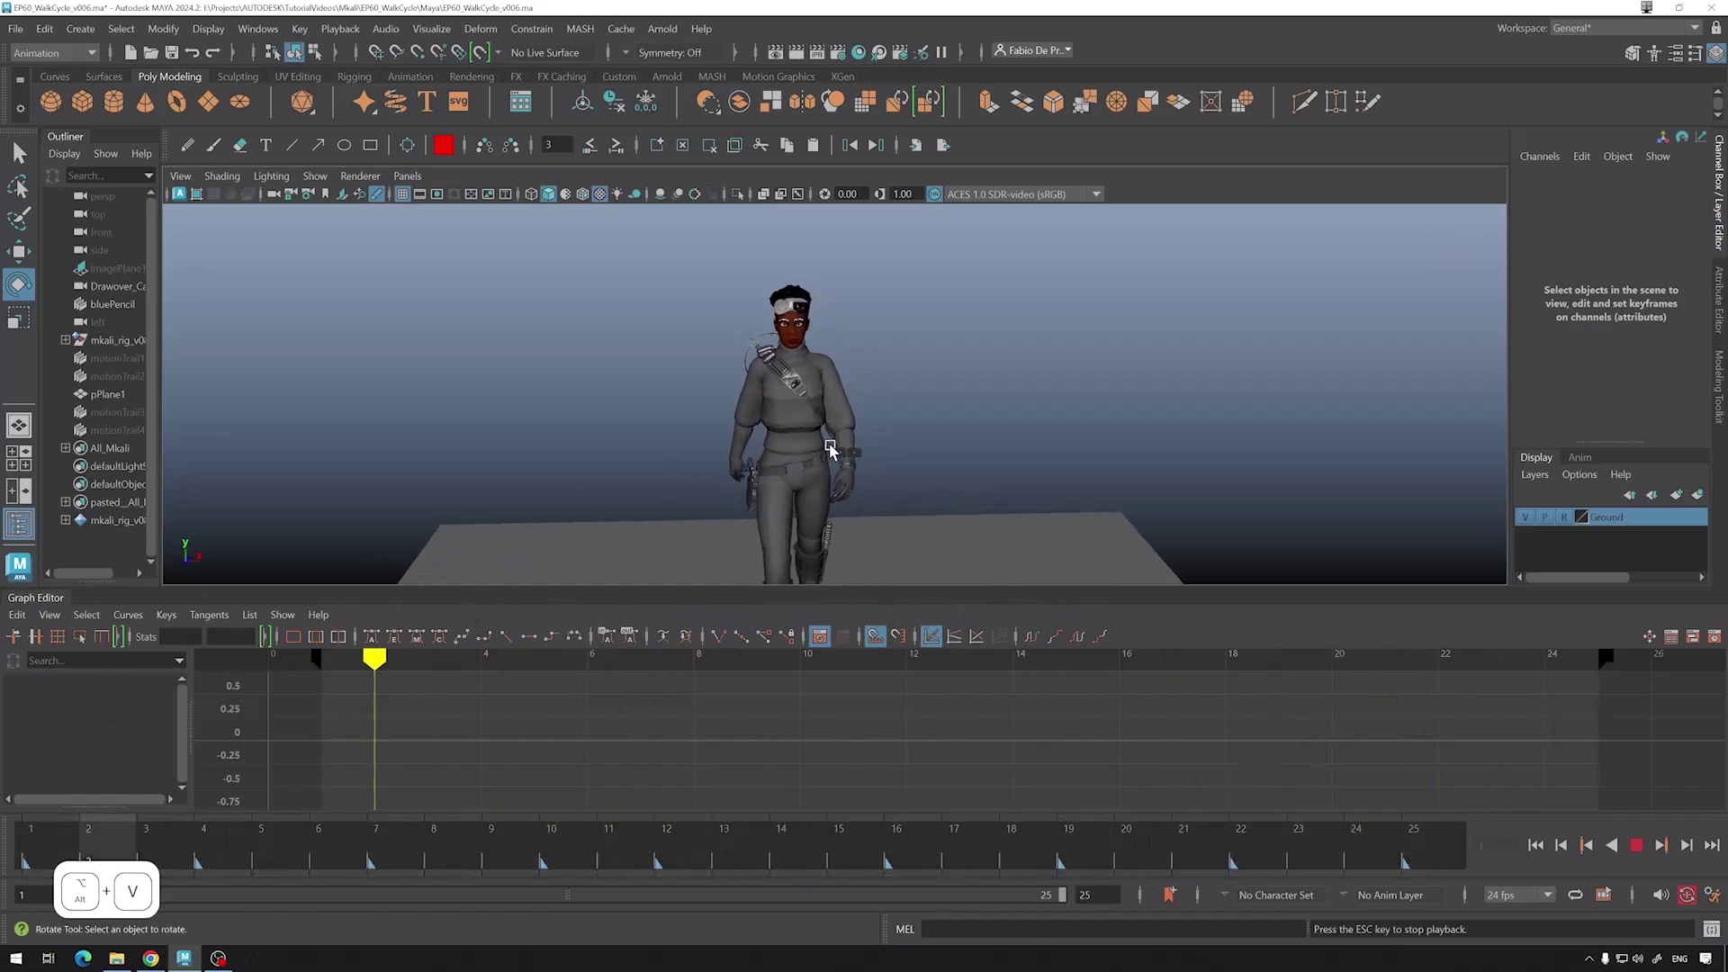
pyautogui.keyDown('alt'); pyautogui.moveTo(945, 448); pyautogui.dragTo(949, 448); pyautogui.keyUp('alt')
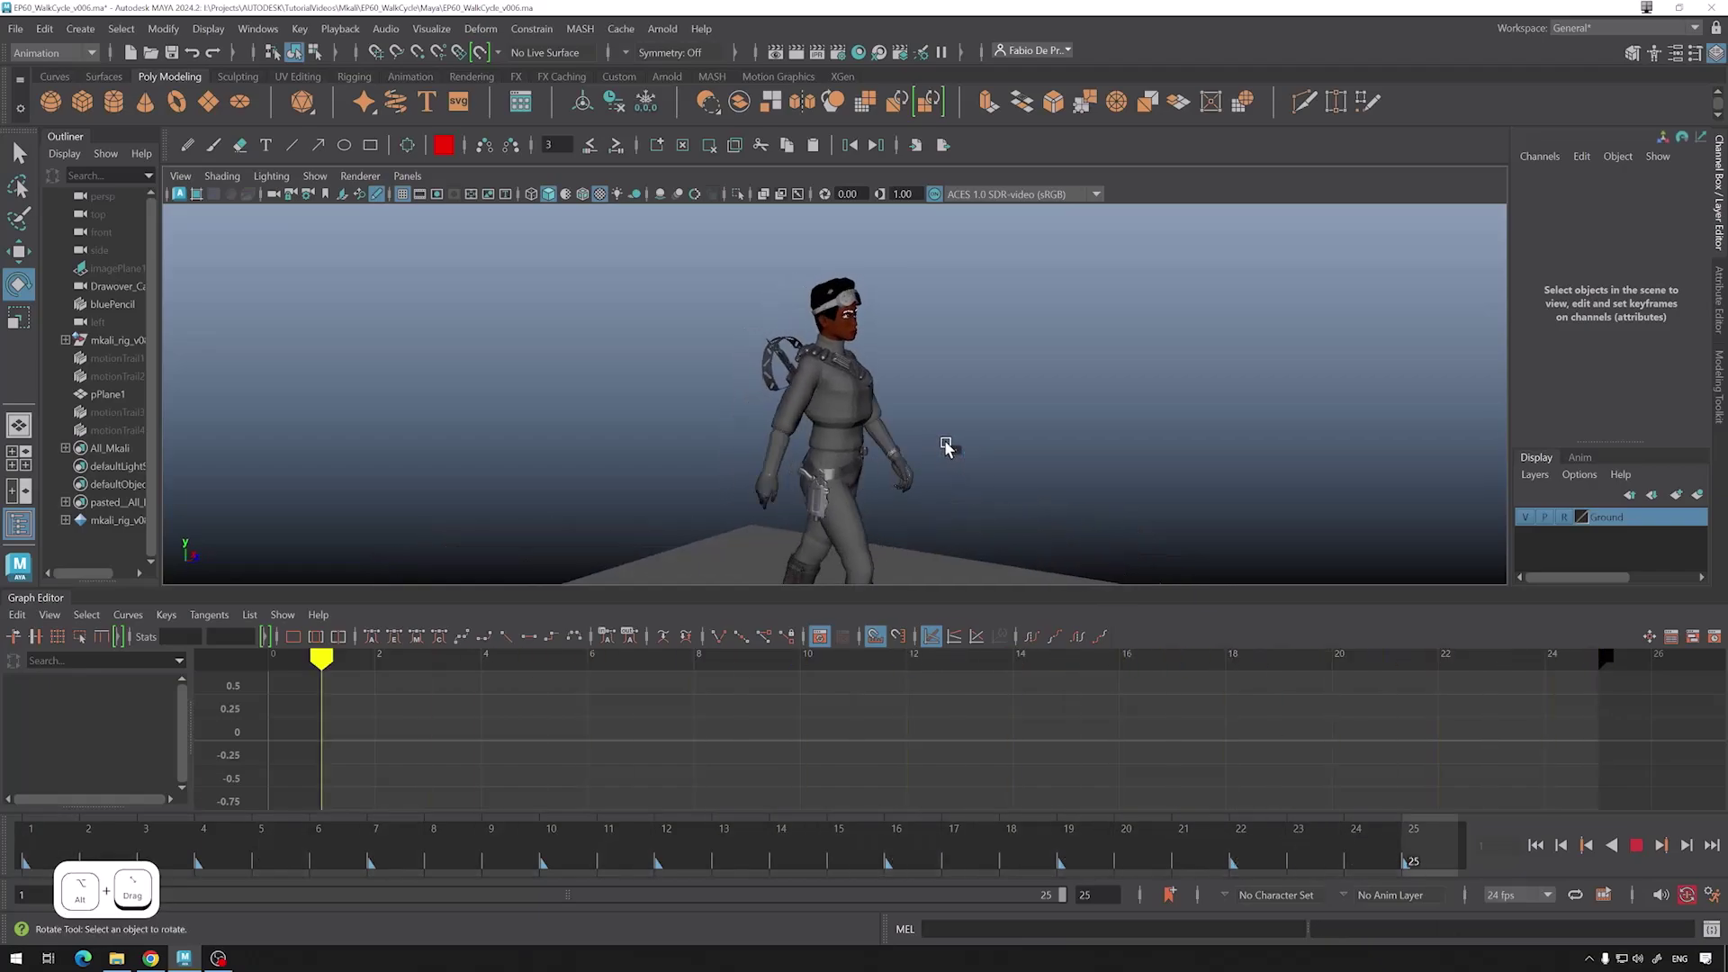
pyautogui.scroll(-3, 951, 446)
pyautogui.keyDown('alt'); pyautogui.moveTo(964, 444); pyautogui.dragTo(978, 404, button='middle'); pyautogui.keyUp('alt')
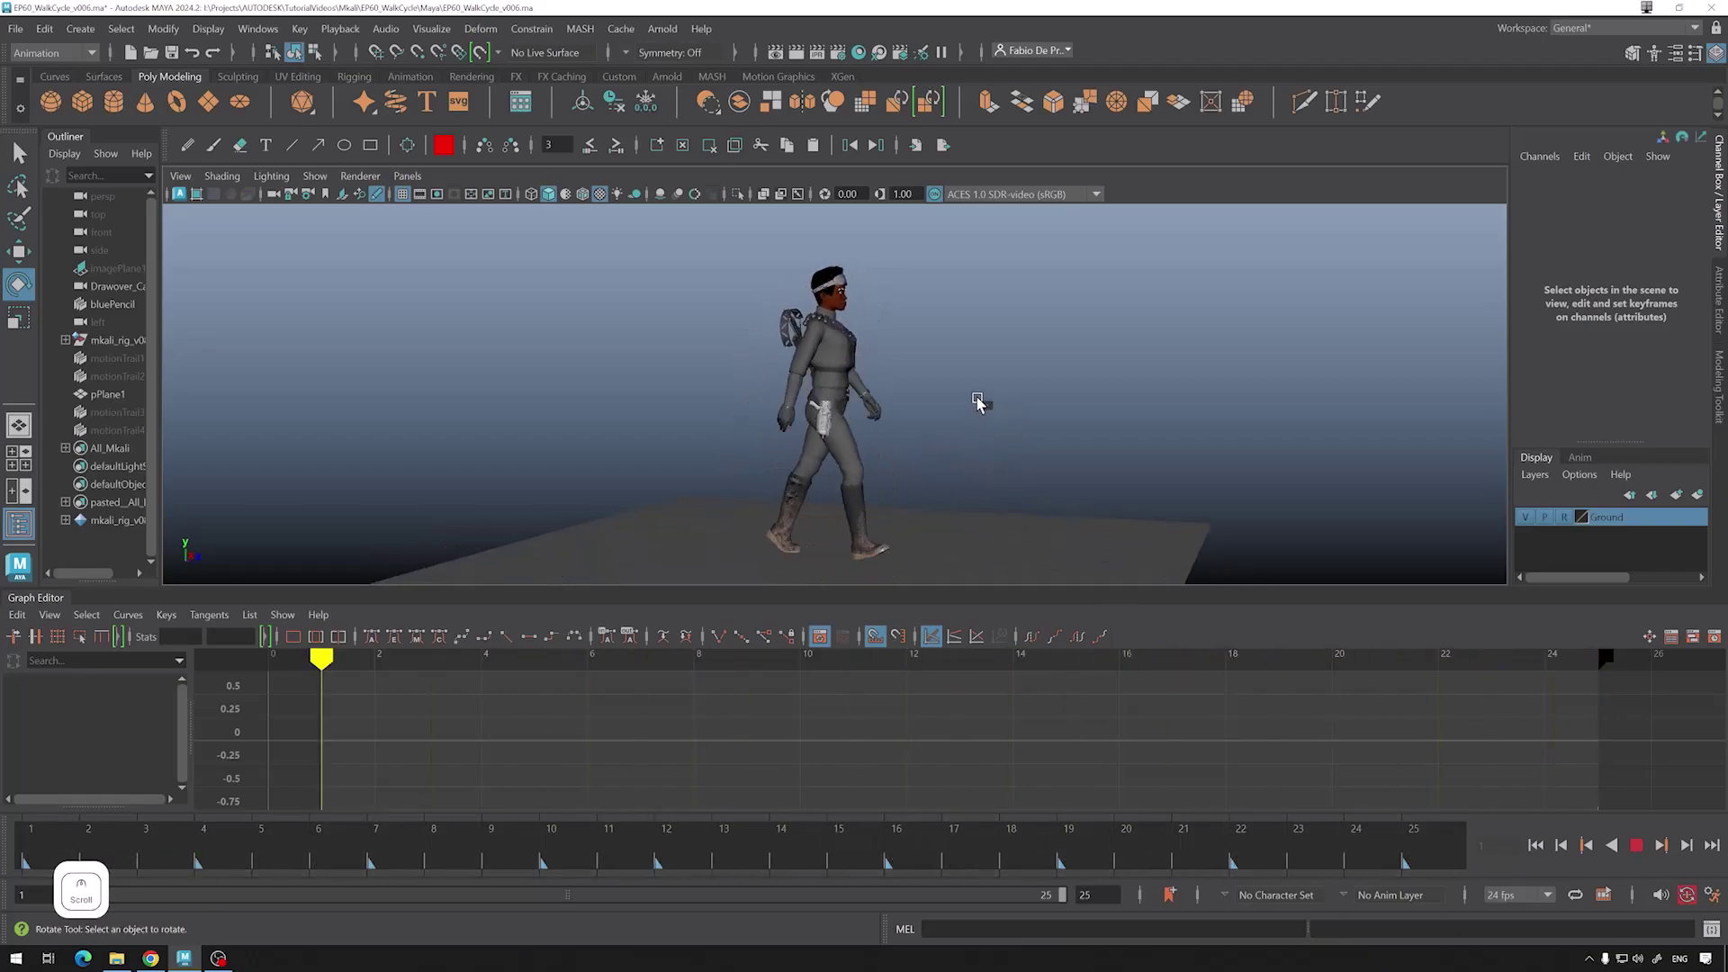
pyautogui.hotkey('alt', 'v')
pyautogui.scroll(2, 939, 369)
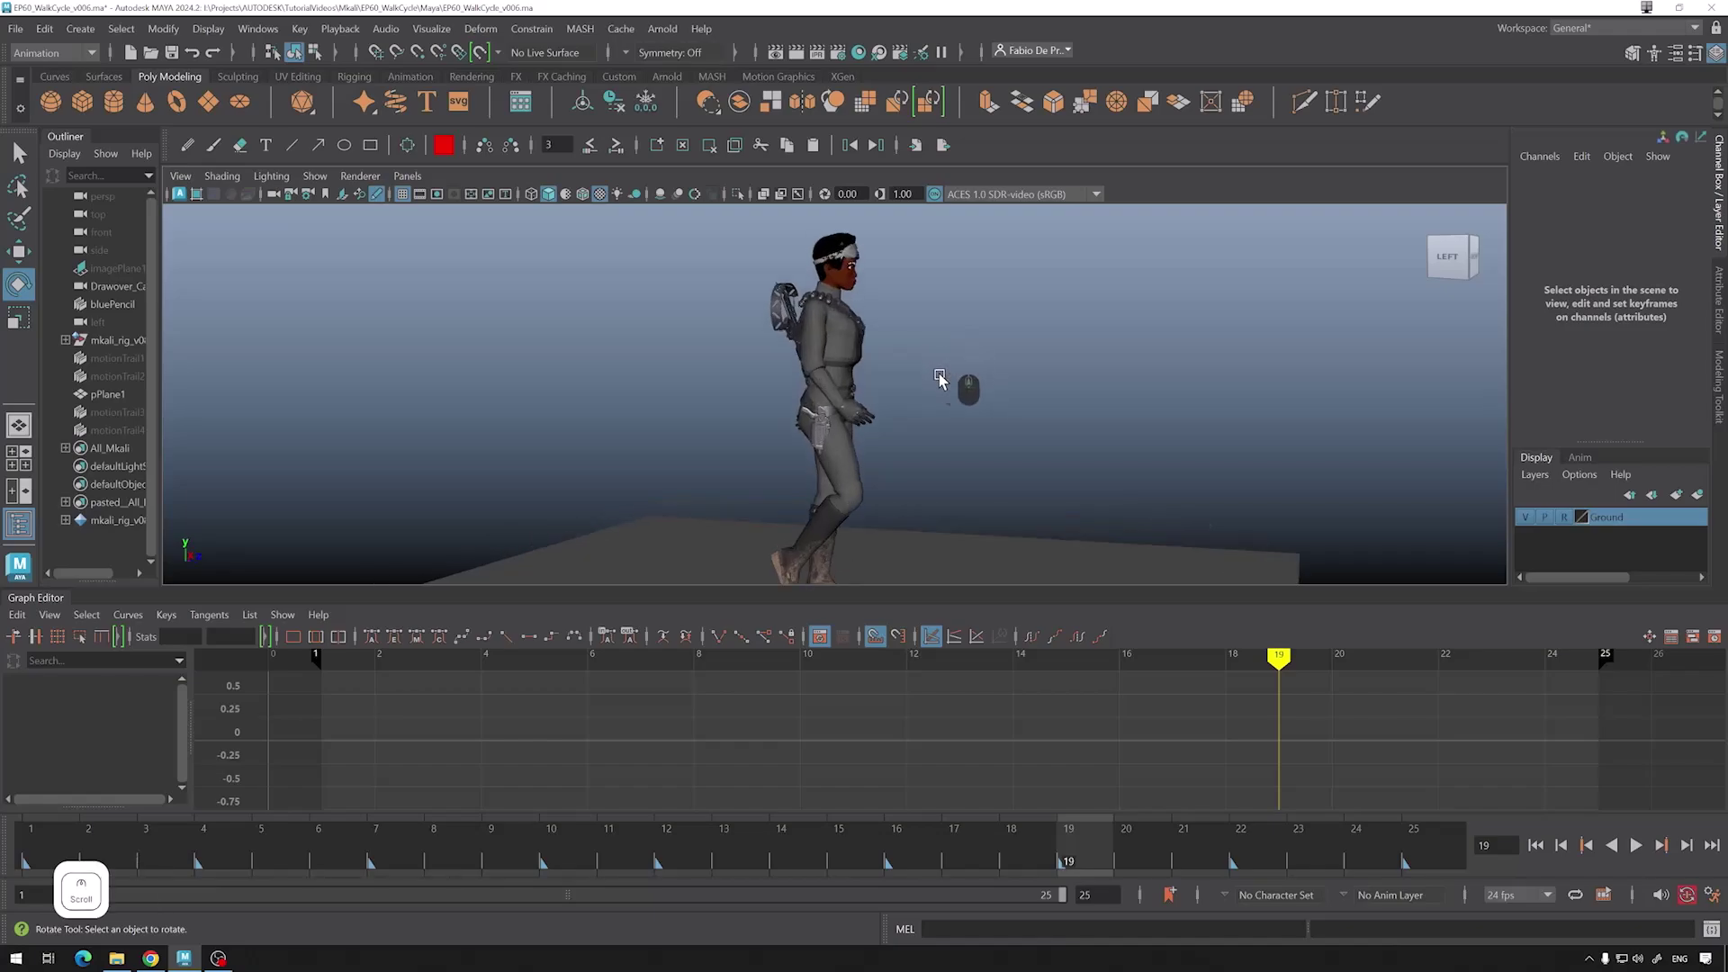
# Return to the first frame and replay the loop, examining the full character from the front
pyautogui.keyDown('alt'); pyautogui.moveTo(930, 532); pyautogui.dragTo(914, 471); pyautogui.keyUp('alt')
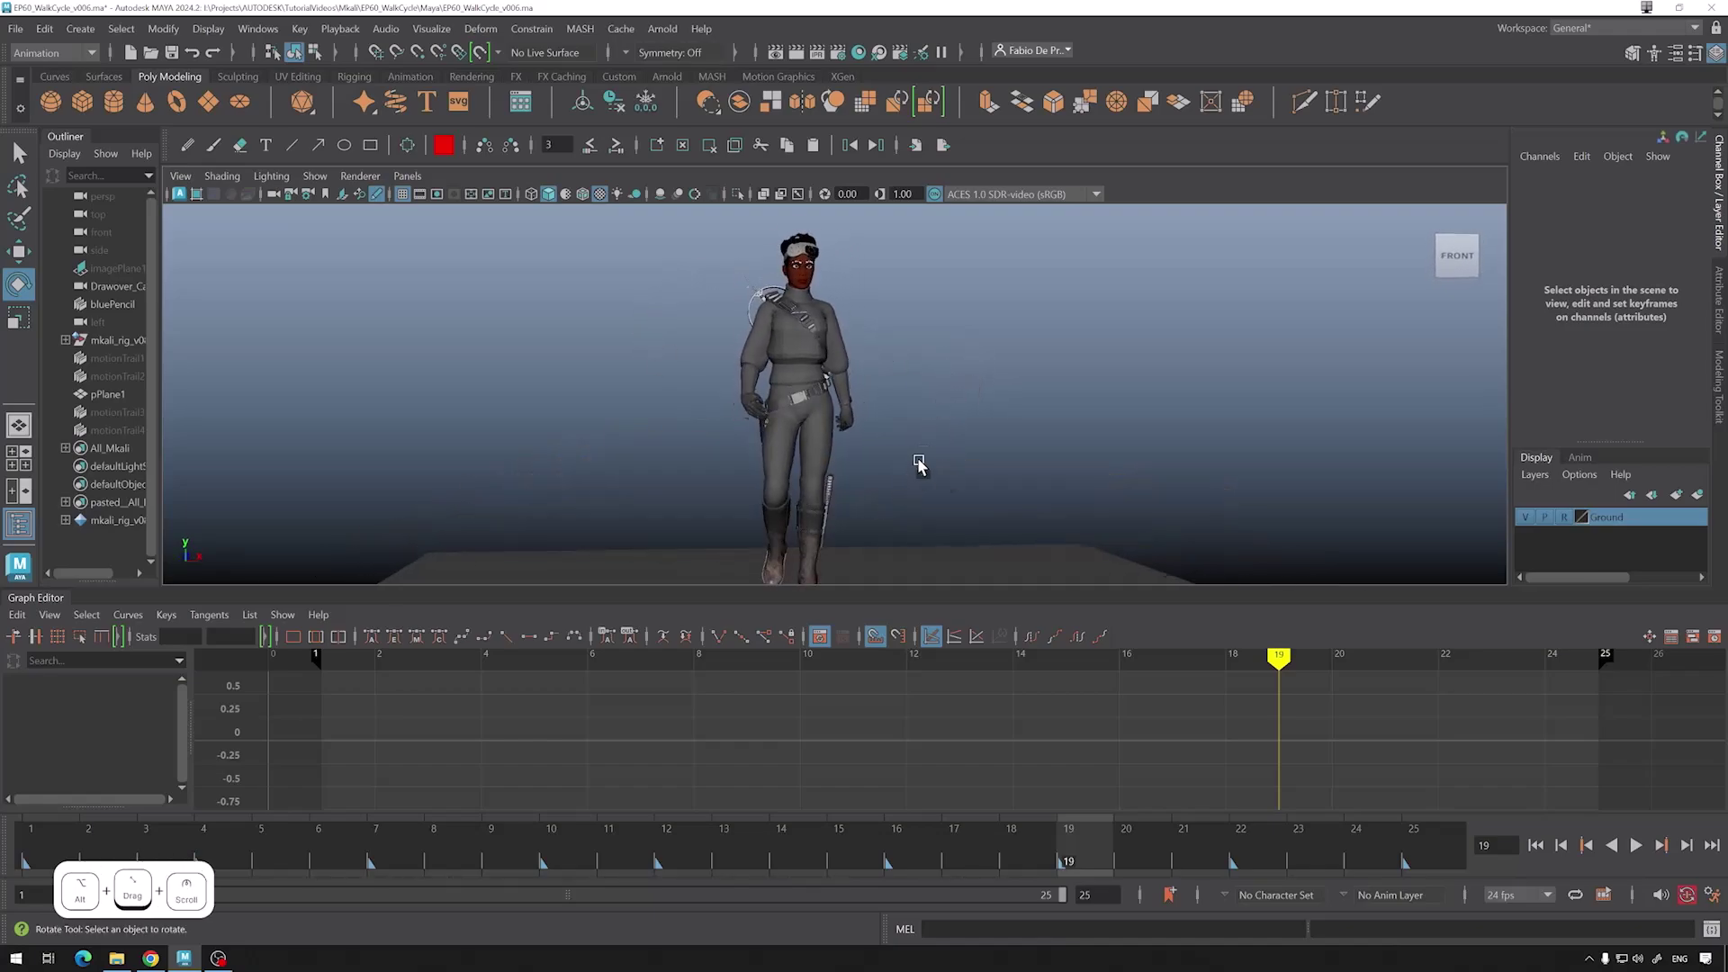
pyautogui.scroll(-2, 937, 416)
pyautogui.scroll(1, 937, 416)
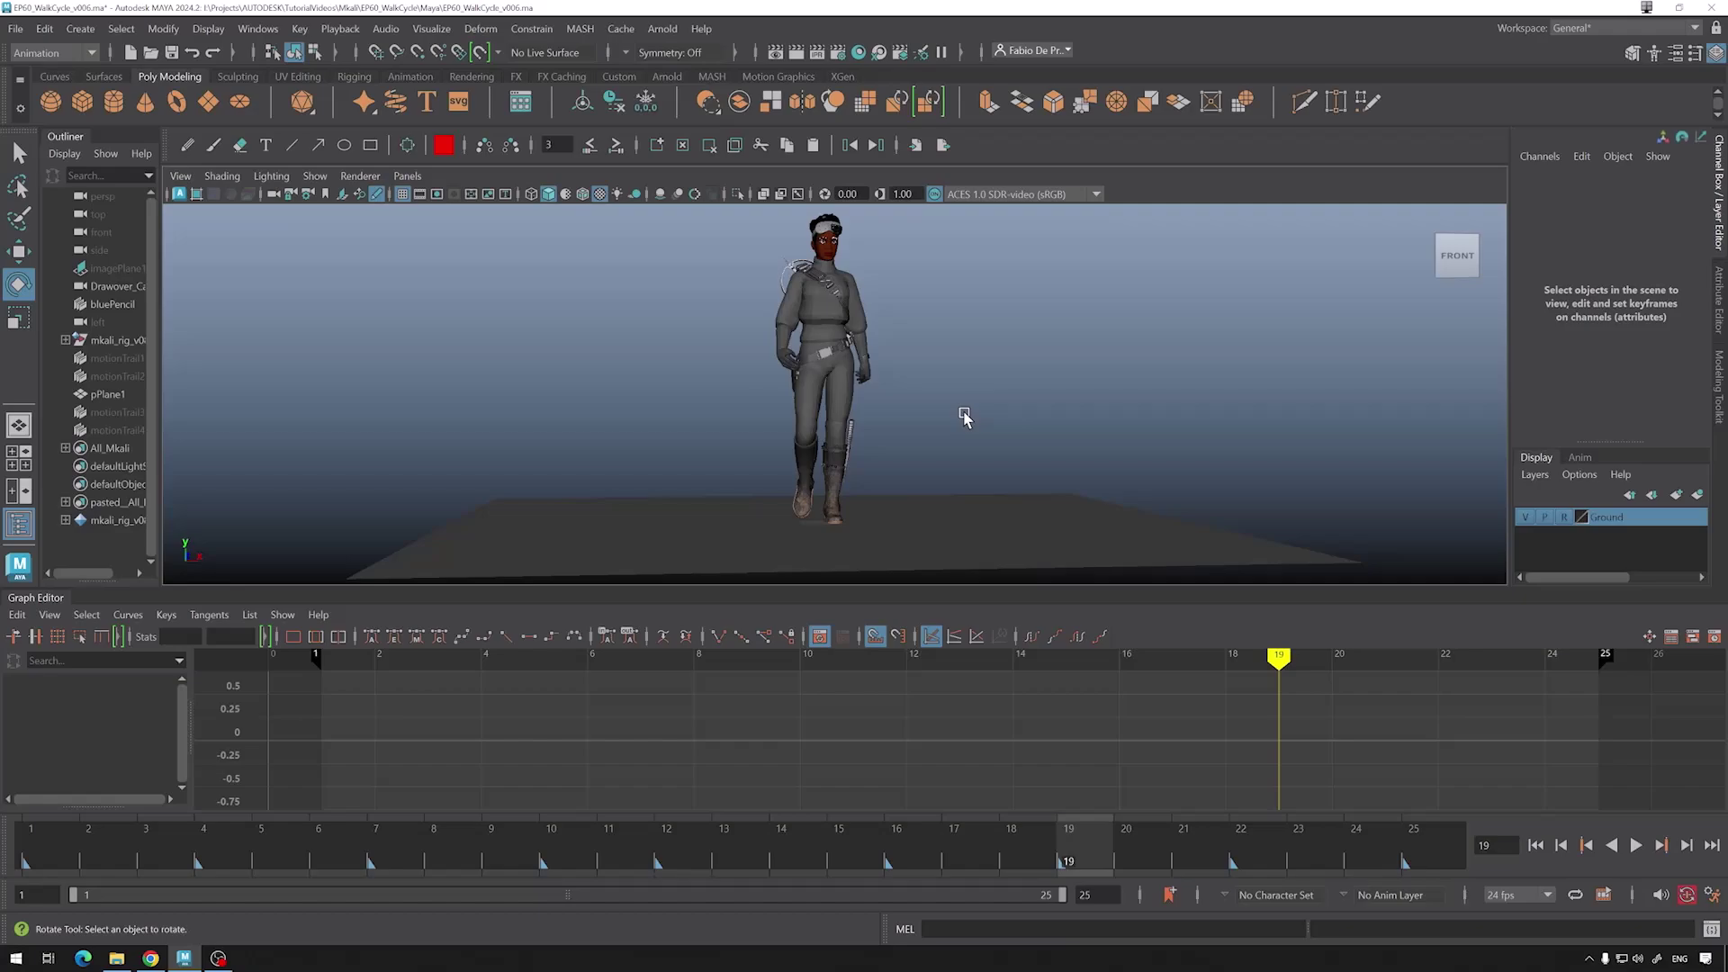
pyautogui.keyDown('alt'); pyautogui.moveTo(965, 418); pyautogui.dragTo(921, 373); pyautogui.keyUp('alt')
pyautogui.scroll(2, 890, 368)
pyautogui.keyDown('alt'); pyautogui.moveTo(922, 373); pyautogui.dragTo(930, 415, button='middle'); pyautogui.keyUp('alt')
pyautogui.scroll(-2, 930, 415)
pyautogui.keyDown('alt'); pyautogui.moveTo(930, 415); pyautogui.dragTo(941, 412); pyautogui.keyUp('alt')
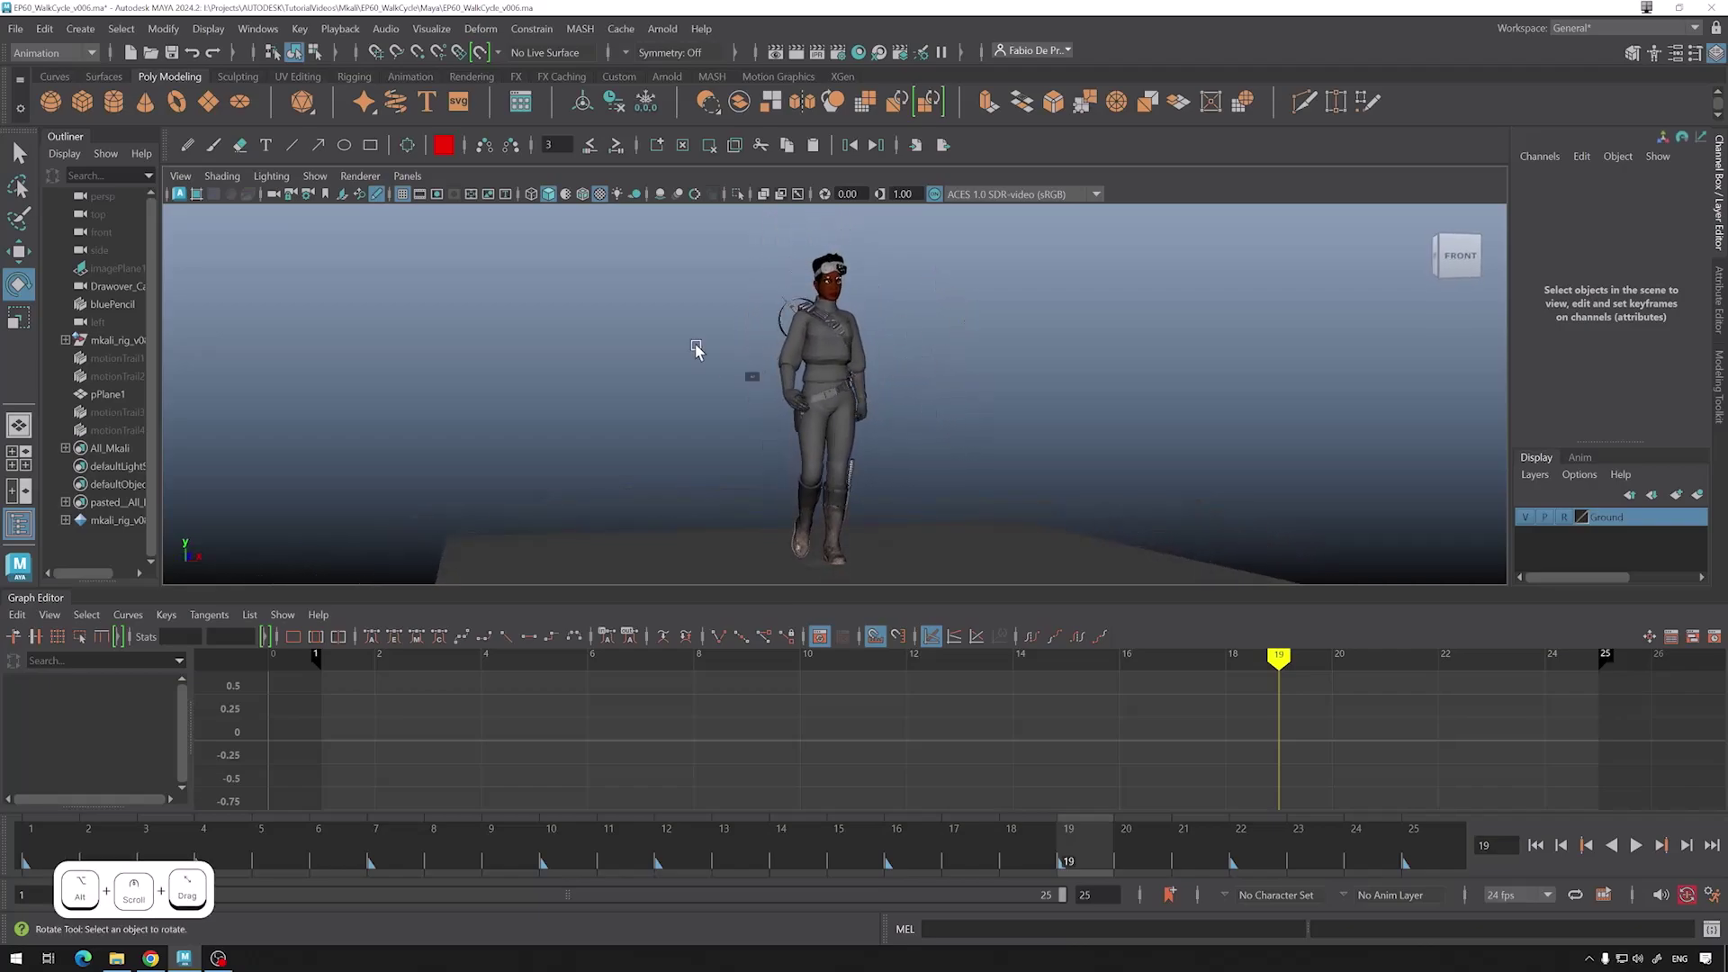
pyautogui.hotkey('alt', 'shift', 'v')
pyautogui.hotkey('alt', 'v')
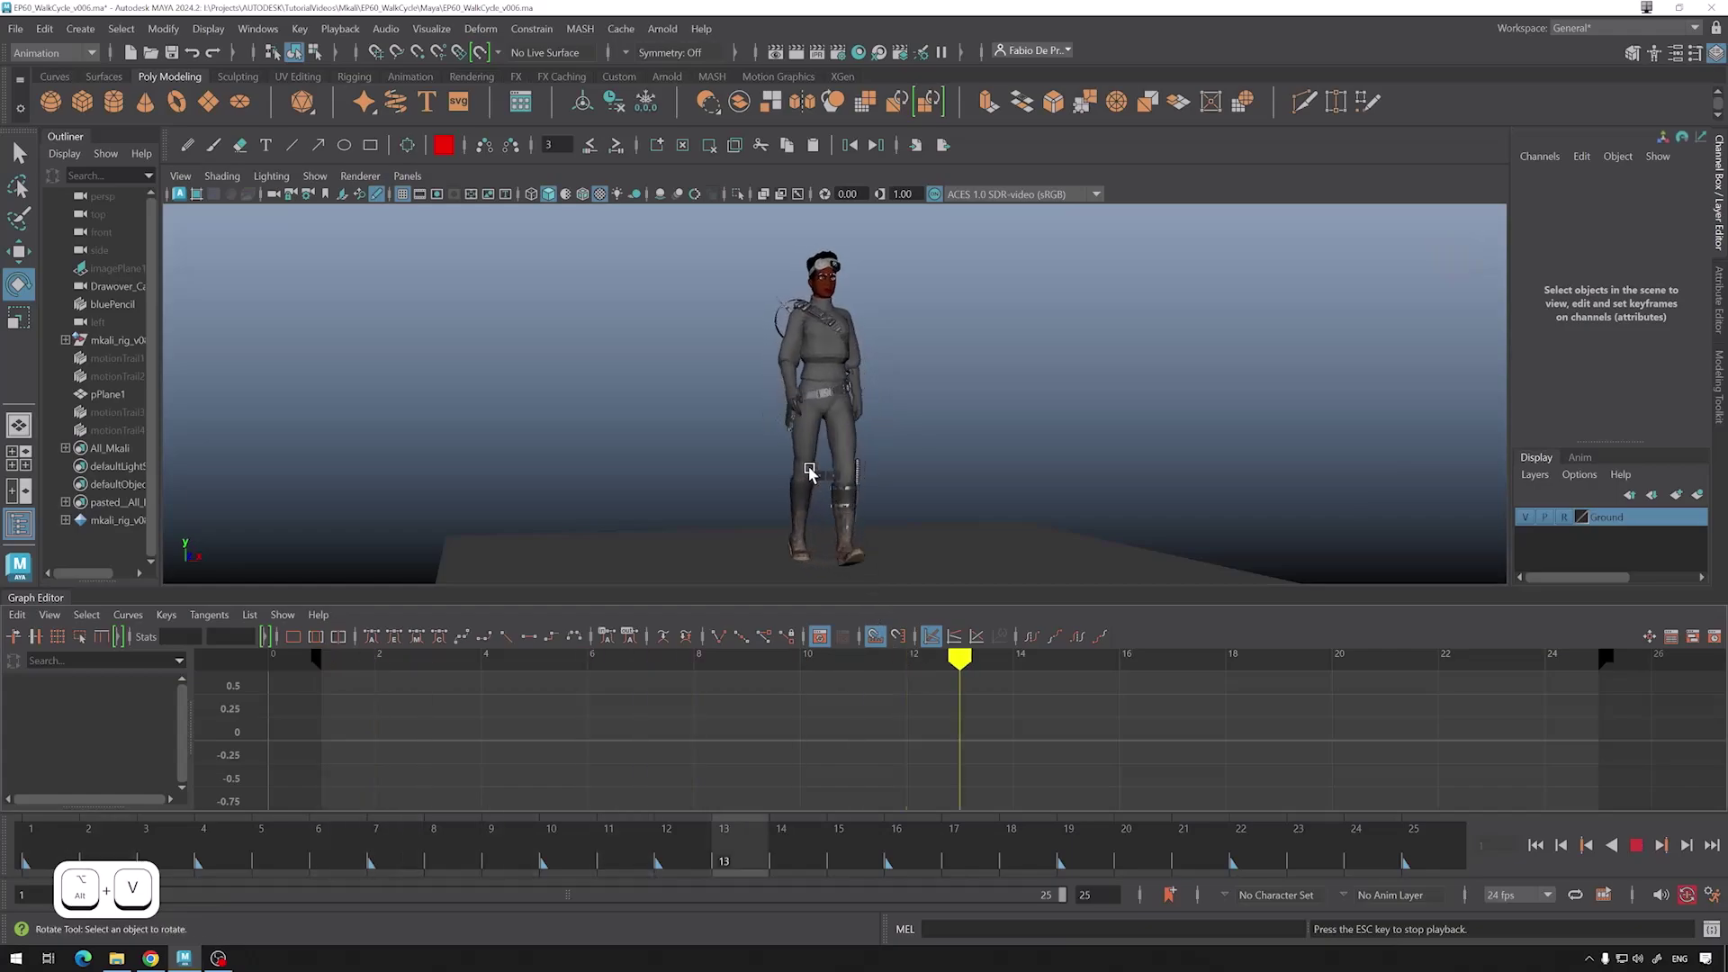
pyautogui.hotkey('alt', 'v')
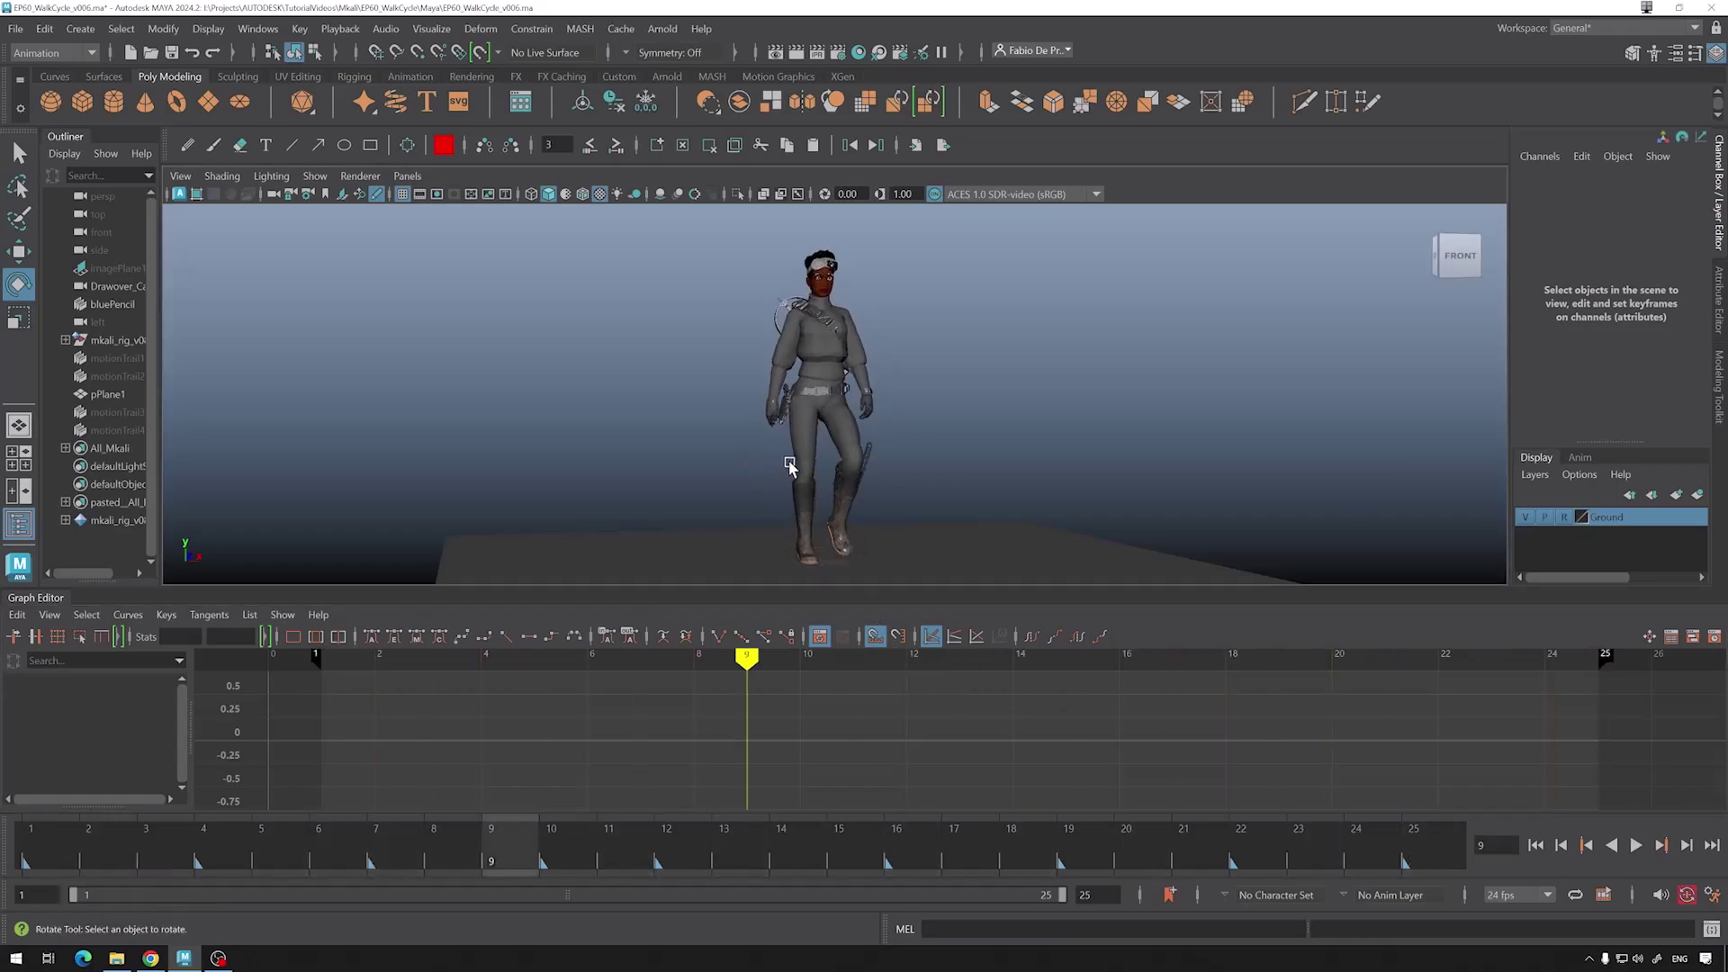
# Show the rig's control curves in the viewport again and inspect the character from the side
pyautogui.hotkey('alt', 'End')
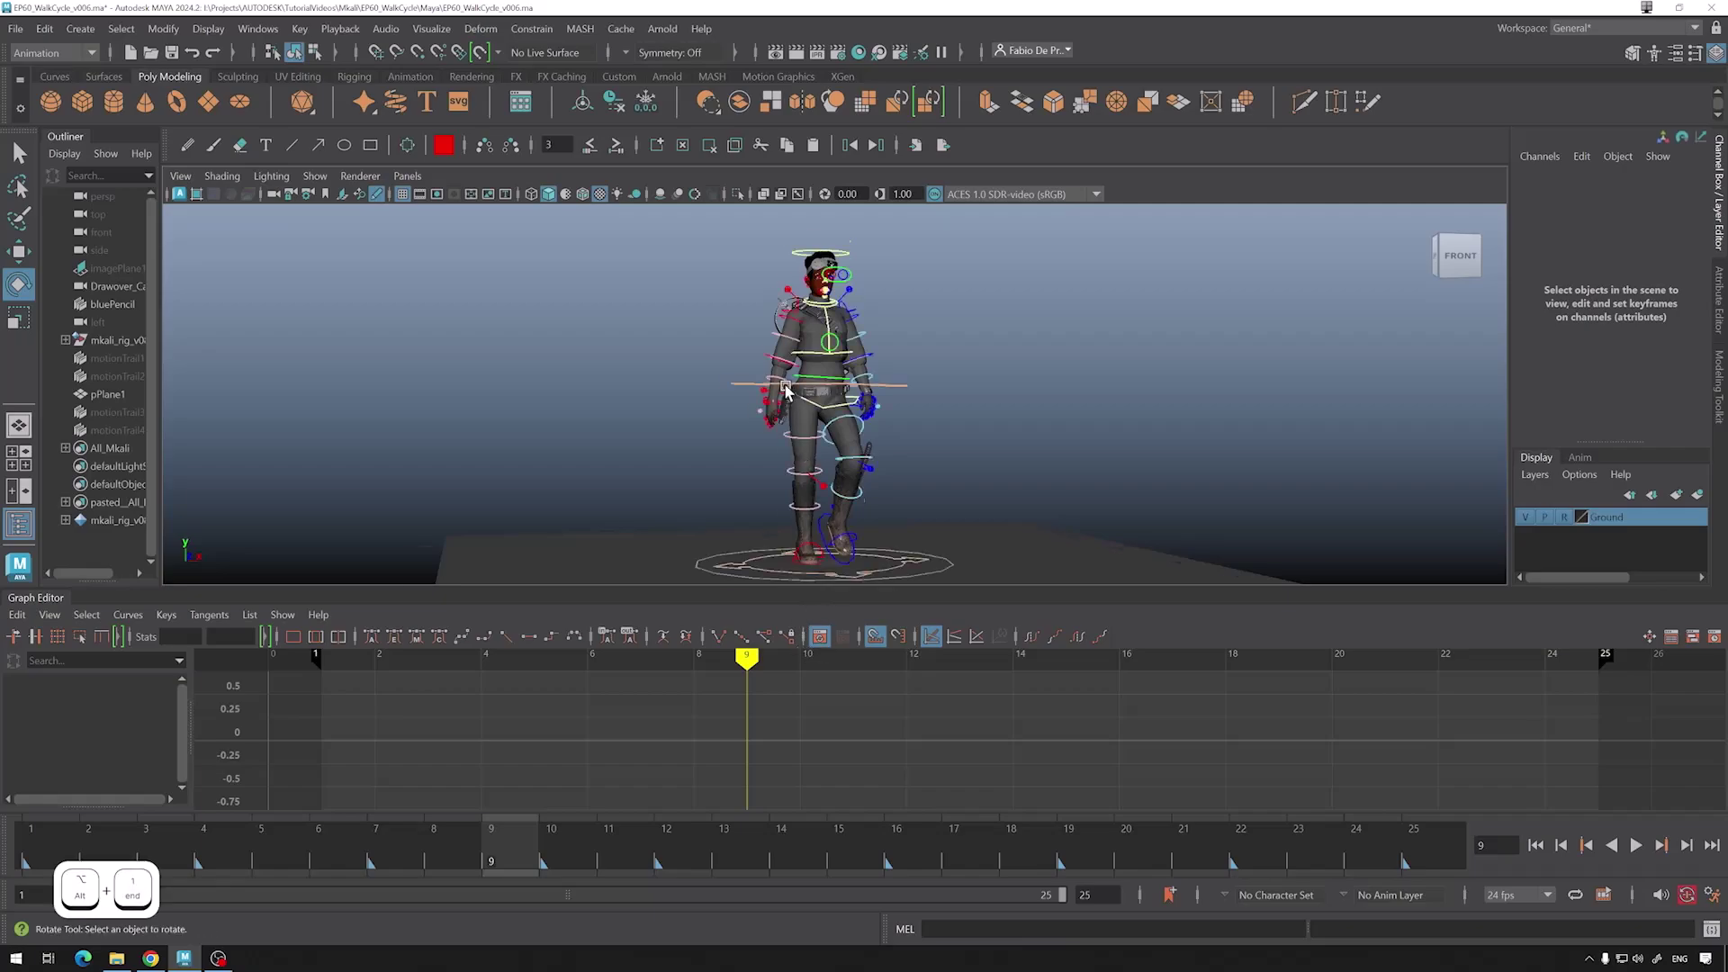
pyautogui.scroll(3, 785, 391)
pyautogui.keyDown('alt'); pyautogui.moveTo(786, 392); pyautogui.dragTo(964, 428); pyautogui.keyUp('alt')
pyautogui.scroll(-3, 964, 396)
pyautogui.keyDown('alt'); pyautogui.moveTo(964, 429); pyautogui.dragTo(929, 320, button='middle'); pyautogui.keyUp('alt')
pyautogui.scroll(-4, 928, 357)
pyautogui.keyDown('alt'); pyautogui.moveTo(928, 369); pyautogui.dragTo(891, 360); pyautogui.keyUp('alt')
pyautogui.scroll(-3, 925, 370)
pyautogui.scroll(3, 895, 362)
pyautogui.scroll(-1, 895, 362)
pyautogui.scroll(-3, 909, 387)
pyautogui.scroll(1, 899, 405)
pyautogui.keyDown('alt'); pyautogui.moveTo(899, 405); pyautogui.dragTo(886, 446, button='middle'); pyautogui.keyUp('alt')
pyautogui.keyDown('alt'); pyautogui.moveTo(886, 446); pyautogui.dragTo(900, 450); pyautogui.keyUp('alt')
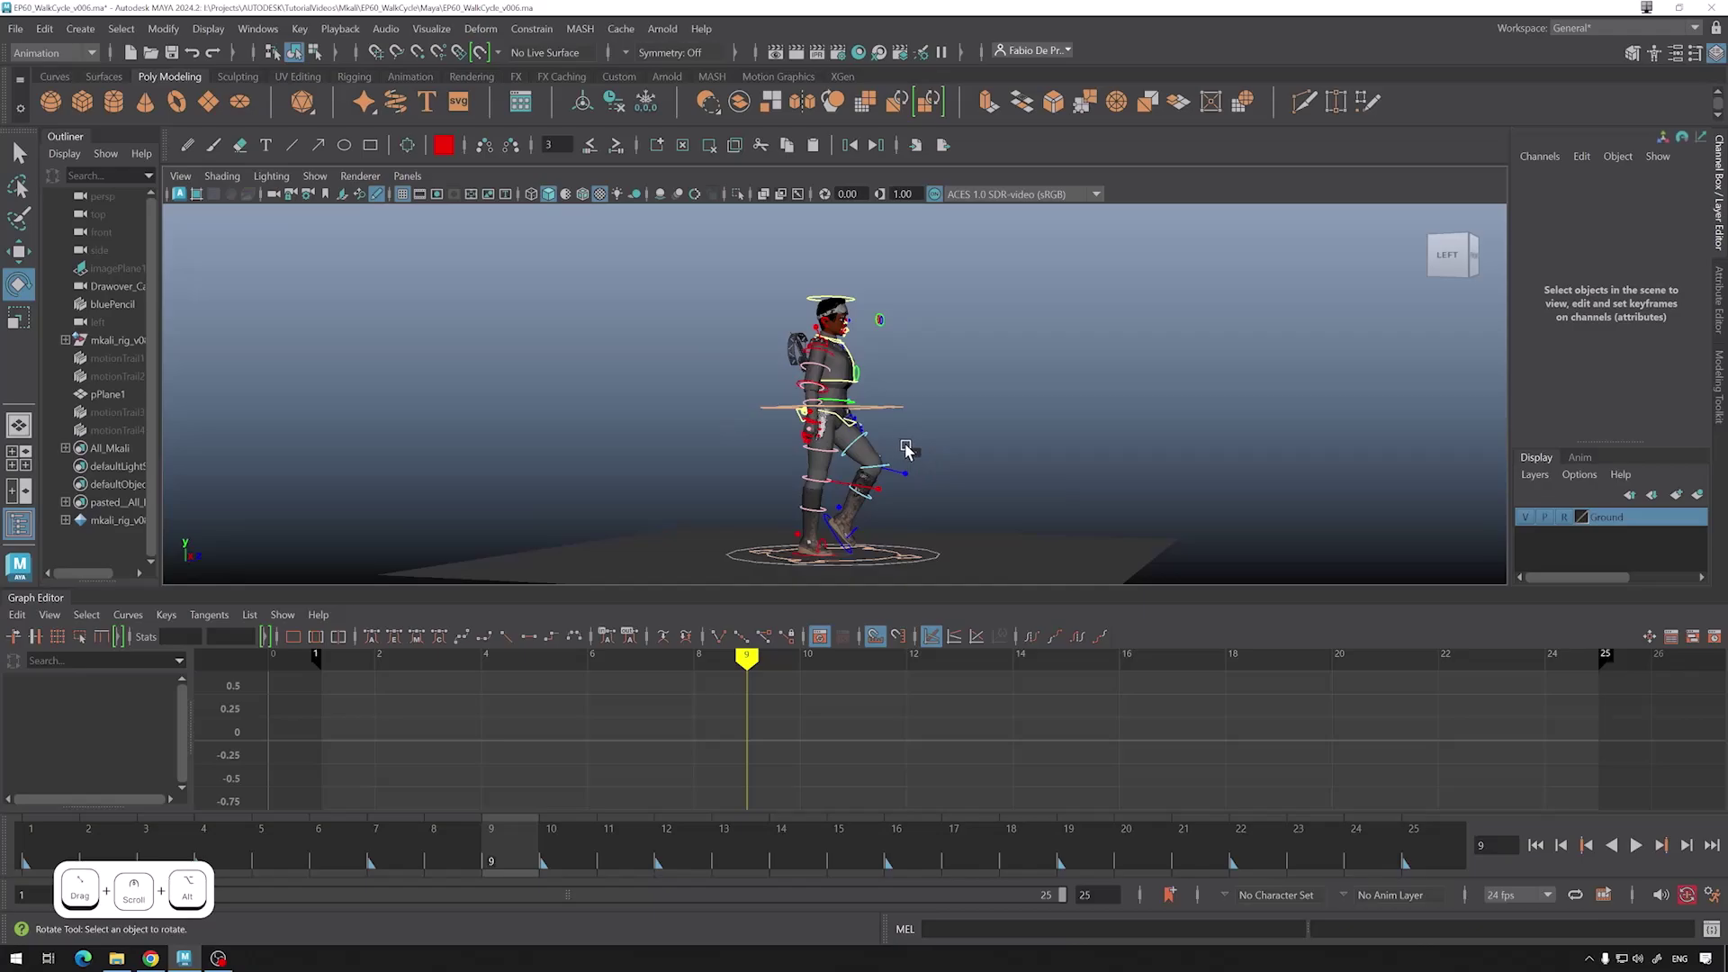